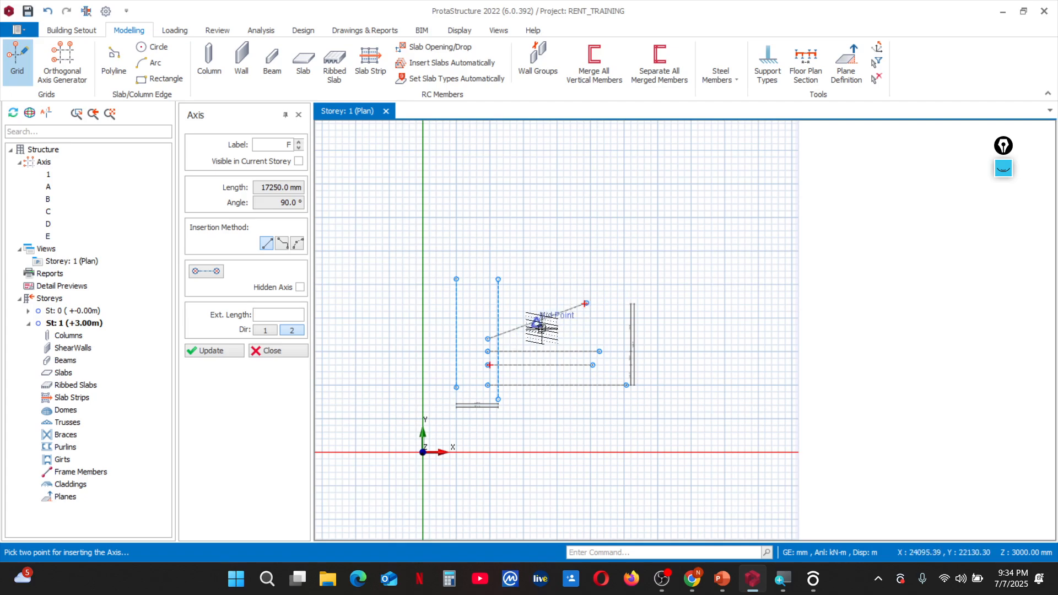
# Leave the axis insertion command and close its properties pane
pyautogui.scroll(2, 481, 362)
pyautogui.scroll(-3, 529, 345)
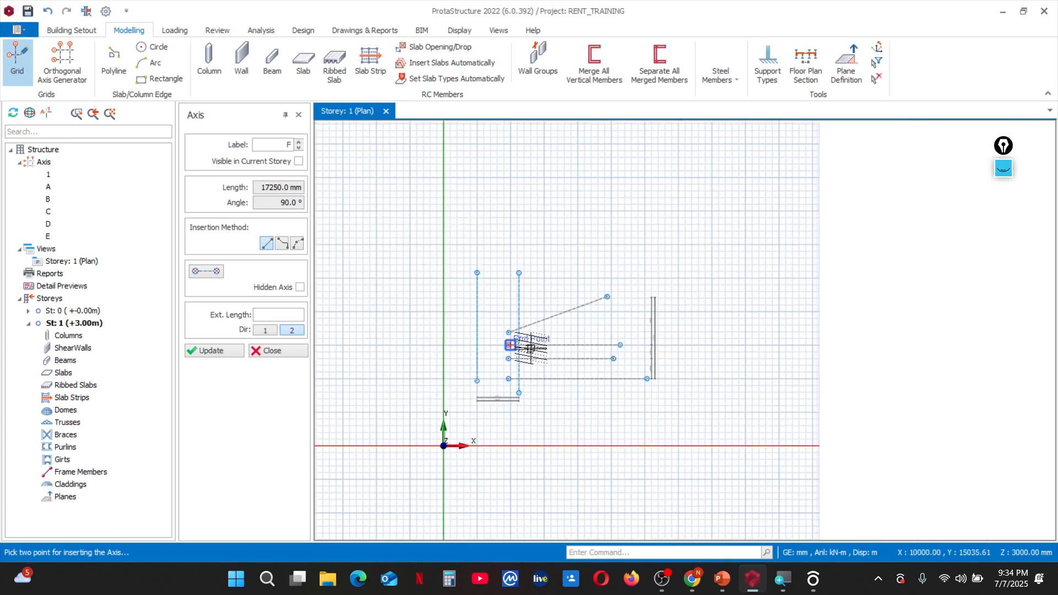
pyautogui.scroll(3, 546, 325)
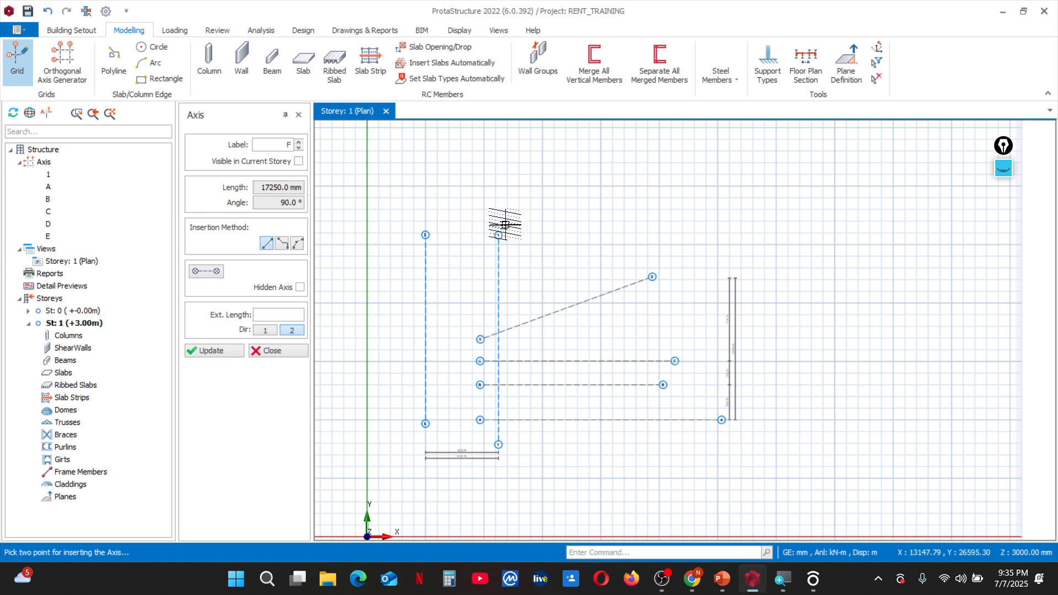
pyautogui.click(272, 351)
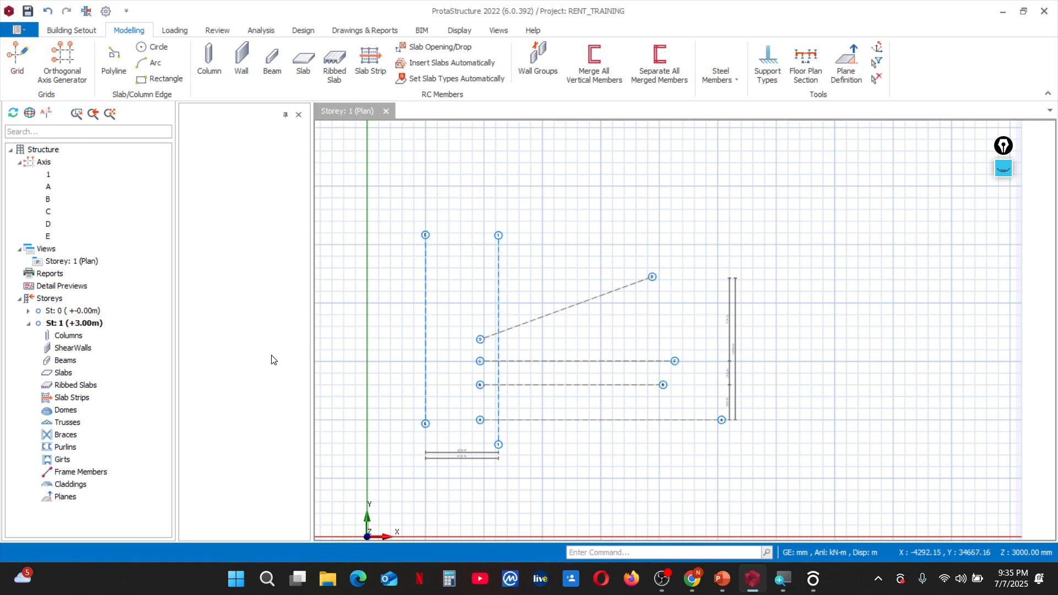
pyautogui.click(299, 114)
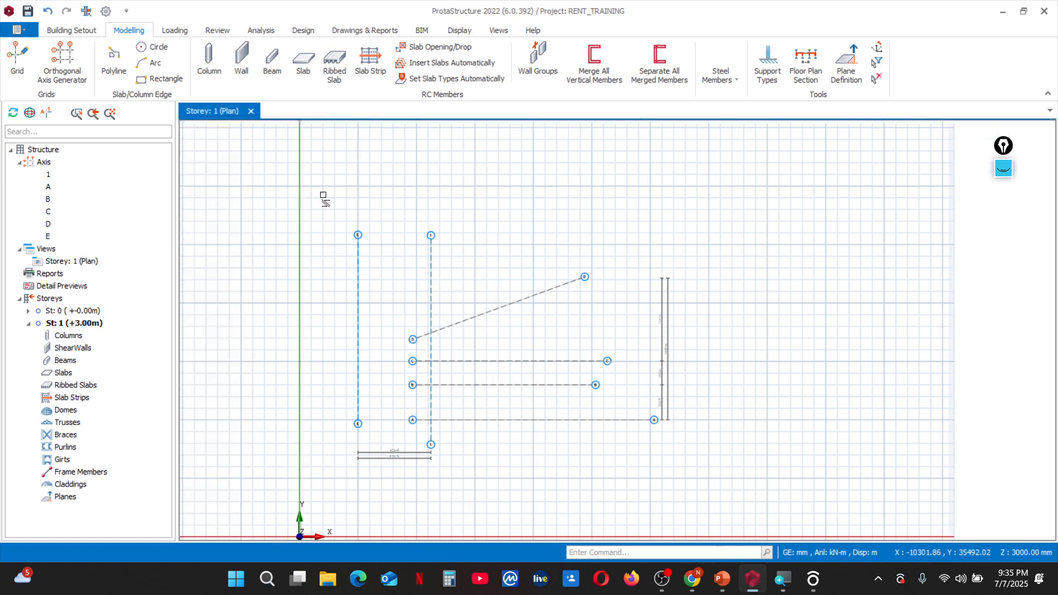
# Delete horizontal axis A, the lowest horizontal grid line in the Storey 1 plan
pyautogui.scroll(2, 441, 382)
pyautogui.scroll(-2, 461, 387)
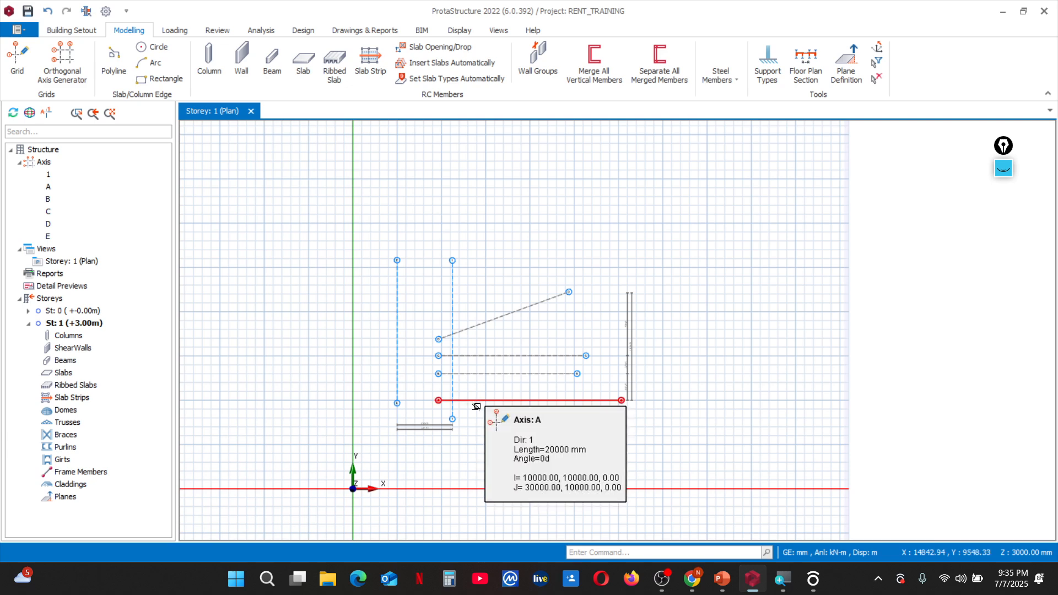
pyautogui.scroll(2, 452, 408)
pyautogui.click(469, 394)
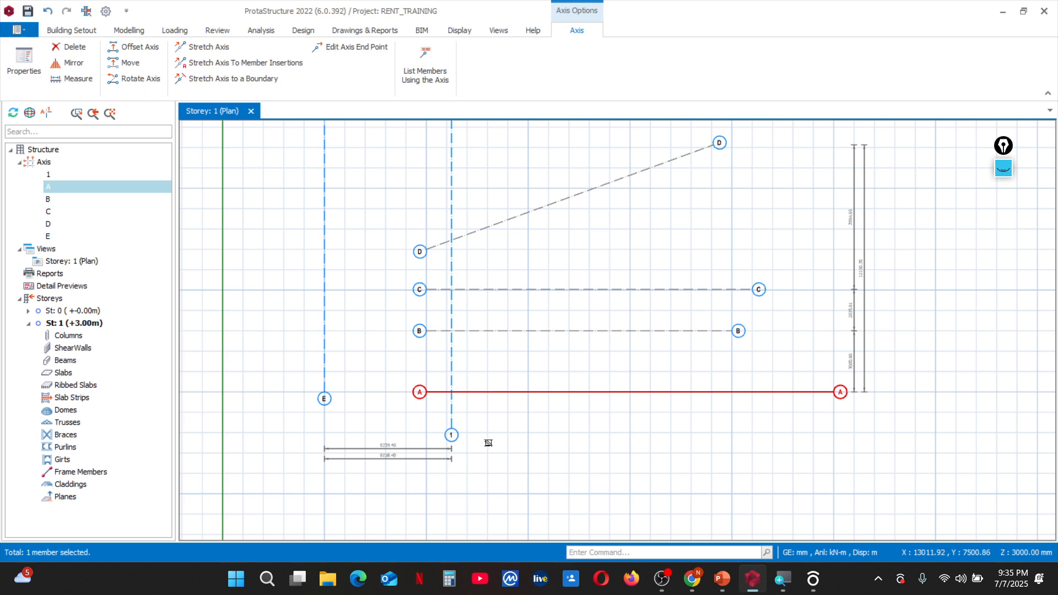
pyautogui.press('Delete')
pyautogui.scroll(-2, 513, 408)
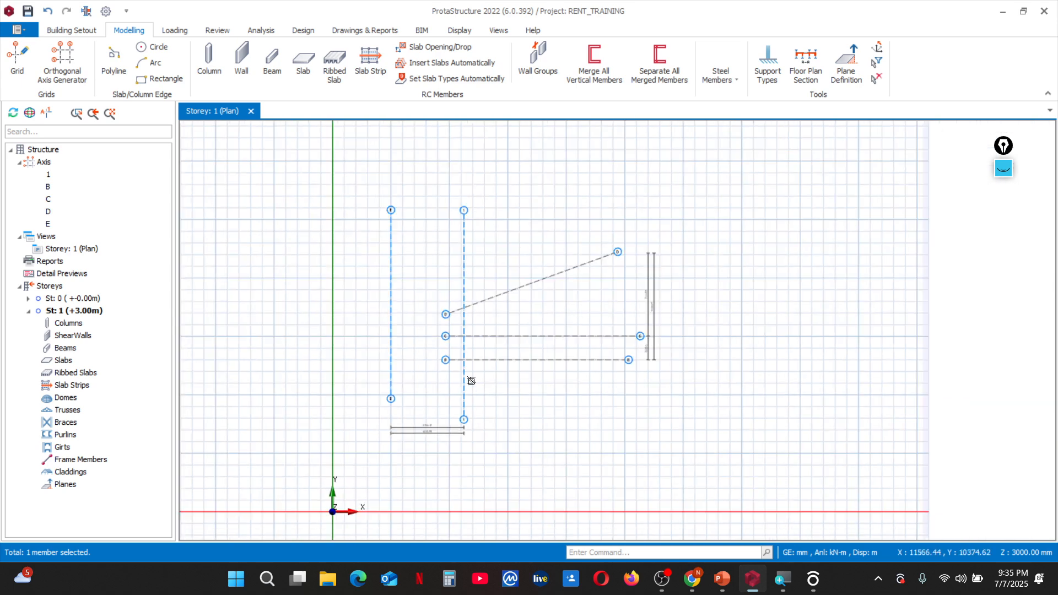
# Delete horizontal axis B from the plan
pyautogui.click(494, 363)
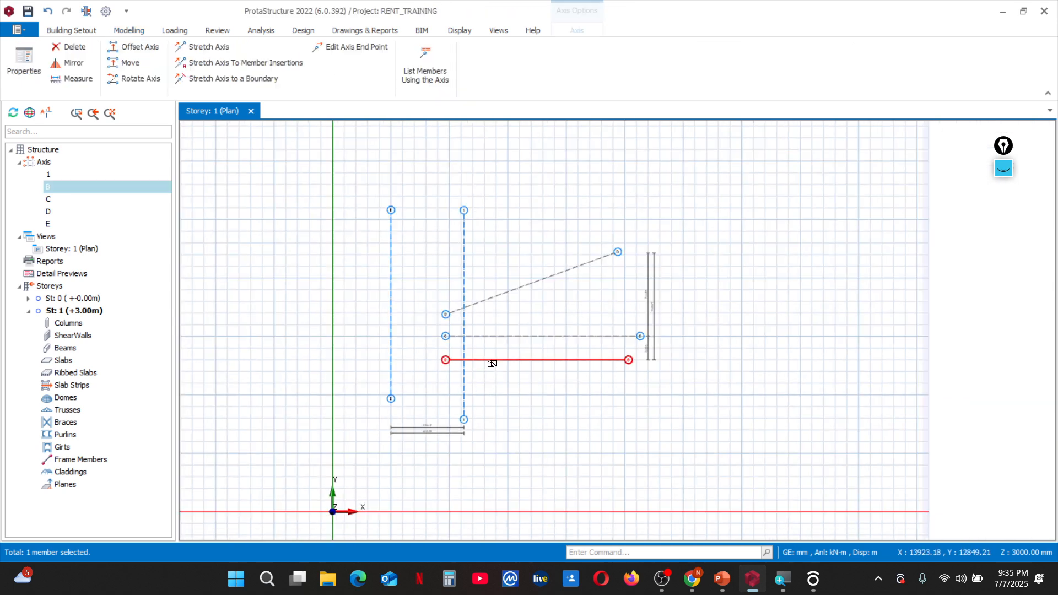
pyautogui.scroll(3, 449, 364)
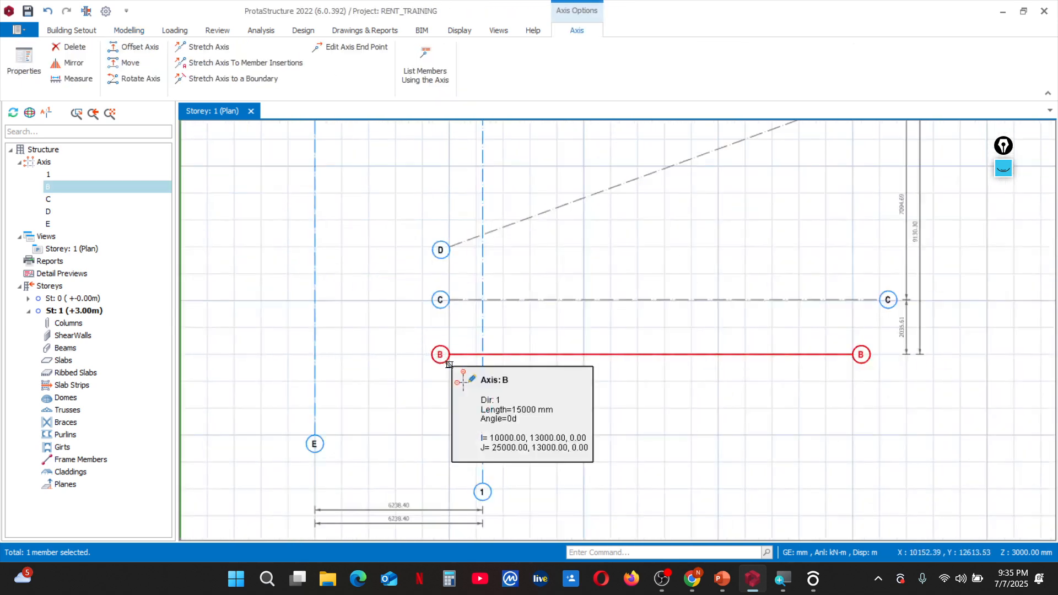
pyautogui.rightClick(546, 333)
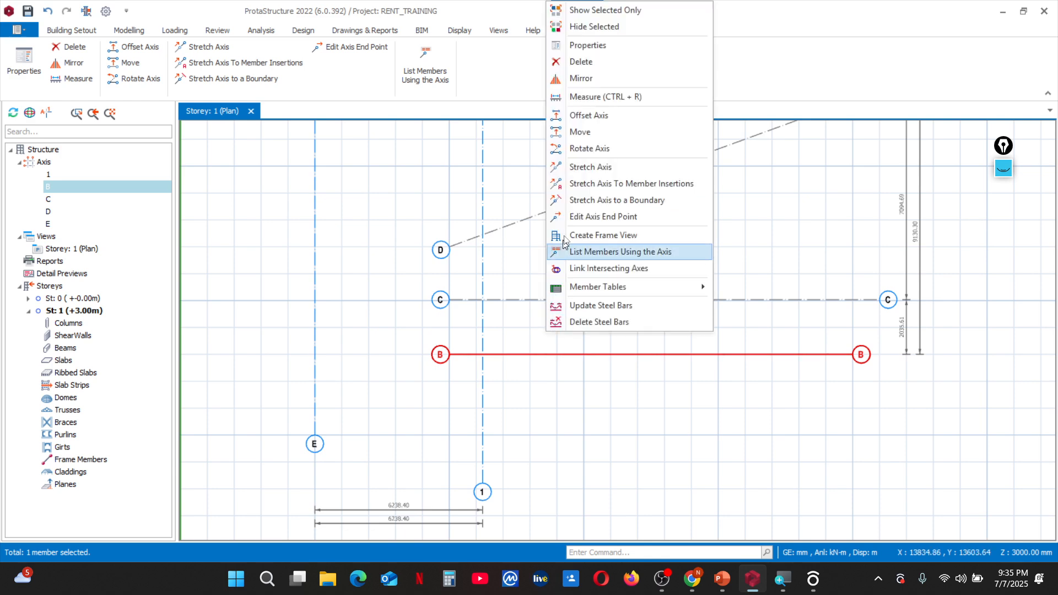
pyautogui.click(587, 60)
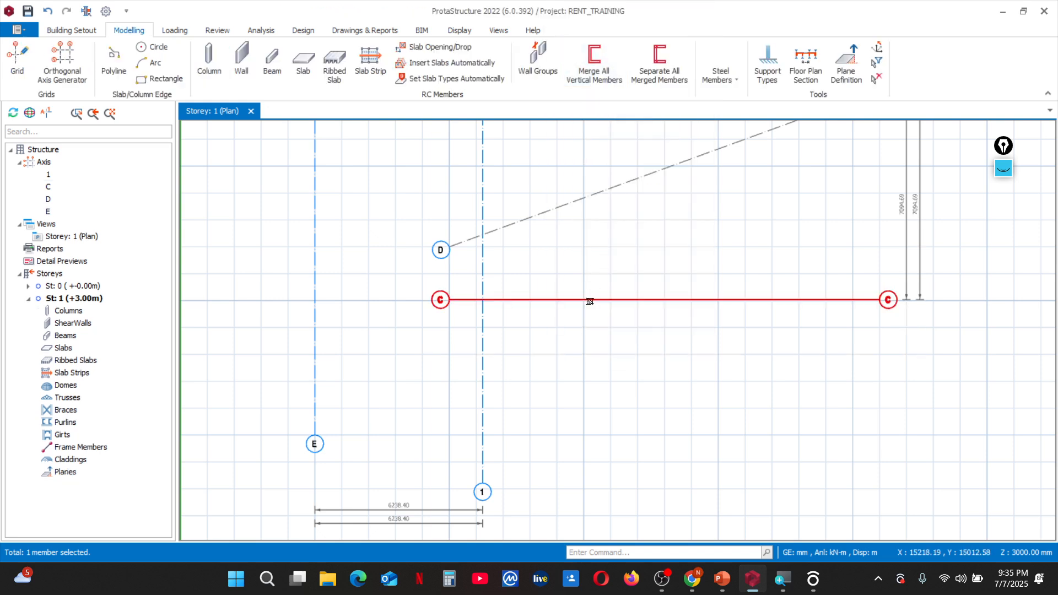
# Delete the inclined axis D, leaving axis C in the plan
pyautogui.click(589, 301)
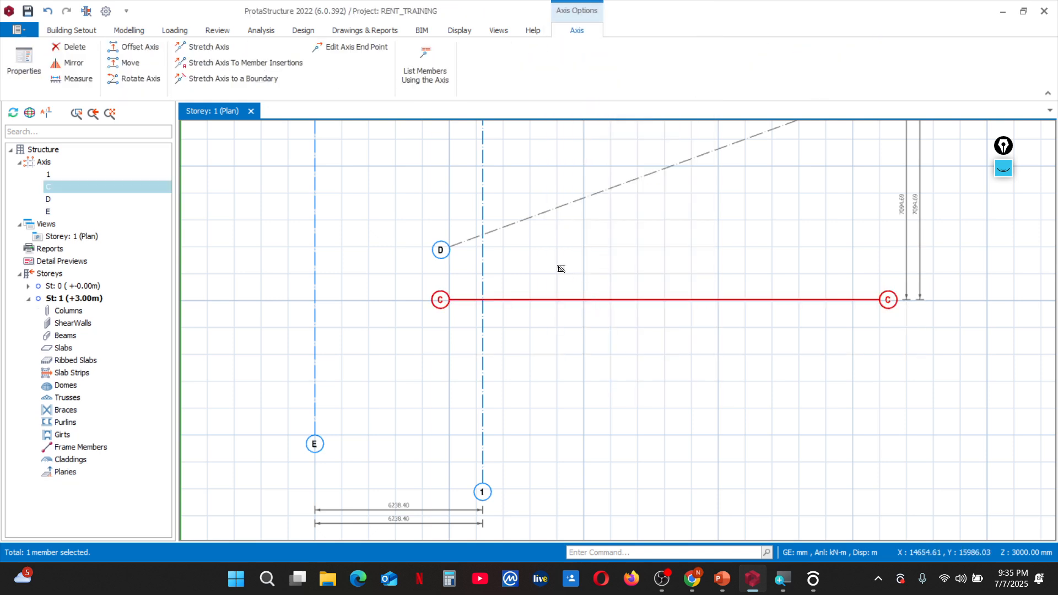
pyautogui.scroll(-1, 531, 343)
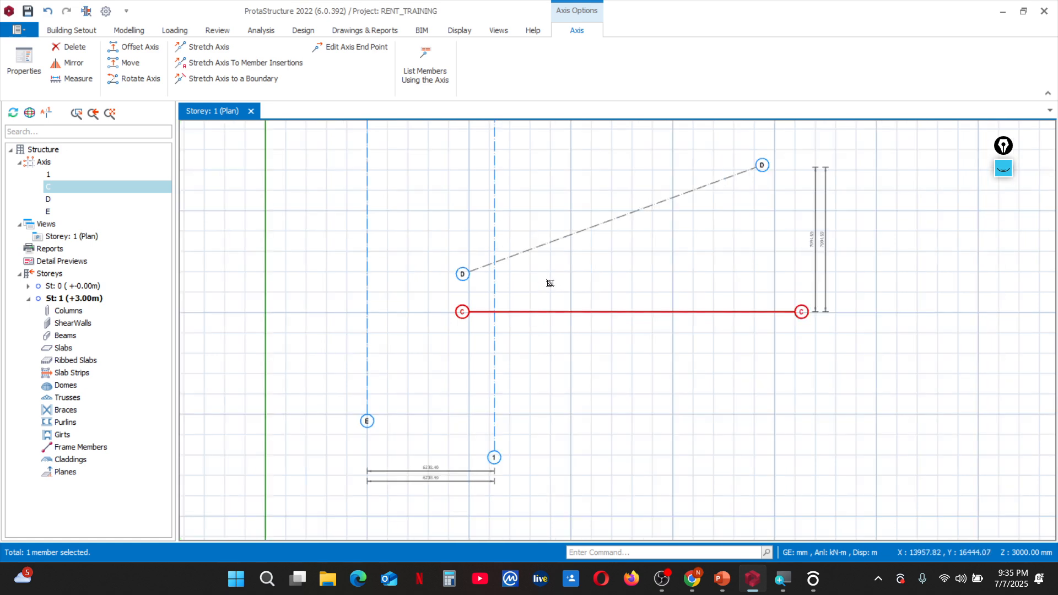
pyautogui.rightClick(550, 283)
pyautogui.click(513, 233)
pyautogui.click(517, 274)
pyautogui.click(517, 256)
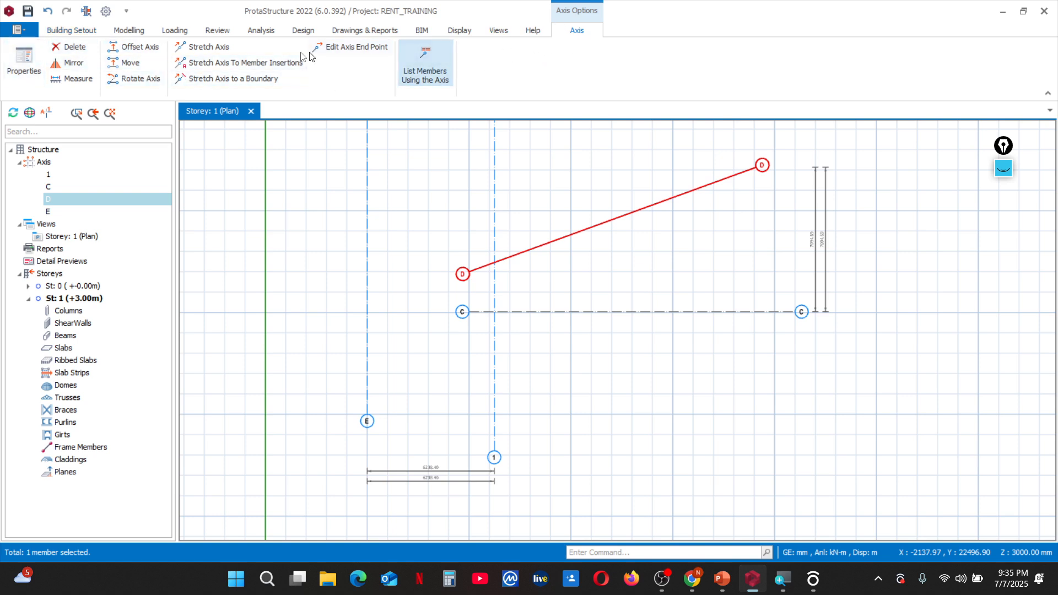
pyautogui.click(83, 48)
# Select the remaining axes 1, C and E together and delete them, accepting Axes as the member filter
pyautogui.scroll(-5, 477, 337)
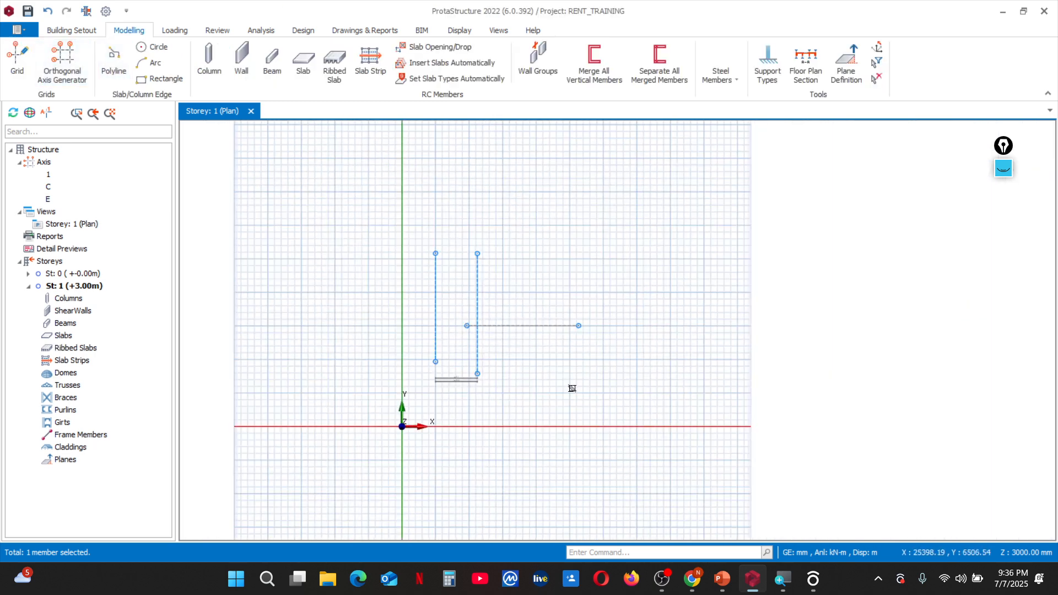
pyautogui.moveTo(572, 388); pyautogui.dragTo(329, 205)
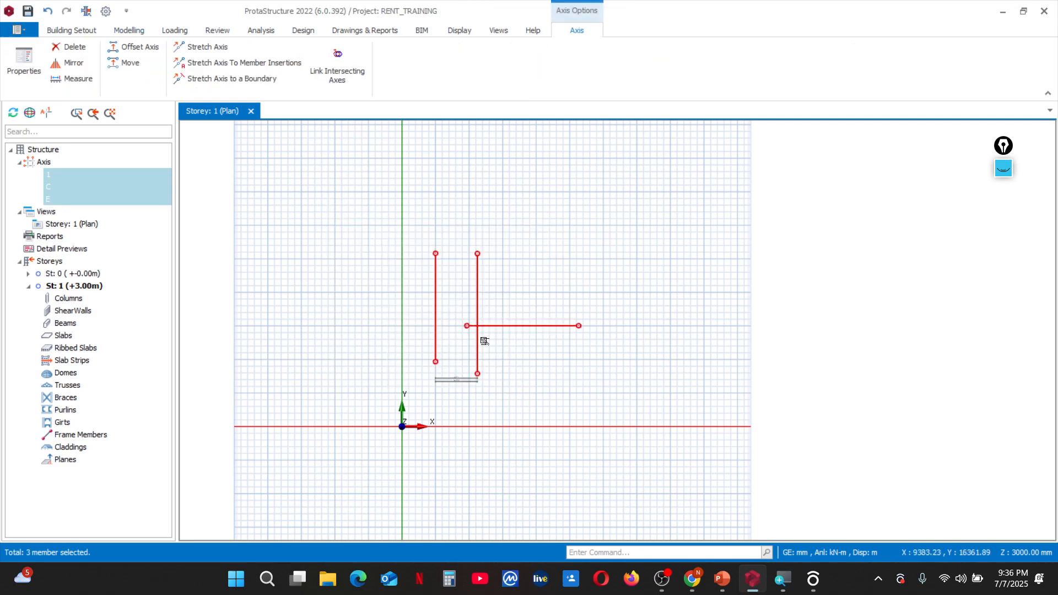
pyautogui.scroll(4, 484, 341)
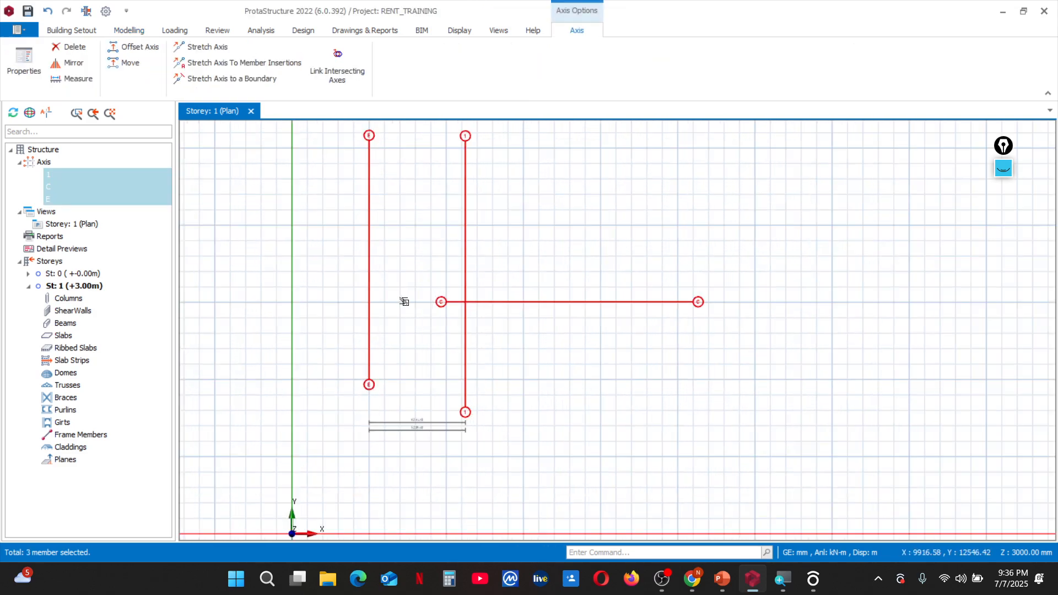
pyautogui.scroll(-1, 453, 390)
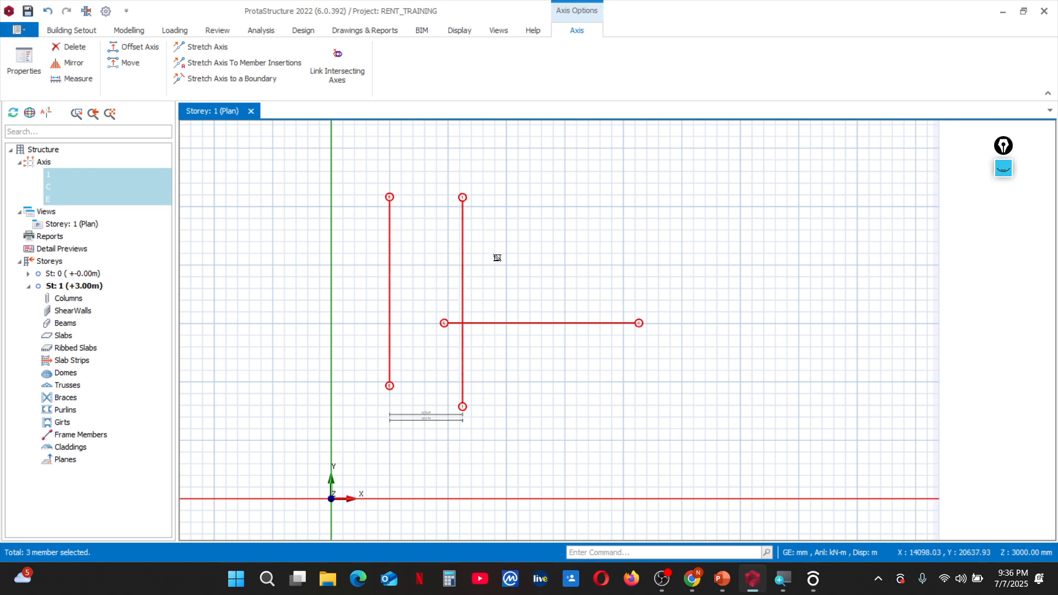
pyautogui.press('Delete')
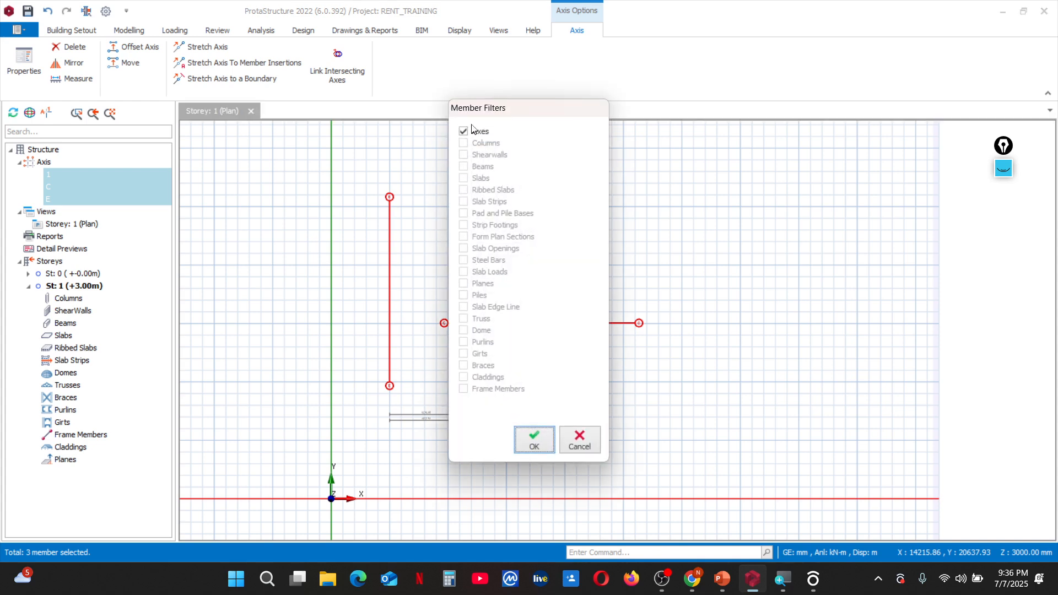
pyautogui.click(524, 441)
pyautogui.scroll(-2, 480, 385)
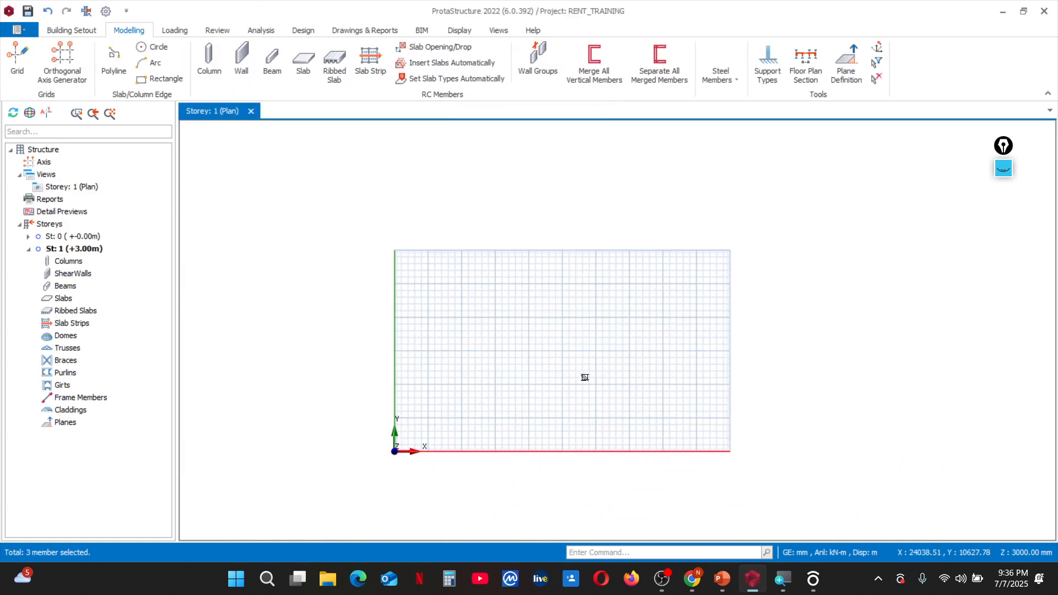
pyautogui.scroll(2, 583, 375)
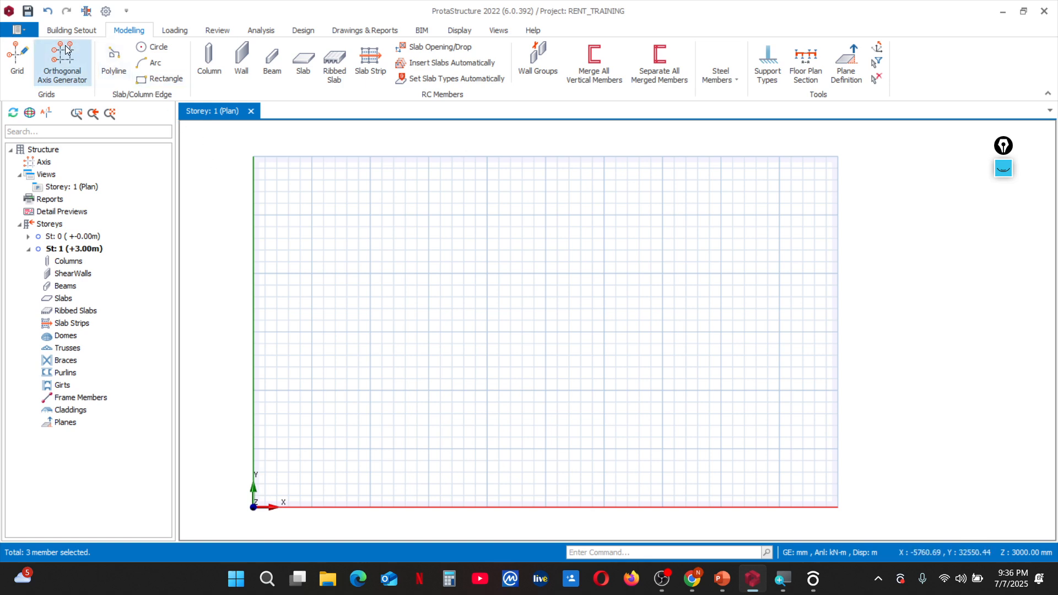
# Start a new grid axis with the polyline insertion method and place its start point near X 5000, Y 10000 mm
pyautogui.click(18, 63)
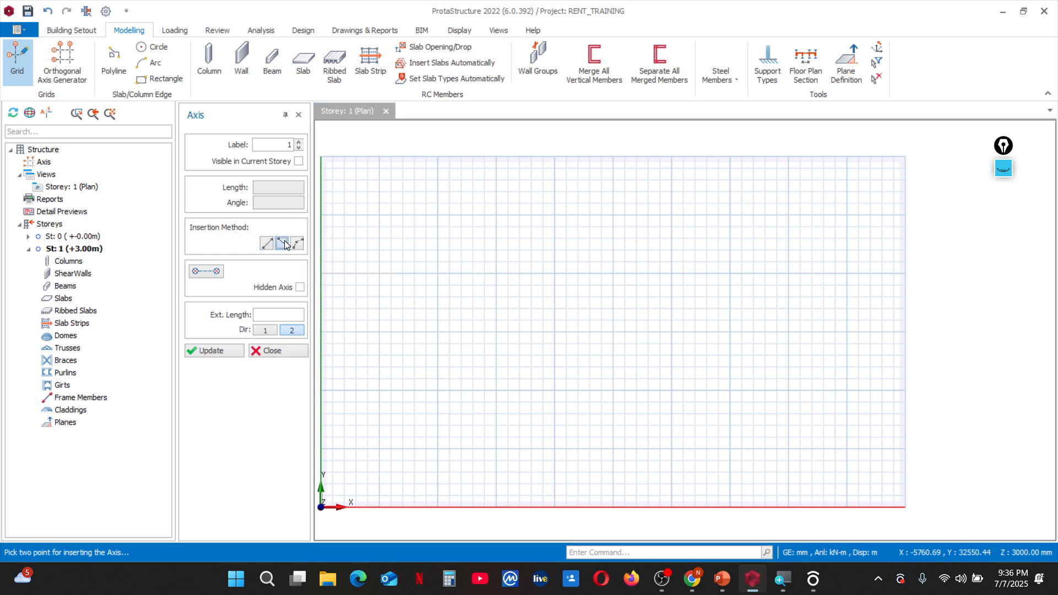
pyautogui.scroll(-3, 470, 238)
pyautogui.scroll(3, 467, 281)
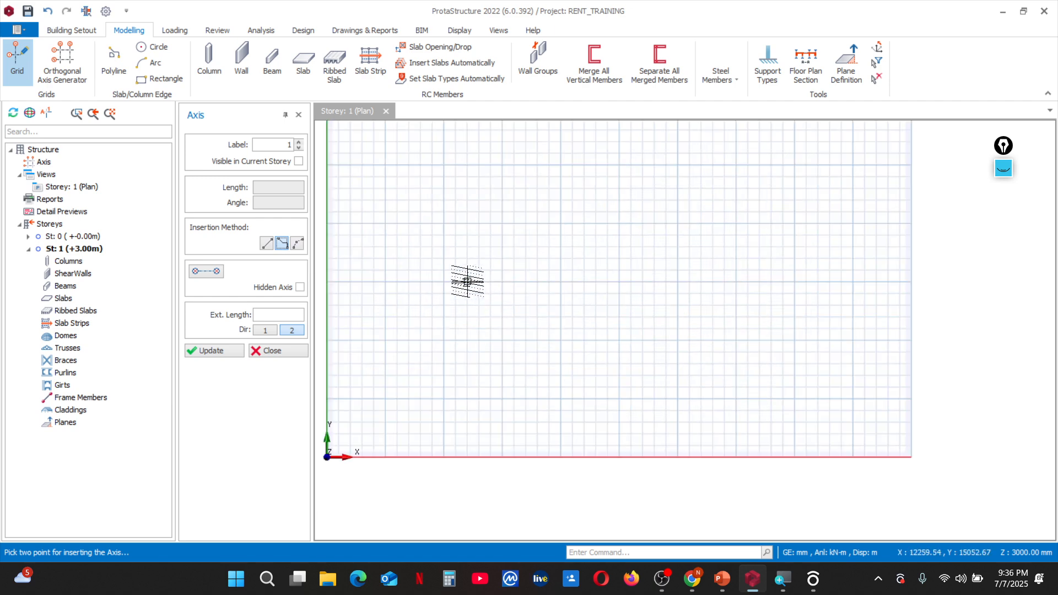
pyautogui.scroll(-1, 445, 370)
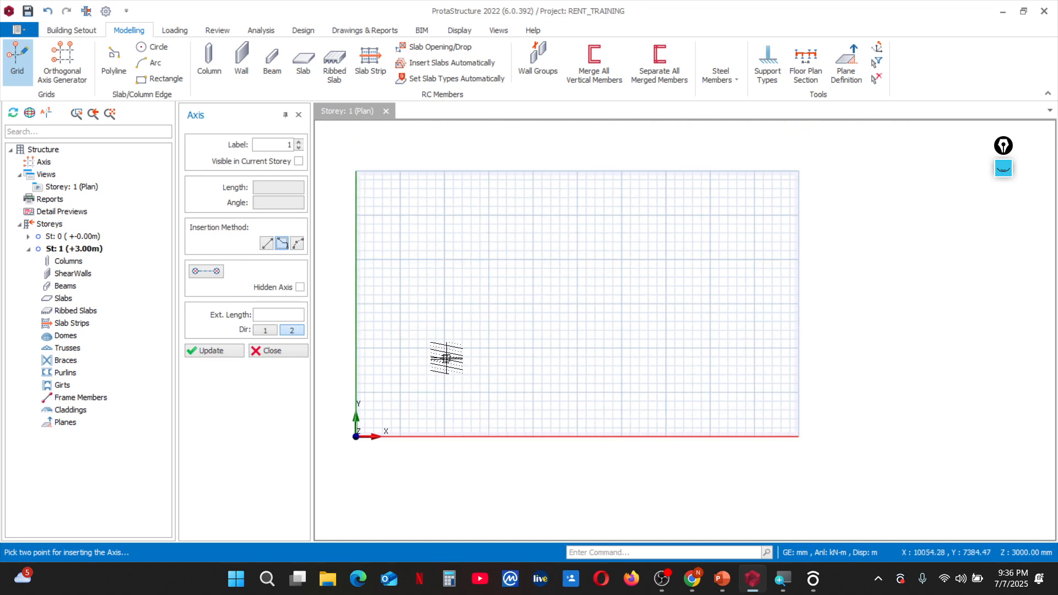
pyautogui.scroll(2, 446, 357)
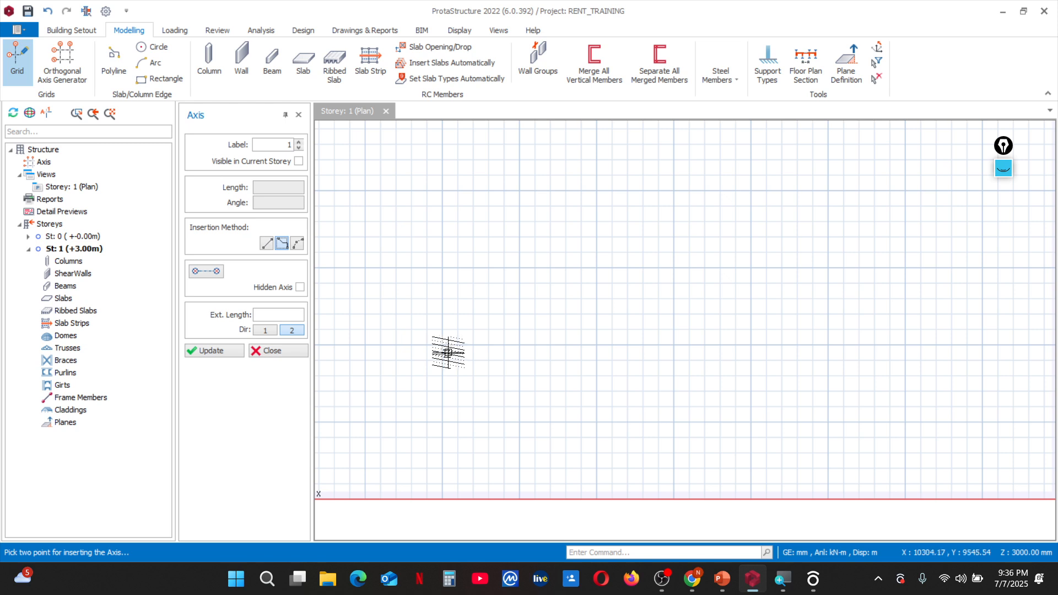
pyautogui.scroll(-2, 446, 353)
pyautogui.scroll(1, 401, 372)
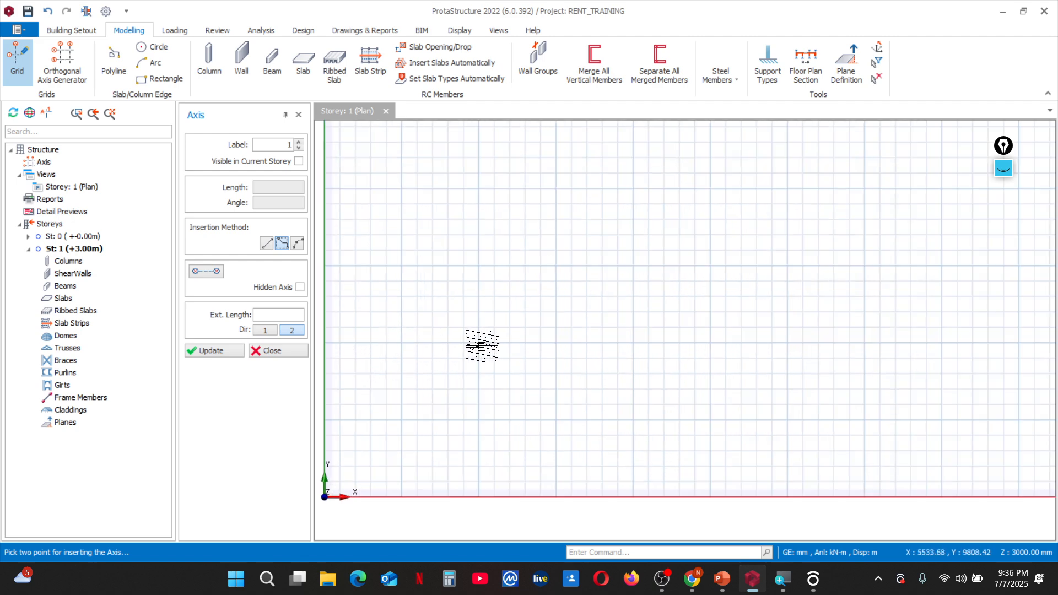
pyautogui.scroll(3, 478, 352)
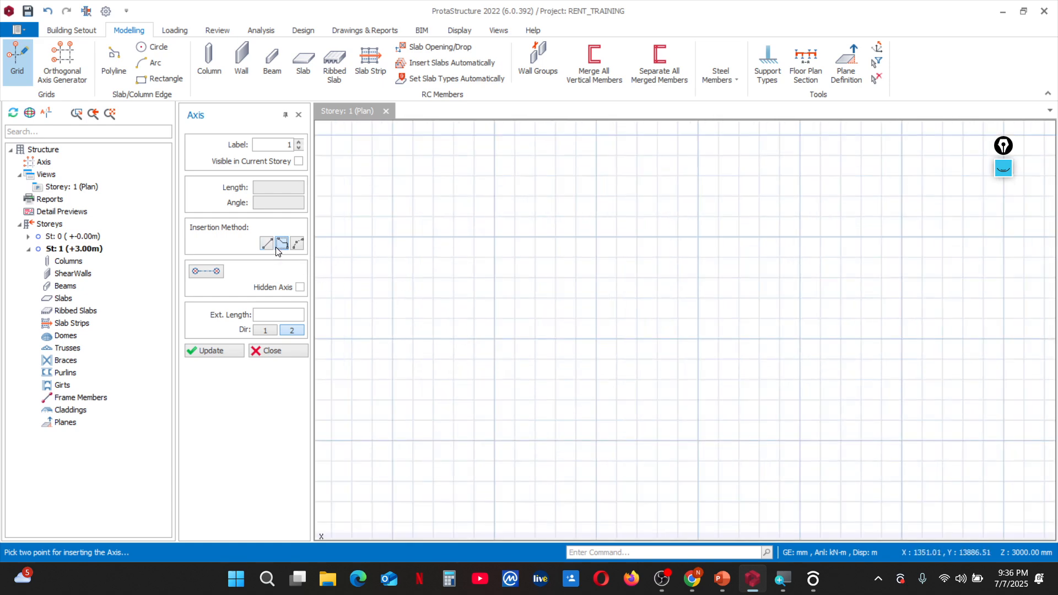
pyautogui.scroll(-1, 465, 319)
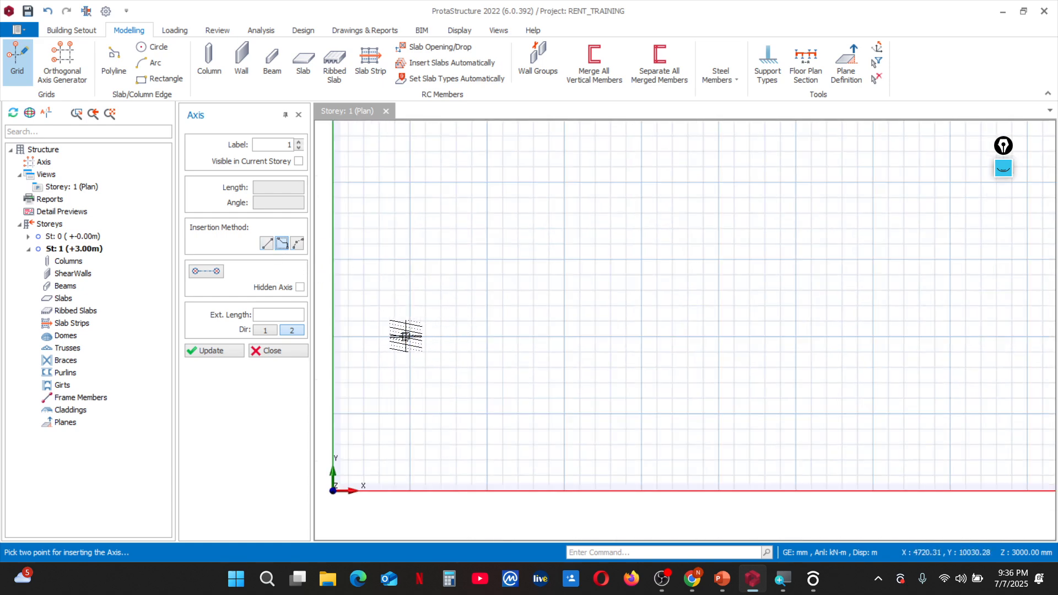
pyautogui.scroll(-2, 456, 357)
pyautogui.scroll(2, 458, 354)
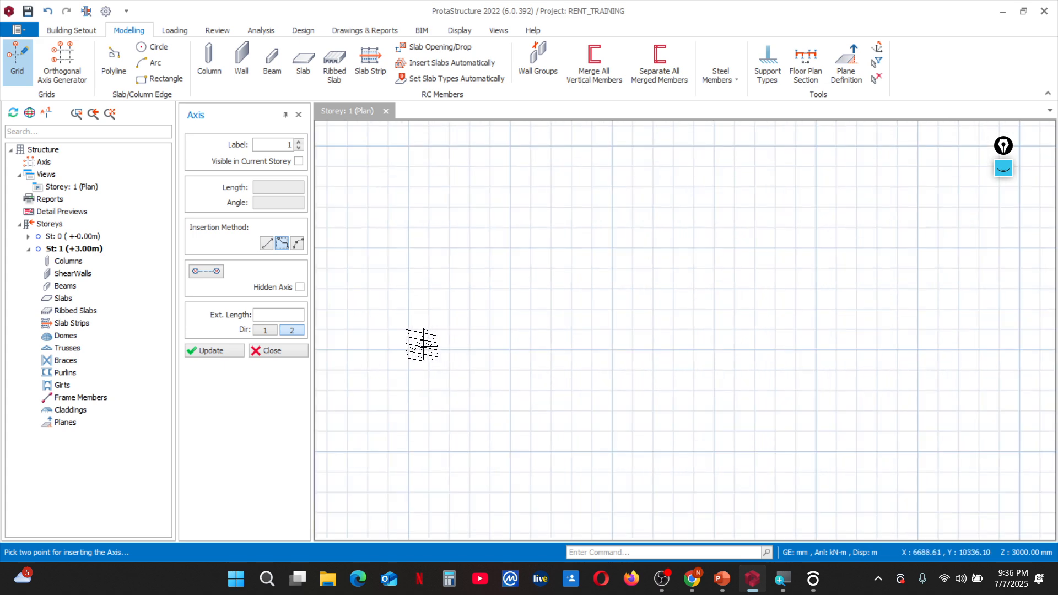
pyautogui.click(409, 349)
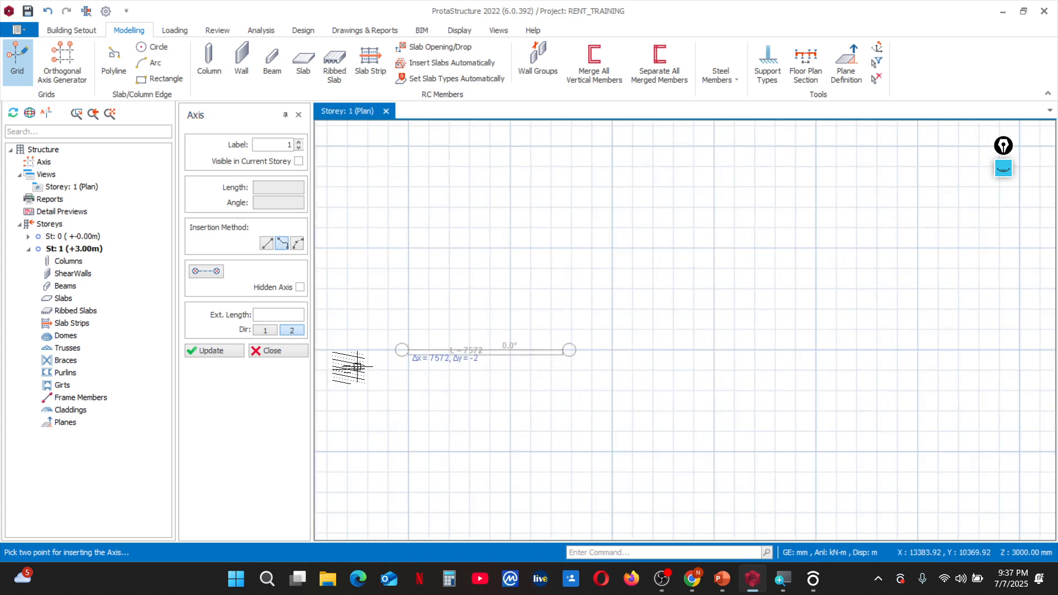
# Draw the polyline axis's first segment from the start point, rising to the right at about 56°
pyautogui.scroll(-2, 386, 419)
pyautogui.scroll(3, 428, 378)
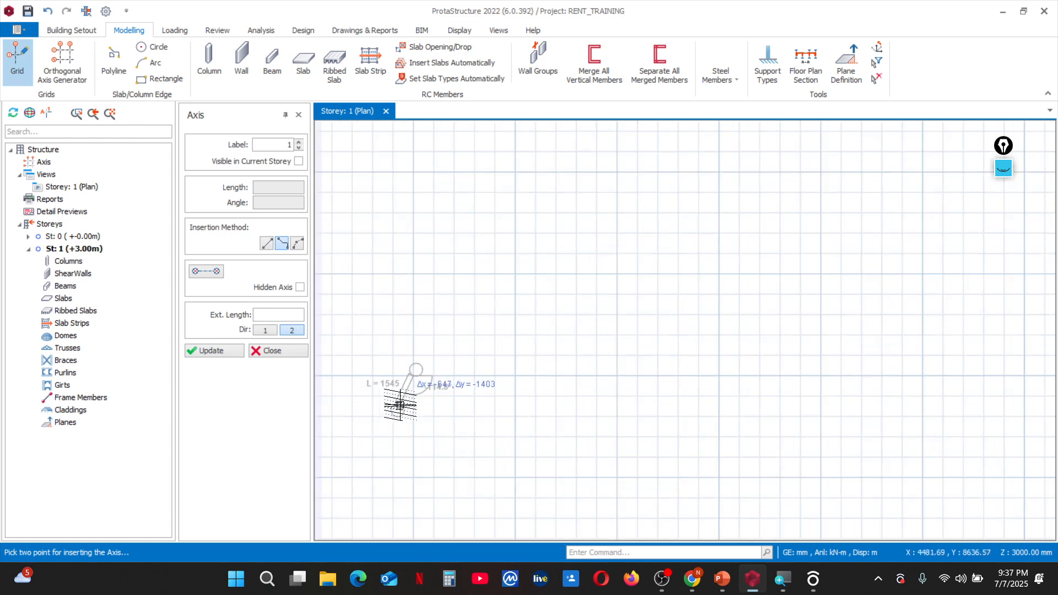
pyautogui.scroll(-2, 538, 371)
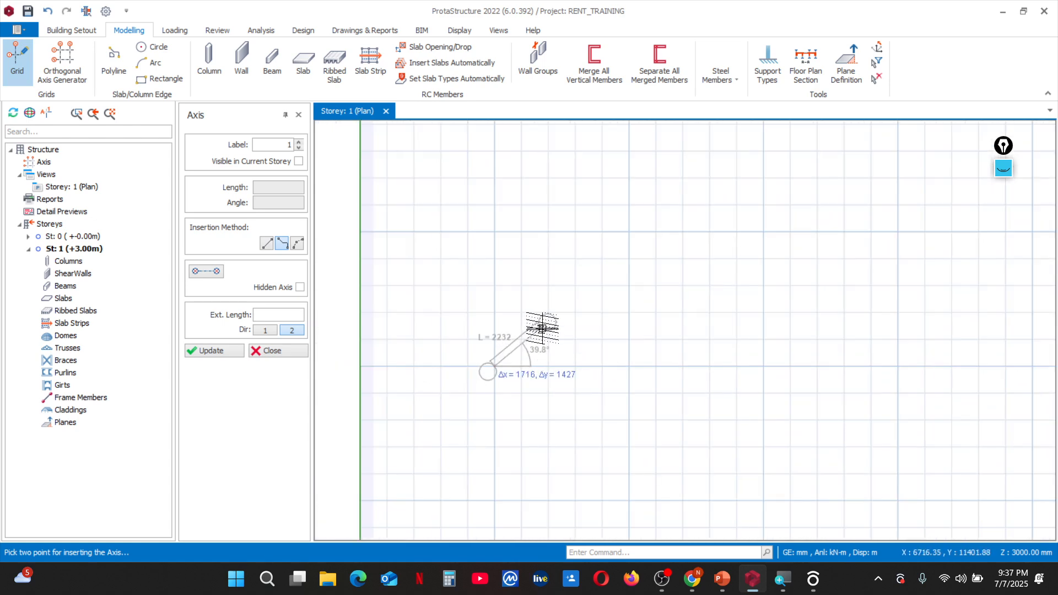
pyautogui.scroll(-2, 548, 330)
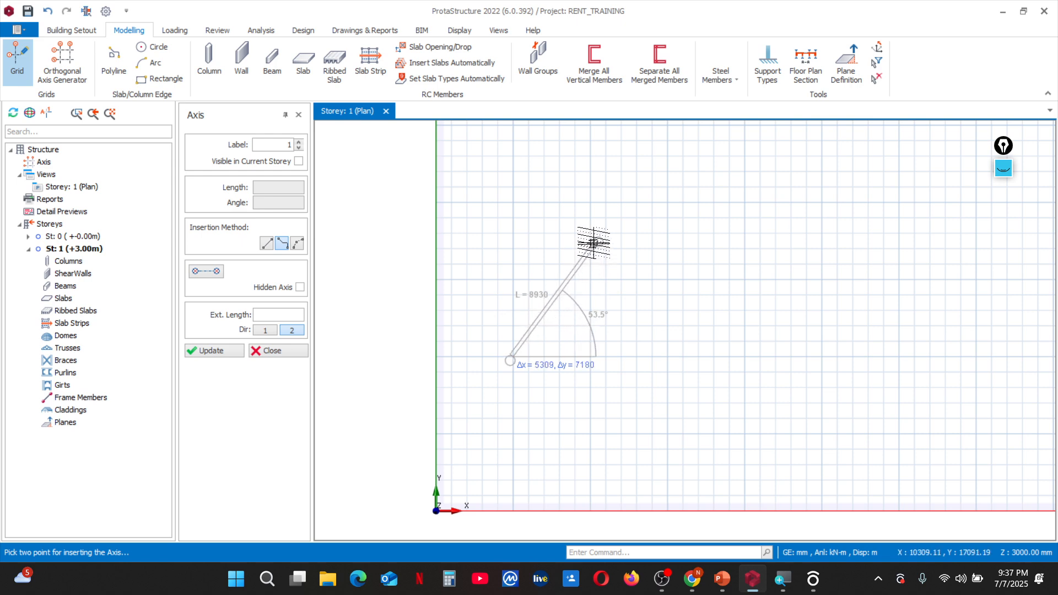
pyautogui.click(595, 250)
pyautogui.scroll(1, 508, 319)
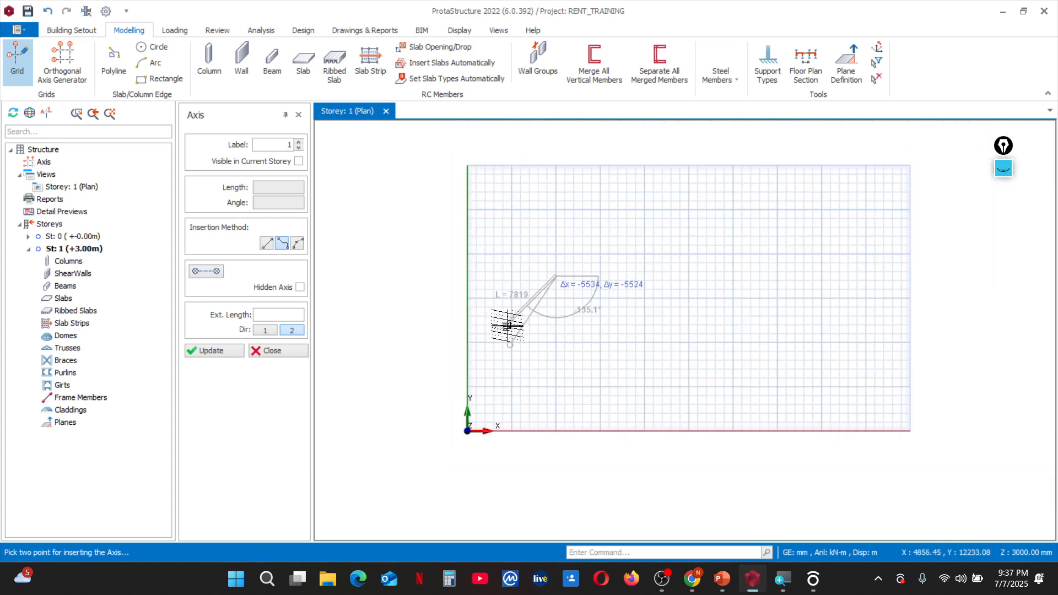
# Add a horizontal segment to the right with its length locked at 10000 mm
pyautogui.scroll(2, 592, 292)
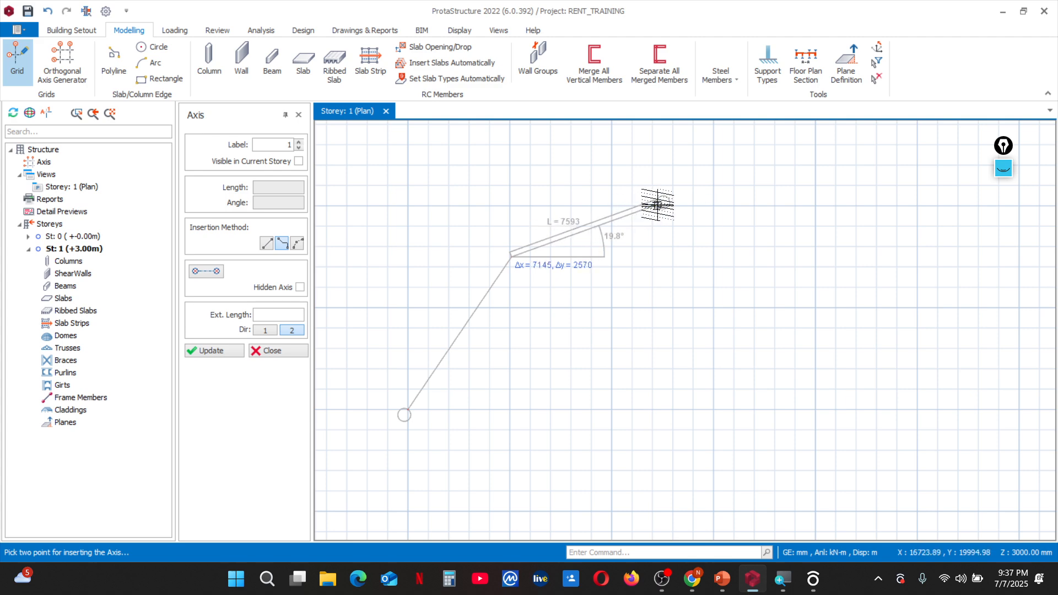
pyautogui.scroll(-2, 469, 284)
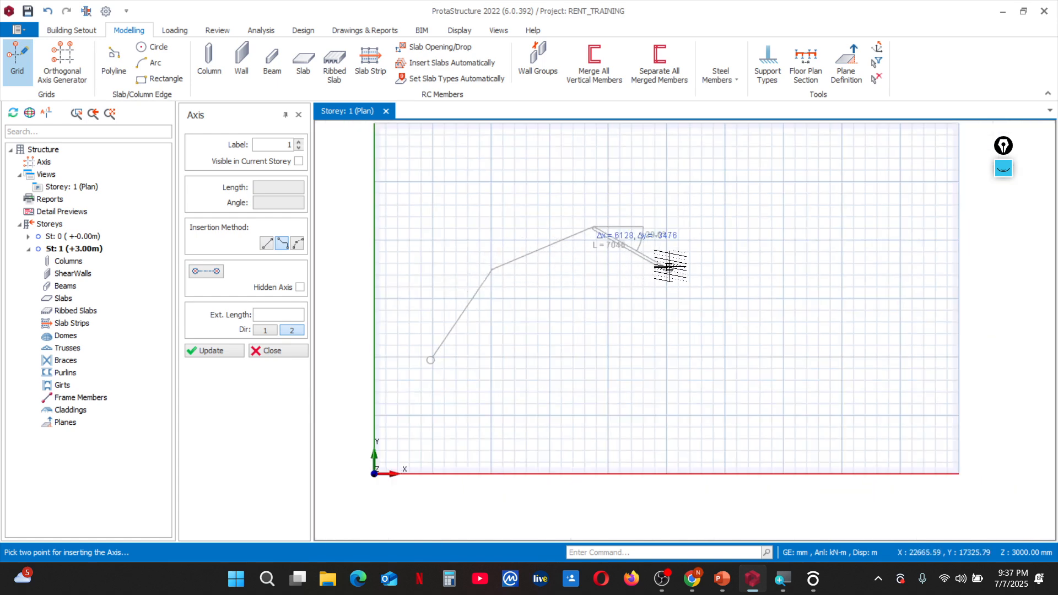
pyautogui.scroll(3, 609, 259)
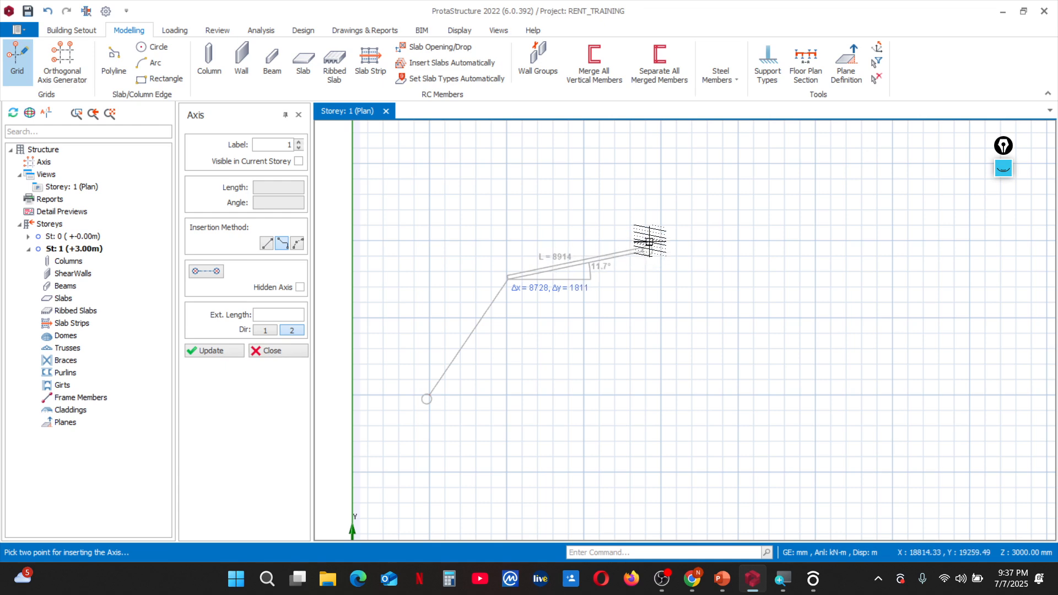
pyautogui.scroll(-2, 650, 245)
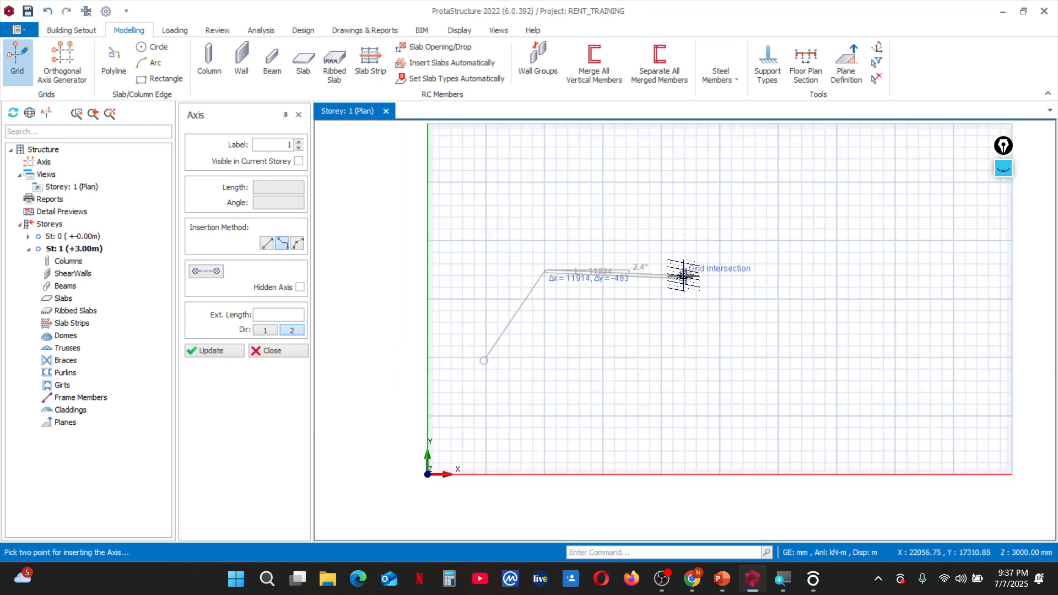
pyautogui.scroll(1, 683, 275)
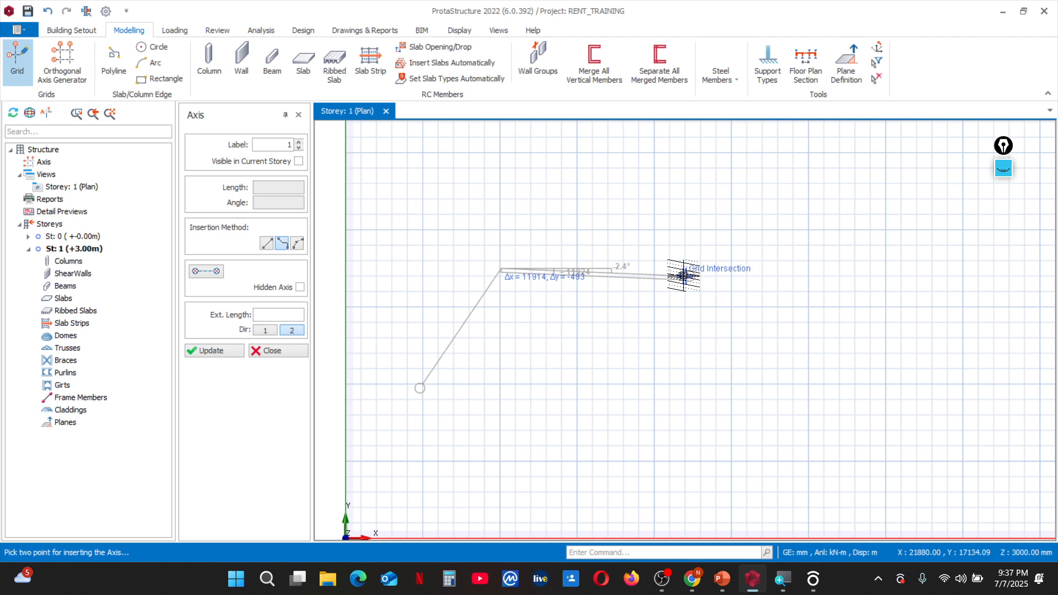
pyautogui.press('Tab')
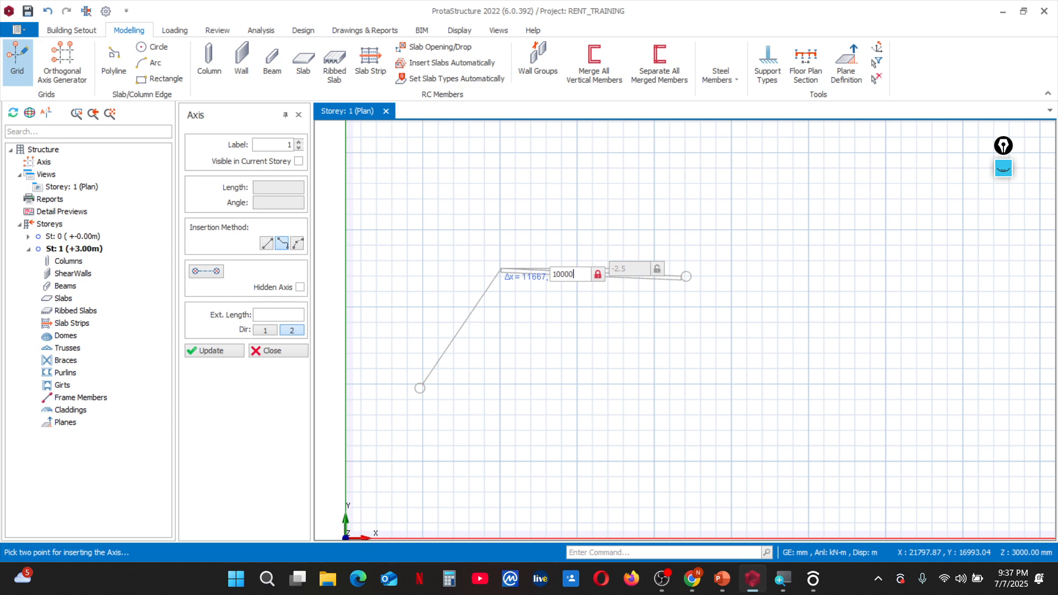
pyautogui.press('Return')
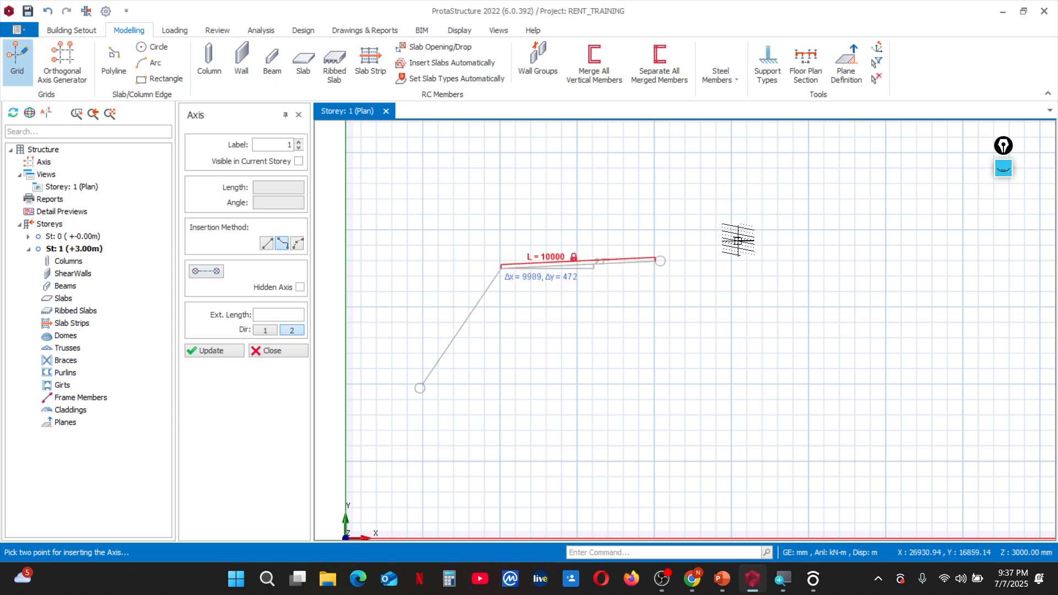
pyautogui.click(686, 276)
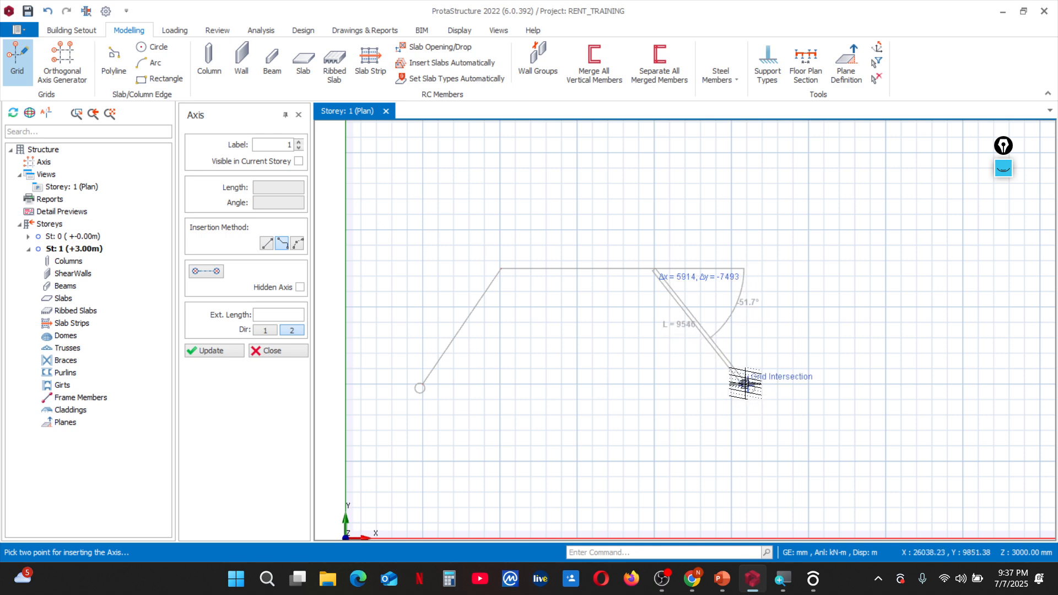
# Add a segment sloping down to the right, a shorter horizontal one and a vertical downward one, and finish the polyline axis
pyautogui.click(706, 330)
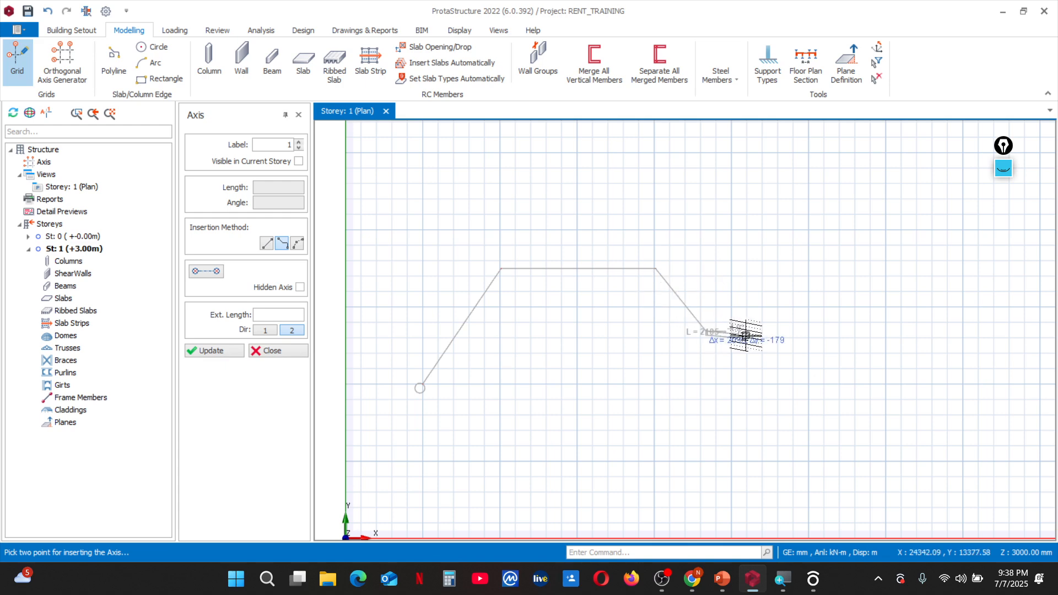
pyautogui.click(796, 330)
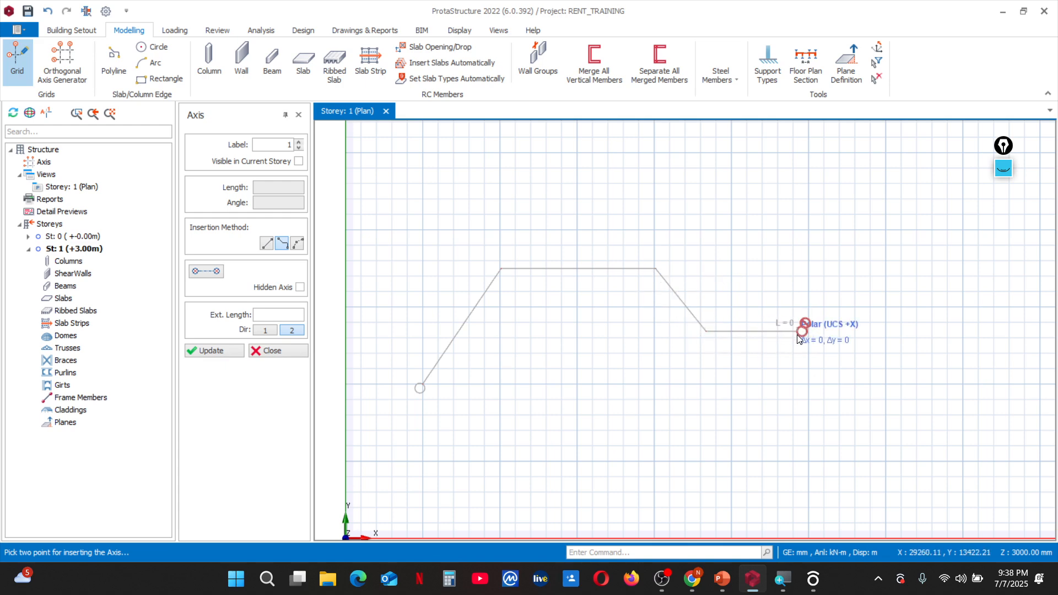
pyautogui.click(796, 384)
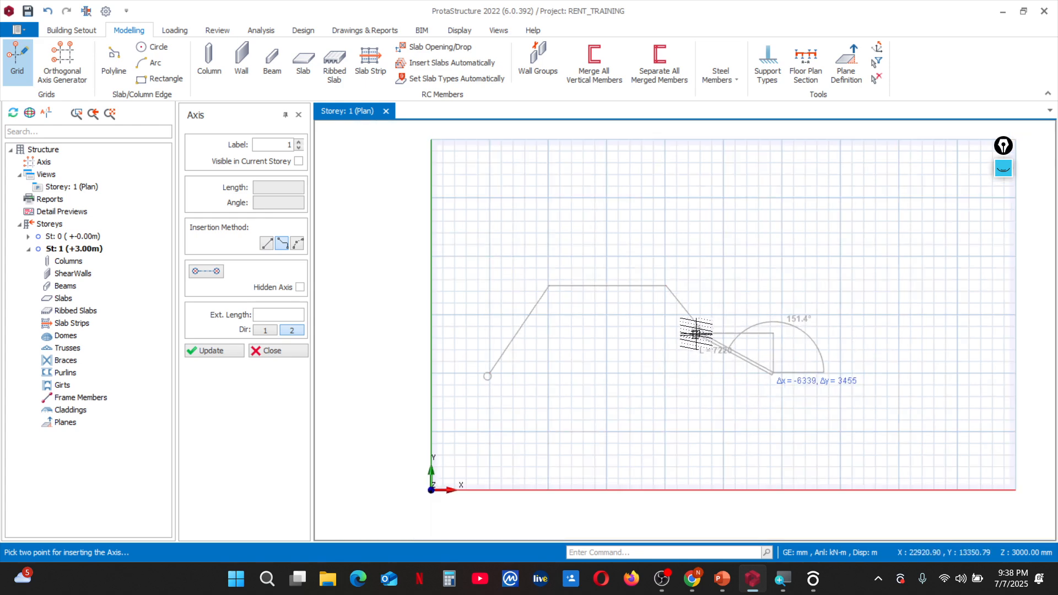
pyautogui.scroll(2, 645, 348)
pyautogui.scroll(-3, 591, 337)
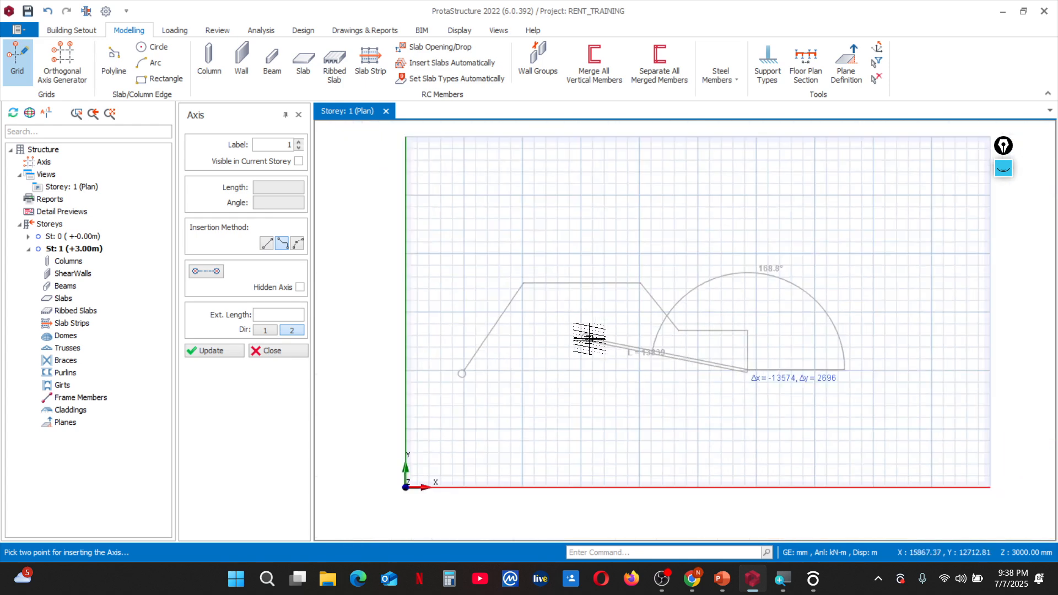
pyautogui.scroll(2, 608, 379)
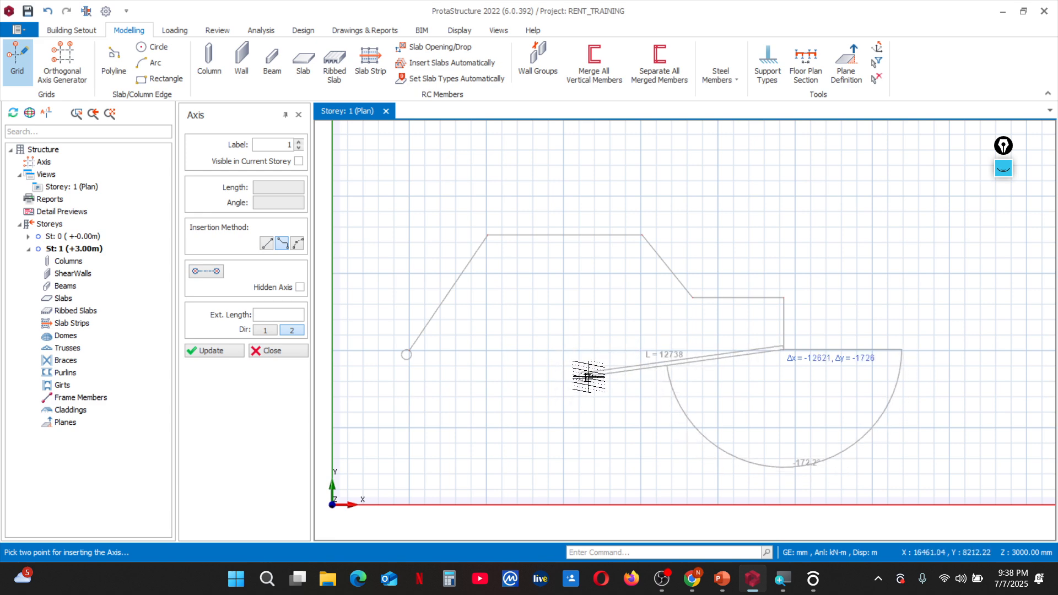
pyautogui.rightClick(597, 371)
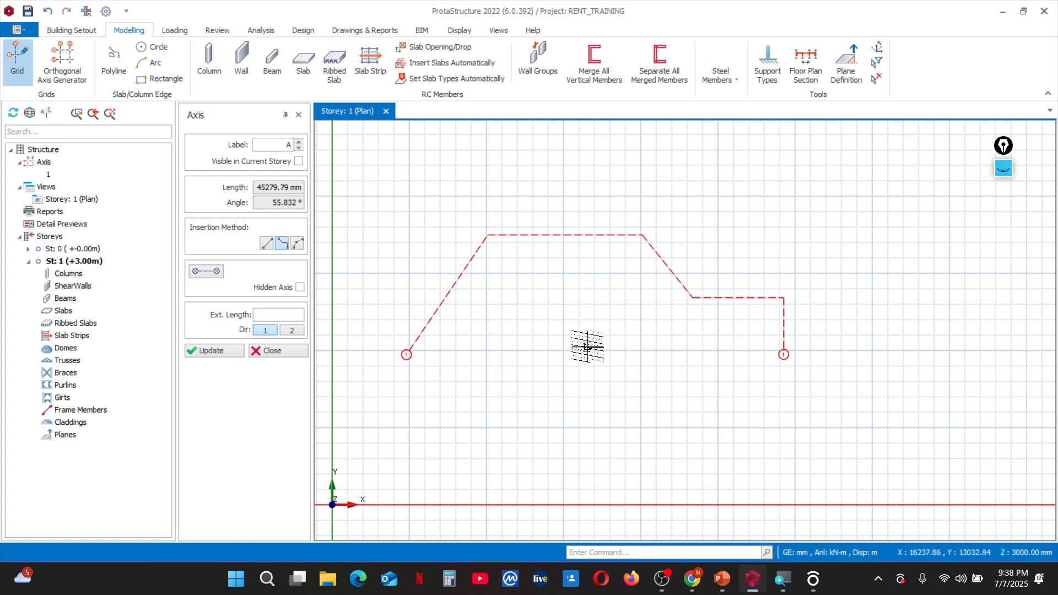
# Examine the finished polyline axis 1, from its start bubble along its connected segments
pyautogui.scroll(-3, 584, 350)
pyautogui.scroll(3, 578, 354)
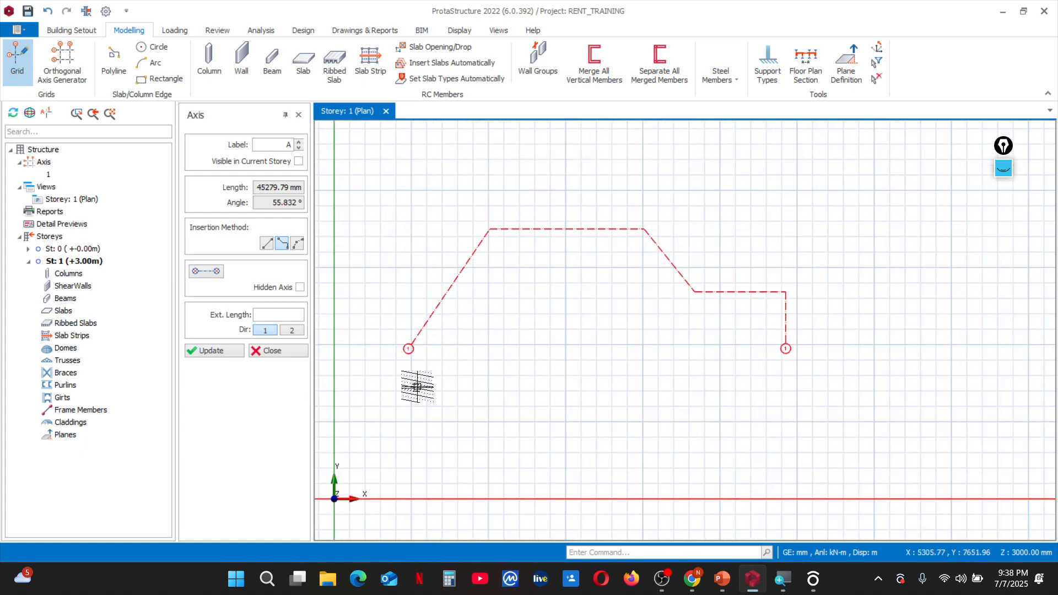
pyautogui.scroll(-3, 429, 374)
pyautogui.scroll(3, 458, 370)
pyautogui.scroll(2, 433, 380)
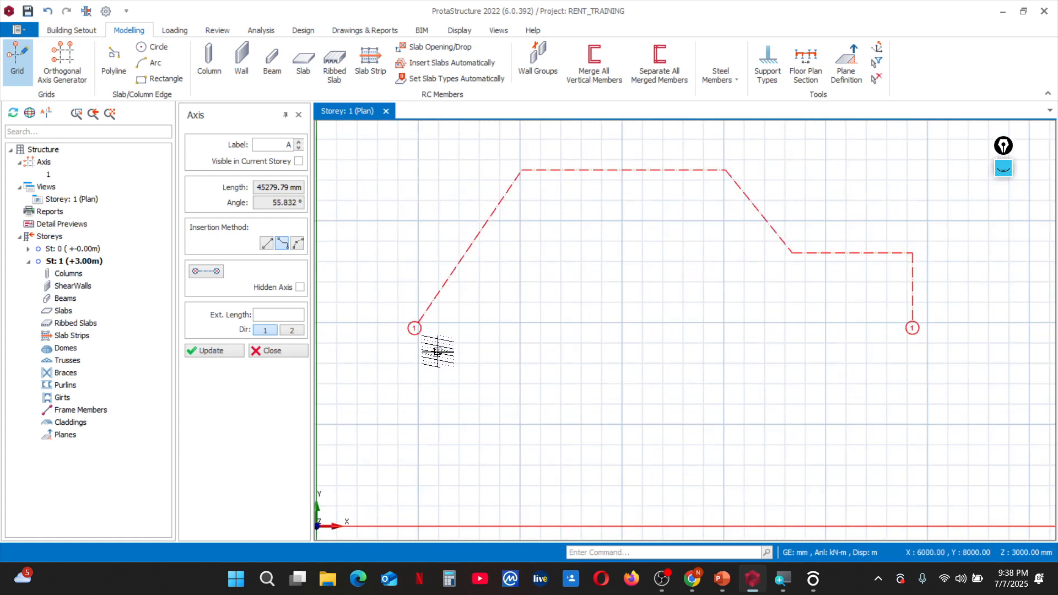
pyautogui.scroll(-4, 443, 309)
pyautogui.scroll(3, 446, 309)
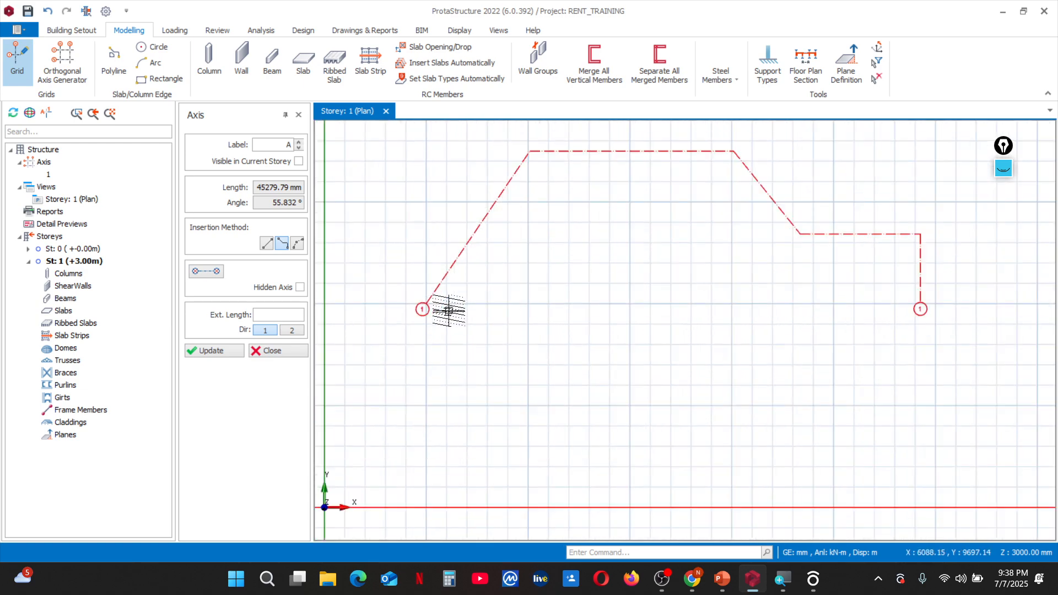
pyautogui.scroll(-4, 444, 310)
pyautogui.scroll(2, 443, 310)
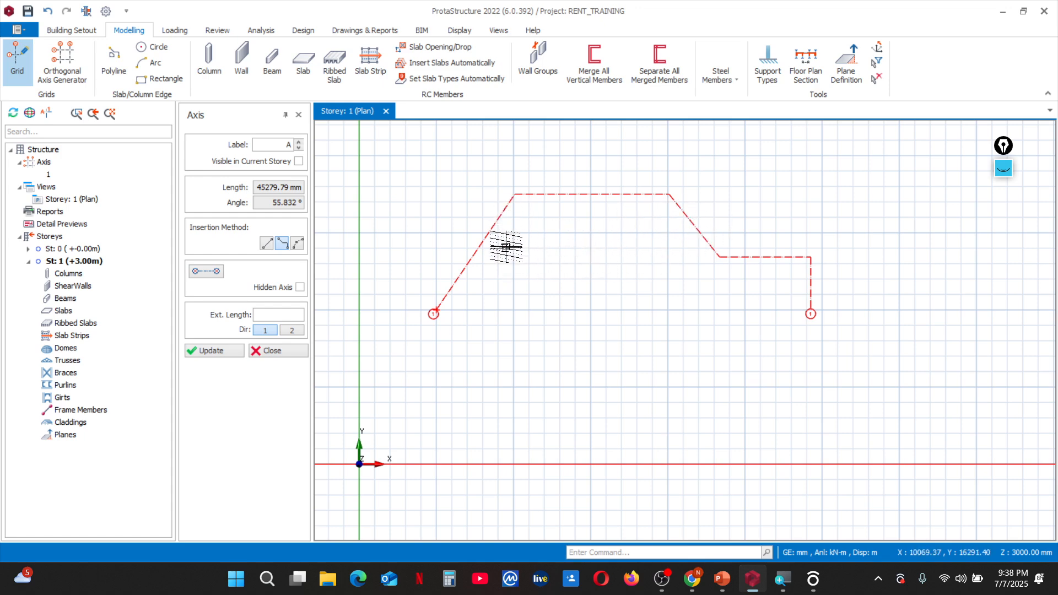
pyautogui.scroll(-2, 510, 225)
pyautogui.scroll(-2, 504, 248)
pyautogui.scroll(3, 514, 218)
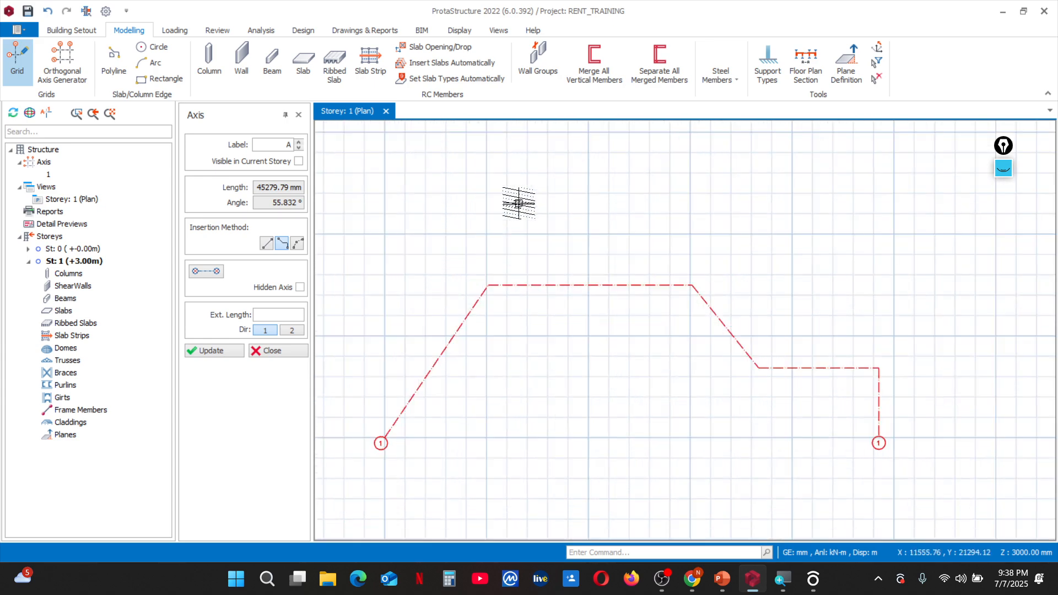
# Start a second polyline axis above axis 1 with a segment rising at about 83° and another sloping down to the right
pyautogui.scroll(-4, 491, 371)
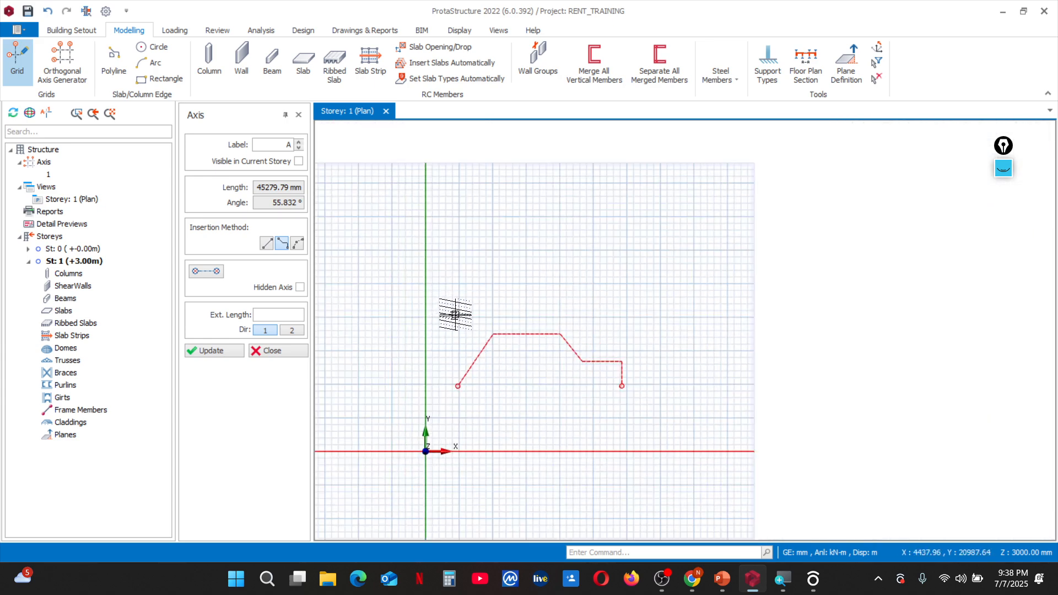
pyautogui.click(457, 322)
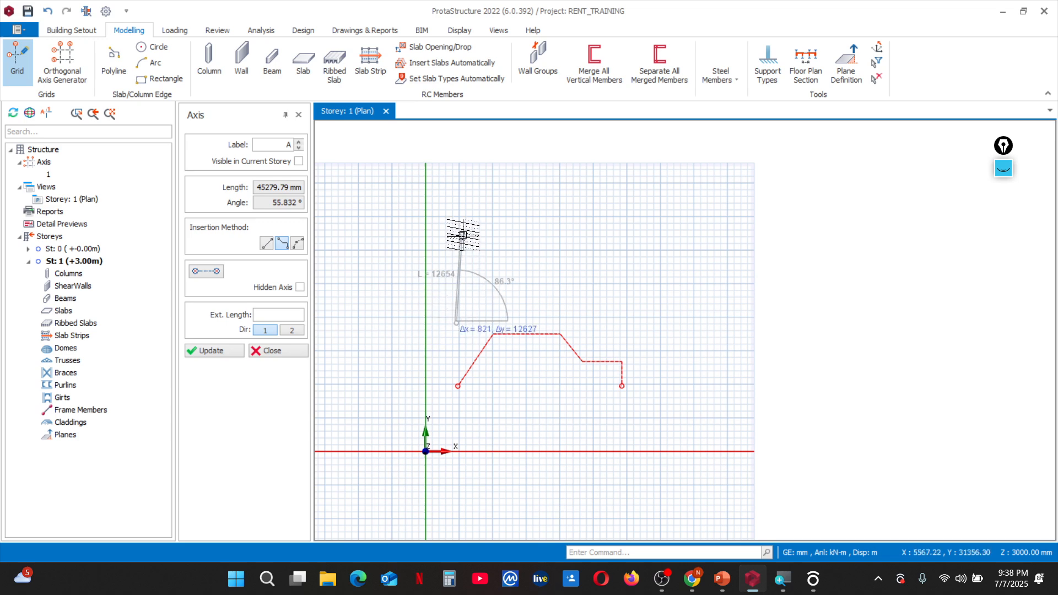
pyautogui.click(469, 208)
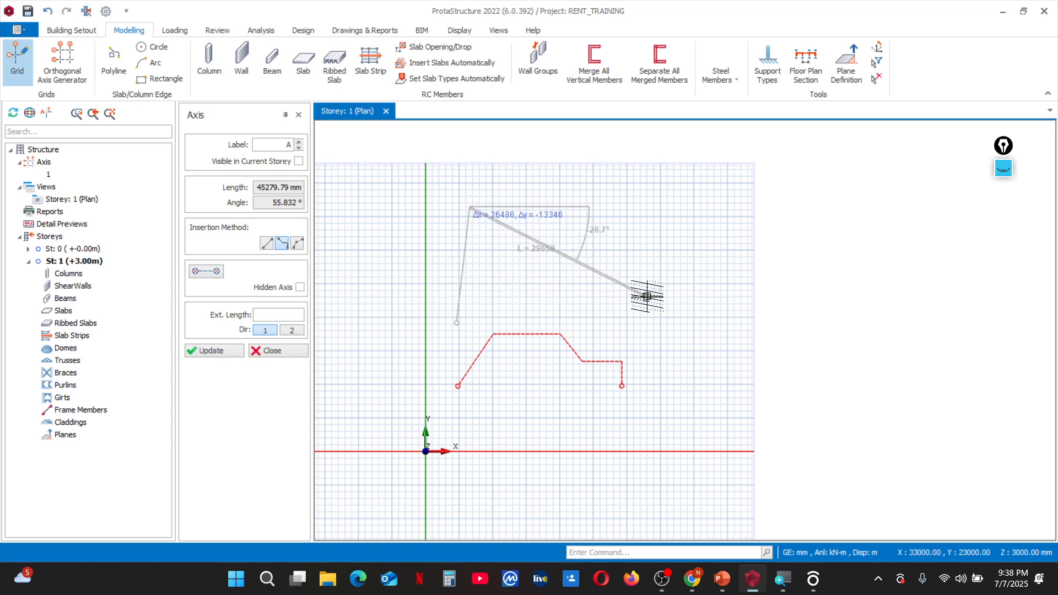
pyautogui.click(538, 267)
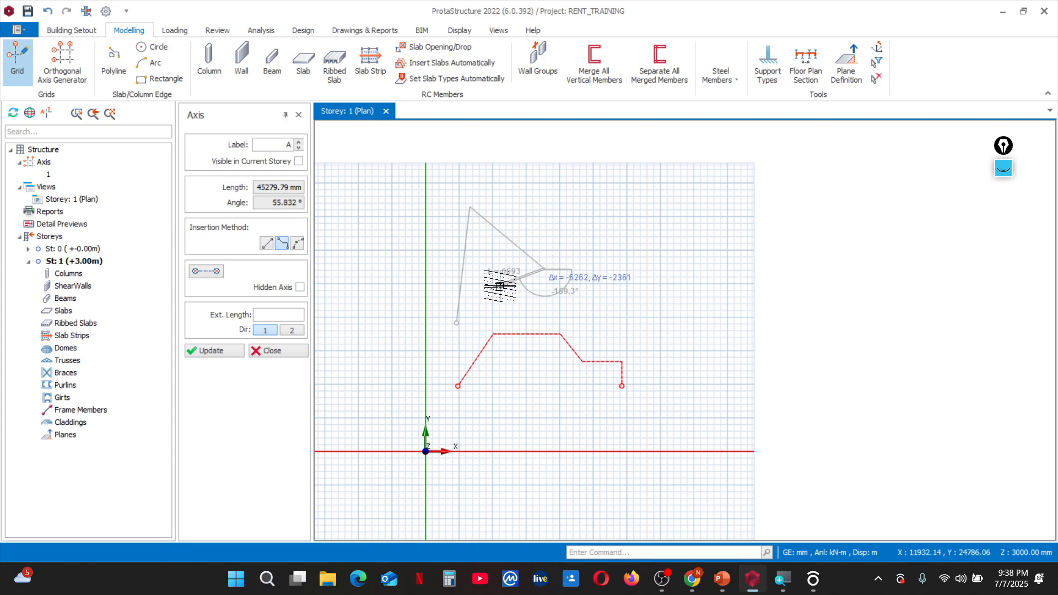
pyautogui.scroll(3, 473, 288)
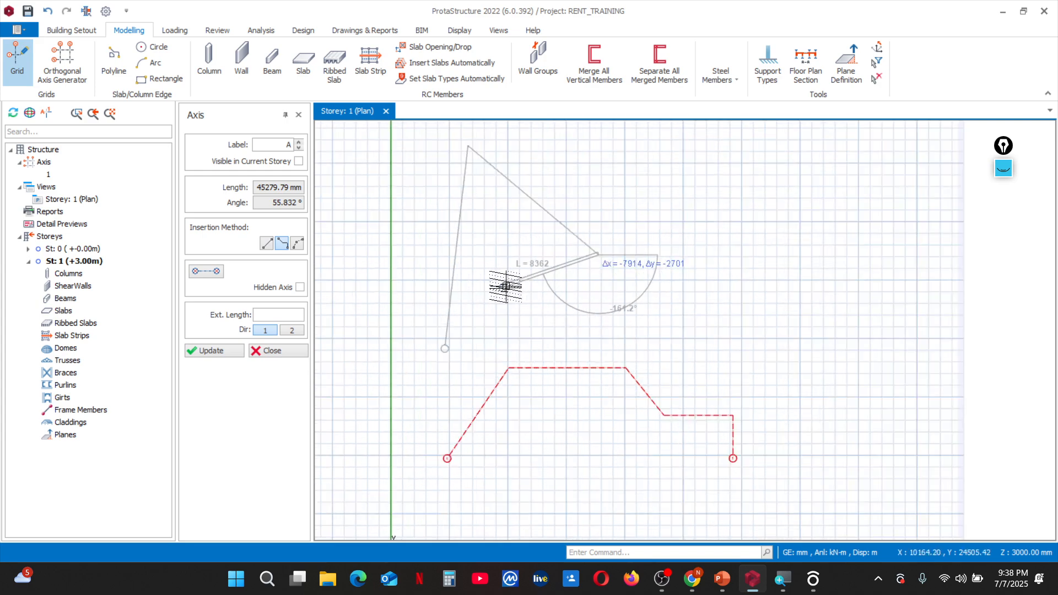
pyautogui.click(503, 286)
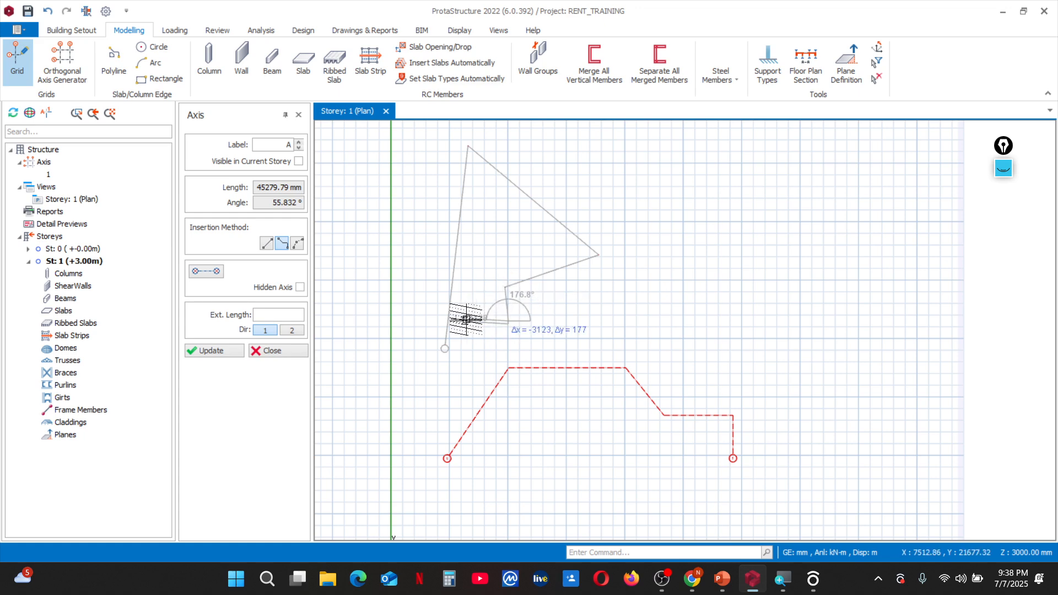
pyautogui.press('Escape')
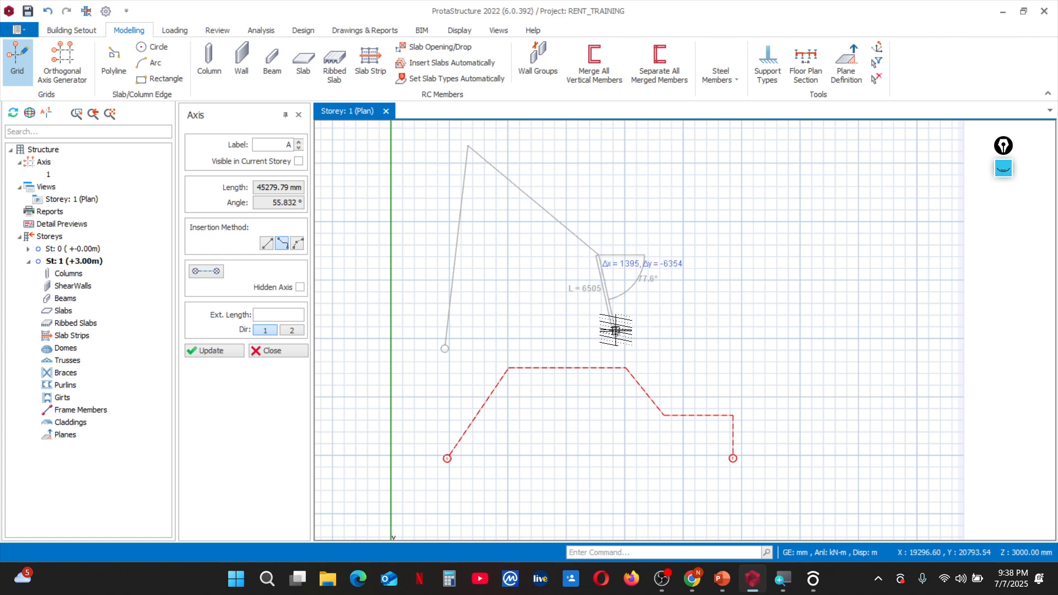
# Add a short segment running steeply down to the right, finish the second polyline axis and leave axis insertion
pyautogui.click(624, 319)
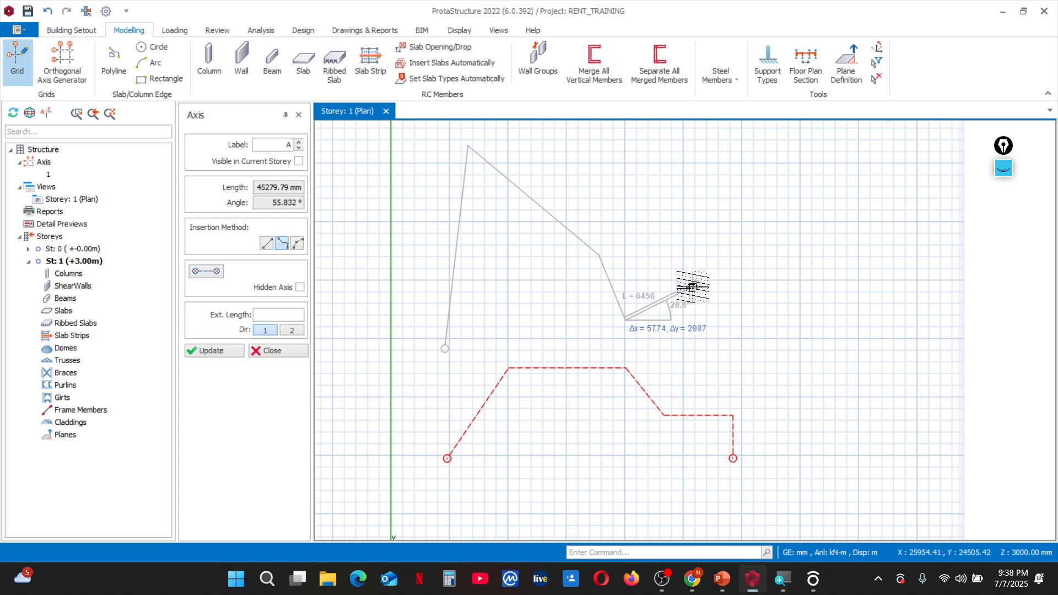
pyautogui.rightClick(698, 321)
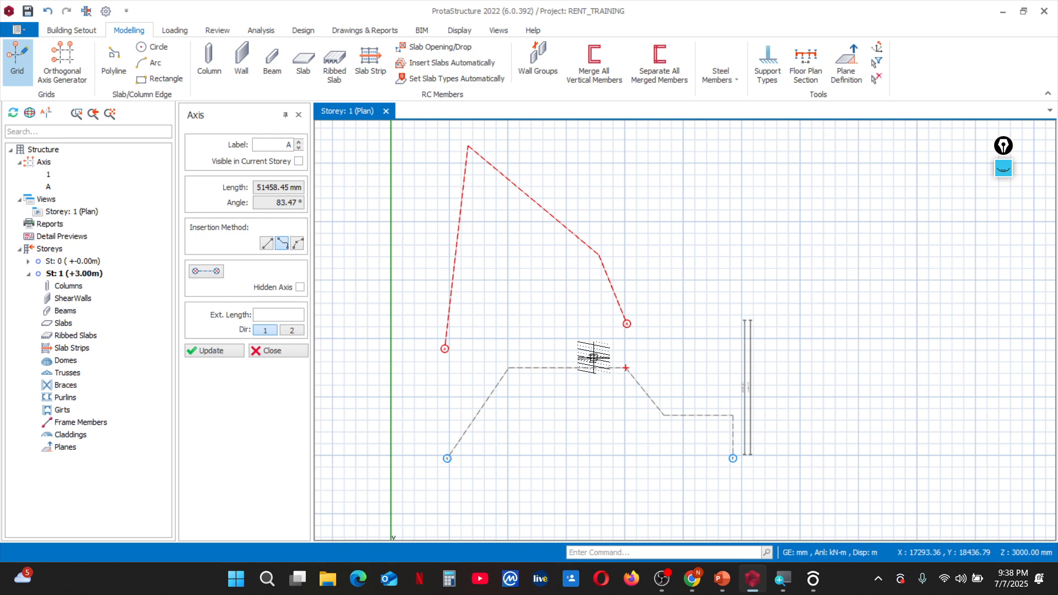
pyautogui.scroll(-2, 514, 302)
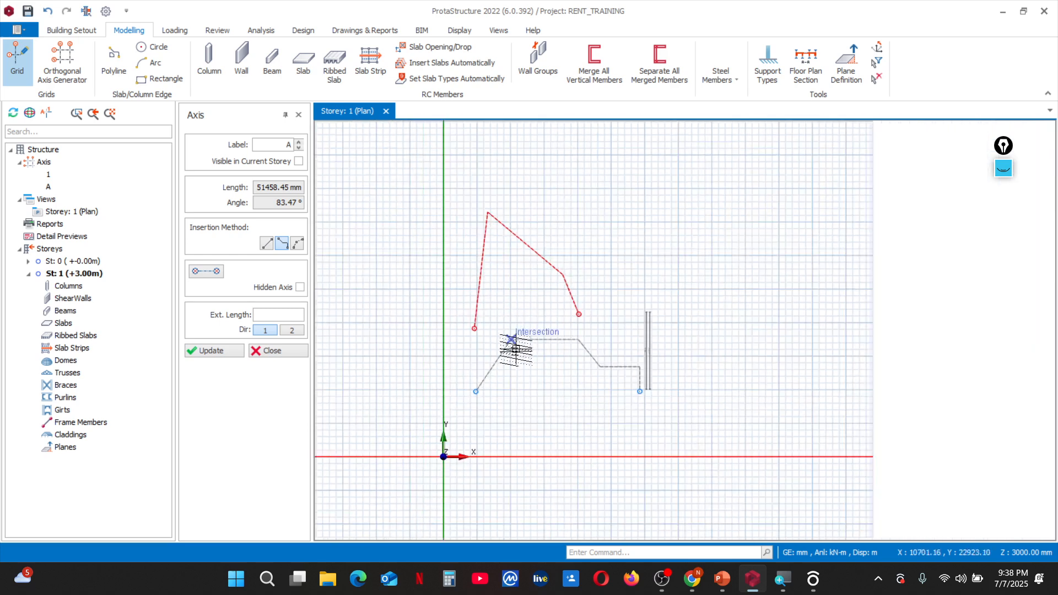
pyautogui.scroll(2, 516, 376)
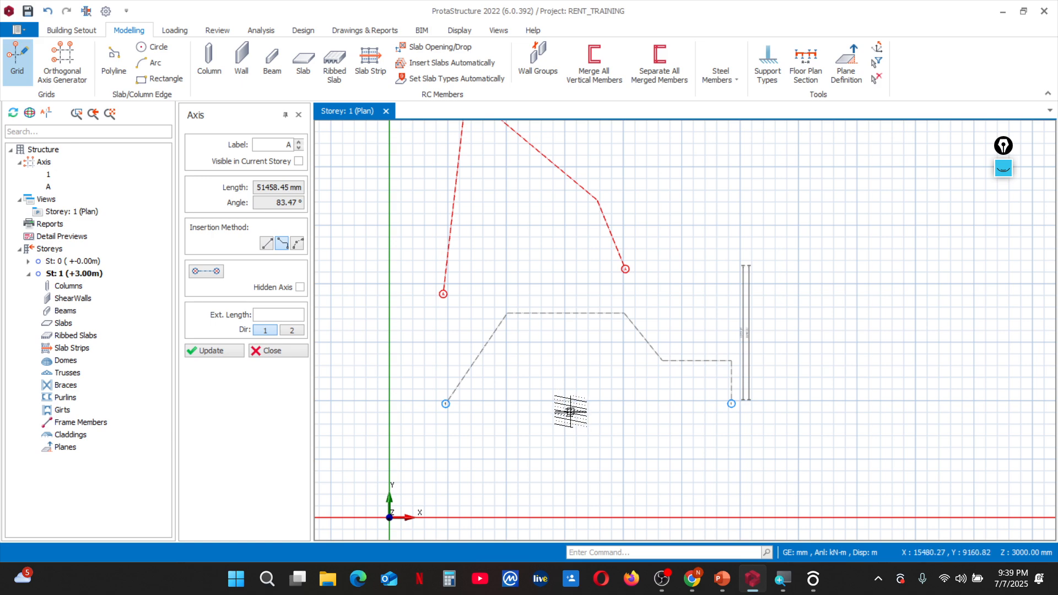
pyautogui.scroll(-2, 566, 342)
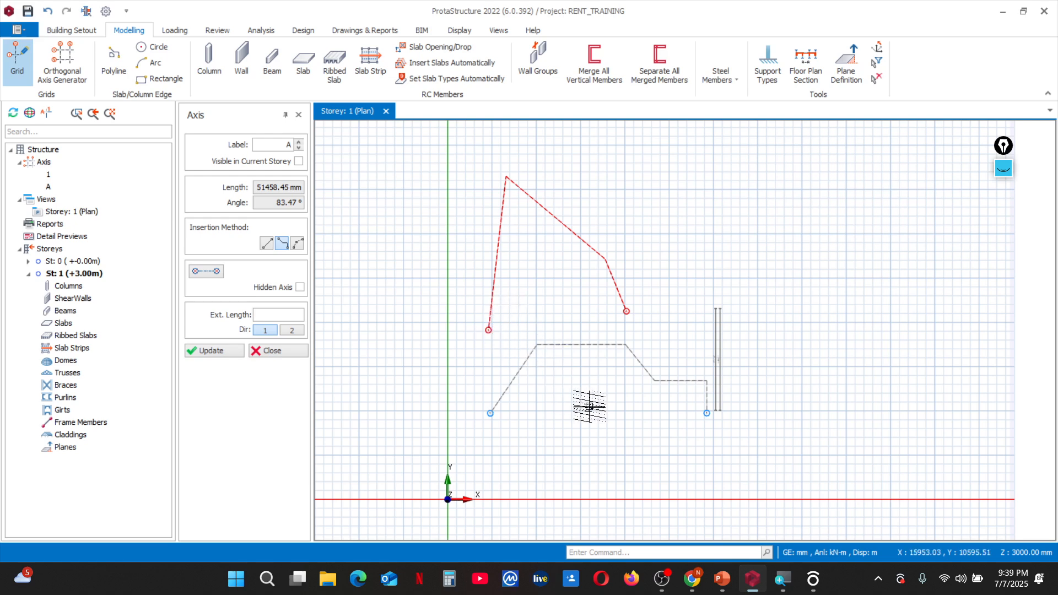
pyautogui.press('Escape')
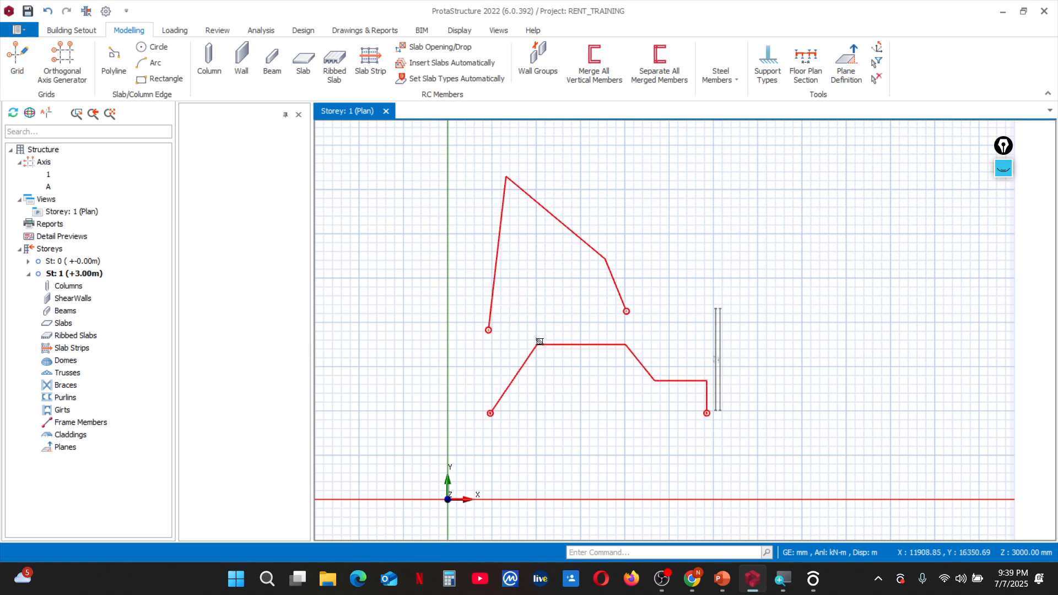
pyautogui.click(298, 114)
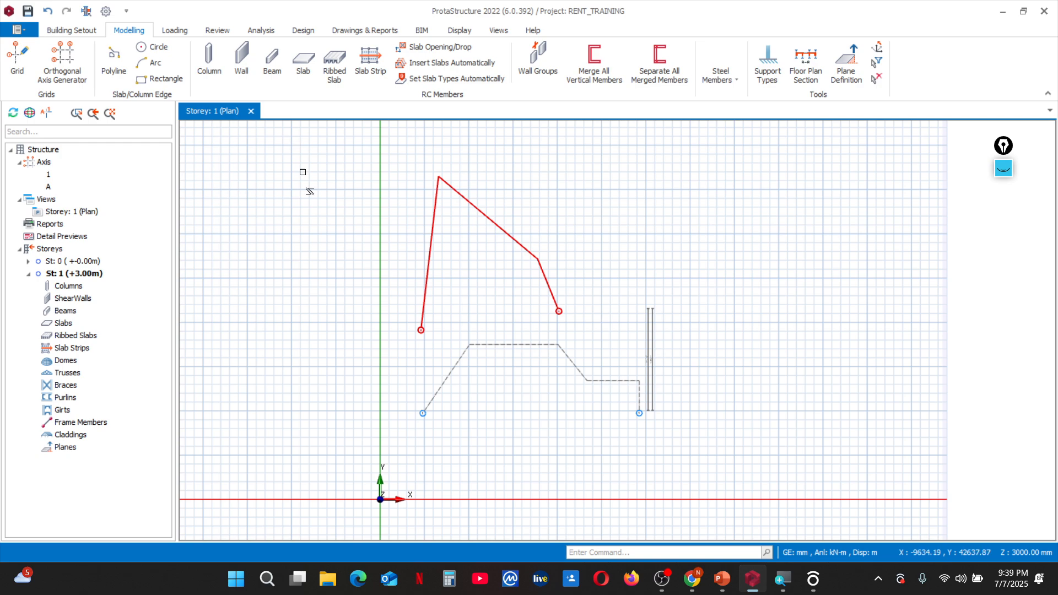
# Delete both polyline axes from the Storey 1 plan
pyautogui.moveTo(528, 390); pyautogui.dragTo(408, 199)
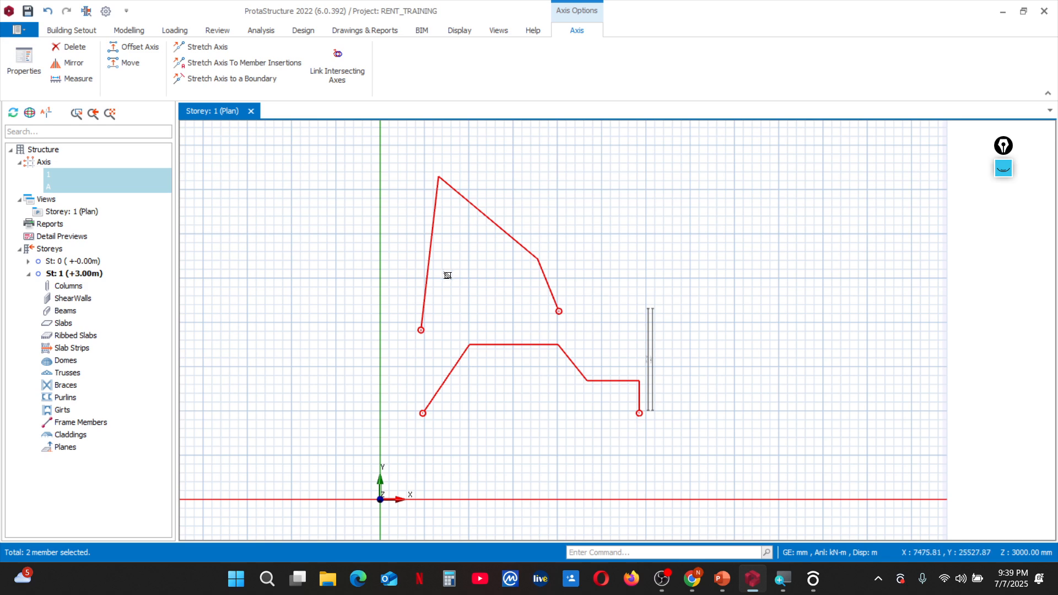
pyautogui.press('Delete')
pyautogui.click(533, 440)
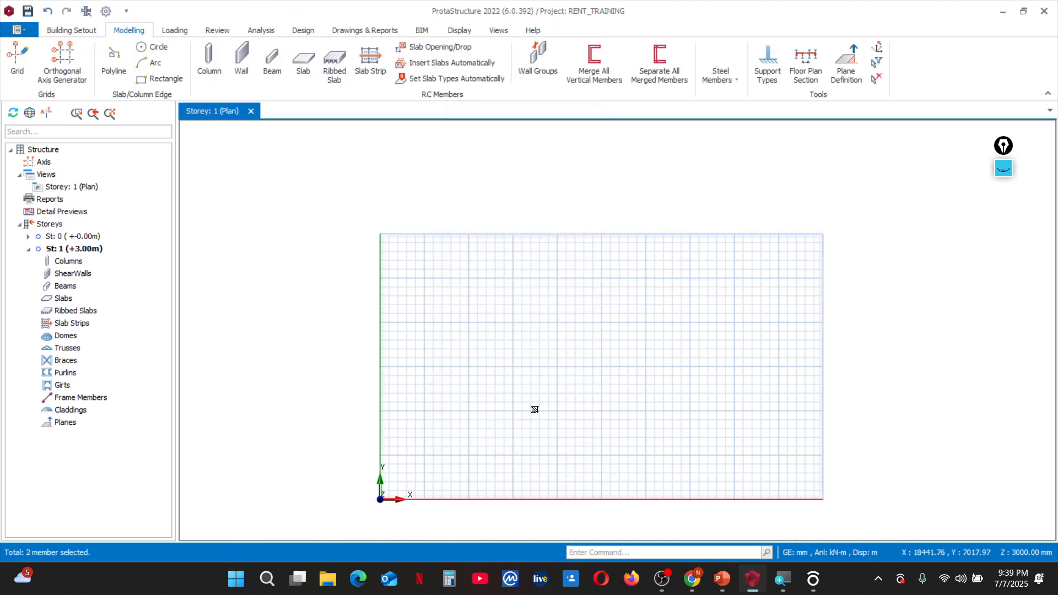
# Start inserting a new grid axis in the empty Storey 1 plan
pyautogui.scroll(3, 589, 439)
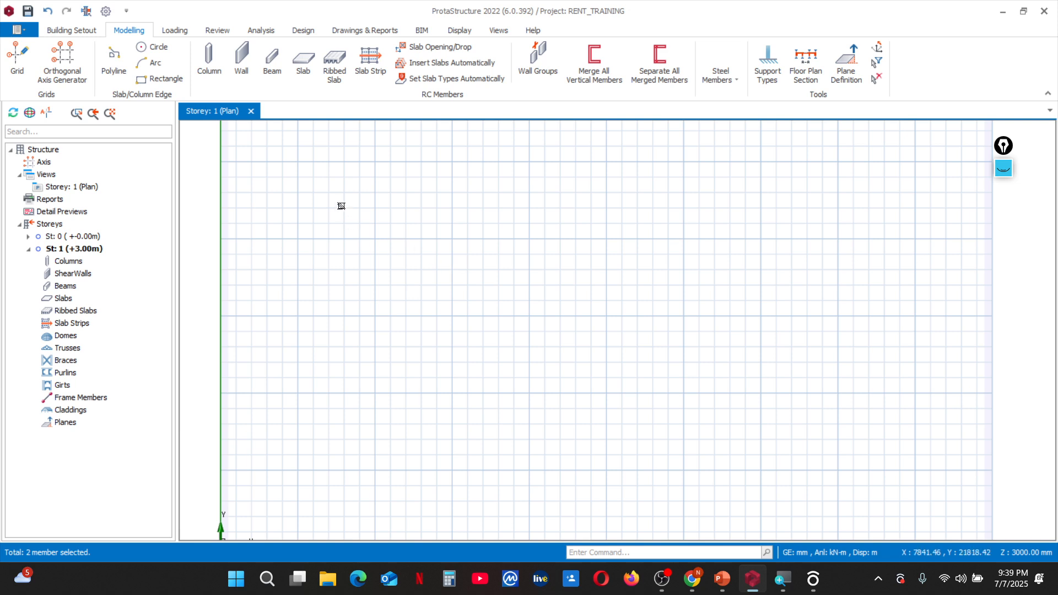
pyautogui.click(173, 32)
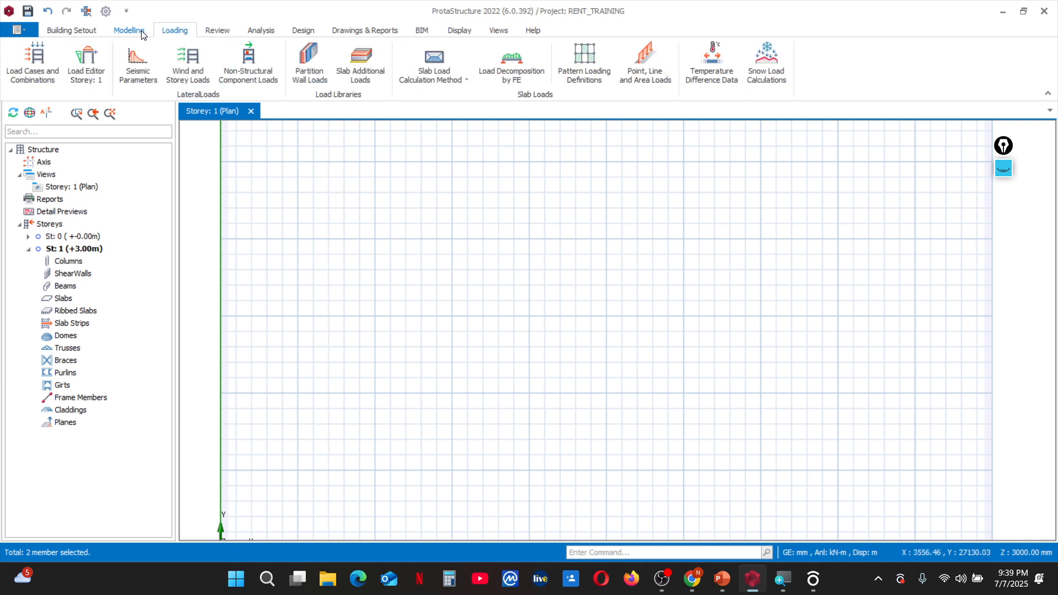
pyautogui.click(132, 31)
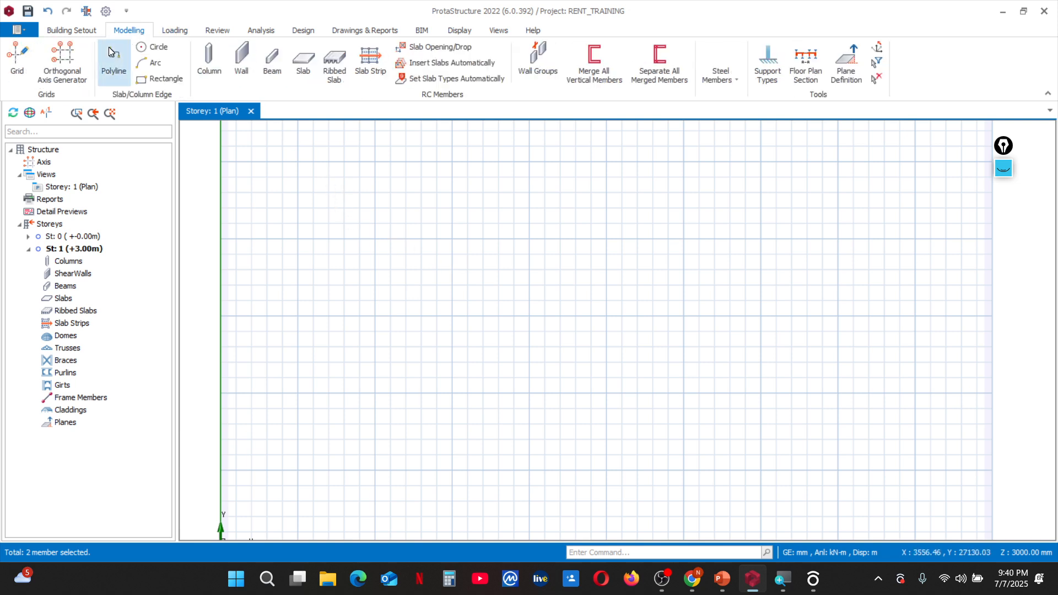
pyautogui.click(24, 67)
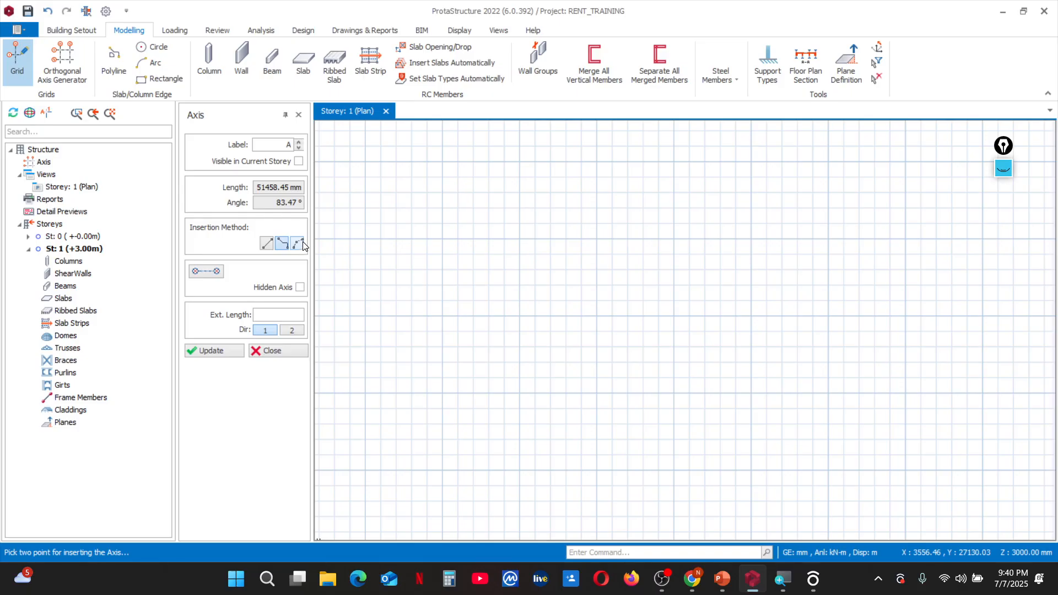
pyautogui.hotkey('ctrl', 'shift', '1')
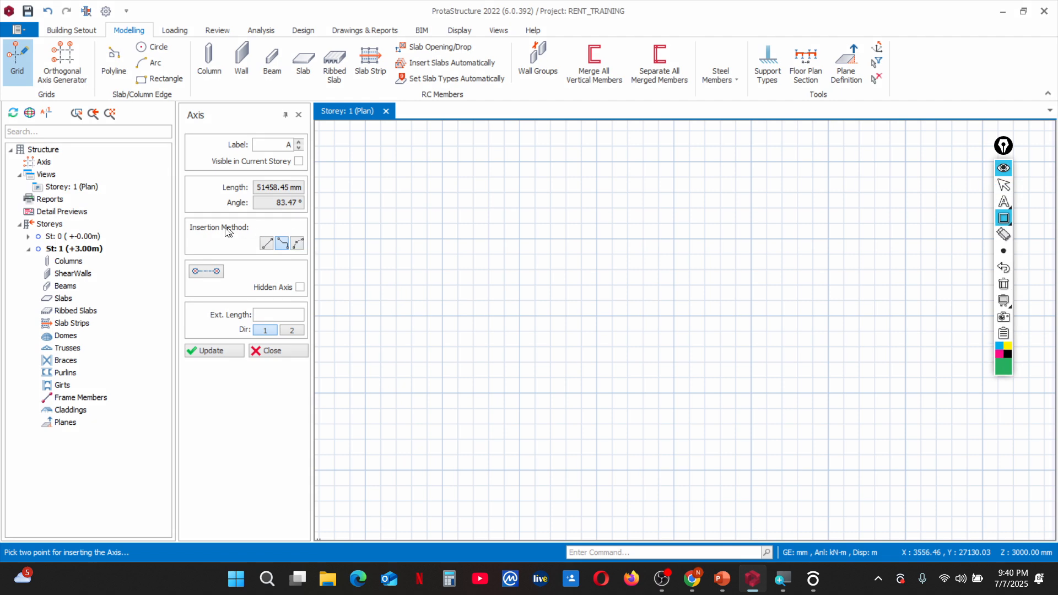
pyautogui.moveTo(185, 217)
pyautogui.mouseDown()
pyautogui.moveTo(211, 237)
pyautogui.moveTo(310, 257)
pyautogui.mouseUp()
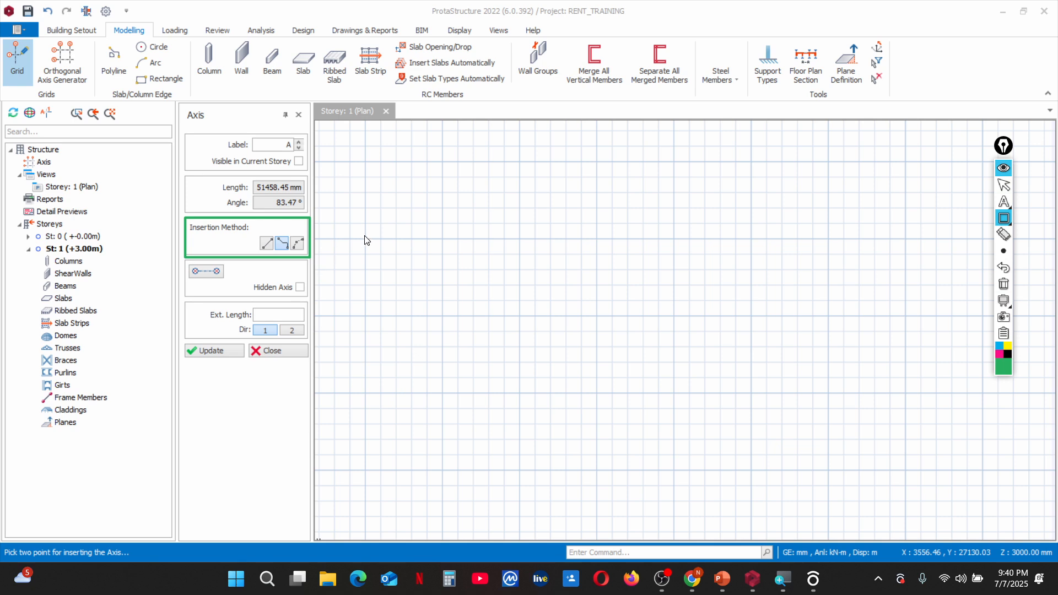
pyautogui.press('Escape')
# Using Curved Axis Insertion, place the axis's start point and its end point 10000 mm horizontally to the right, at X 20000, Y 10000
pyautogui.click(297, 244)
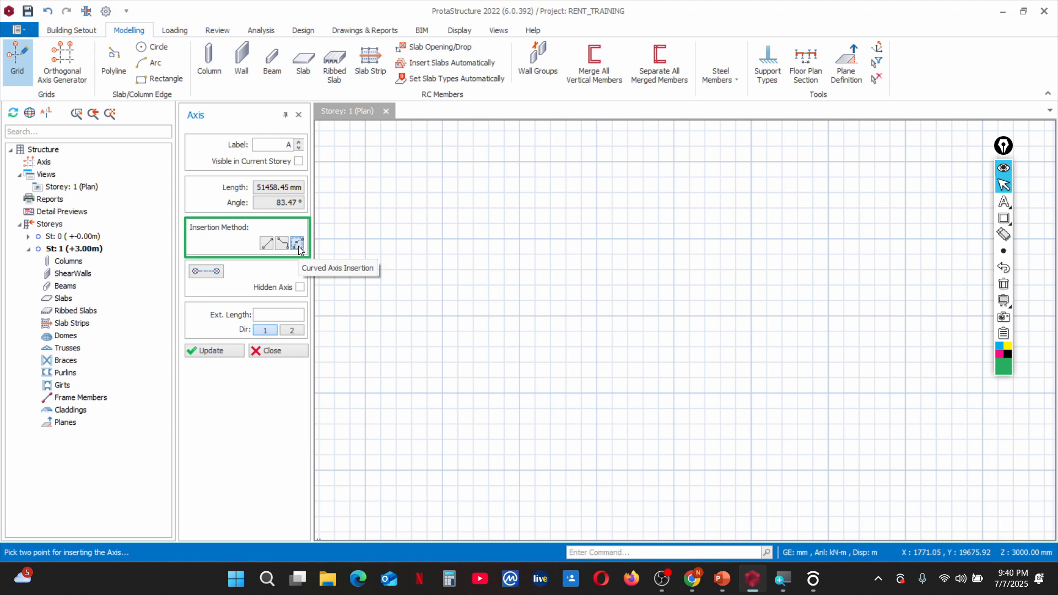
pyautogui.scroll(-3, 528, 245)
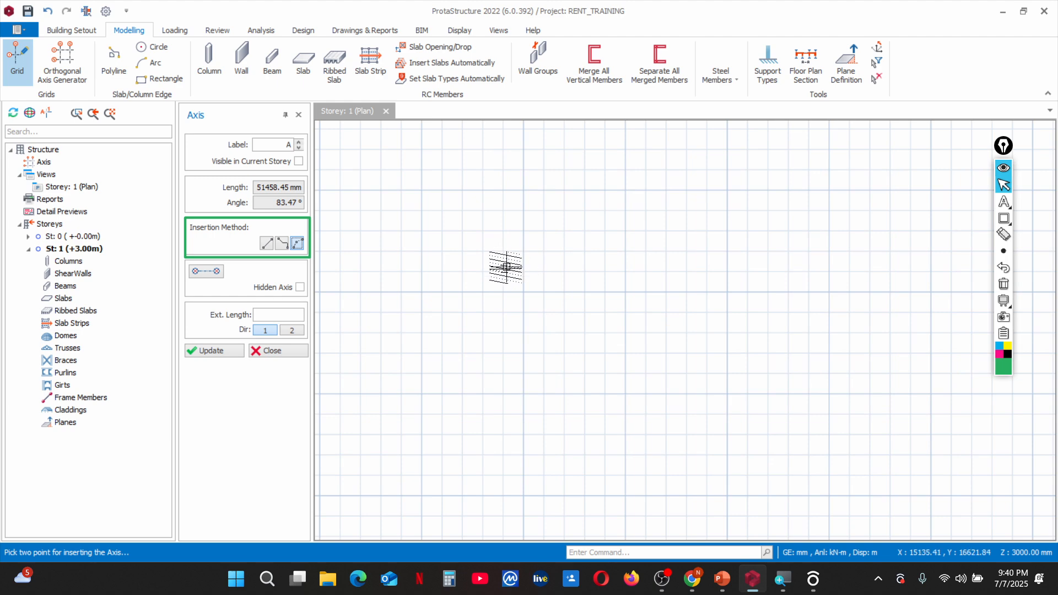
pyautogui.scroll(3, 397, 340)
pyautogui.scroll(-2, 441, 347)
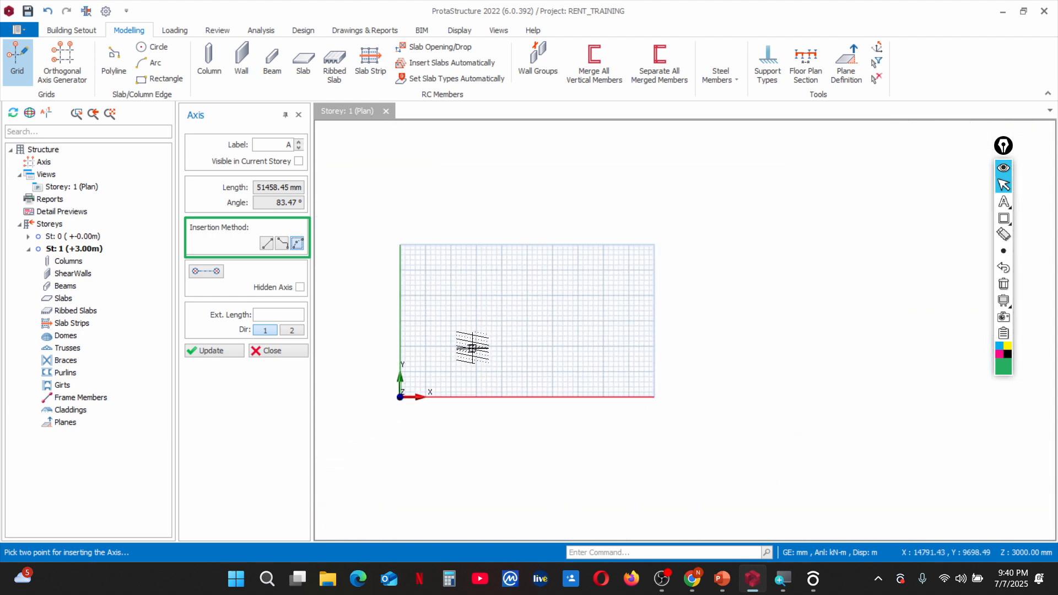
pyautogui.scroll(2, 461, 330)
pyautogui.scroll(3, 432, 366)
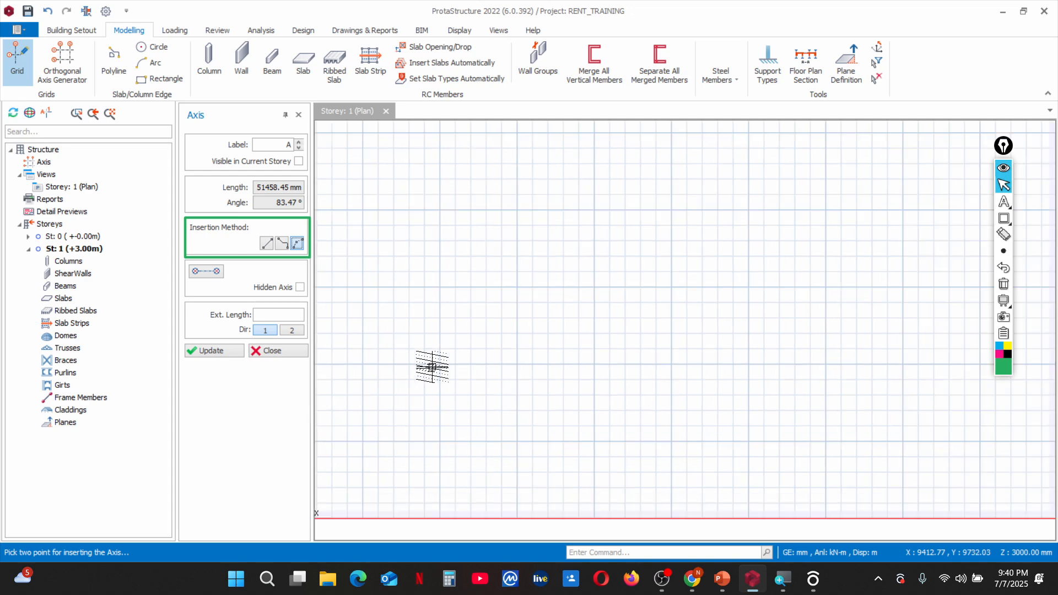
pyautogui.scroll(-3, 445, 361)
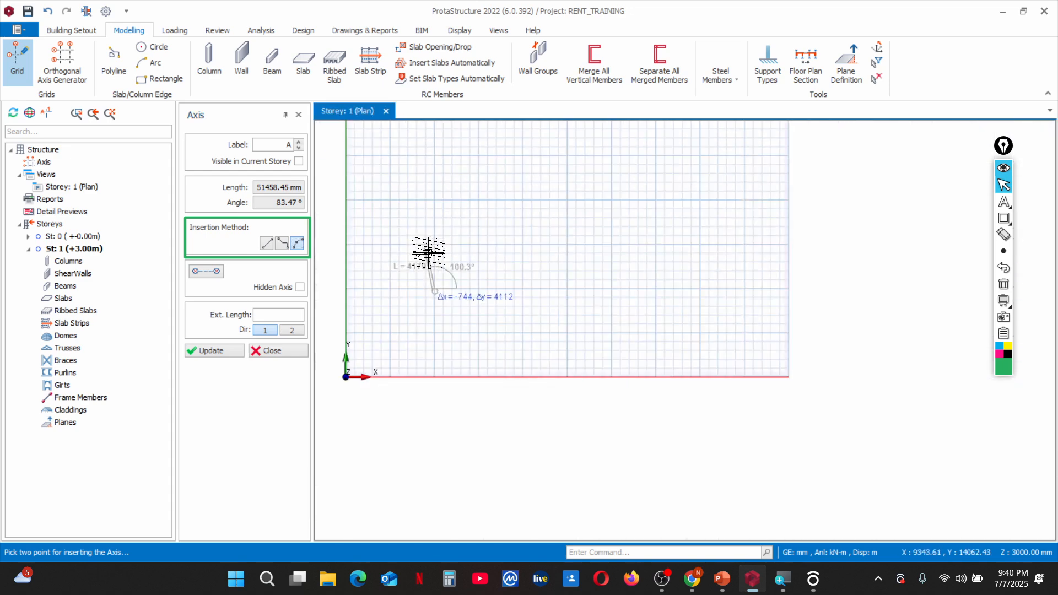
pyautogui.scroll(3, 448, 288)
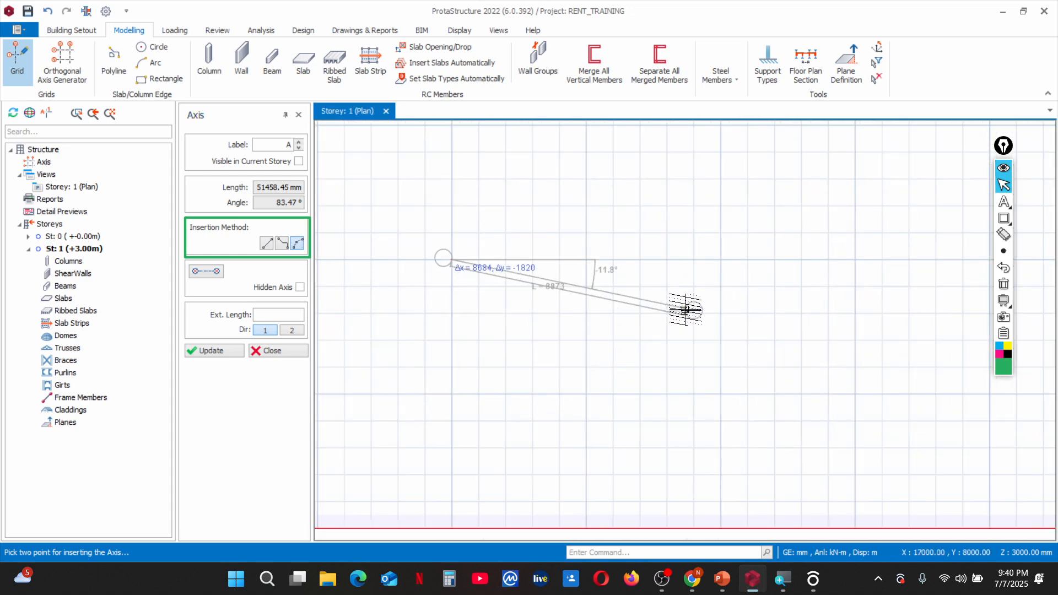
pyautogui.scroll(-3, 628, 303)
pyautogui.scroll(3, 689, 308)
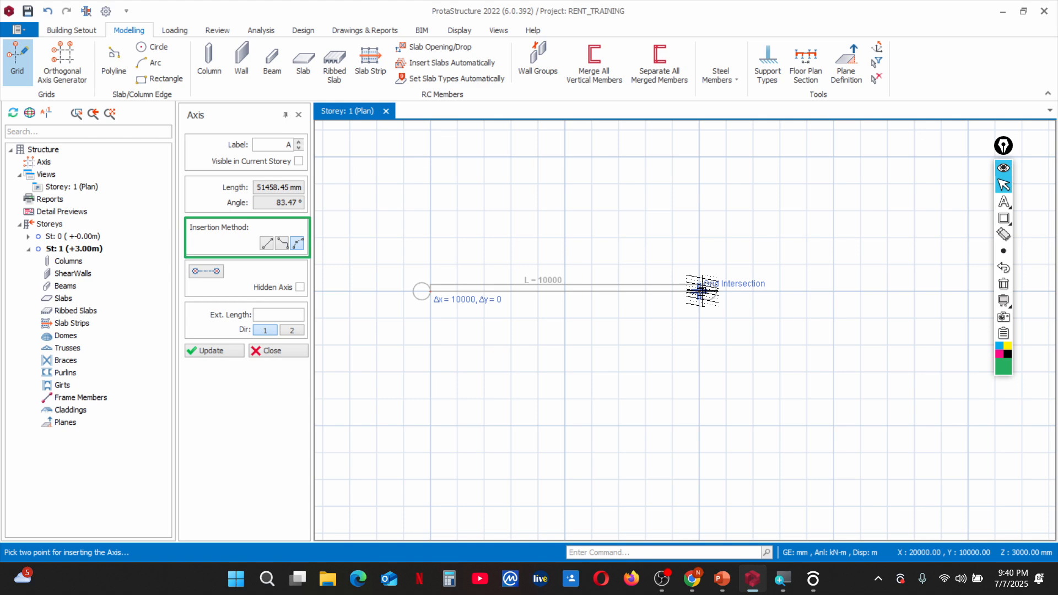
pyautogui.click(702, 290)
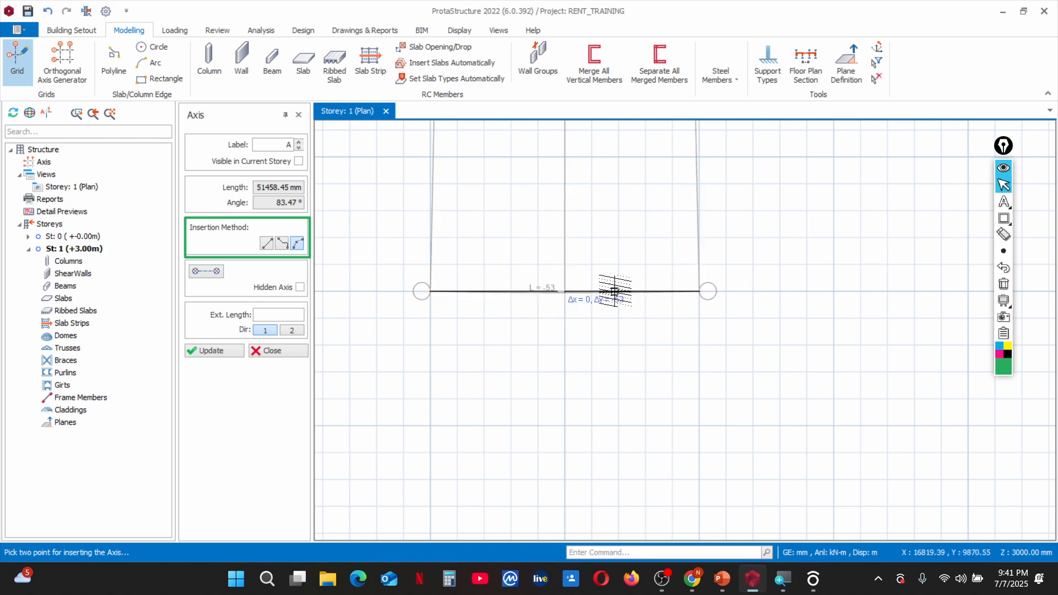
# Complete the curved axis by placing its crest above the chord's midpoint, at the grid intersection X 15000, Y 13000
pyautogui.scroll(-3, 620, 293)
pyautogui.scroll(3, 587, 248)
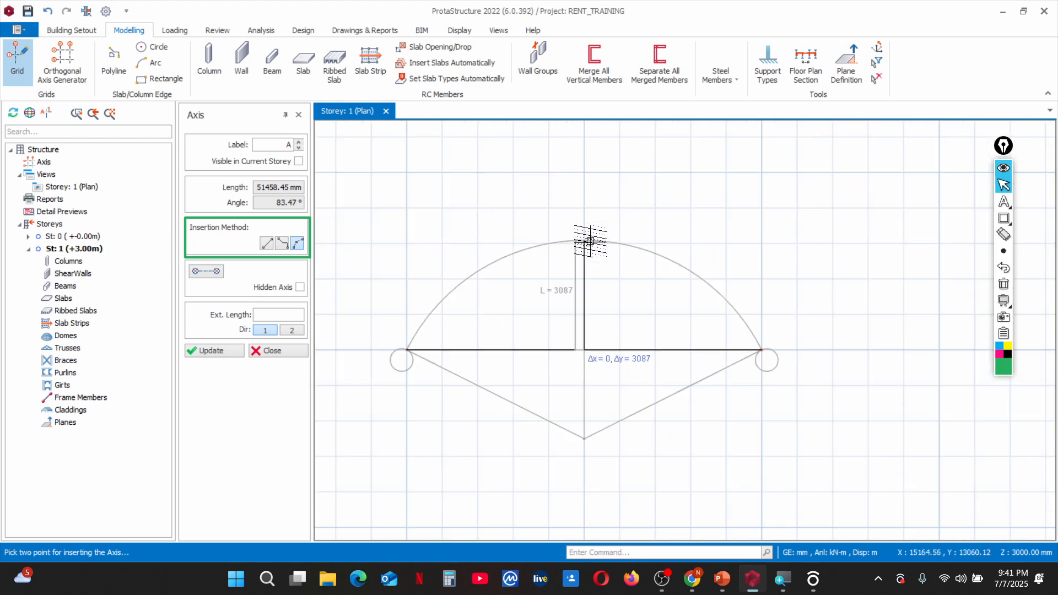
pyautogui.scroll(-3, 579, 237)
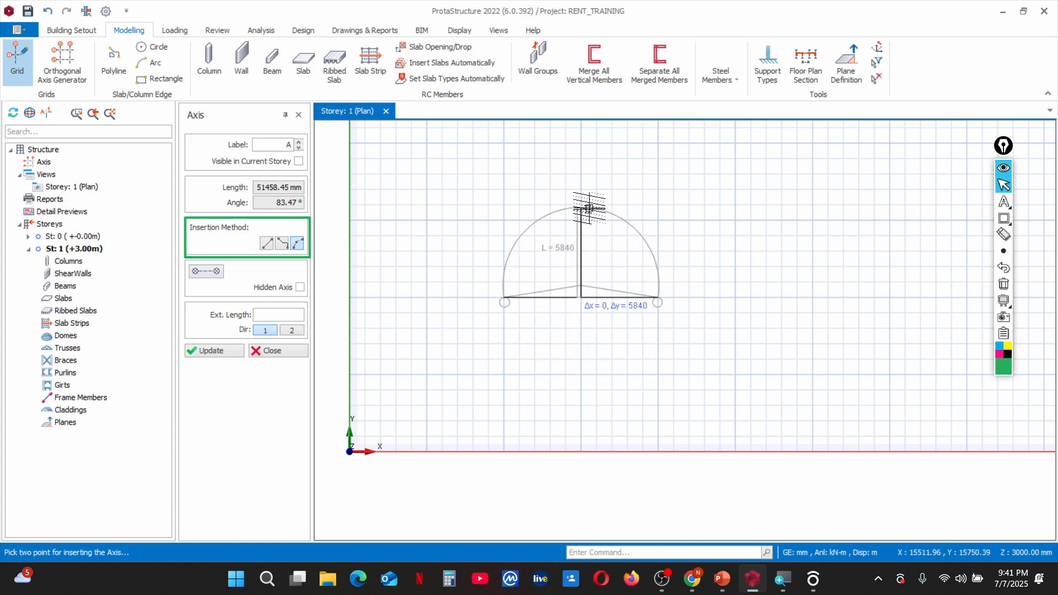
pyautogui.scroll(1, 586, 277)
pyautogui.scroll(1, 585, 277)
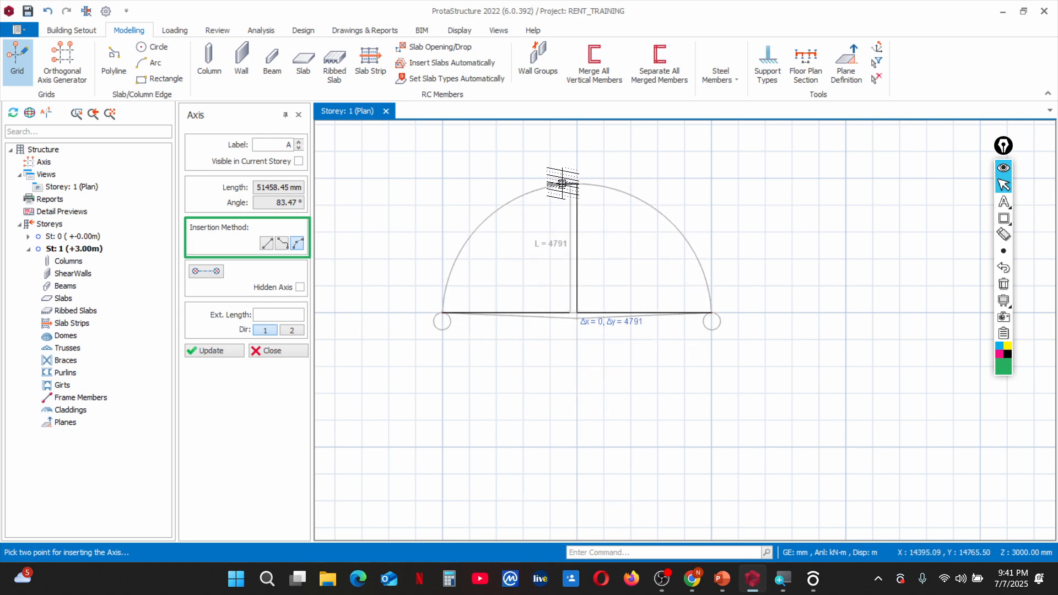
pyautogui.click(576, 232)
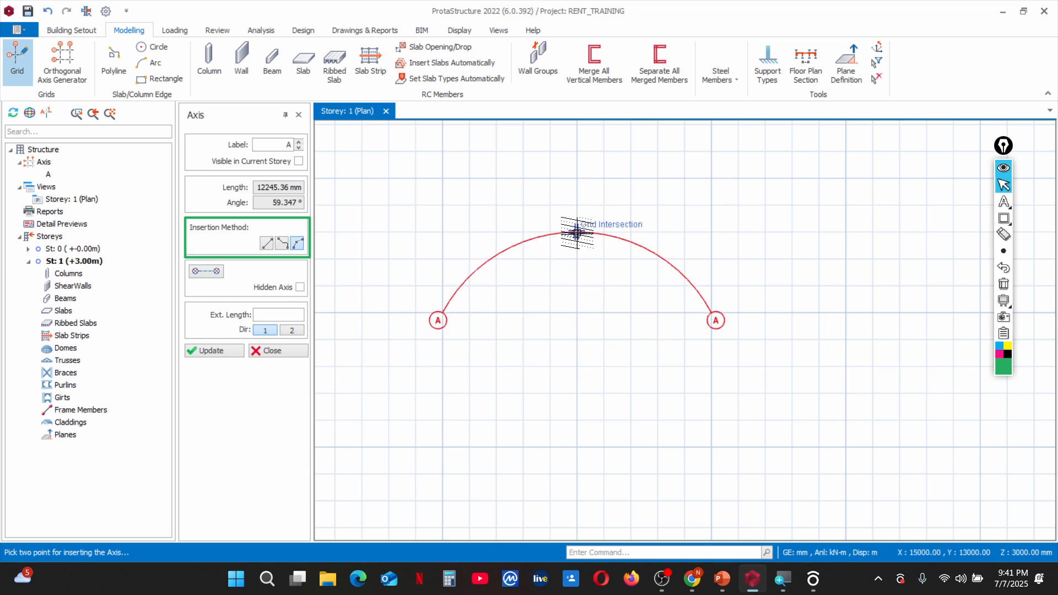
pyautogui.scroll(-2, 572, 300)
pyautogui.scroll(2, 579, 307)
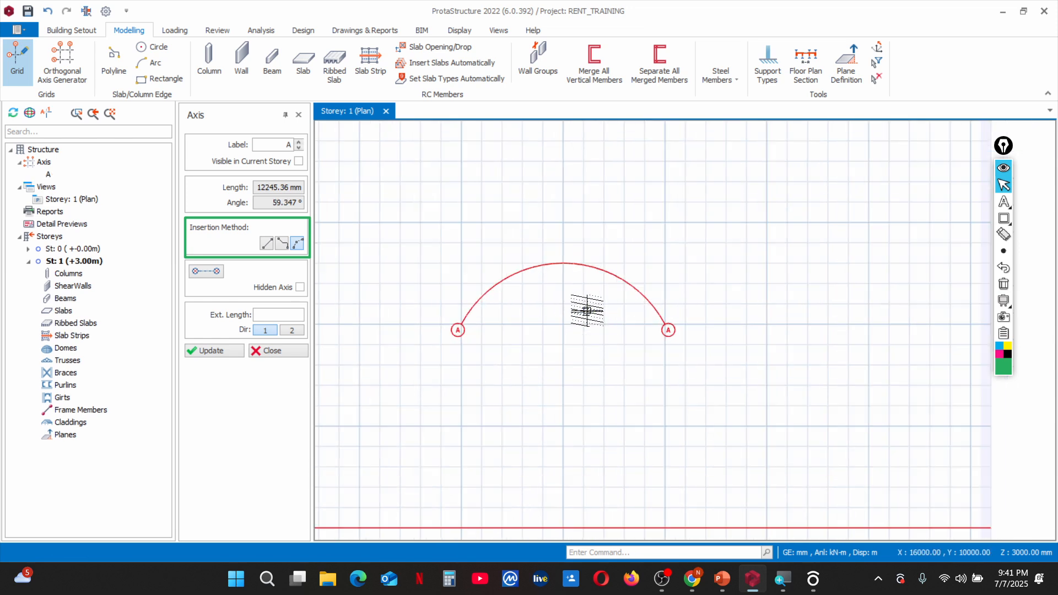
# Insert a second curved axis with a horizontal chord from X 10000 to X 20000 at Y 15000 and a 3000 mm crest height
pyautogui.click(461, 224)
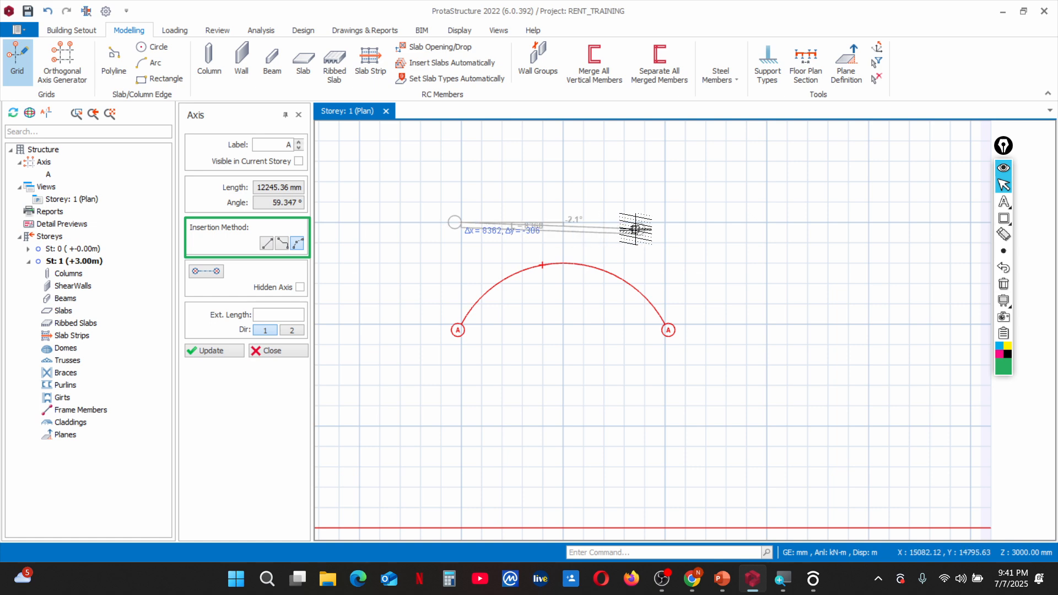
pyautogui.click(664, 222)
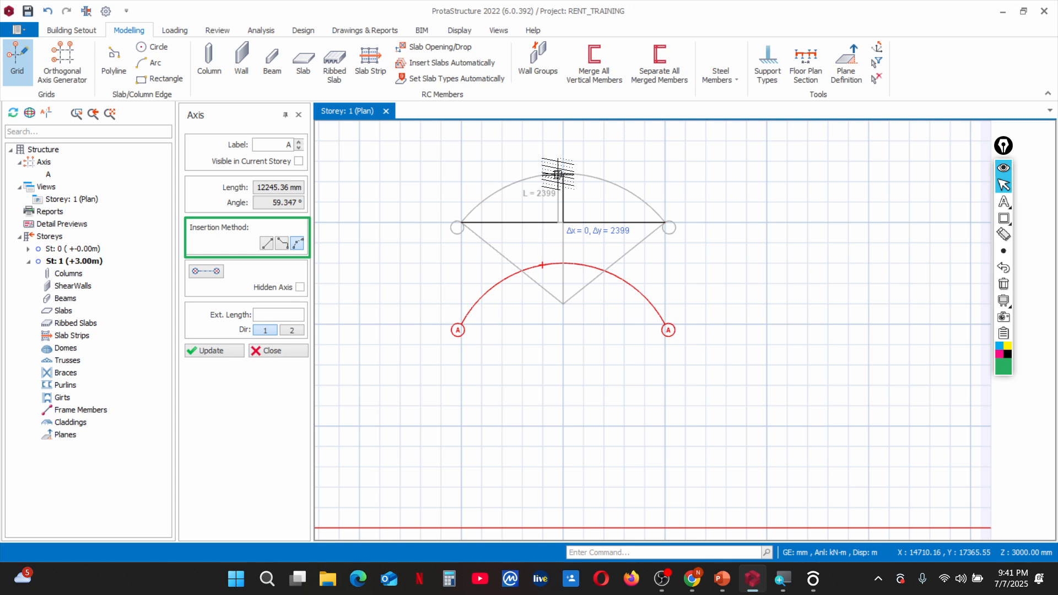
pyautogui.press('Tab')
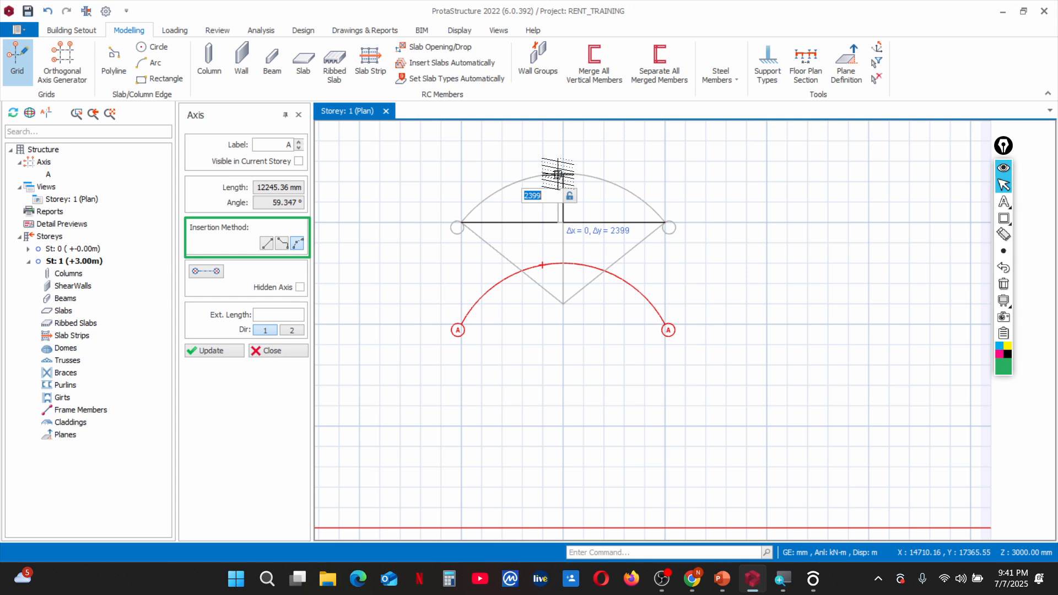
pyautogui.write('3000')
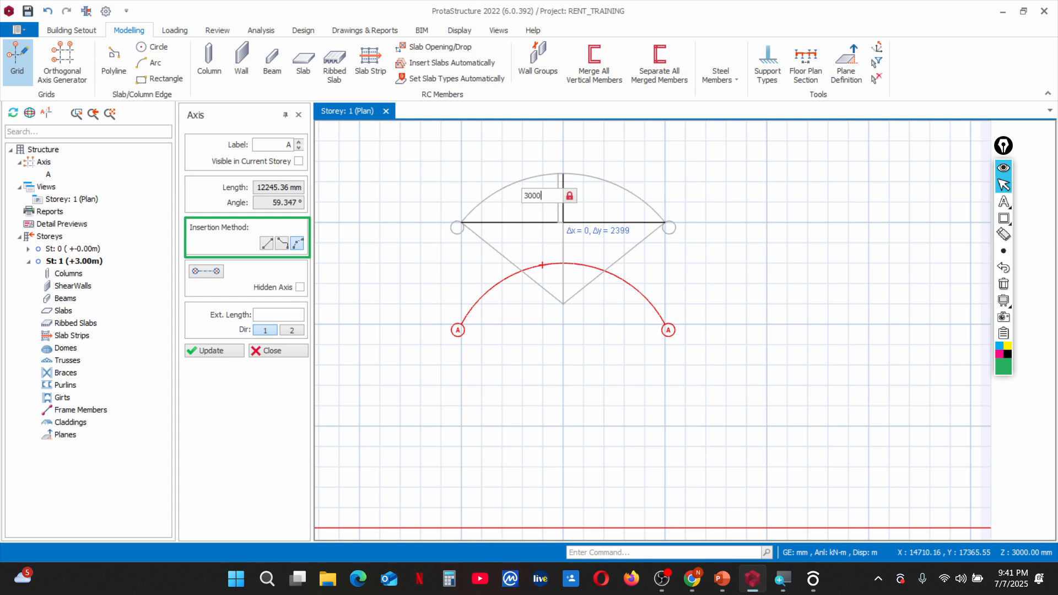
pyautogui.press('Return')
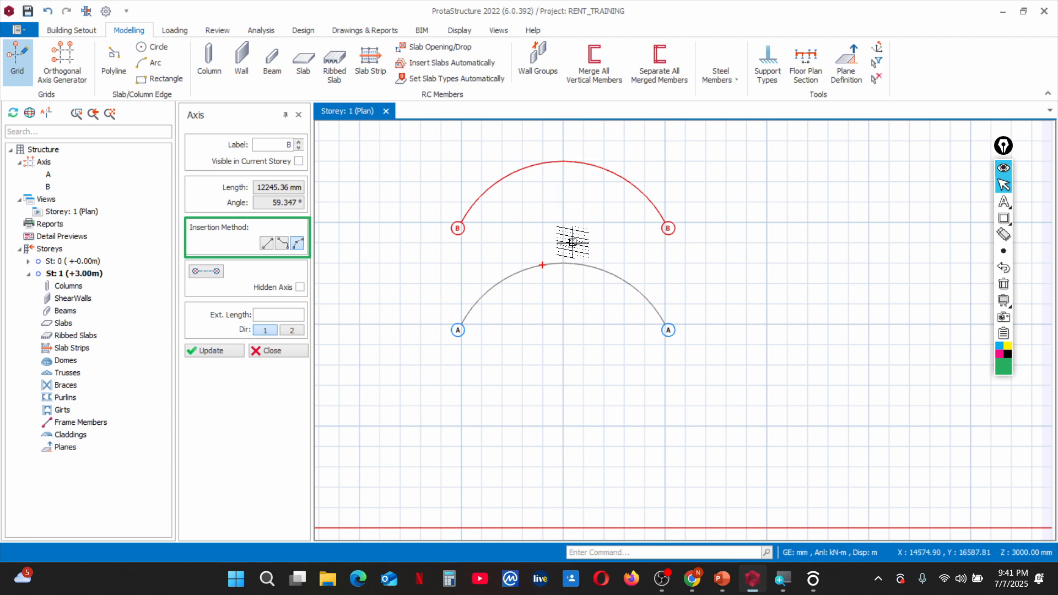
pyautogui.scroll(-1, 548, 347)
pyautogui.scroll(-3, 508, 332)
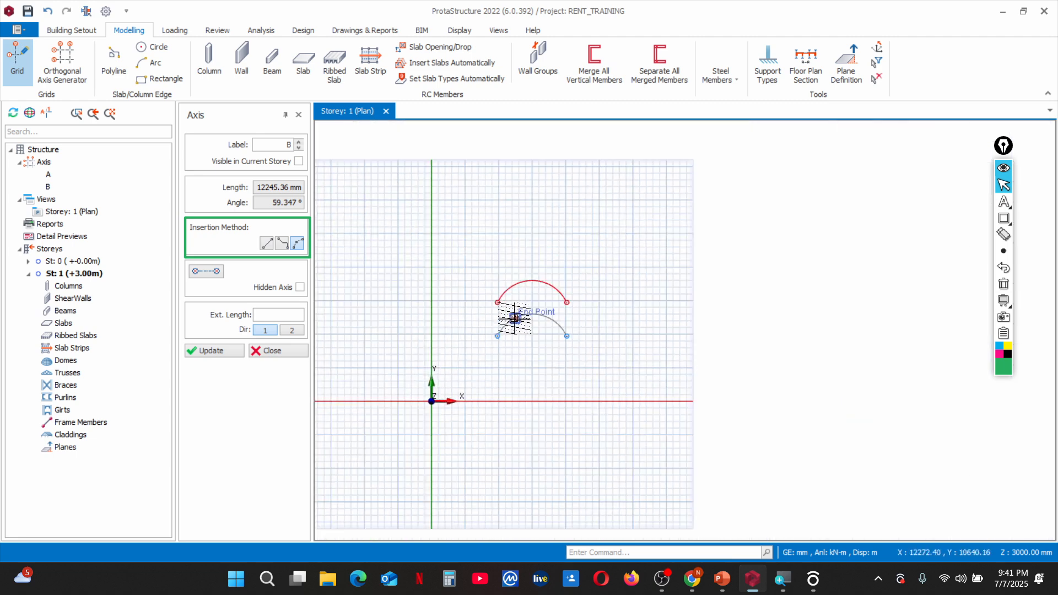
pyautogui.scroll(4, 514, 317)
pyautogui.press('Escape')
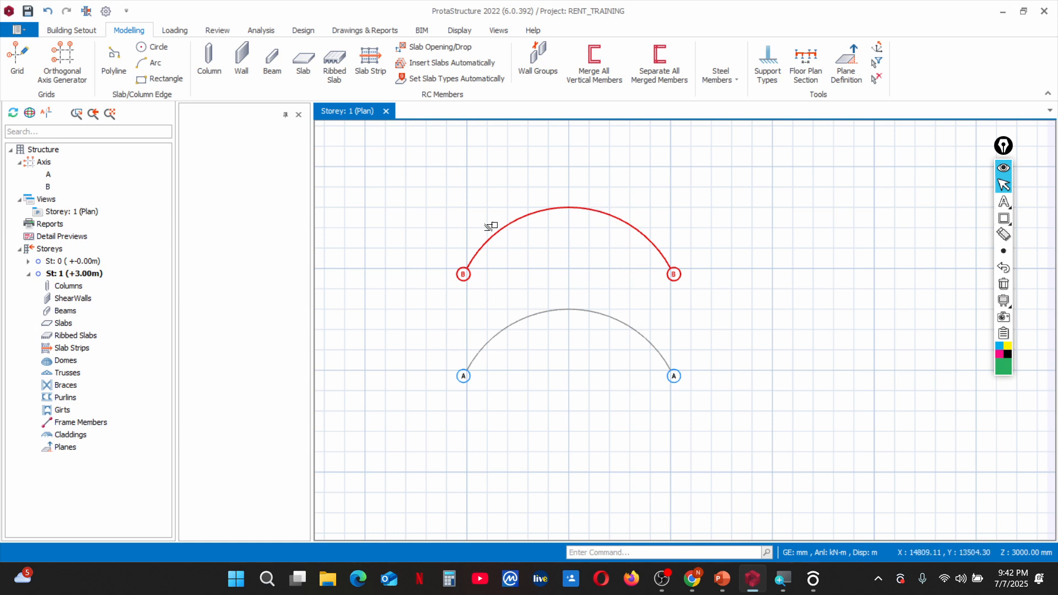
pyautogui.moveTo(507, 228)
pyautogui.scroll(-5, 476, 226)
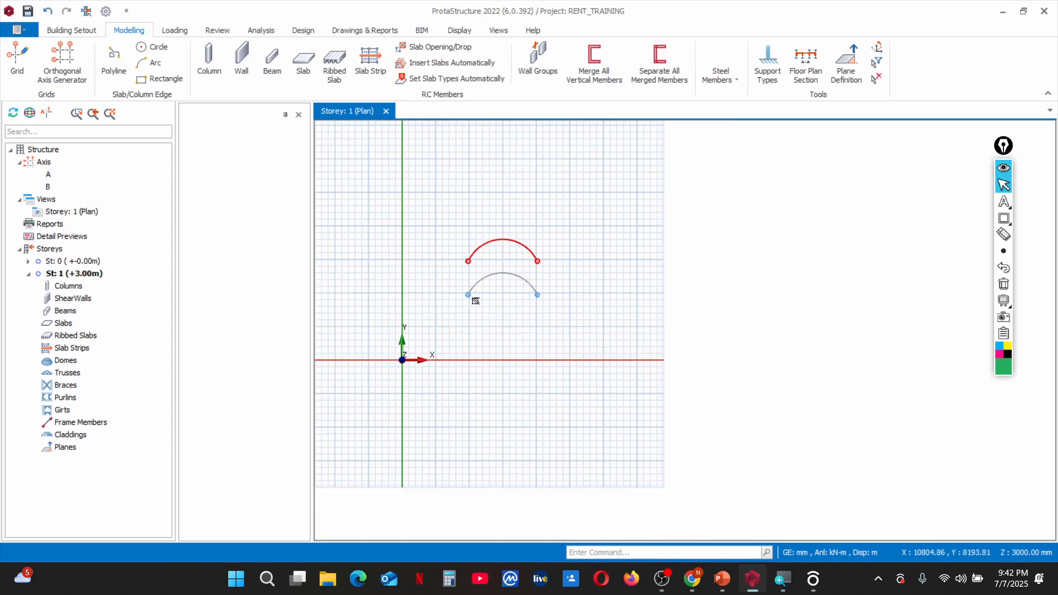
pyautogui.scroll(3, 468, 260)
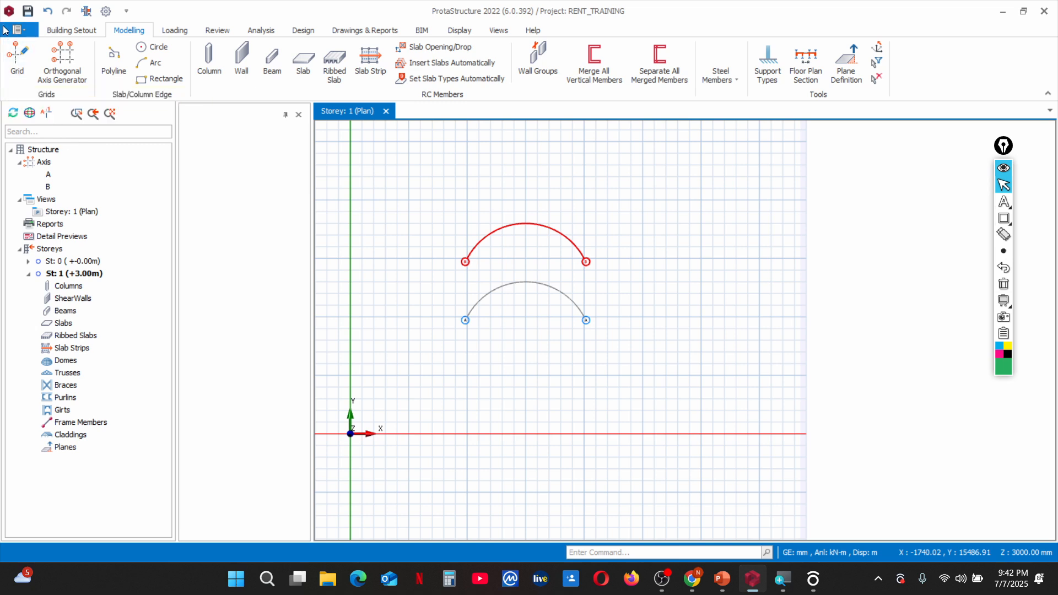
pyautogui.hotkey('ctrl', 'm')
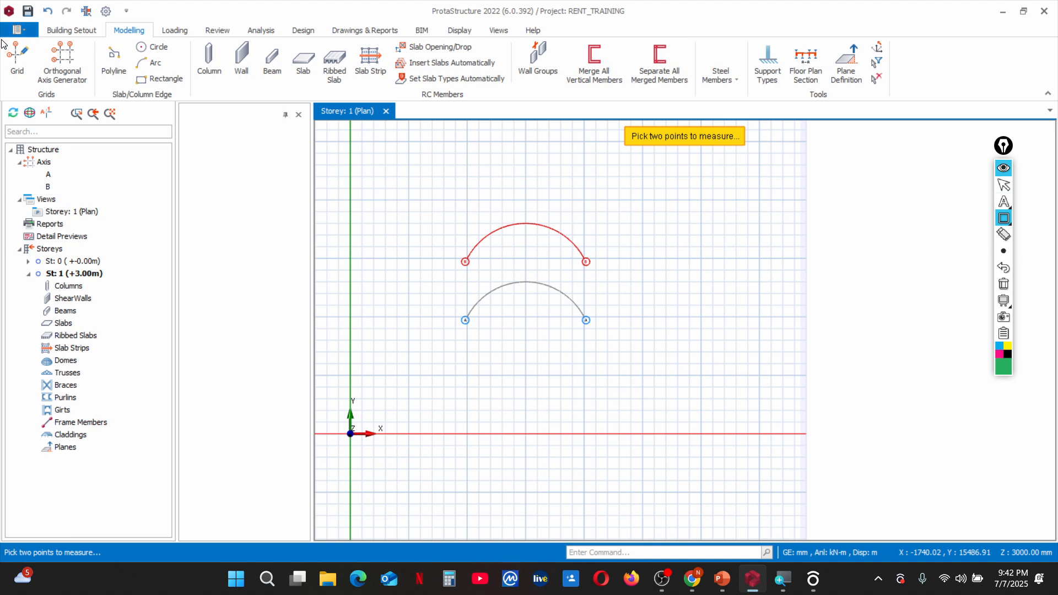
pyautogui.moveTo(2, 38); pyautogui.dragTo(33, 95)
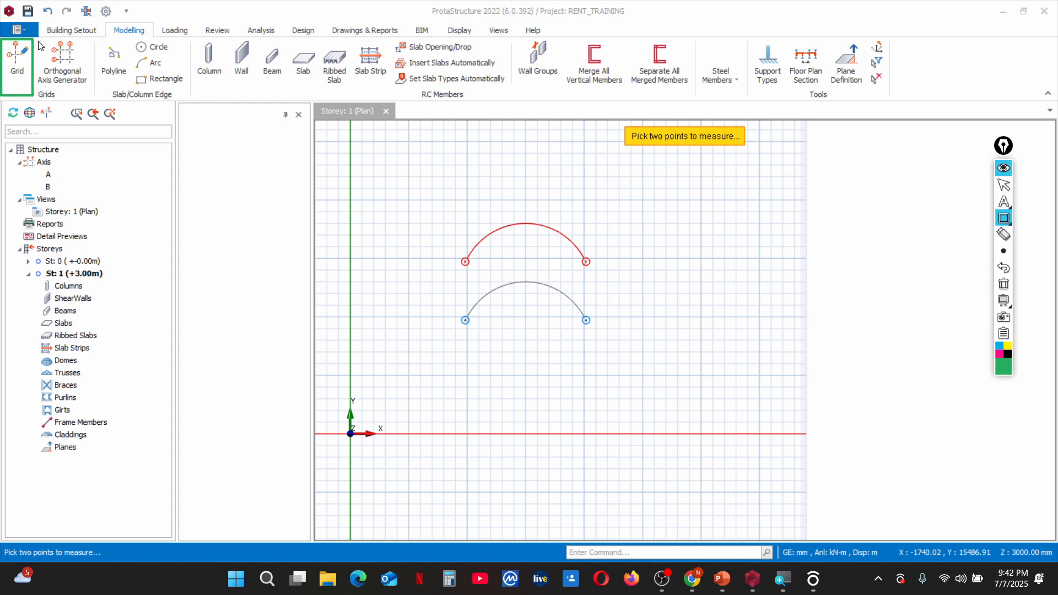
pyautogui.moveTo(37, 40); pyautogui.dragTo(91, 98)
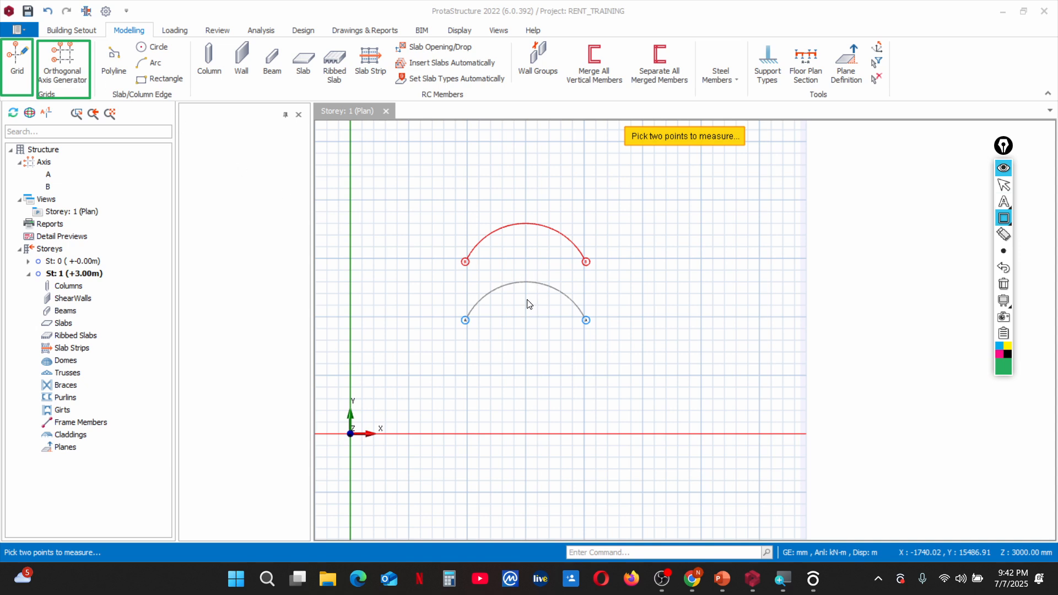
pyautogui.press('Escape')
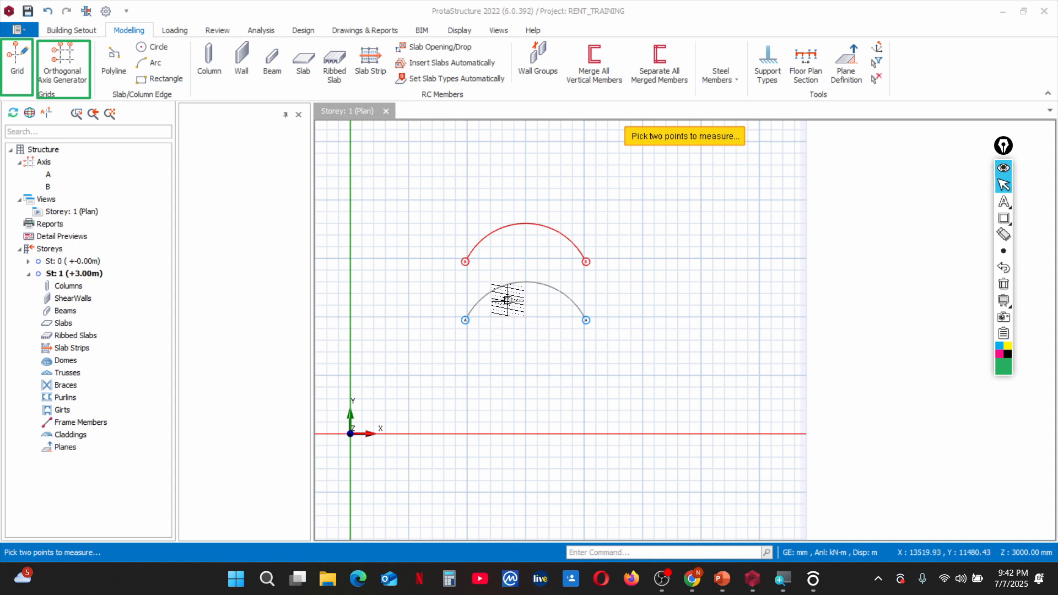
pyautogui.click(530, 316)
pyautogui.click(486, 225)
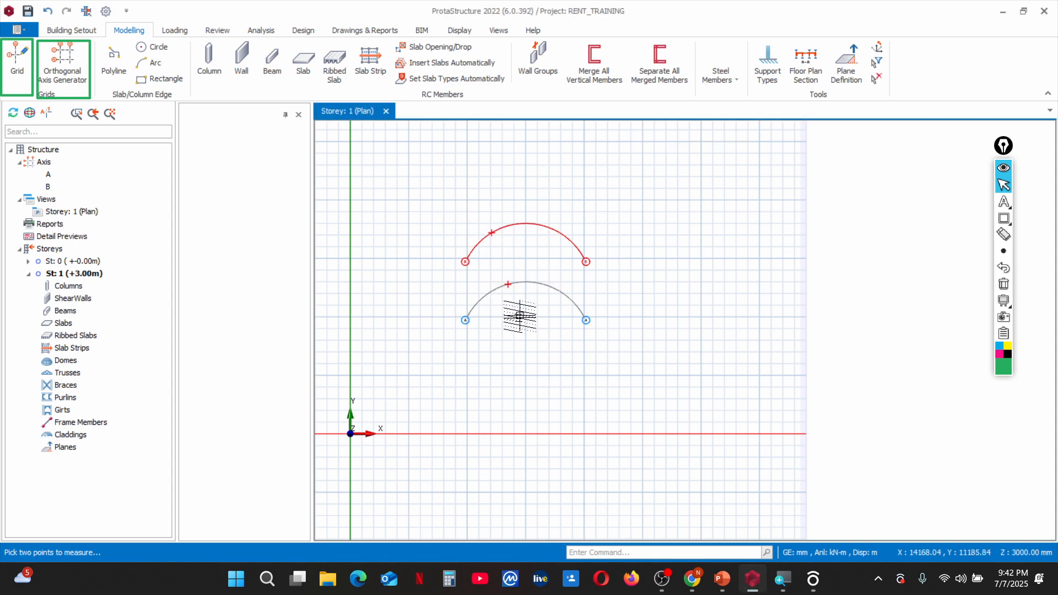
# Delete both curved axes from the Storey 1 plan and close the empty properties pane
pyautogui.scroll(3, 529, 325)
pyautogui.moveTo(533, 336); pyautogui.dragTo(416, 160)
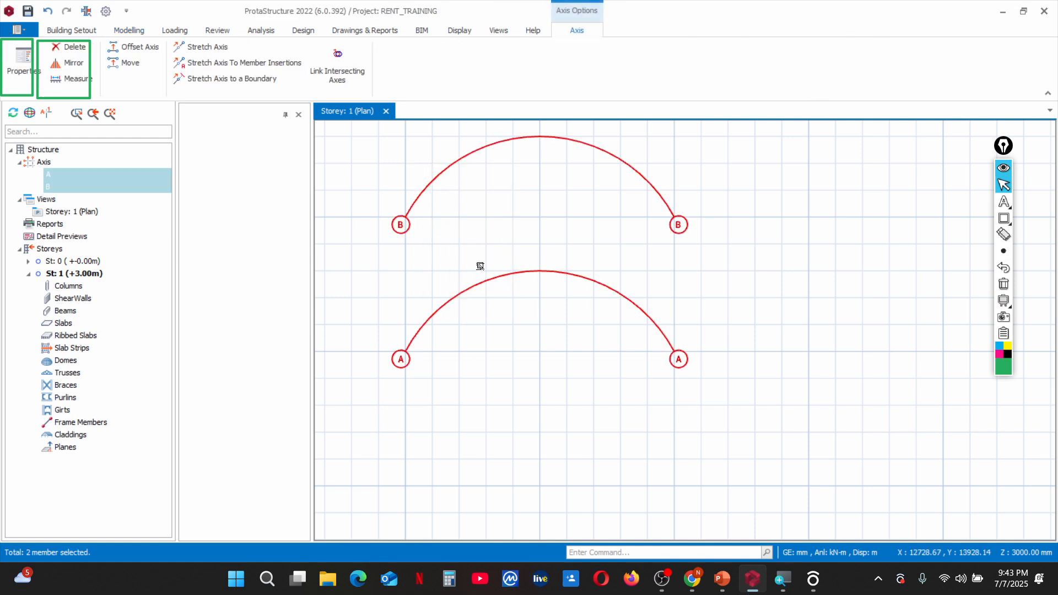
pyautogui.press('Delete')
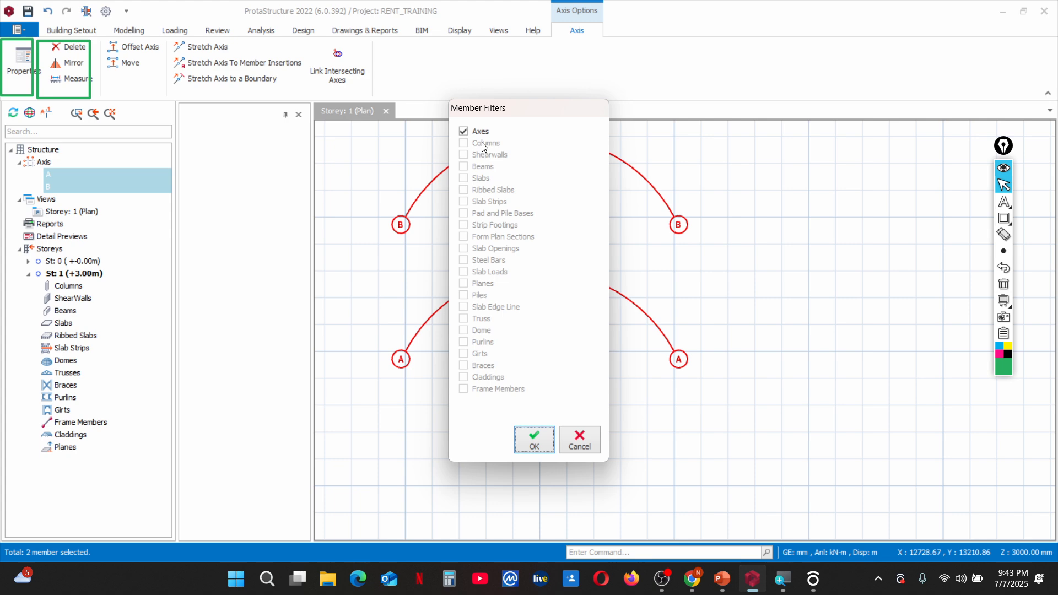
pyautogui.click(530, 436)
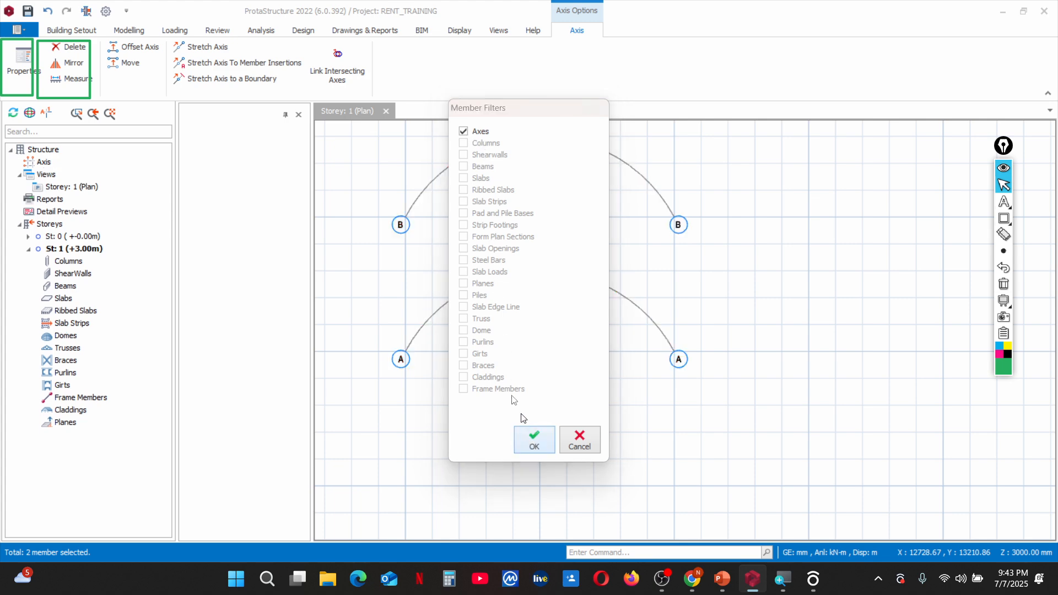
pyautogui.click(298, 114)
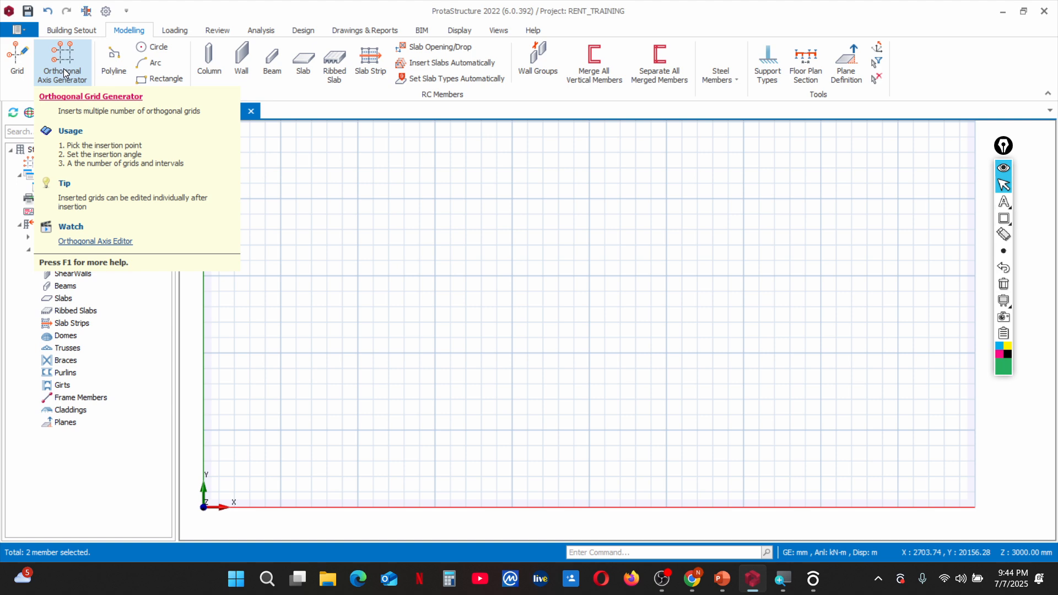
# Start the Orthogonal Axis Generator and place the axis group's reference point at about X 4859, Y 5135
pyautogui.click(173, 30)
pyautogui.click(122, 33)
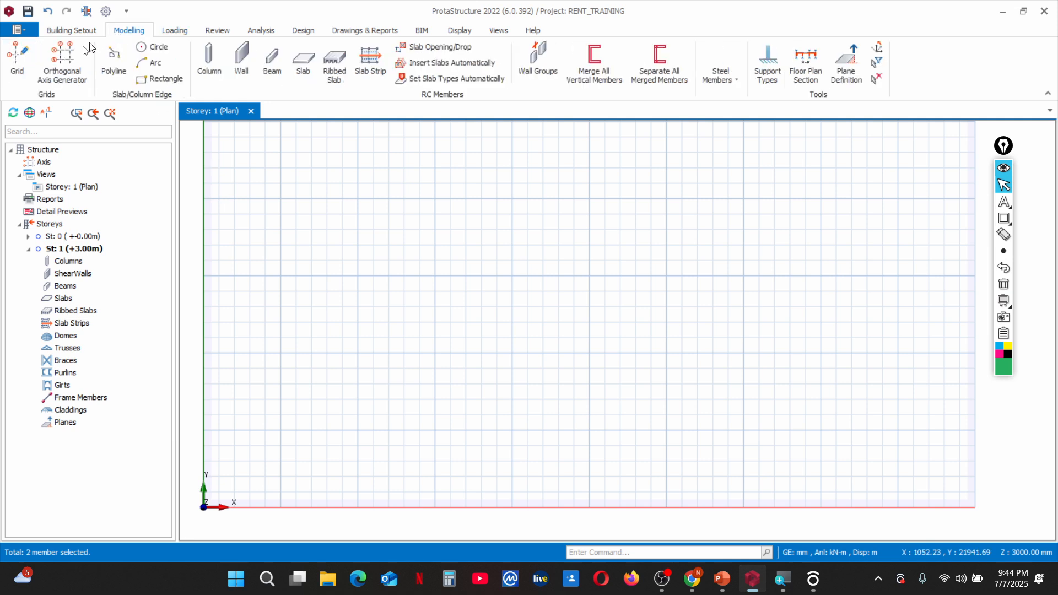
pyautogui.click(57, 70)
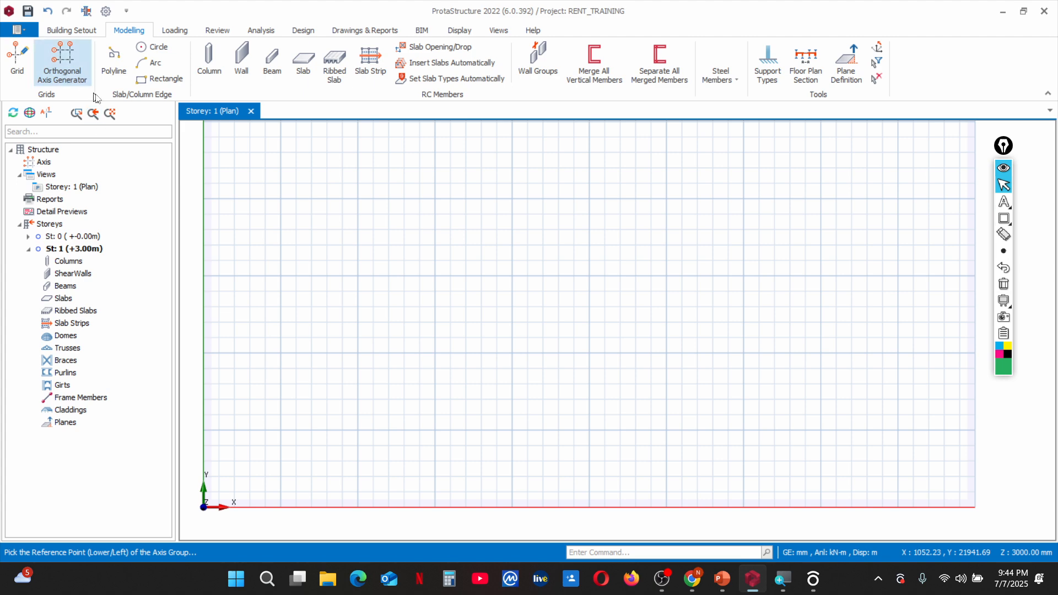
pyautogui.scroll(-2, 352, 275)
pyautogui.scroll(2, 308, 363)
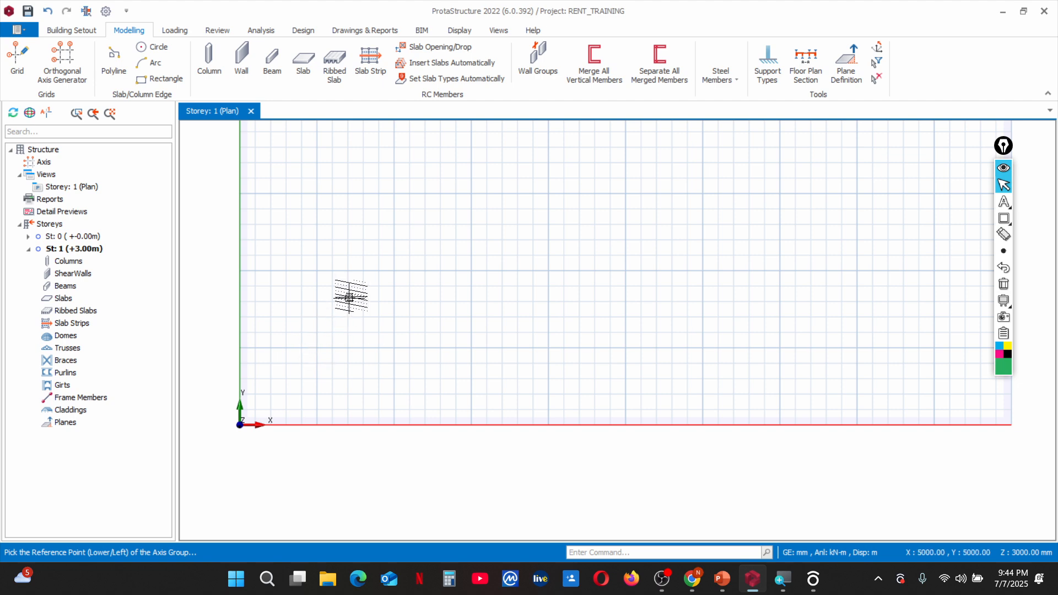
pyautogui.click(315, 355)
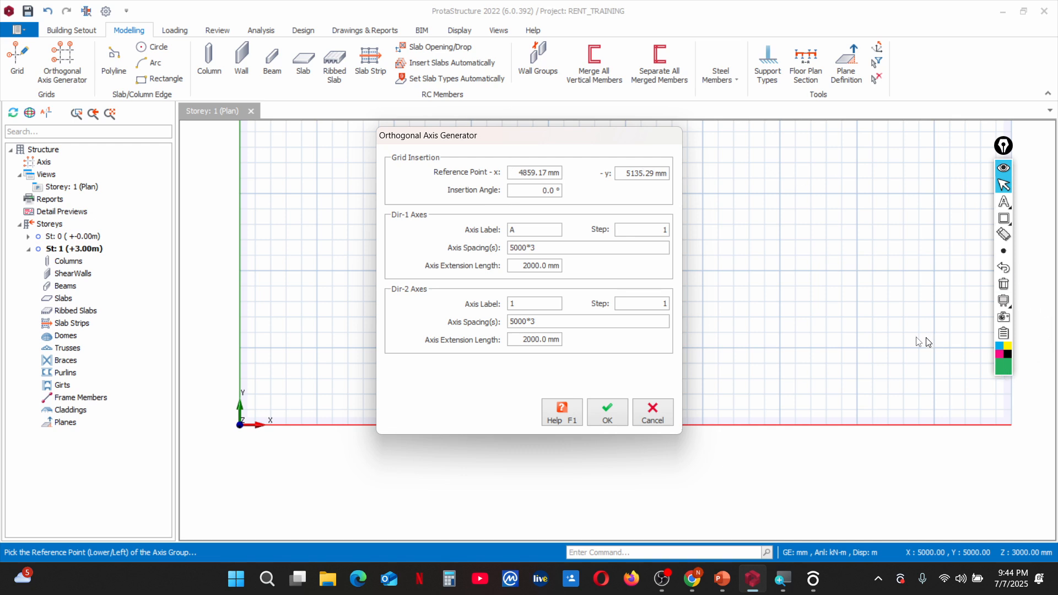
pyautogui.hotkey('ctrl', 'shift', 'r')
pyautogui.moveTo(377, 126)
pyautogui.mouseDown()
pyautogui.moveTo(505, 272)
pyautogui.moveTo(661, 405)
pyautogui.moveTo(681, 438)
pyautogui.mouseUp()
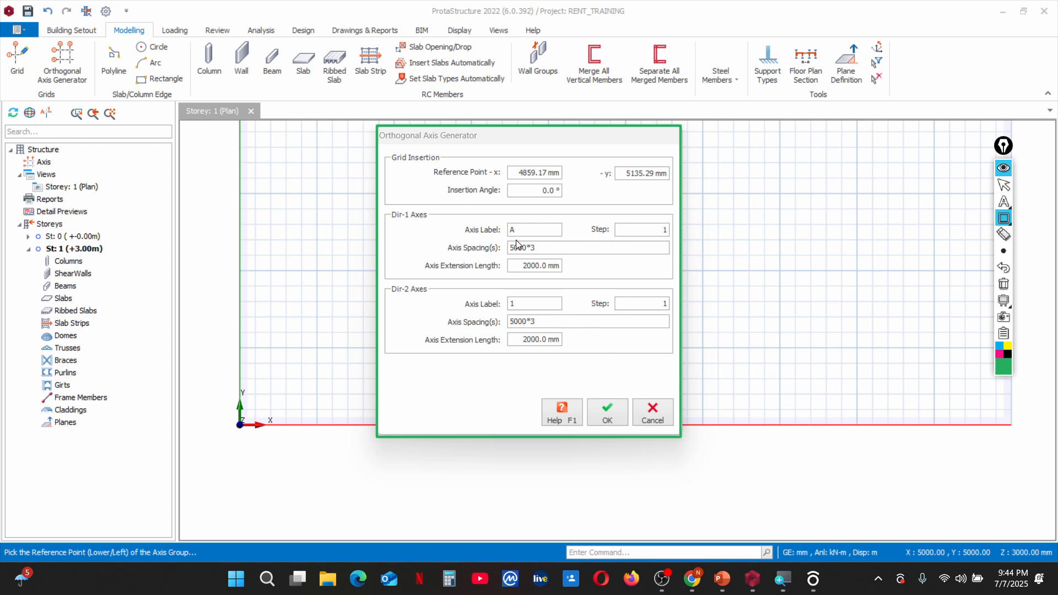
pyautogui.press('Escape')
# Set the Dir-1 axis spacing to 3000*4 and generate the orthogonal grid
pyautogui.moveTo(722, 579)
pyautogui.moveTo(527, 248); pyautogui.dragTo(509, 252)
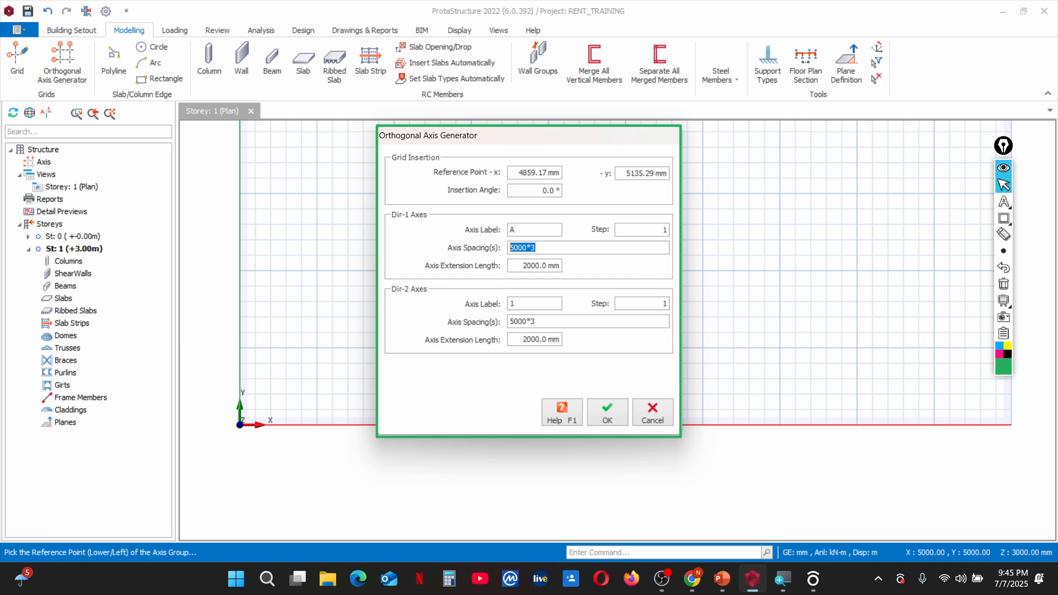
pyautogui.write('3000*')
pyautogui.write('4')
pyautogui.click(512, 304)
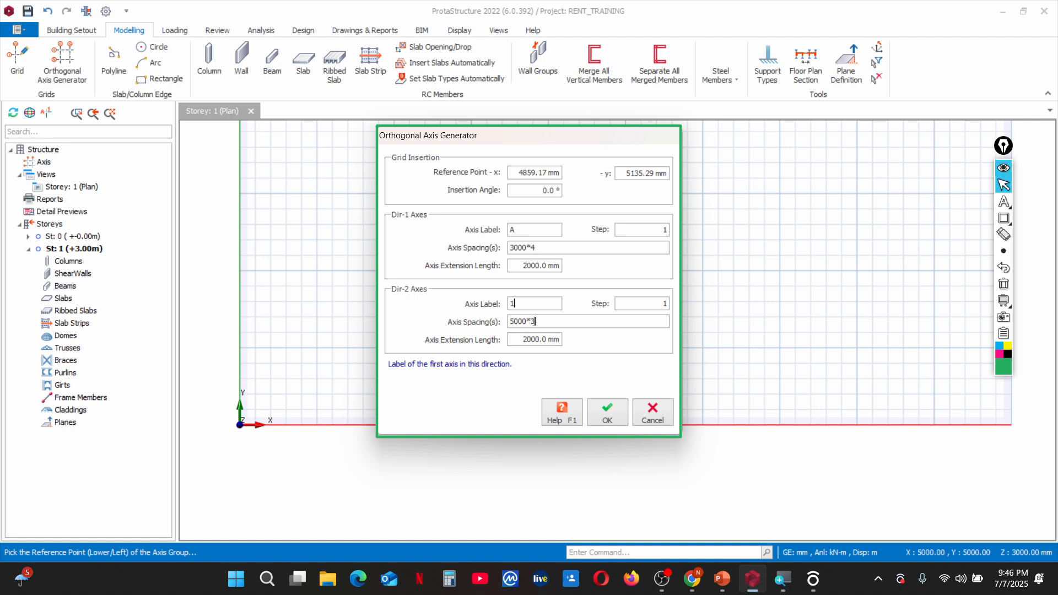
pyautogui.click(607, 413)
# Examine the generated grid's axis labels and the spacing dimensions between neighbouring axes in both directions
pyautogui.scroll(-3, 485, 352)
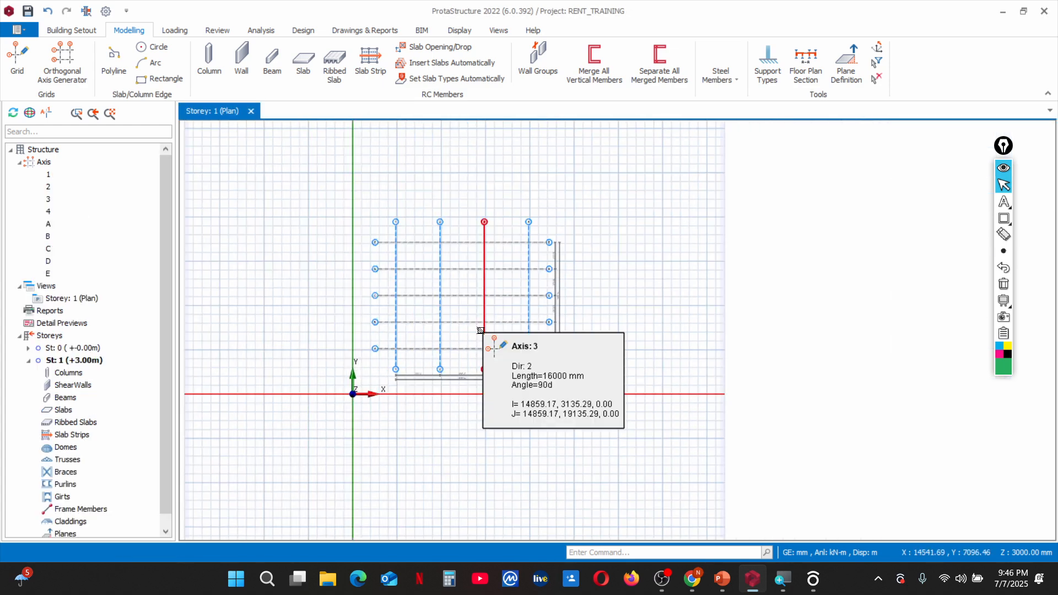
pyautogui.scroll(3, 398, 370)
pyautogui.scroll(-3, 415, 359)
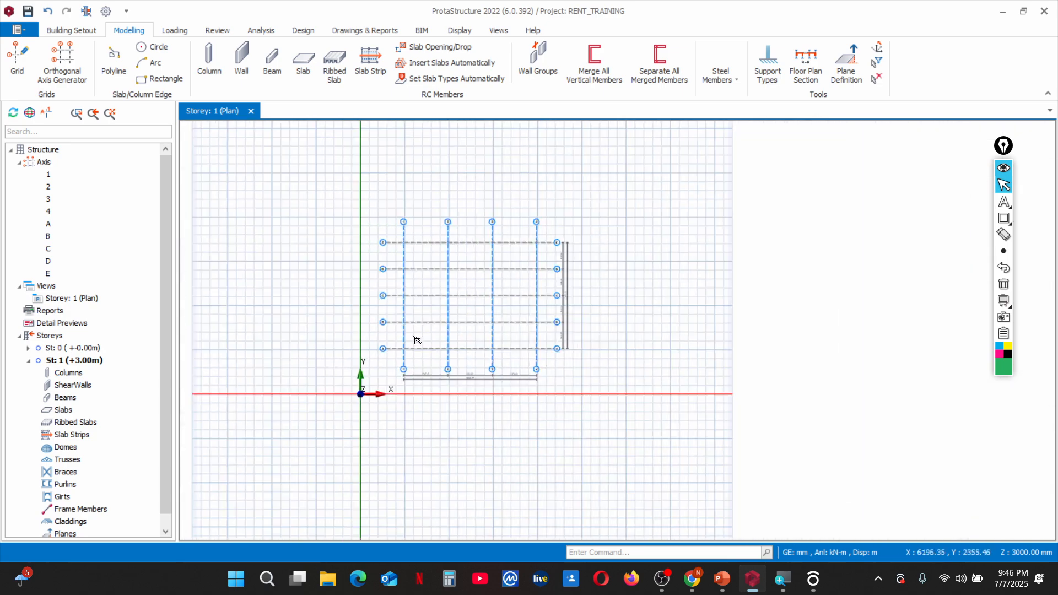
pyautogui.scroll(4, 408, 317)
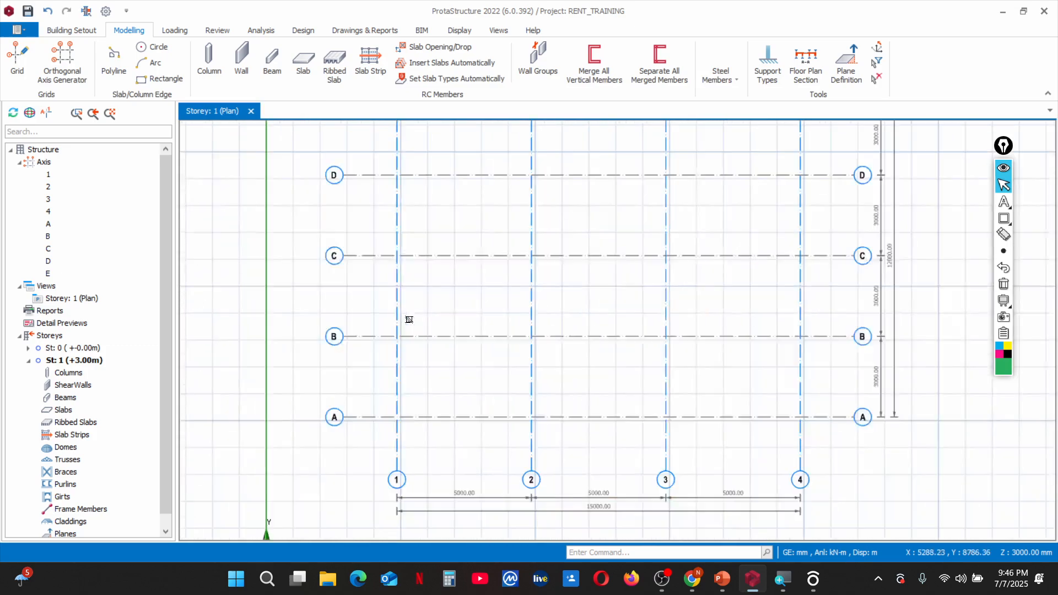
pyautogui.scroll(-4, 408, 319)
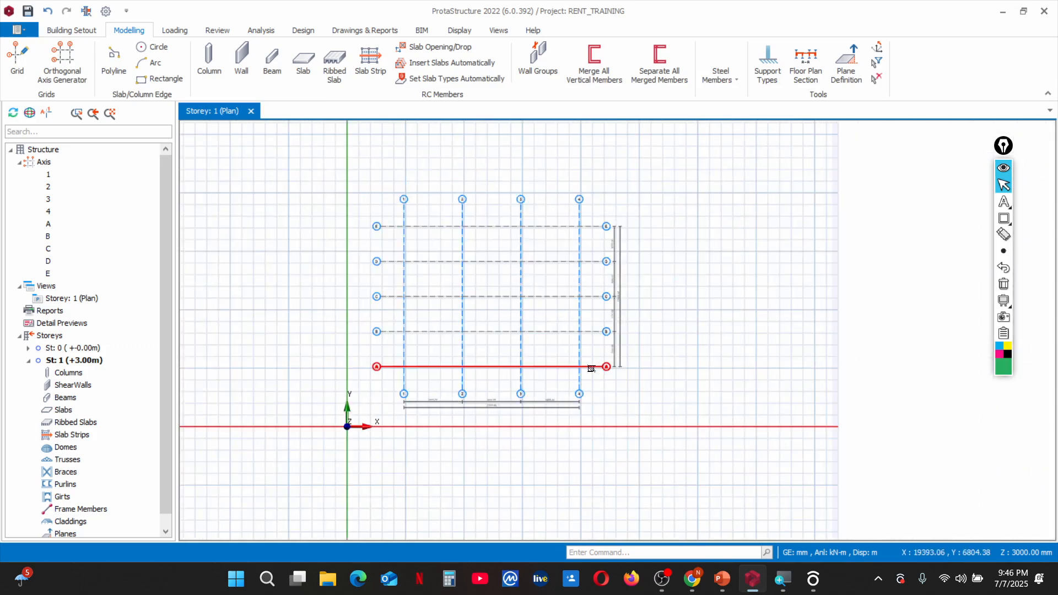
pyautogui.scroll(5, 591, 368)
pyautogui.scroll(-4, 604, 353)
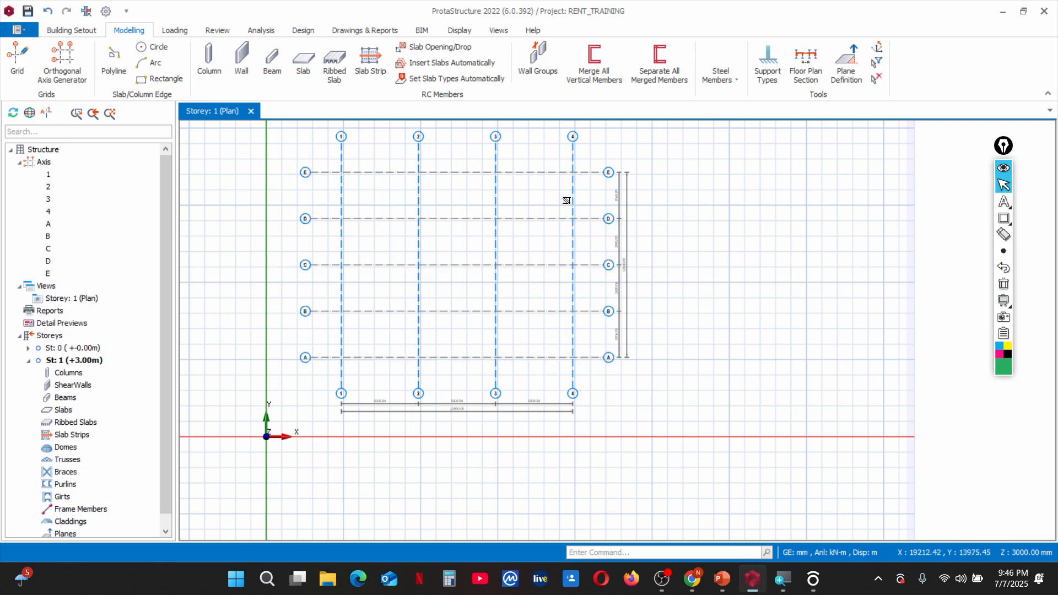
pyautogui.scroll(3, 628, 209)
pyautogui.scroll(-1, 565, 249)
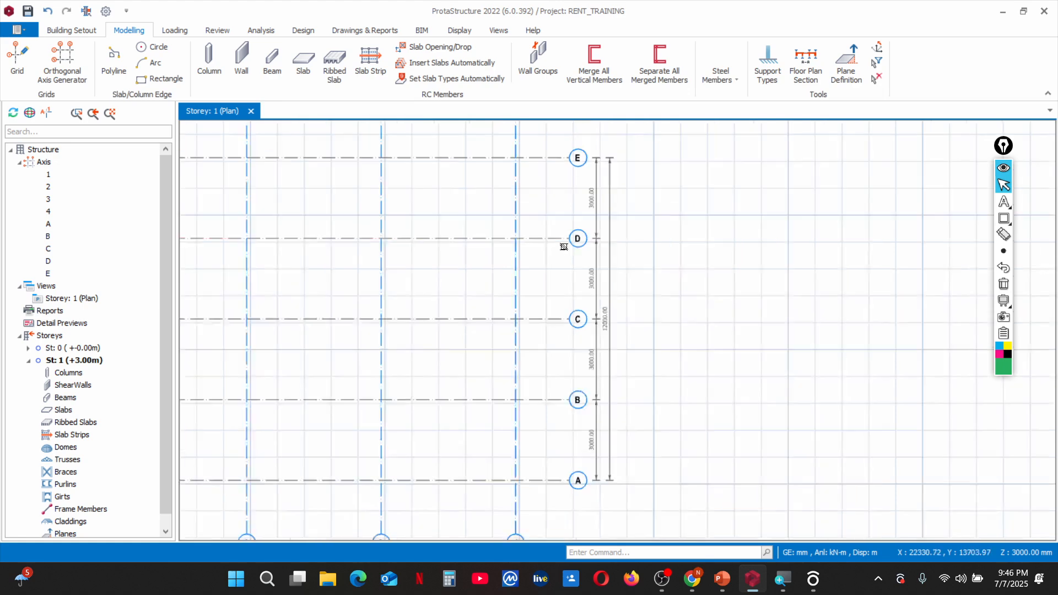
pyautogui.scroll(-2, 564, 247)
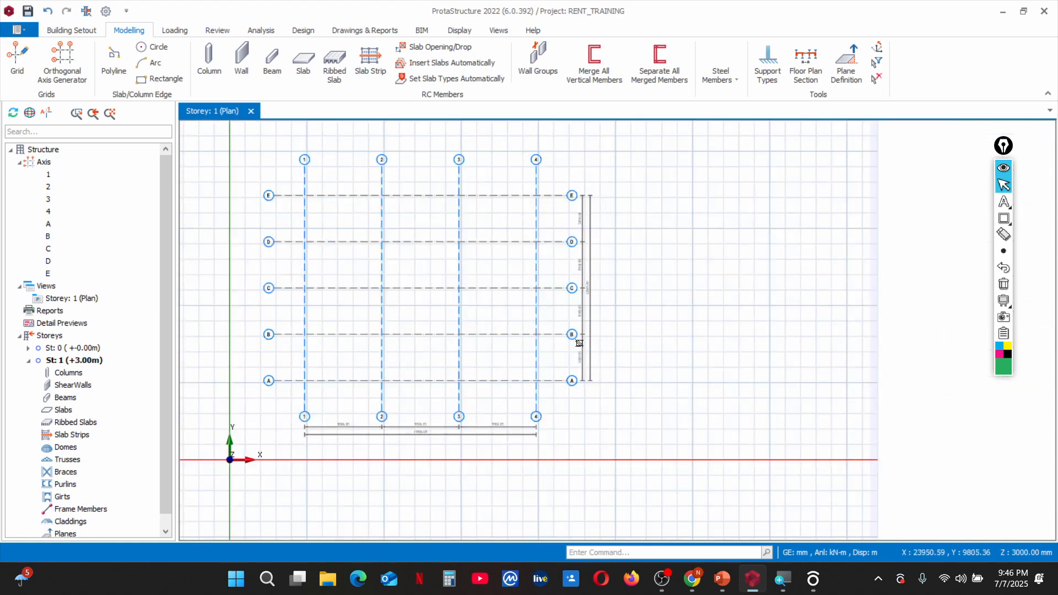
pyautogui.scroll(4, 579, 343)
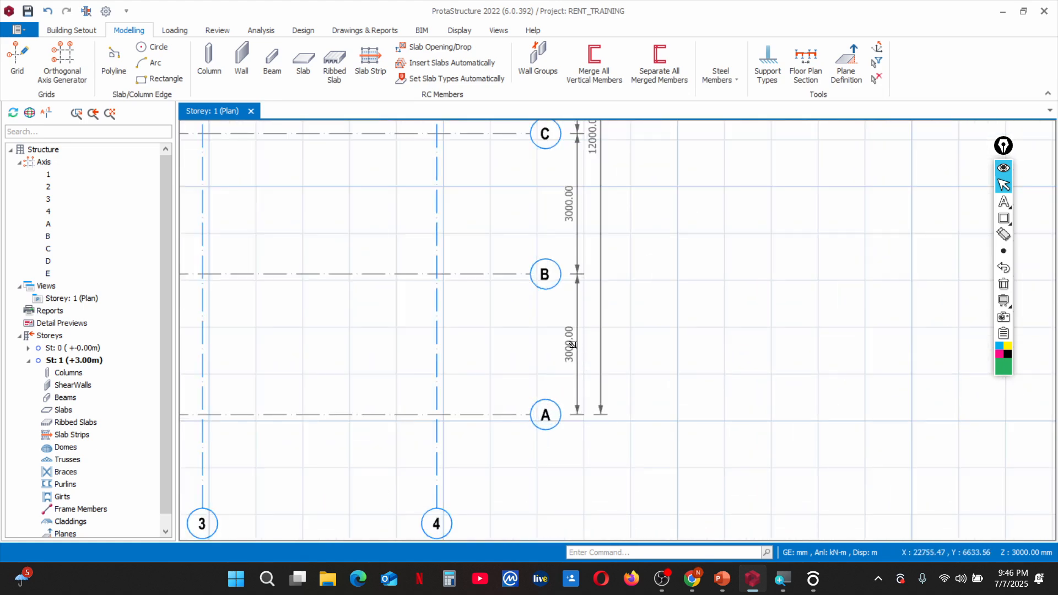
pyautogui.scroll(-1, 539, 415)
pyautogui.scroll(3, 563, 369)
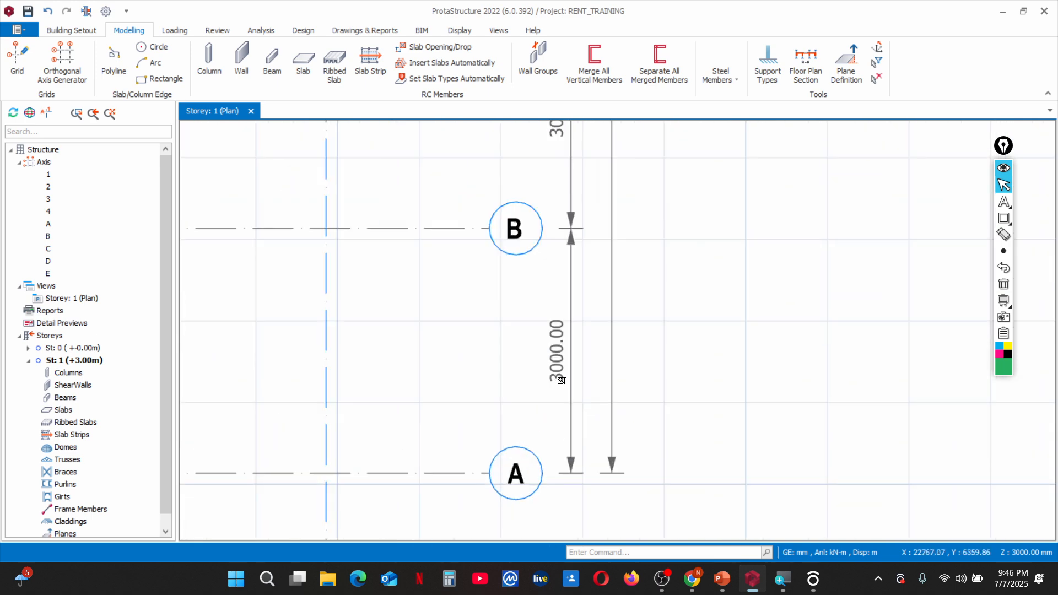
pyautogui.scroll(3, 563, 372)
pyautogui.scroll(-6, 566, 367)
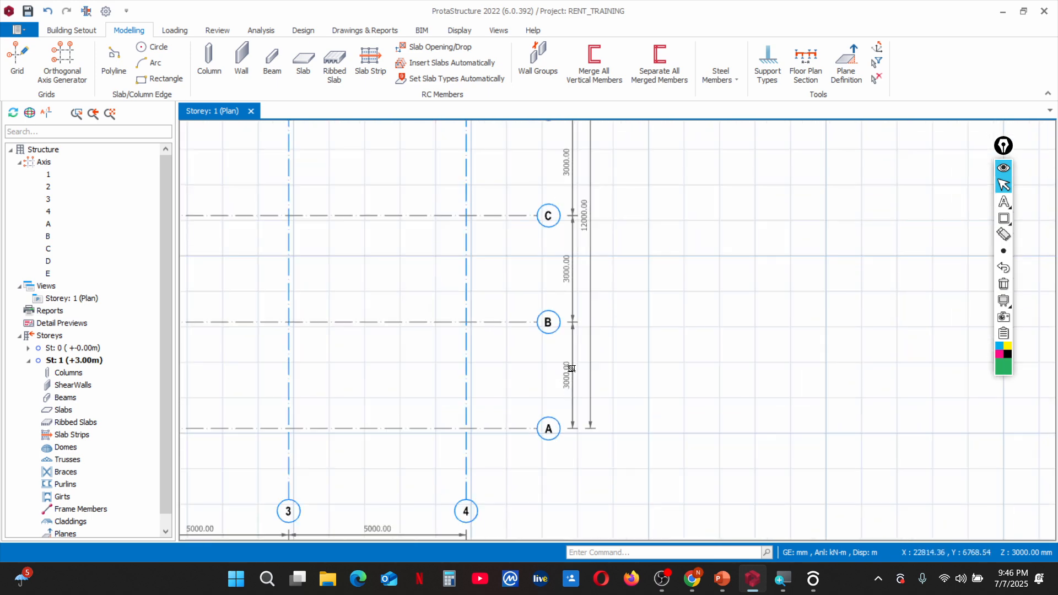
# Examine the spacing dimensions between the lettered axes A to E and their overall dimension beside the grid
pyautogui.scroll(-3, 572, 368)
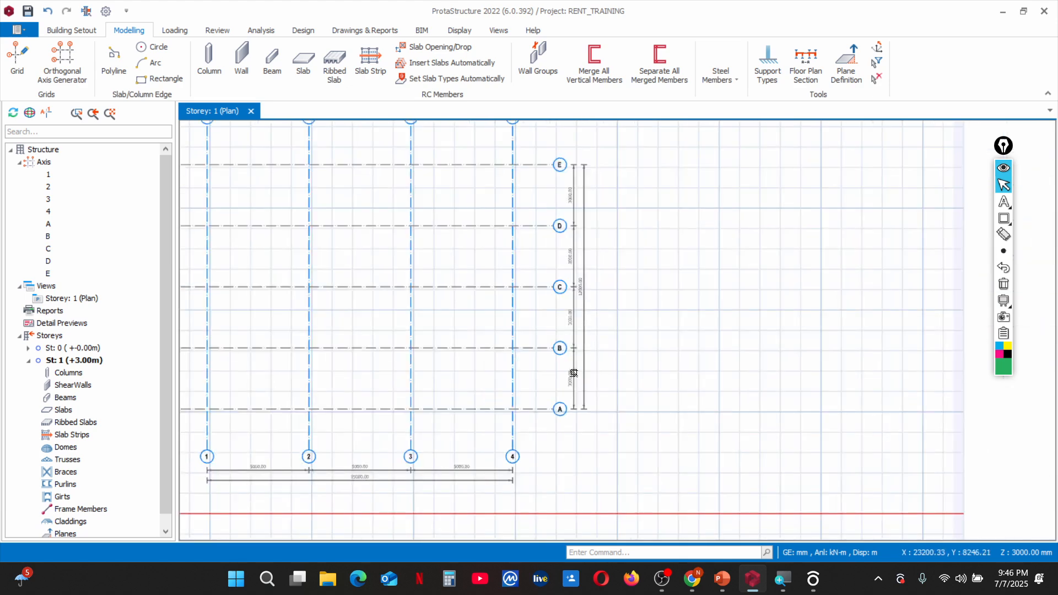
pyautogui.scroll(5, 573, 374)
pyautogui.scroll(-5, 572, 377)
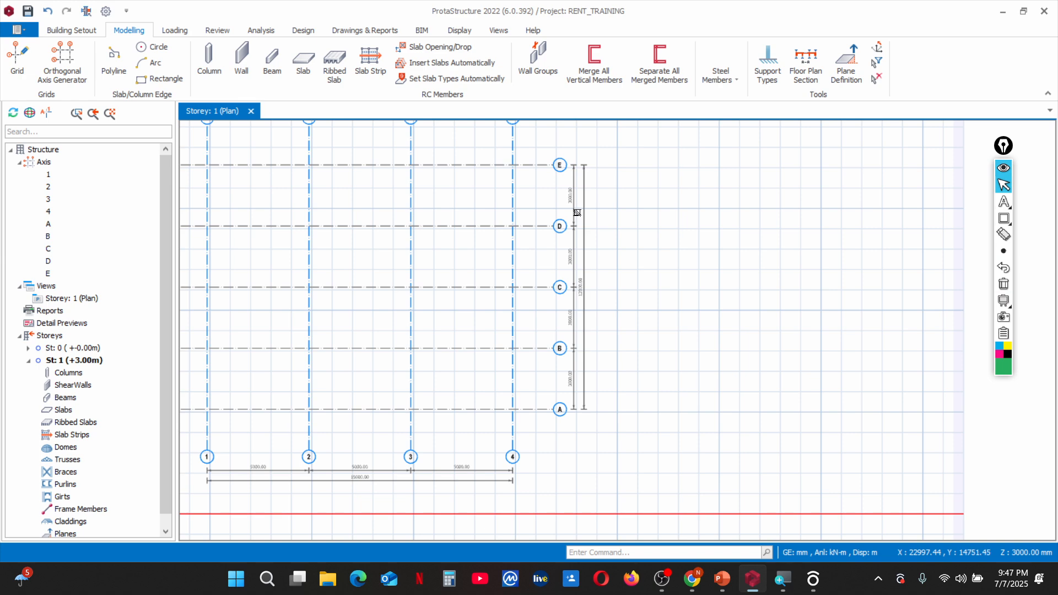
pyautogui.scroll(2, 572, 207)
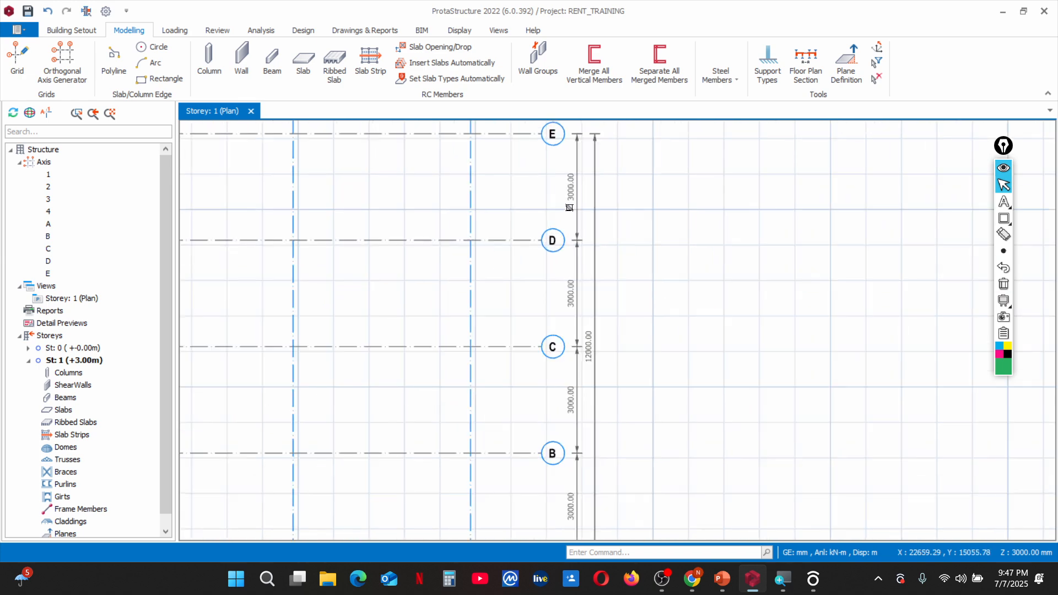
pyautogui.scroll(-3, 561, 312)
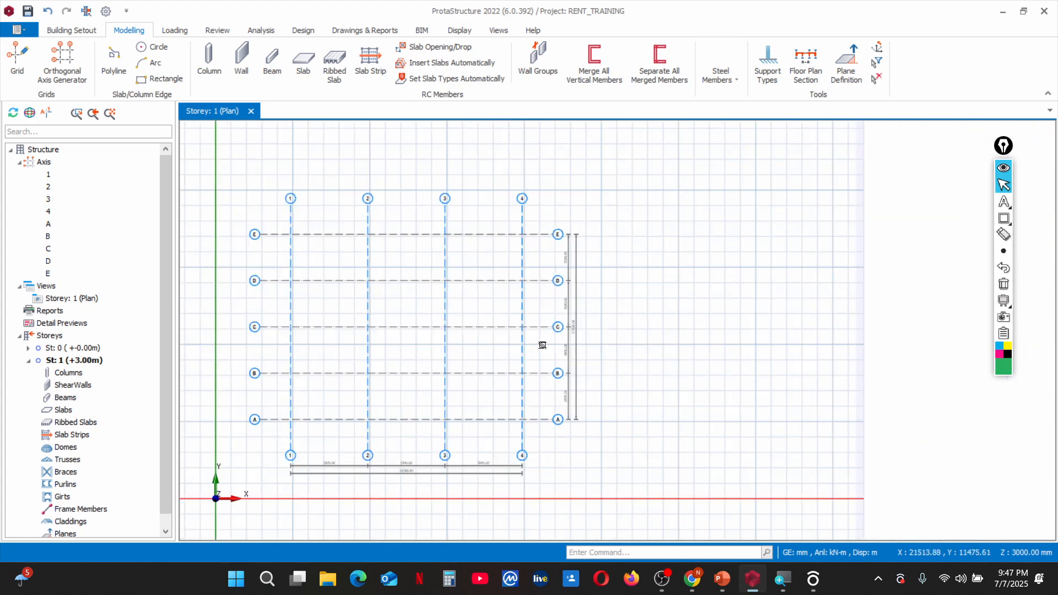
pyautogui.scroll(4, 547, 409)
pyautogui.scroll(-3, 610, 433)
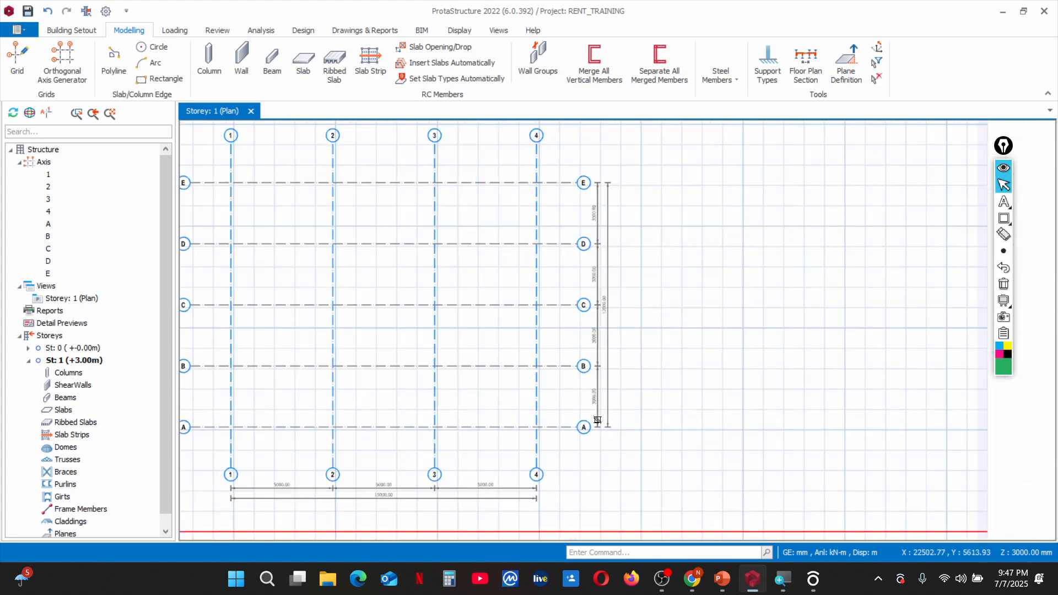
pyautogui.scroll(3, 616, 435)
pyautogui.scroll(-3, 591, 438)
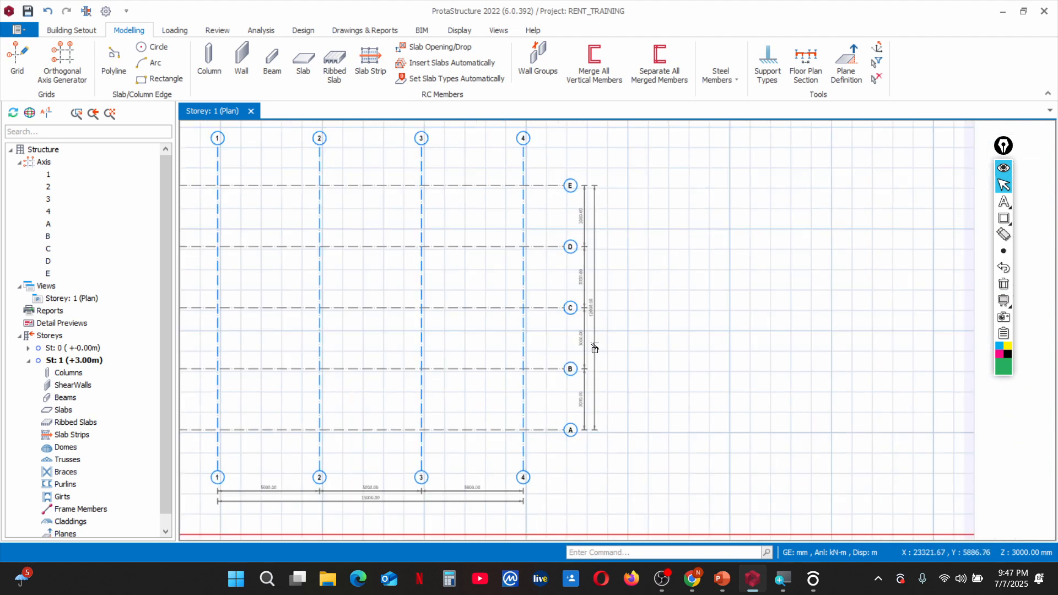
pyautogui.scroll(3, 588, 223)
pyautogui.scroll(-1, 572, 243)
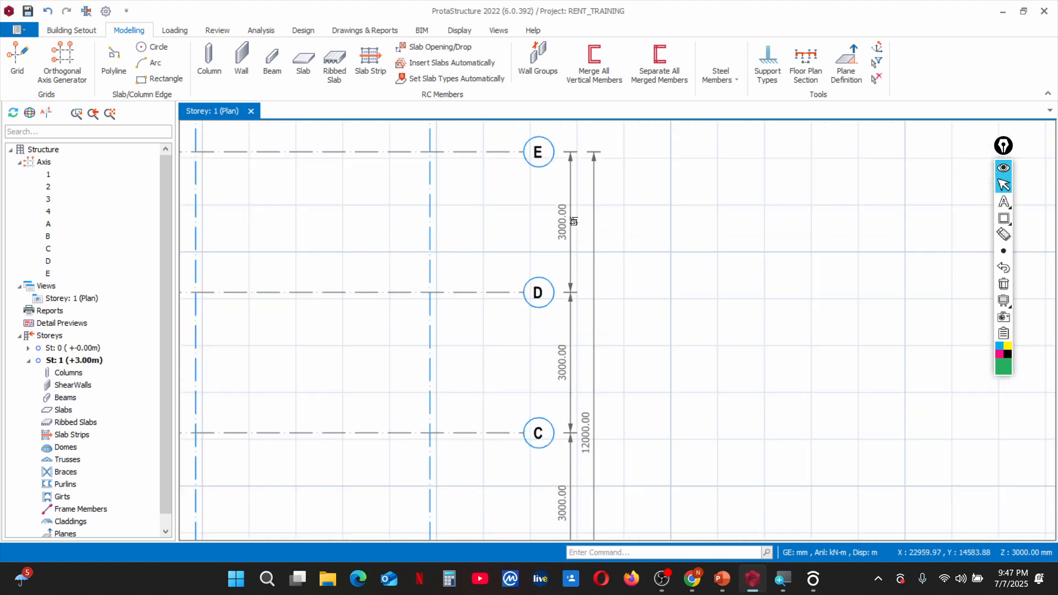
pyautogui.scroll(1, 560, 142)
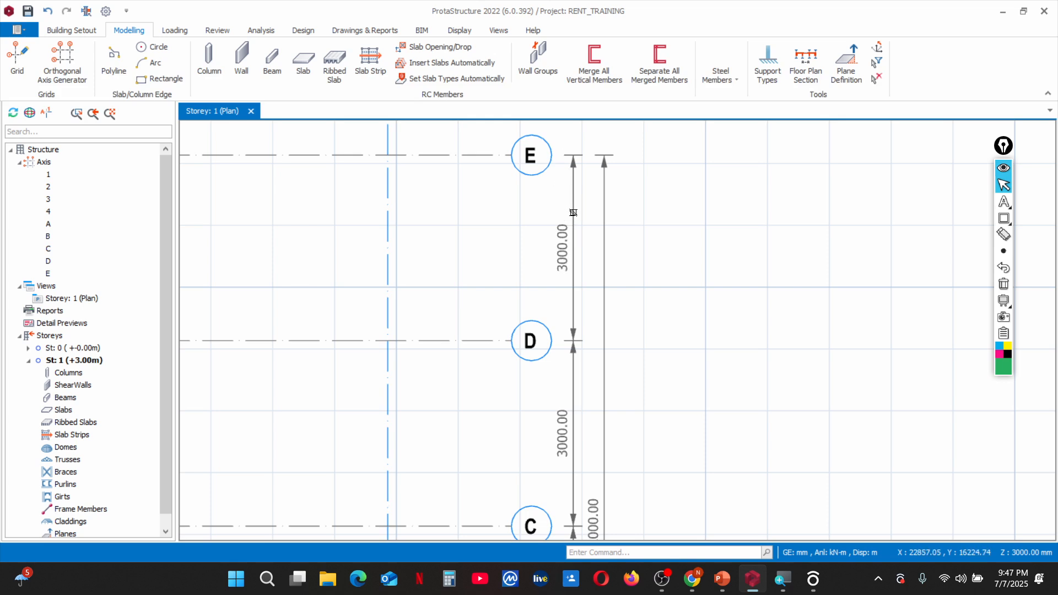
pyautogui.scroll(-1, 576, 200)
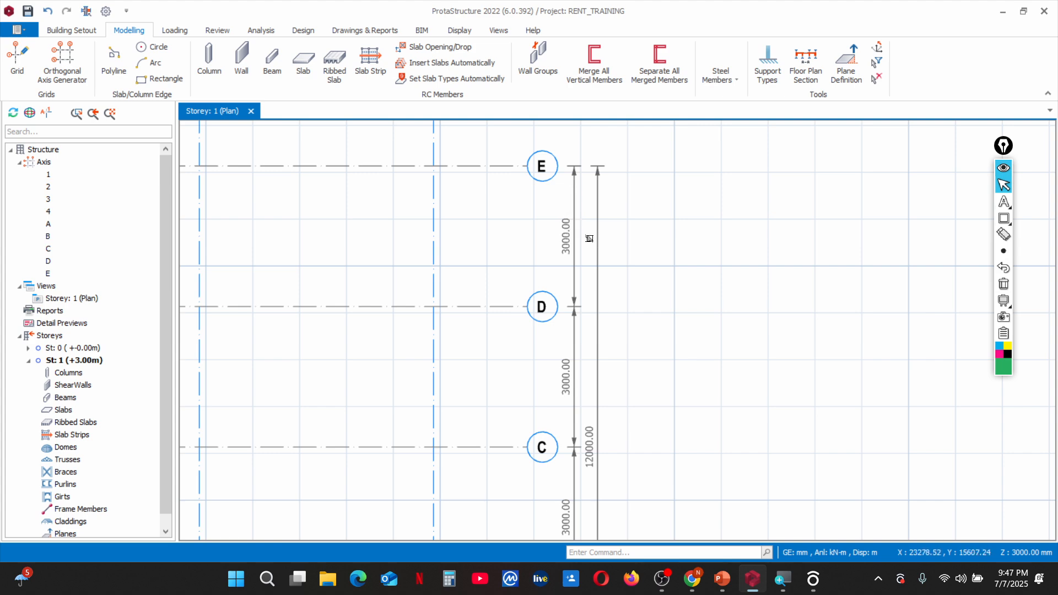
pyautogui.scroll(1, 540, 171)
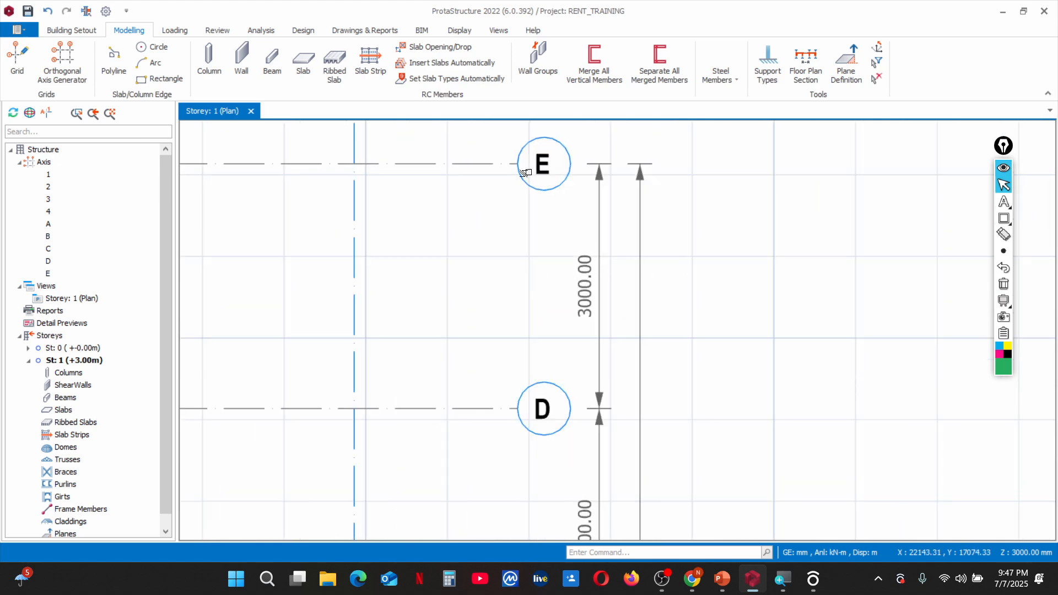
pyautogui.scroll(-2, 547, 272)
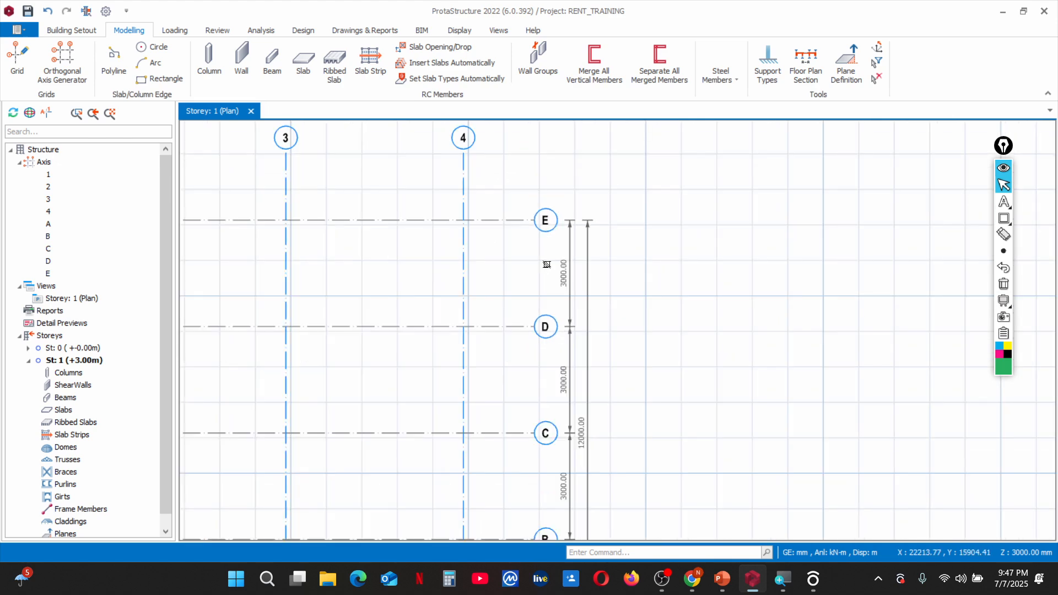
pyautogui.scroll(2, 562, 337)
pyautogui.scroll(-2, 576, 232)
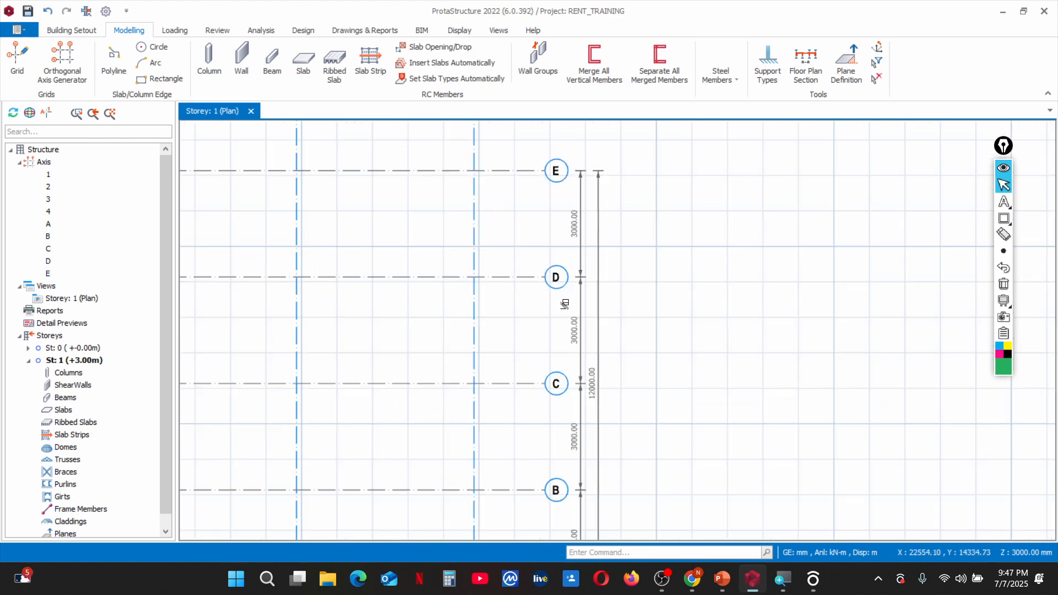
pyautogui.scroll(-1, 561, 325)
pyautogui.scroll(-1, 560, 322)
pyautogui.scroll(-2, 614, 285)
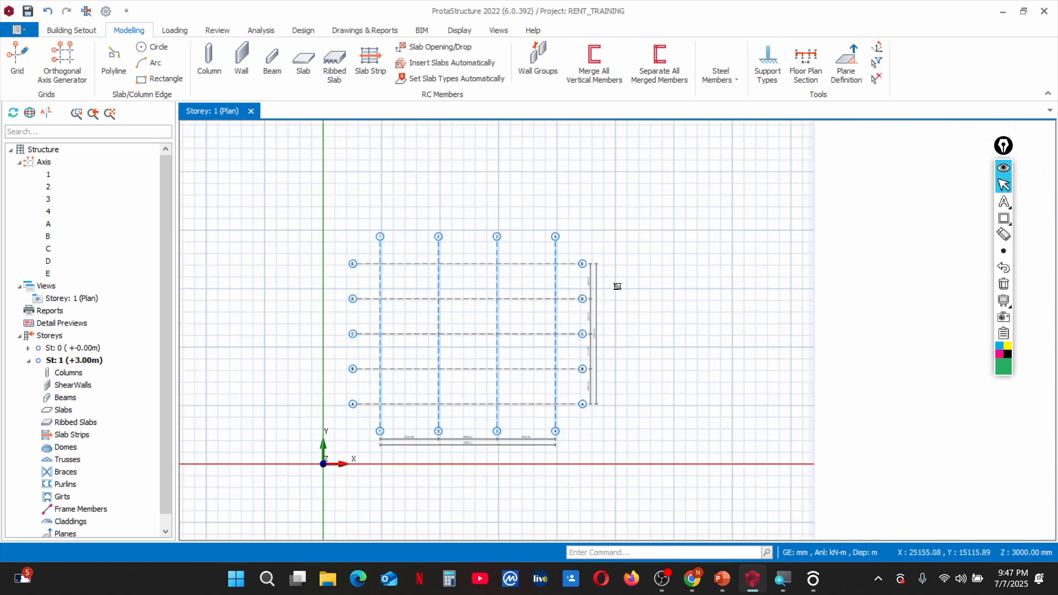
# Examine the spacing dimensions between the numbered axes 1 to 4 and their overall dimension below the grid
pyautogui.scroll(2, 408, 466)
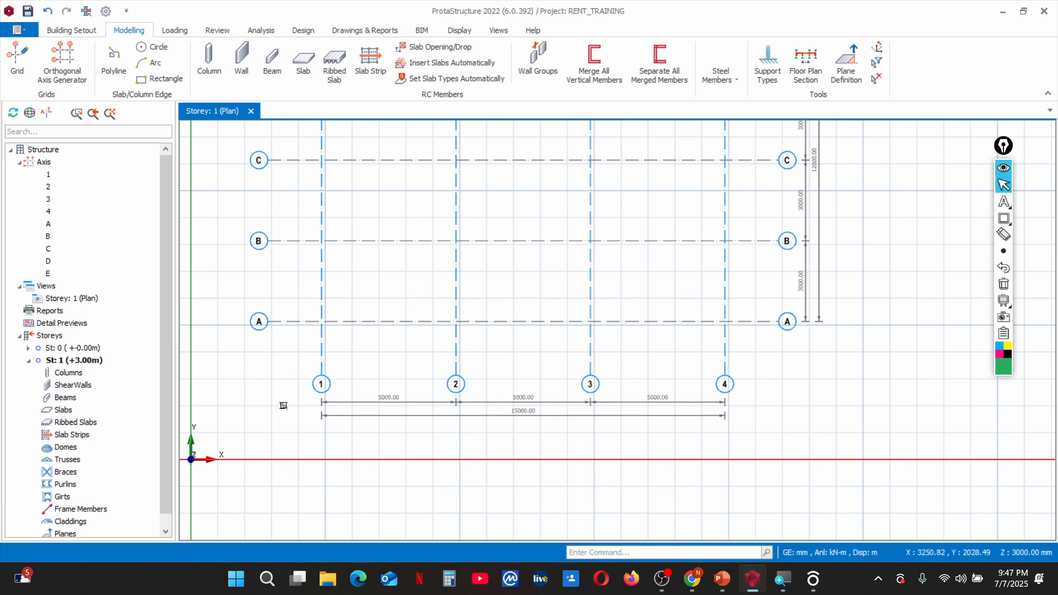
pyautogui.scroll(1, 287, 404)
pyautogui.scroll(-1, 384, 404)
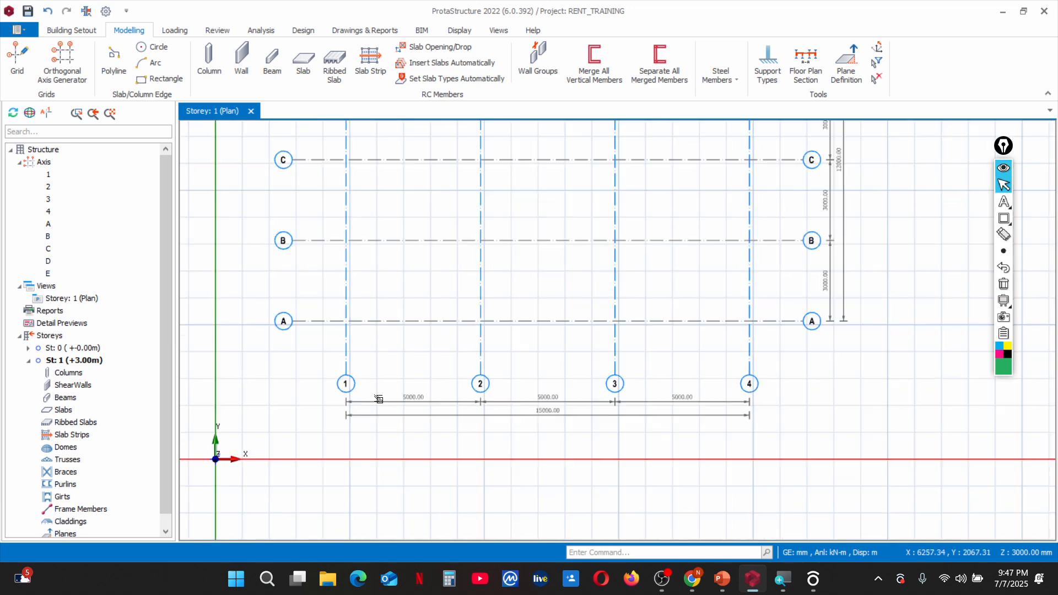
pyautogui.scroll(-1, 352, 306)
pyautogui.scroll(1, 365, 386)
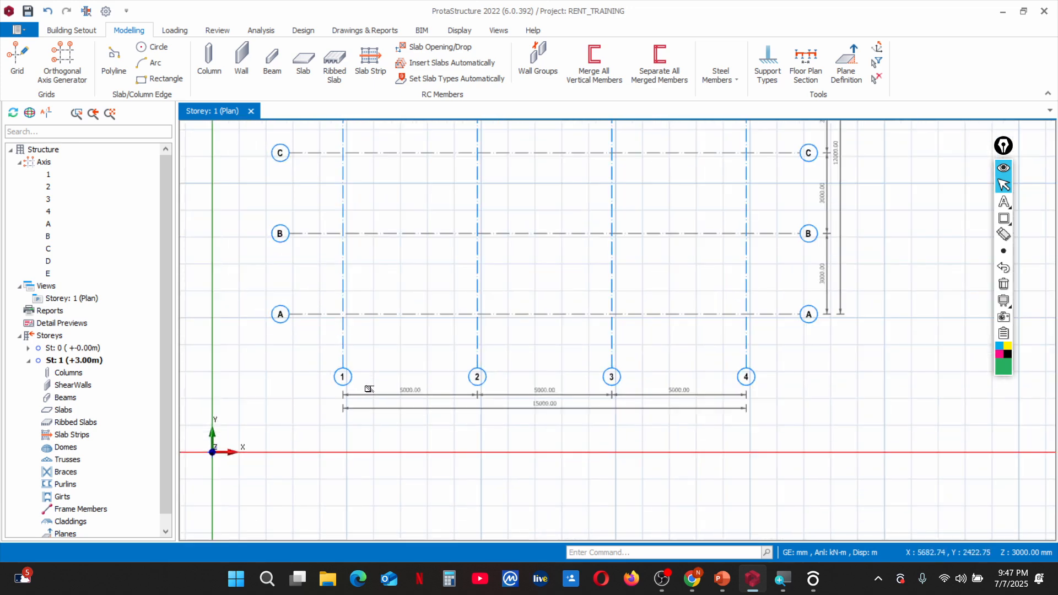
pyautogui.scroll(2, 513, 428)
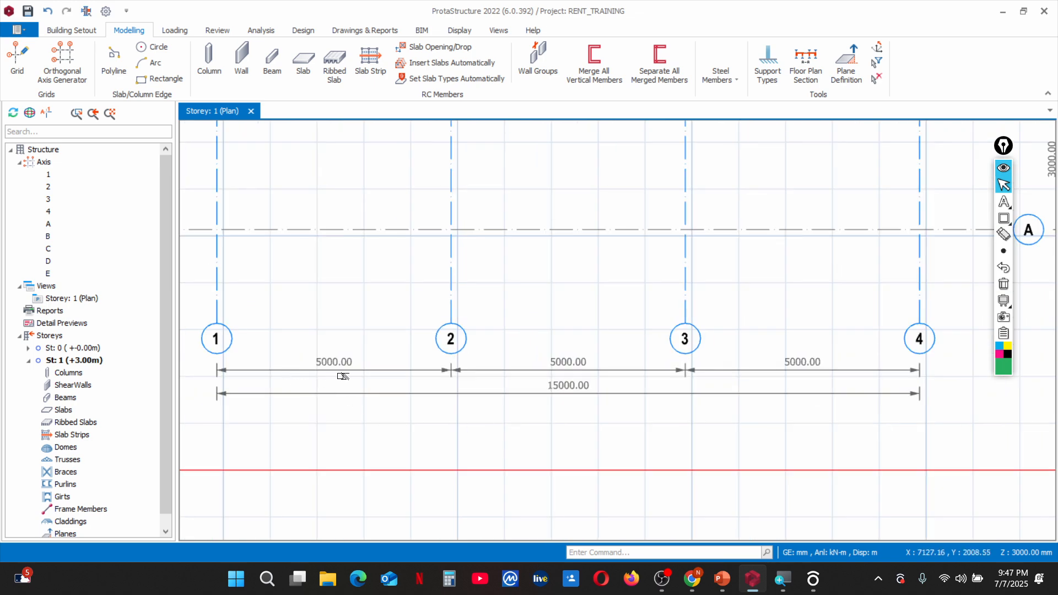
pyautogui.scroll(-1, 539, 387)
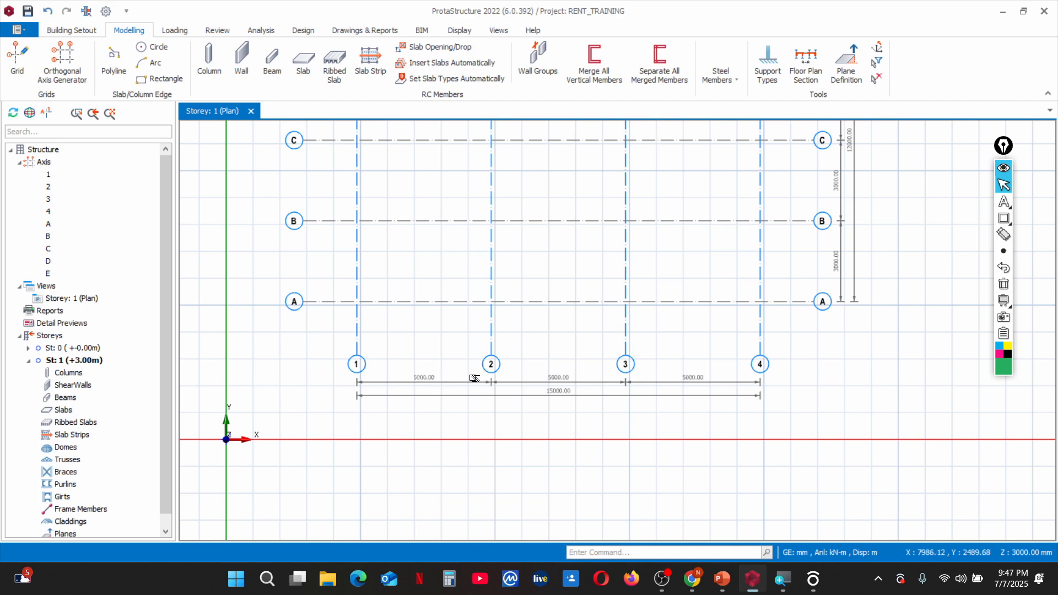
pyautogui.scroll(1, 500, 383)
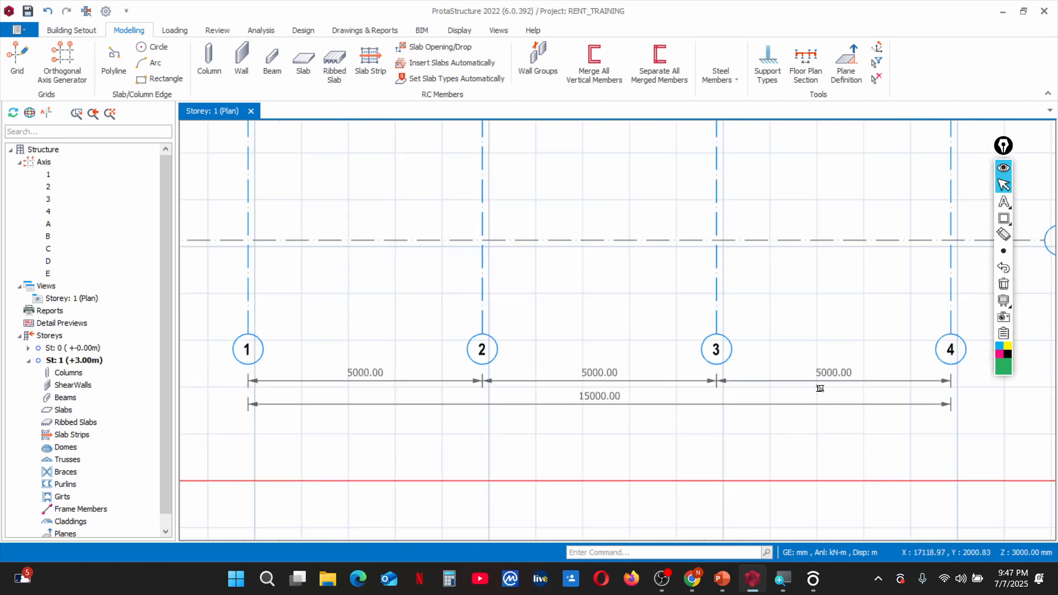
pyautogui.scroll(-4, 584, 435)
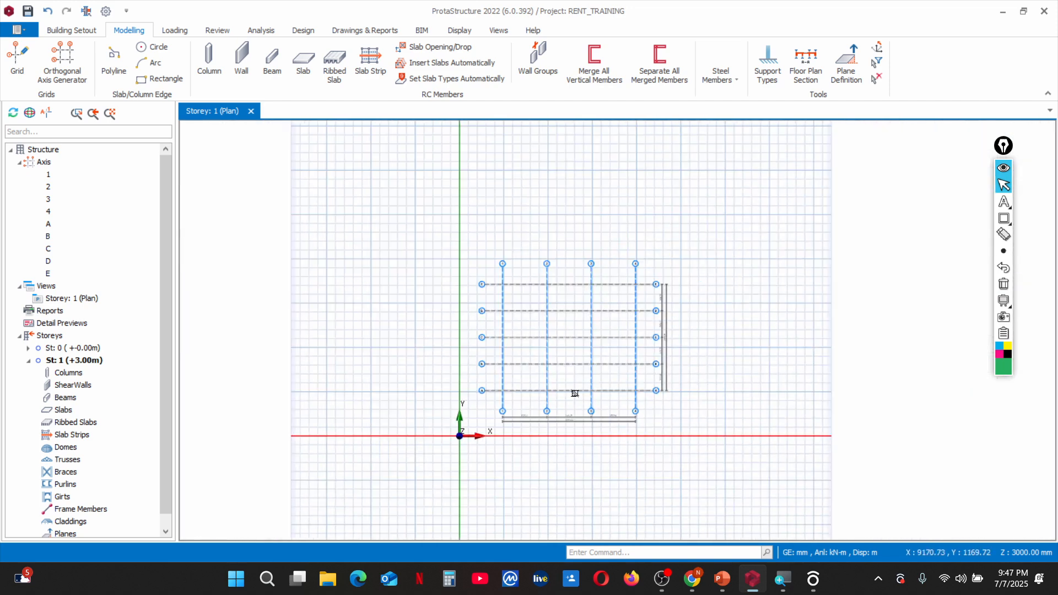
# Review the complete orthogonal grid layout and the labels at the ends of its numbered and lettered axes
pyautogui.scroll(3, 585, 407)
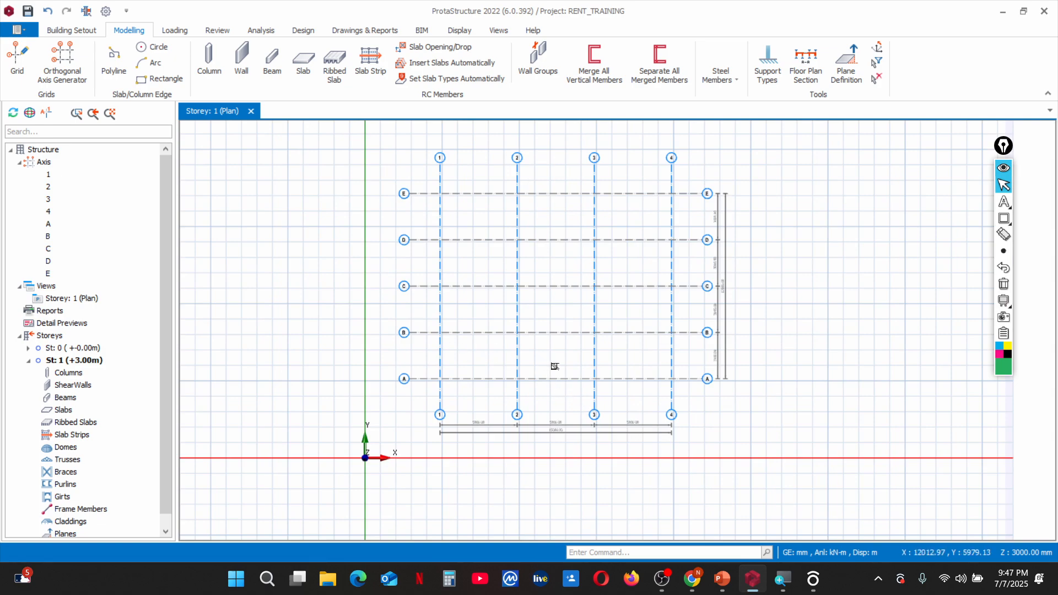
pyautogui.scroll(1, 551, 364)
pyautogui.scroll(-3, 395, 359)
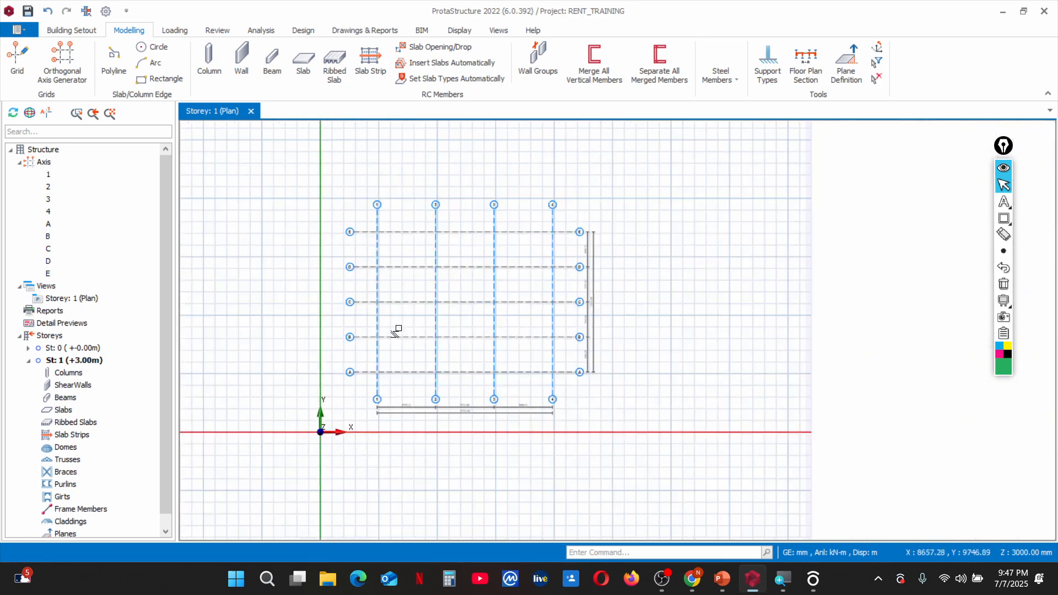
pyautogui.scroll(3, 373, 378)
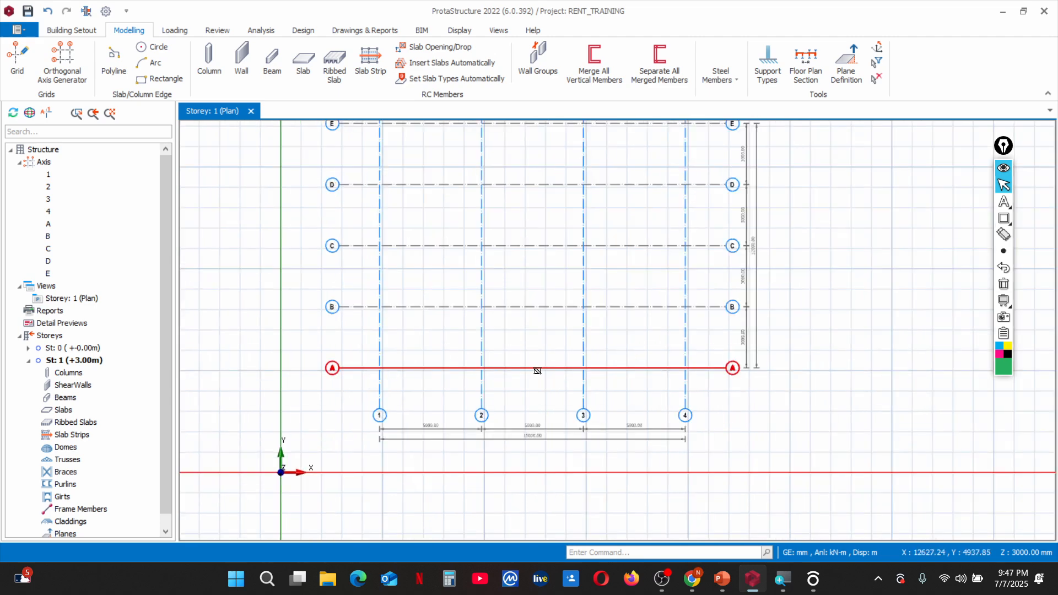
pyautogui.scroll(-2, 542, 361)
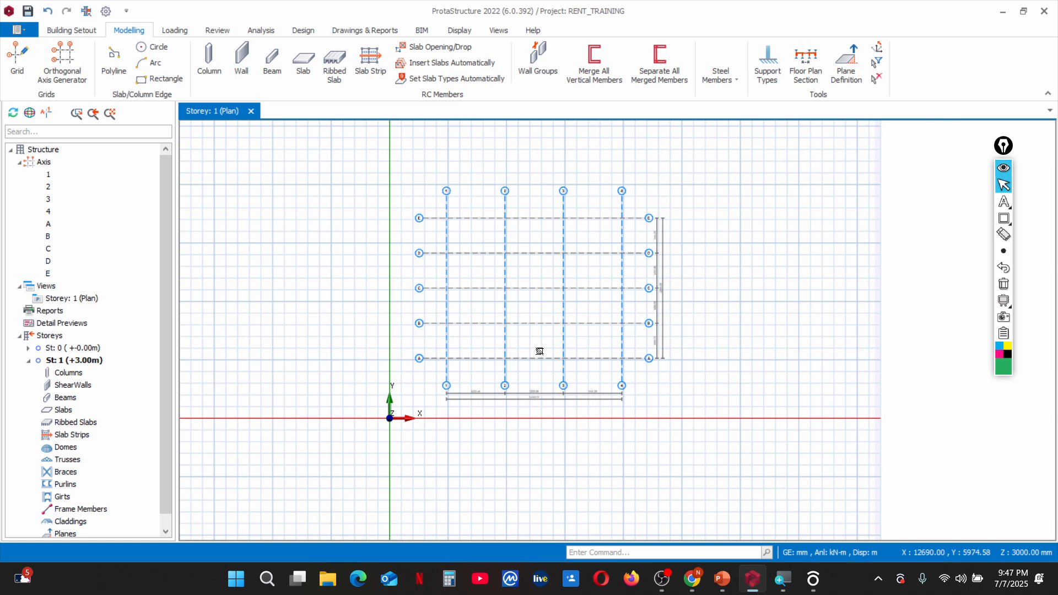
pyautogui.scroll(2, 497, 248)
pyautogui.scroll(-3, 347, 249)
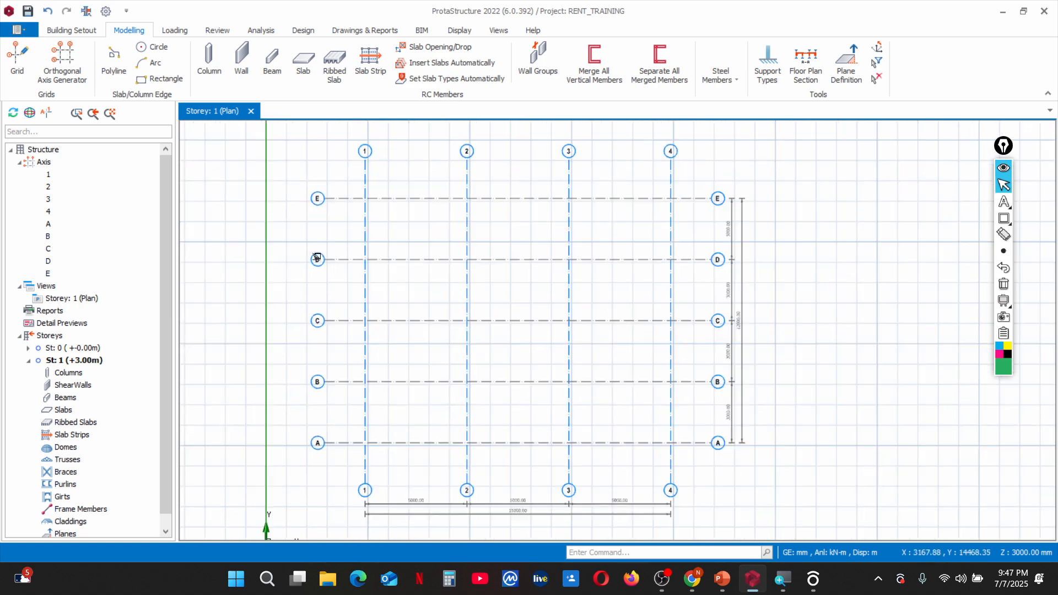
pyautogui.scroll(1, 334, 216)
pyautogui.scroll(2, 334, 216)
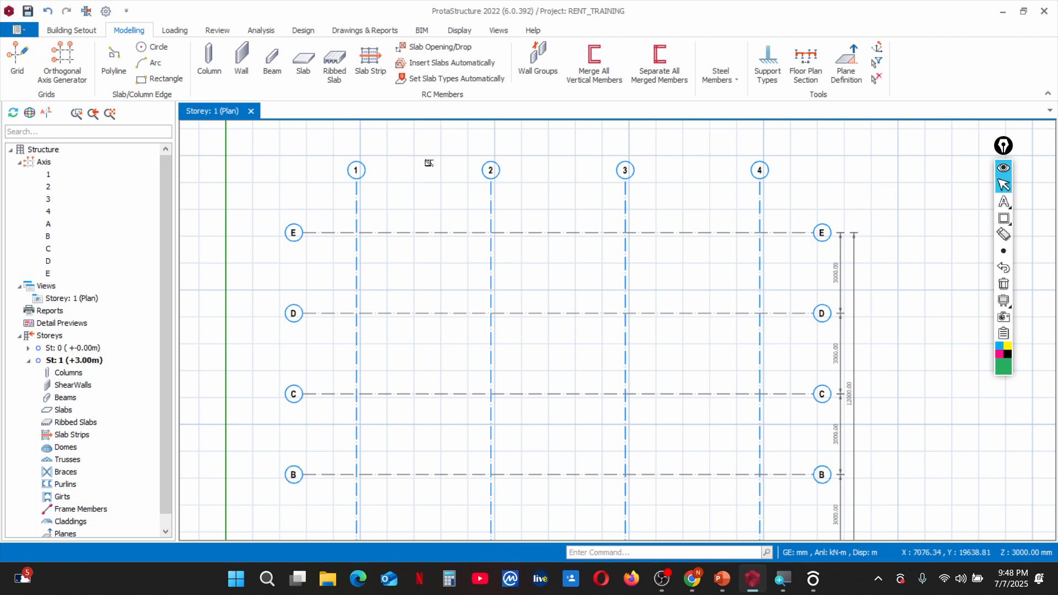
pyautogui.scroll(-3, 430, 162)
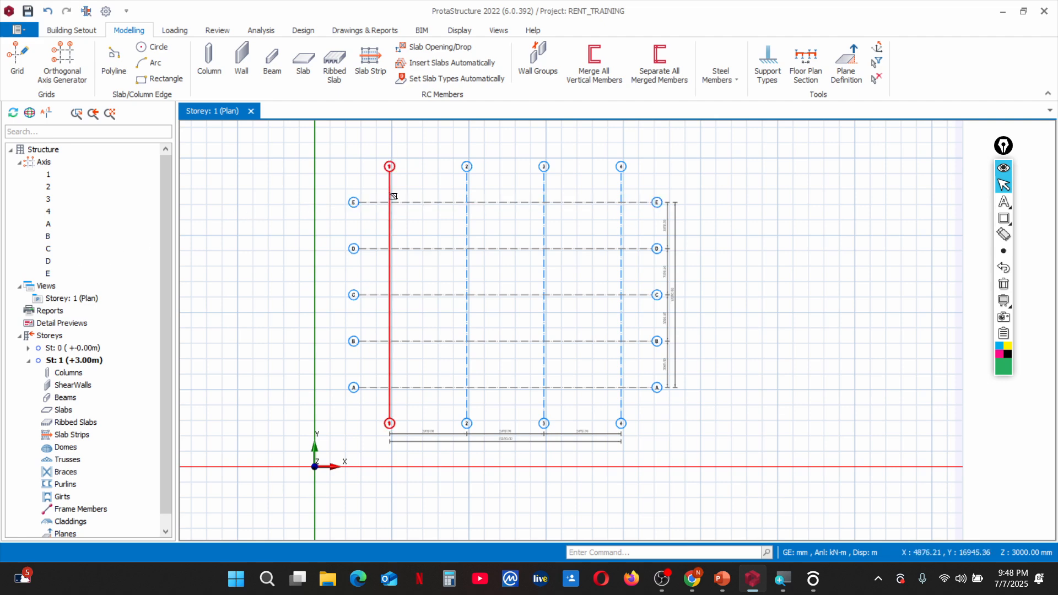
# Select axis 1 in the plan to inspect its direction, length and angle, and clear the selection
pyautogui.scroll(2, 393, 182)
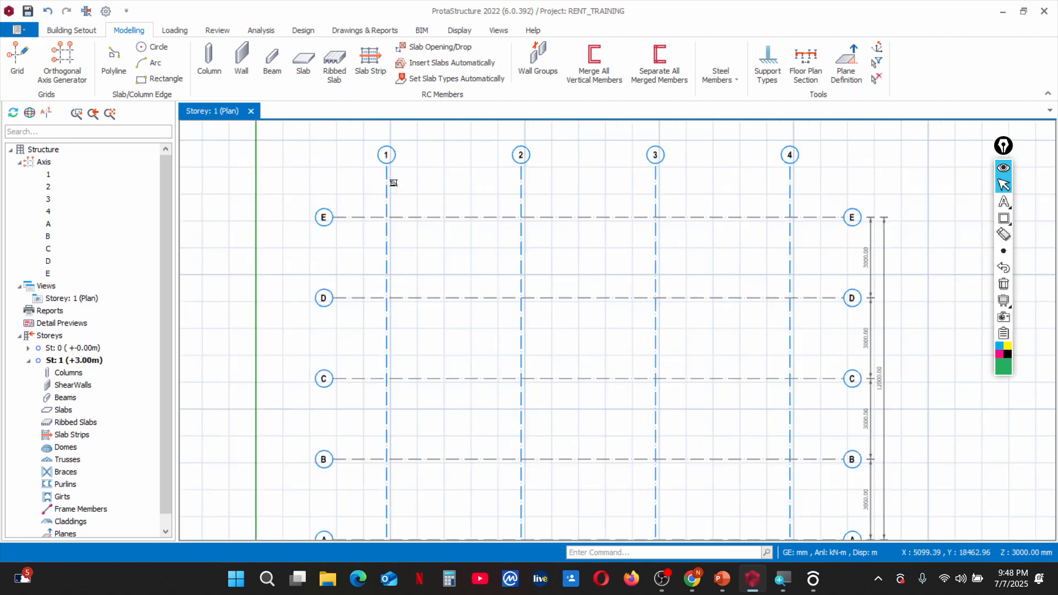
pyautogui.click(385, 202)
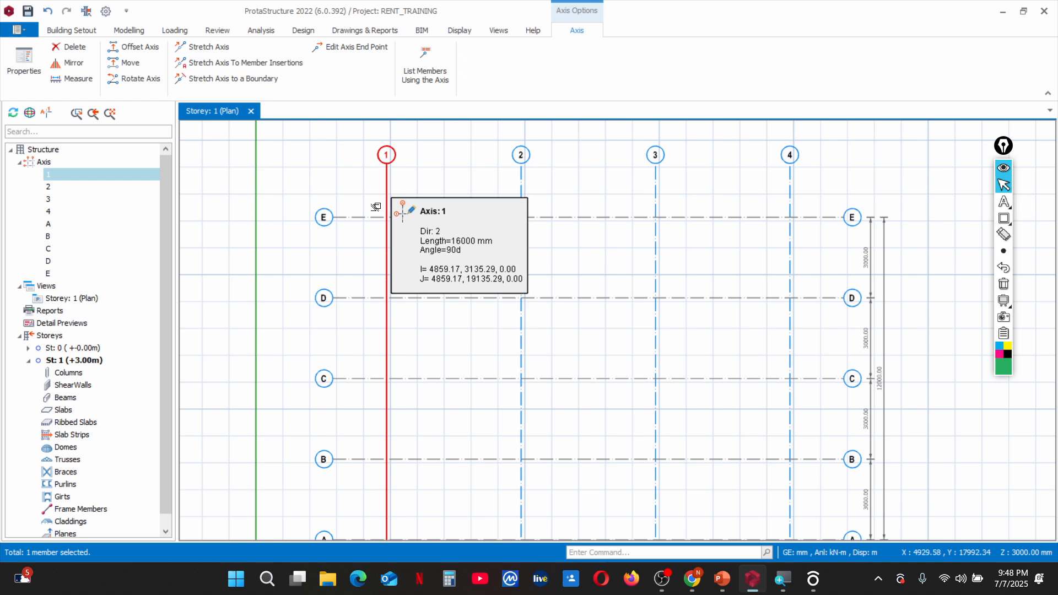
pyautogui.press('Escape')
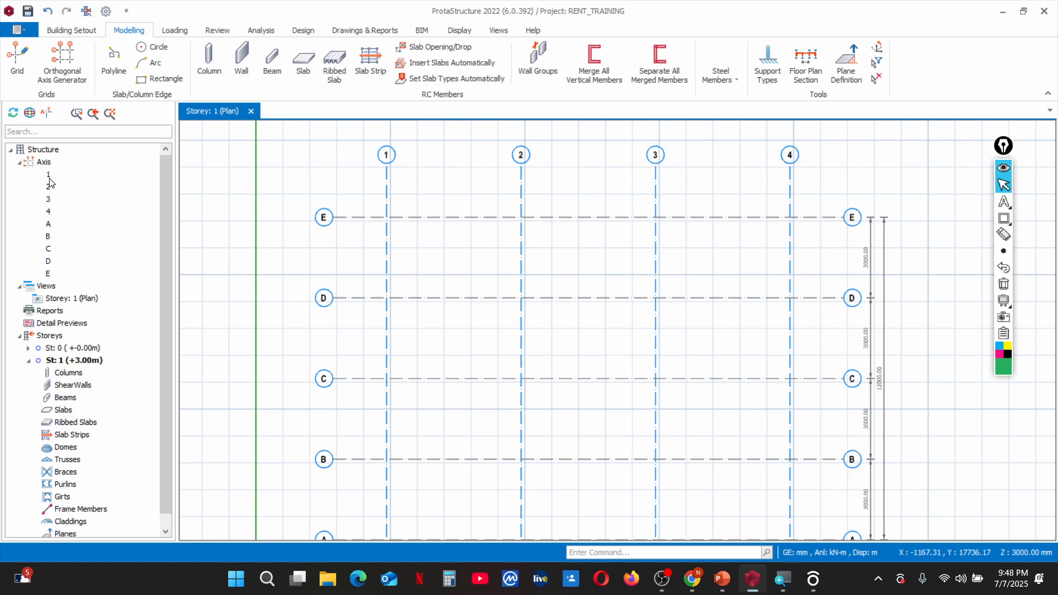
# Collapse and re-expand the Axis branch of the structure tree and compare its entries with the axes in the plan
pyautogui.click(19, 162)
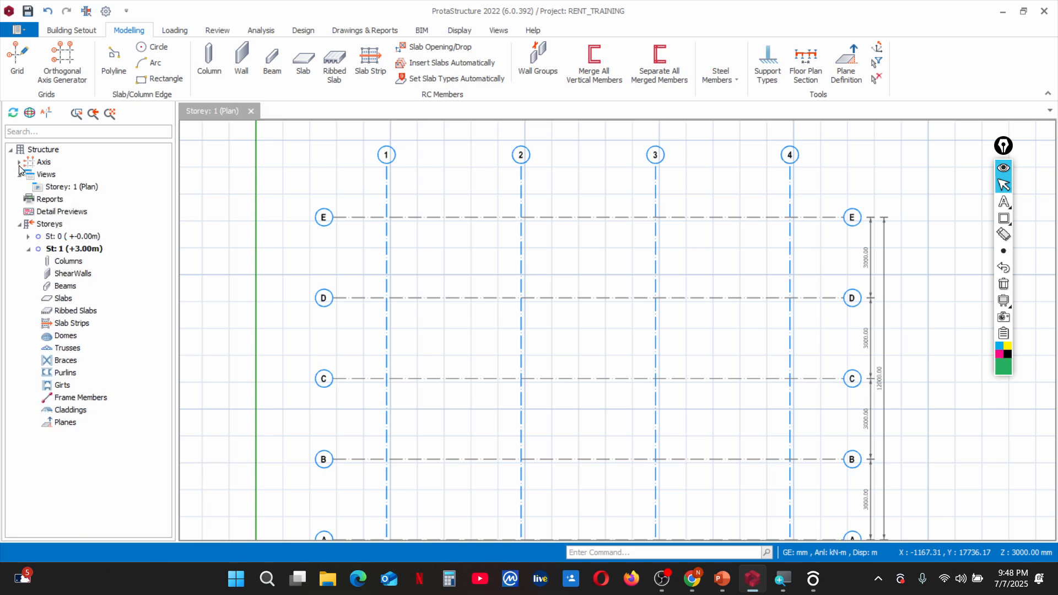
pyautogui.click(19, 163)
pyautogui.scroll(-3, 380, 177)
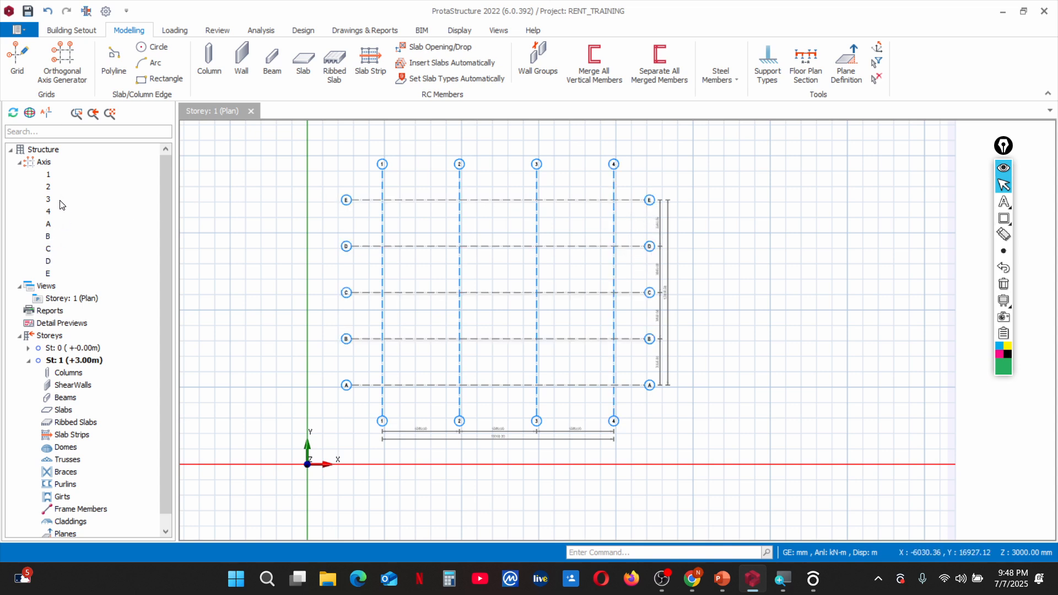
pyautogui.scroll(2, 424, 224)
pyautogui.scroll(2, 454, 196)
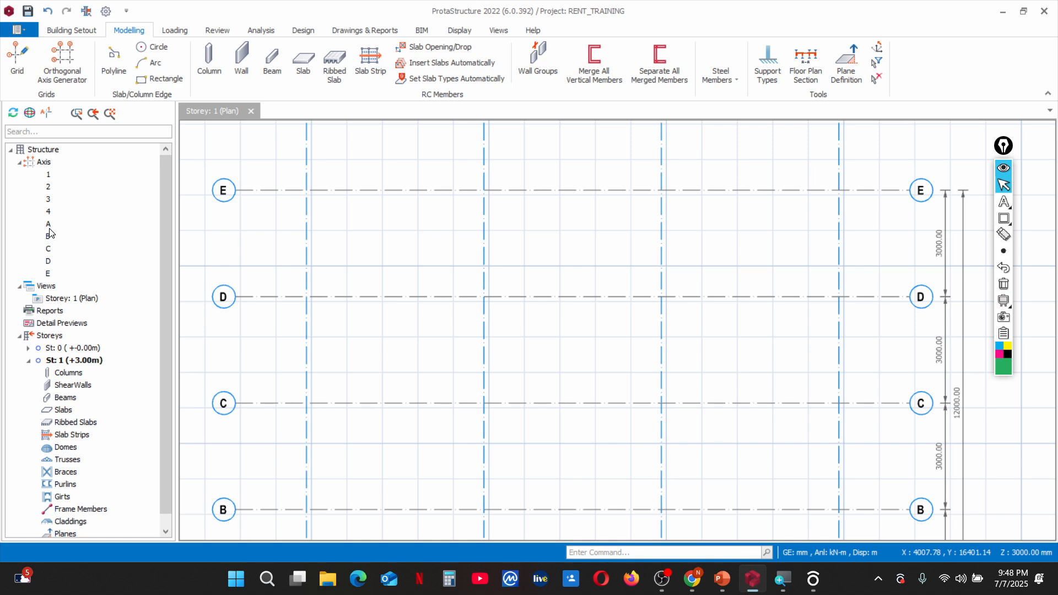
# Select axis 1 and axis D in the plan to find their matching entries in the structure tree
pyautogui.scroll(-2, 302, 226)
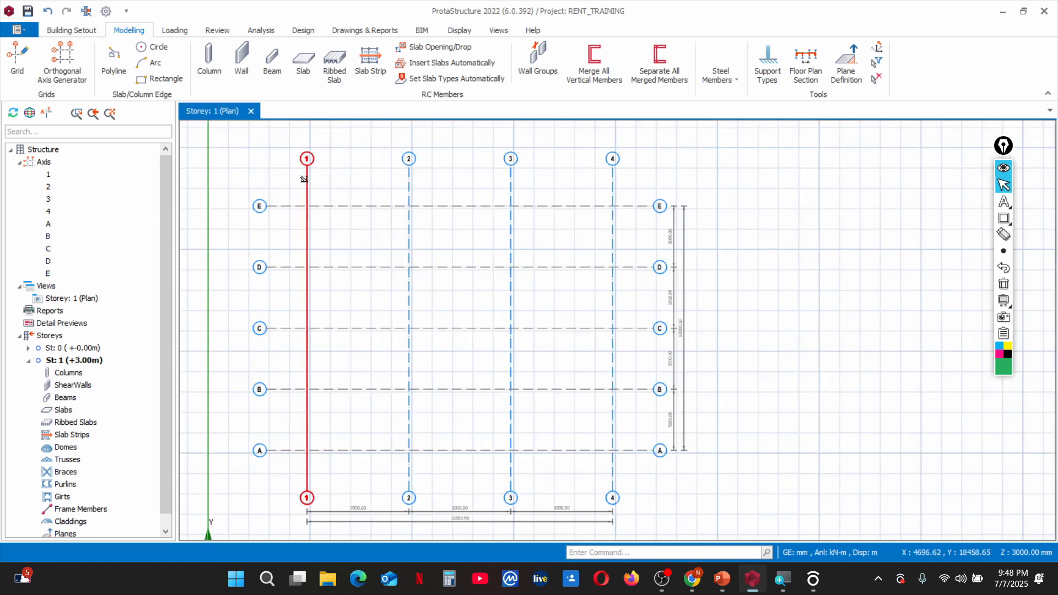
pyautogui.click(303, 179)
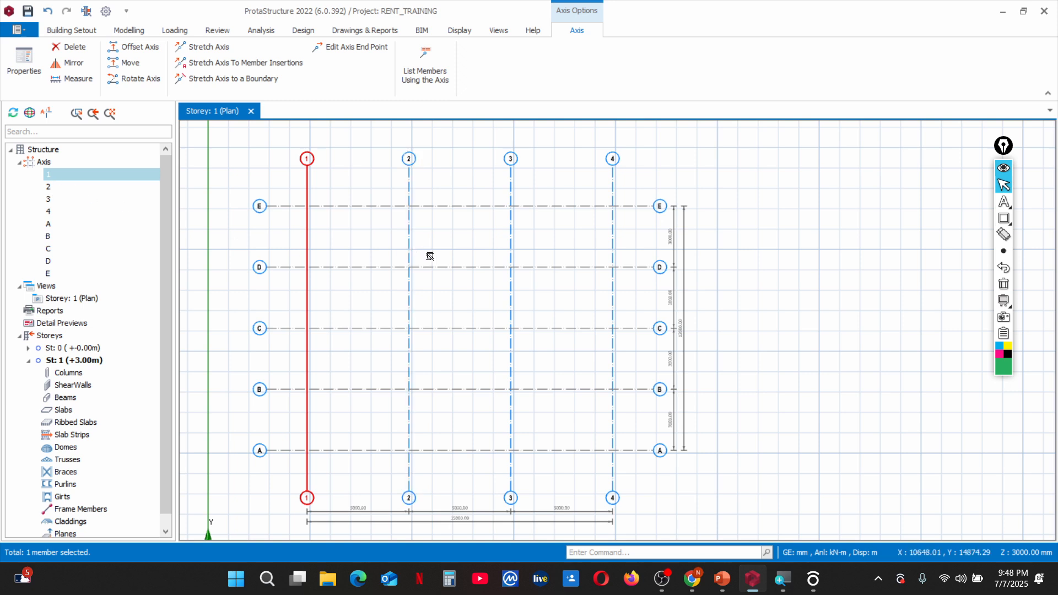
pyautogui.click(410, 269)
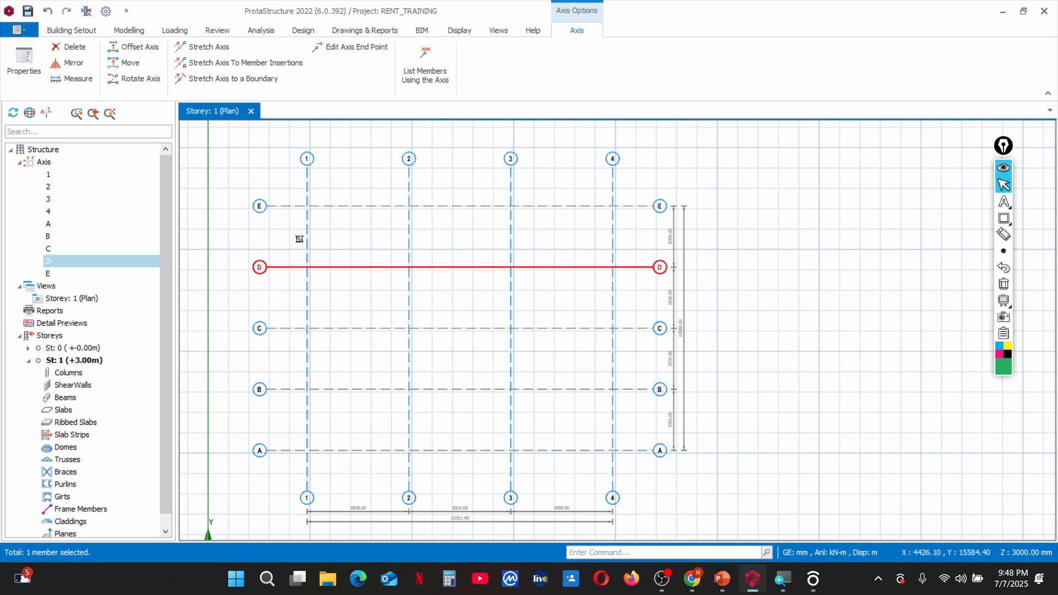
# Select axes 4, 3 and B one after another in the structure tree to locate each of them in the plan
pyautogui.click(49, 212)
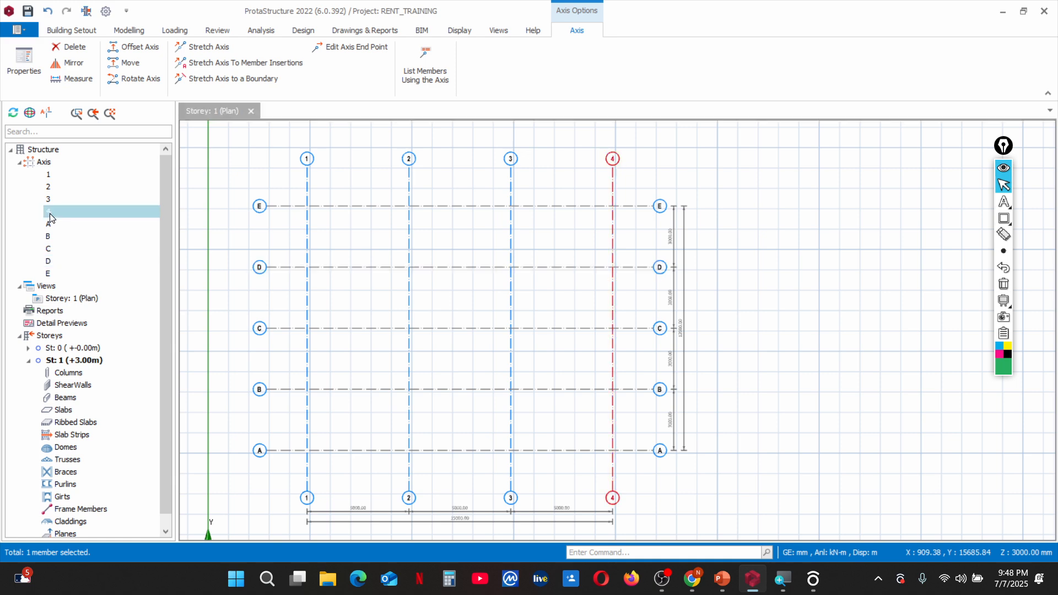
pyautogui.scroll(1, 768, 273)
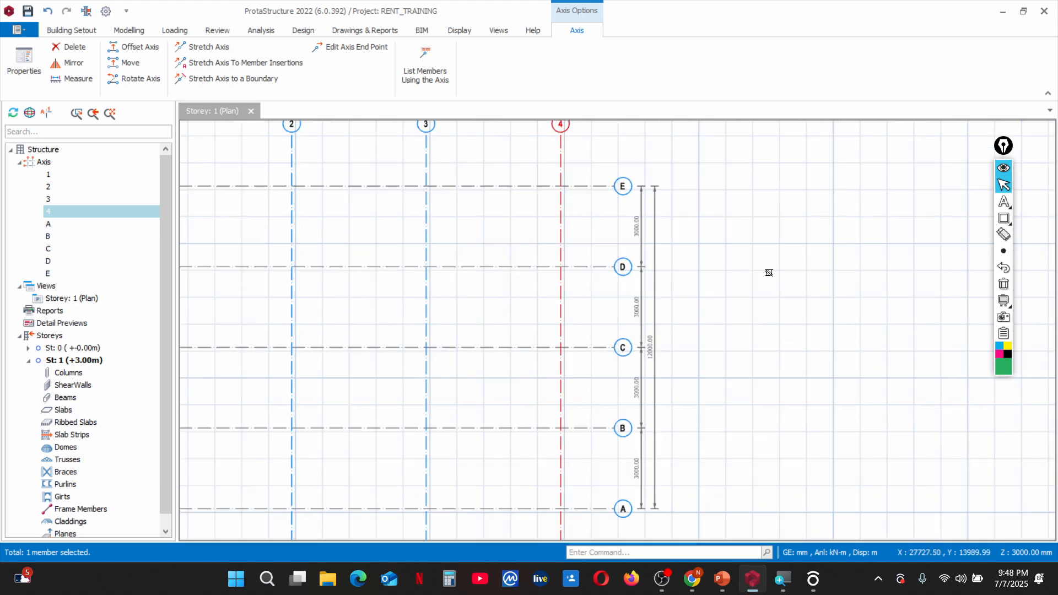
pyautogui.scroll(1, 769, 273)
pyautogui.scroll(-2, 513, 260)
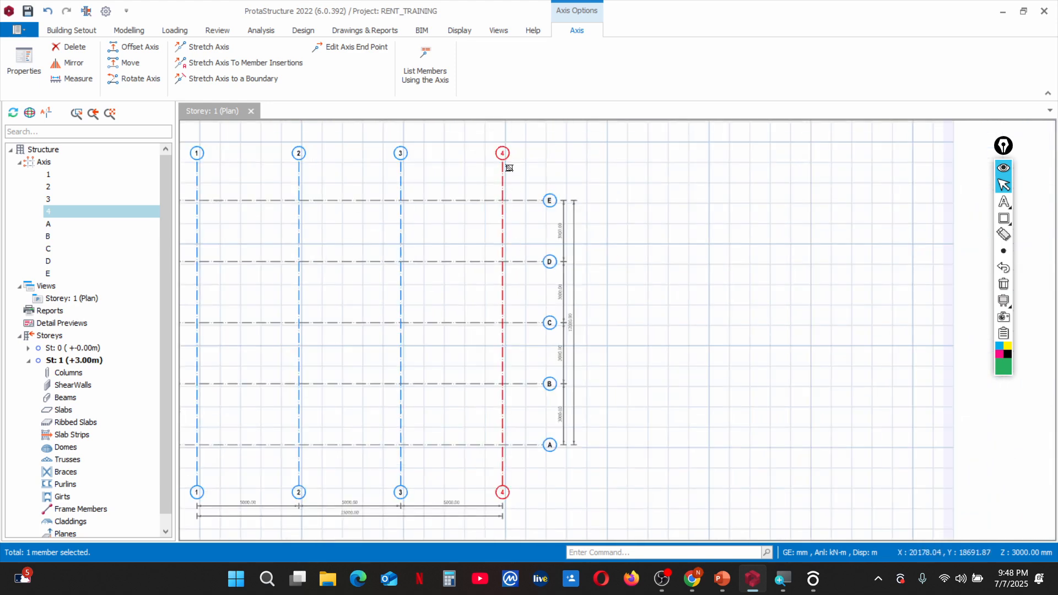
pyautogui.scroll(-2, 542, 193)
pyautogui.scroll(2, 520, 189)
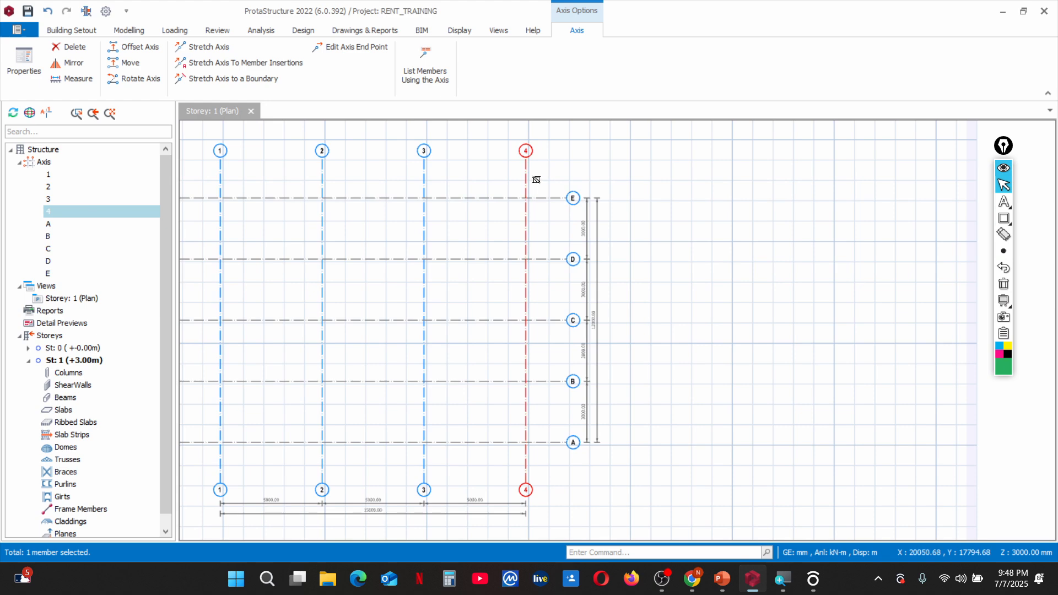
pyautogui.scroll(-1, 524, 239)
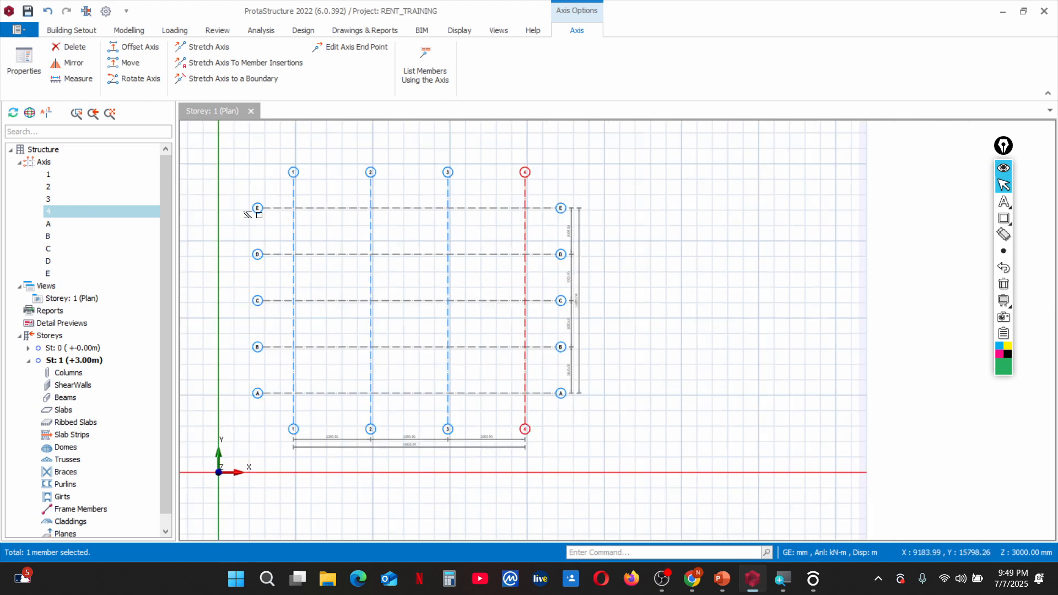
pyautogui.click(71, 199)
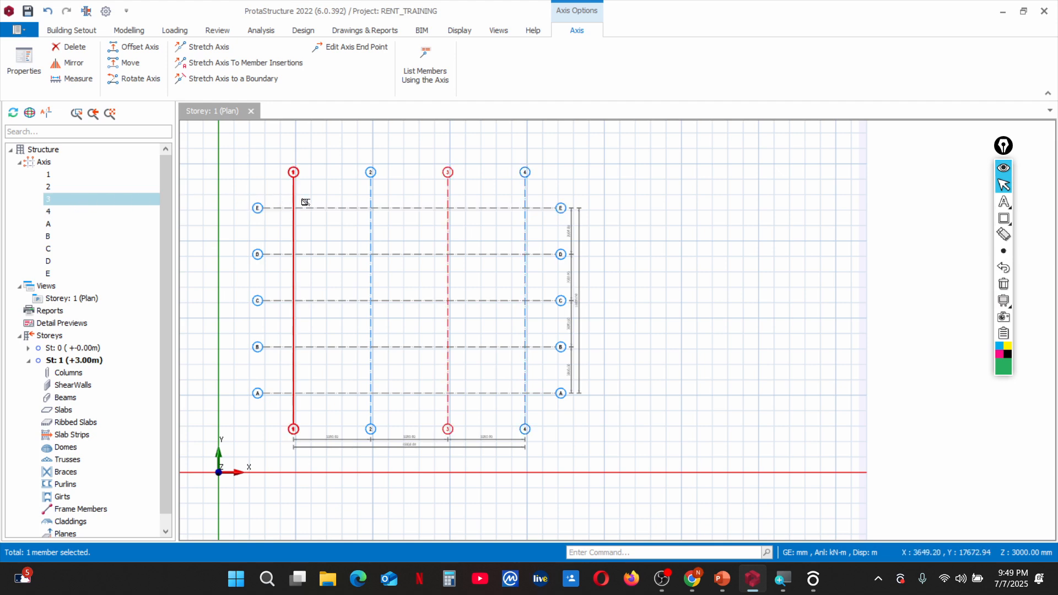
pyautogui.click(59, 236)
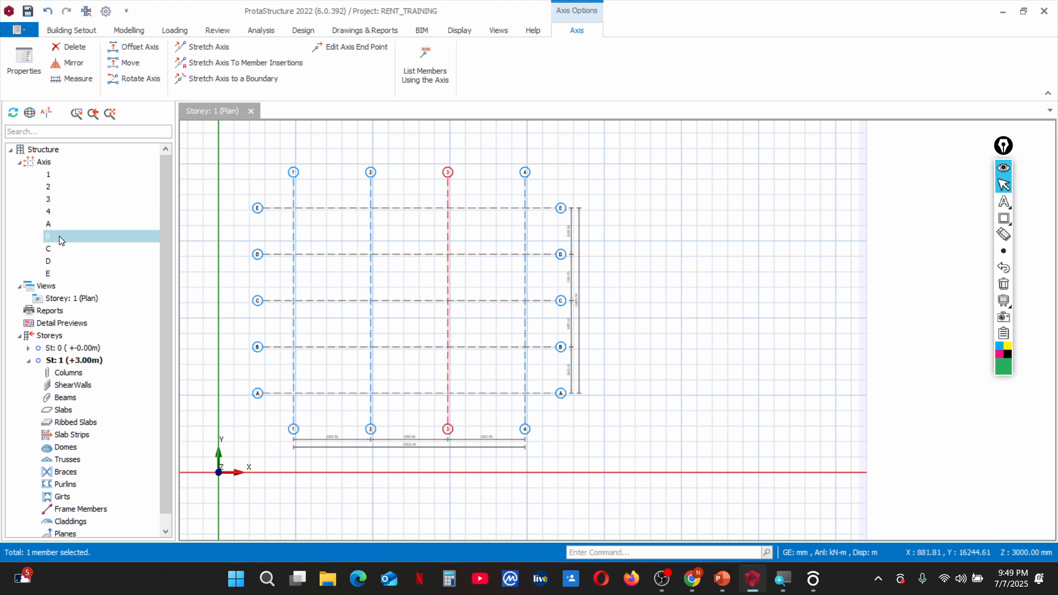
pyautogui.scroll(-2, 392, 239)
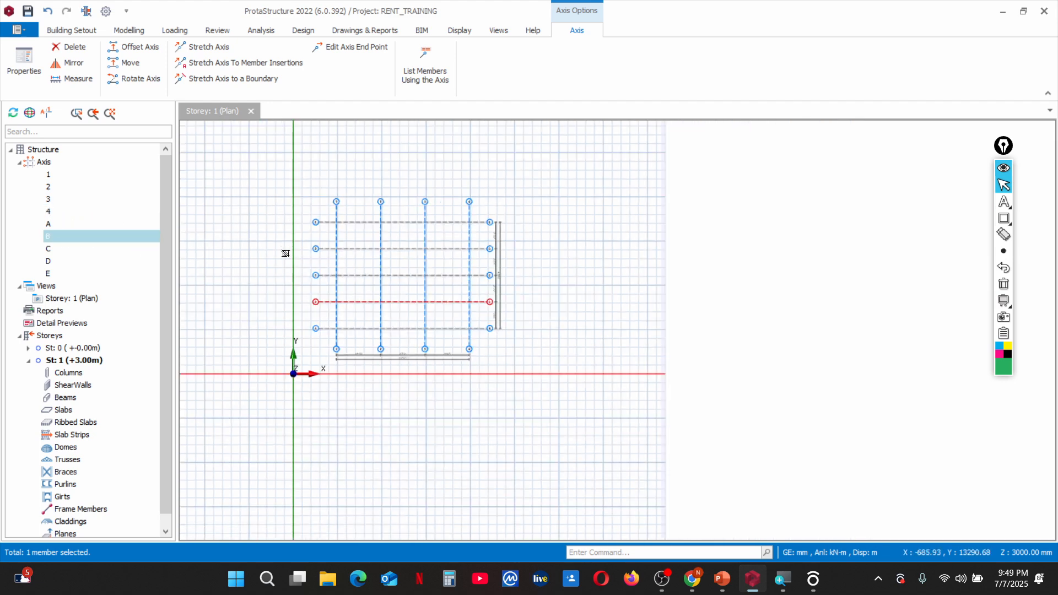
# Collapse the Axis branch of the structure tree and clear the selection of axis B in the plan
pyautogui.click(19, 162)
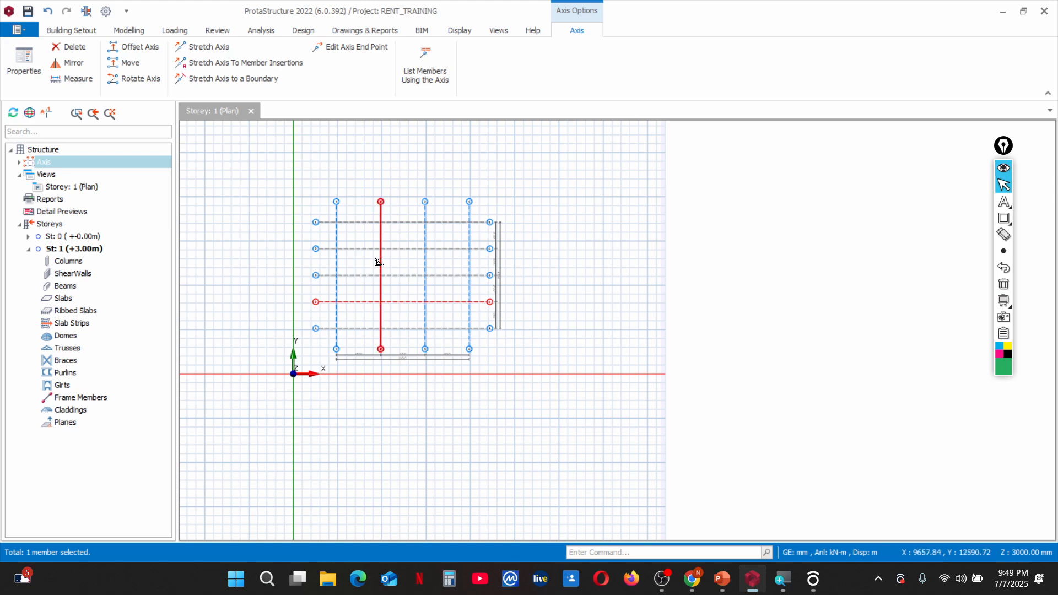
pyautogui.scroll(2, 377, 264)
pyautogui.scroll(-2, 427, 280)
pyautogui.scroll(4, 366, 313)
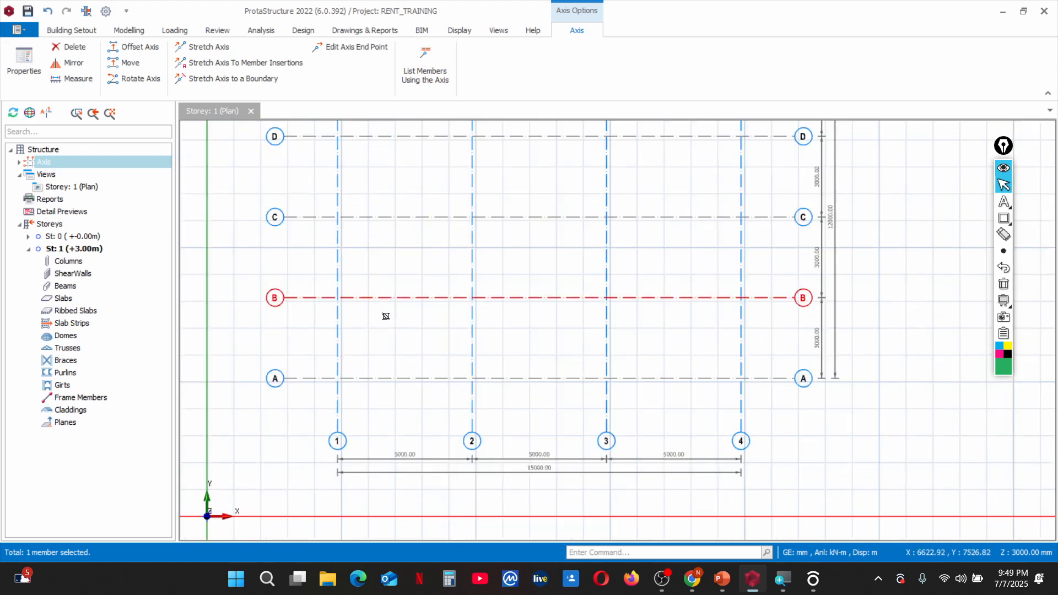
pyautogui.rightClick(386, 316)
pyautogui.click(372, 353)
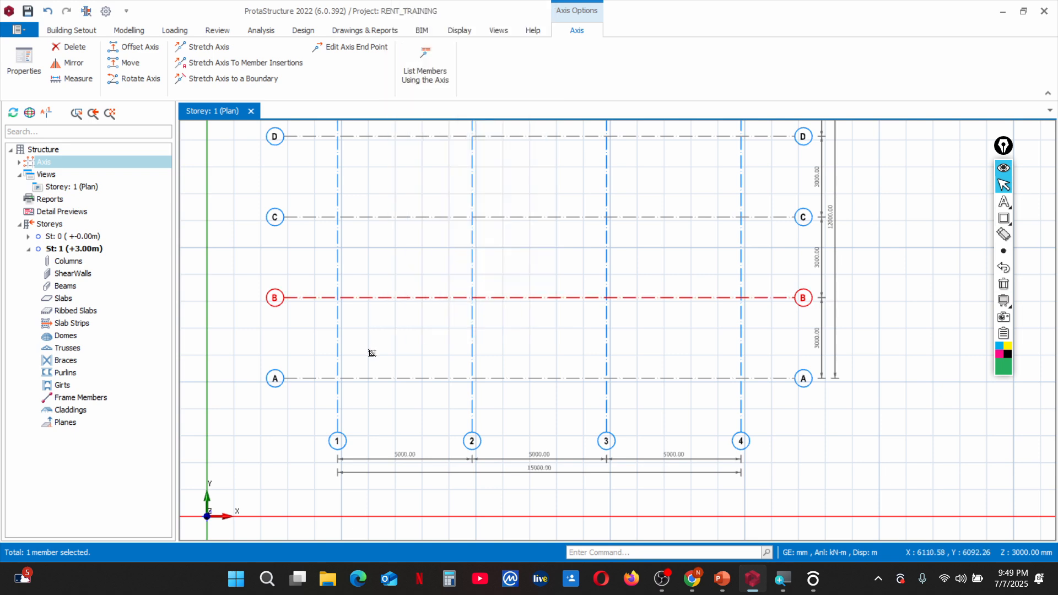
pyautogui.press('Escape')
pyautogui.scroll(-4, 375, 350)
pyautogui.scroll(3, 378, 307)
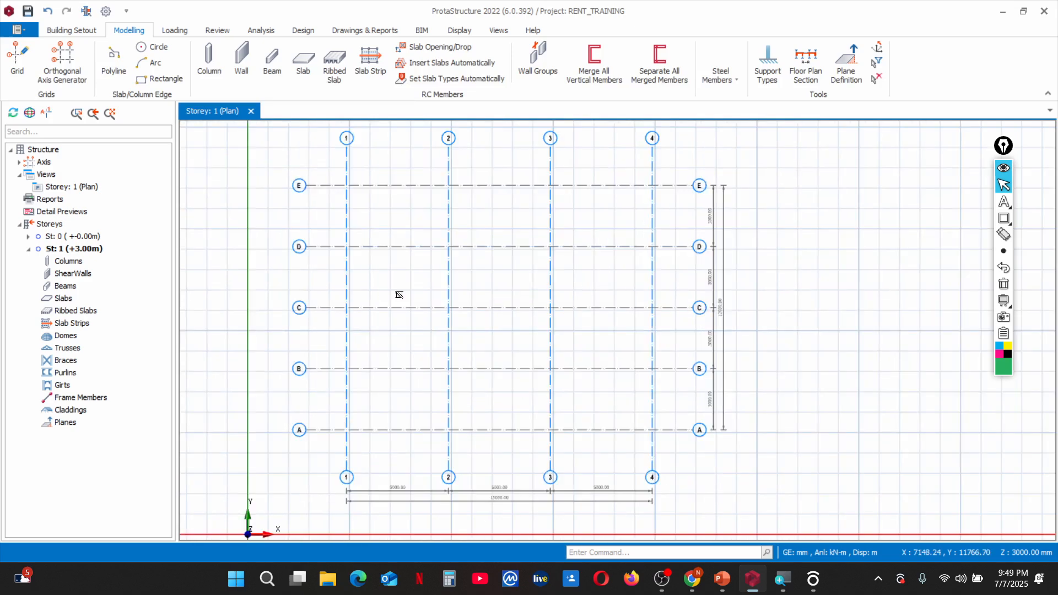
# Select the entire orthogonal grid in the plan and delete all its members of type Axes
pyautogui.scroll(-3, 401, 297)
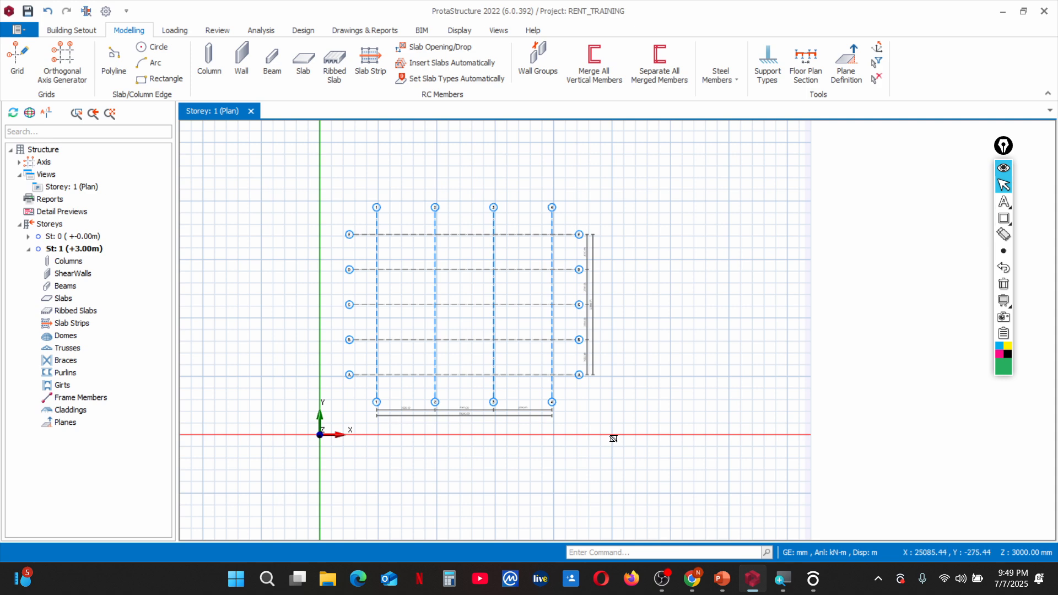
pyautogui.moveTo(612, 438); pyautogui.dragTo(342, 170)
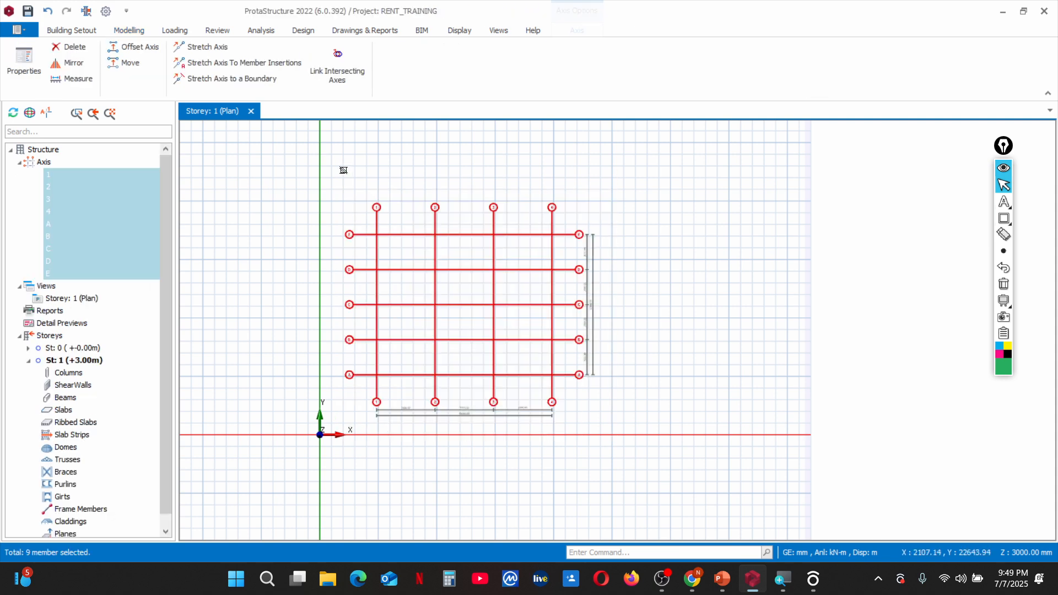
pyautogui.press('Delete')
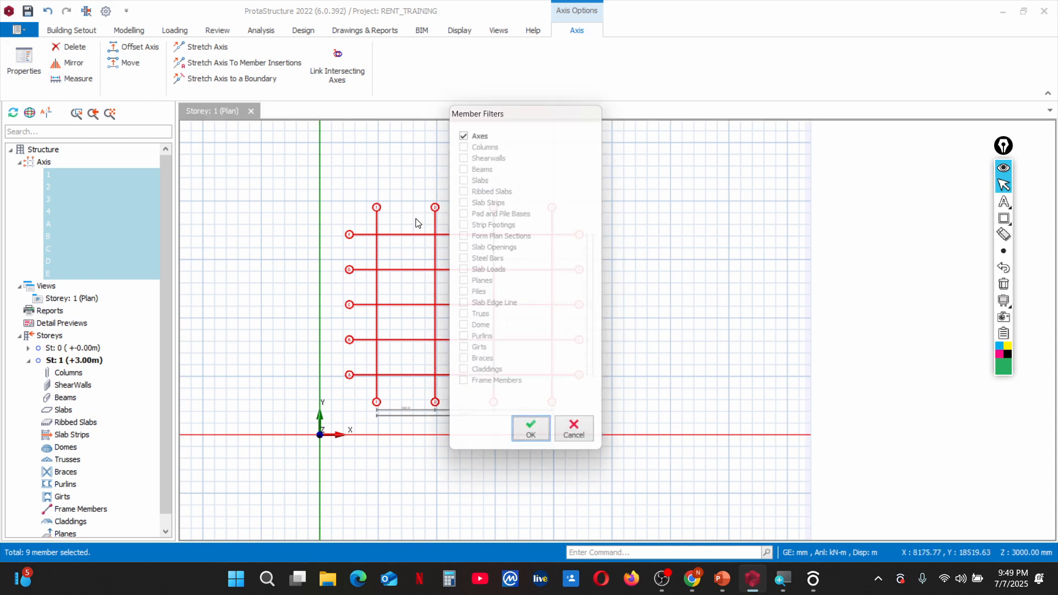
pyautogui.click(544, 438)
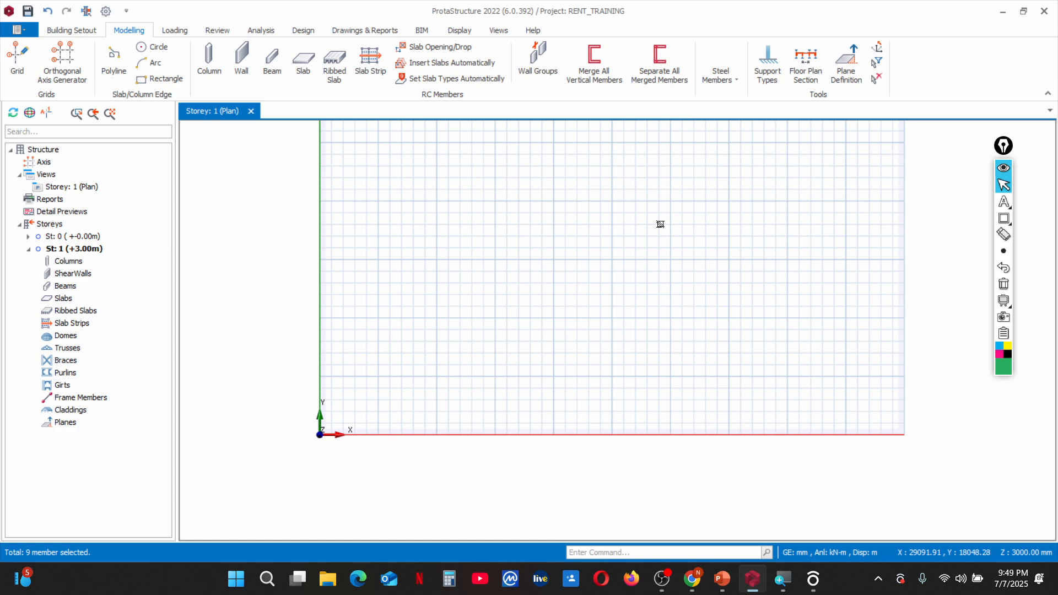
pyautogui.scroll(-1, 518, 361)
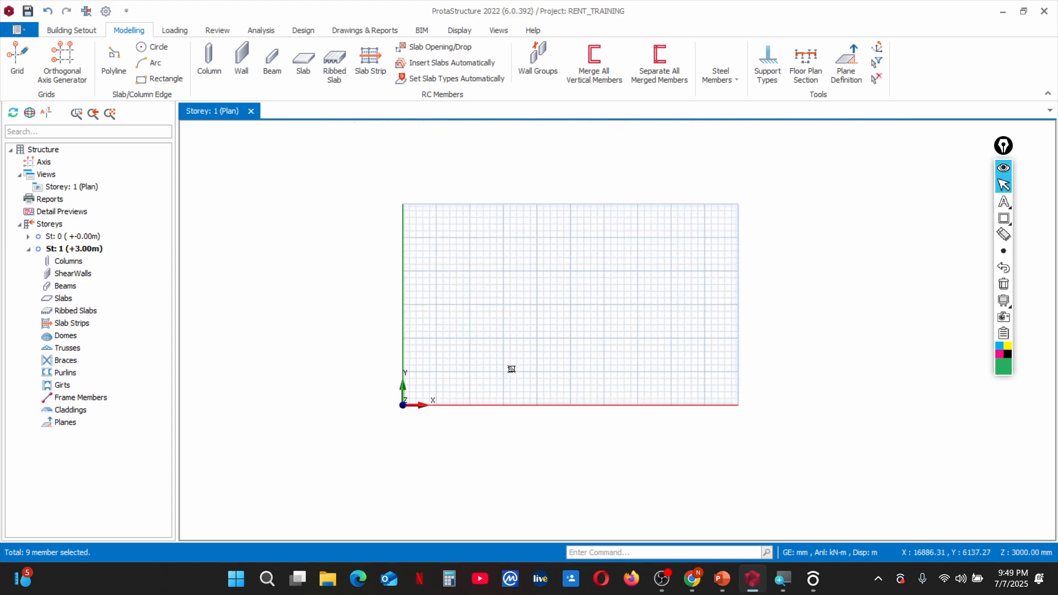
pyautogui.scroll(-1, 587, 310)
pyautogui.scroll(1, 587, 310)
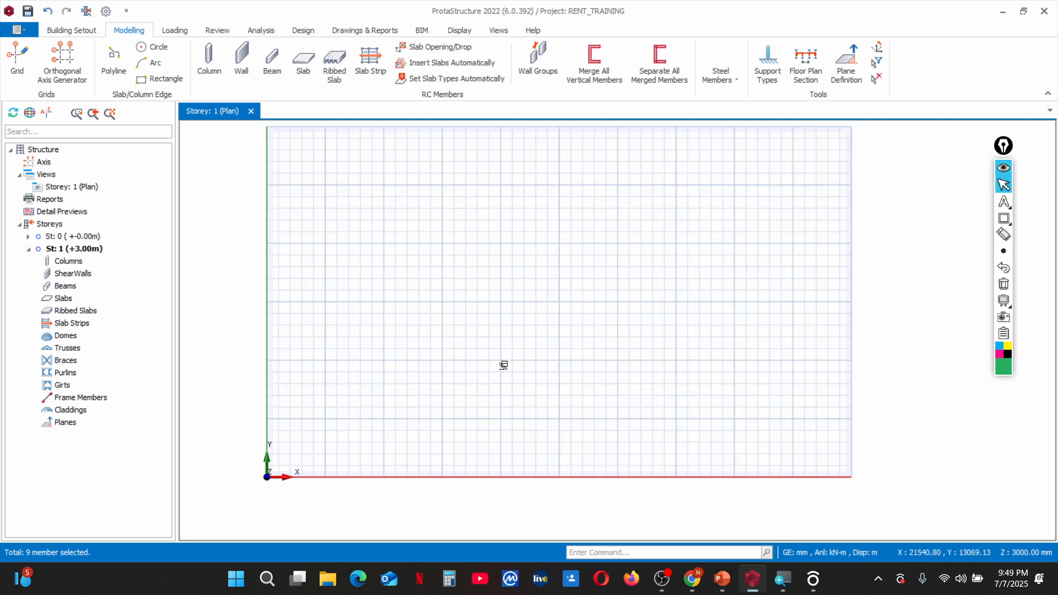
pyautogui.scroll(-1, 503, 342)
pyautogui.scroll(1, 518, 296)
pyautogui.scroll(1, 518, 296)
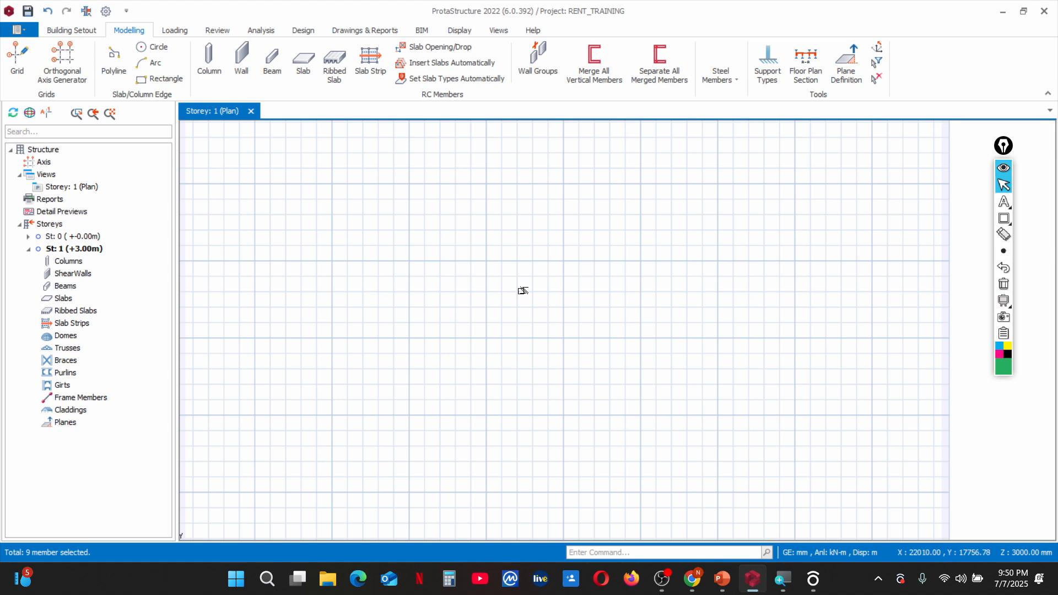
pyautogui.scroll(-2, 521, 290)
pyautogui.scroll(2, 519, 293)
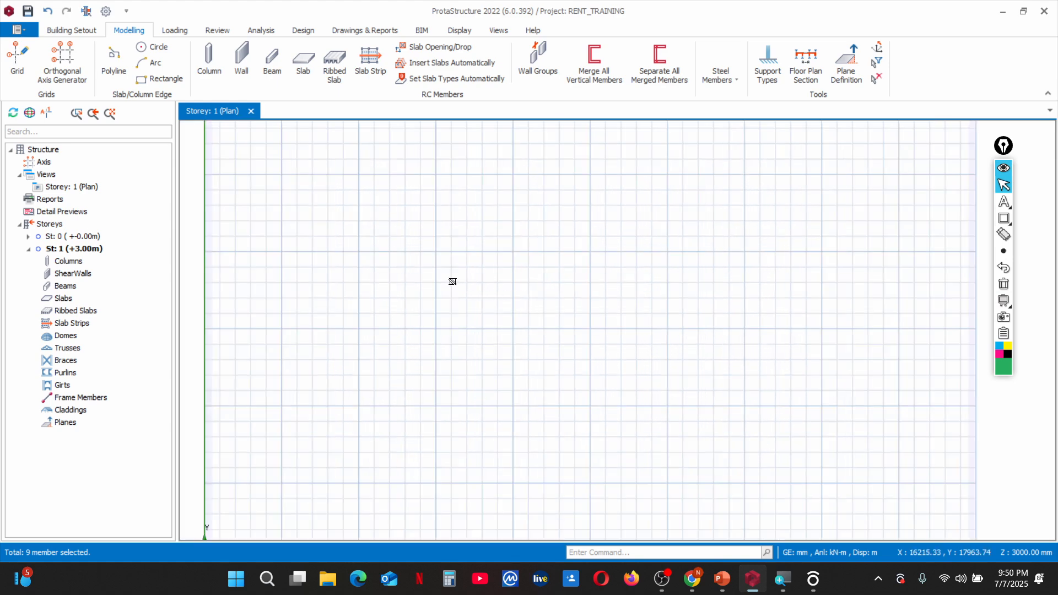
# Draw a single horizontal grid axis labelled 1, 20000 mm long, starting at the grid intersection X 10000, Y 10000 and running in +X
pyautogui.click(17, 59)
pyautogui.scroll(-2, 413, 379)
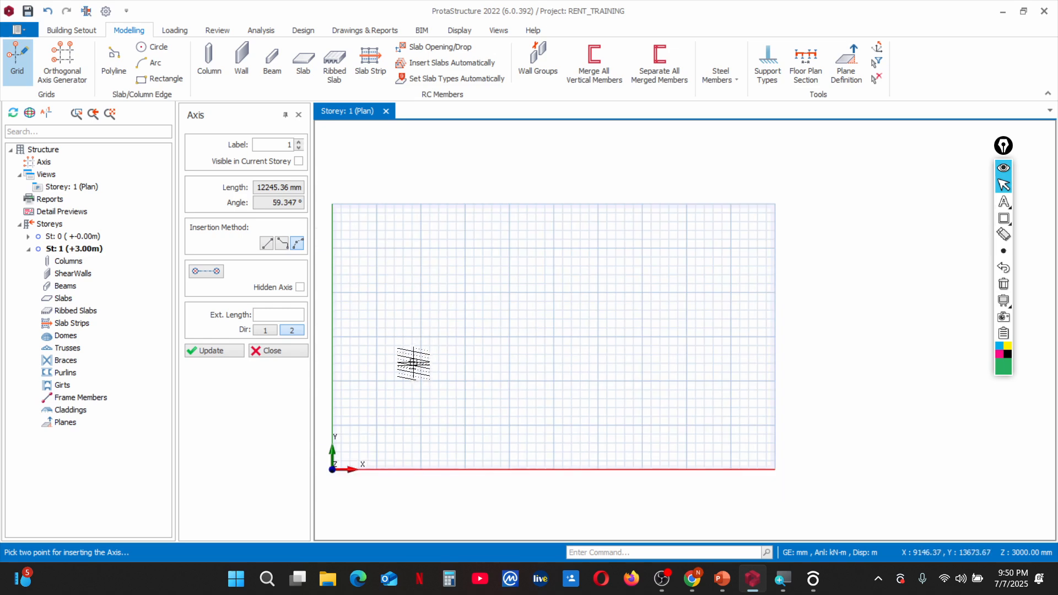
pyautogui.scroll(2, 412, 377)
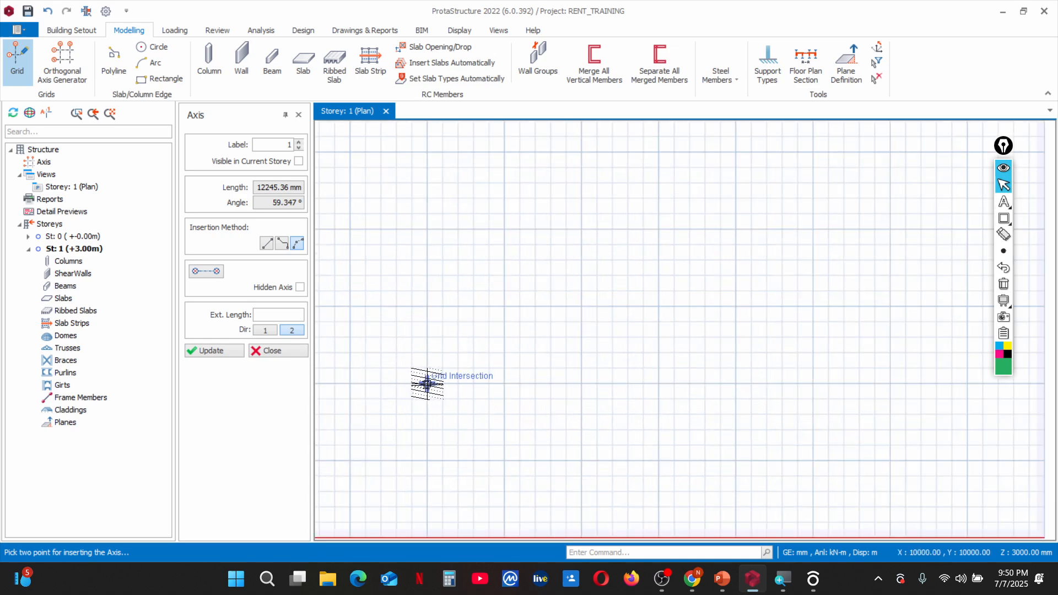
pyautogui.click(425, 383)
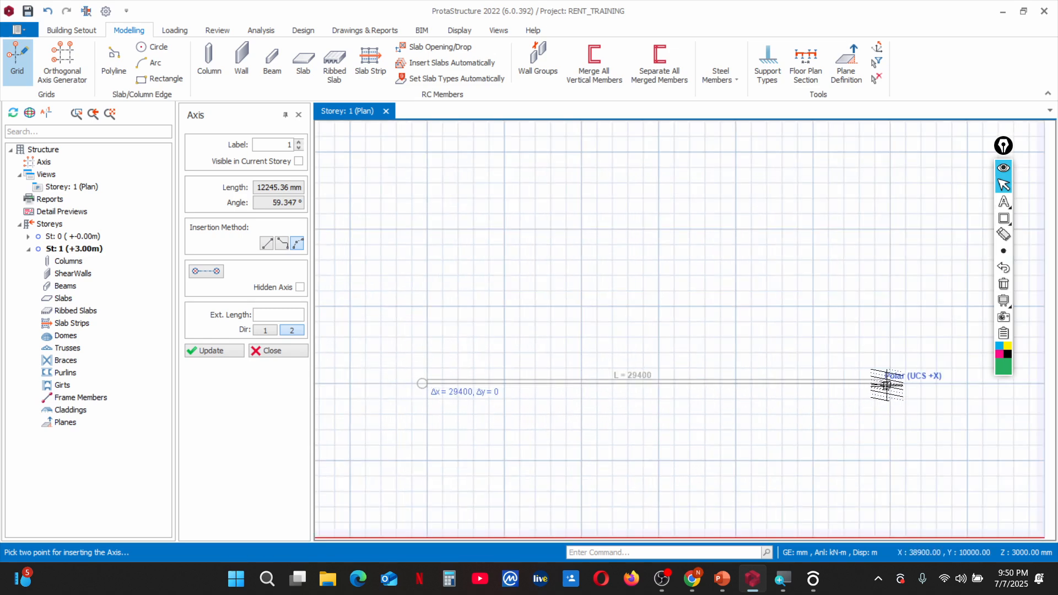
pyautogui.press('Tab')
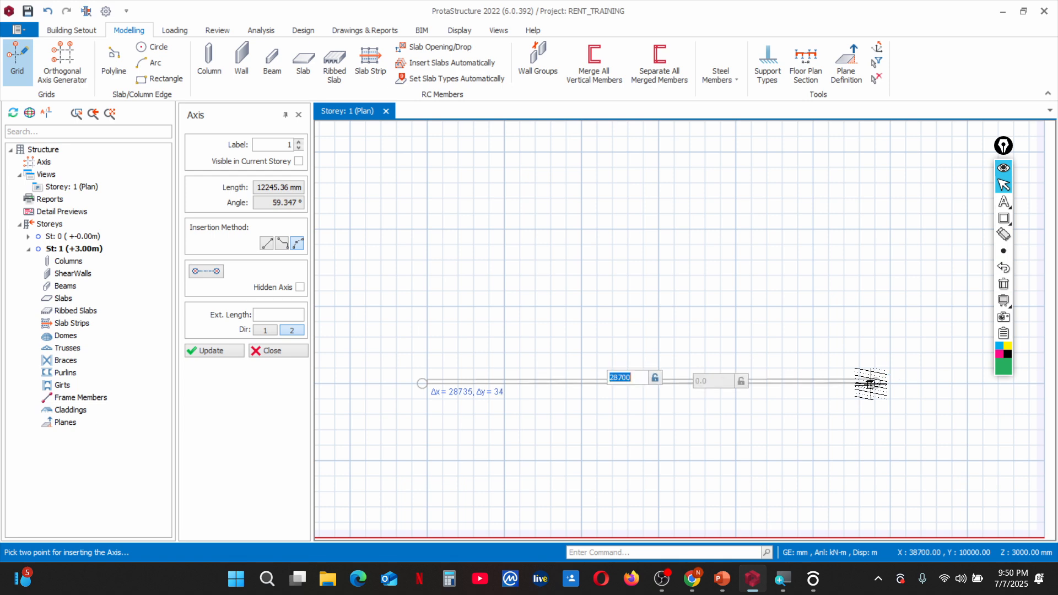
pyautogui.write('20')
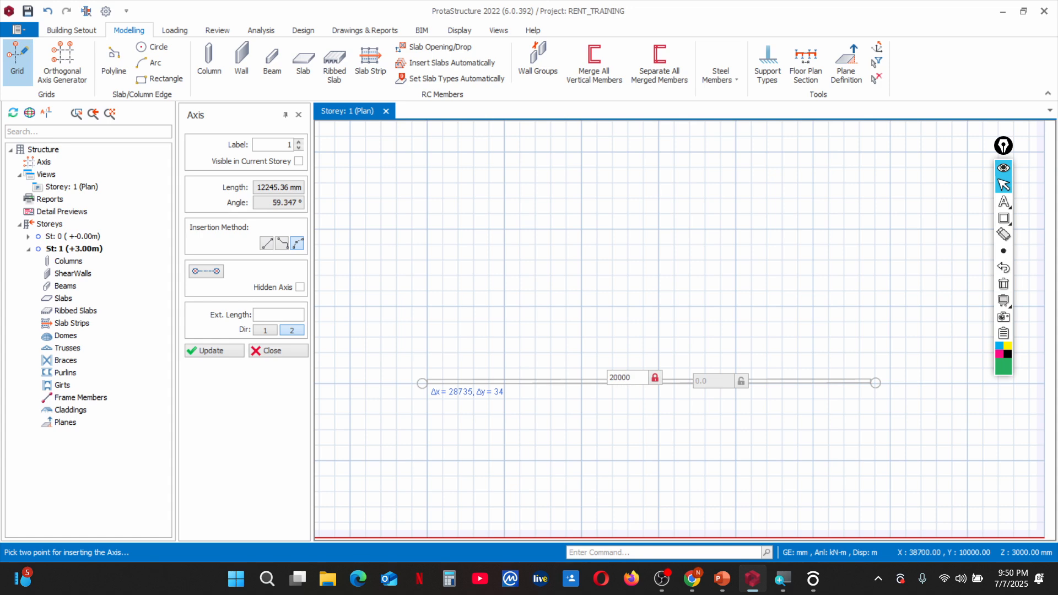
pyautogui.press('Return')
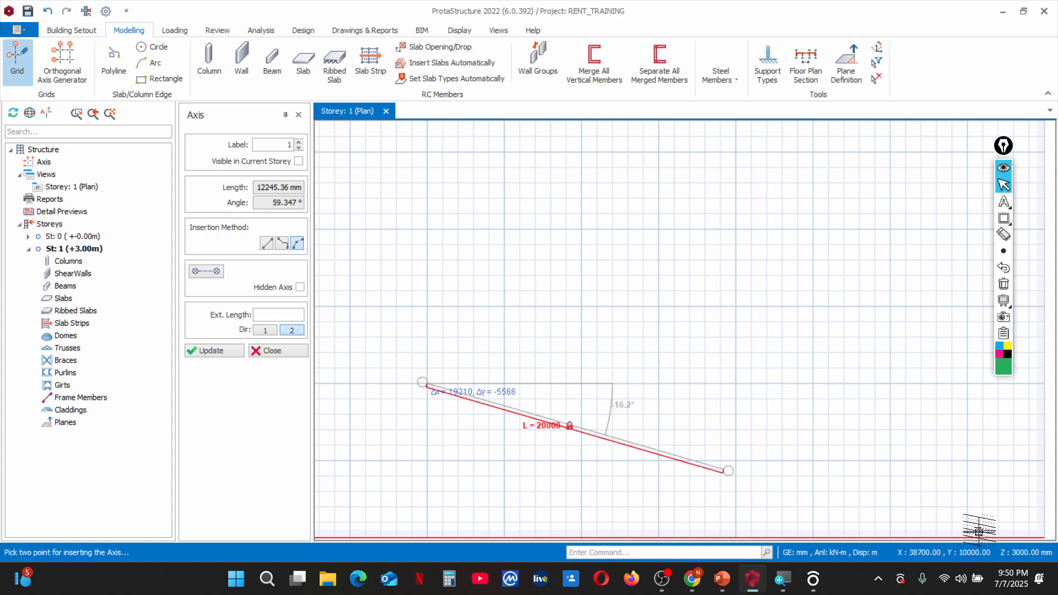
pyautogui.click(884, 388)
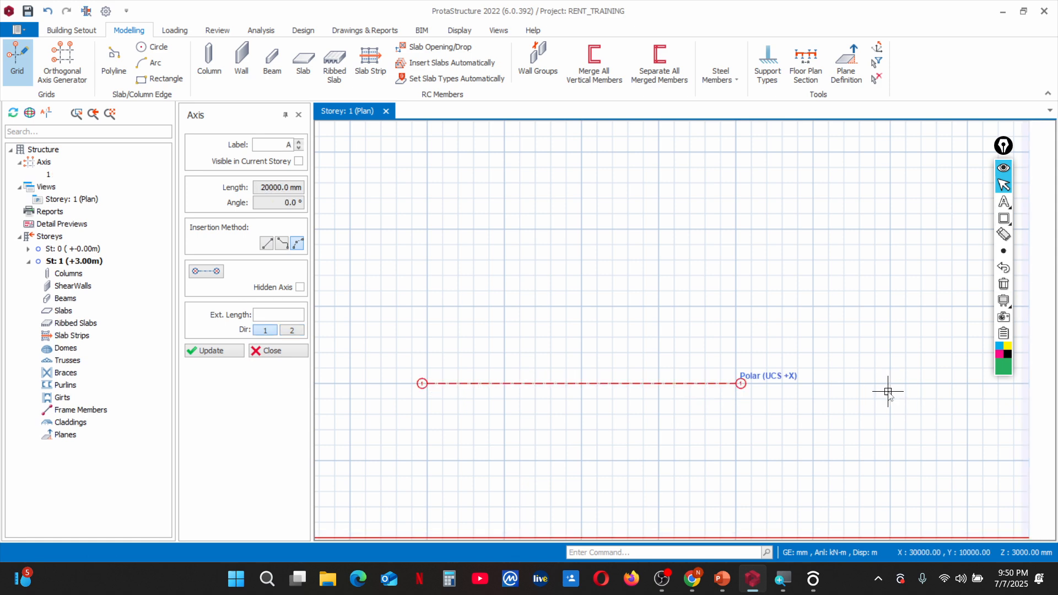
pyautogui.press('Escape')
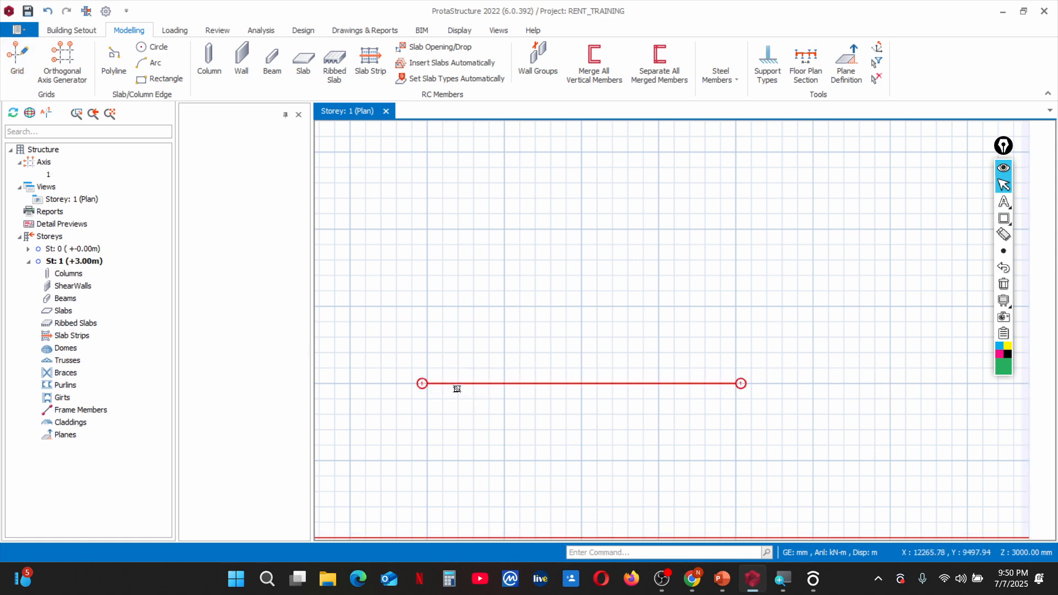
pyautogui.scroll(2, 458, 388)
pyautogui.press('Escape')
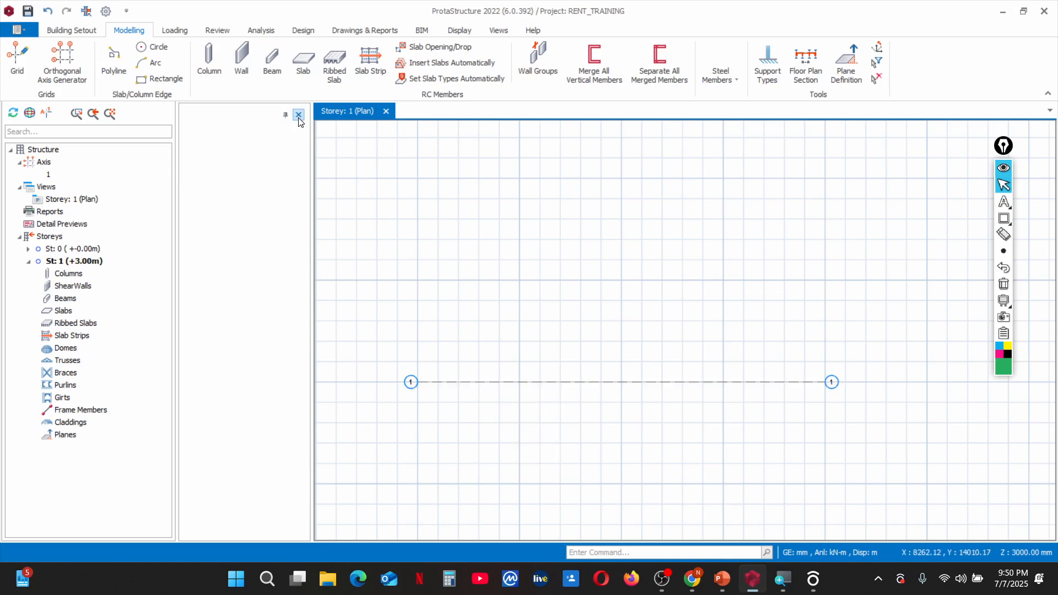
pyautogui.click(298, 114)
# Inspect the new horizontal axis 1 and the label circles at its ends in the plan
pyautogui.scroll(-2, 409, 371)
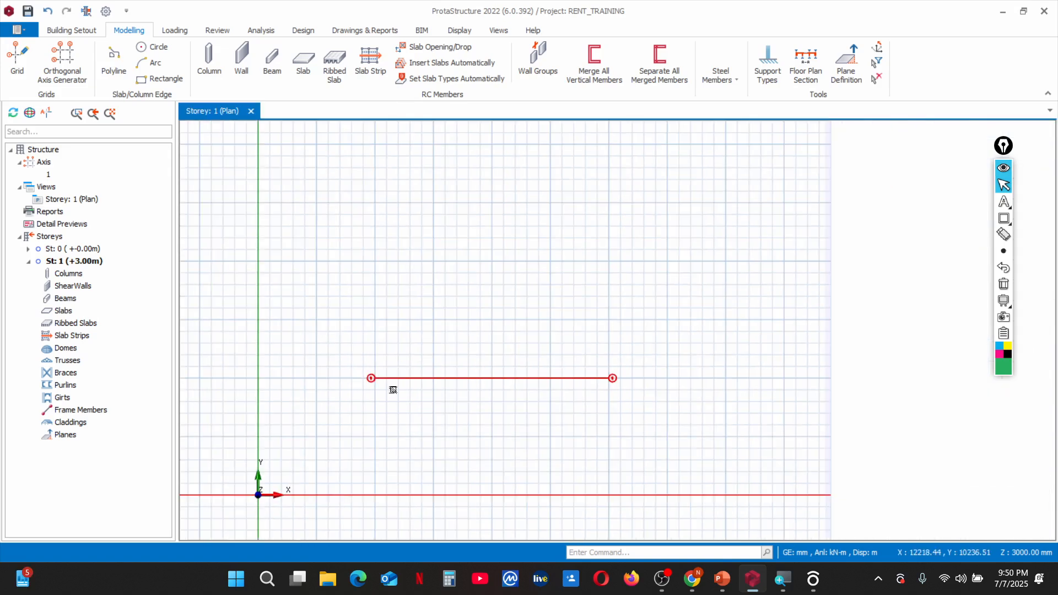
pyautogui.scroll(3, 388, 388)
pyautogui.click(368, 363)
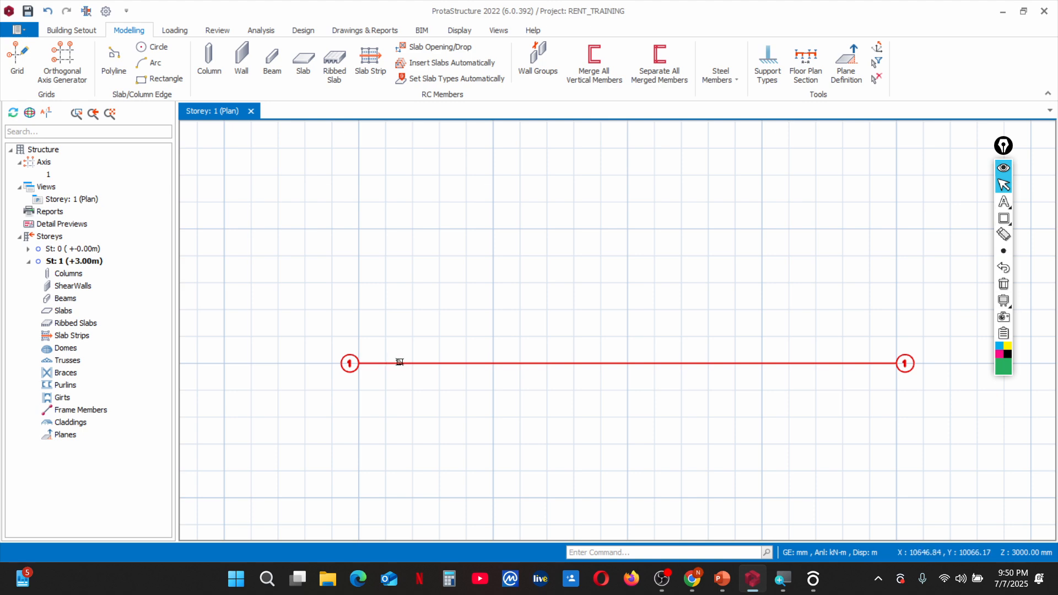
pyautogui.scroll(-2, 485, 361)
pyautogui.scroll(3, 442, 358)
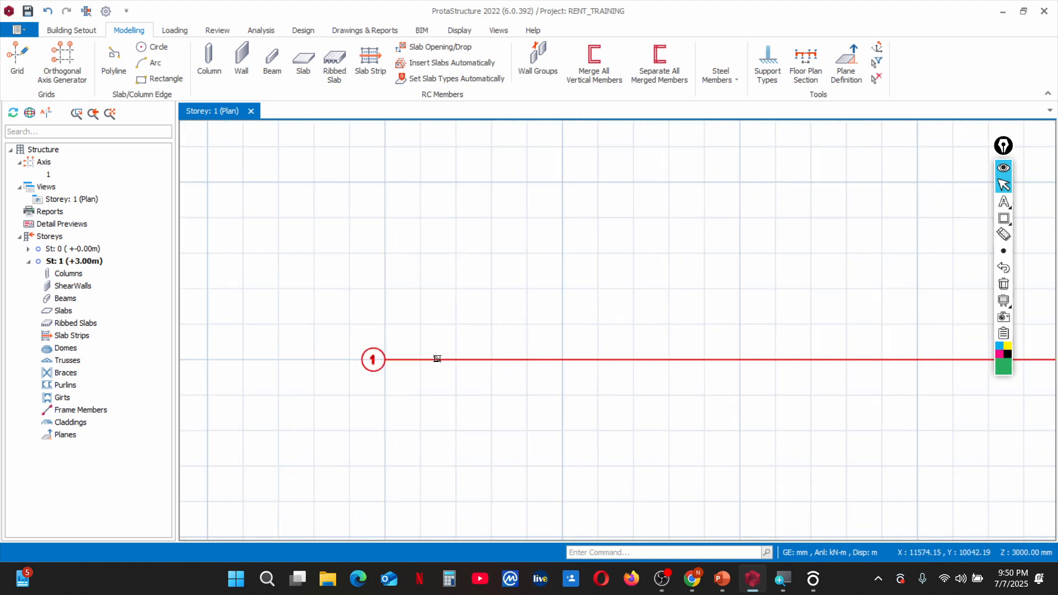
# Review the editing commands available for horizontal axis 1, then dismiss the list without choosing one
pyautogui.scroll(-2, 420, 363)
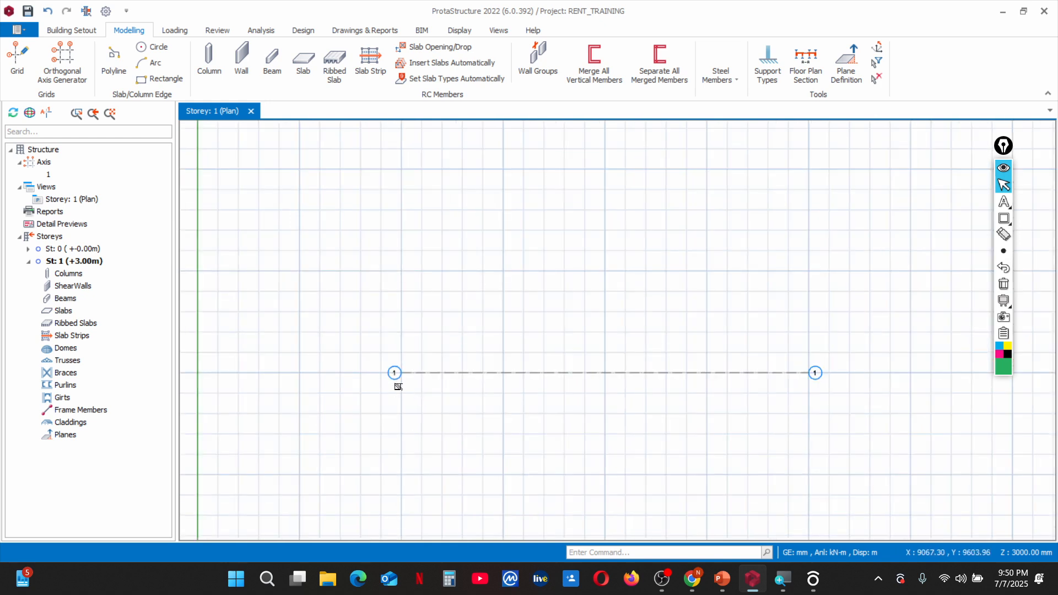
pyautogui.scroll(2, 399, 386)
pyautogui.scroll(-1, 402, 355)
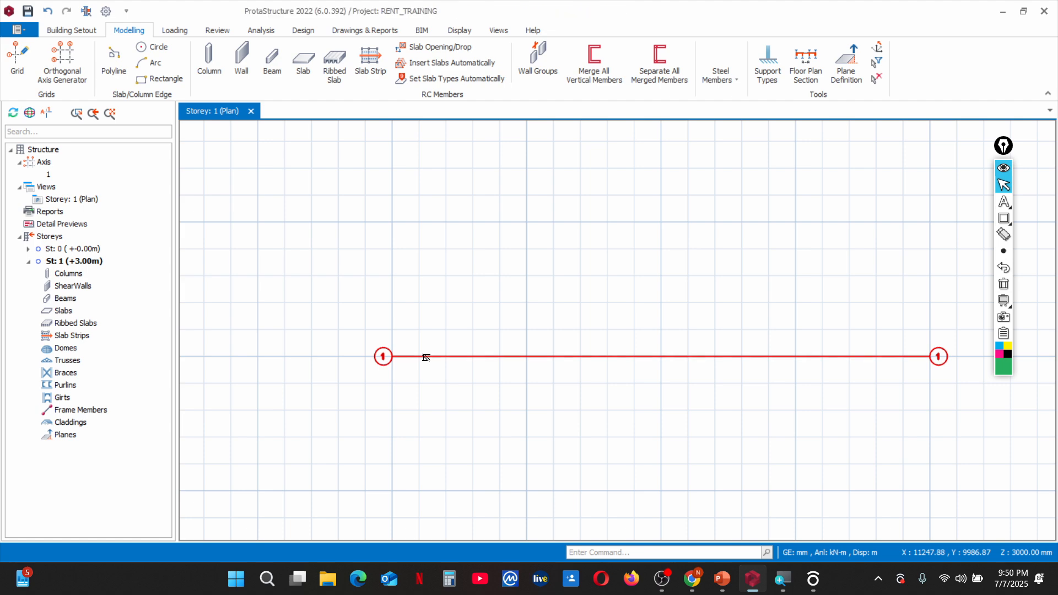
pyautogui.click(426, 357)
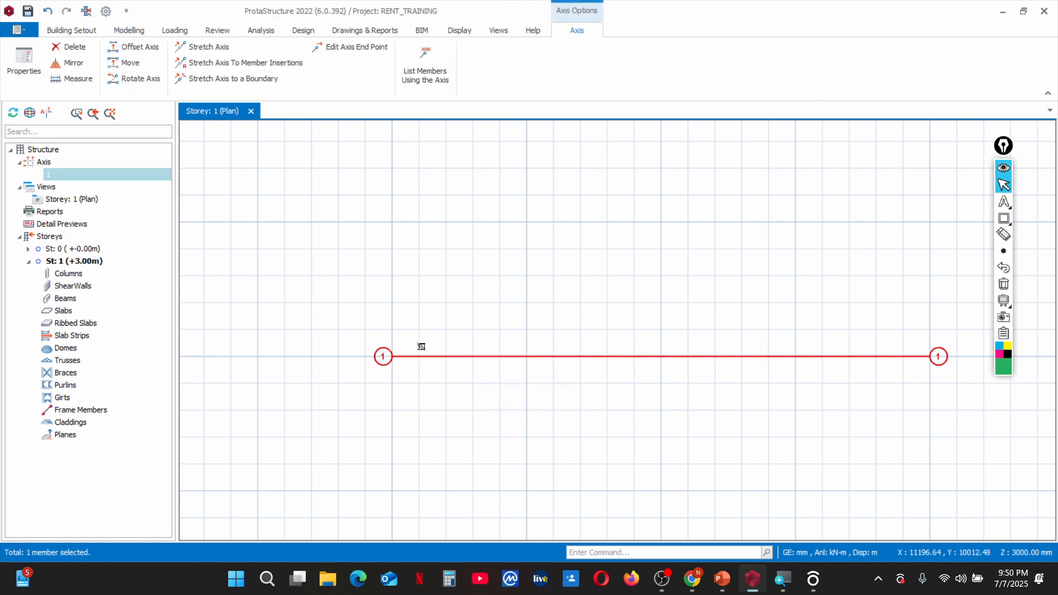
pyautogui.rightClick(381, 198)
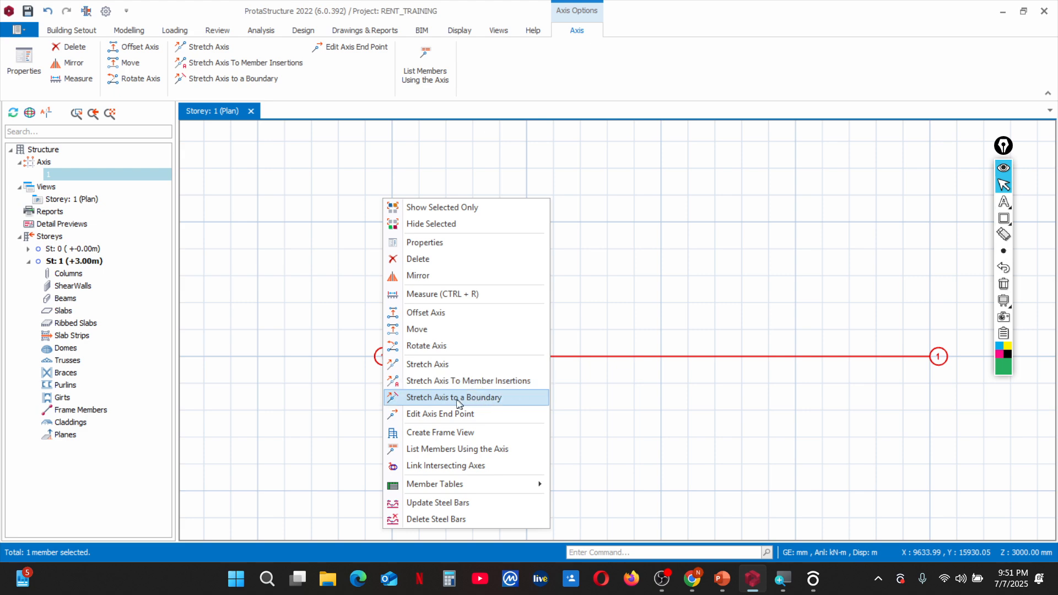
pyautogui.click(291, 154)
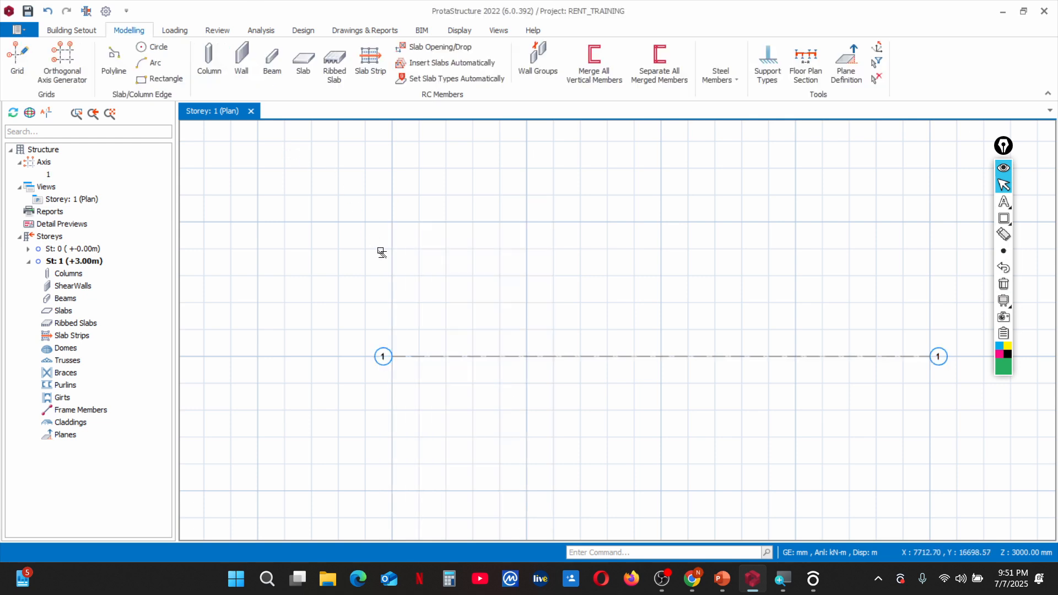
# Examine horizontal axis 1, its end label circles, its position relative to the plan origin, and its length, angle and end coordinates
pyautogui.click(430, 356)
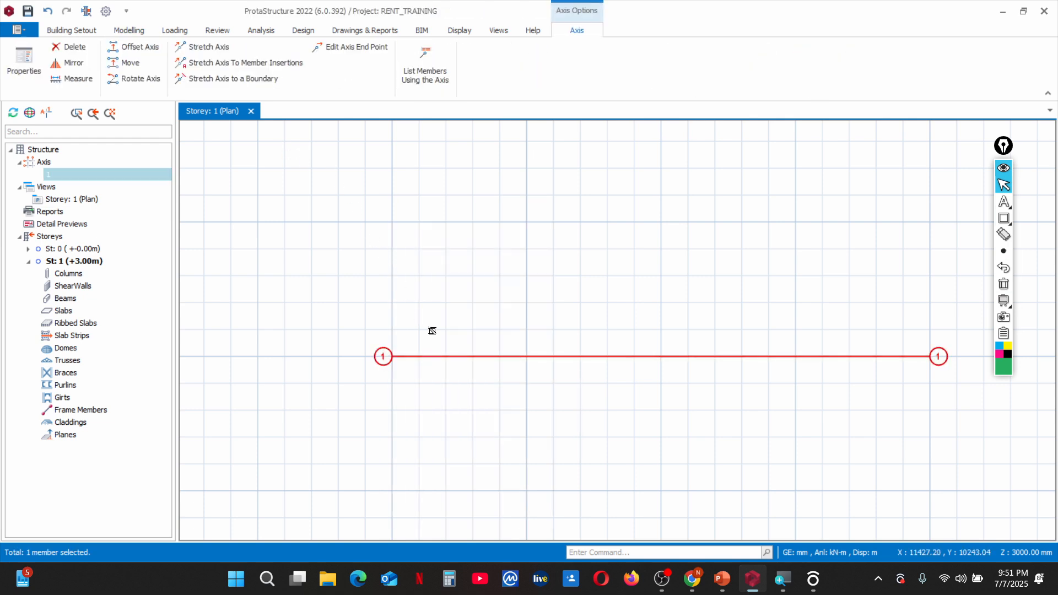
pyautogui.scroll(-2, 354, 205)
pyautogui.scroll(2, 418, 321)
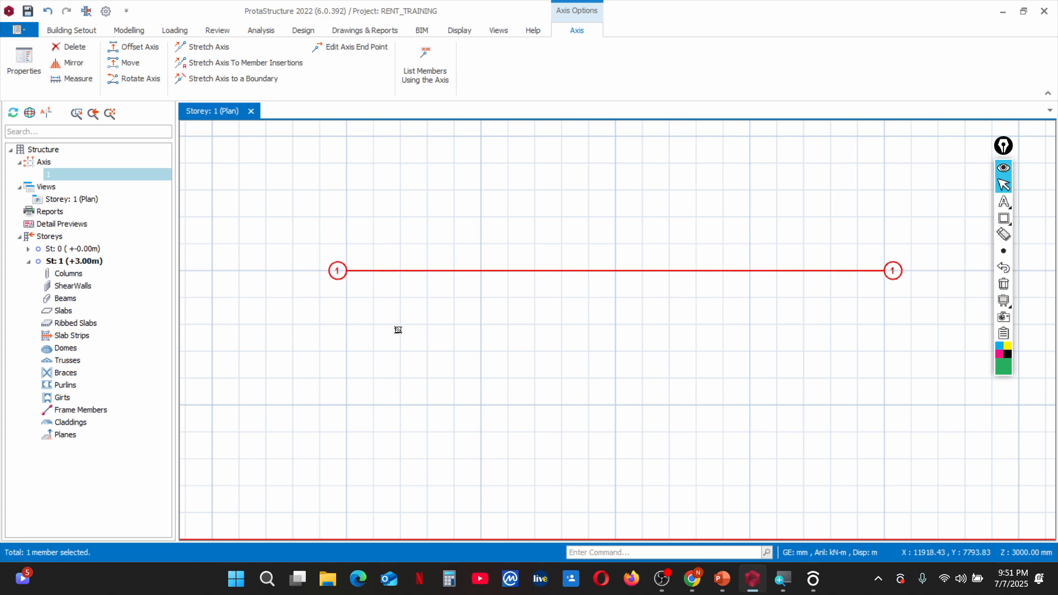
pyautogui.scroll(1, 398, 329)
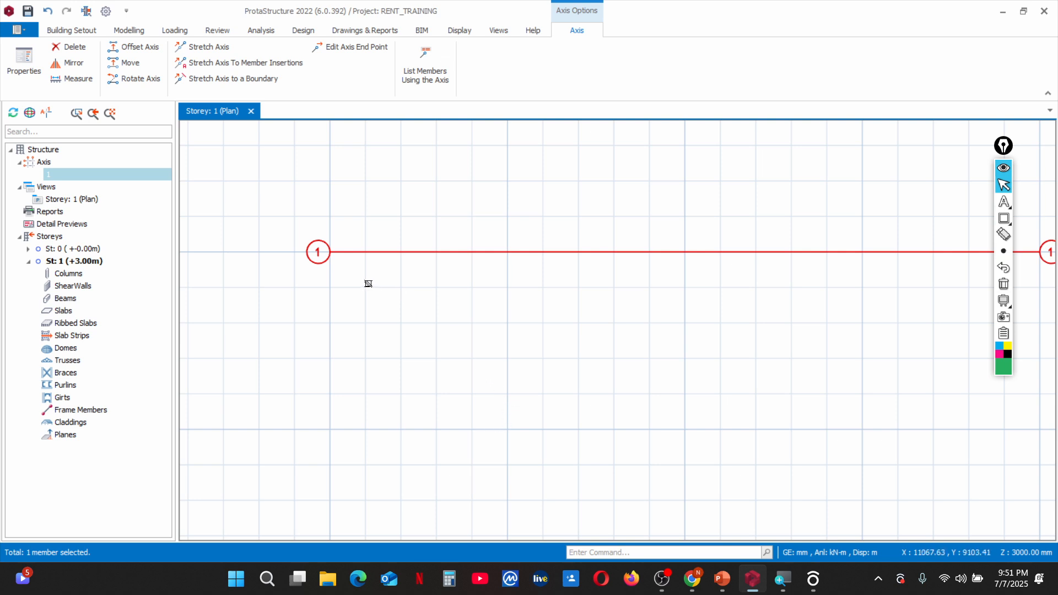
pyautogui.scroll(-4, 370, 284)
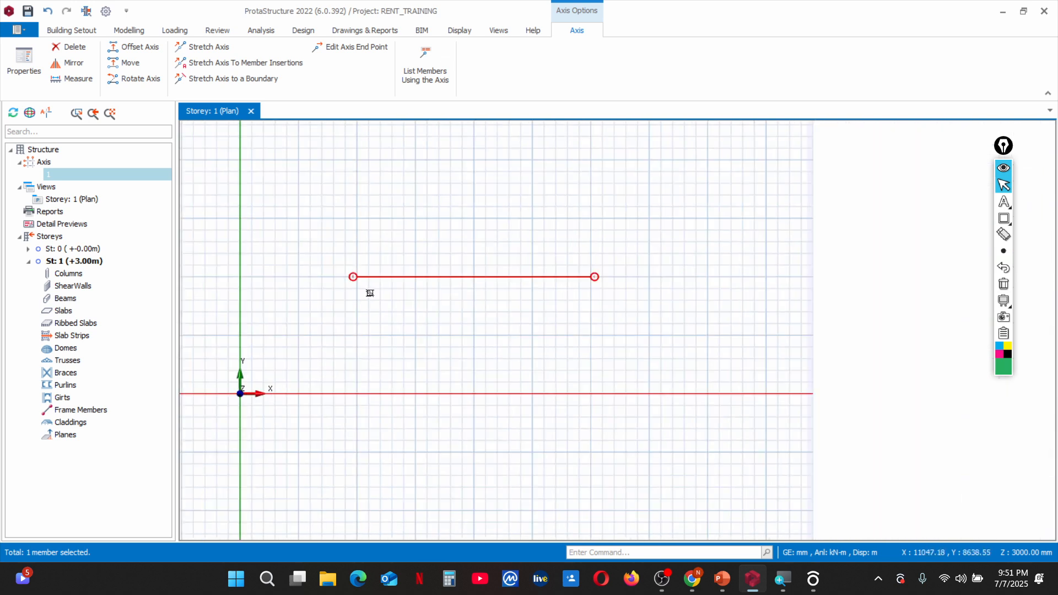
pyautogui.scroll(3, 366, 287)
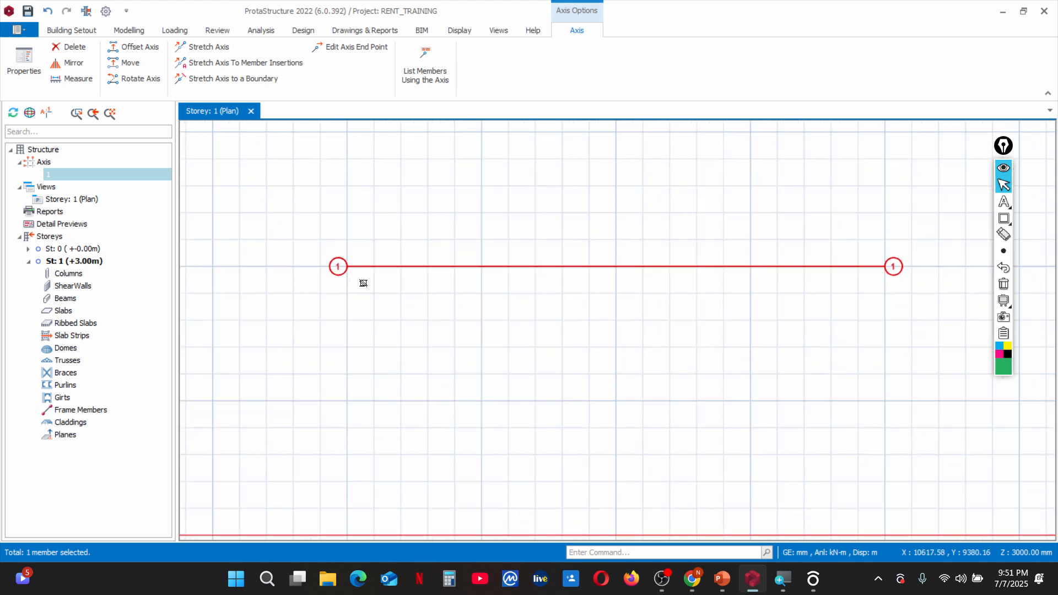
pyautogui.scroll(-1, 364, 284)
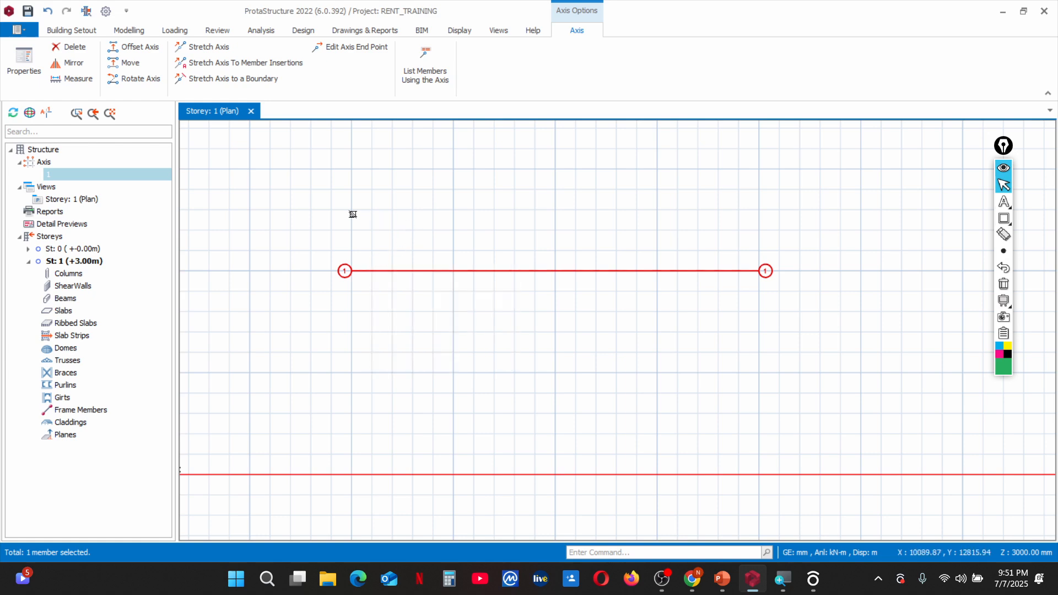
pyautogui.scroll(3, 357, 235)
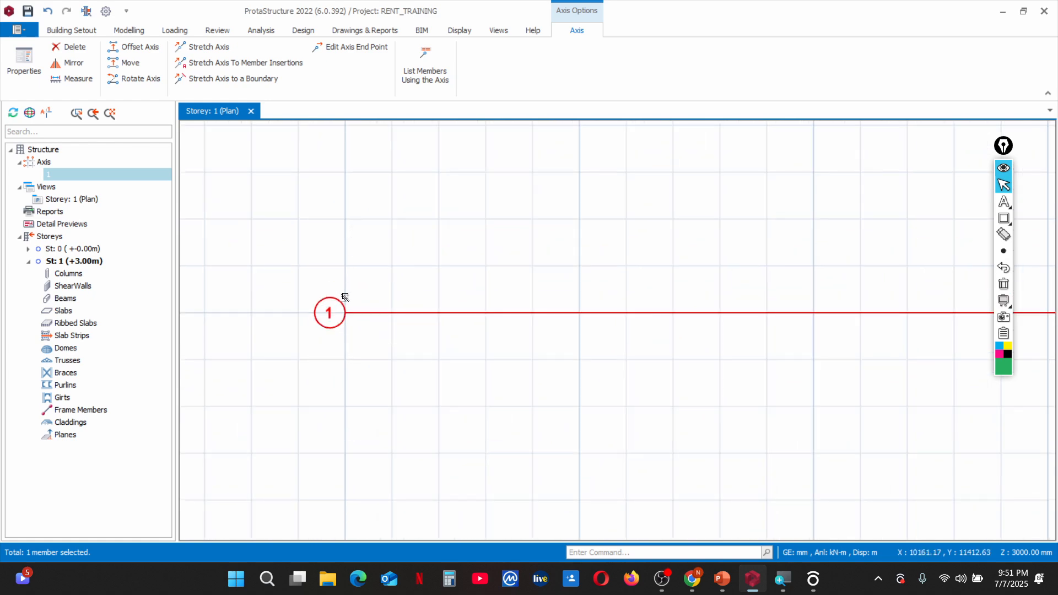
pyautogui.scroll(-3, 345, 298)
pyautogui.press('Escape')
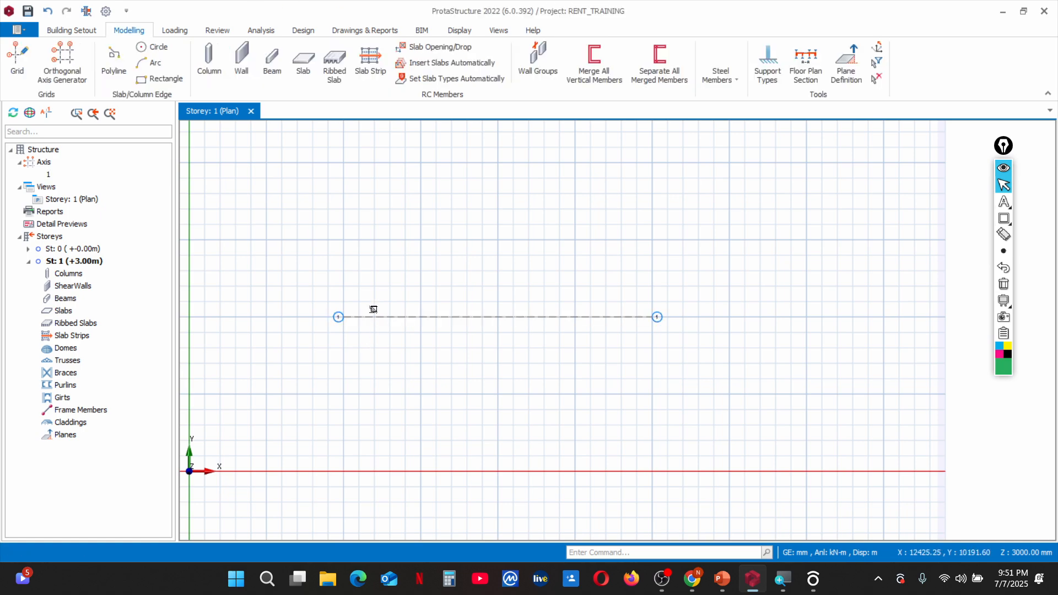
pyautogui.click(371, 316)
pyautogui.scroll(-3, 516, 326)
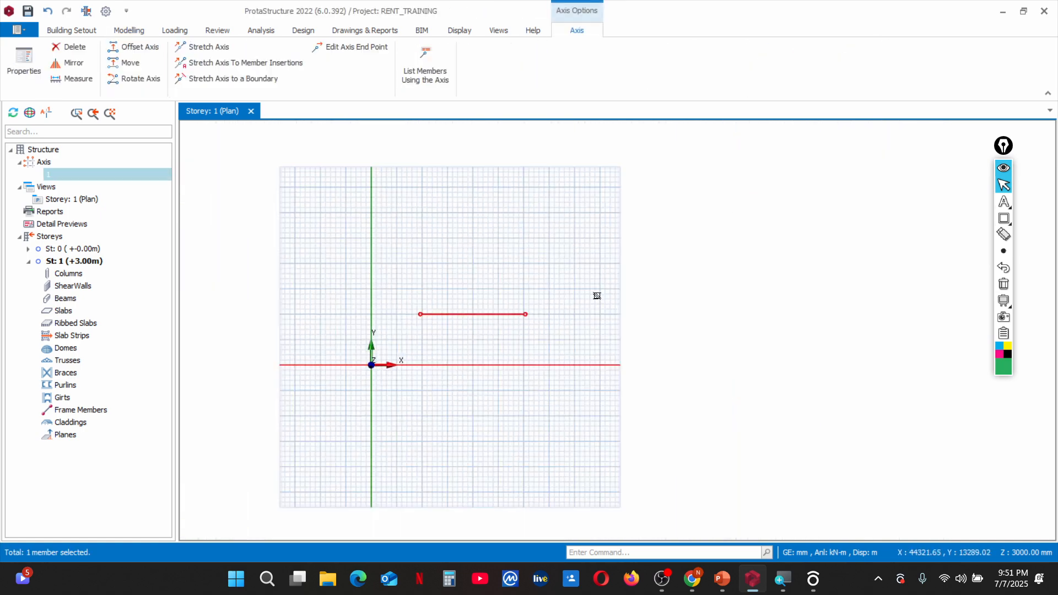
pyautogui.scroll(2, 597, 292)
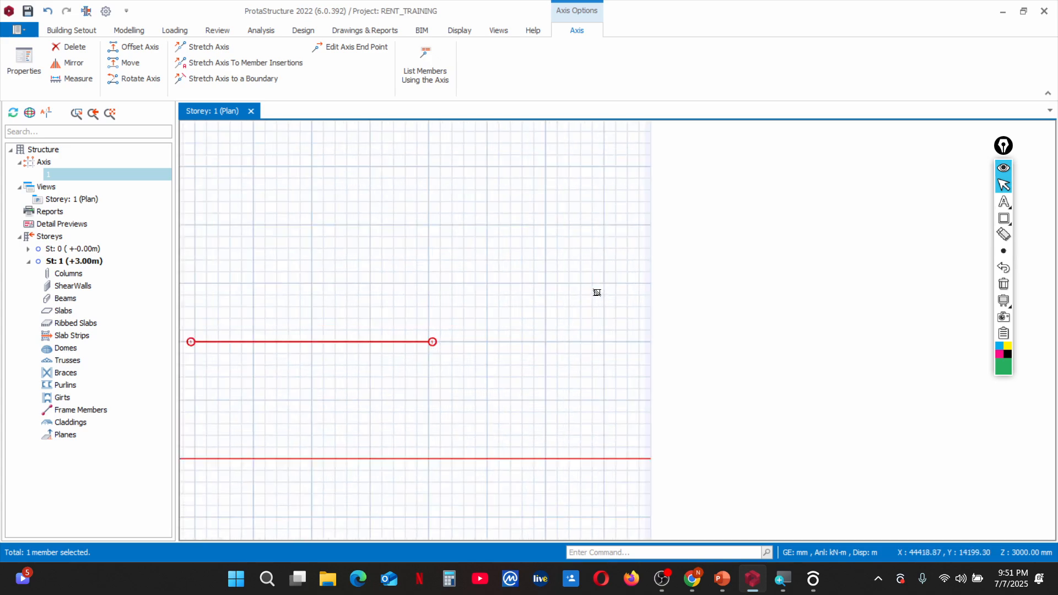
pyautogui.scroll(-2, 588, 299)
pyautogui.scroll(3, 438, 303)
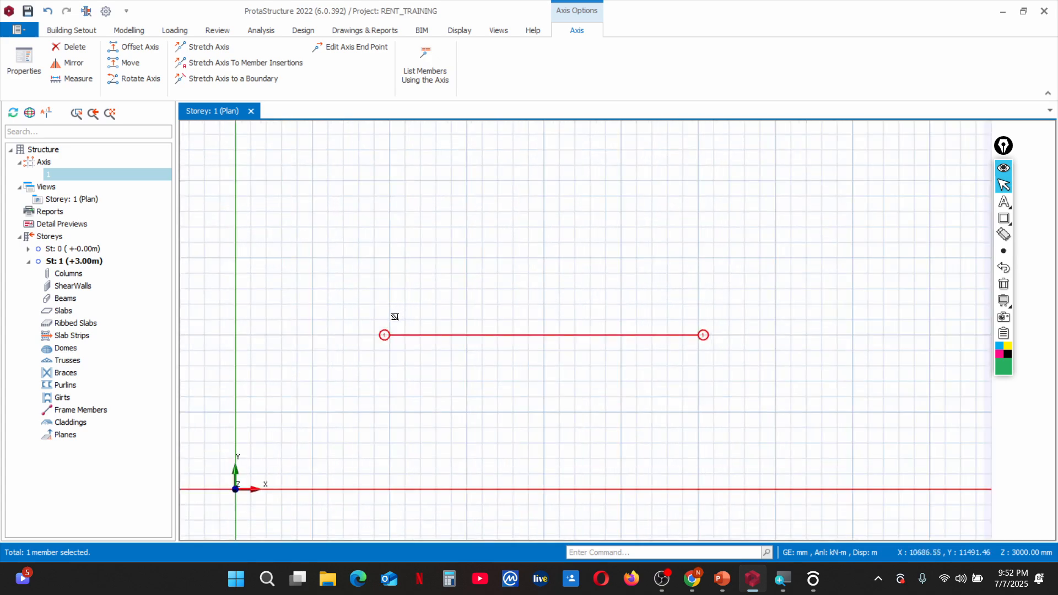
pyautogui.scroll(-2, 457, 303)
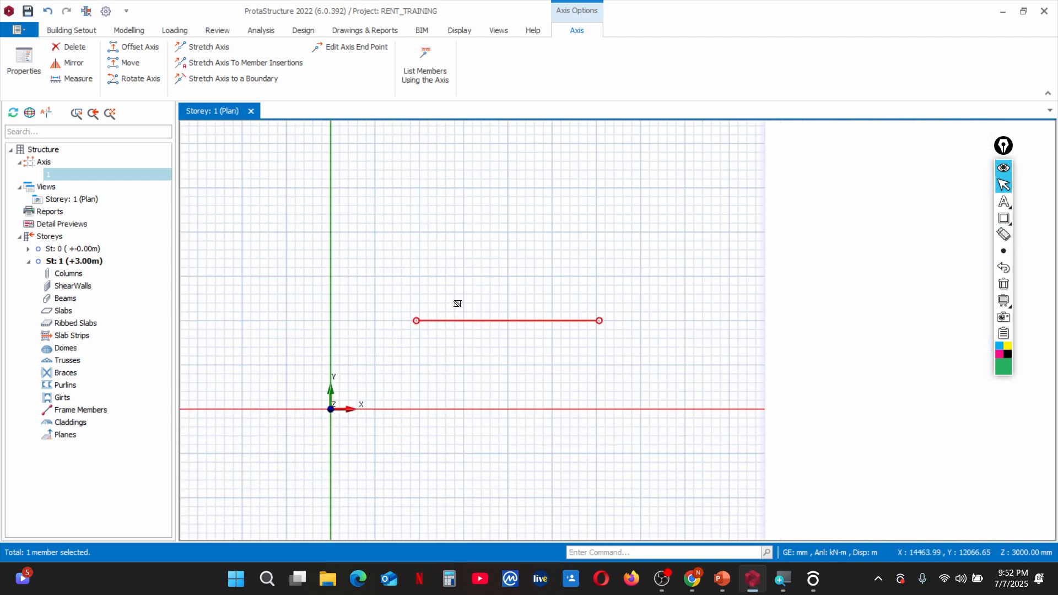
pyautogui.scroll(3, 428, 321)
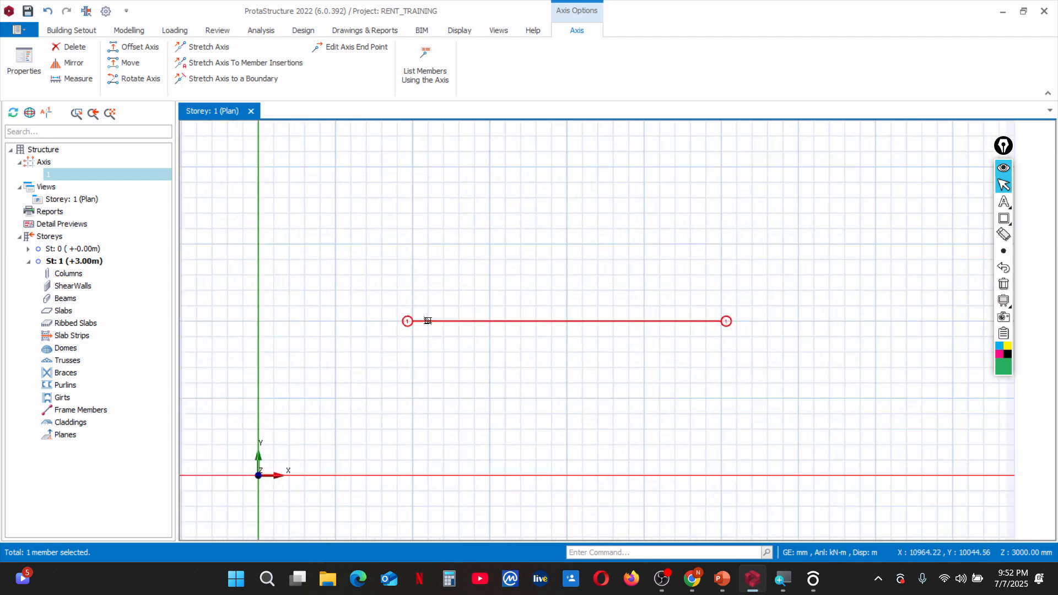
pyautogui.moveTo(425, 324)
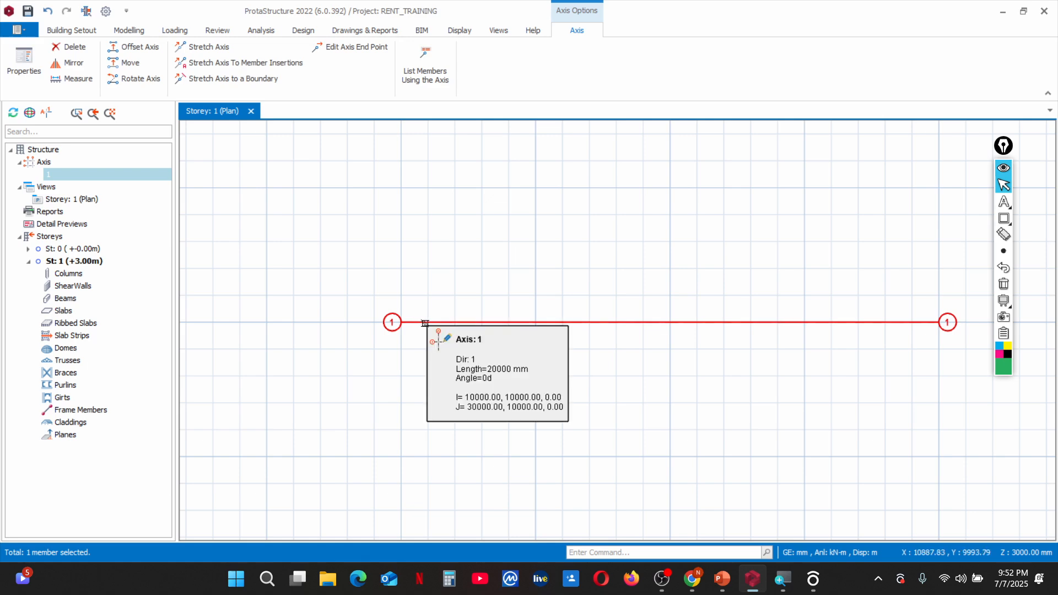
pyautogui.scroll(-2, 423, 325)
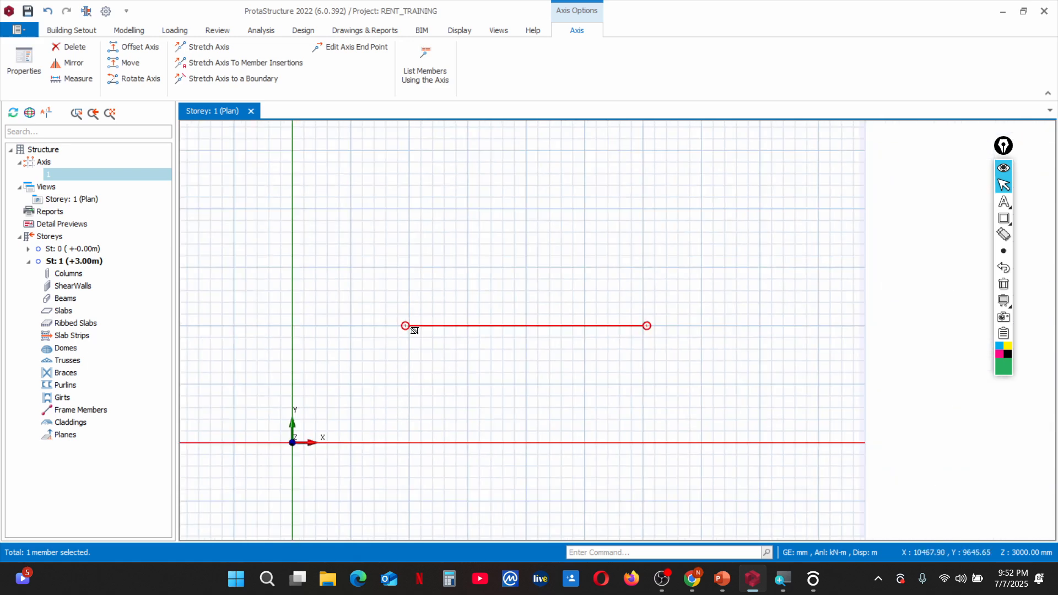
pyautogui.scroll(3, 421, 326)
pyautogui.scroll(-3, 384, 324)
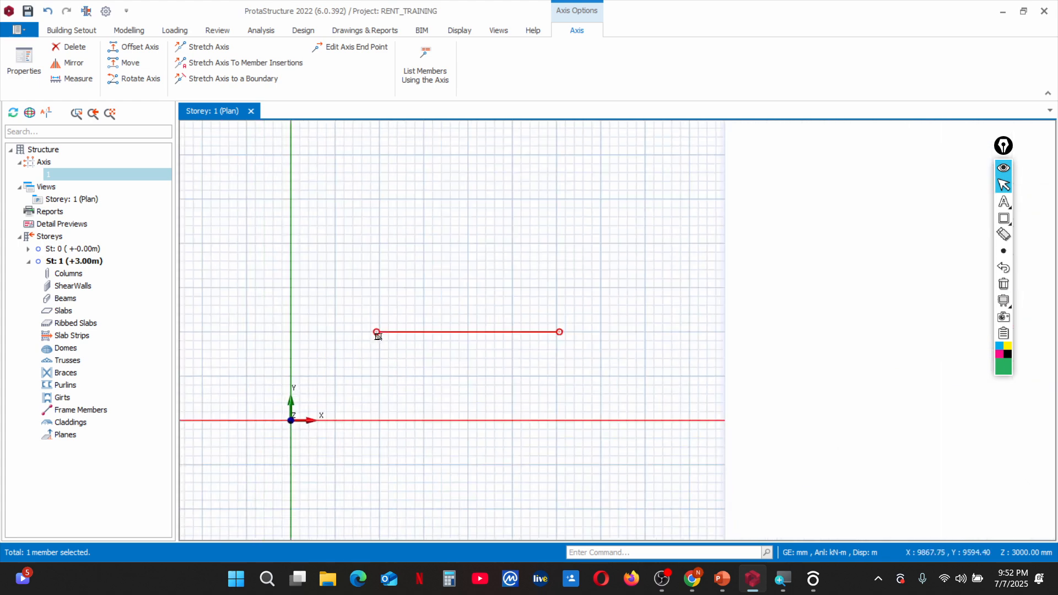
pyautogui.scroll(3, 384, 318)
pyautogui.scroll(-3, 381, 325)
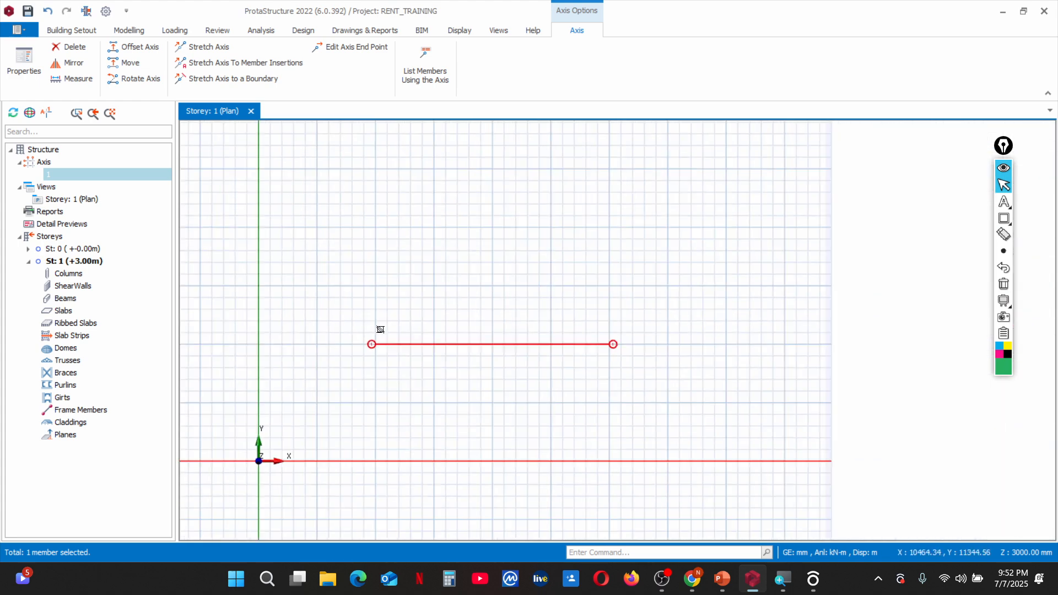
# Delete the selected horizontal axis 1 from the plan
pyautogui.scroll(-2, 396, 331)
pyautogui.scroll(4, 402, 336)
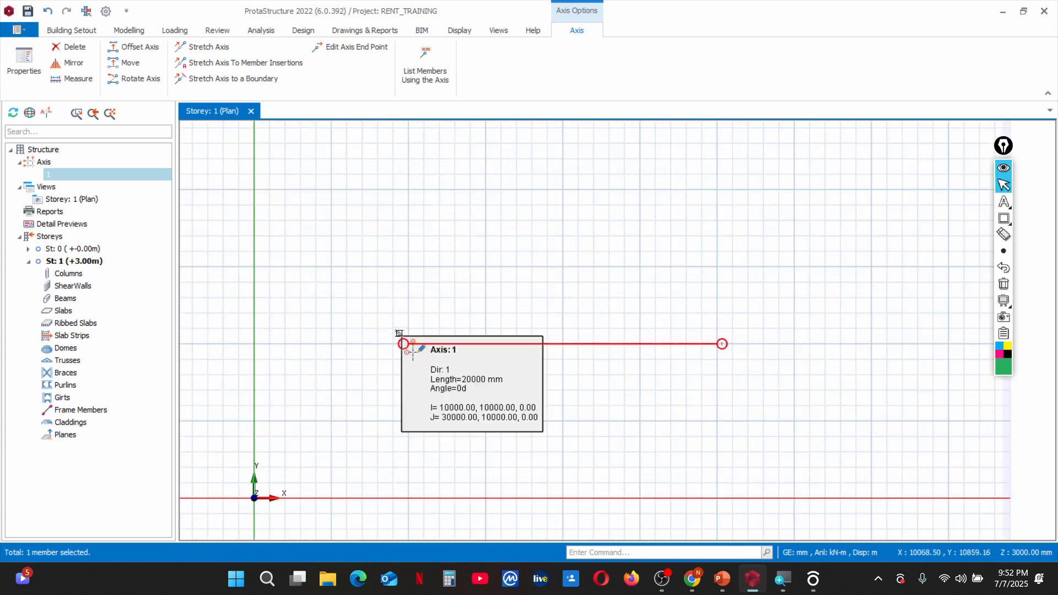
pyautogui.press('Delete')
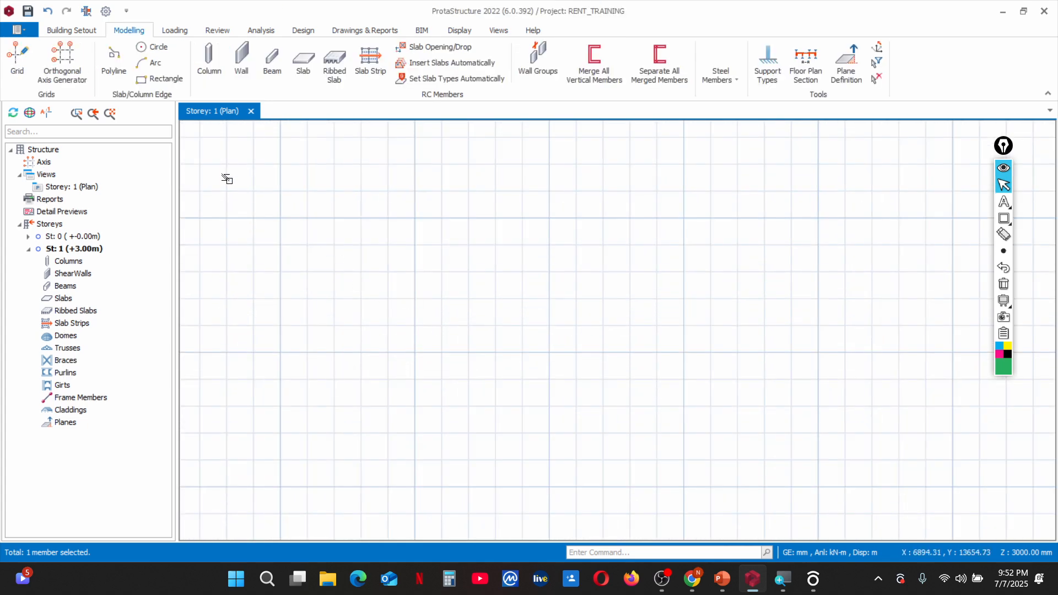
# Draw a horizontal grid axis labelled A with direction 1, about 23400 mm long, from near X 5000, Y 10000 in the +X direction
pyautogui.click(25, 72)
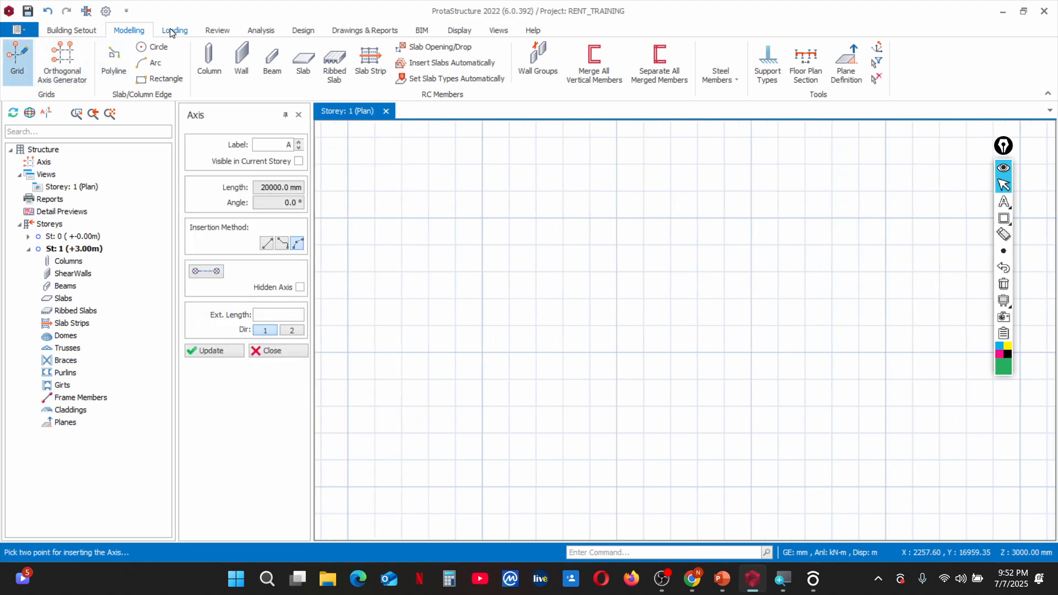
pyautogui.scroll(-3, 456, 305)
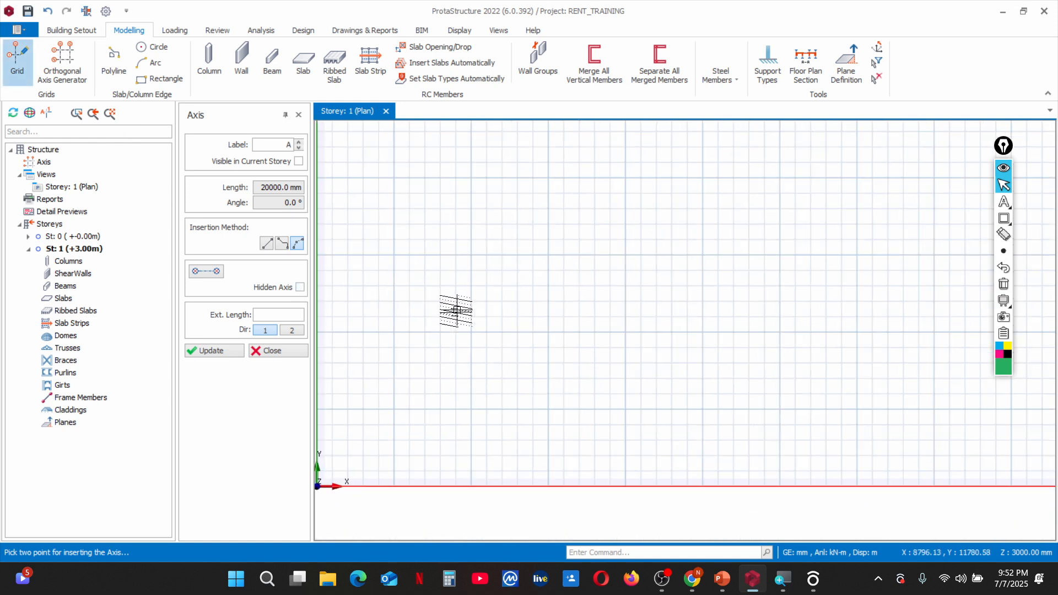
pyautogui.click(392, 332)
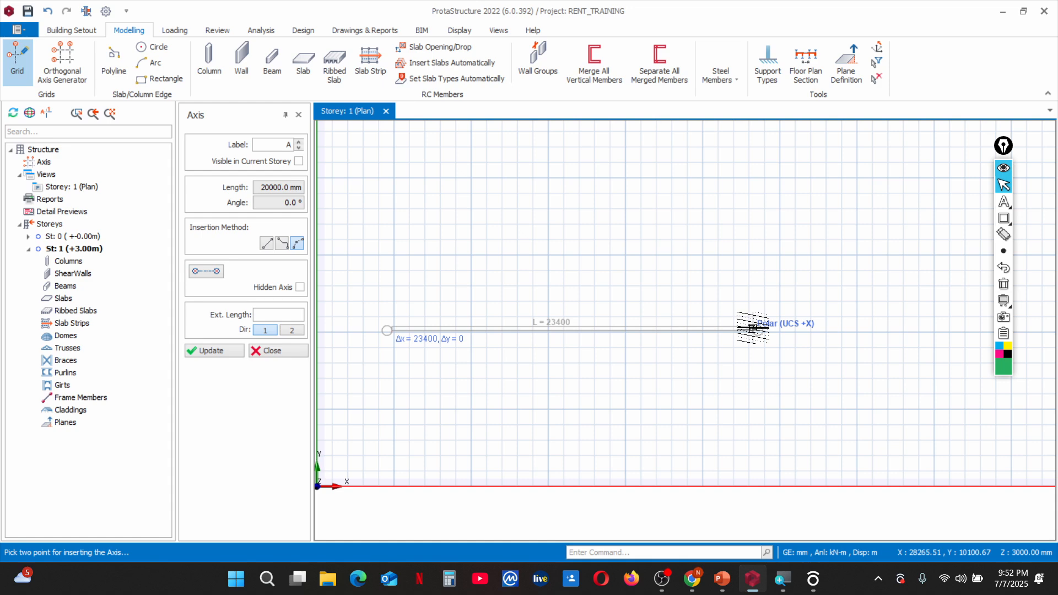
pyautogui.click(757, 331)
# Examine new axis A, checking how its start point and label circle sit relative to the nearby background grid intersection
pyautogui.scroll(2, 385, 338)
pyautogui.scroll(-2, 484, 331)
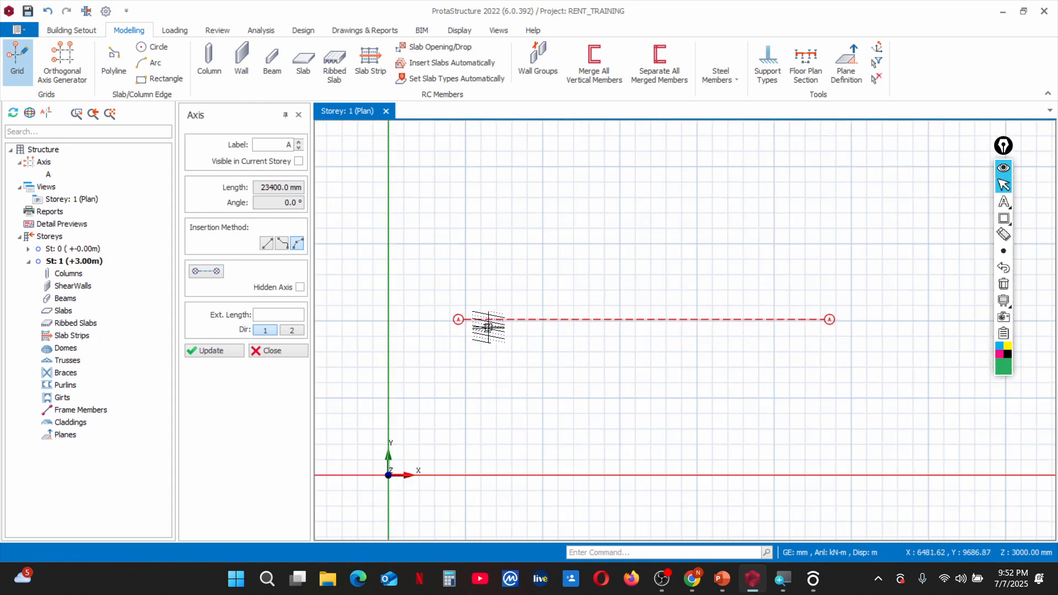
pyautogui.scroll(3, 531, 334)
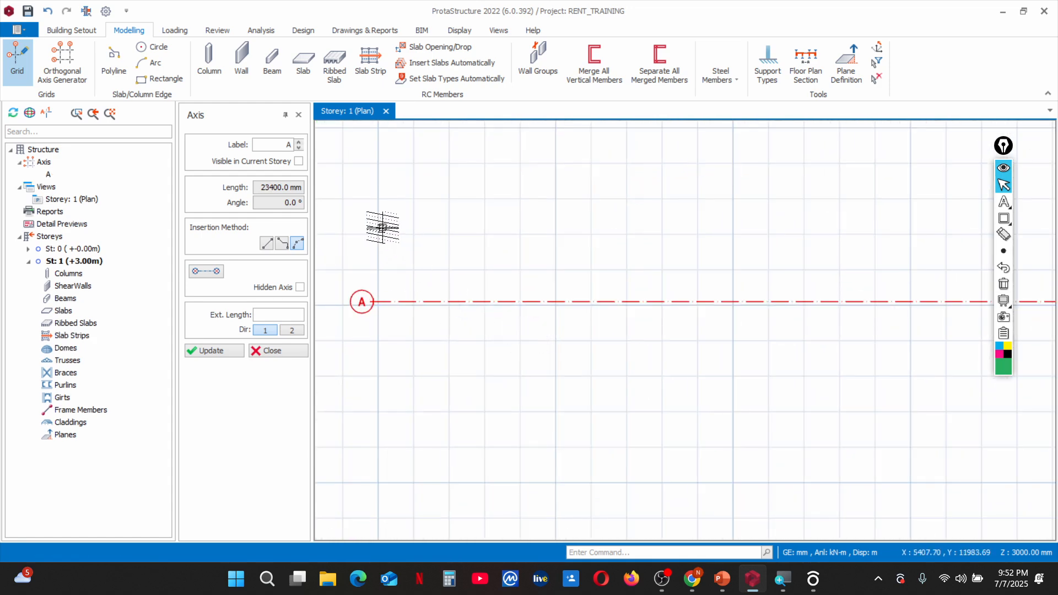
pyautogui.scroll(-2, 377, 253)
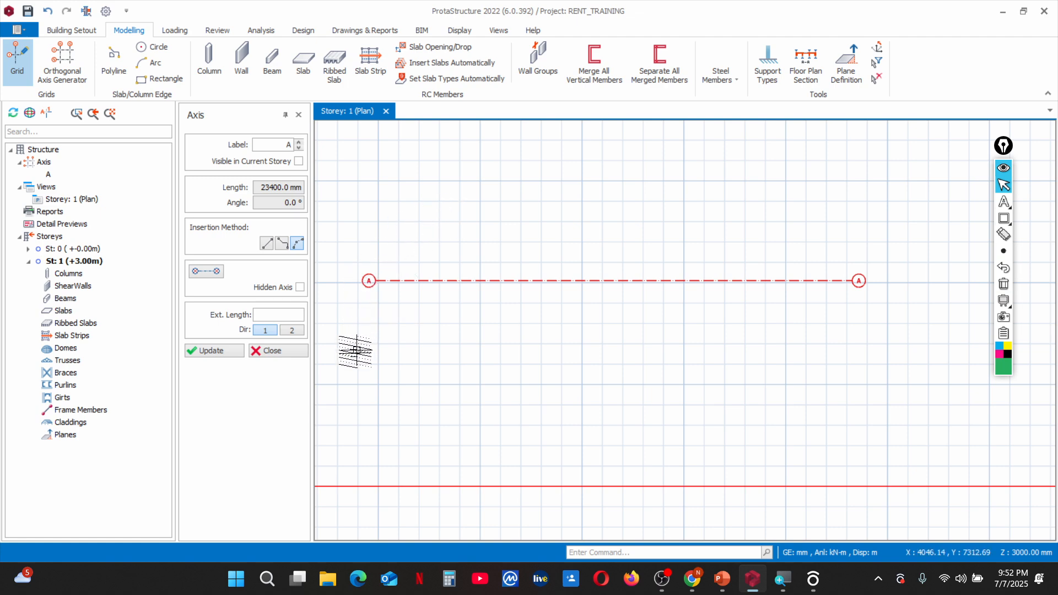
pyautogui.scroll(-2, 485, 432)
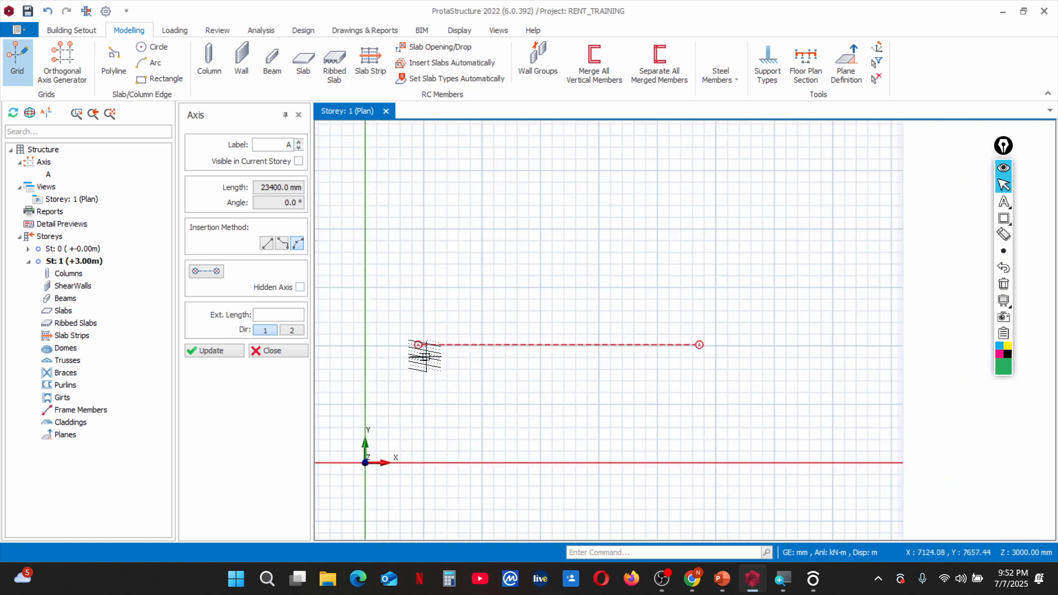
pyautogui.scroll(3, 421, 352)
pyautogui.scroll(-3, 419, 346)
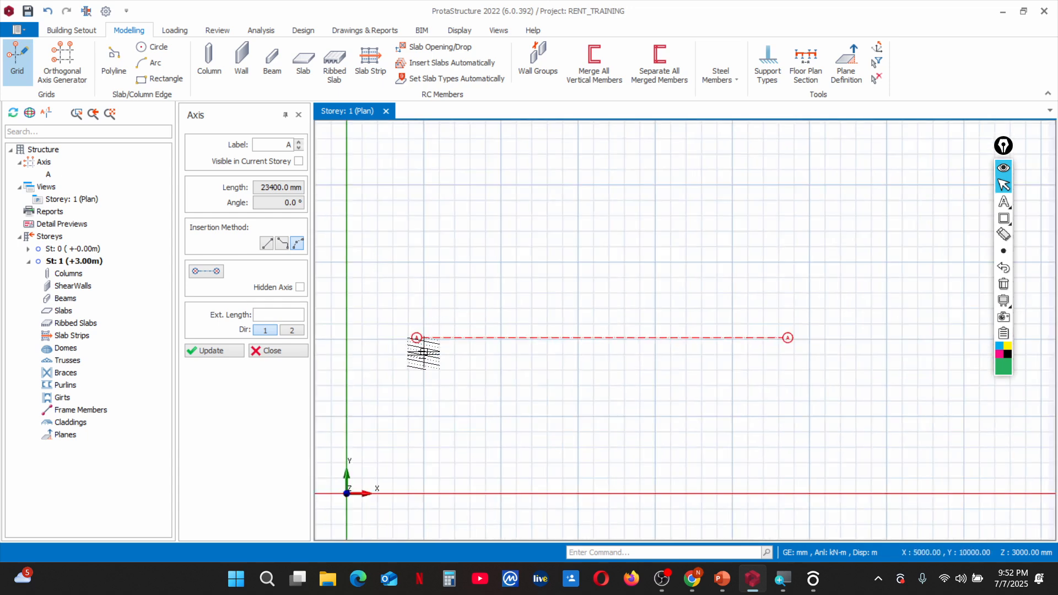
pyautogui.scroll(3, 418, 344)
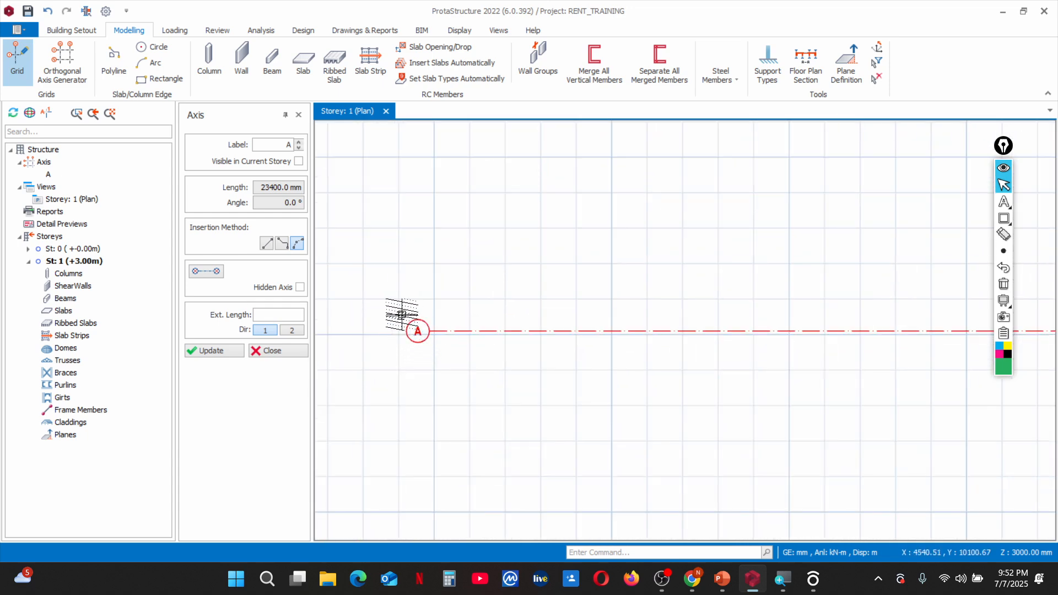
pyautogui.scroll(-2, 402, 353)
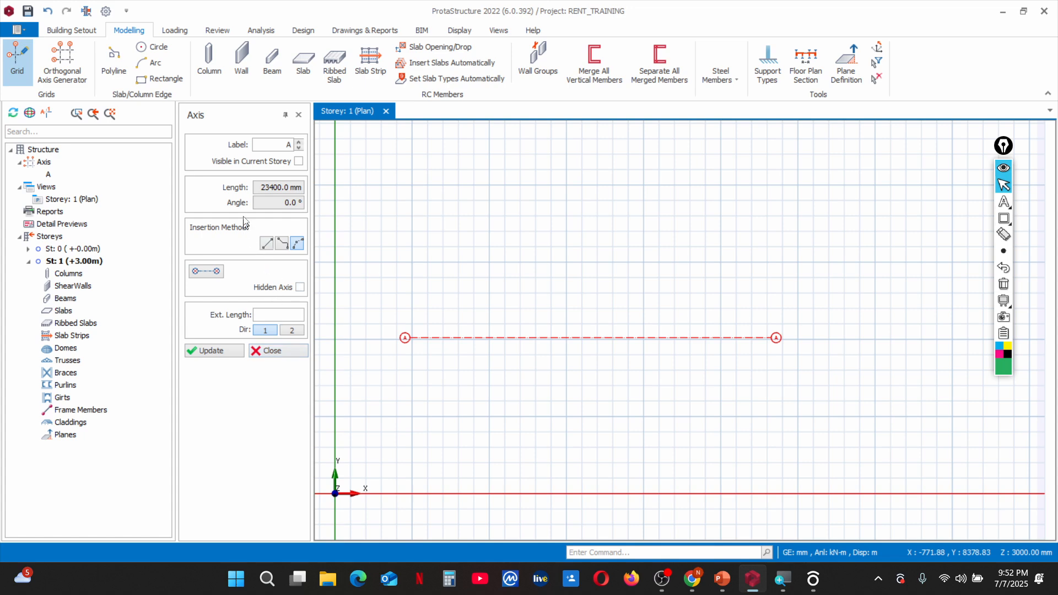
pyautogui.scroll(-1, 367, 259)
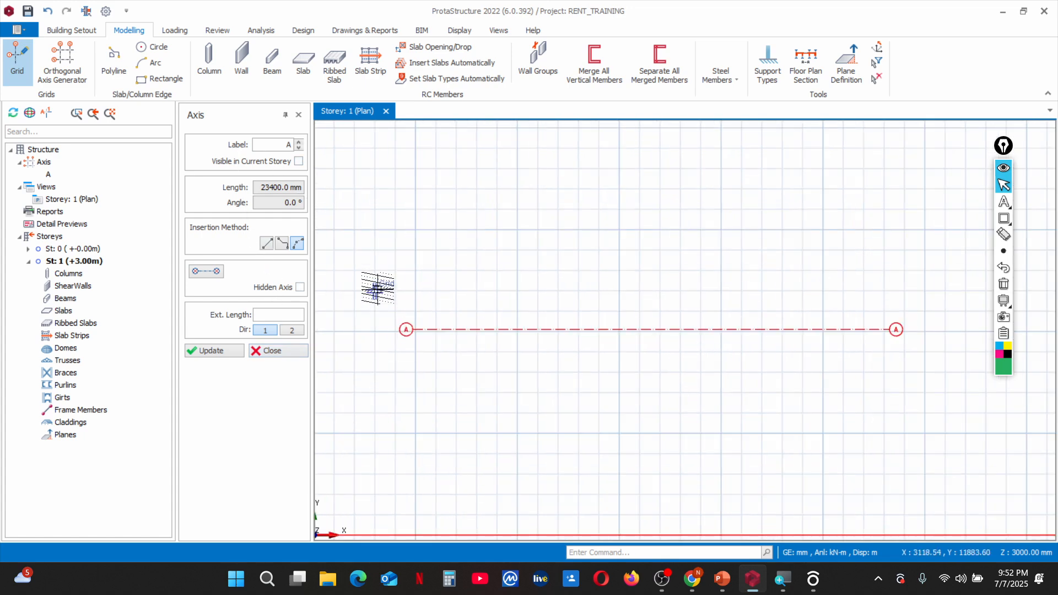
pyautogui.scroll(2, 369, 288)
pyautogui.click(408, 227)
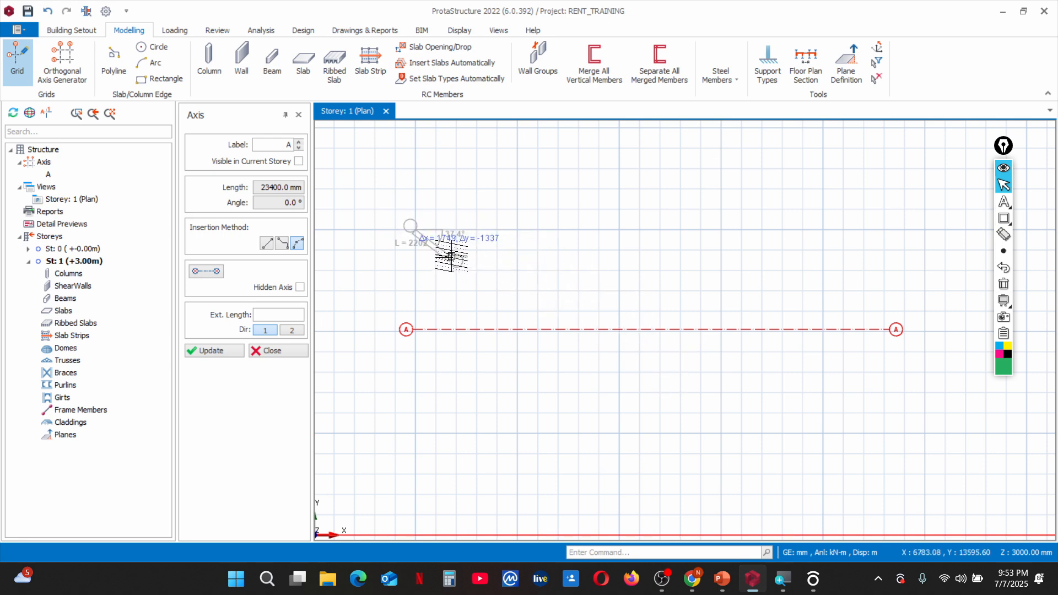
pyautogui.press('Escape')
pyautogui.scroll(-2, 420, 298)
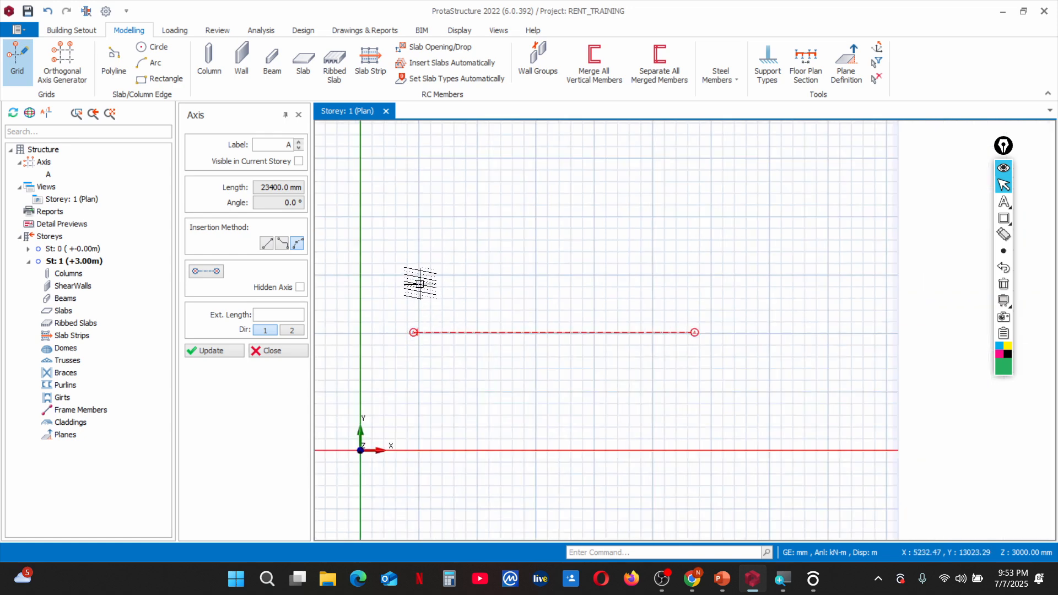
pyautogui.scroll(1, 420, 279)
pyautogui.scroll(1, 418, 276)
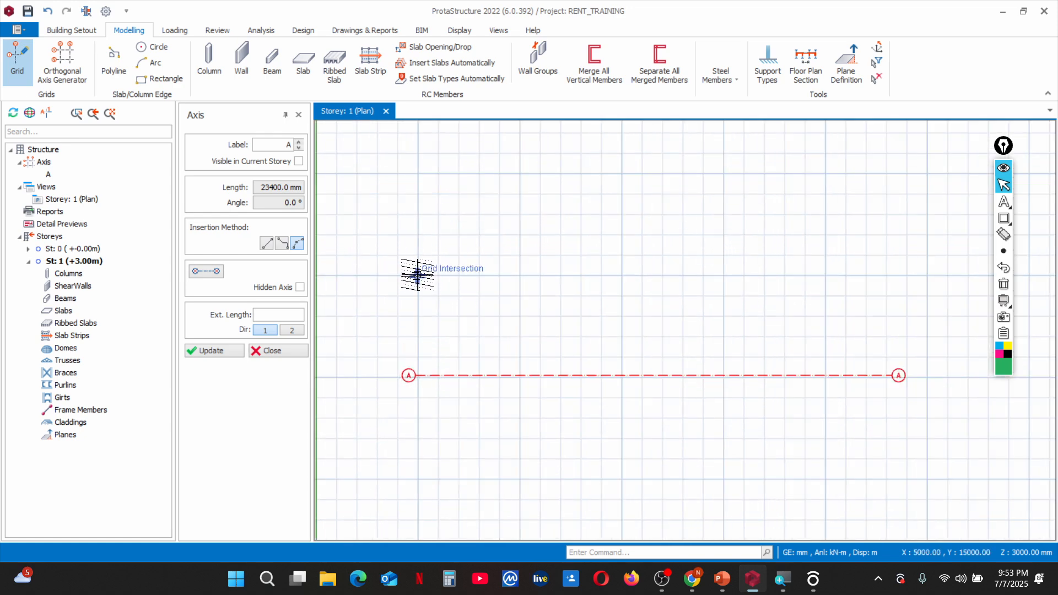
pyautogui.click(417, 275)
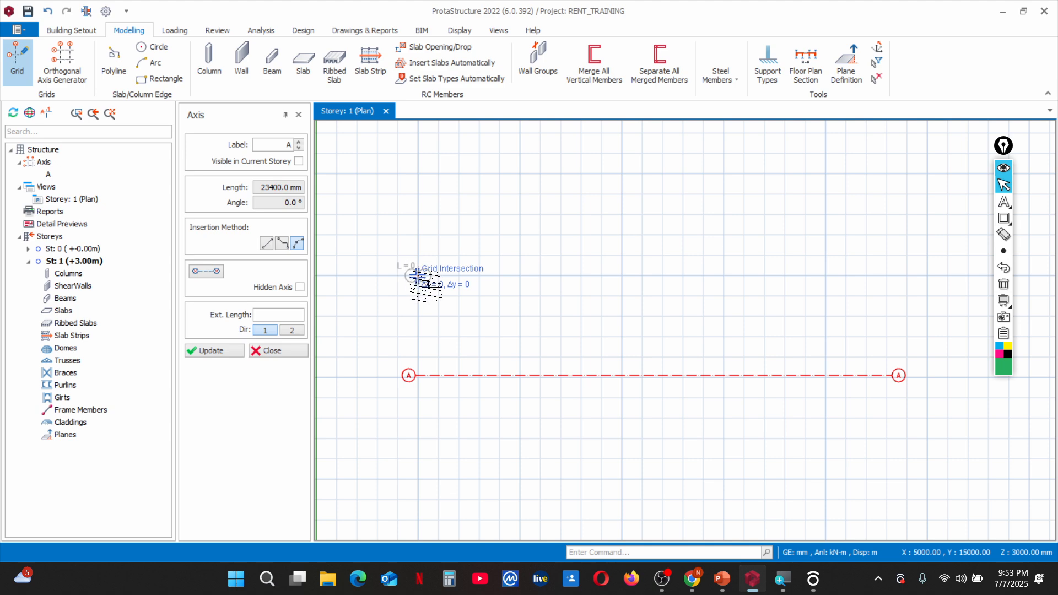
pyautogui.scroll(-2, 457, 292)
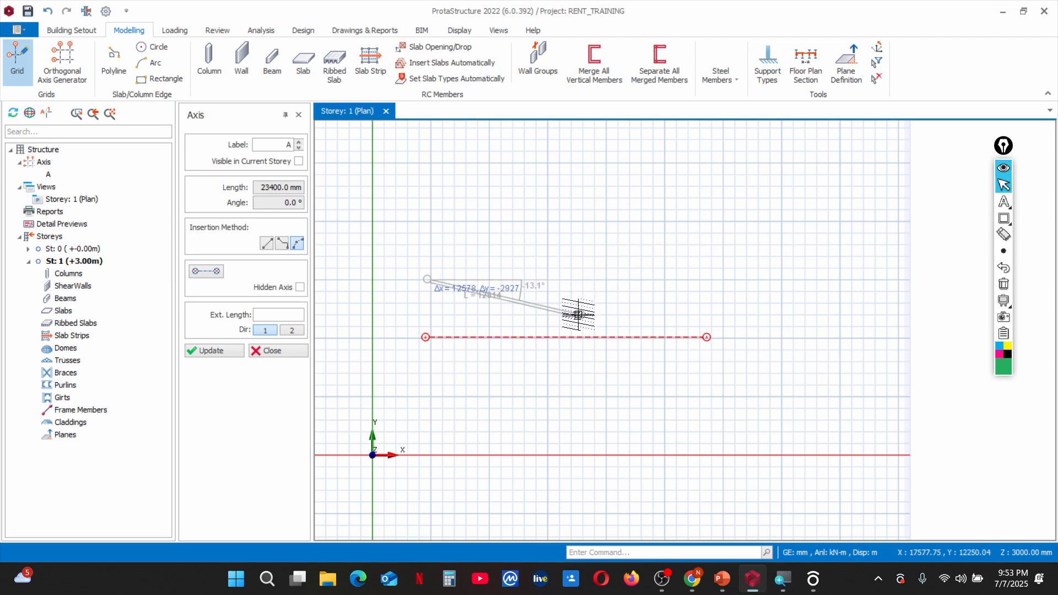
pyautogui.press('Escape')
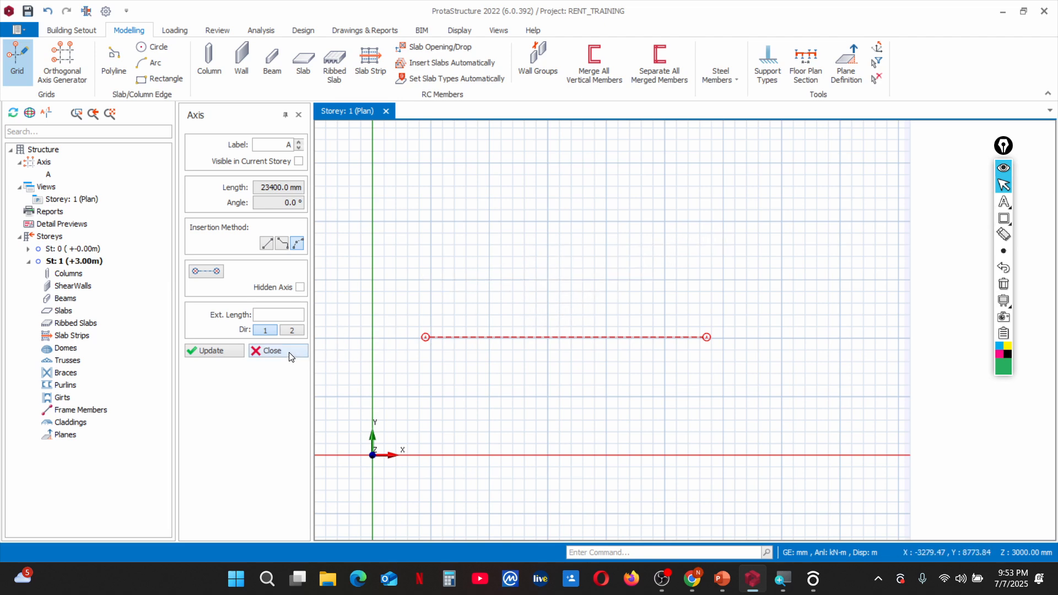
# End the grid axis command and close the empty properties pane beside the Storey 1 plan
pyautogui.click(272, 352)
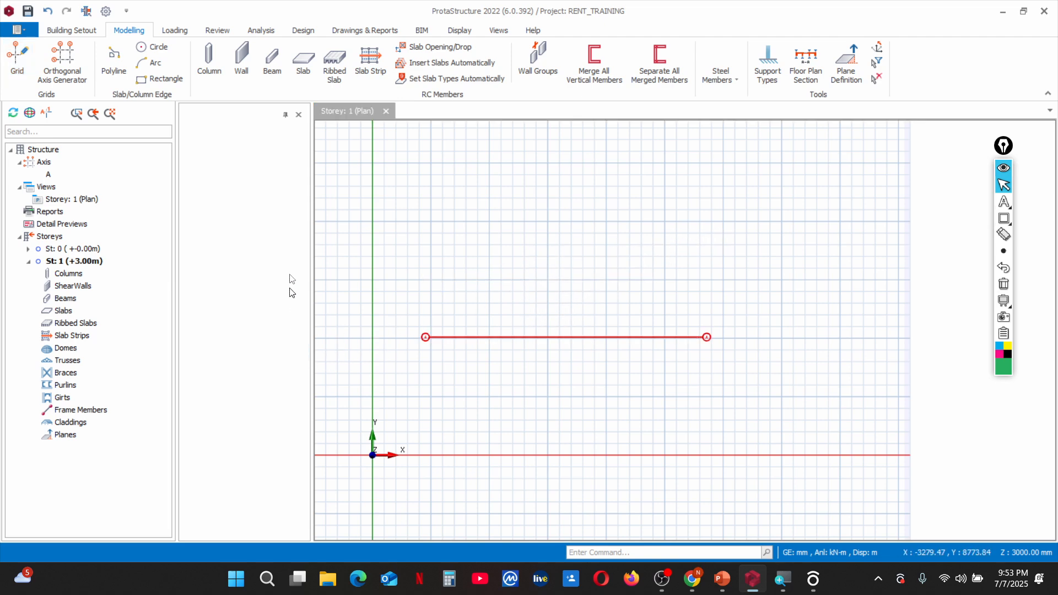
pyautogui.scroll(3, 431, 364)
pyautogui.scroll(-2, 412, 336)
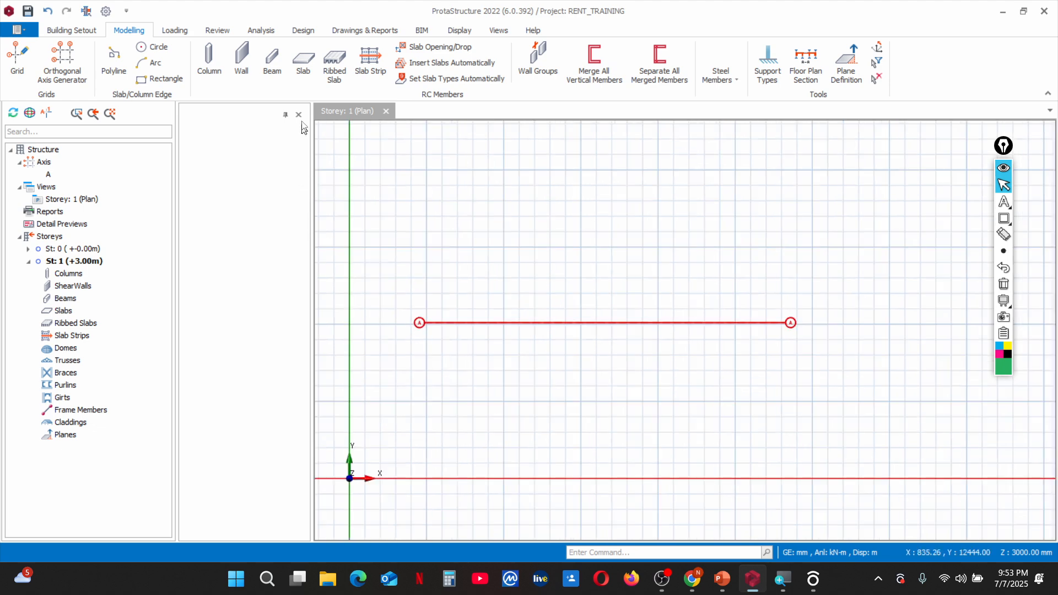
pyautogui.click(299, 114)
pyautogui.scroll(-3, 406, 375)
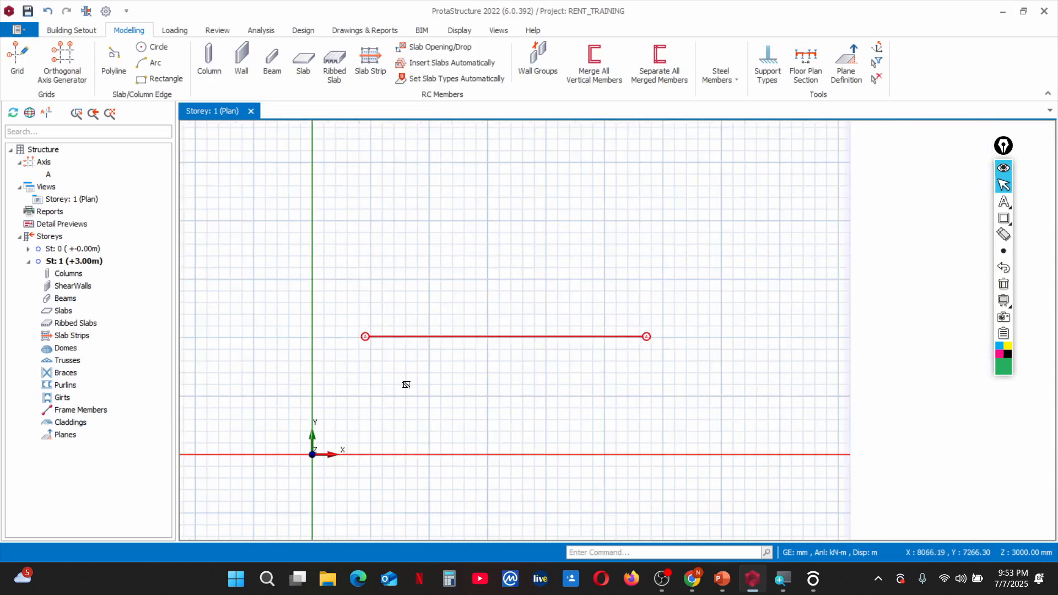
pyautogui.scroll(3, 406, 372)
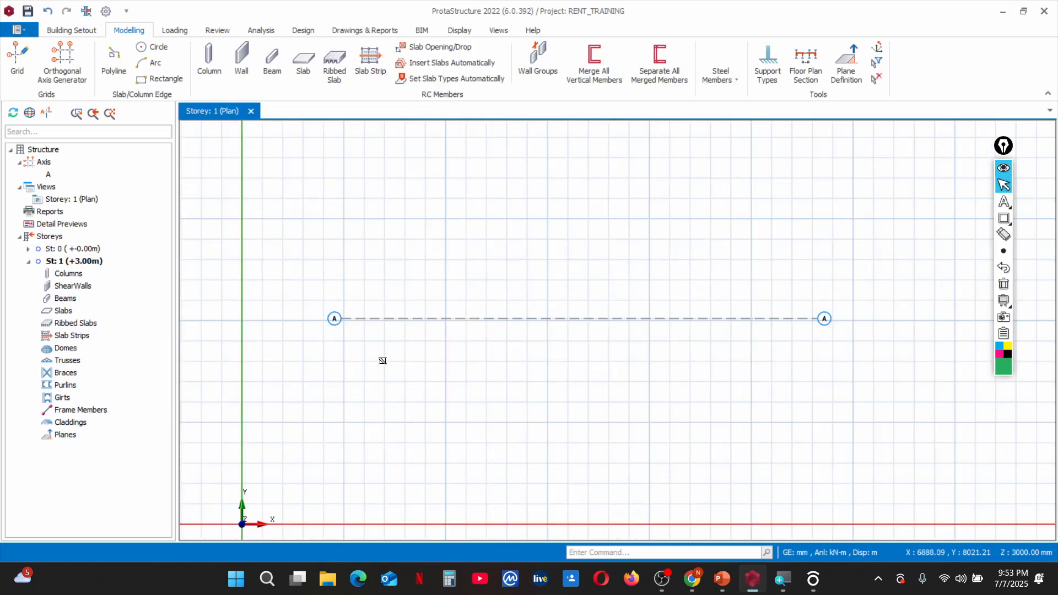
# Offset horizontal axis A by about 1485 mm in the +Y direction to create a parallel axis above it
pyautogui.click(385, 319)
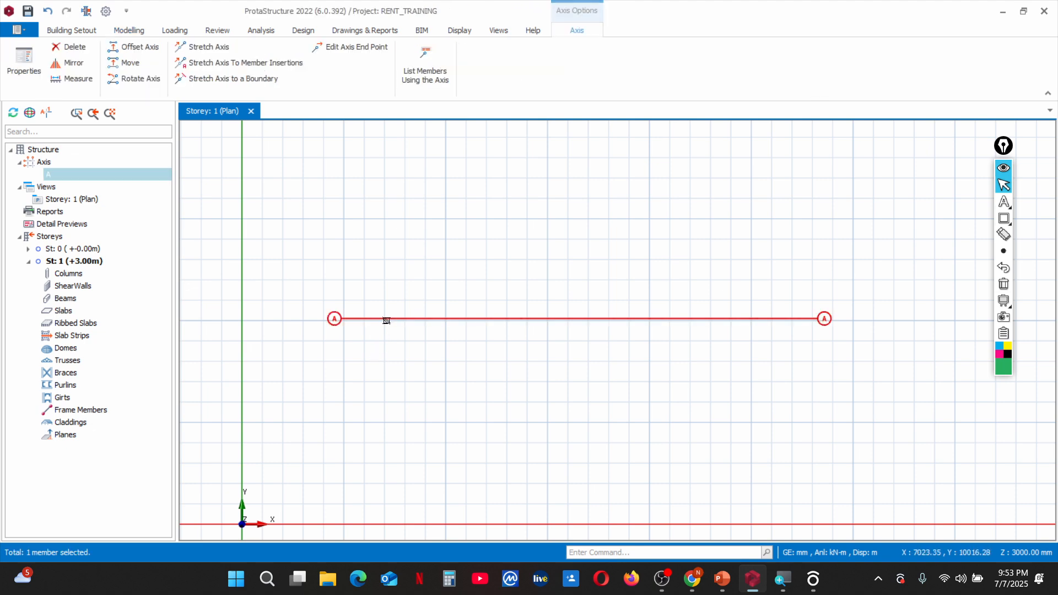
pyautogui.rightClick(406, 286)
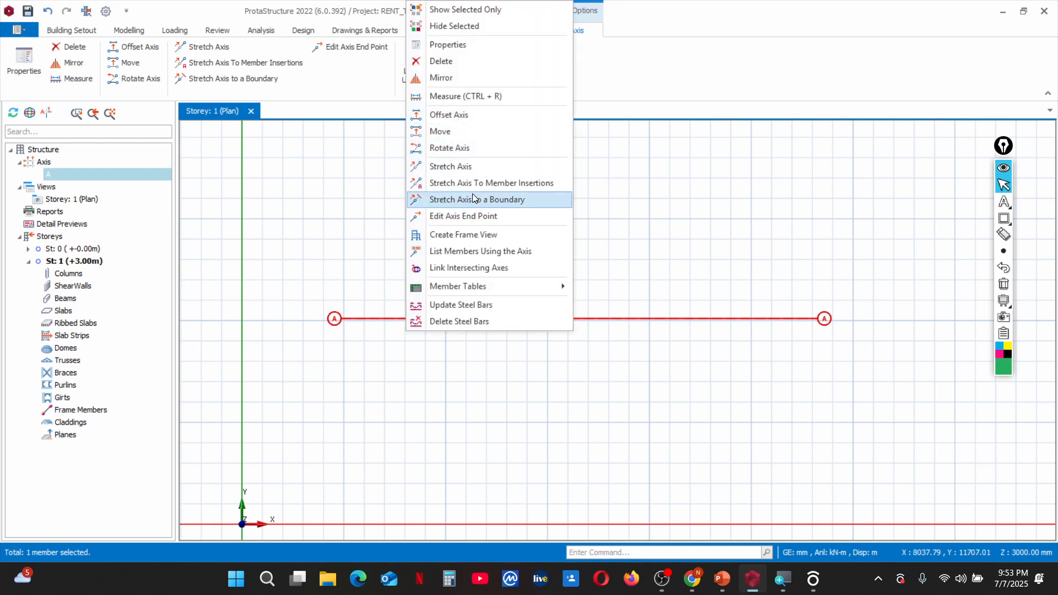
pyautogui.click(390, 174)
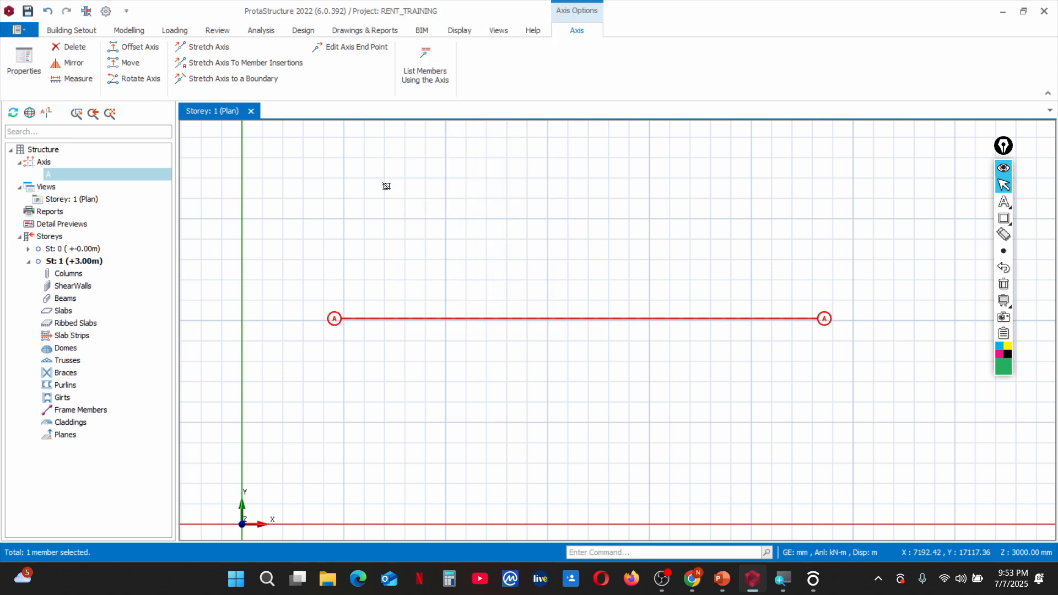
pyautogui.click(390, 319)
pyautogui.click(132, 47)
pyautogui.scroll(-1, 303, 317)
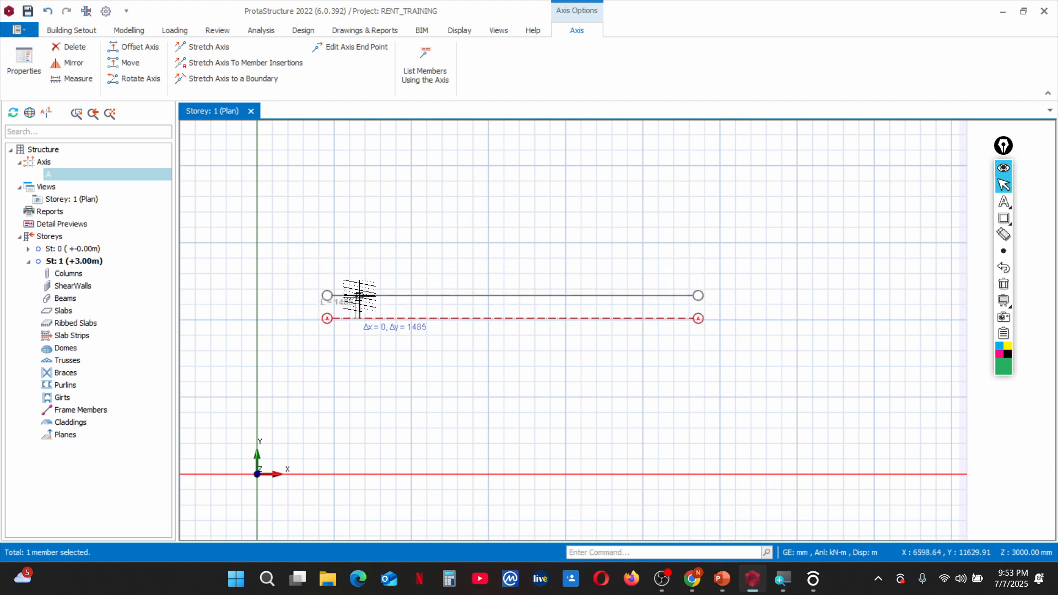
pyautogui.click(358, 296)
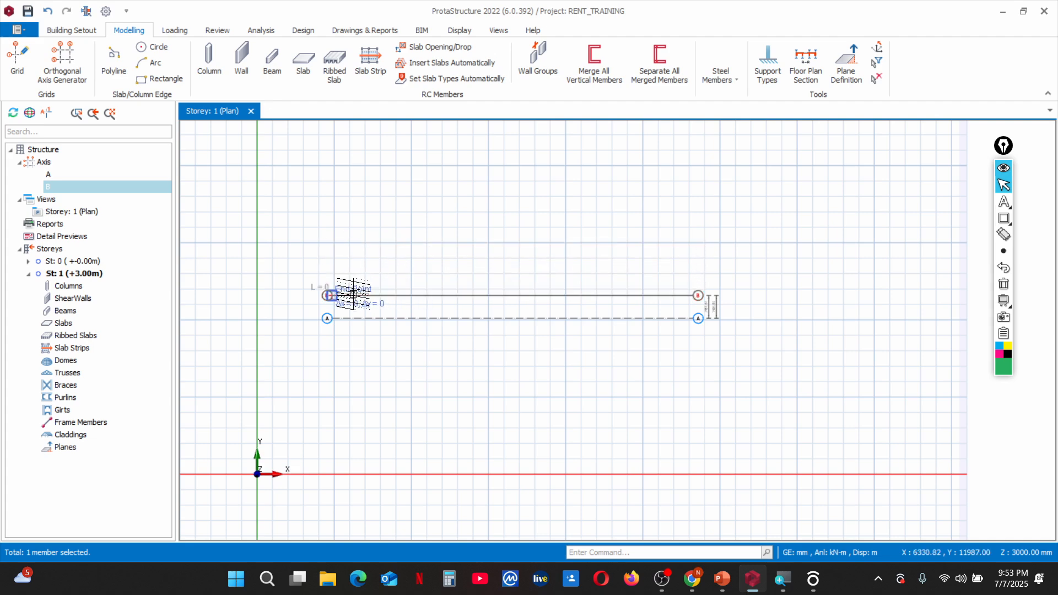
# Offset axis B by exactly 1000 mm in the +Y direction to add another parallel axis
pyautogui.scroll(2, 359, 283)
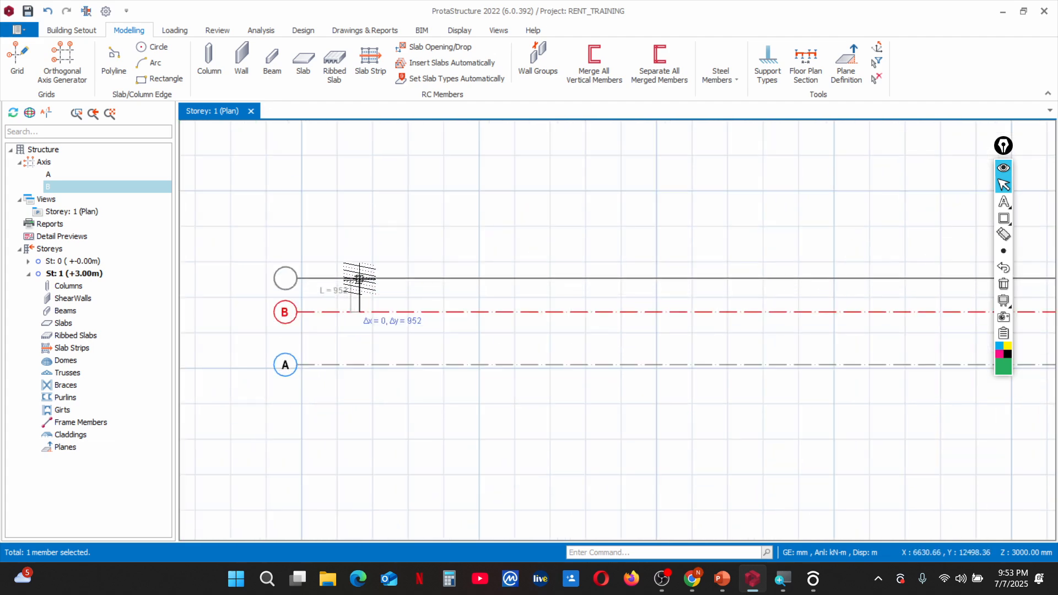
pyautogui.press('Tab')
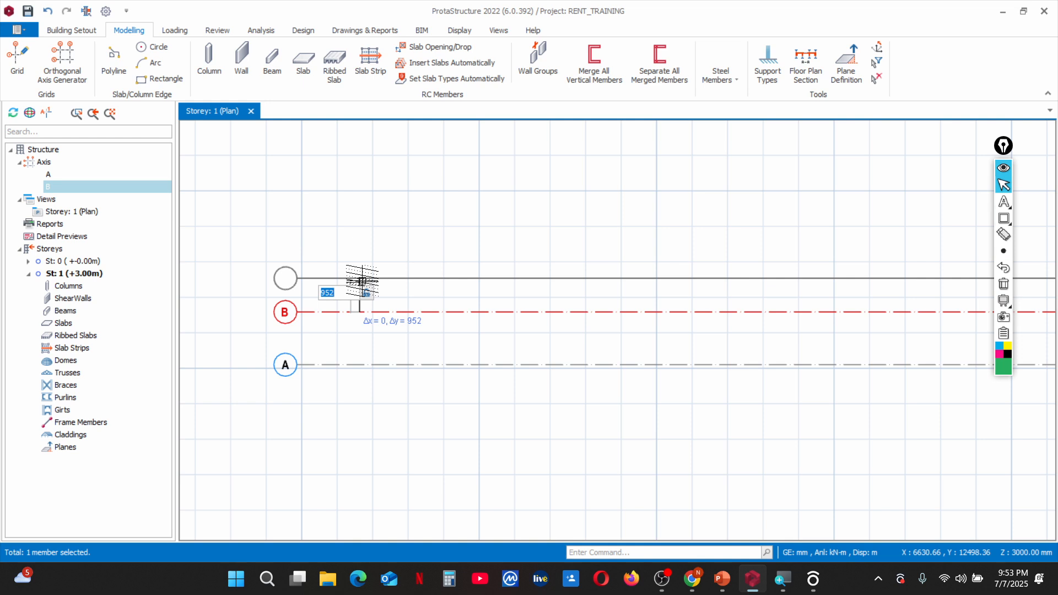
pyautogui.write('1000')
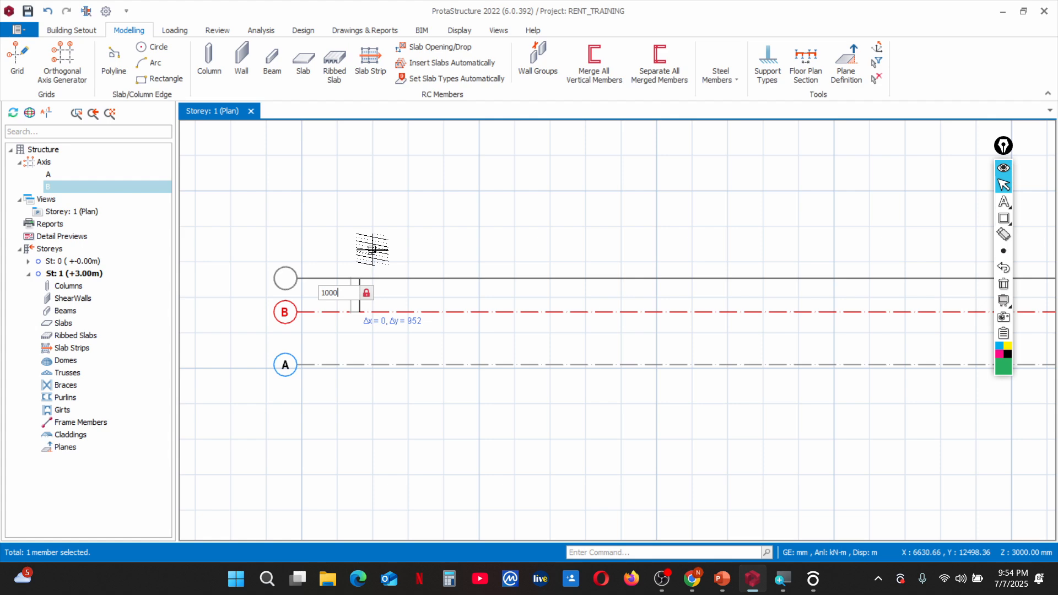
pyautogui.press('Return')
# Repeat the locked 1000 mm offset upward from axis C to add two more parallel axes
pyautogui.scroll(-1, 366, 245)
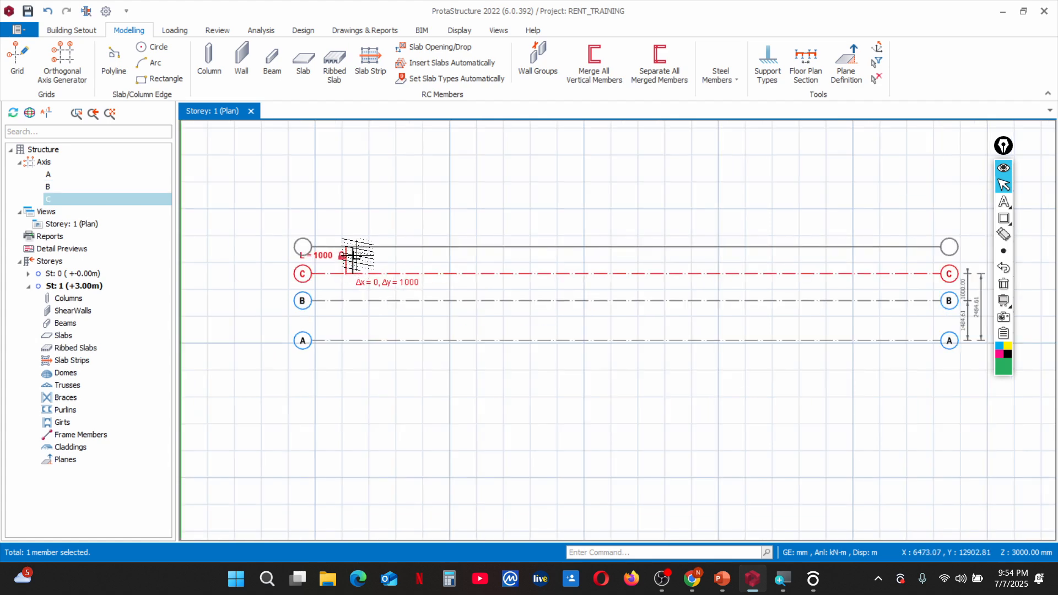
pyautogui.scroll(-2, 373, 300)
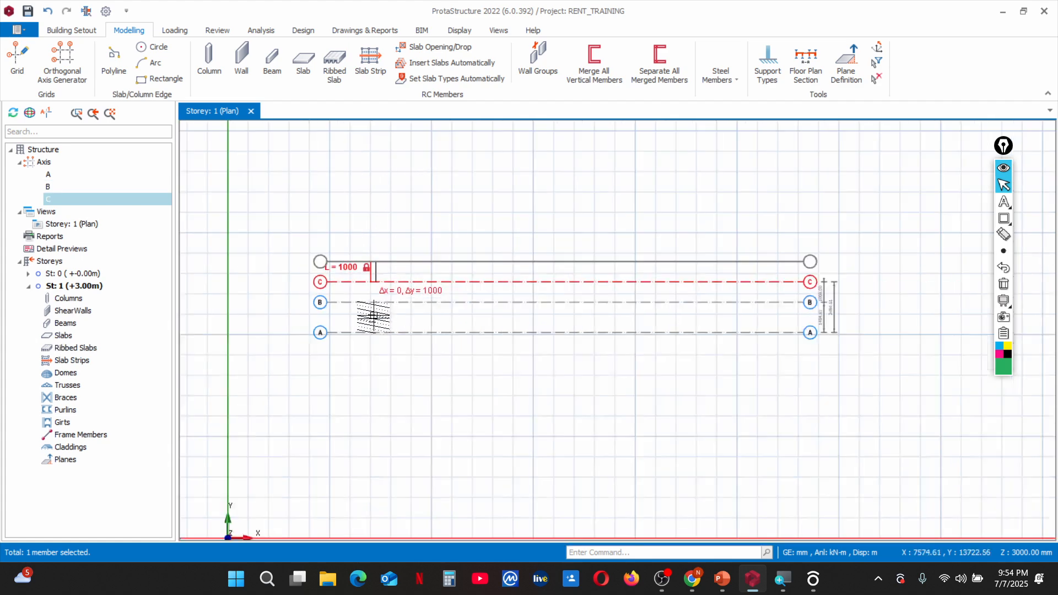
pyautogui.press('Return')
pyautogui.press('Return')
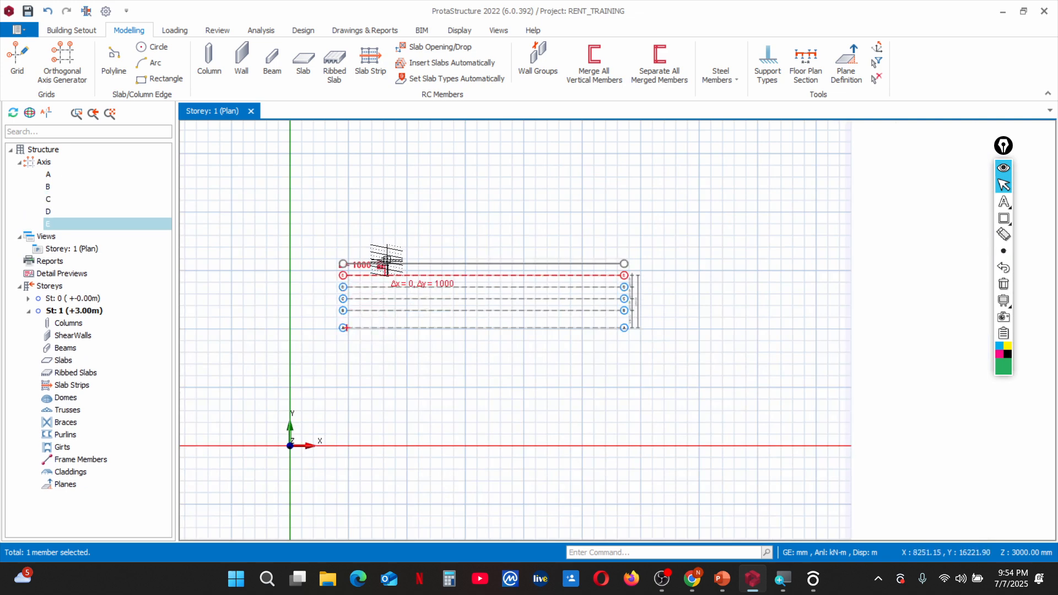
# Change the offset distance to 3000 mm and add a parallel axis above axis E
pyautogui.scroll(2, 384, 264)
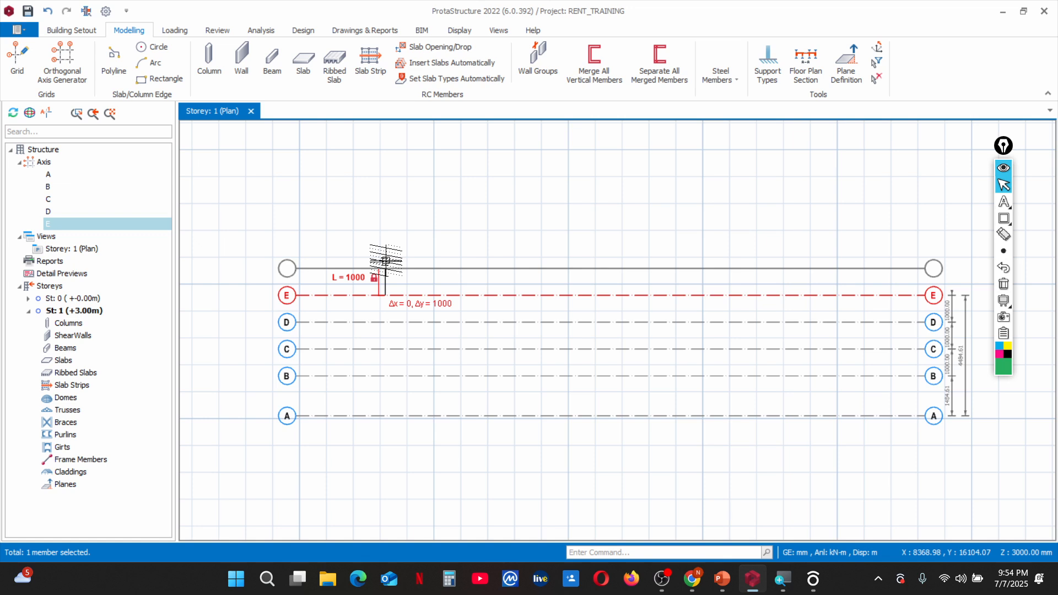
pyautogui.press('Tab')
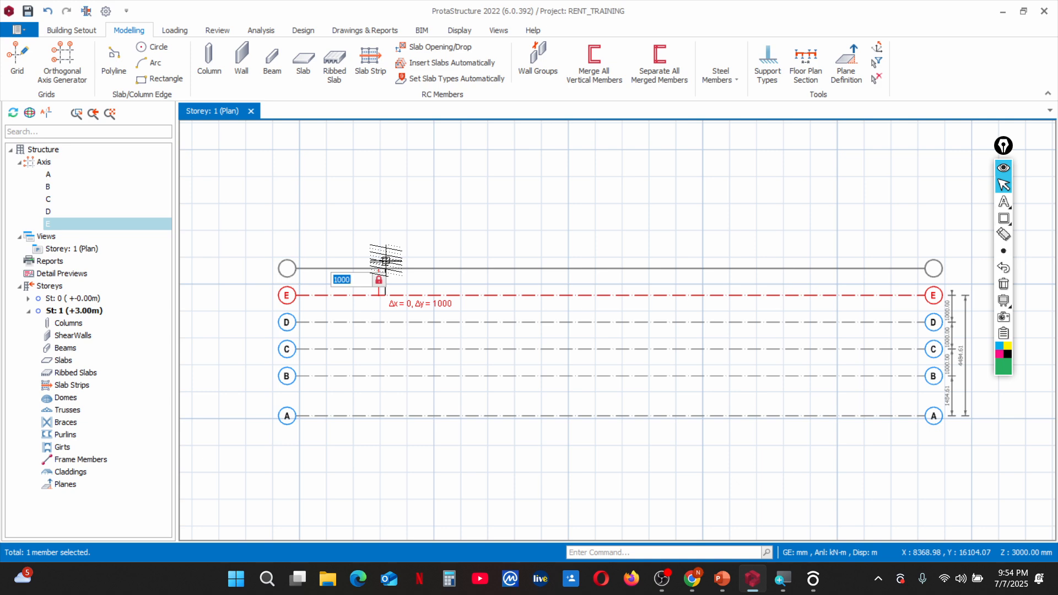
pyautogui.write('3')
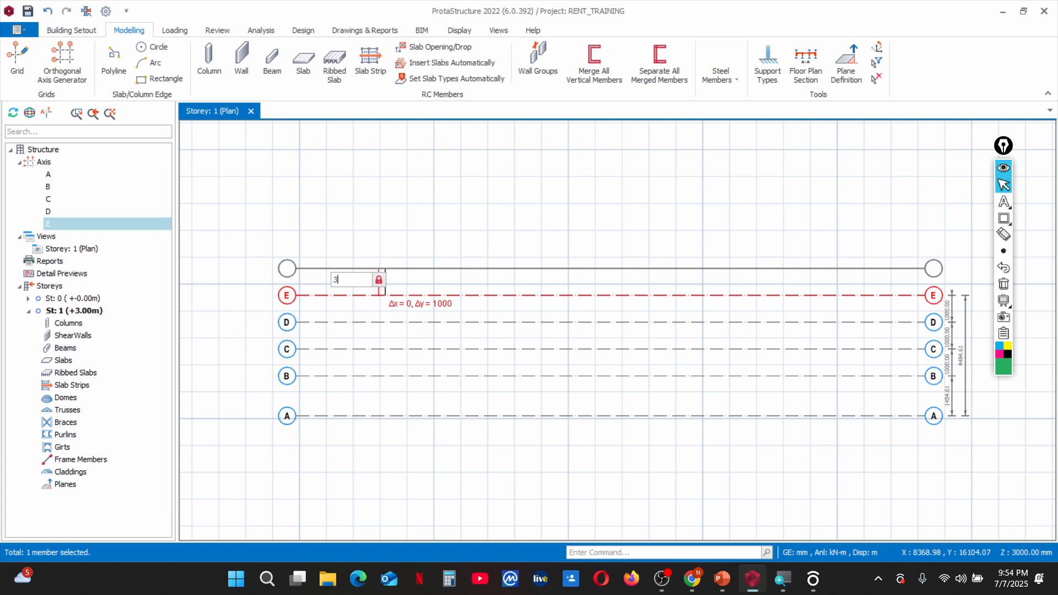
pyautogui.press('Return')
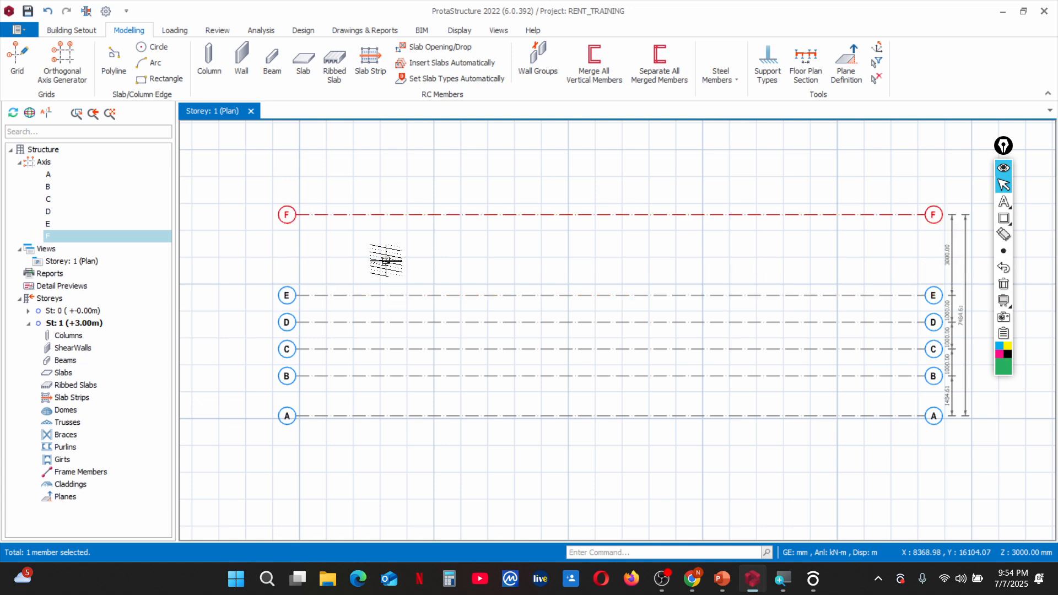
# Add two more parallel axes above axis F at the locked 3000 mm spacing and end the offset command
pyautogui.scroll(-3, 386, 261)
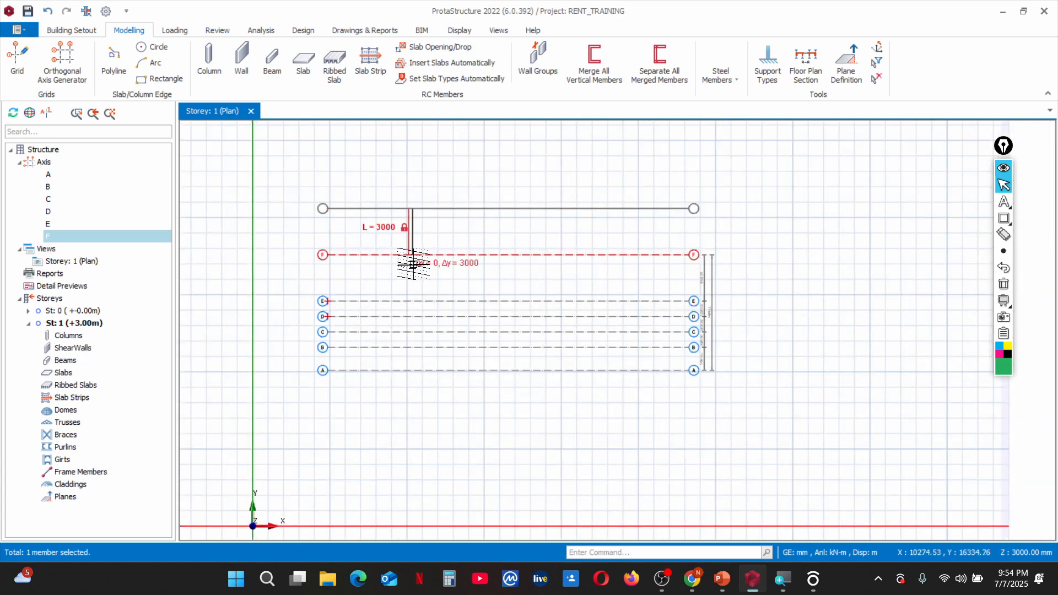
pyautogui.click(423, 236)
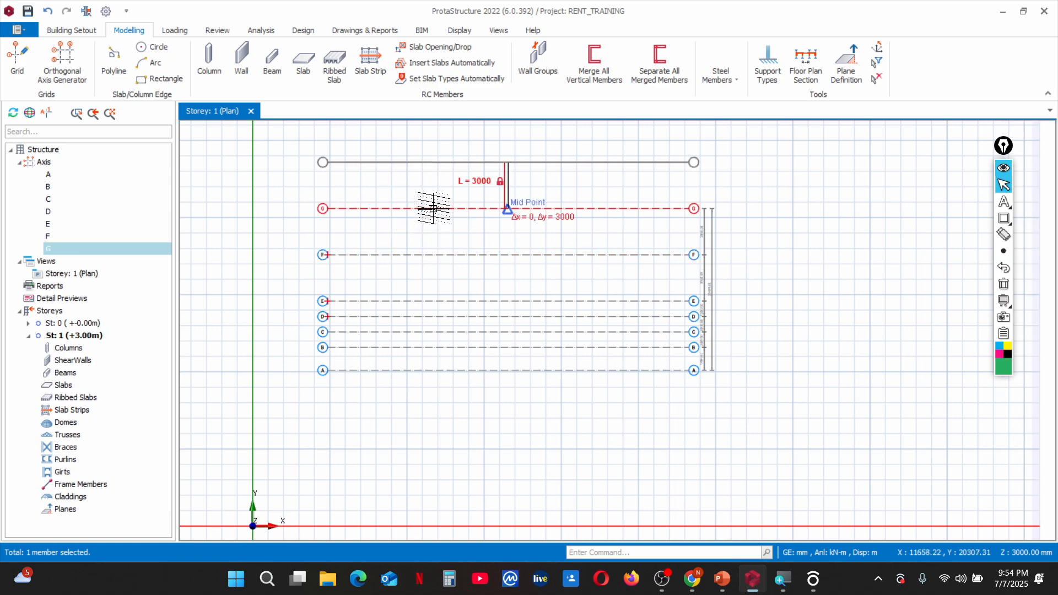
pyautogui.click(433, 224)
pyautogui.scroll(-2, 423, 251)
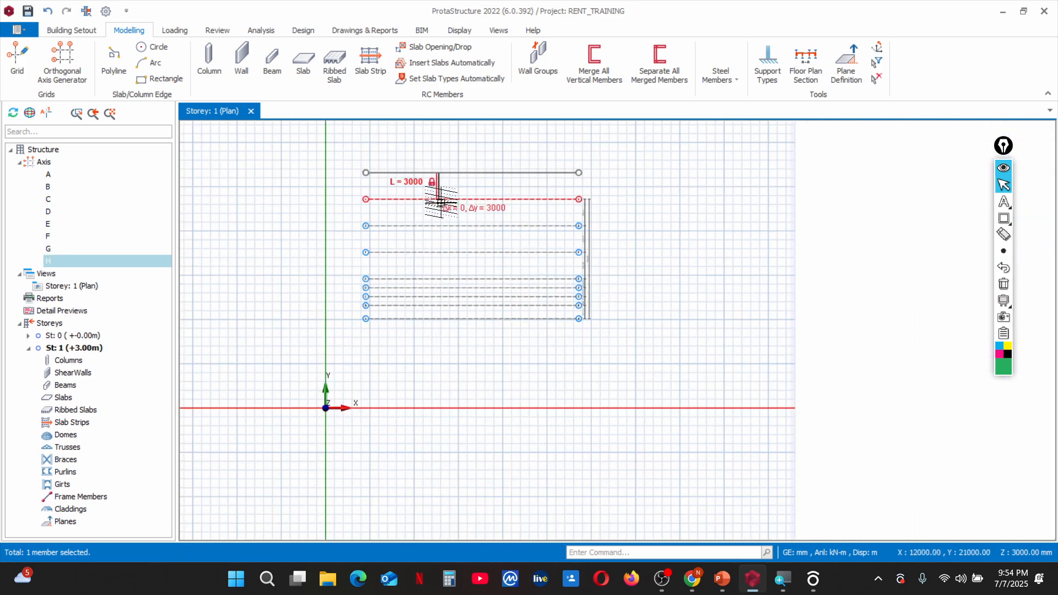
pyautogui.press('Escape')
# Examine horizontal axes A to H, checking their labels and the dimensioned spacings between them
pyautogui.scroll(3, 435, 181)
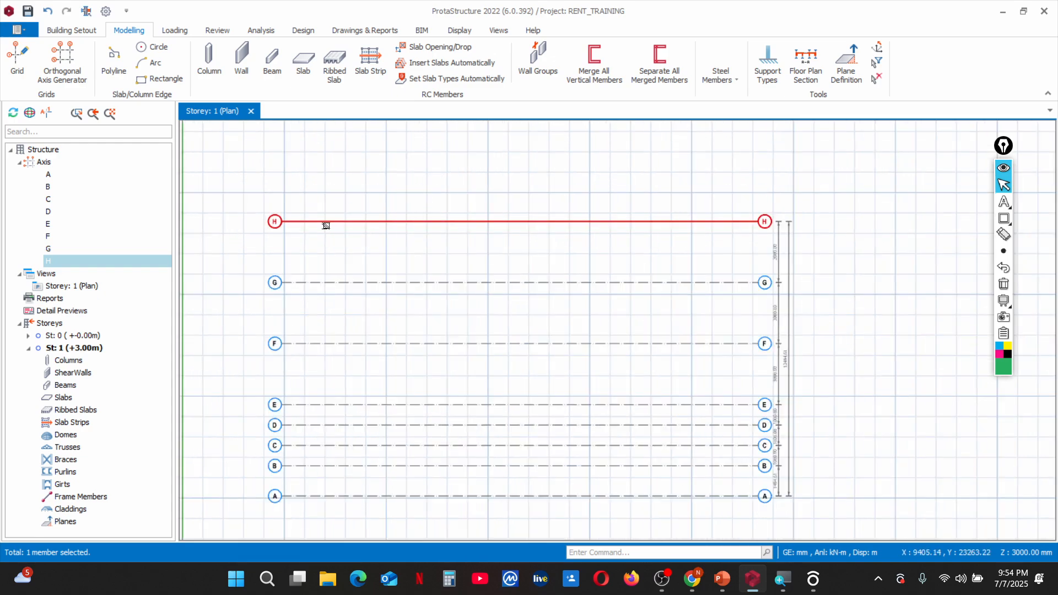
pyautogui.scroll(-2, 317, 286)
pyautogui.scroll(4, 317, 286)
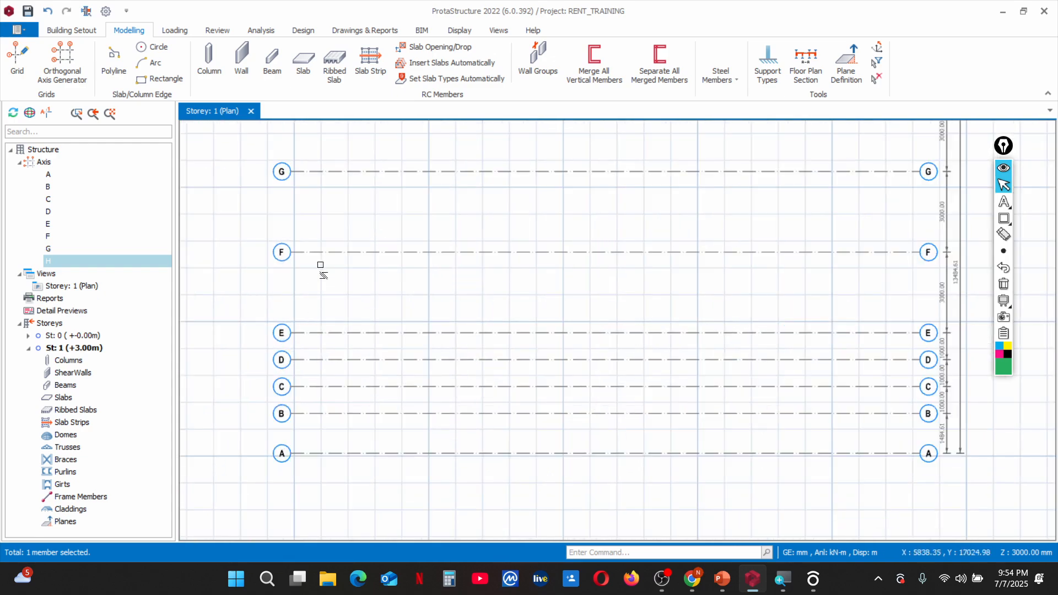
pyautogui.scroll(-4, 330, 292)
pyautogui.scroll(3, 353, 217)
pyautogui.scroll(-4, 357, 225)
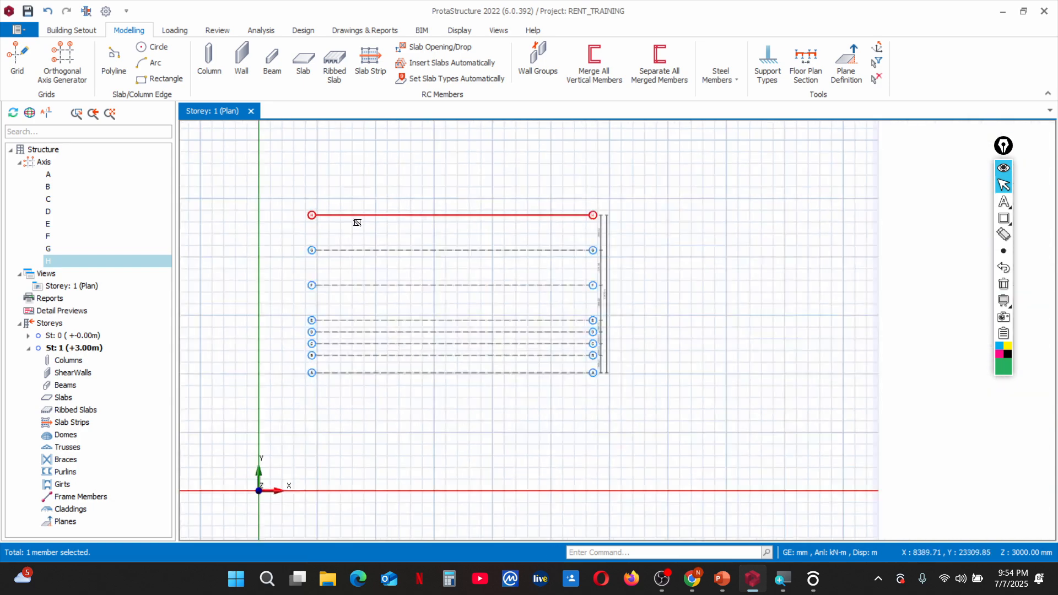
pyautogui.scroll(3, 364, 352)
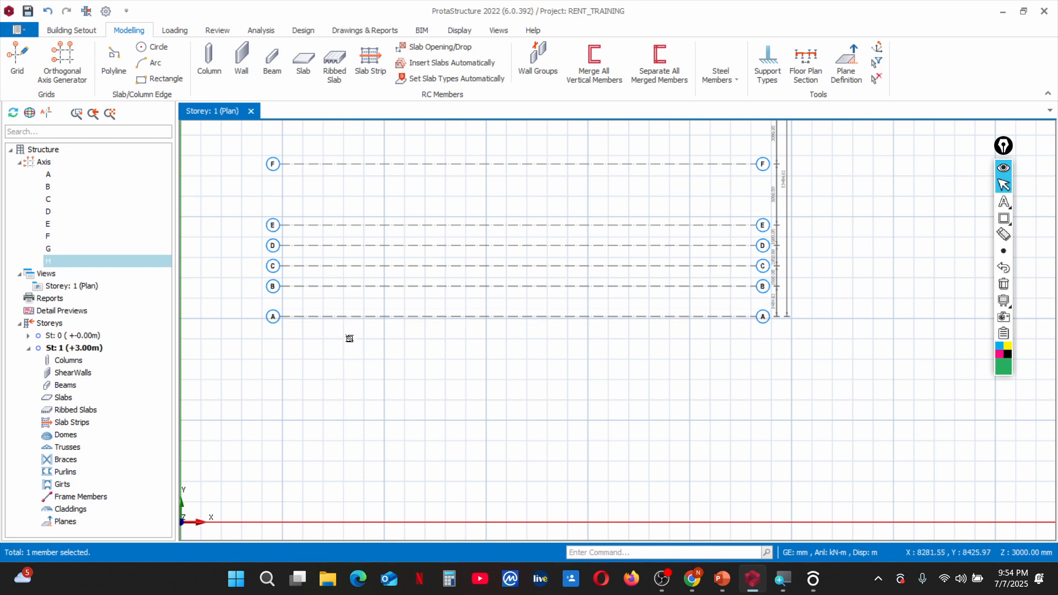
# Offset horizontal axis A by -4000 mm to add a parallel axis below it, and end the offset command
pyautogui.click(350, 318)
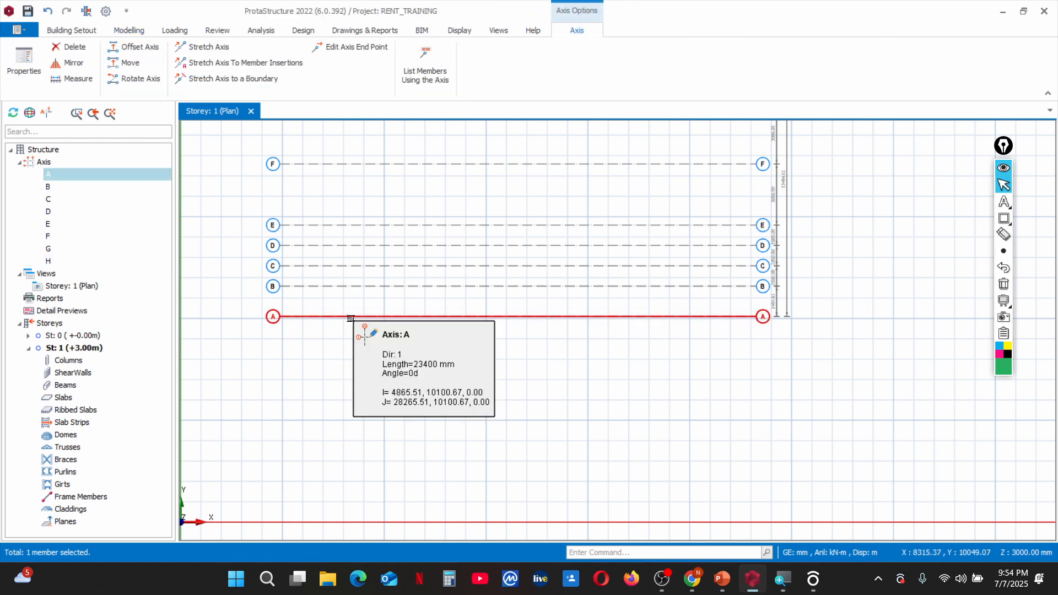
pyautogui.rightClick(350, 318)
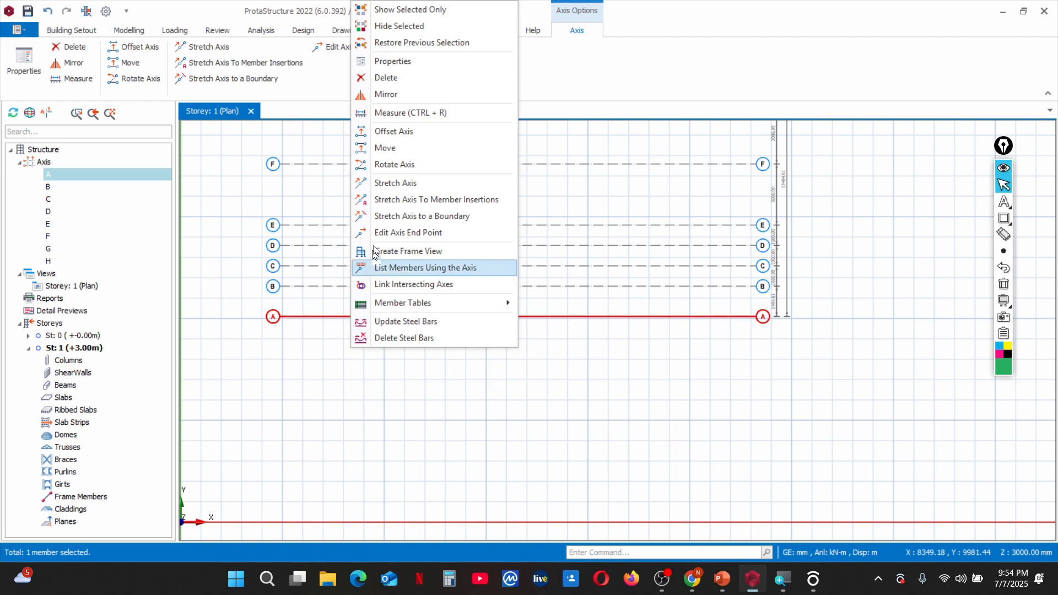
pyautogui.click(403, 133)
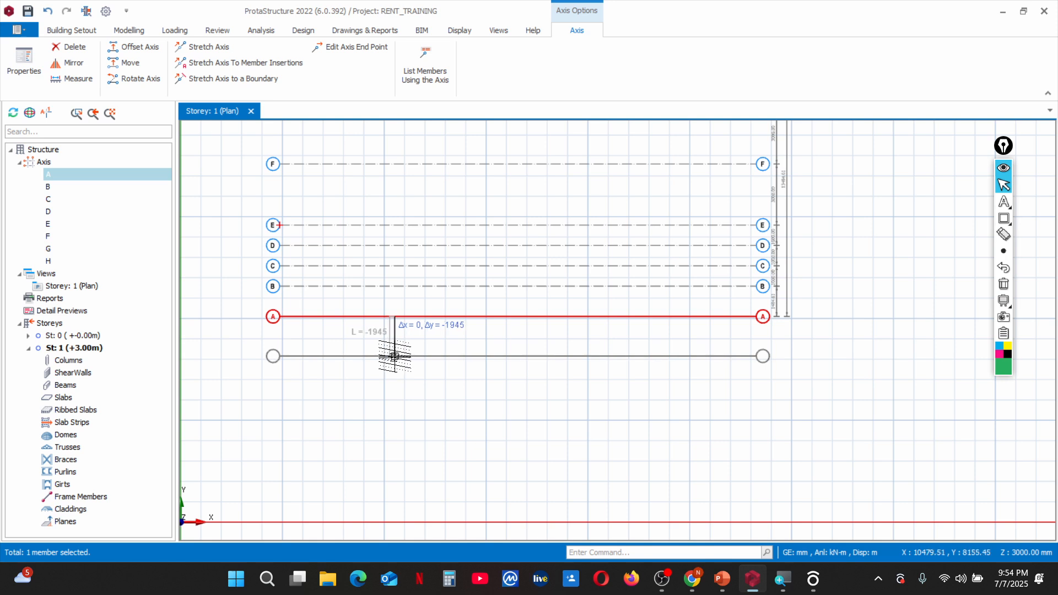
pyautogui.press('Tab')
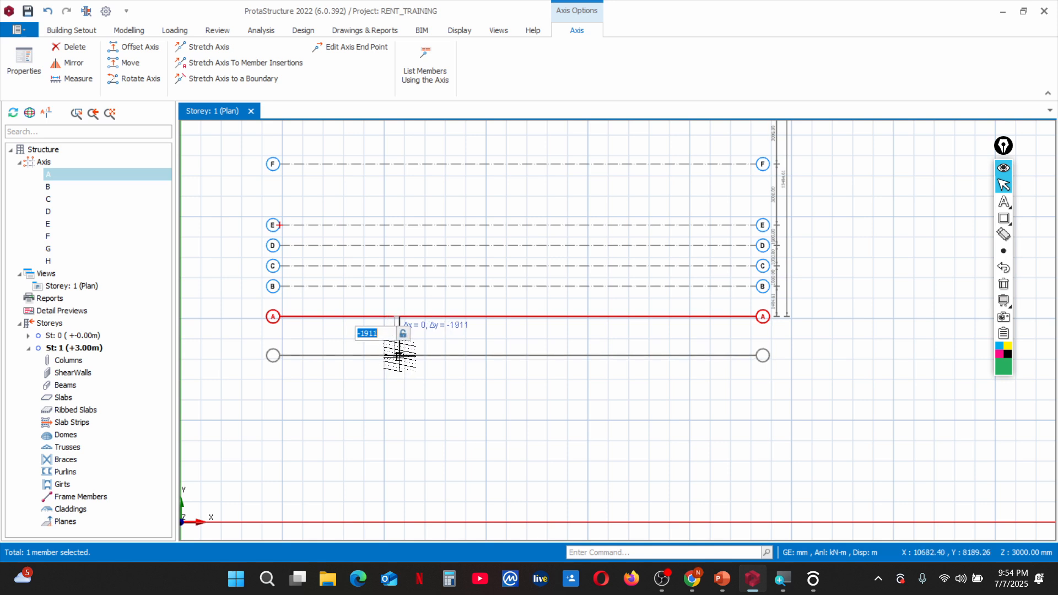
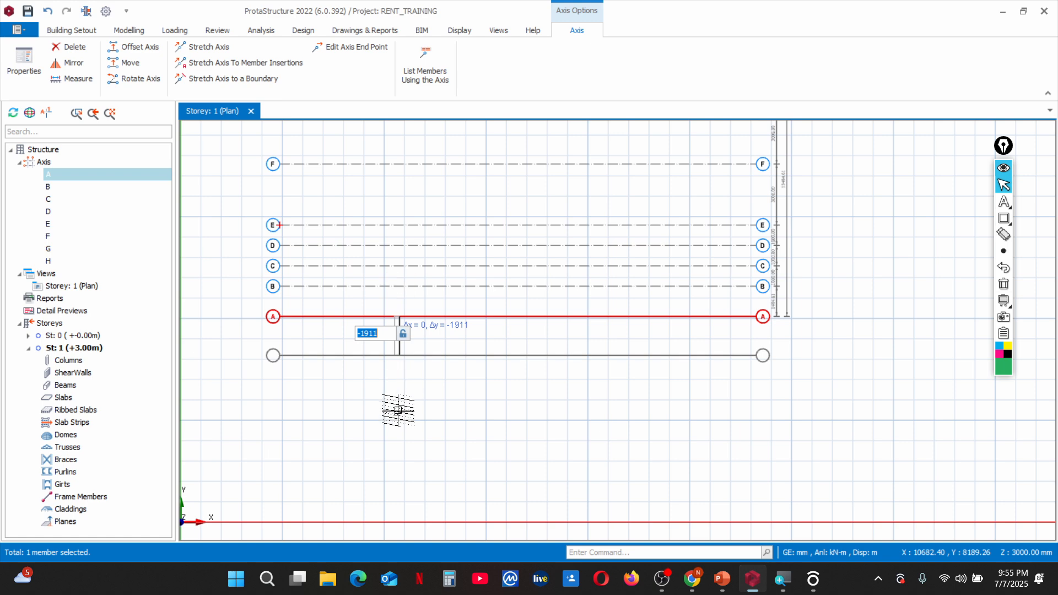
pyautogui.write('-')
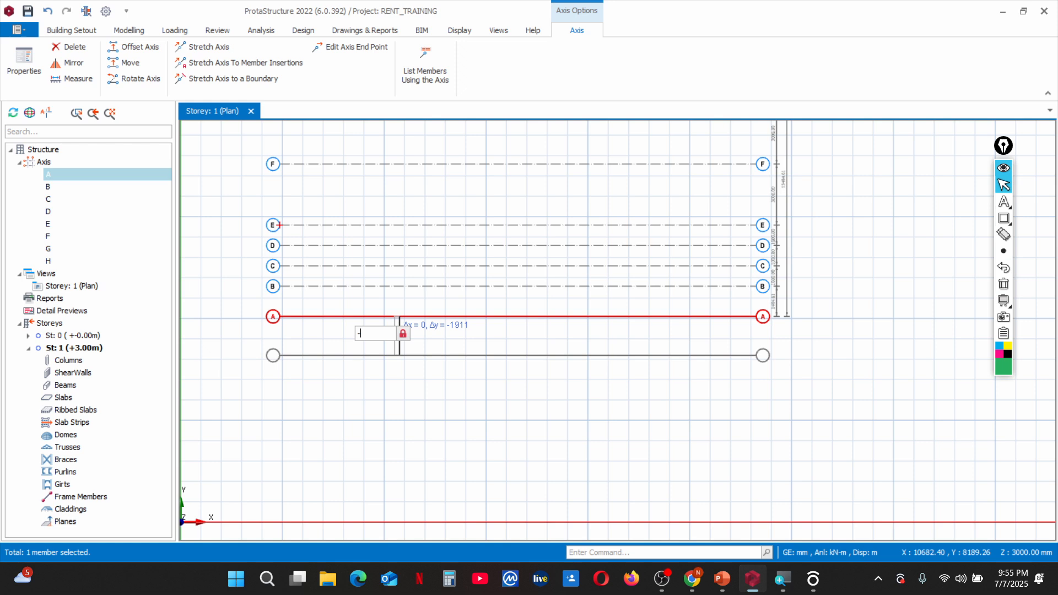
pyautogui.write('4000')
pyautogui.press('Return')
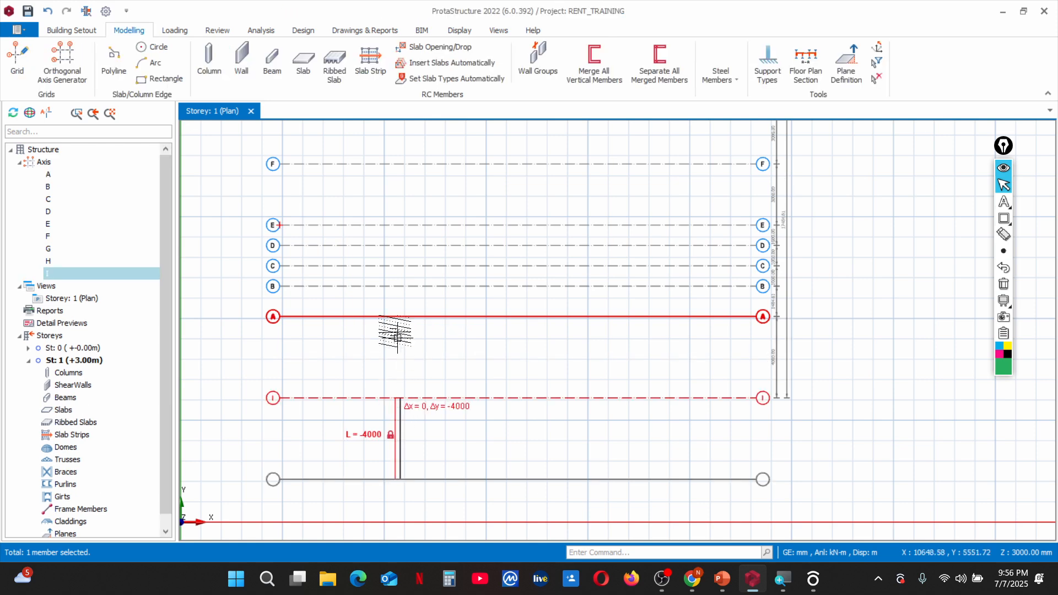
pyautogui.scroll(-2, 373, 271)
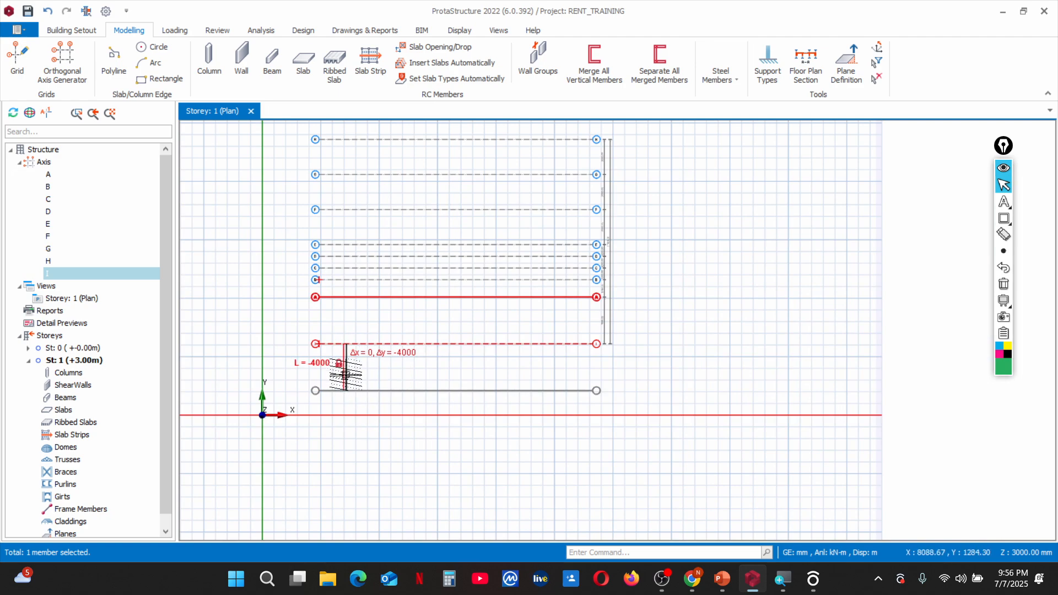
pyautogui.scroll(4, 349, 371)
pyautogui.scroll(2, 425, 366)
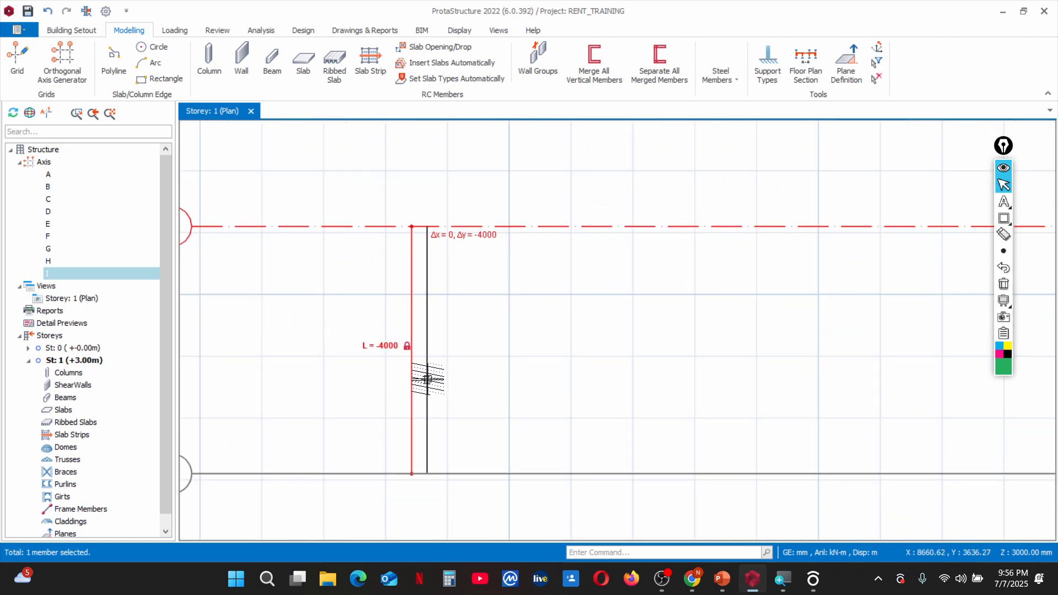
pyautogui.scroll(-2, 424, 363)
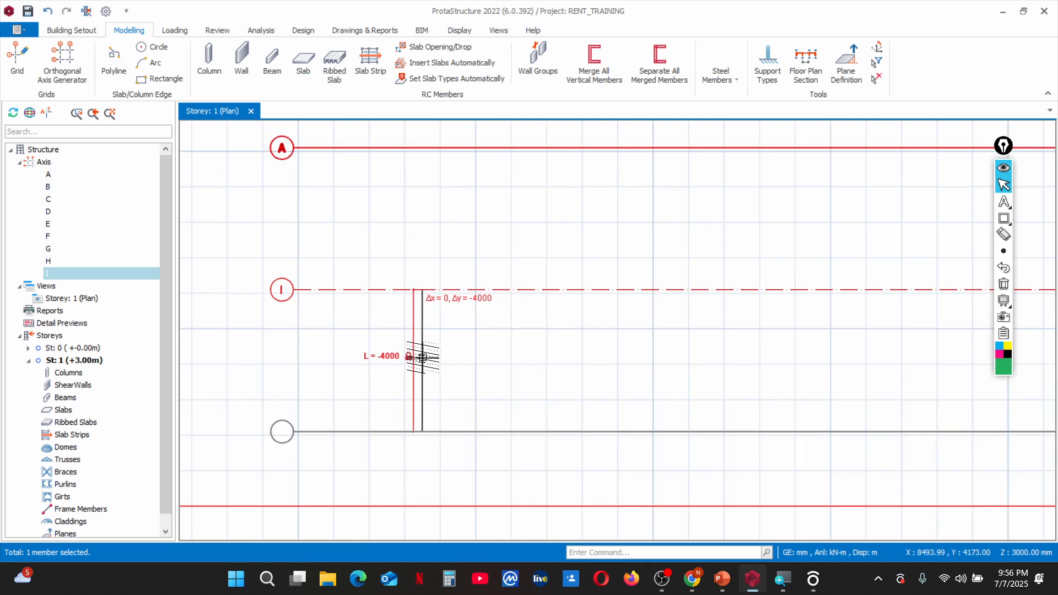
pyautogui.scroll(-4, 426, 348)
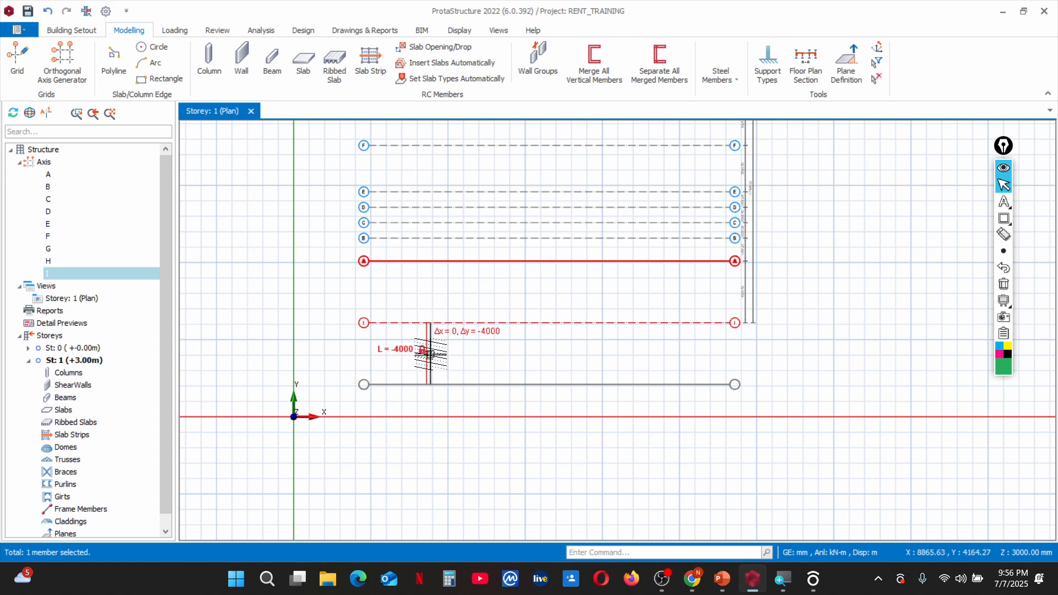
pyautogui.scroll(3, 417, 333)
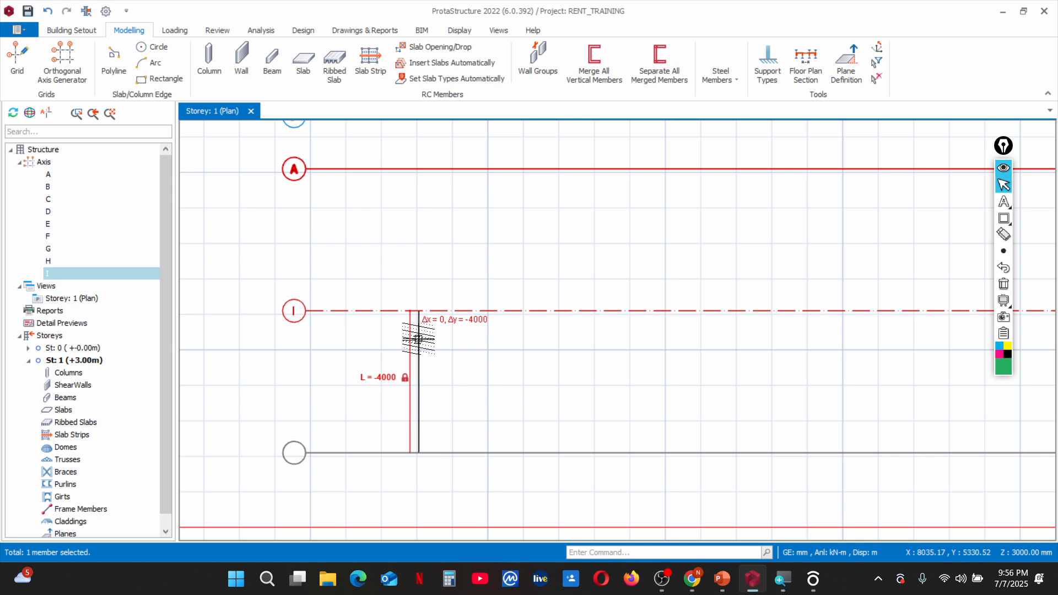
pyautogui.press('Escape')
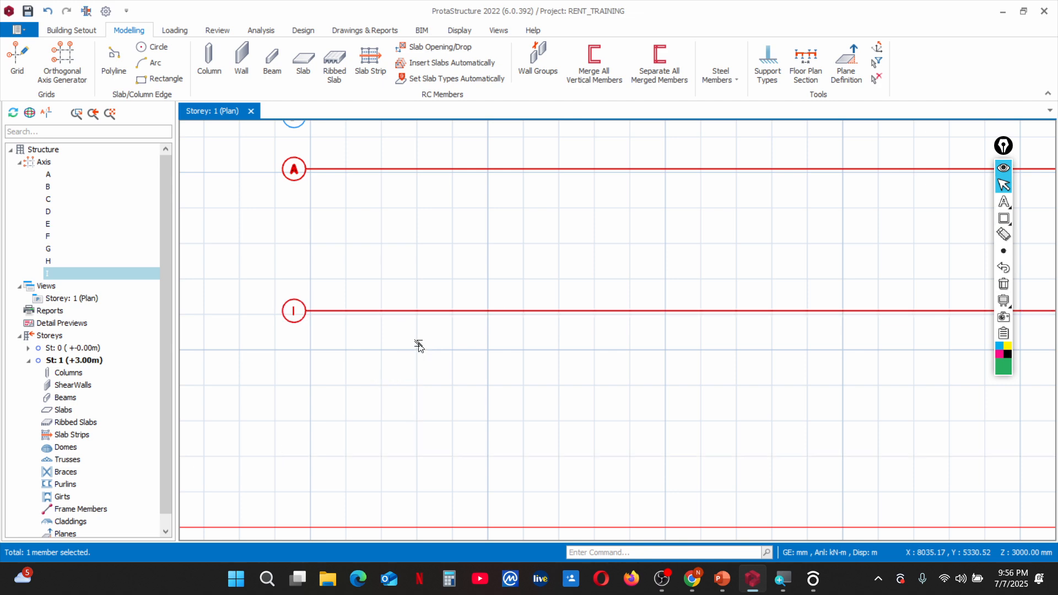
# Draw a vertical direction 2 grid axis about 24500 mm long across all the horizontal axes, and close the axis settings
pyautogui.scroll(-3, 417, 345)
pyautogui.scroll(1, 426, 352)
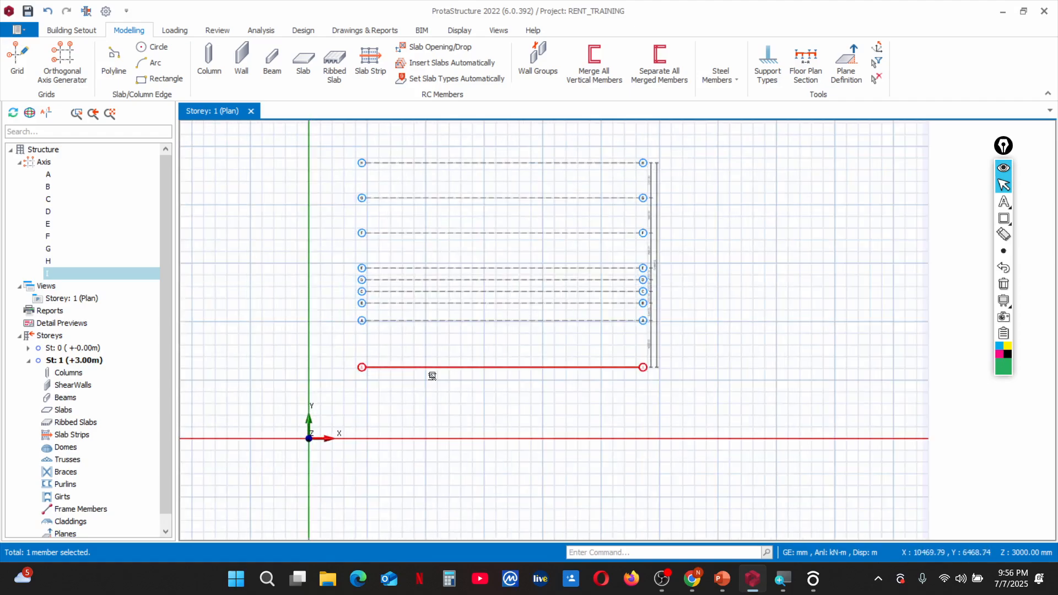
pyautogui.click(17, 62)
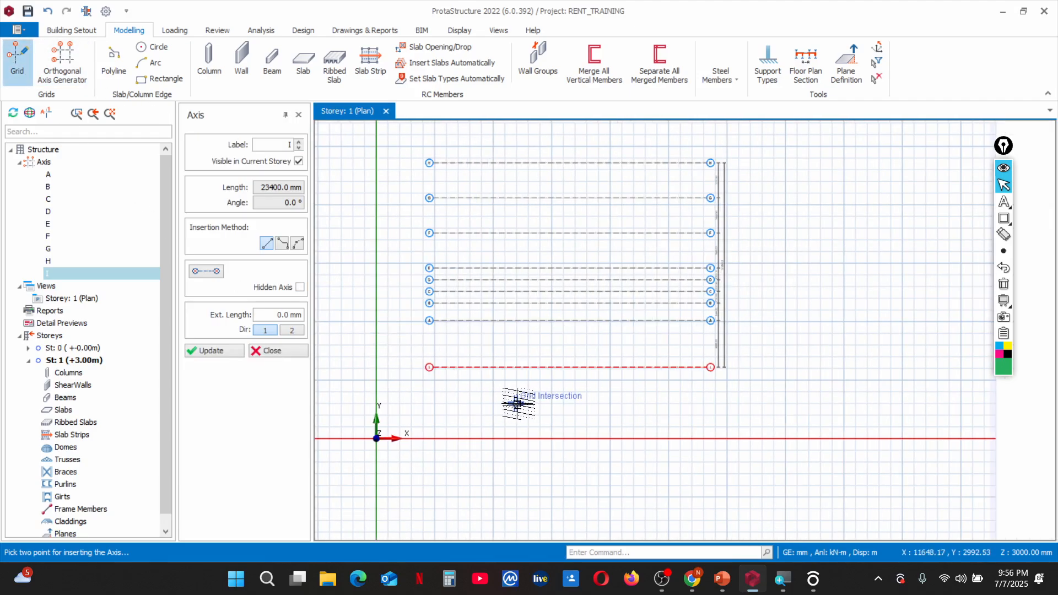
pyautogui.click(548, 404)
pyautogui.scroll(-2, 548, 406)
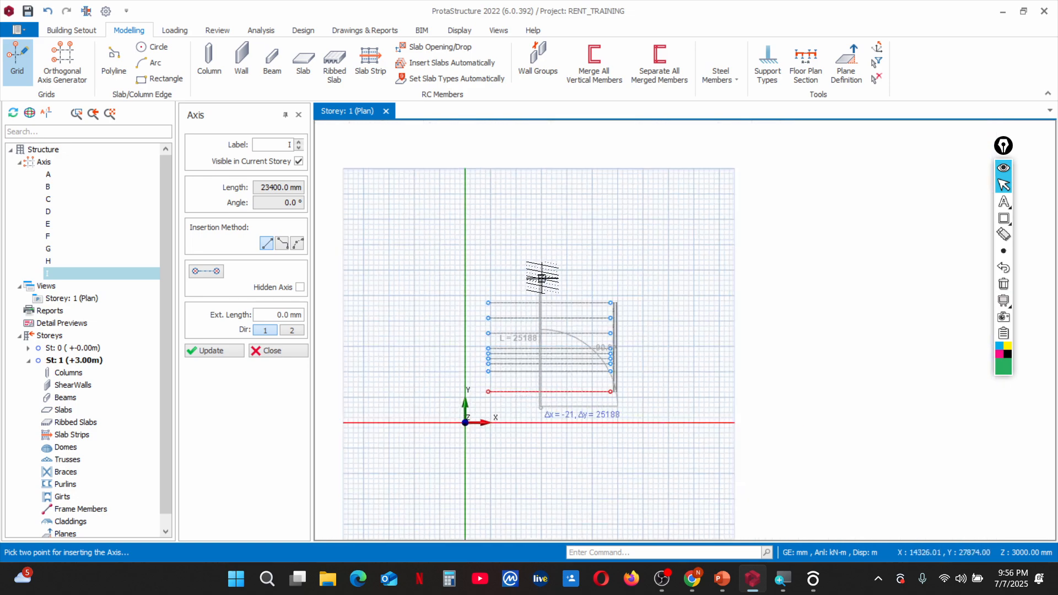
pyautogui.scroll(3, 537, 284)
pyautogui.click(534, 293)
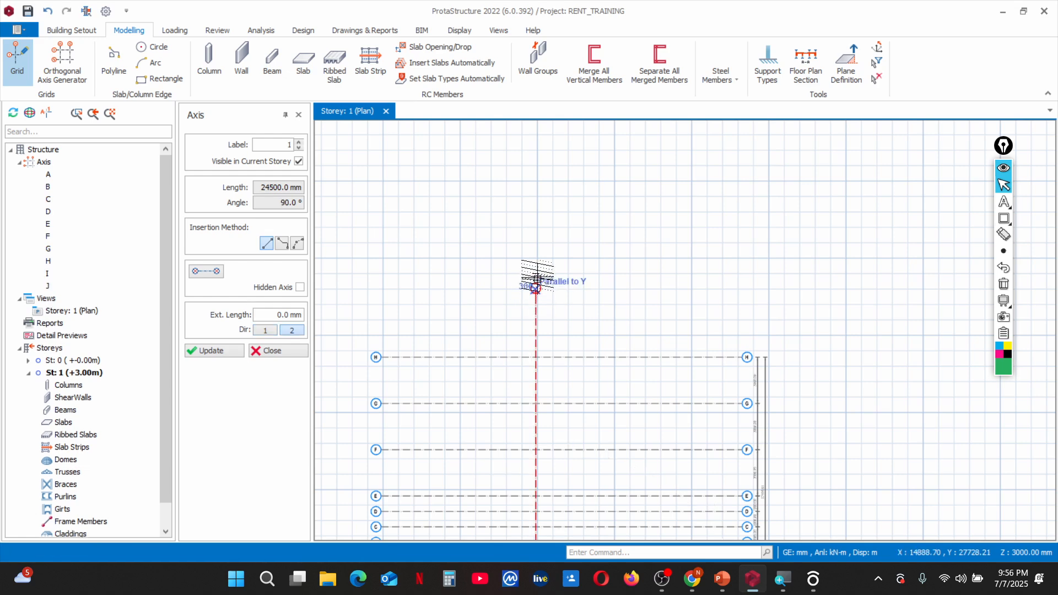
pyautogui.scroll(-2, 536, 228)
pyautogui.press('Escape')
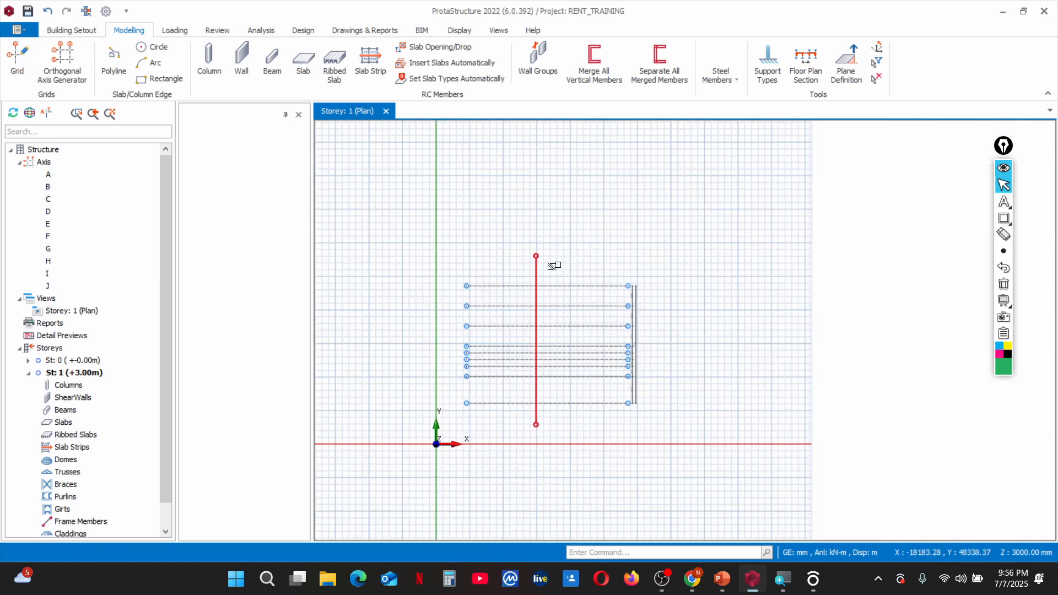
pyautogui.click(298, 114)
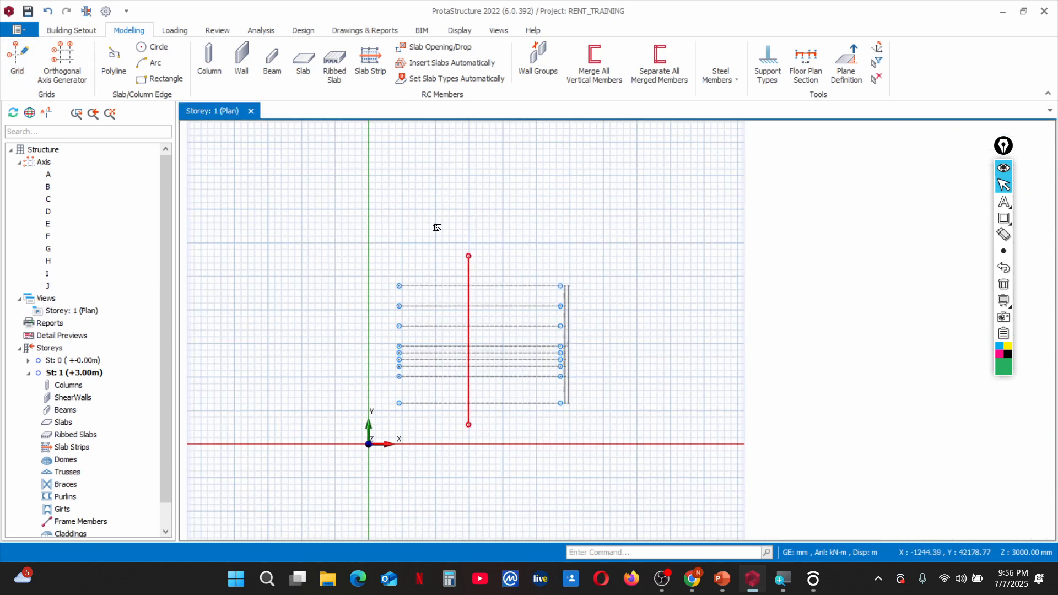
# Offset vertical axis J by 2000 mm to add a parallel axis on its right side, and end the offset command
pyautogui.scroll(3, 474, 286)
pyautogui.rightClick(478, 244)
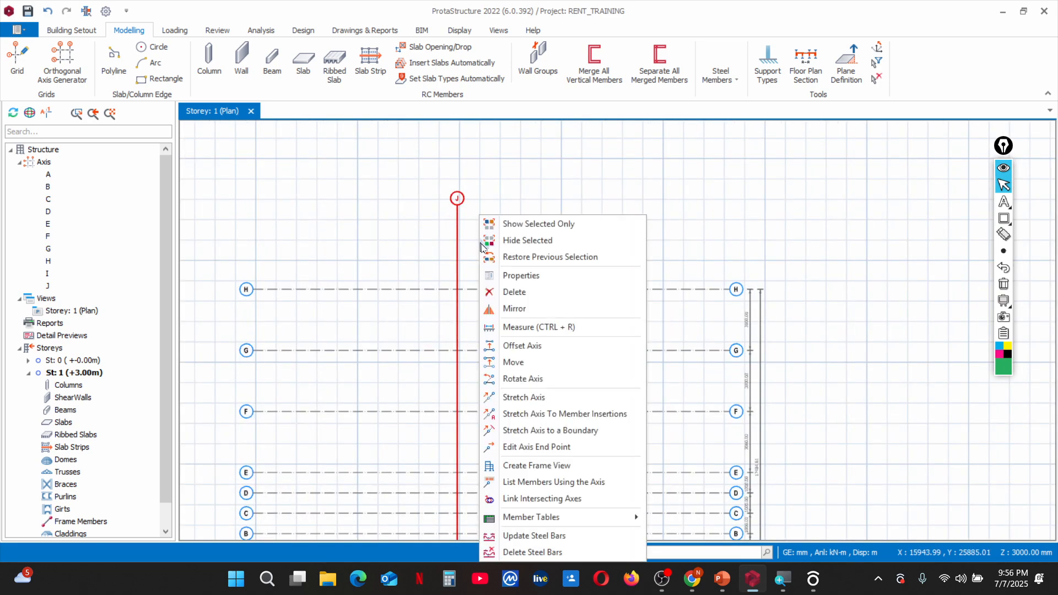
pyautogui.click(525, 345)
pyautogui.scroll(-2, 505, 261)
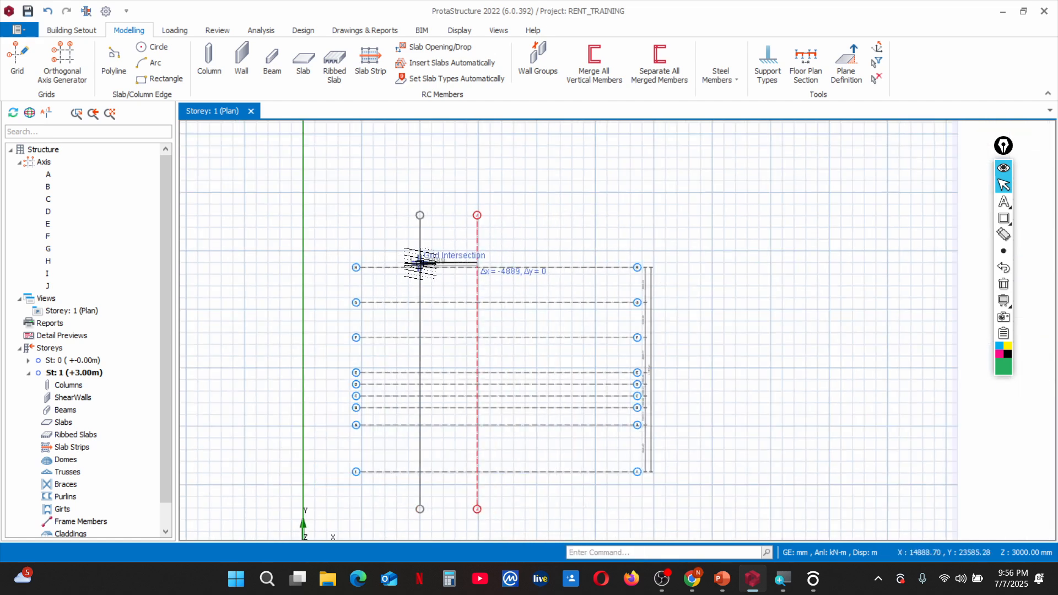
pyautogui.scroll(2, 424, 264)
pyautogui.scroll(-2, 482, 263)
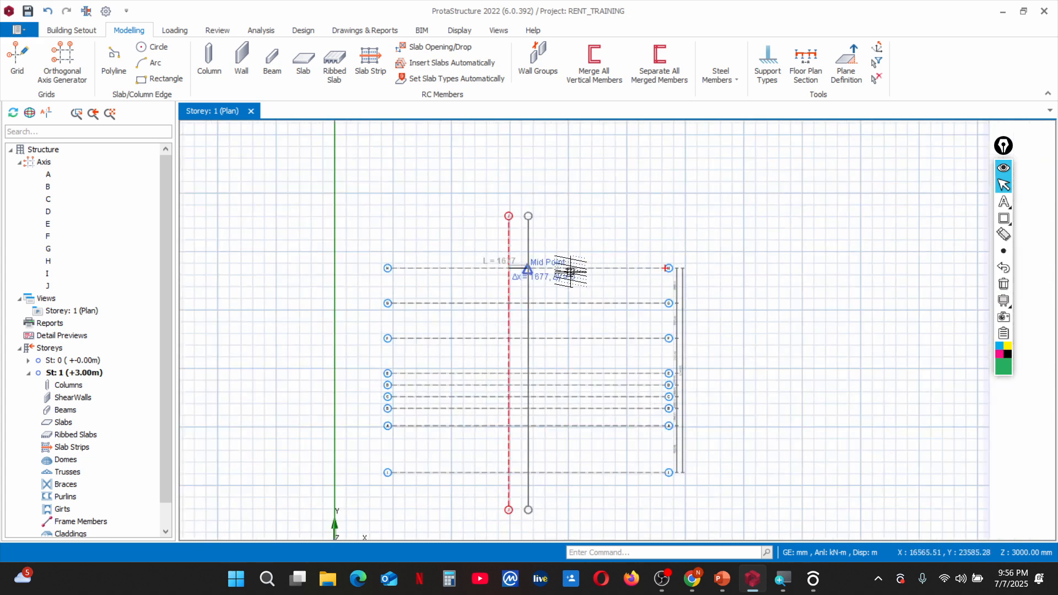
pyautogui.press('Tab')
pyautogui.scroll(2, 557, 262)
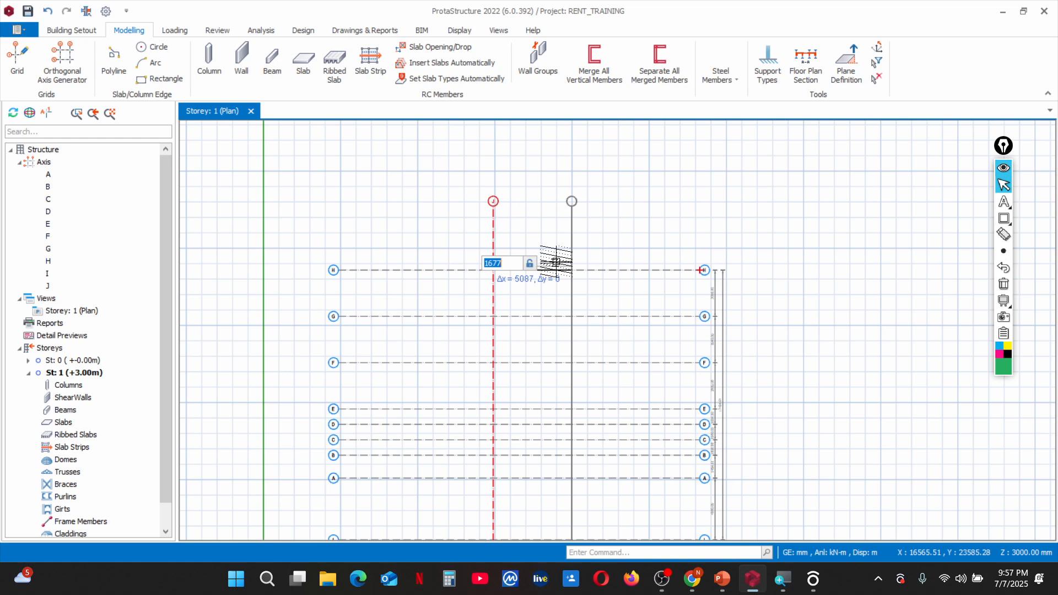
pyautogui.write('200')
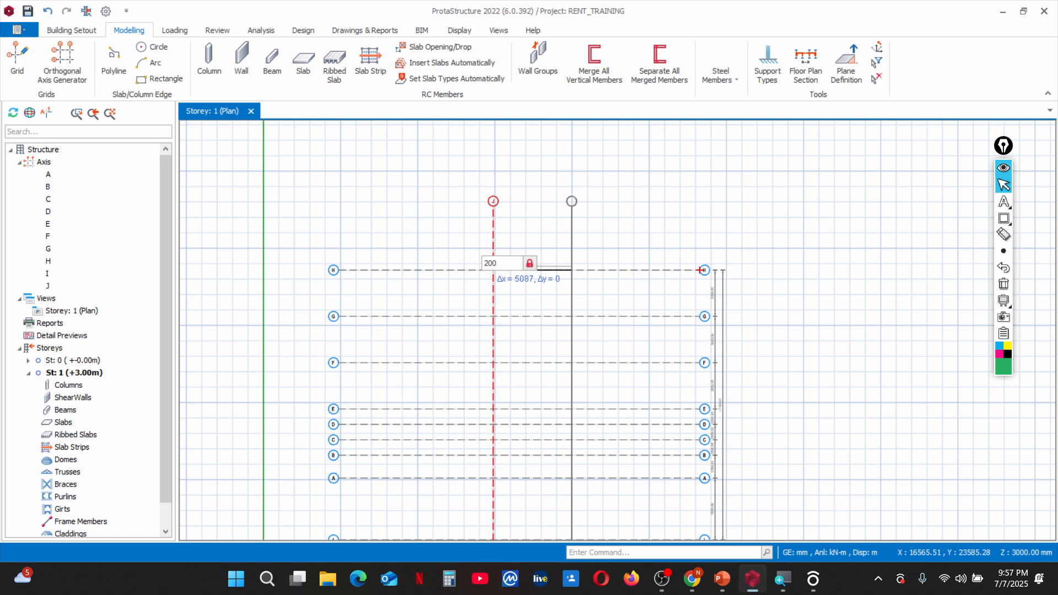
pyautogui.press('BackSpace')
pyautogui.press('BackSpace')
pyautogui.press('BackSpace')
pyautogui.write('2000')
pyautogui.press('Return')
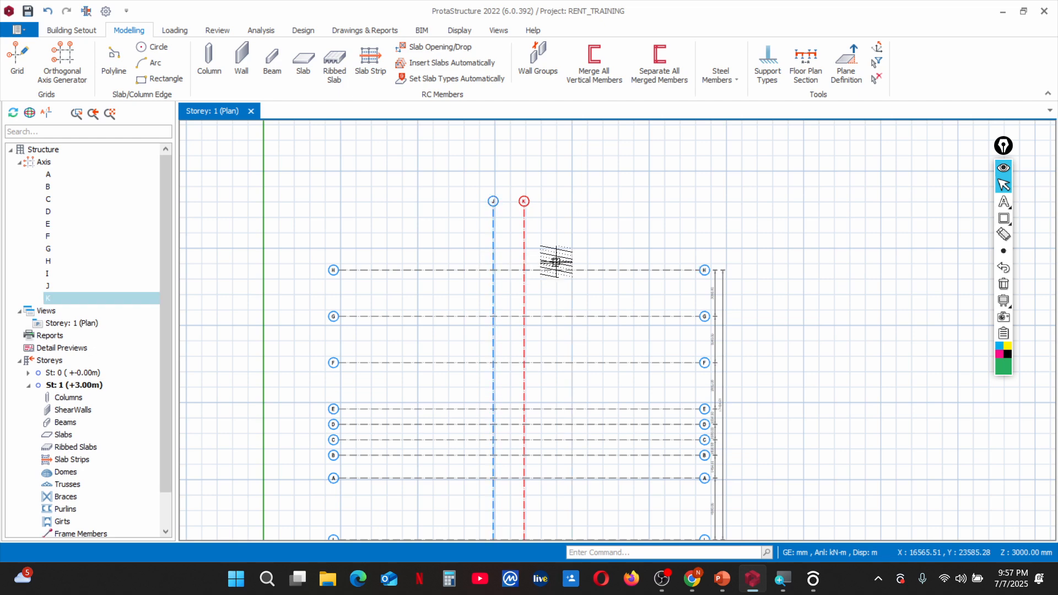
pyautogui.press('Escape')
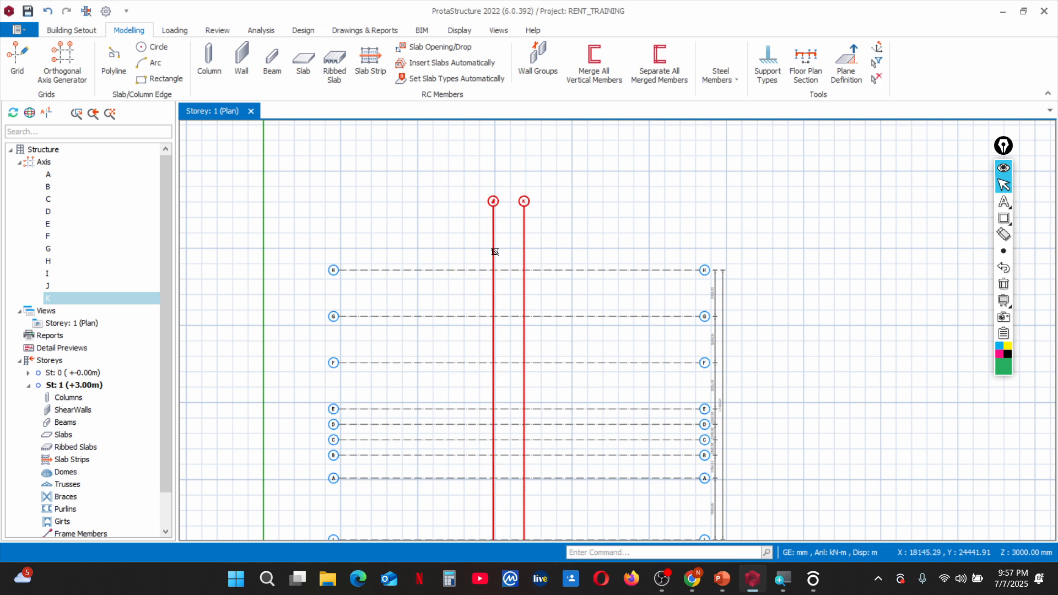
# Offset vertical axis J by -2000 mm to add a parallel axis on its left side
pyautogui.click(494, 251)
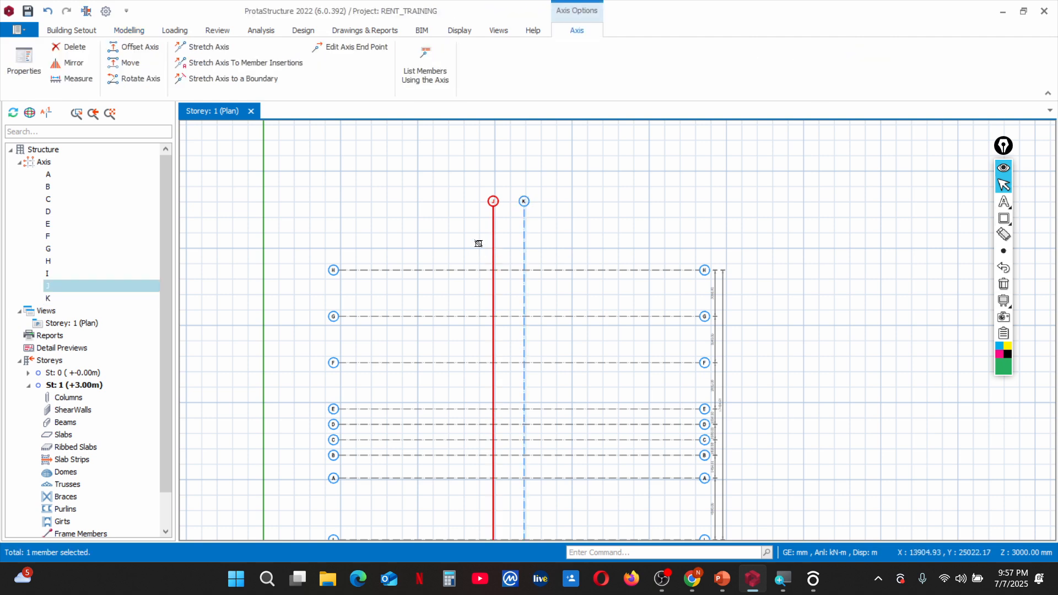
pyautogui.rightClick(478, 235)
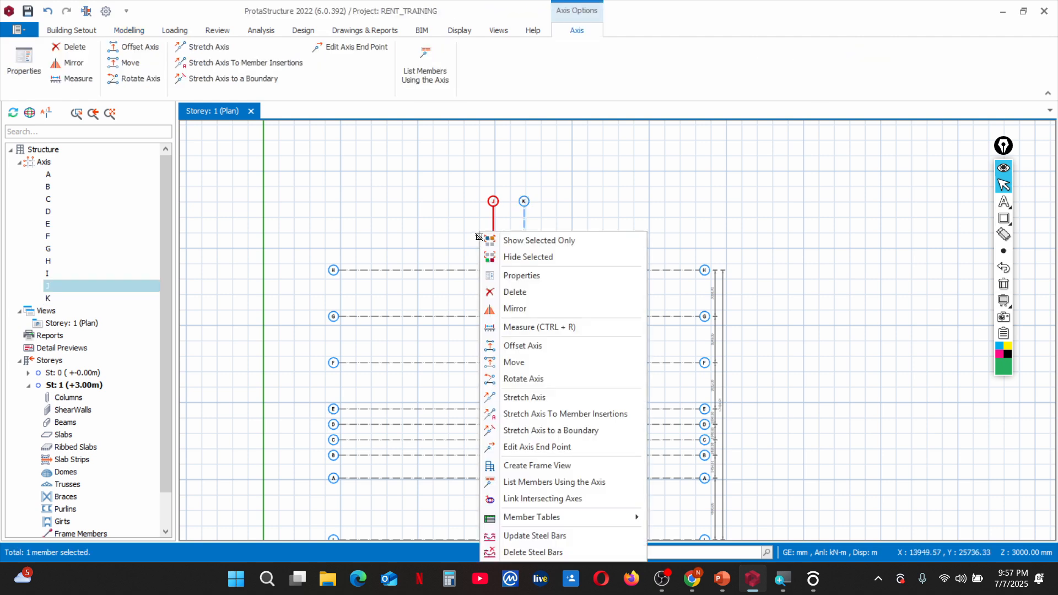
pyautogui.click(514, 347)
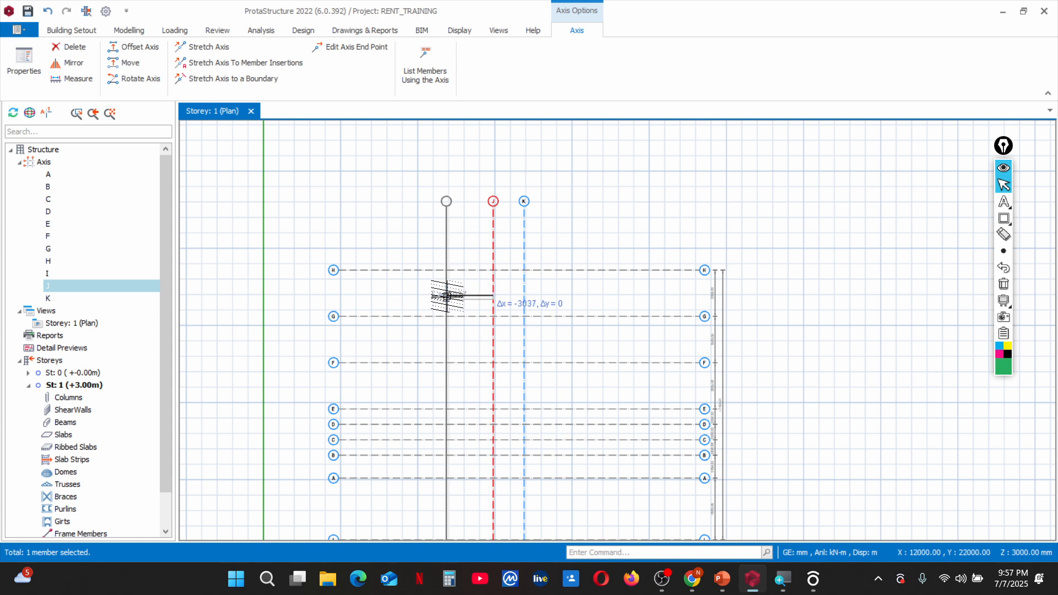
pyautogui.press('Tab')
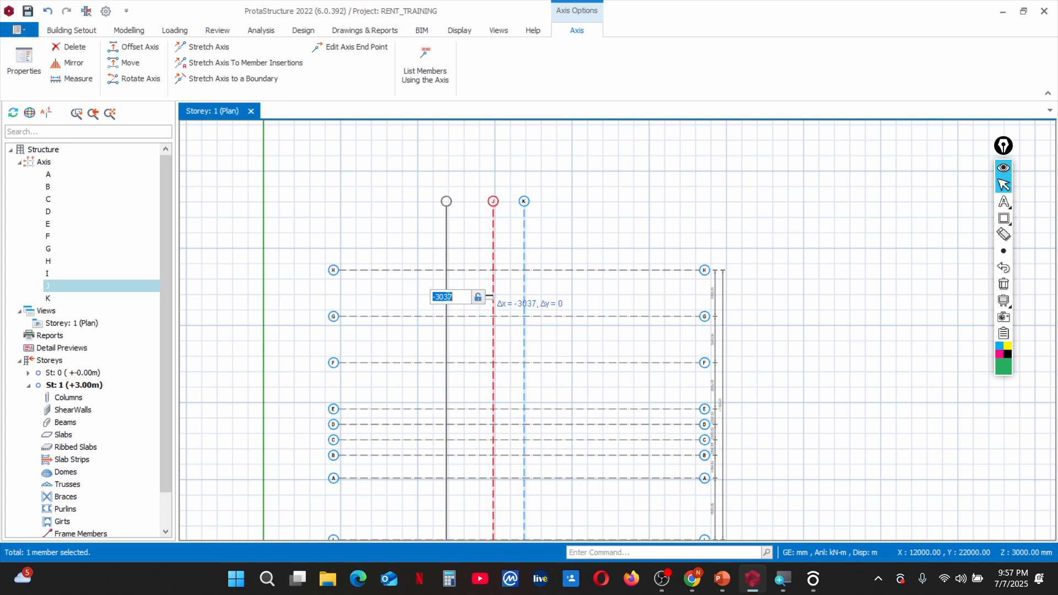
pyautogui.write('-2000')
pyautogui.press('Return')
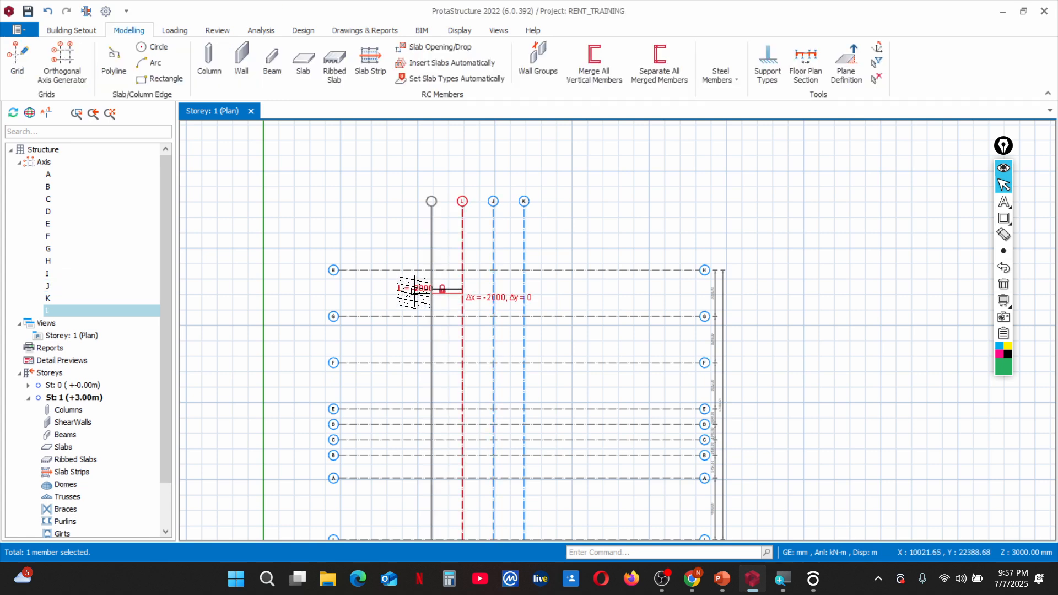
# Add another parallel axis left of axis L at the locked -2000 mm offset and end the offset command
pyautogui.click(400, 295)
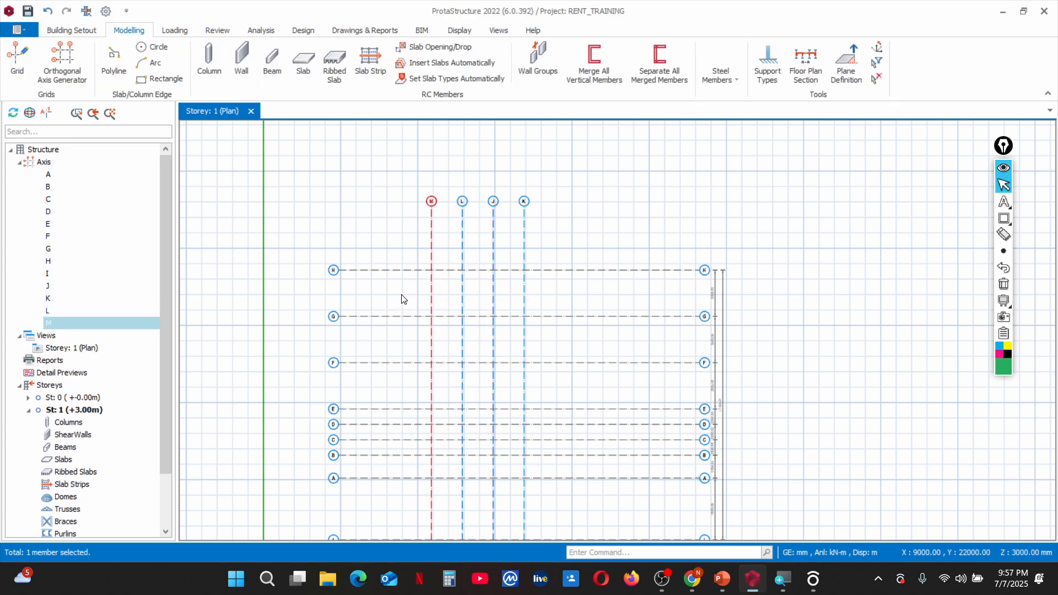
pyautogui.press('Escape')
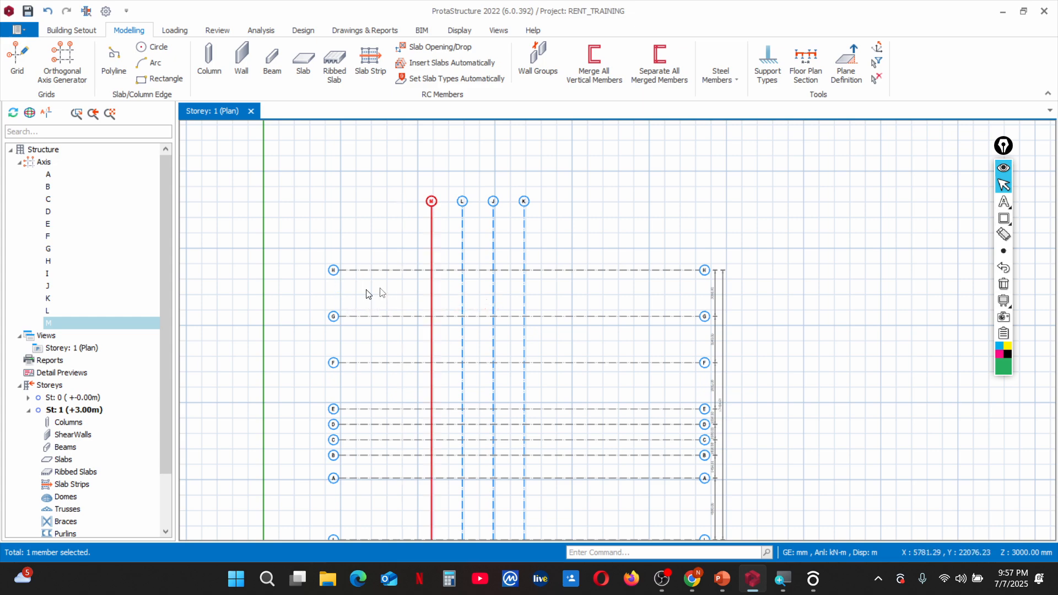
pyautogui.scroll(-4, 458, 268)
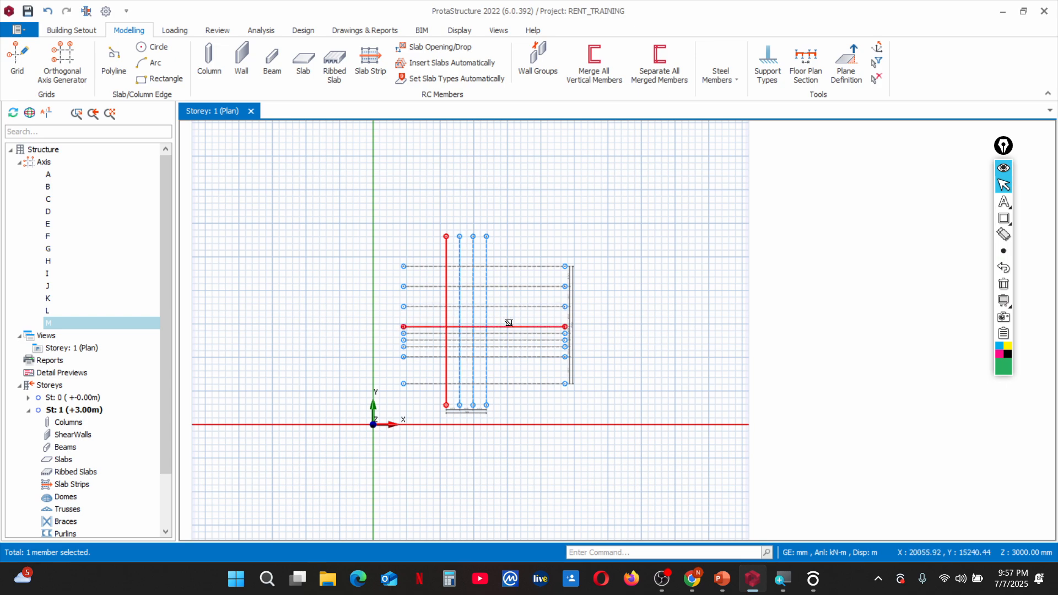
pyautogui.scroll(3, 519, 278)
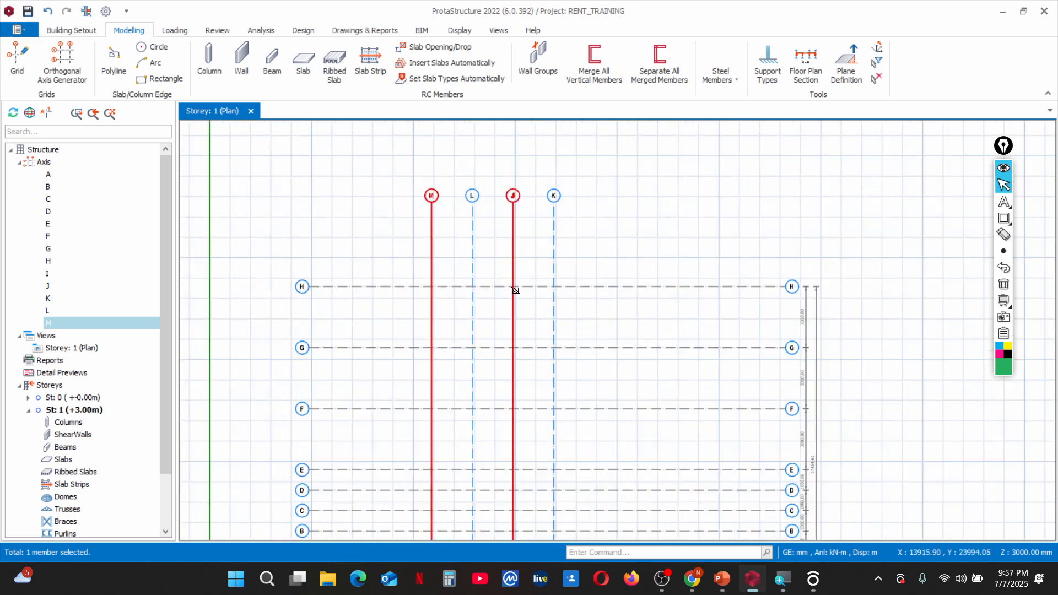
# Move horizontal axis H 7000 mm upward, away from axis G, and clear the selection
pyautogui.click(571, 288)
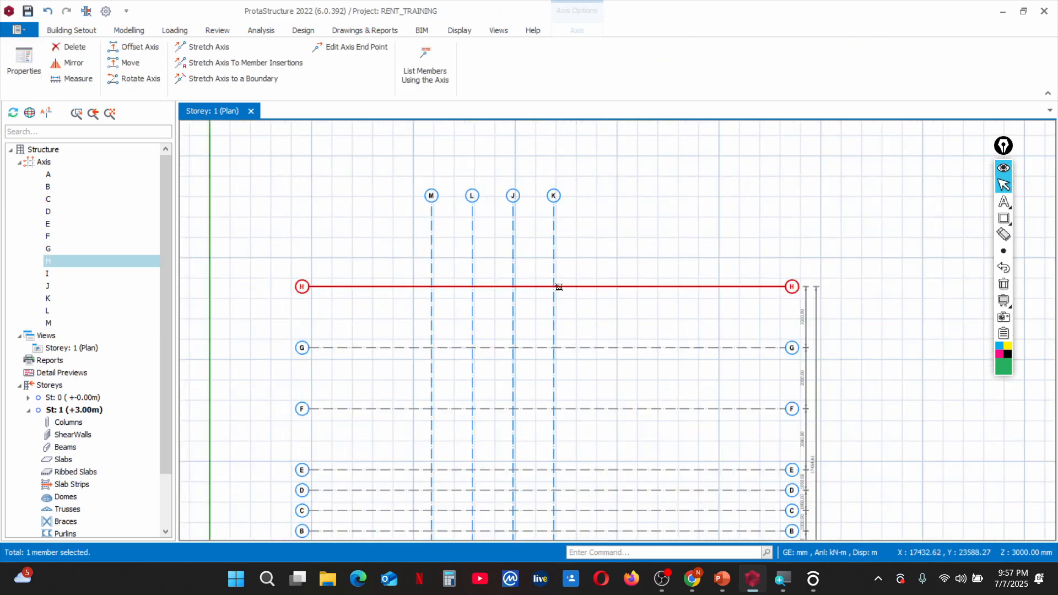
pyautogui.rightClick(594, 249)
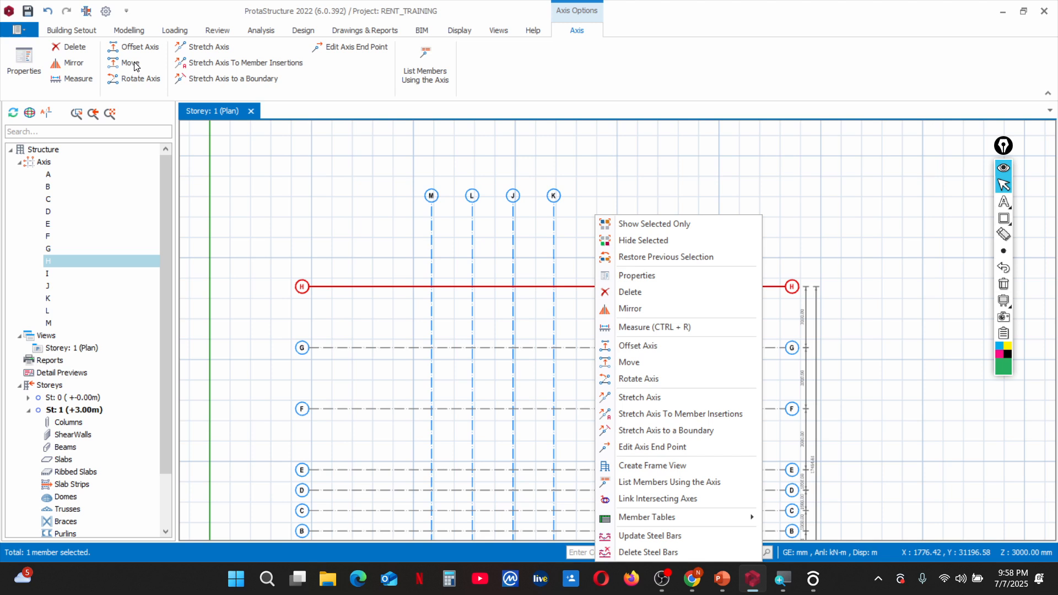
pyautogui.click(629, 362)
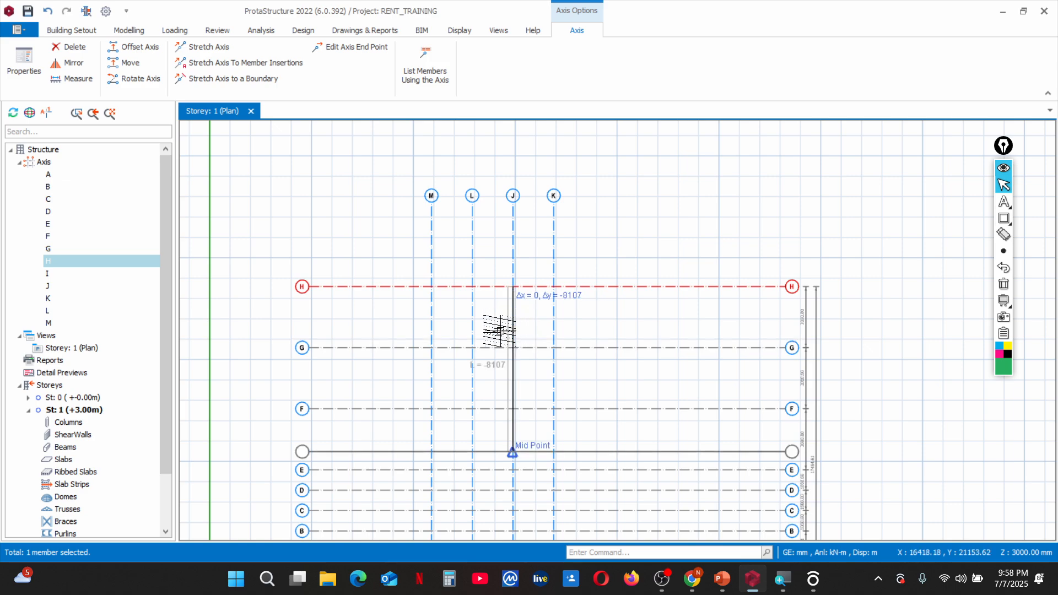
pyautogui.scroll(-1, 496, 331)
pyautogui.scroll(-1, 513, 308)
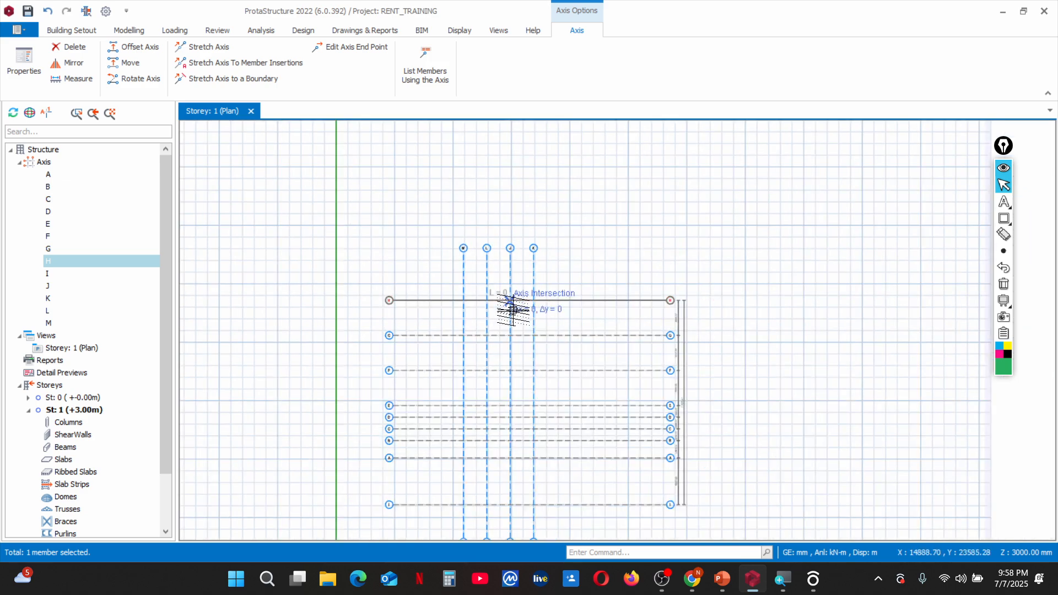
pyautogui.scroll(-1, 508, 281)
pyautogui.scroll(2, 504, 277)
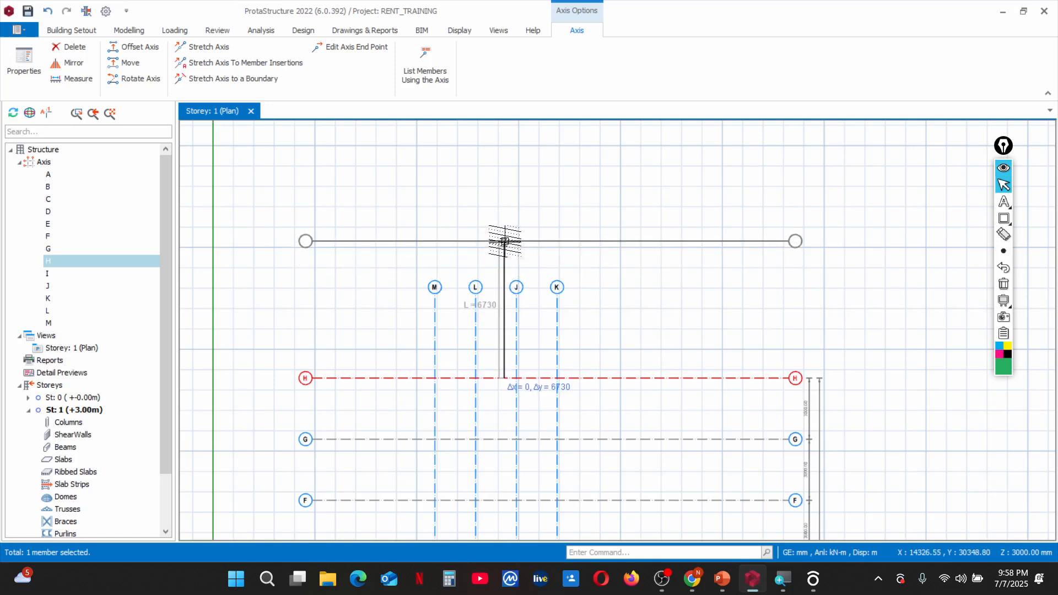
pyautogui.press('Tab')
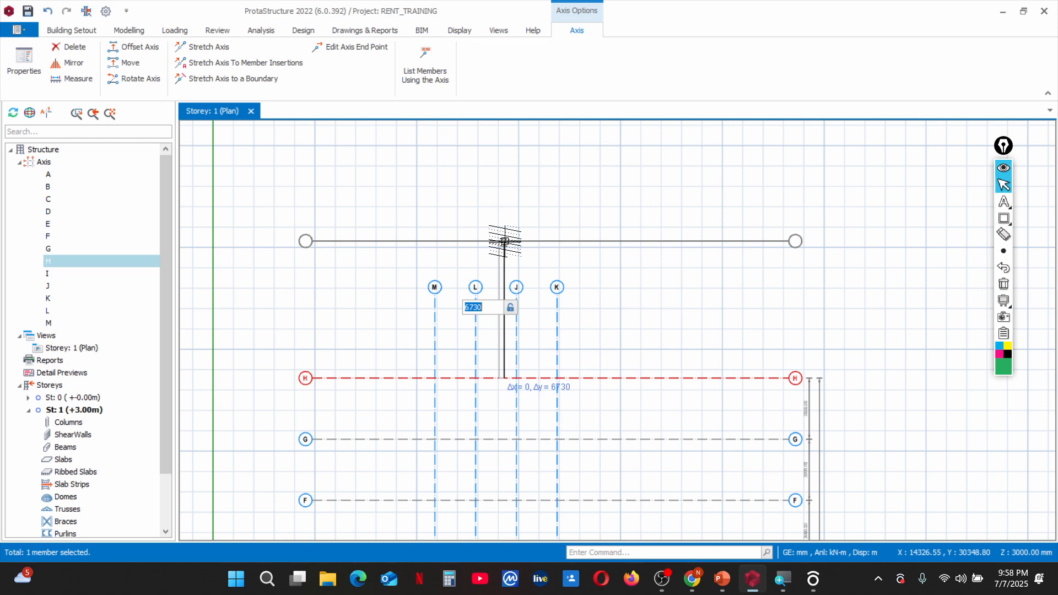
pyautogui.write('7')
pyautogui.press('Return')
pyautogui.scroll(-5, 485, 220)
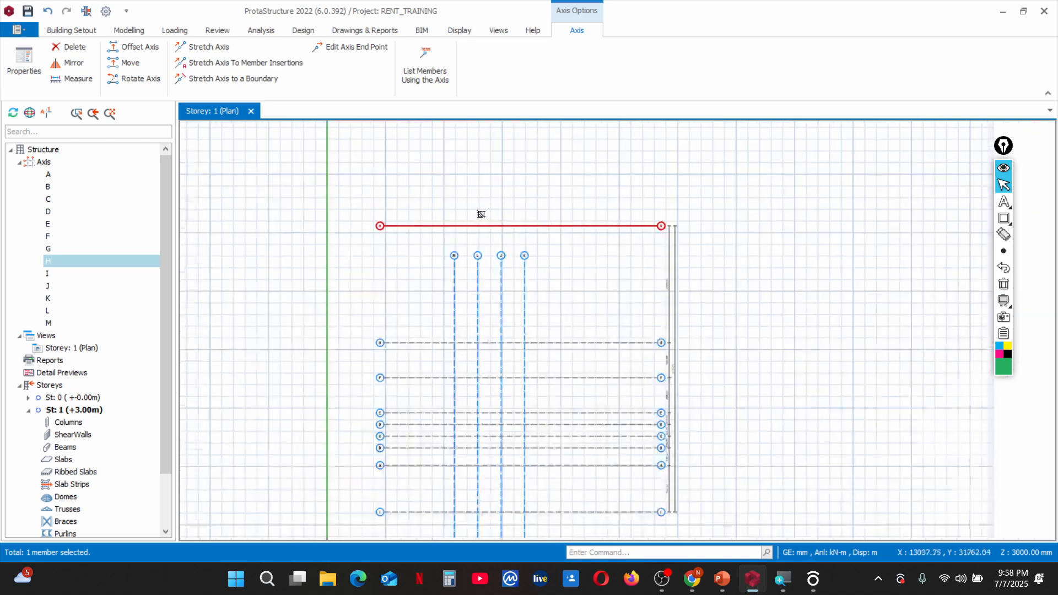
pyautogui.scroll(5, 458, 292)
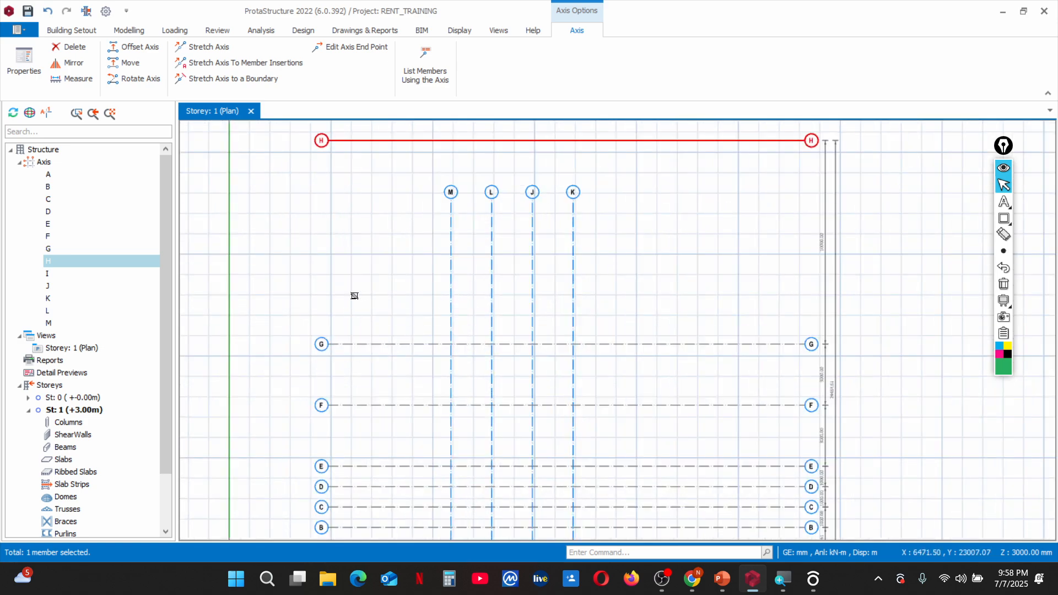
pyautogui.scroll(-2, 475, 319)
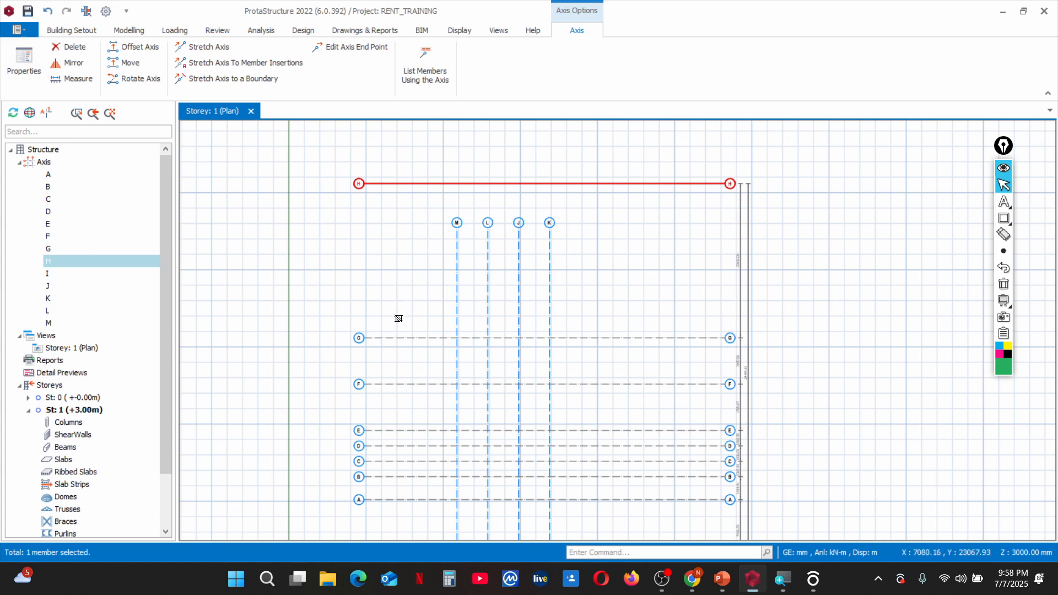
pyautogui.scroll(-1, 414, 353)
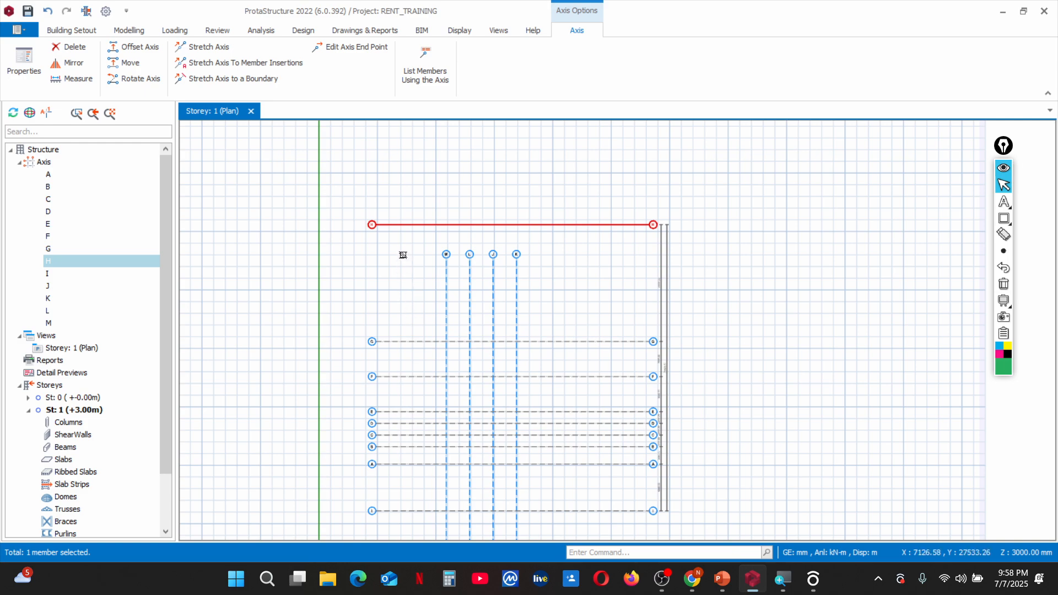
pyautogui.press('Escape')
# Rotate axis H by 20 degrees counter-clockwise about its left end point
pyautogui.scroll(-3, 412, 372)
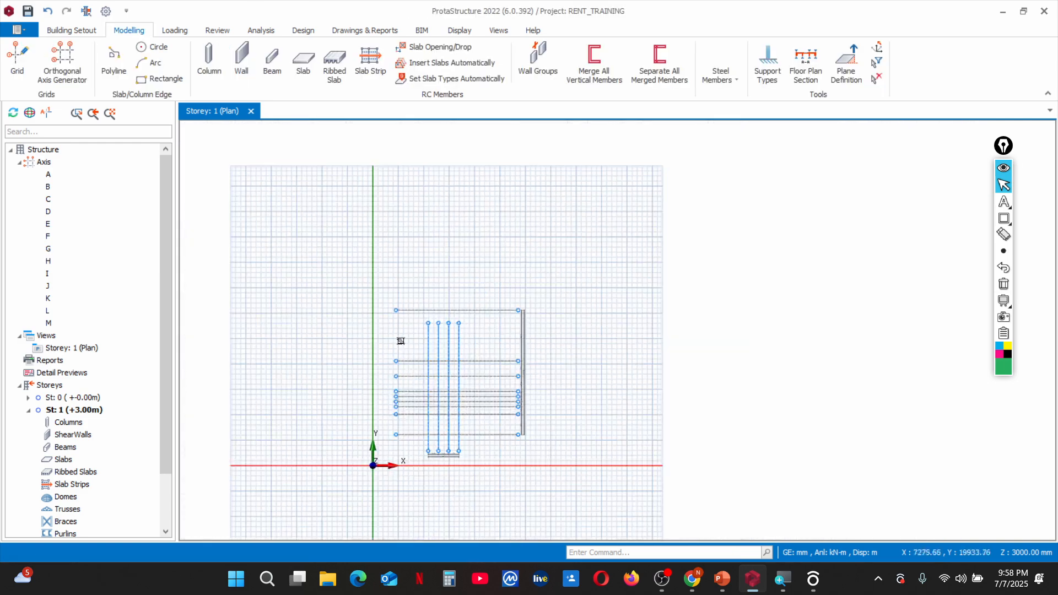
pyautogui.scroll(4, 401, 341)
pyautogui.click(417, 251)
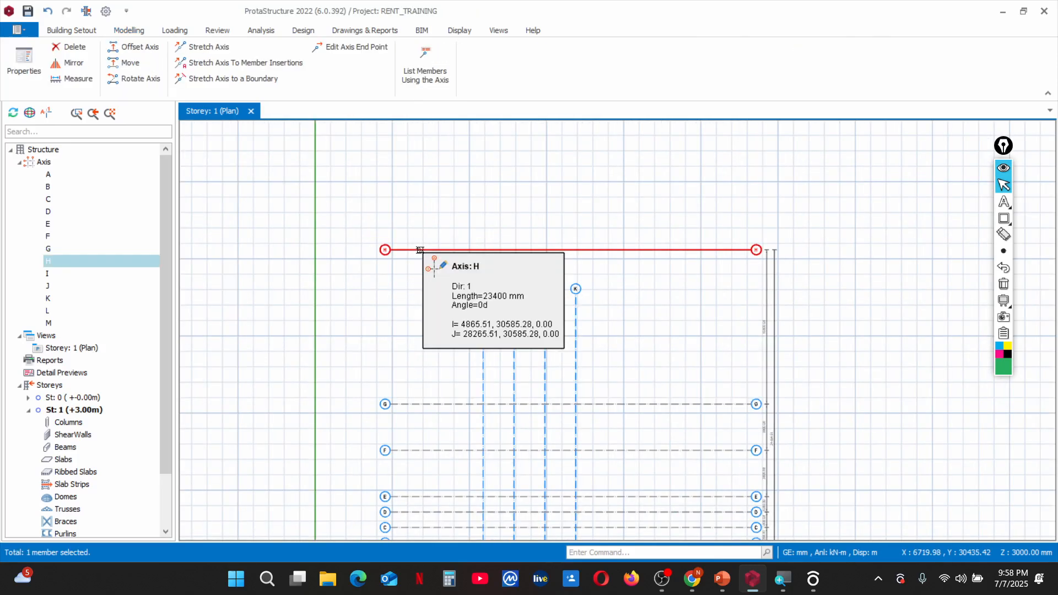
pyautogui.click(141, 78)
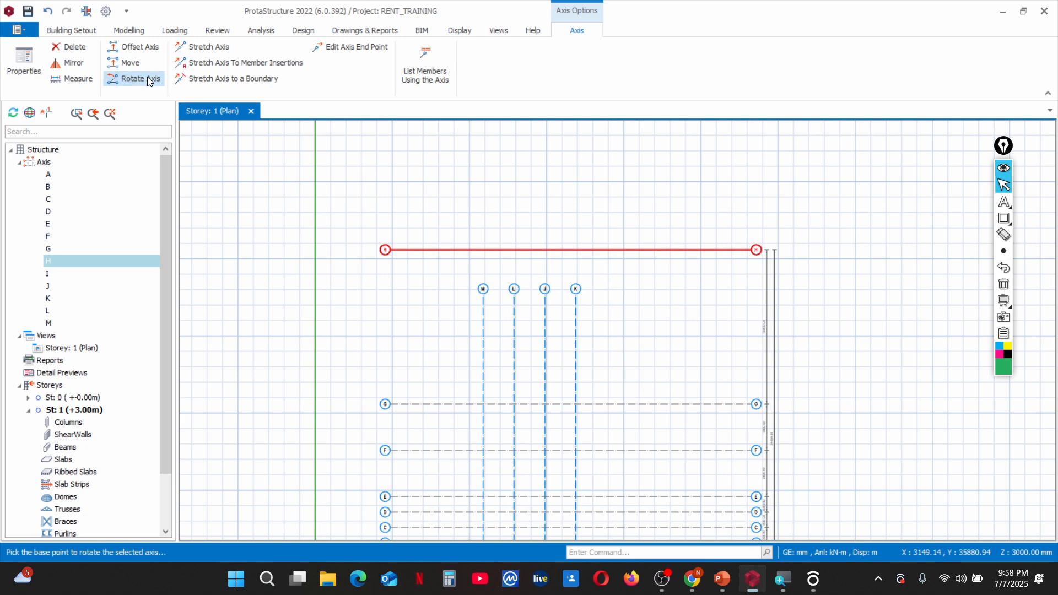
pyautogui.scroll(-2, 446, 292)
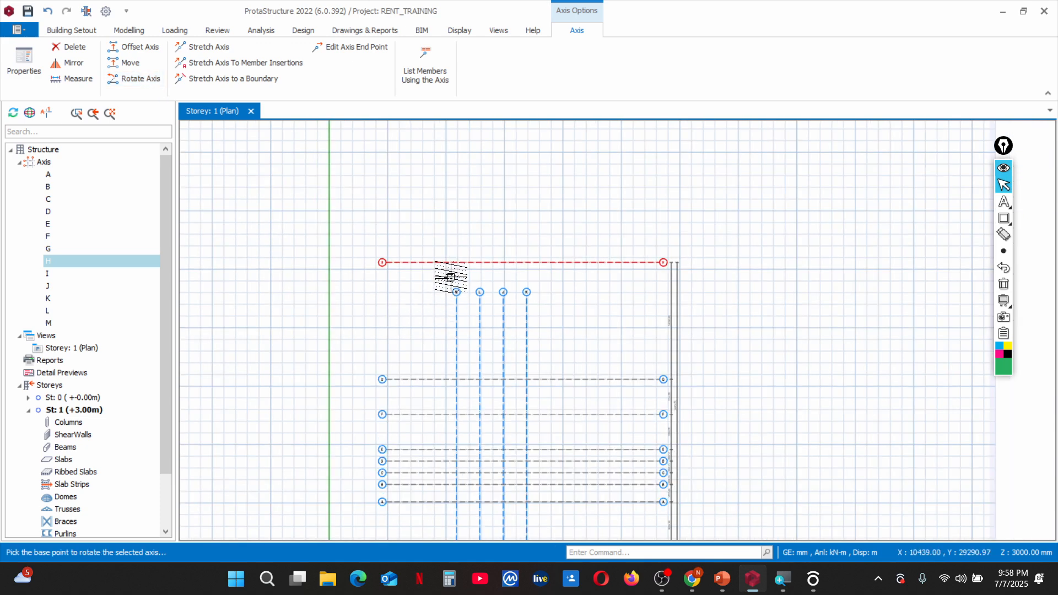
pyautogui.scroll(3, 425, 280)
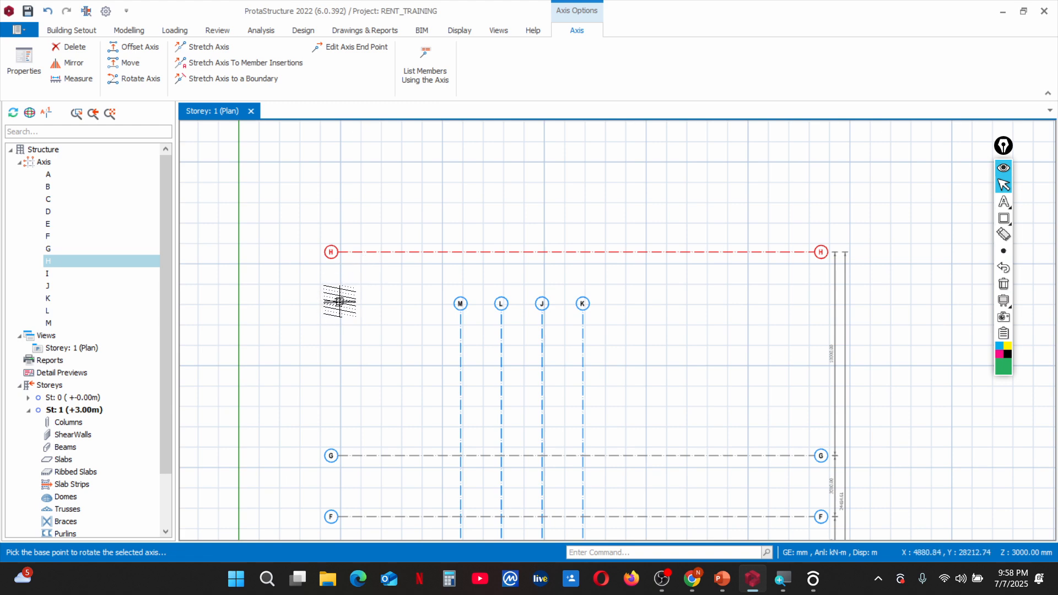
pyautogui.scroll(-1, 340, 300)
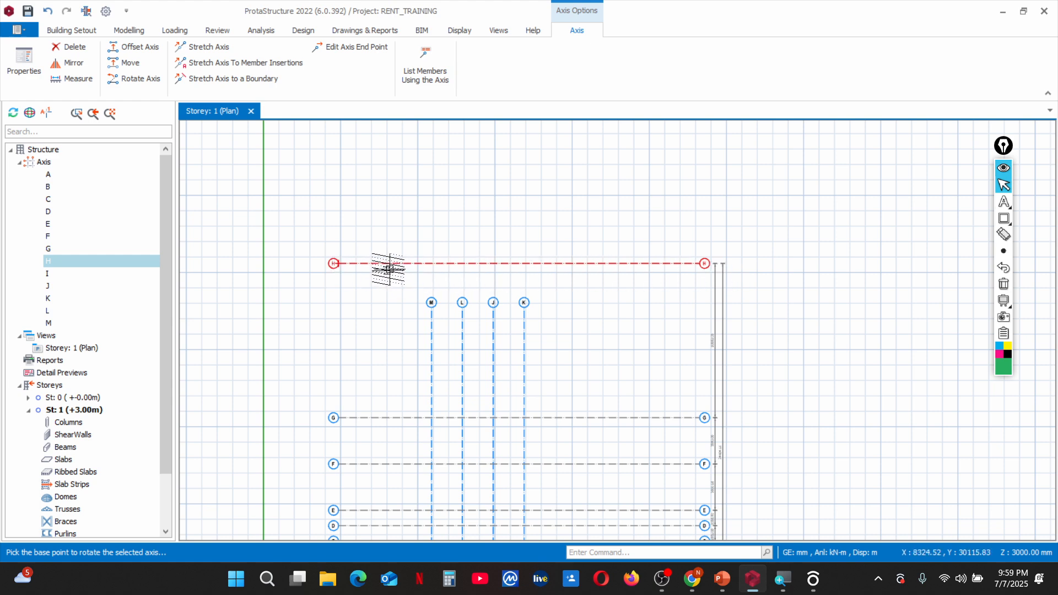
pyautogui.scroll(3, 337, 262)
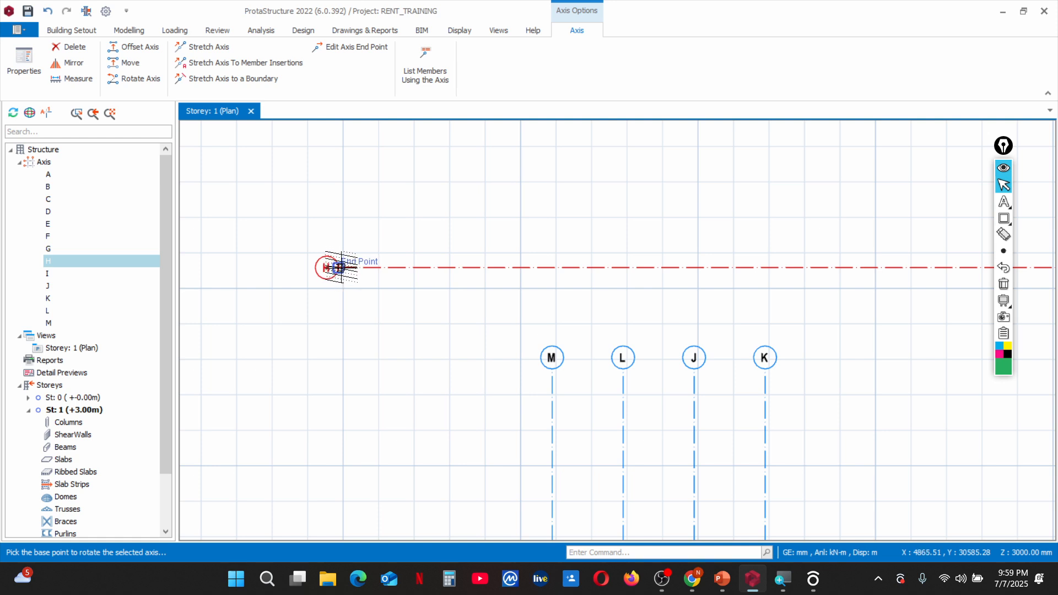
pyautogui.click(338, 267)
pyautogui.scroll(-3, 370, 299)
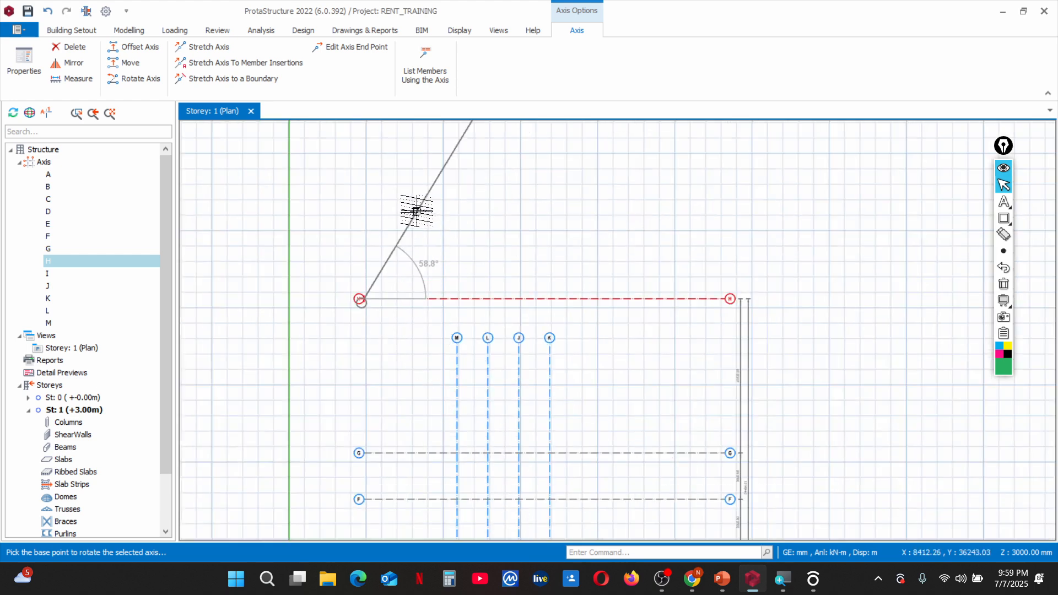
pyautogui.scroll(-3, 415, 256)
pyautogui.scroll(1, 428, 207)
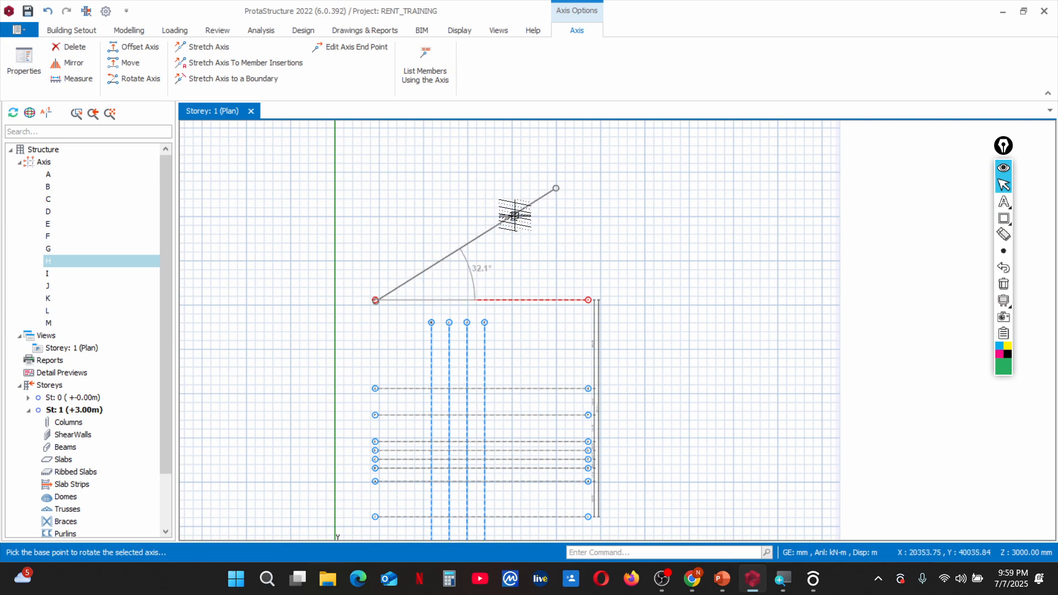
pyautogui.scroll(3, 529, 265)
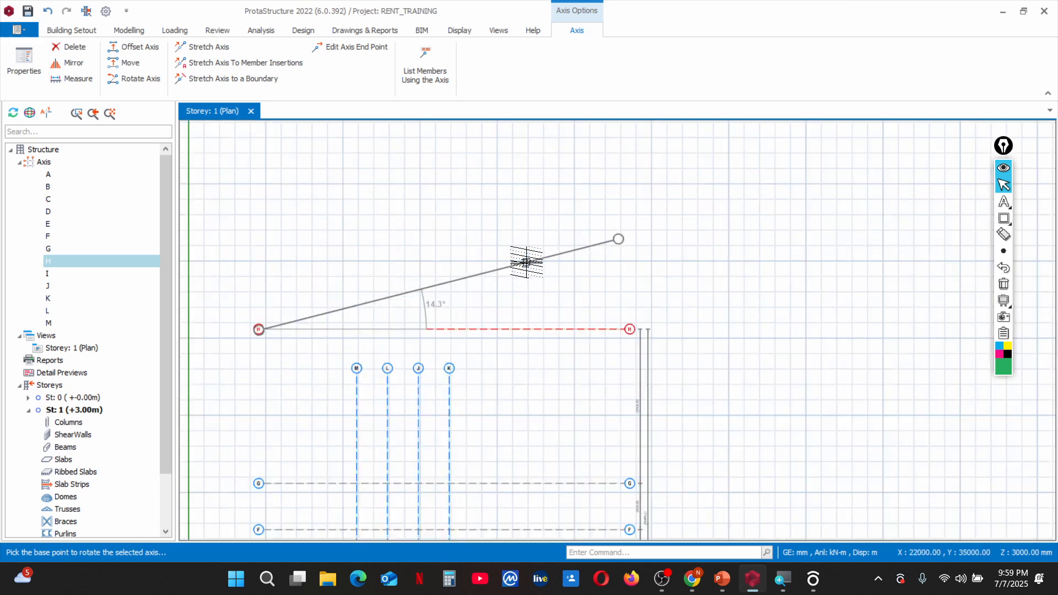
pyautogui.press('Tab')
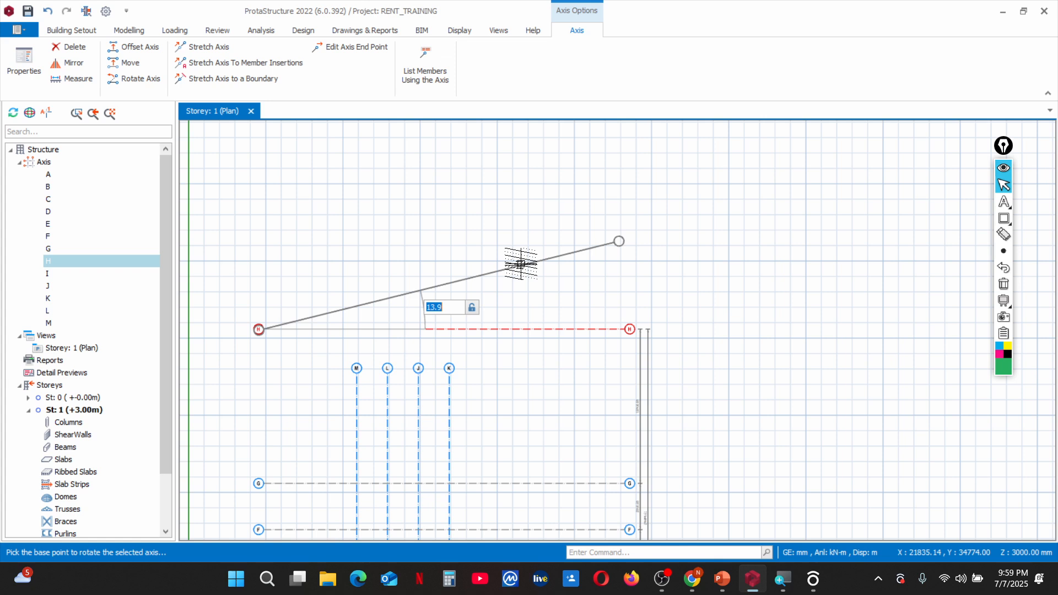
pyautogui.write('20')
pyautogui.press('Return')
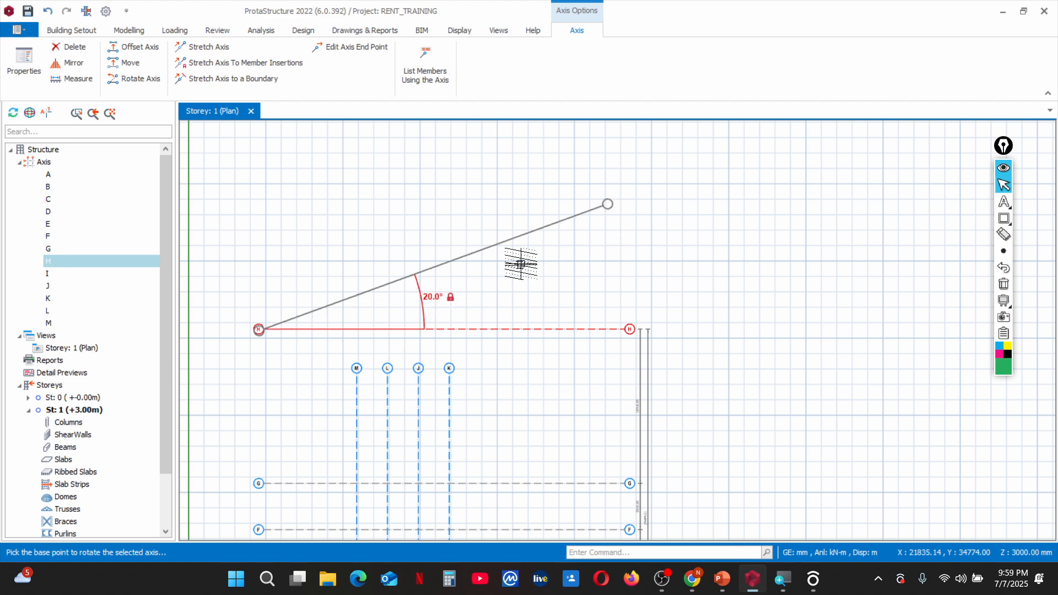
pyautogui.click(520, 264)
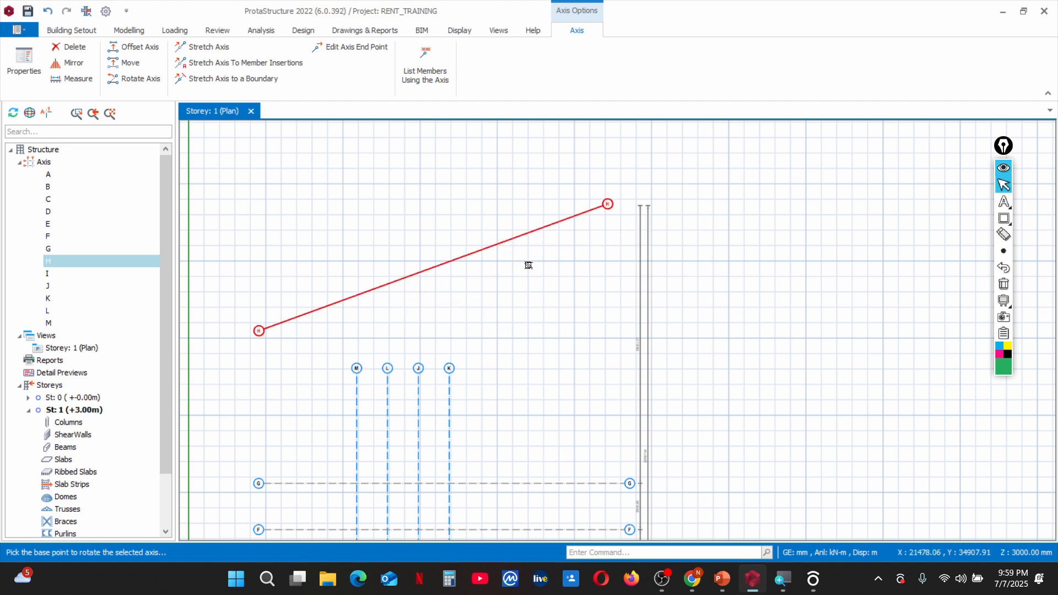
# Examine the rotated axis H in relation to the rest of the grid layout
pyautogui.scroll(-2, 505, 312)
pyautogui.scroll(-2, 505, 312)
pyautogui.scroll(5, 414, 327)
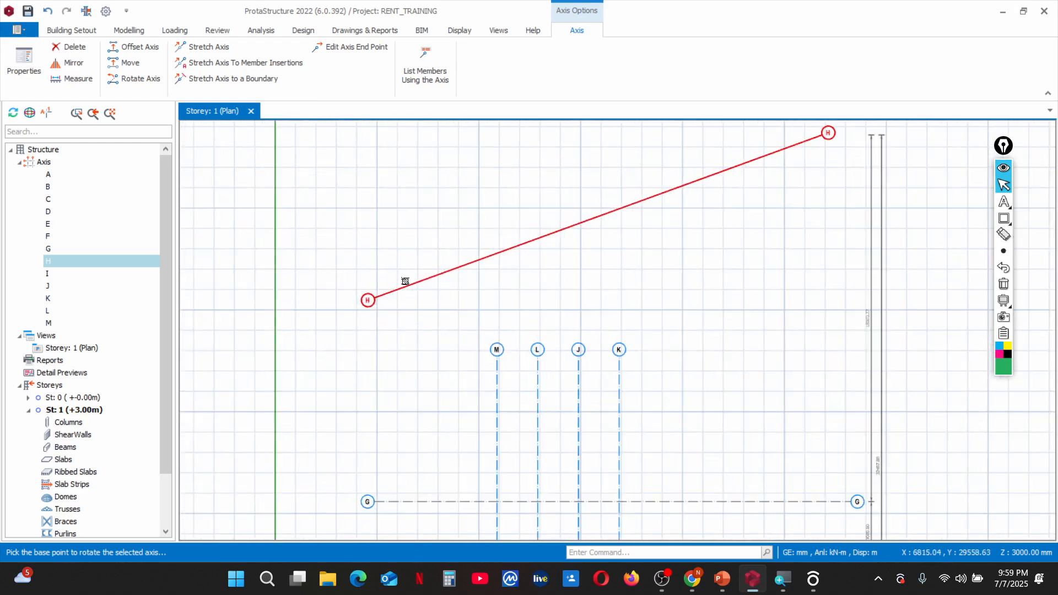
pyautogui.scroll(-4, 405, 281)
pyautogui.scroll(3, 484, 303)
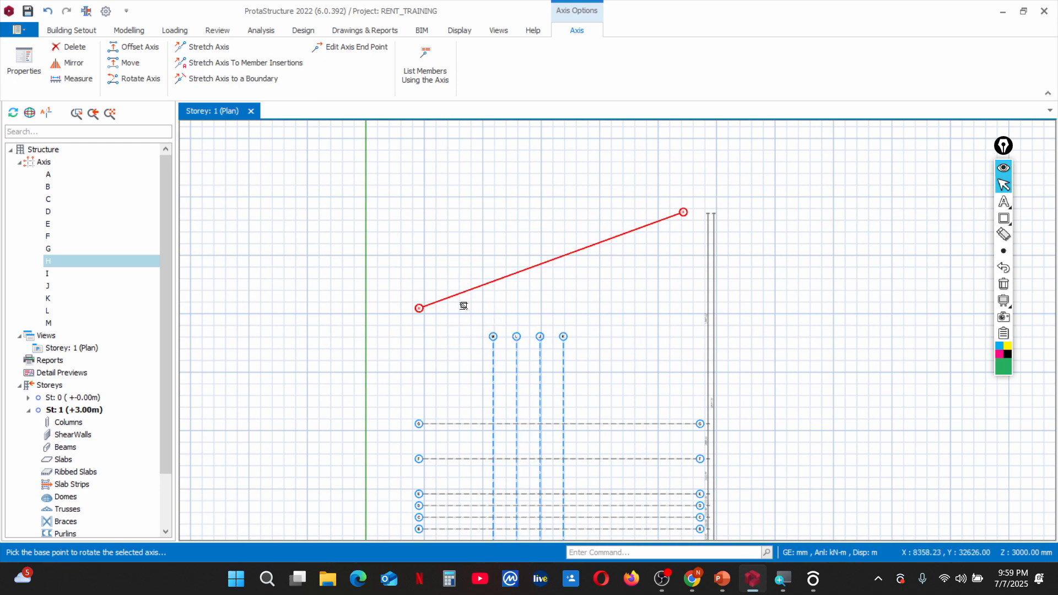
pyautogui.scroll(-3, 450, 271)
pyautogui.scroll(2, 449, 326)
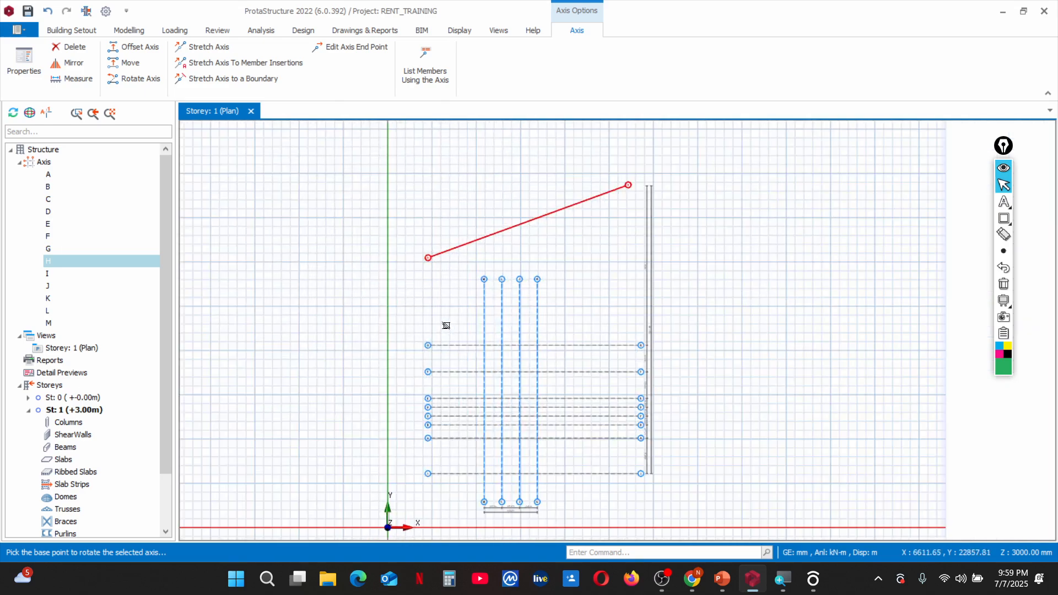
pyautogui.scroll(-3, 468, 274)
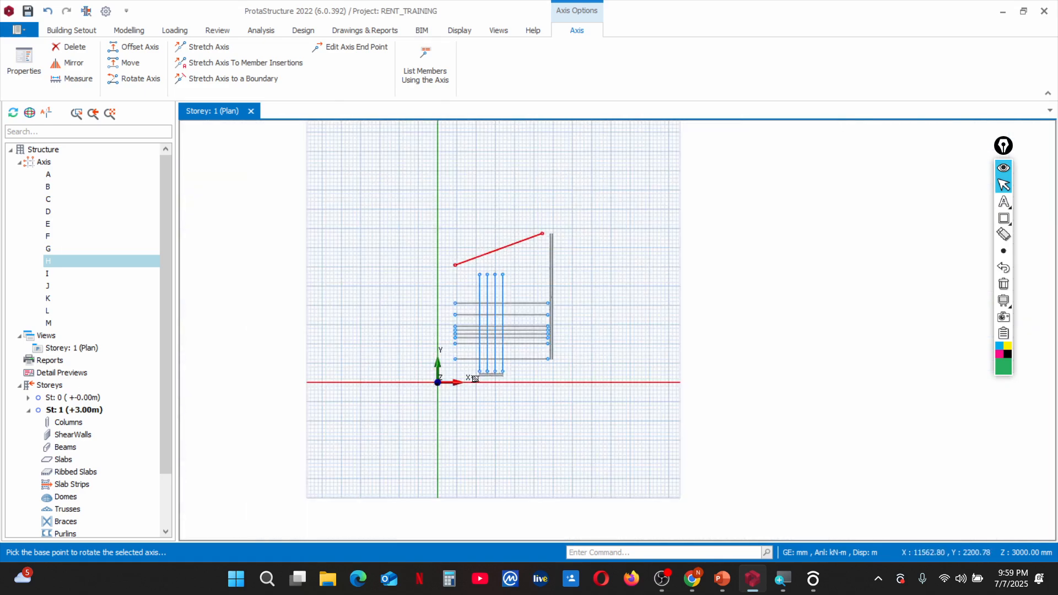
pyautogui.scroll(4, 473, 378)
pyautogui.scroll(-3, 473, 378)
pyautogui.scroll(-1, 505, 307)
pyautogui.scroll(3, 508, 305)
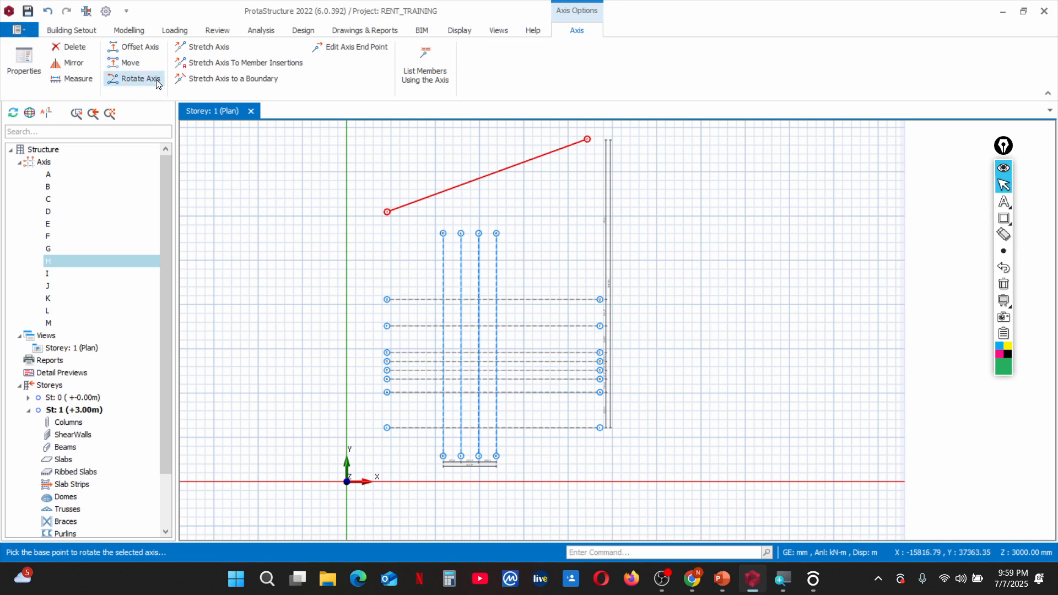
# Stretch the upper end of axis M vertically so it extends past the inclined axis H, then deselect the axis
pyautogui.click(444, 270)
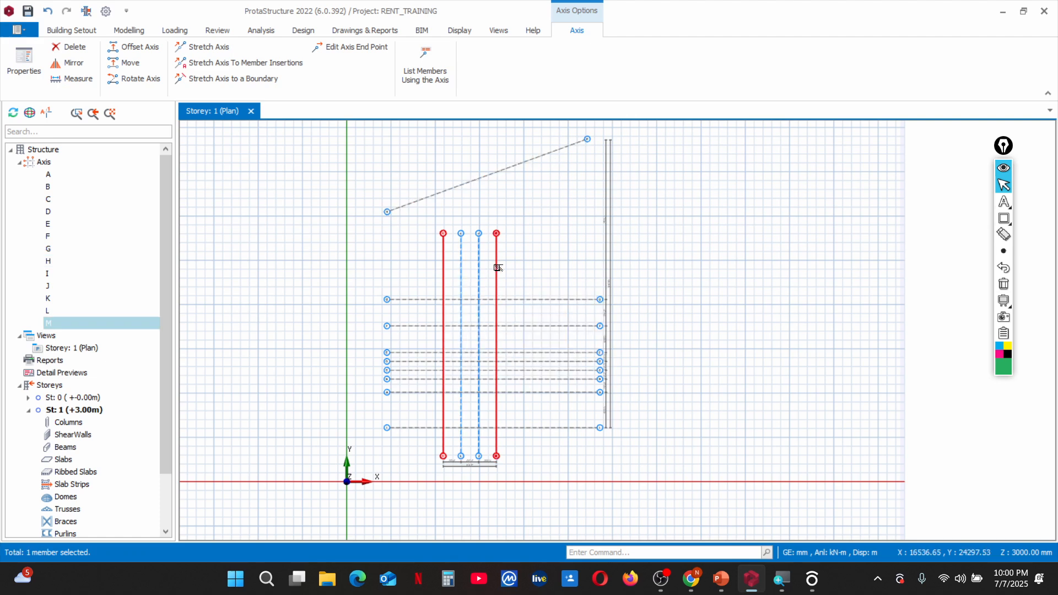
pyautogui.scroll(3, 434, 263)
pyautogui.rightClick(434, 260)
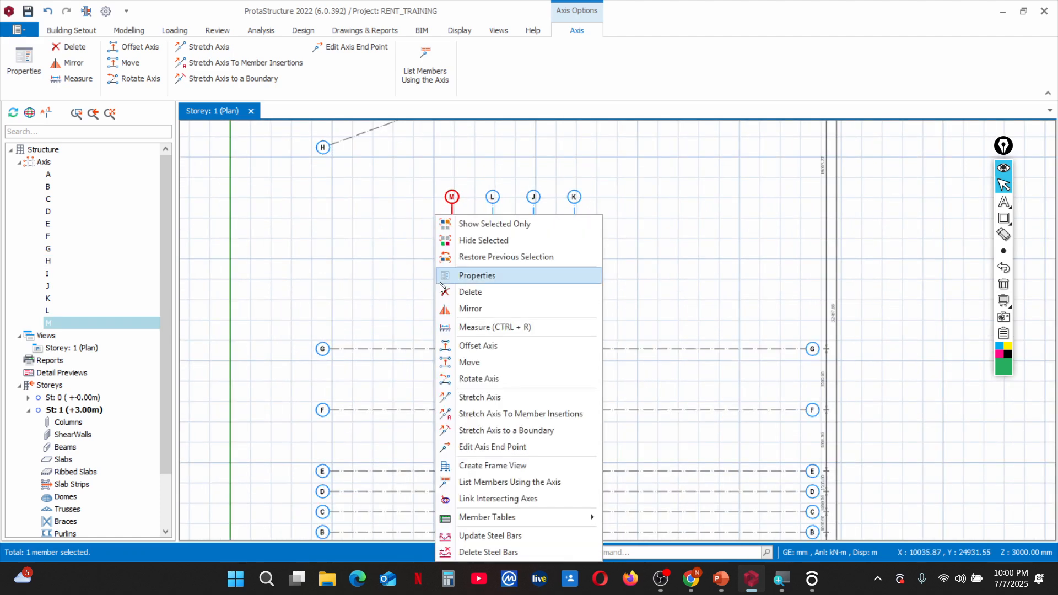
pyautogui.click(465, 397)
pyautogui.scroll(-5, 460, 398)
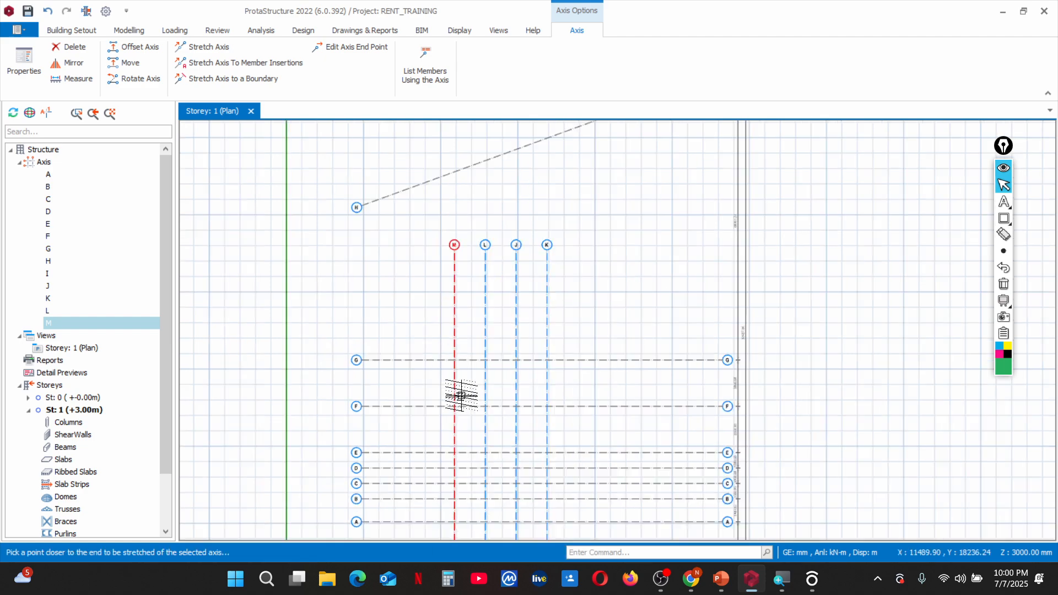
pyautogui.scroll(5, 448, 359)
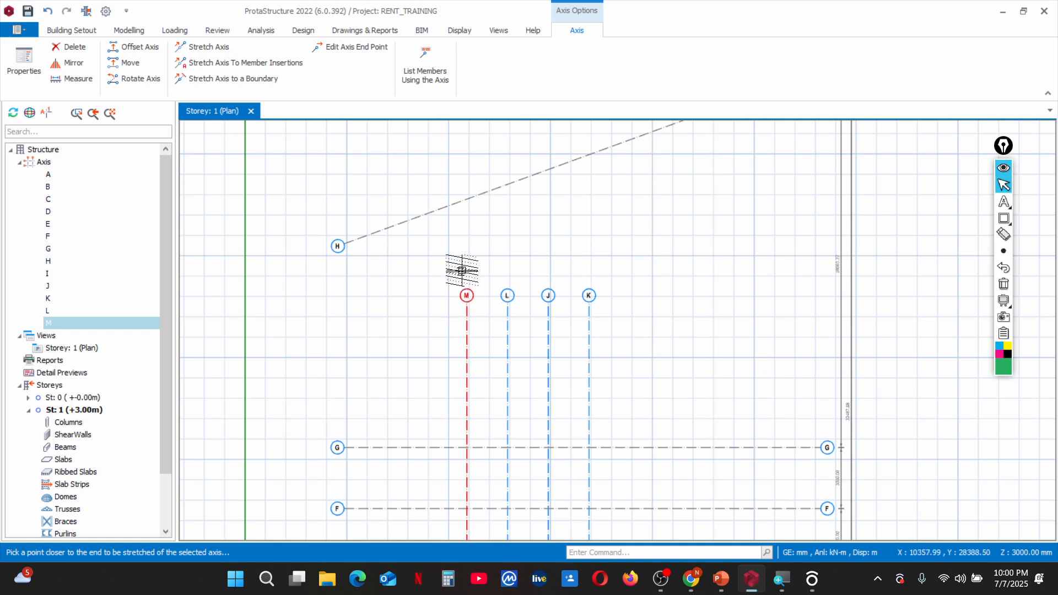
pyautogui.scroll(-3, 465, 270)
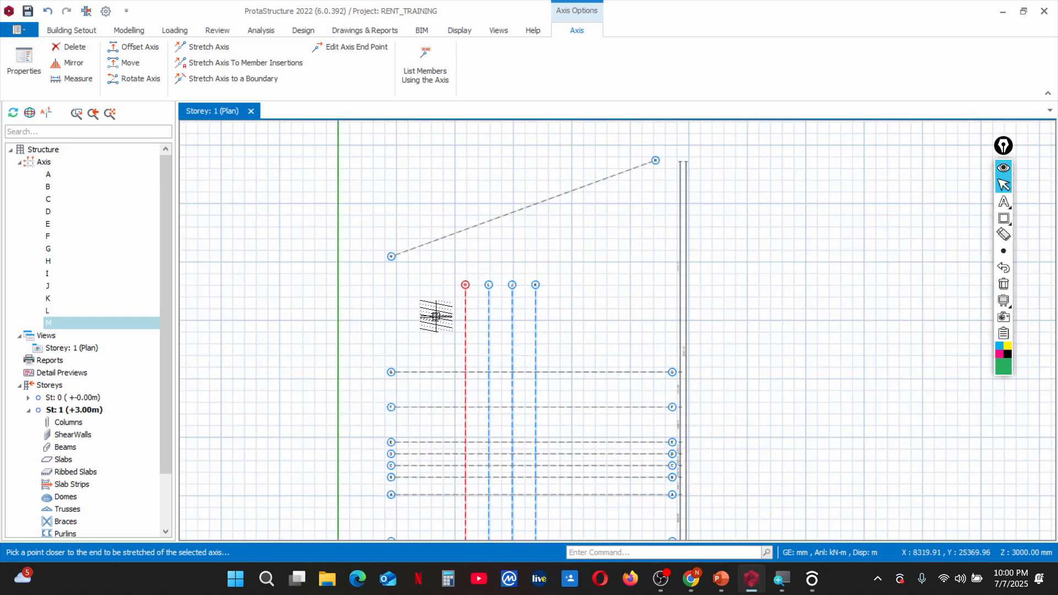
pyautogui.scroll(-1, 450, 281)
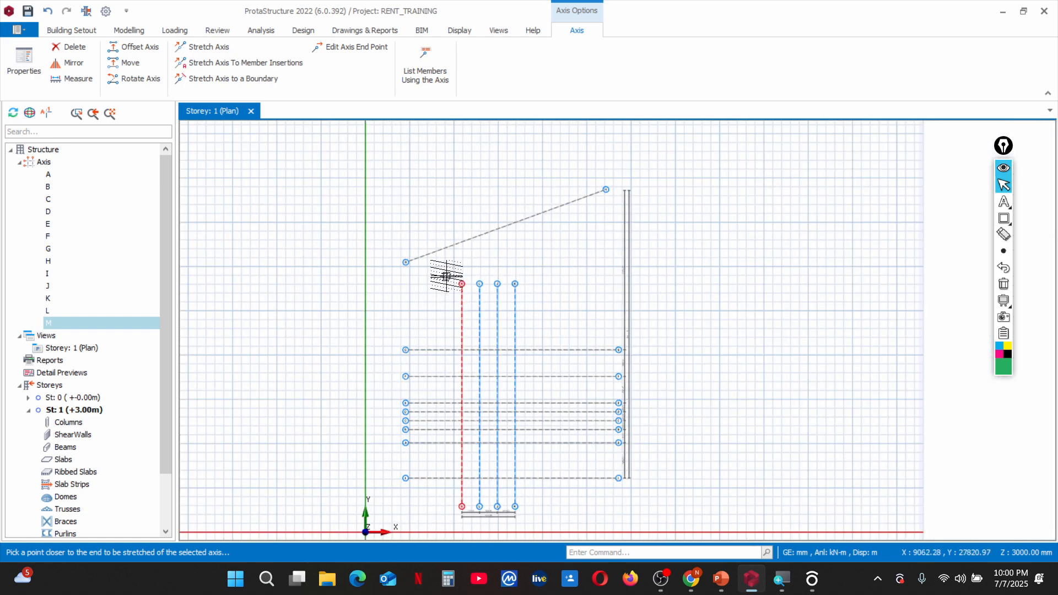
pyautogui.scroll(4, 460, 504)
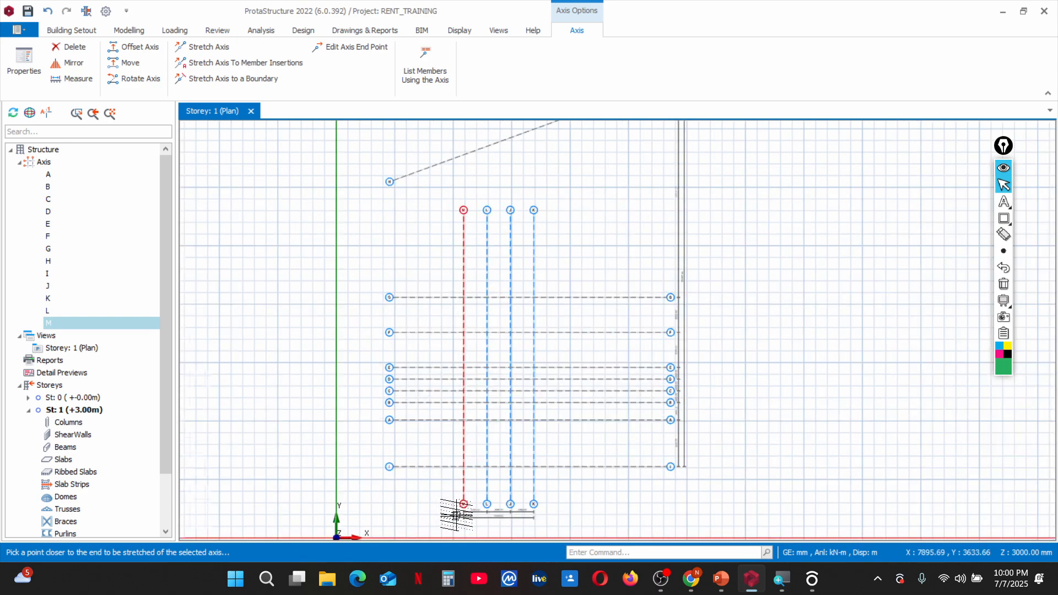
pyautogui.scroll(-3, 475, 472)
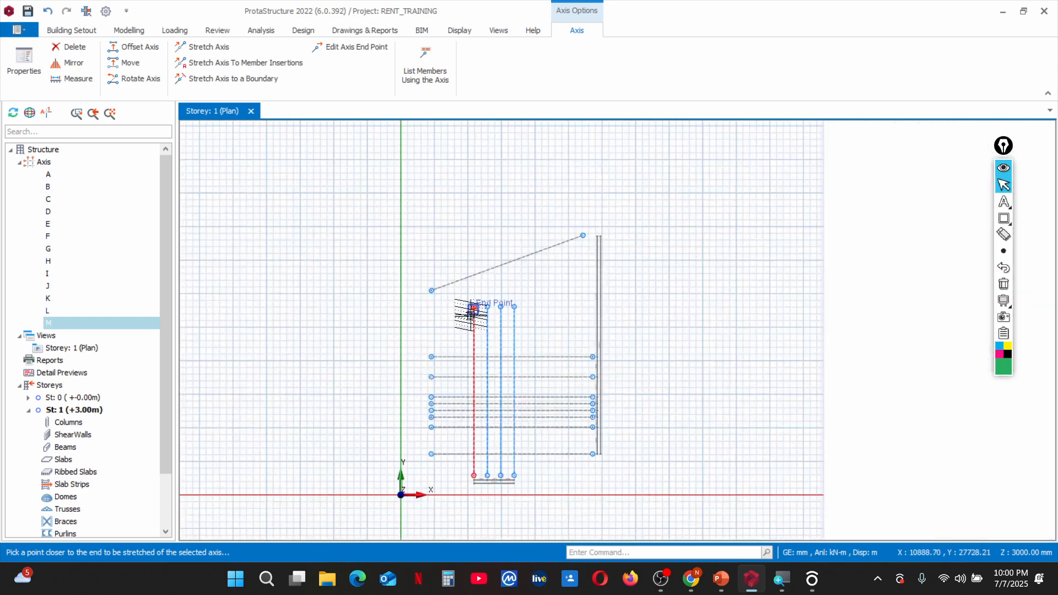
pyautogui.scroll(2, 472, 316)
pyautogui.scroll(-1, 480, 353)
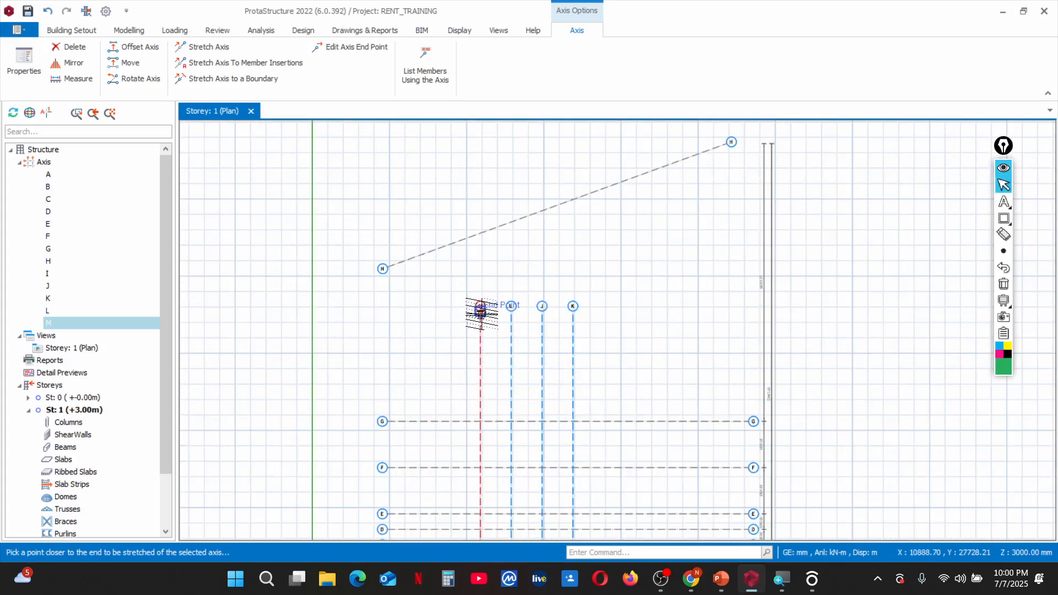
pyautogui.click(481, 312)
pyautogui.scroll(-2, 479, 264)
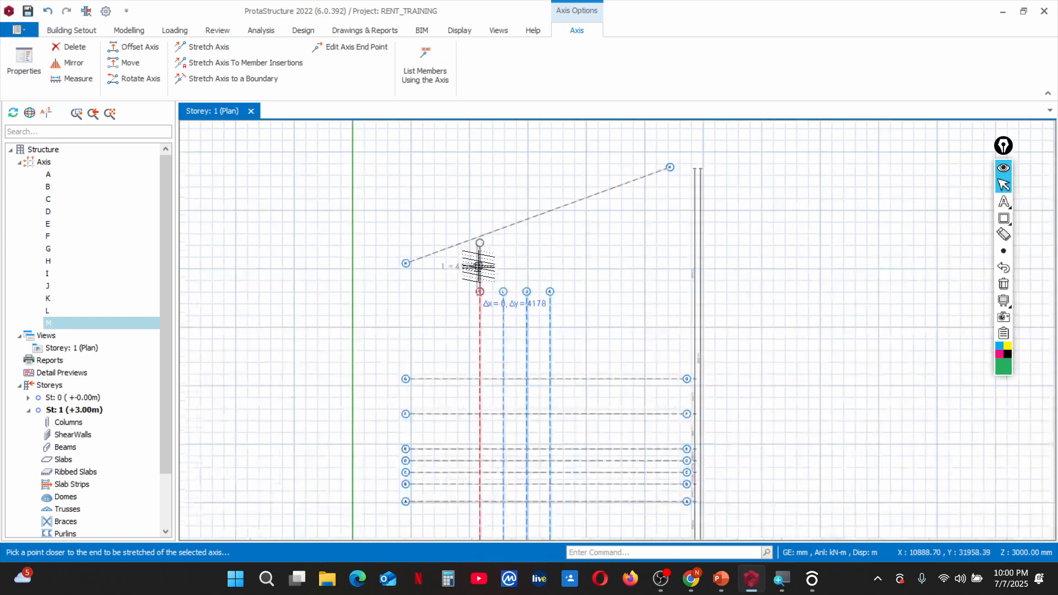
pyautogui.scroll(2, 477, 227)
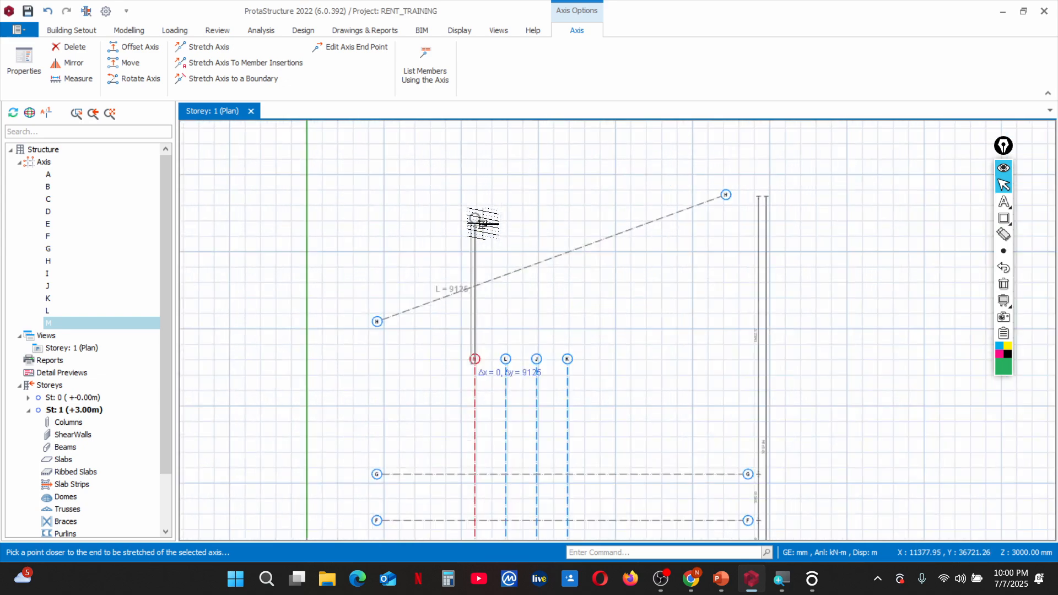
pyautogui.click(477, 229)
pyautogui.scroll(-2, 485, 276)
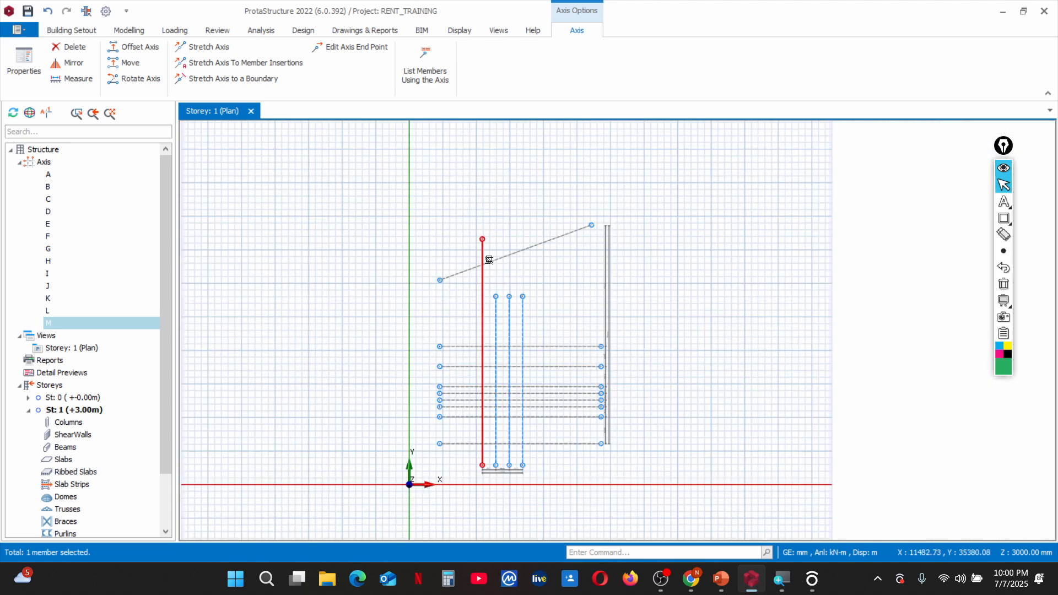
pyautogui.scroll(2, 472, 322)
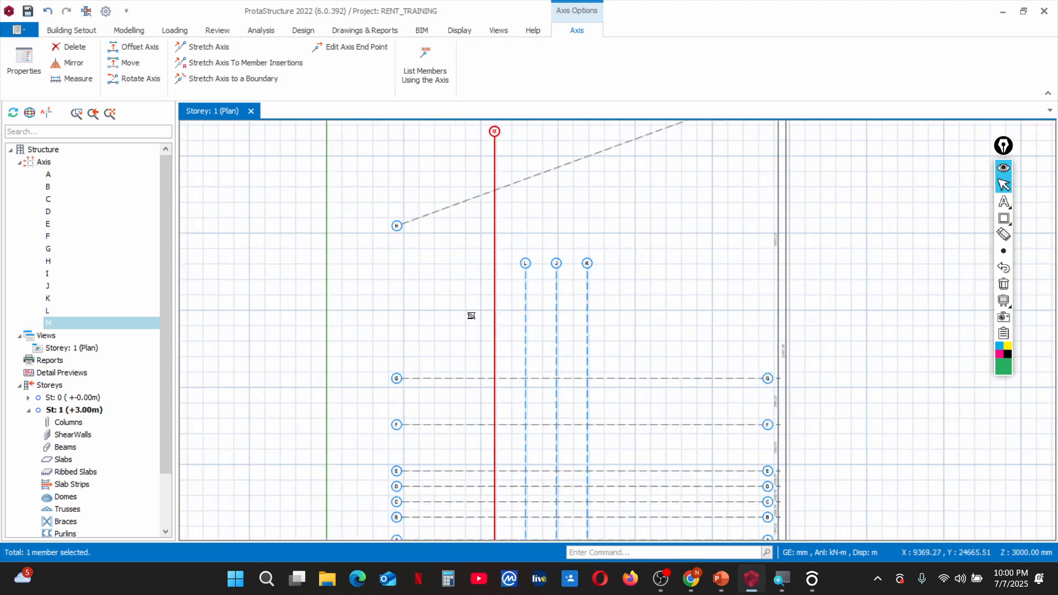
pyautogui.press('Escape')
pyautogui.scroll(-3, 473, 309)
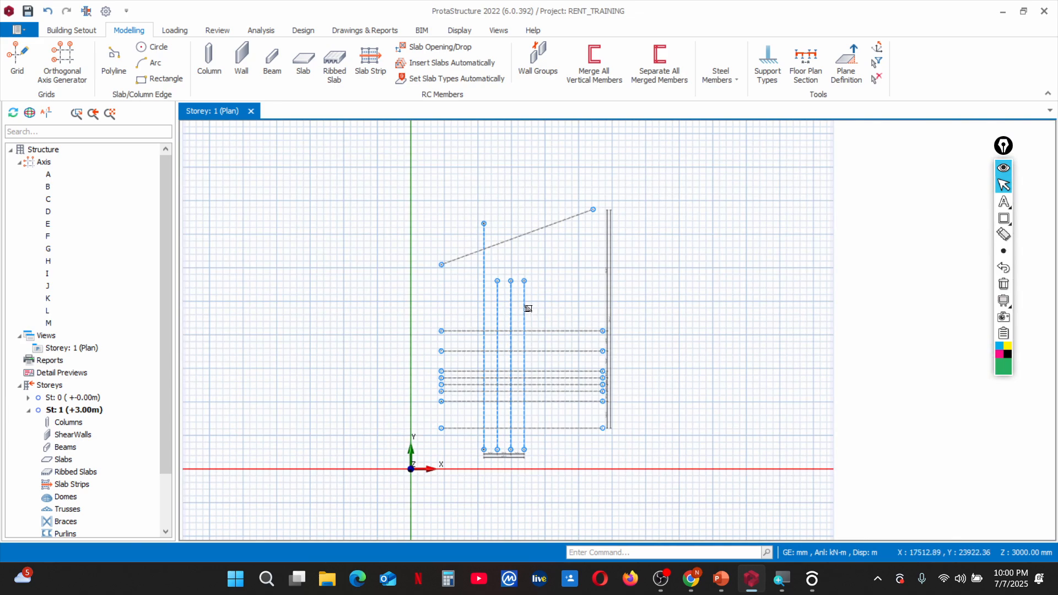
pyautogui.click(525, 308)
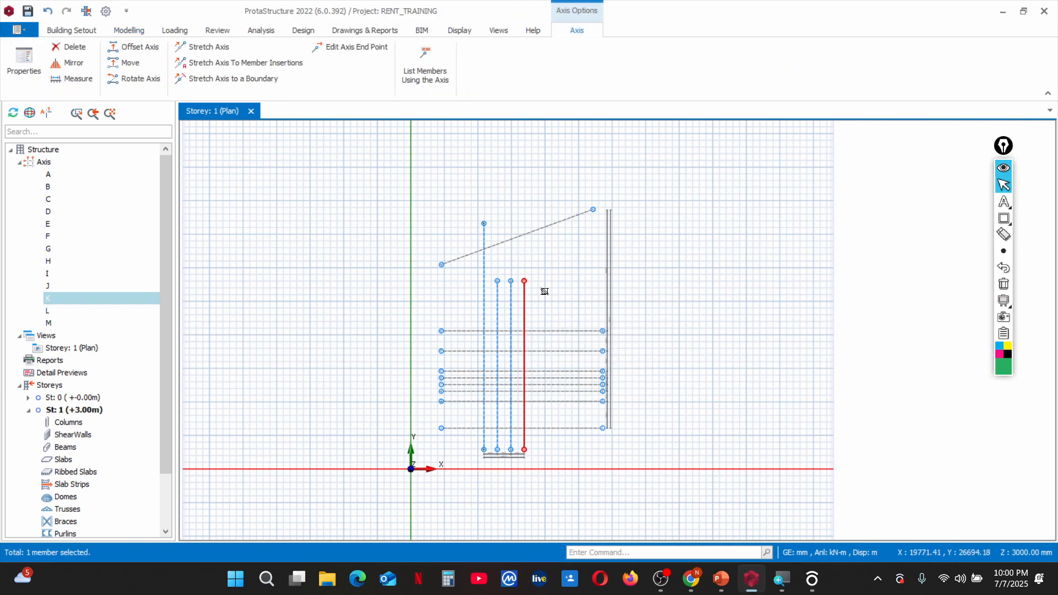
pyautogui.rightClick(544, 291)
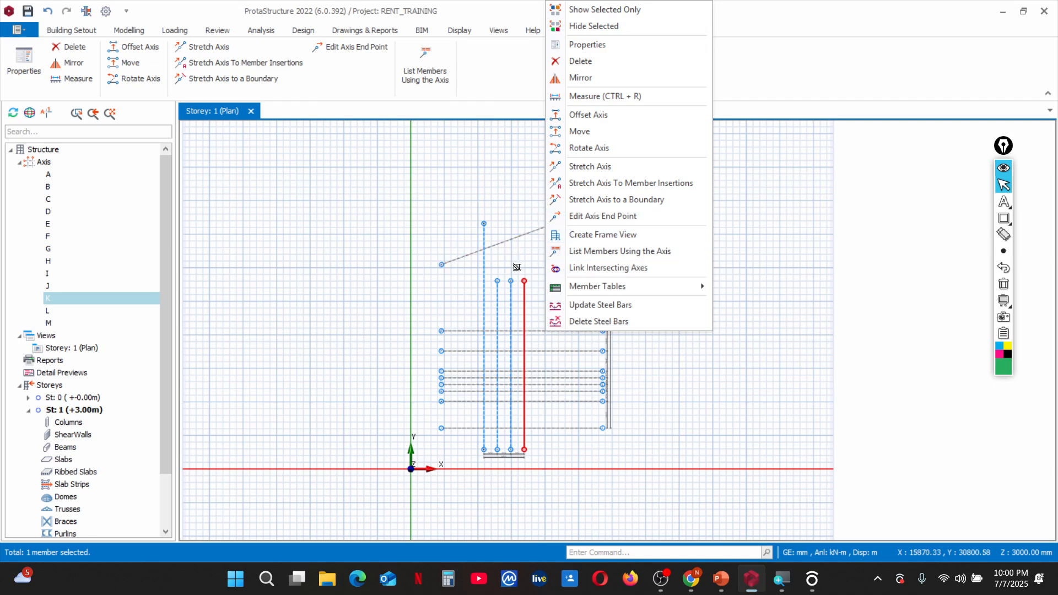
pyautogui.press('Escape')
pyautogui.press('Escape')
# Stretch the upper end of axis K upward by 5000 mm
pyautogui.click(525, 287)
pyautogui.scroll(3, 517, 331)
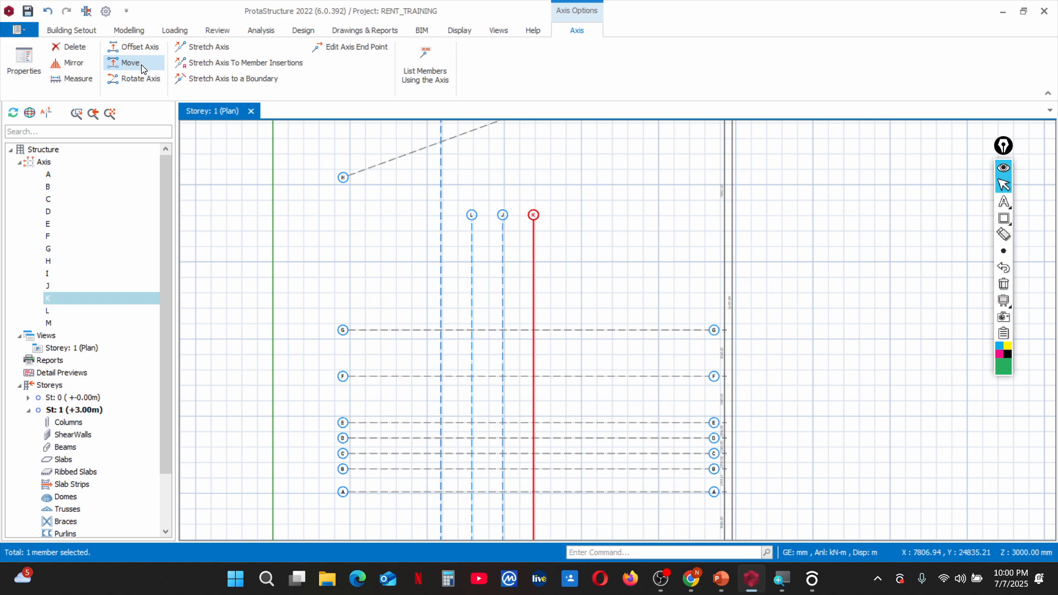
pyautogui.click(212, 54)
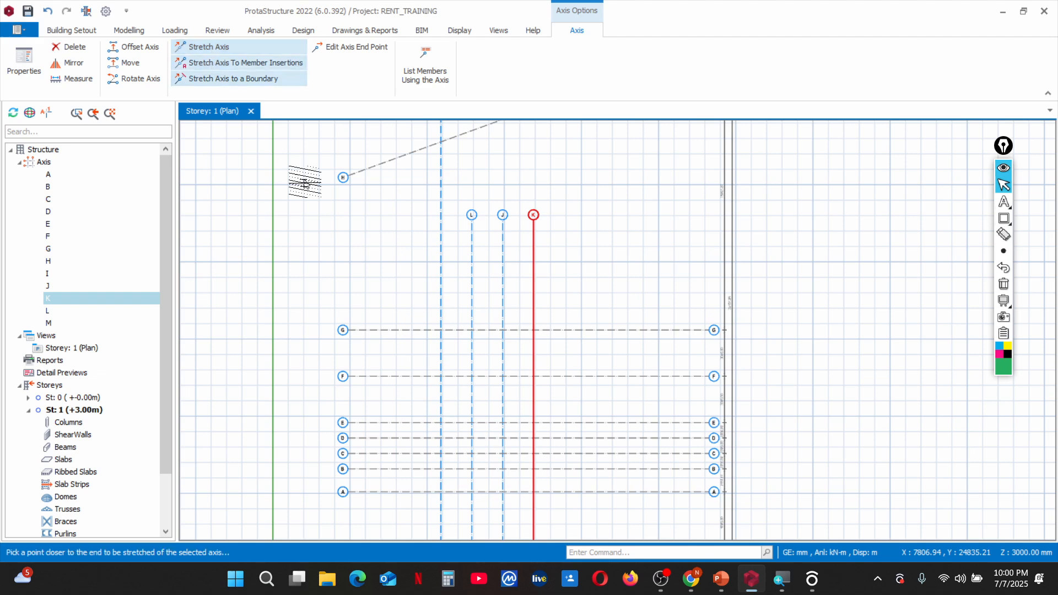
pyautogui.scroll(-1, 512, 286)
pyautogui.scroll(2, 530, 229)
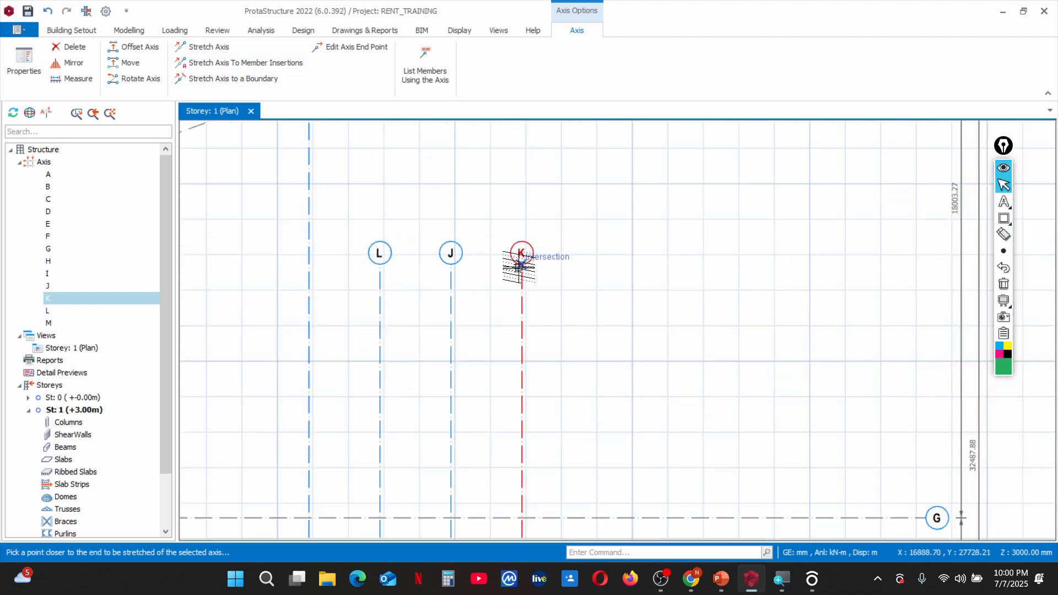
pyautogui.scroll(-2, 518, 267)
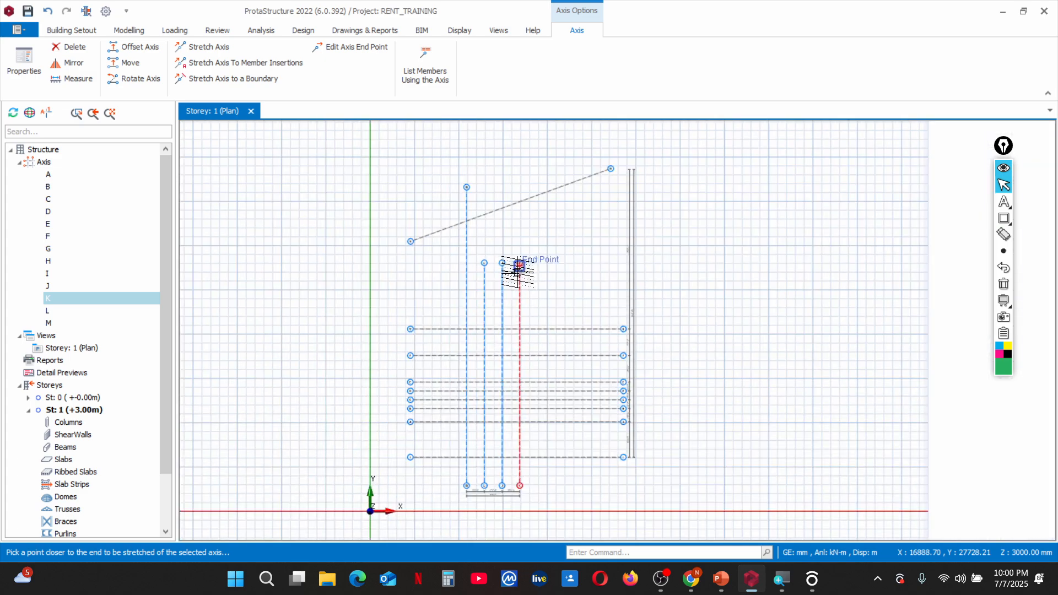
pyautogui.scroll(2, 520, 265)
pyautogui.scroll(-2, 525, 251)
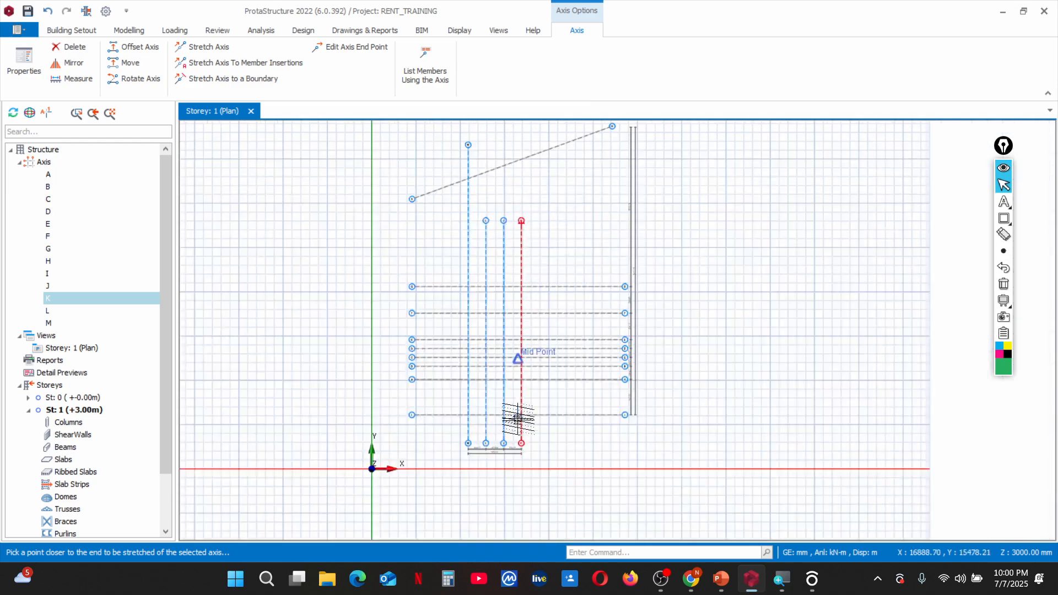
pyautogui.scroll(2, 562, 457)
pyautogui.scroll(-2, 565, 461)
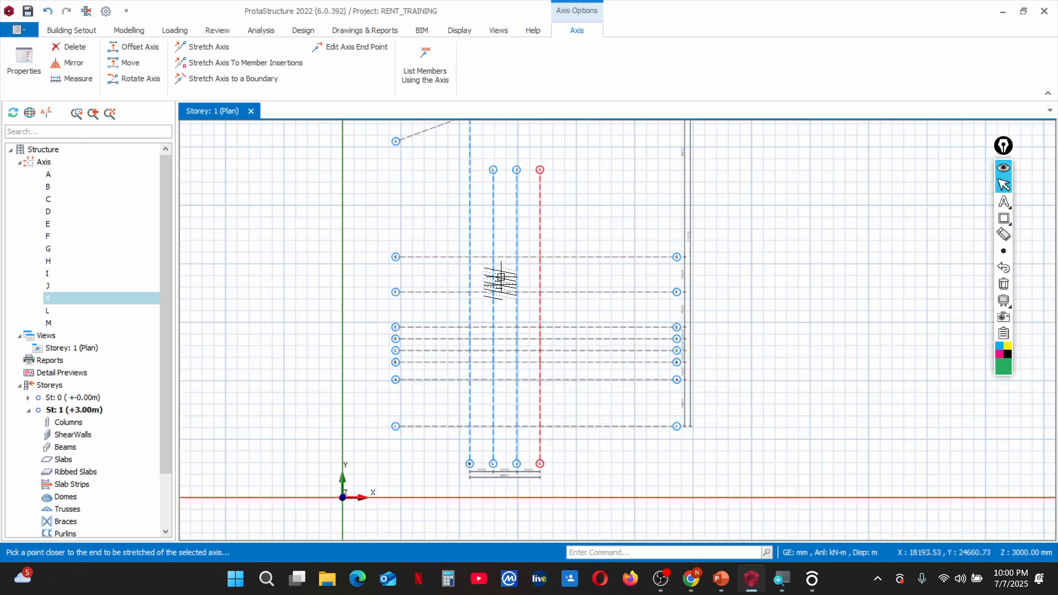
pyautogui.scroll(-2, 498, 279)
pyautogui.scroll(2, 524, 217)
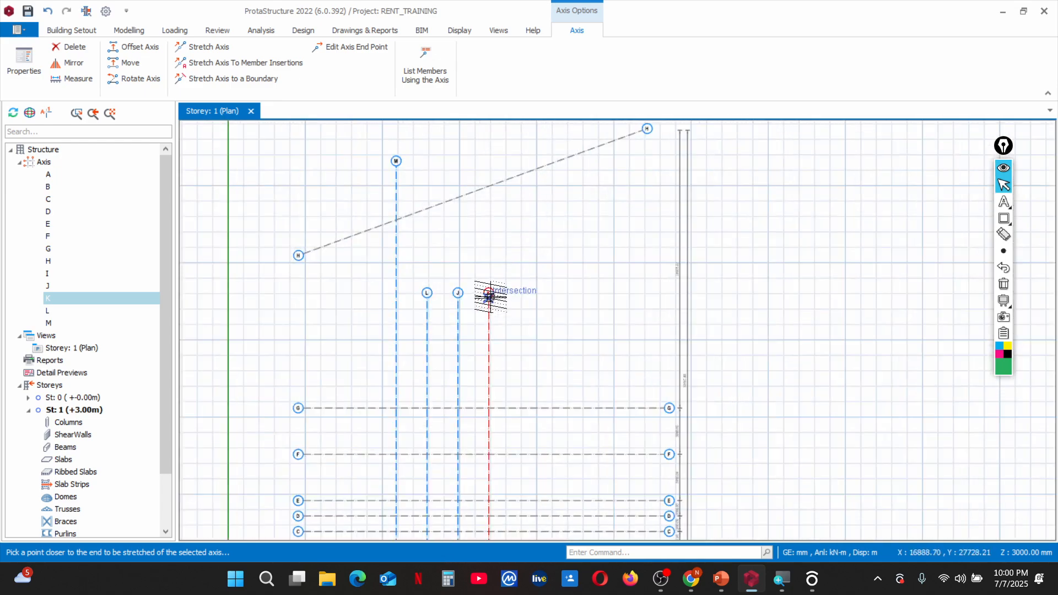
pyautogui.click(489, 297)
pyautogui.scroll(-2, 489, 309)
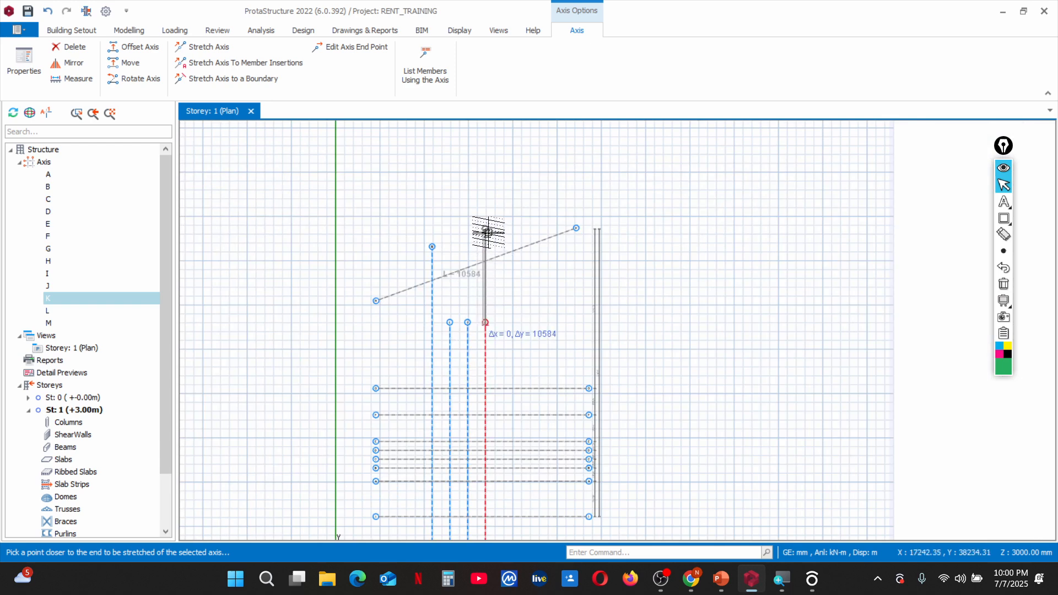
pyautogui.press('Tab')
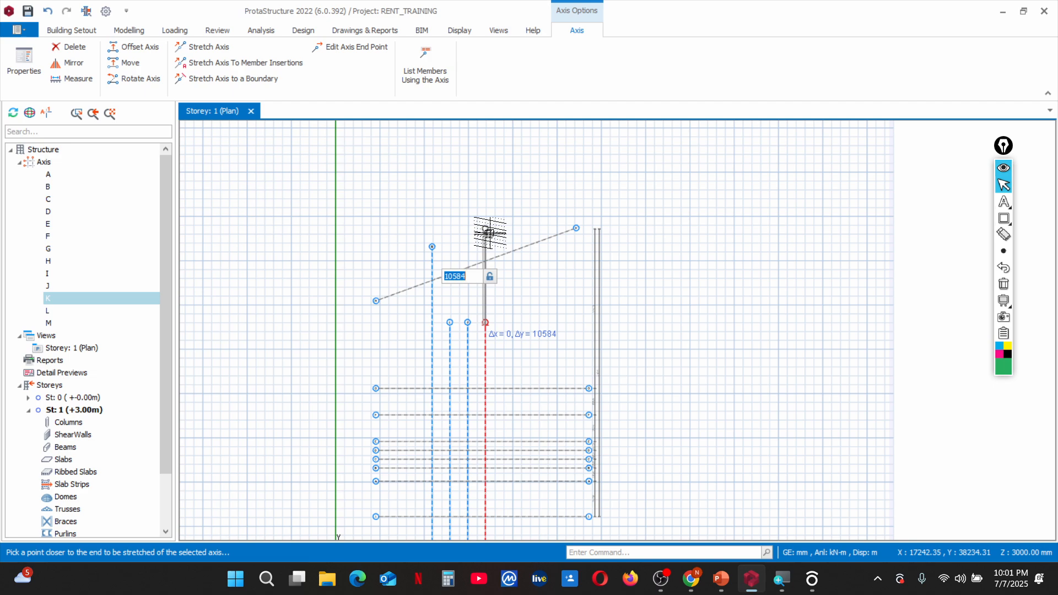
pyautogui.write('5000')
pyautogui.press('Return')
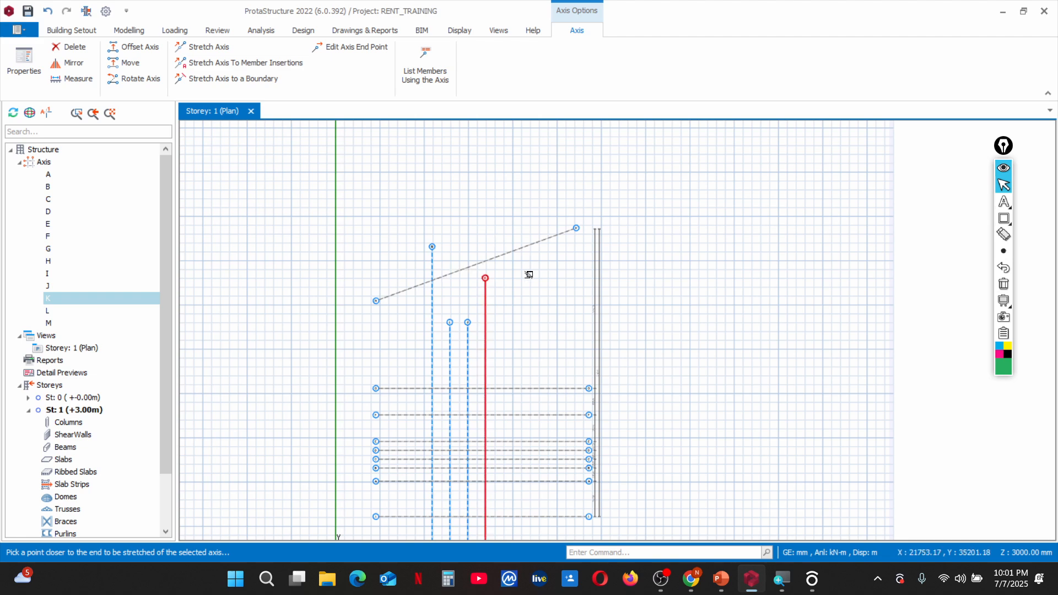
# Try to stretch axis K to its member insertions
pyautogui.scroll(4, 474, 312)
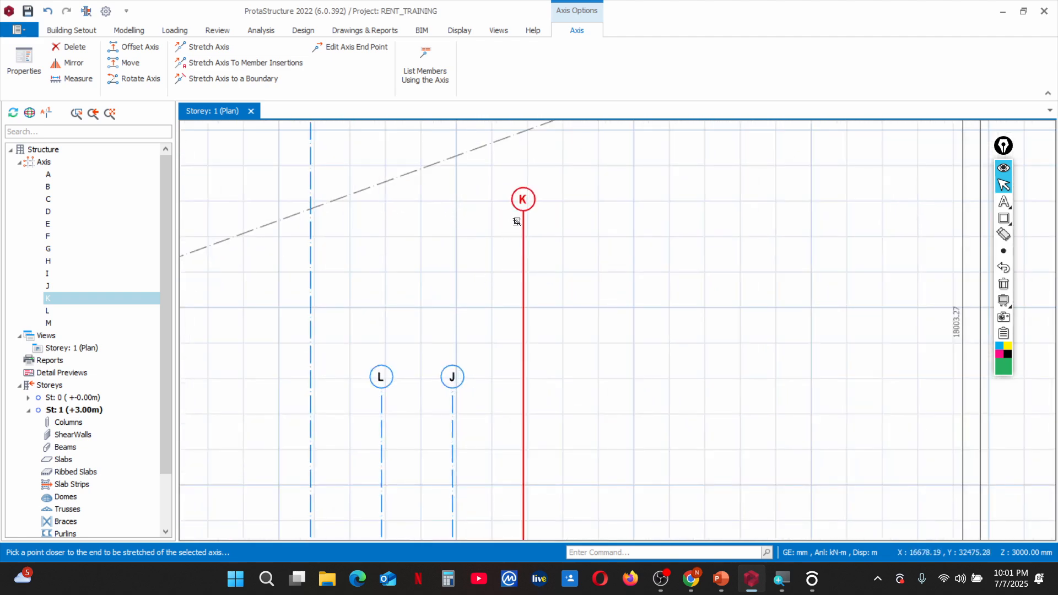
pyautogui.scroll(2, 517, 220)
pyautogui.scroll(-4, 521, 251)
pyautogui.scroll(2, 521, 255)
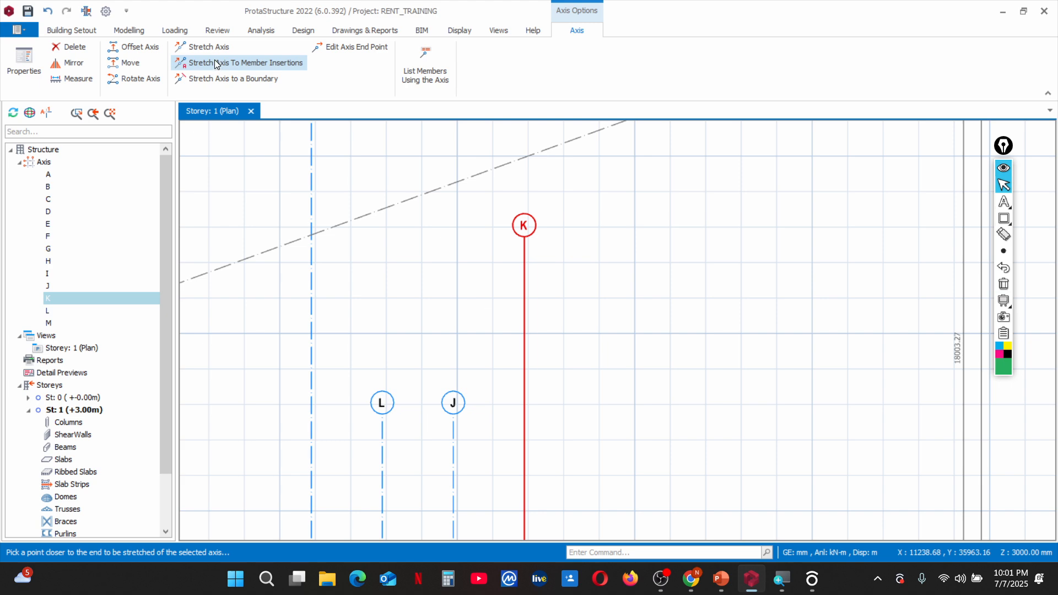
pyautogui.click(243, 65)
pyautogui.scroll(-5, 349, 178)
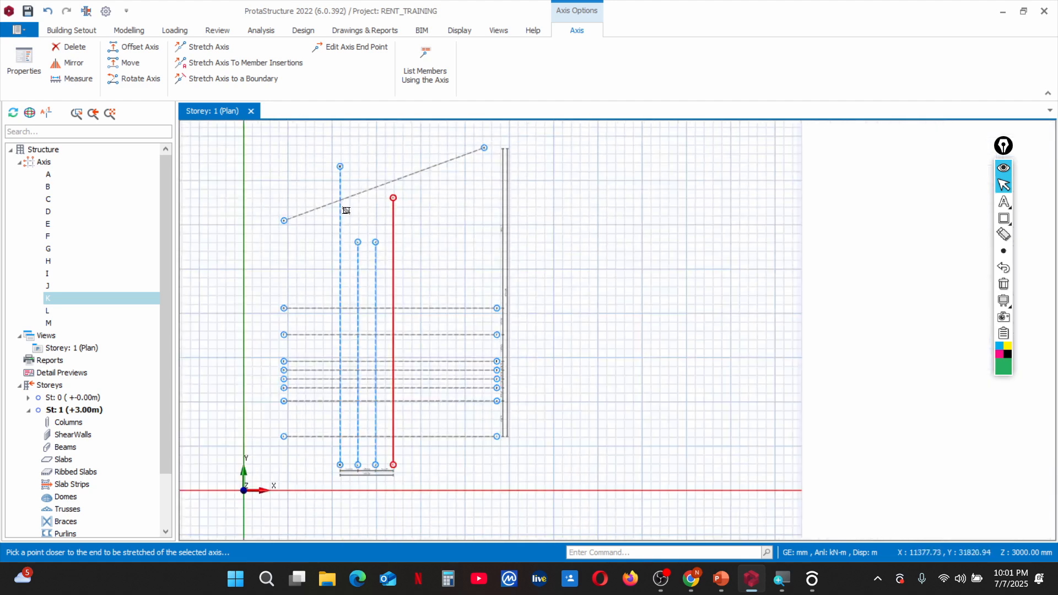
pyautogui.scroll(-1, 346, 211)
pyautogui.scroll(3, 325, 278)
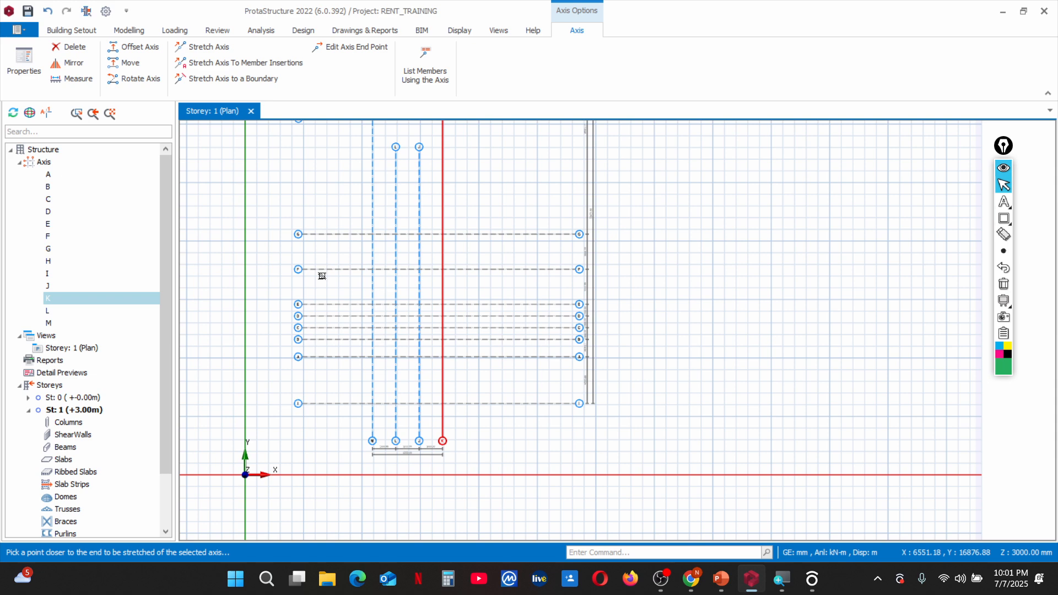
pyautogui.scroll(-2, 397, 342)
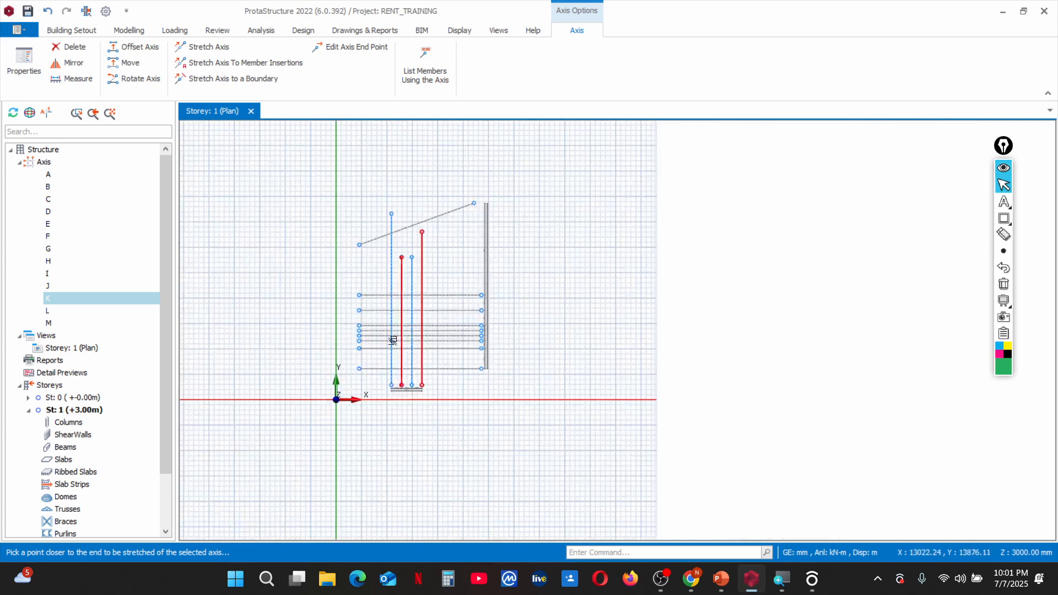
pyautogui.scroll(3, 380, 350)
pyautogui.scroll(-3, 392, 342)
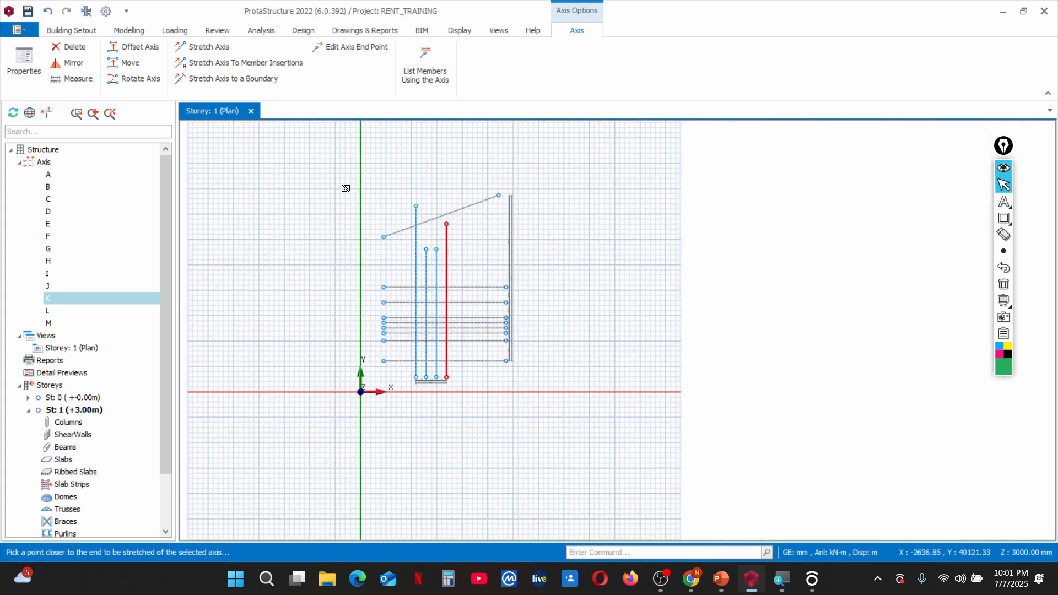
pyautogui.scroll(2, 390, 294)
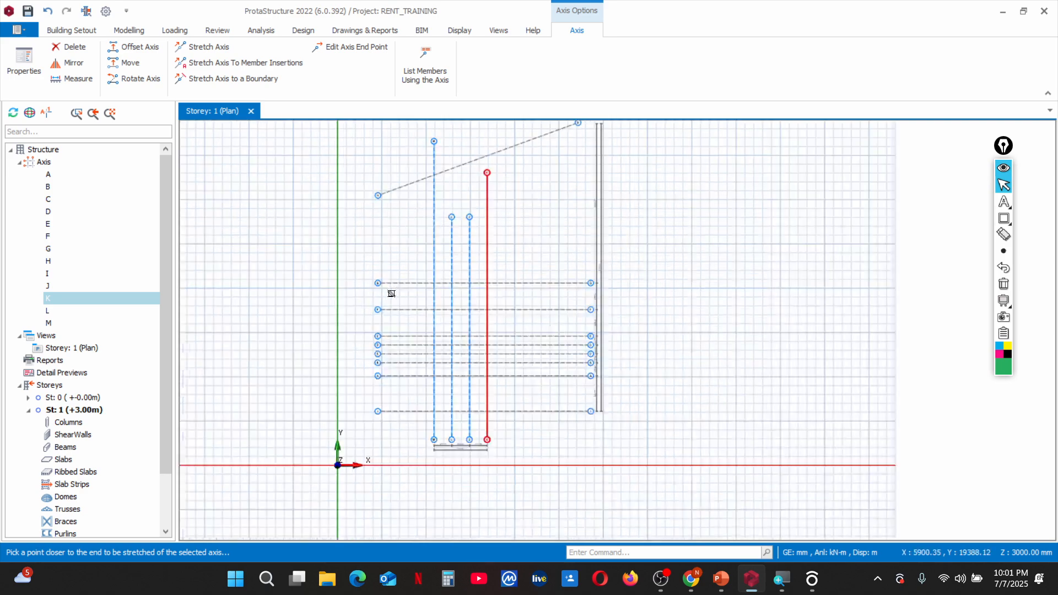
pyautogui.scroll(-2, 386, 289)
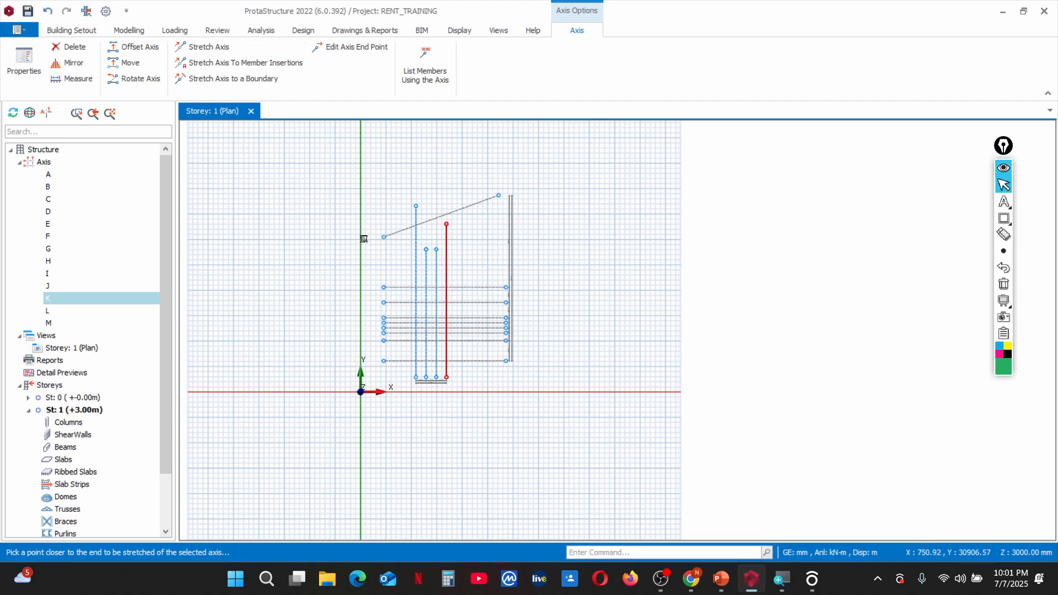
# Delete all the axes from the Storey 1 plan, keeping only Axes in the member filter
pyautogui.scroll(1, 361, 280)
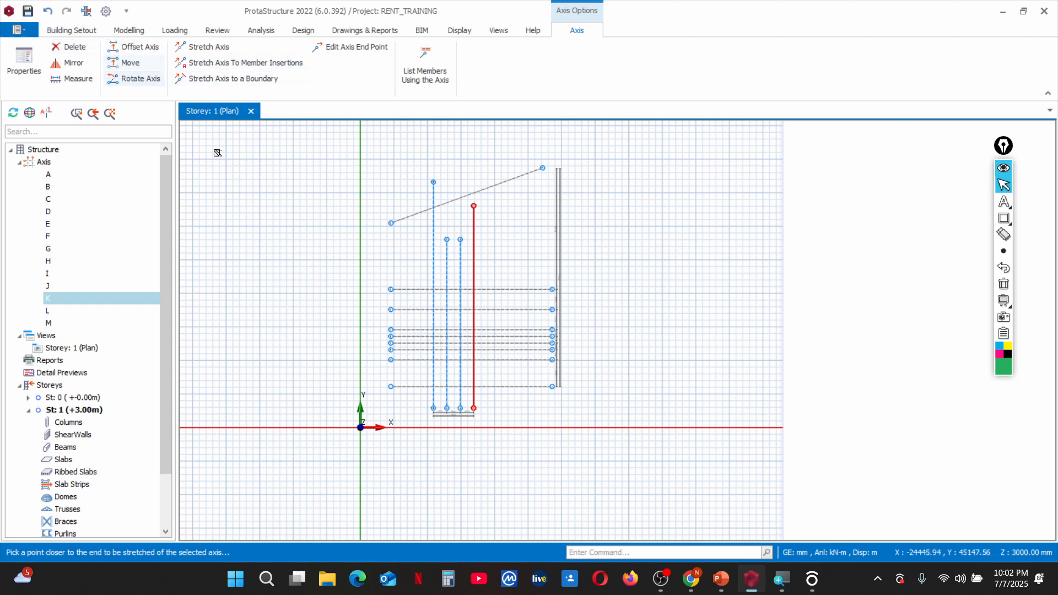
pyautogui.click(78, 32)
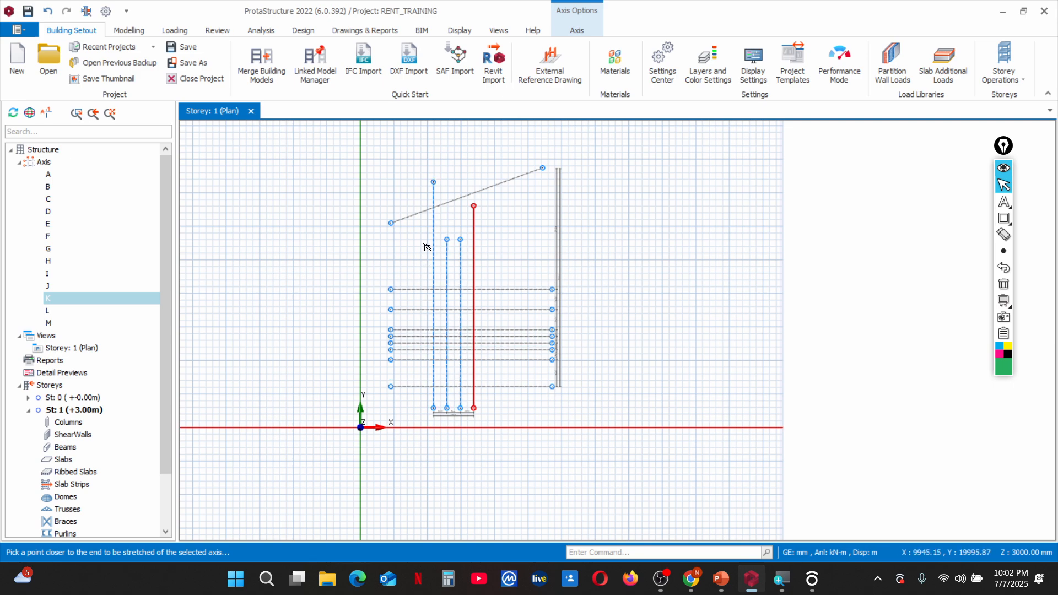
pyautogui.scroll(3, 421, 214)
pyautogui.scroll(-3, 423, 195)
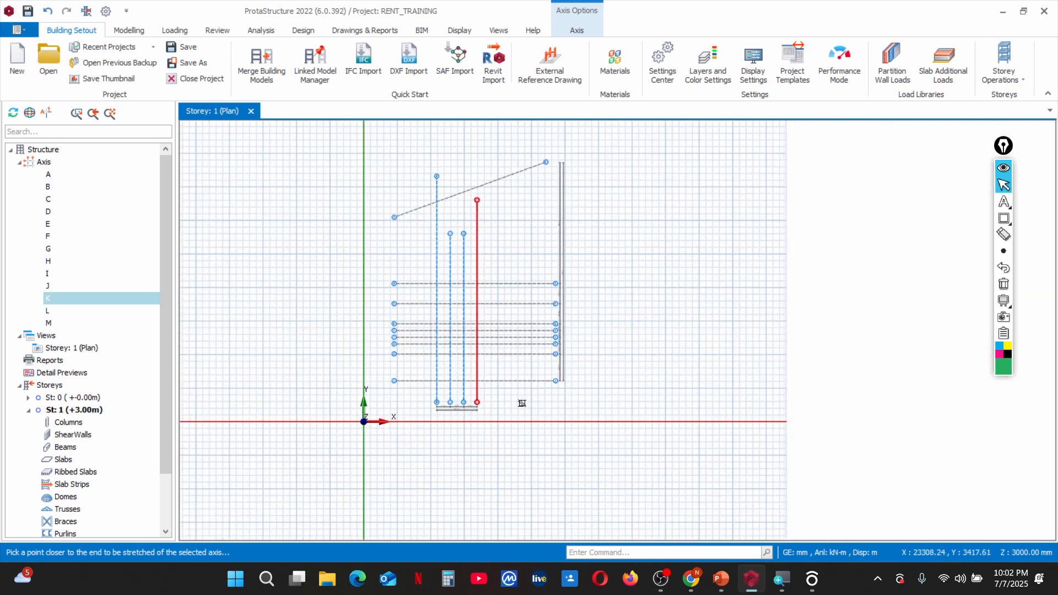
pyautogui.moveTo(522, 403); pyautogui.dragTo(392, 181)
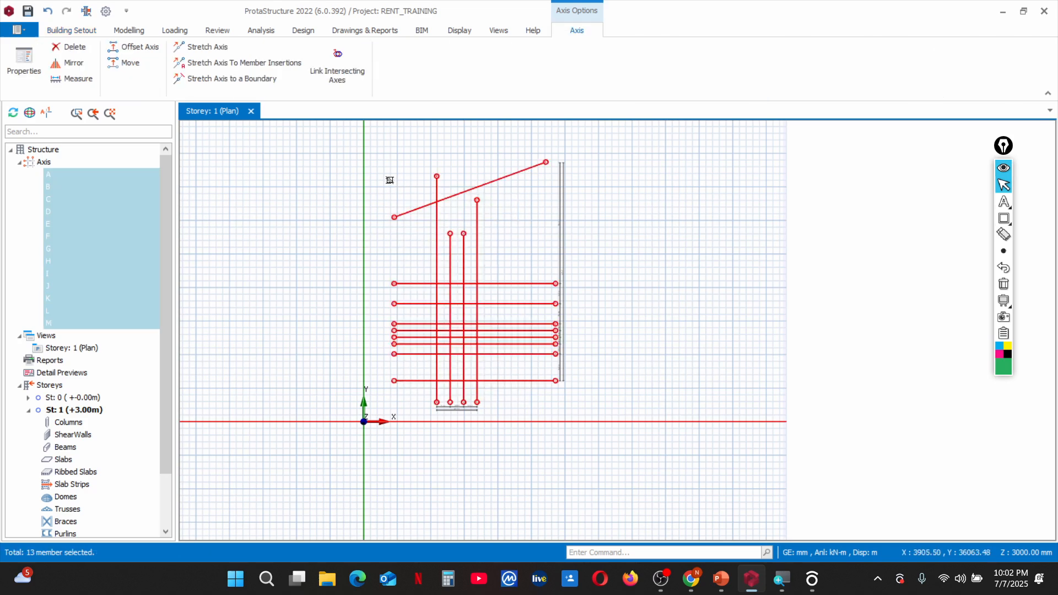
pyautogui.press('Delete')
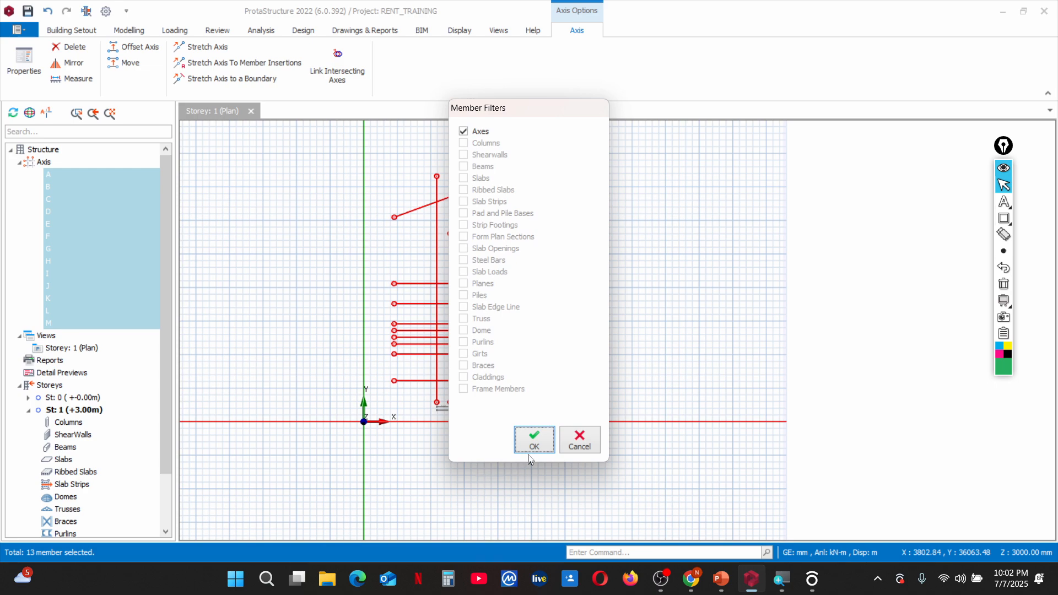
pyautogui.click(533, 447)
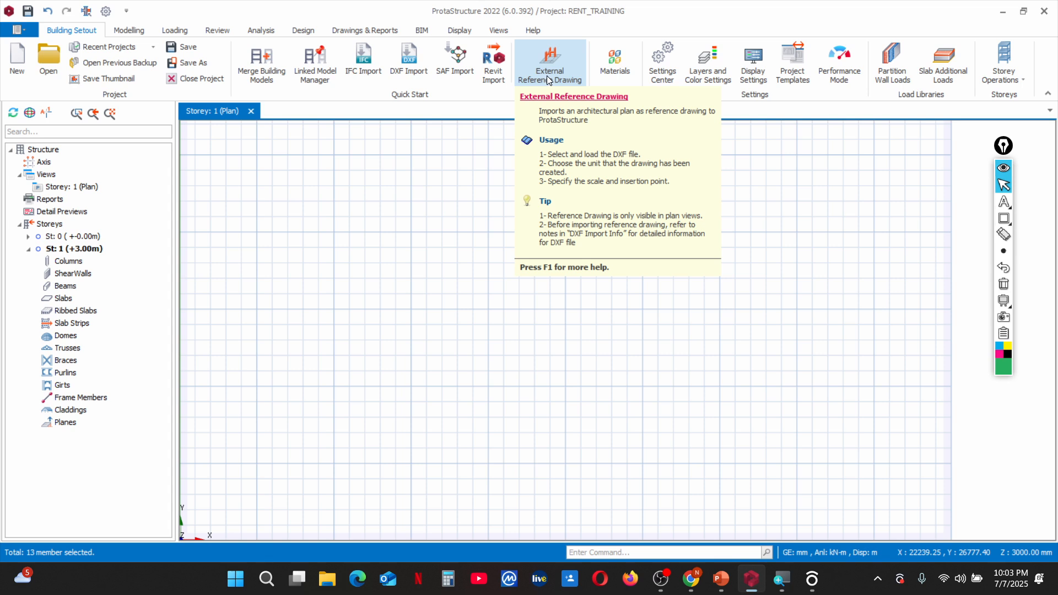
# Add the file "RENT ProtaStructure Assignment DXF FIle" from the REnT Training files folder on the Desktop as an external reference drawing
pyautogui.click(493, 62)
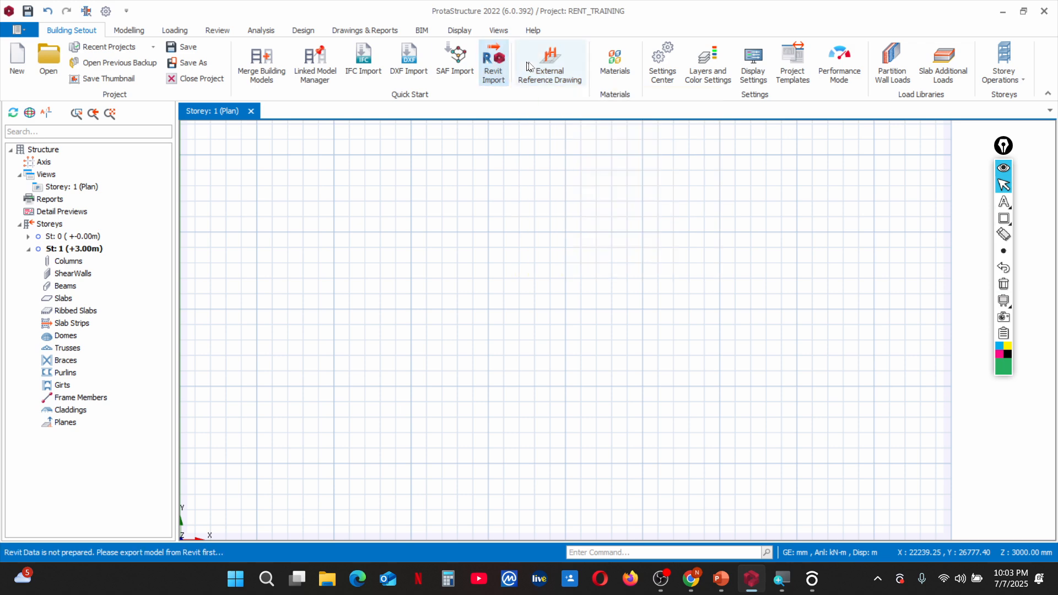
pyautogui.click(548, 70)
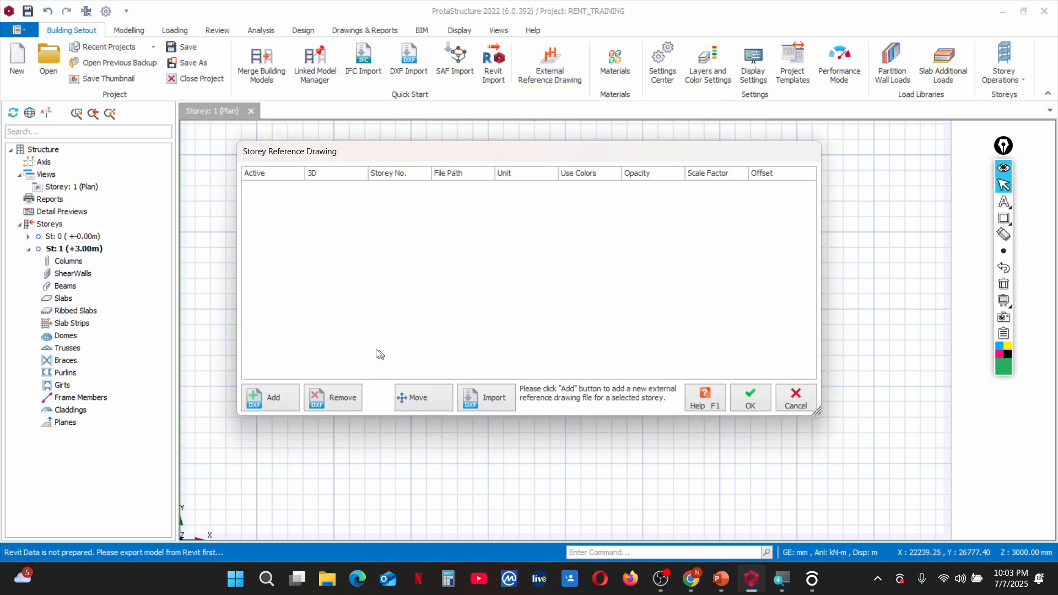
pyautogui.click(273, 397)
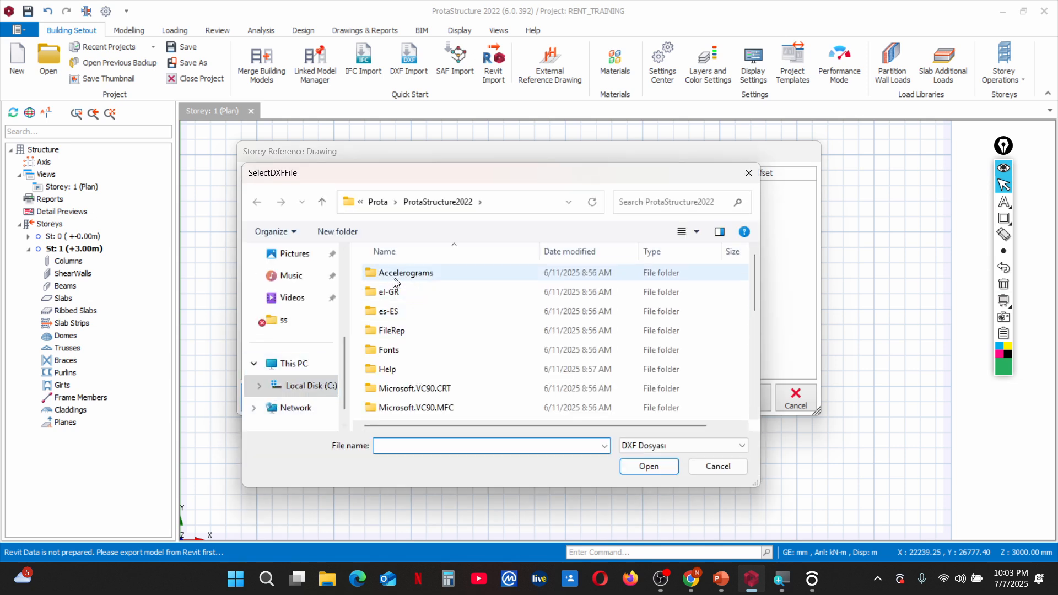
pyautogui.click(317, 365)
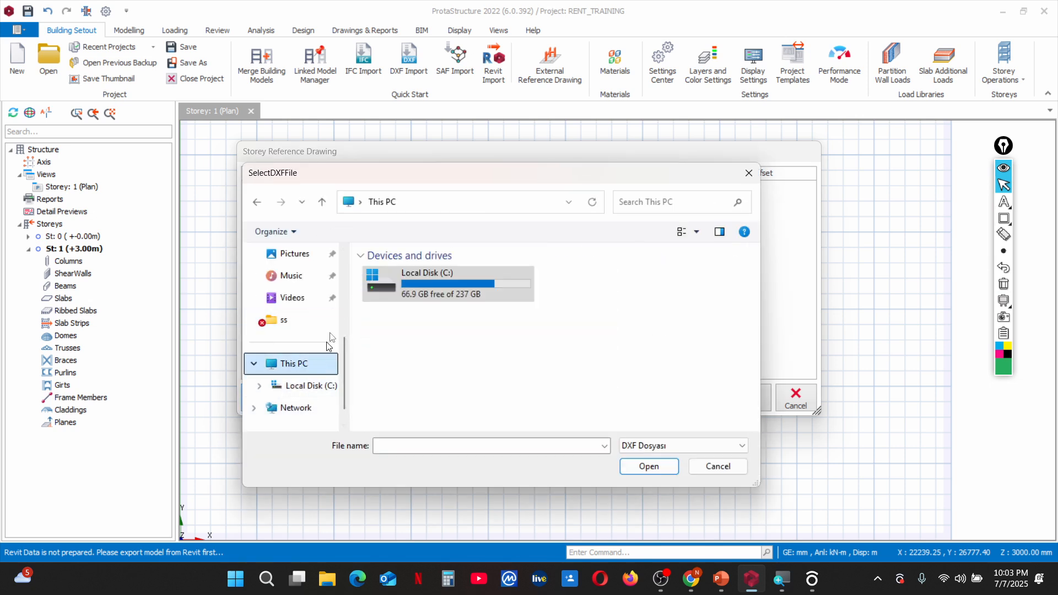
pyautogui.scroll(5, 307, 301)
pyautogui.scroll(-2, 307, 301)
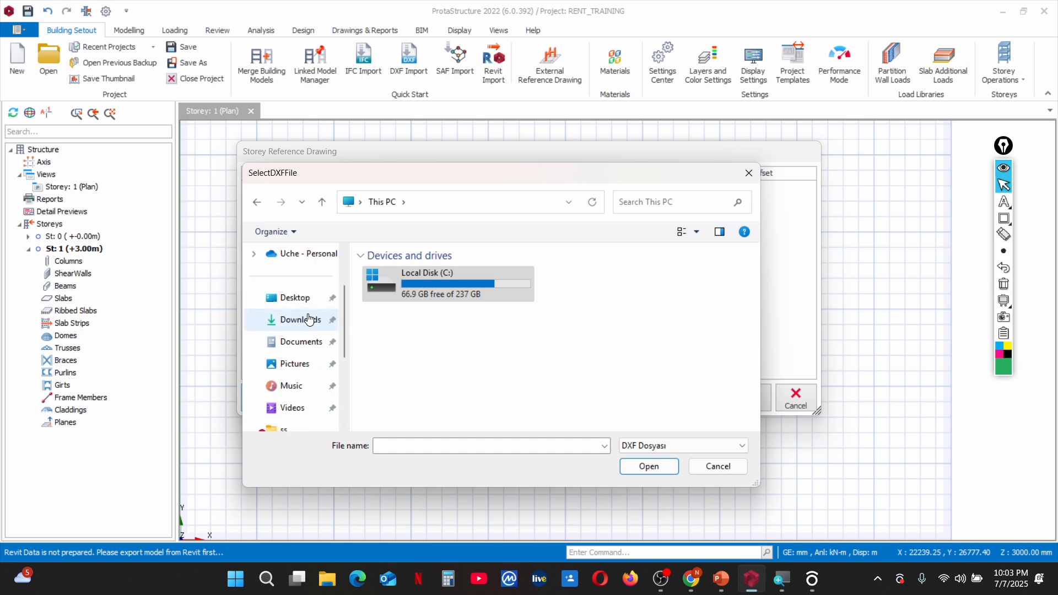
pyautogui.click(295, 298)
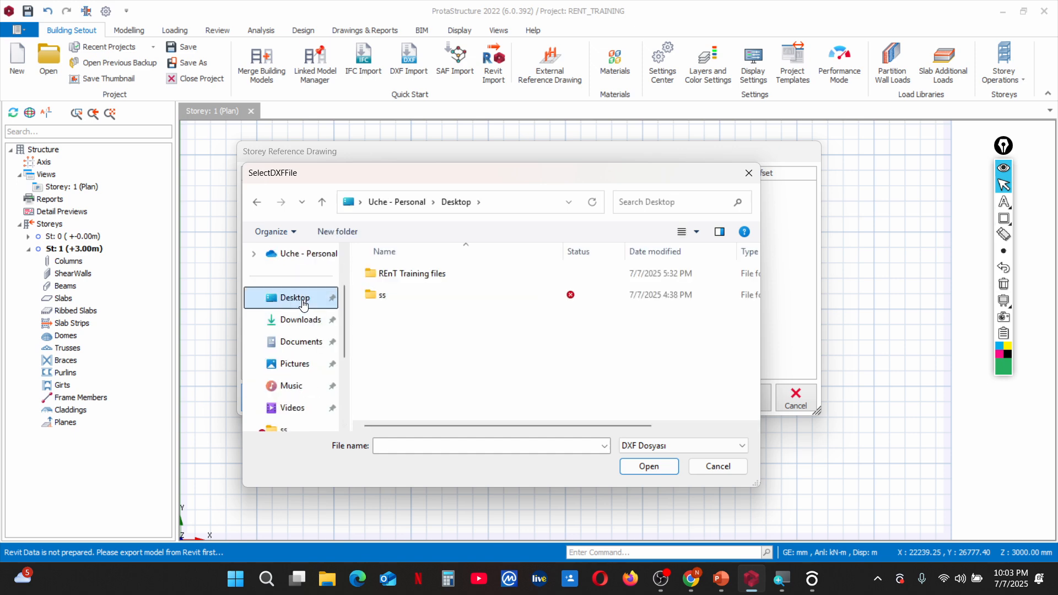
pyautogui.doubleClick(410, 274)
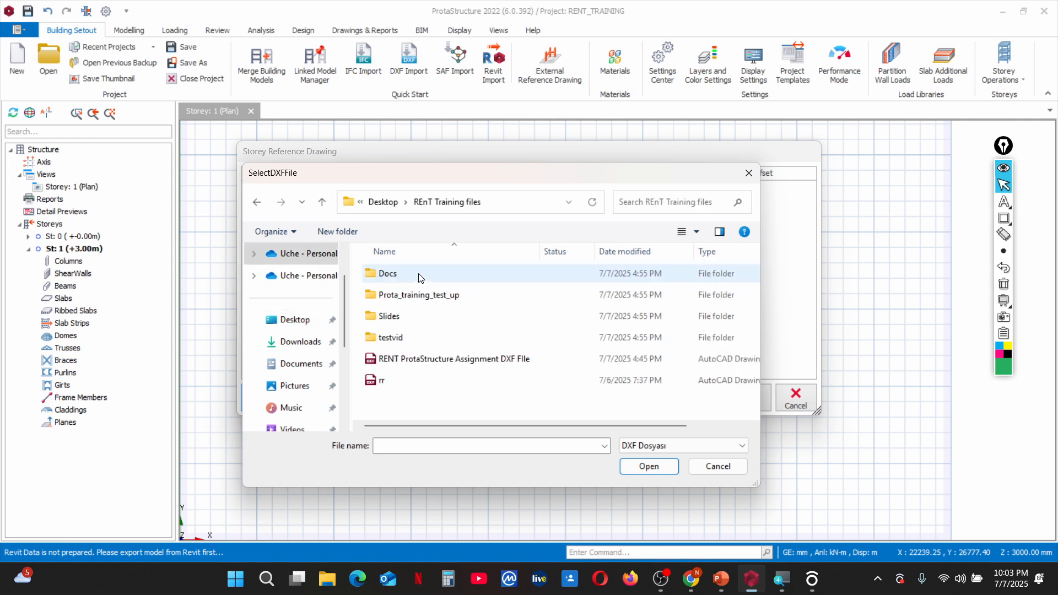
pyautogui.click(408, 360)
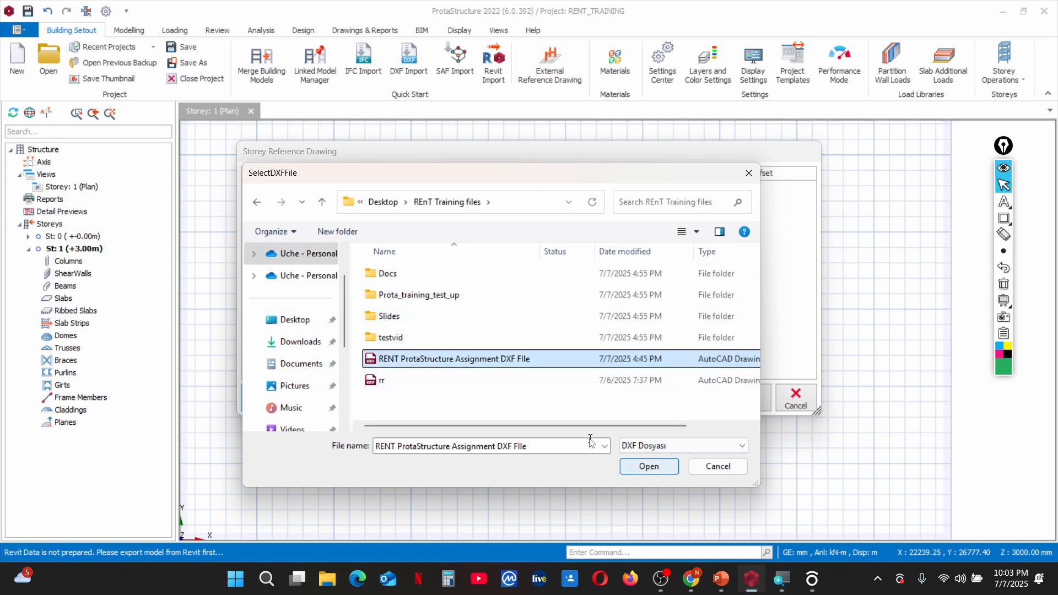
pyautogui.click(648, 466)
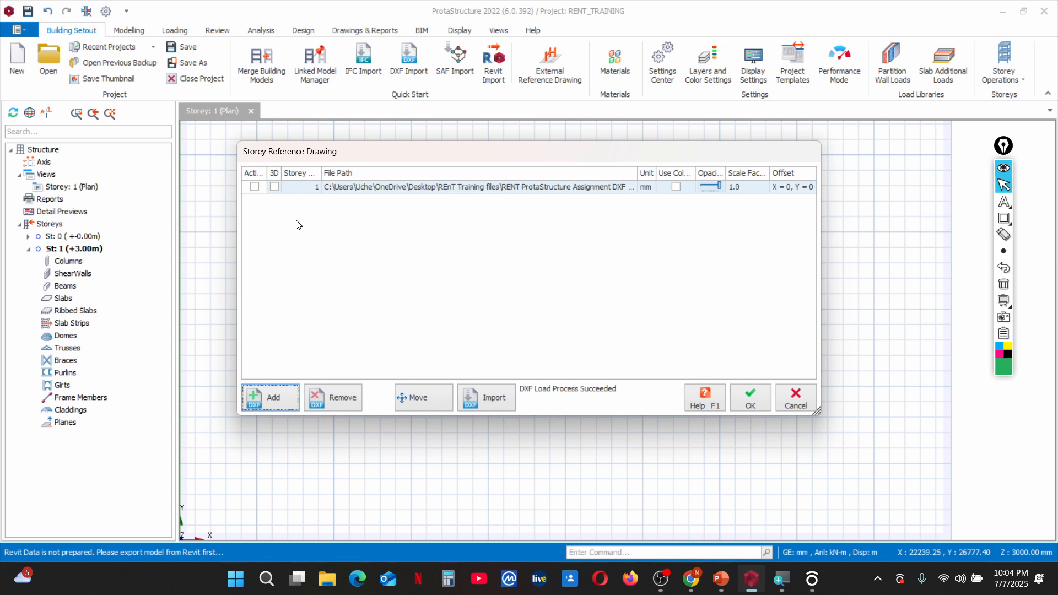
# Switch to the ProtaStructure Software Training presentation in PowerPoint, review the Day 1 topics and assignment, and return to ProtaStructure
pyautogui.moveTo(723, 582)
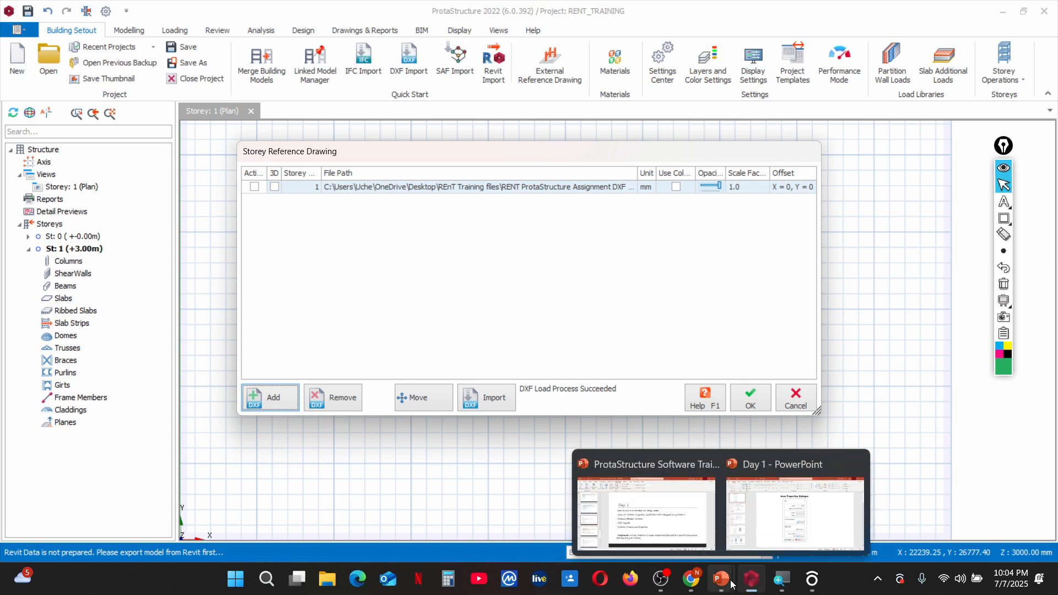
pyautogui.click(684, 533)
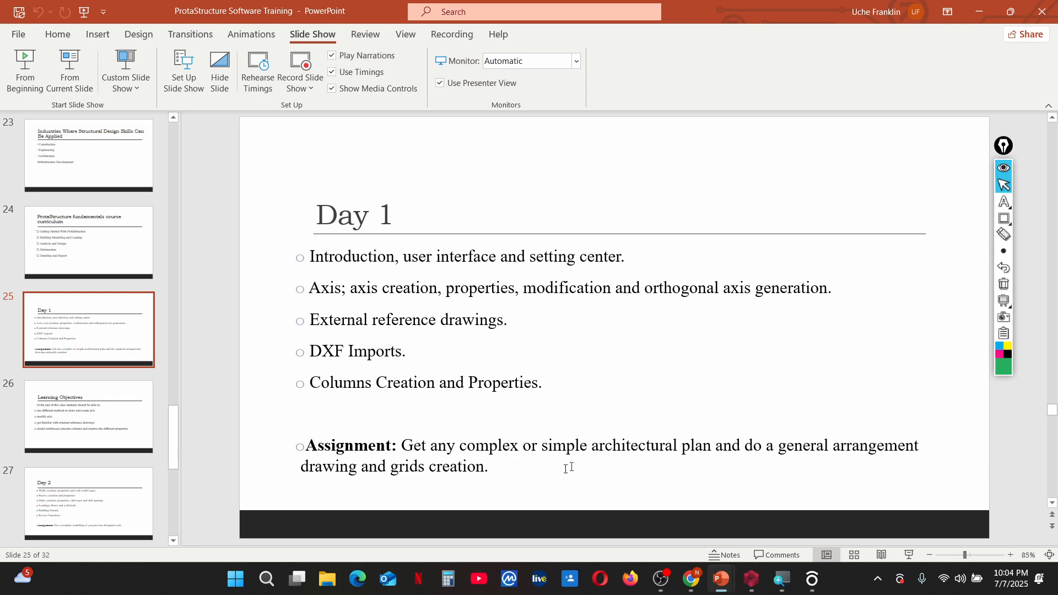
pyautogui.click(748, 585)
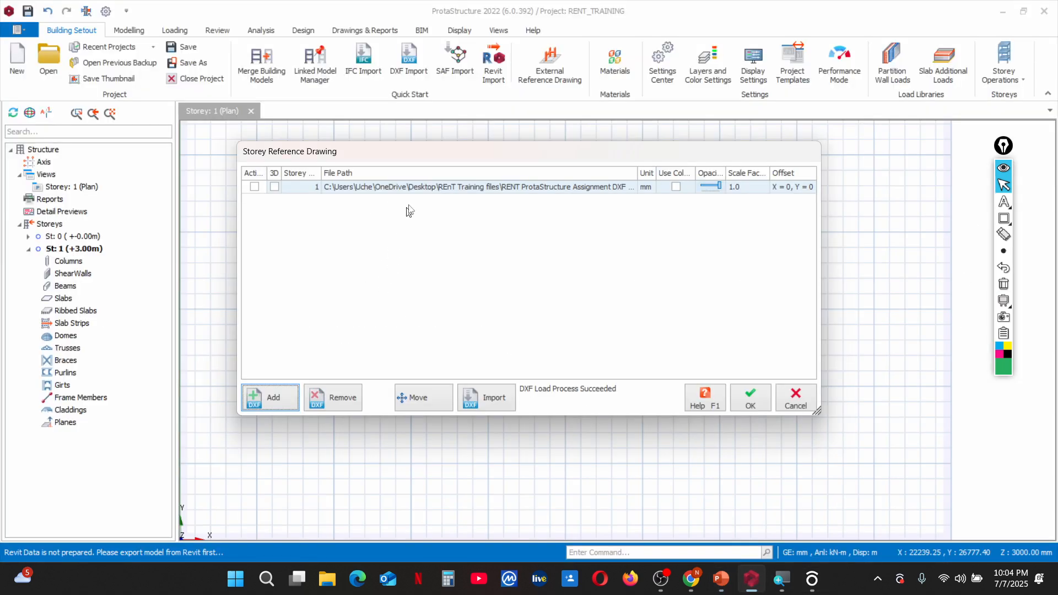
# Make the Storey 1 reference drawing active and apply it to the plan
pyautogui.moveTo(448, 161)
pyautogui.mouseDown()
pyautogui.moveTo(485, 219)
pyautogui.moveTo(504, 180)
pyautogui.moveTo(494, 162)
pyautogui.mouseUp()
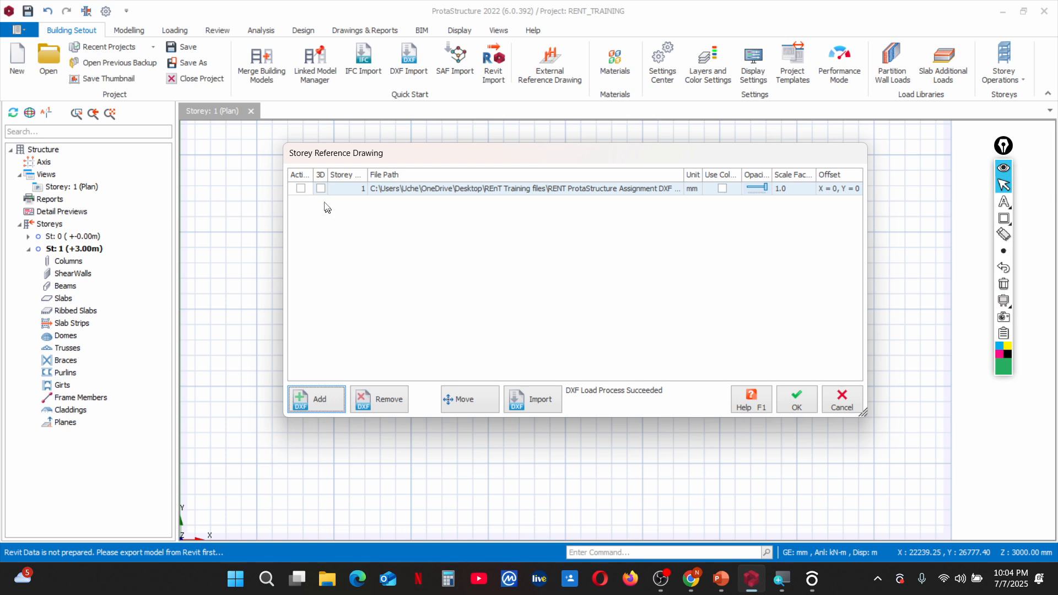
pyautogui.click(301, 188)
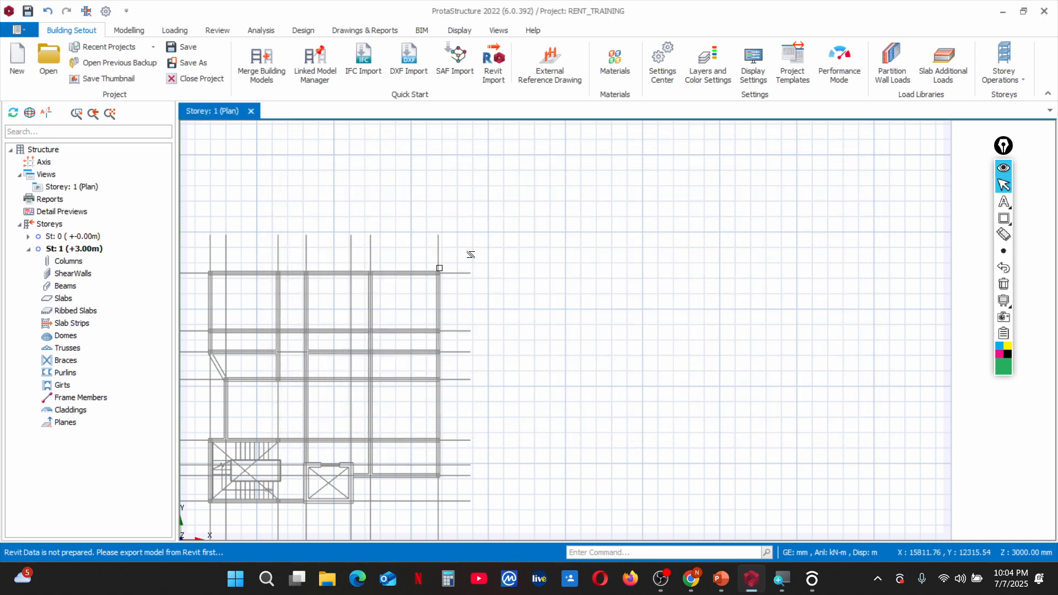
pyautogui.scroll(-3, 521, 237)
pyautogui.scroll(4, 447, 292)
pyautogui.scroll(-2, 371, 298)
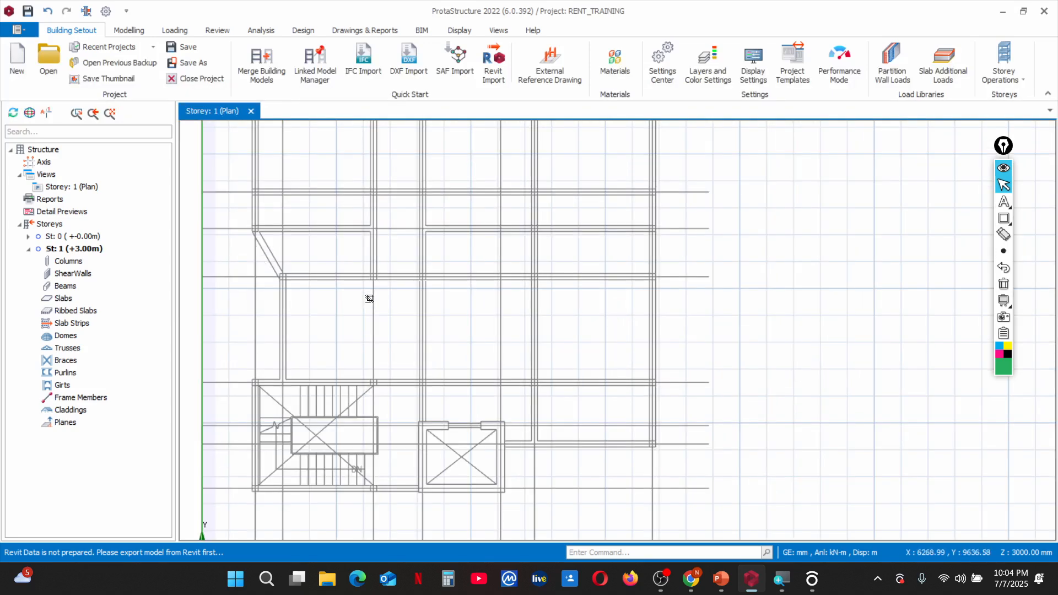
# Turn on the use of colours for the Storey 1 reference drawing and apply the setting
pyautogui.click(541, 71)
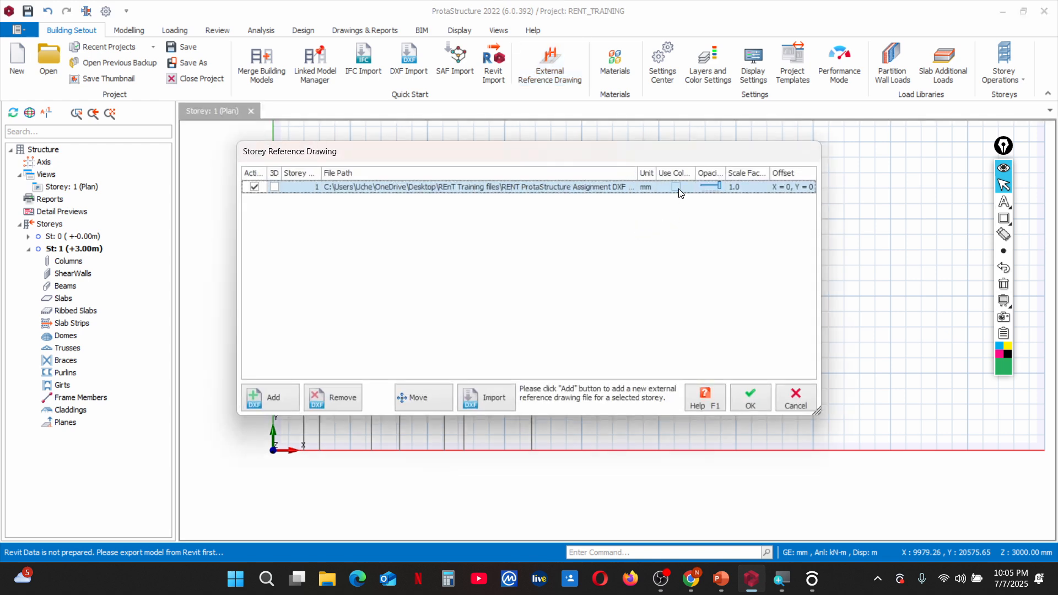
pyautogui.click(677, 188)
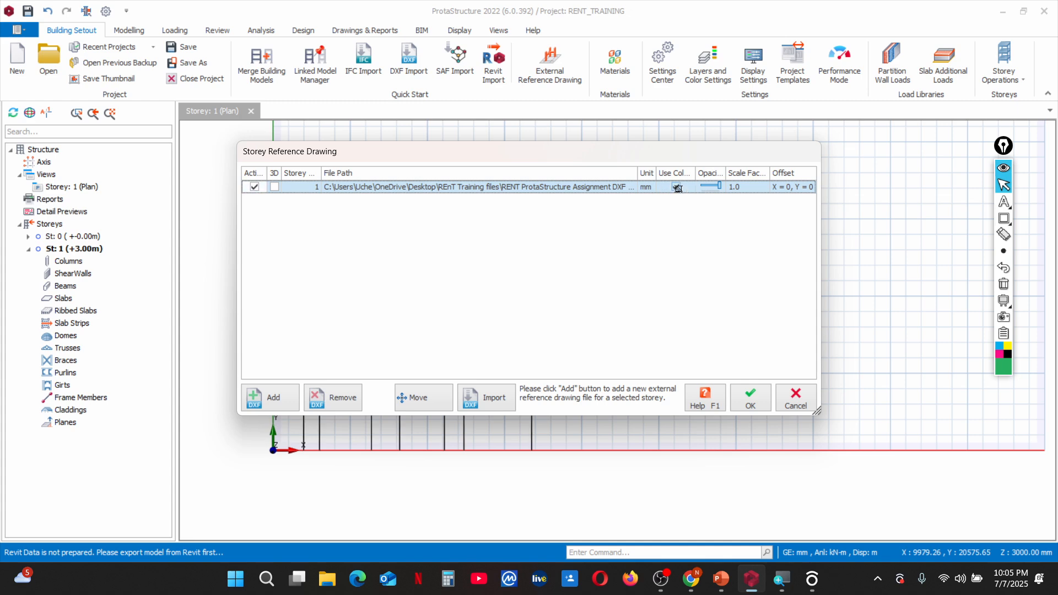
pyautogui.click(750, 400)
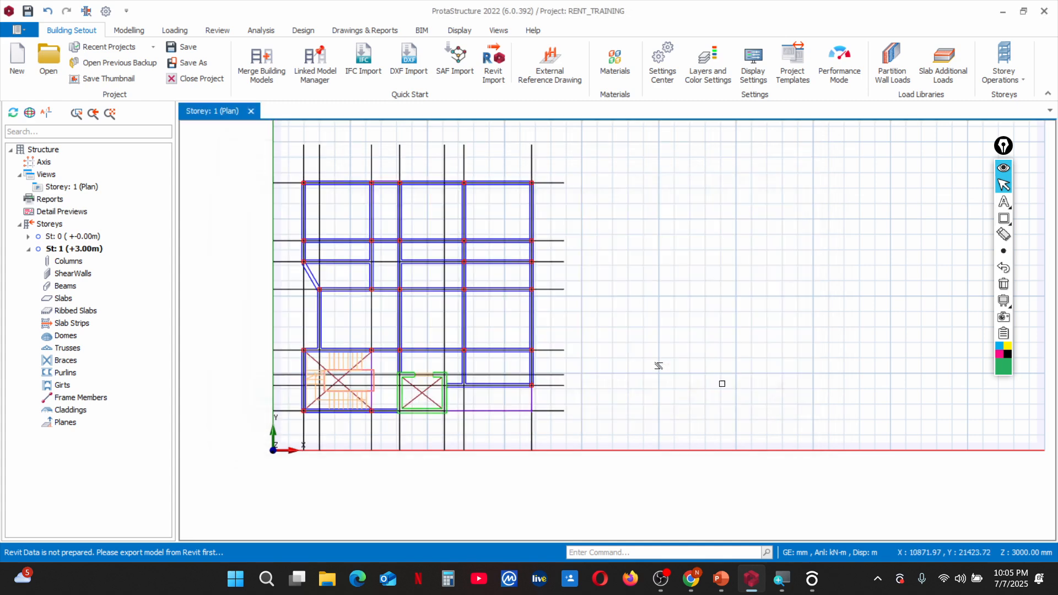
# Examine the coloured reference plan, including its columns, grid lines, inclined beam, staircase and lift shaft
pyautogui.scroll(3, 292, 165)
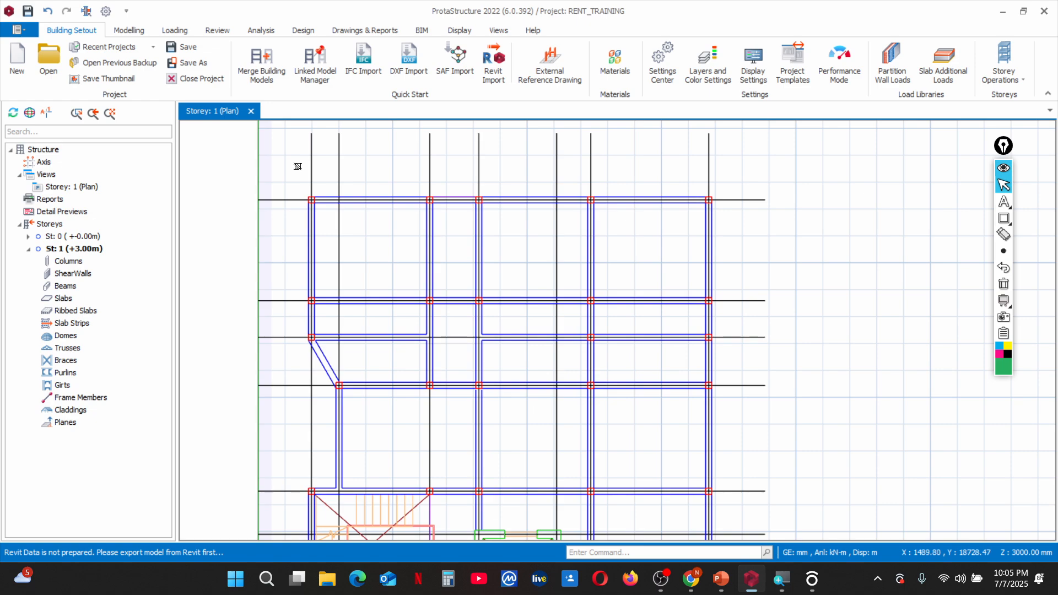
pyautogui.scroll(-3, 343, 182)
pyautogui.scroll(4, 344, 206)
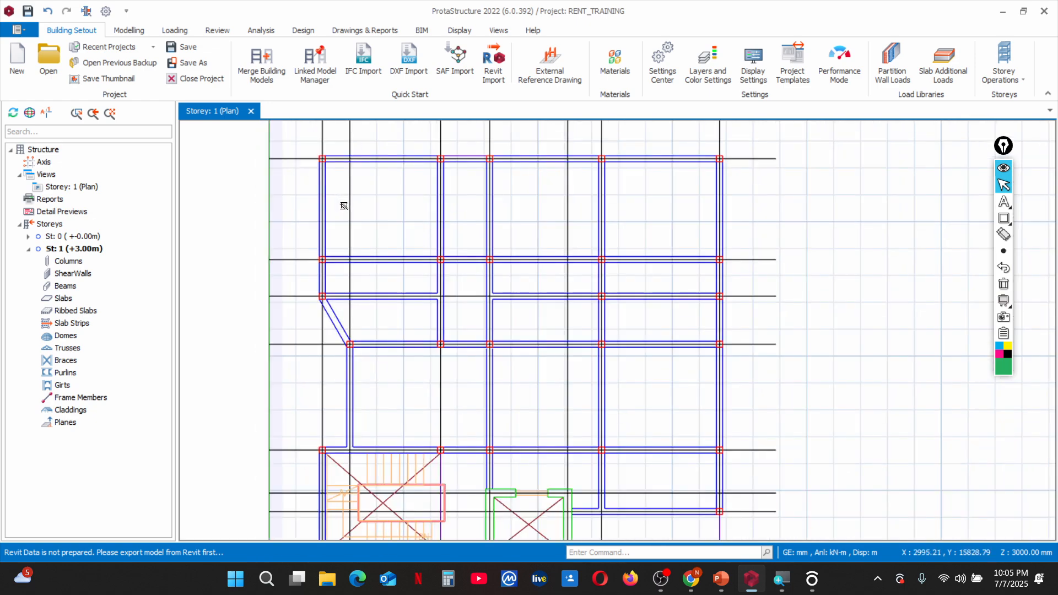
pyautogui.scroll(3, 329, 248)
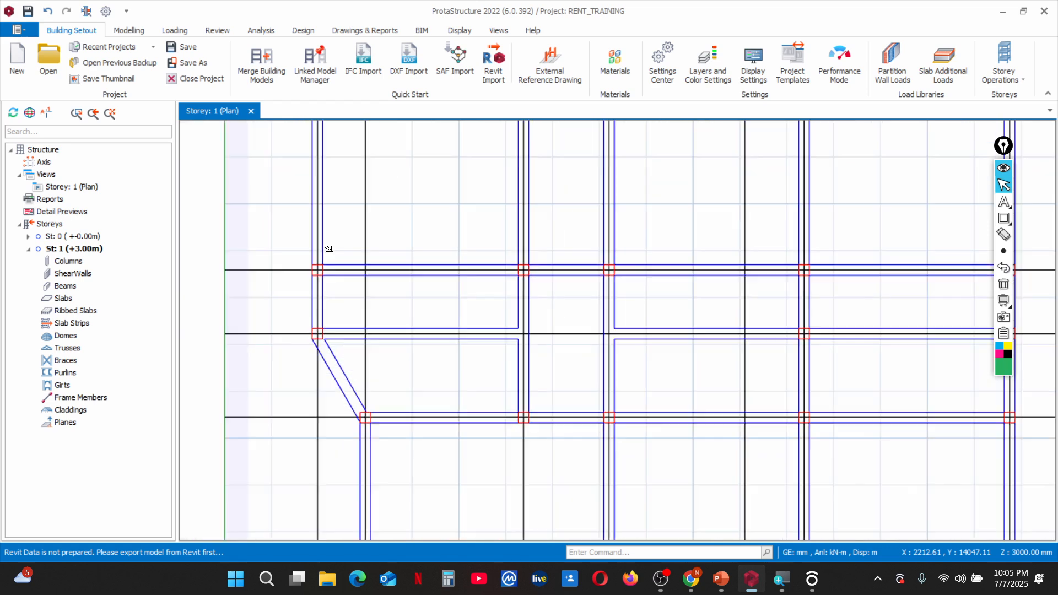
pyautogui.scroll(-5, 329, 251)
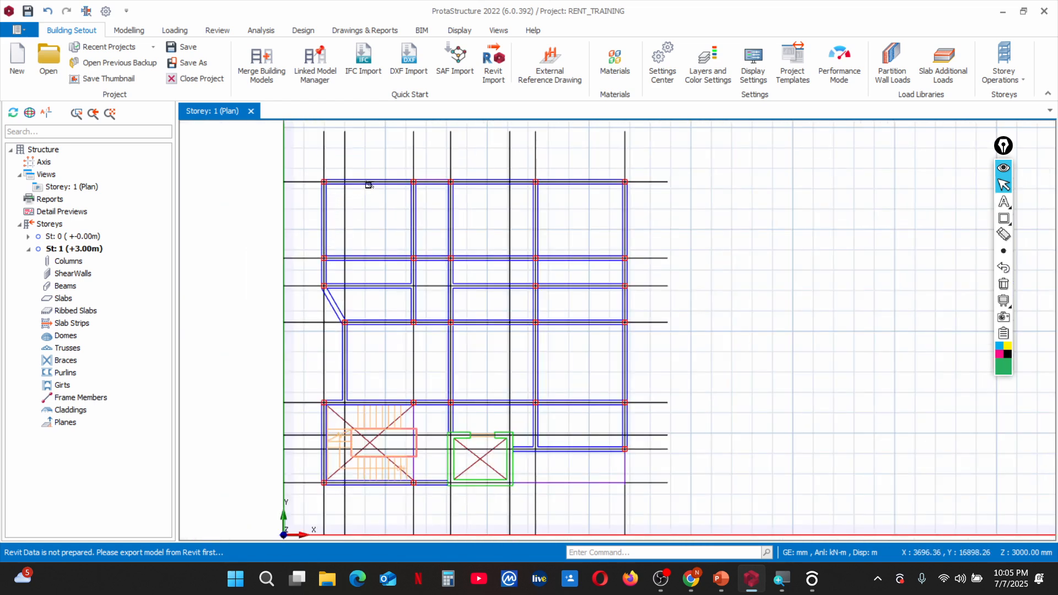
pyautogui.scroll(-2, 409, 274)
pyautogui.scroll(4, 420, 318)
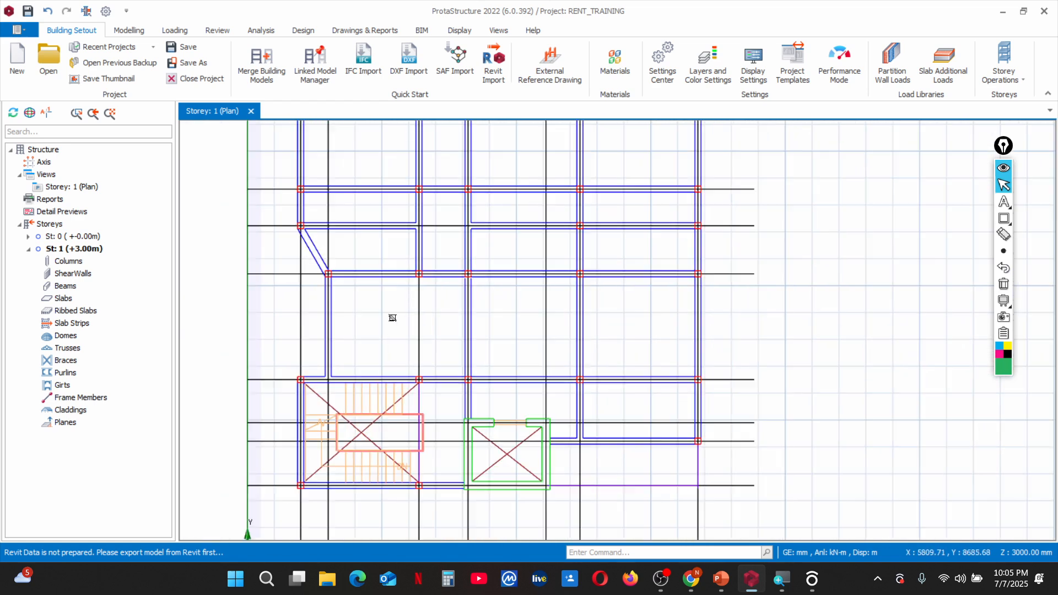
pyautogui.scroll(-2, 390, 298)
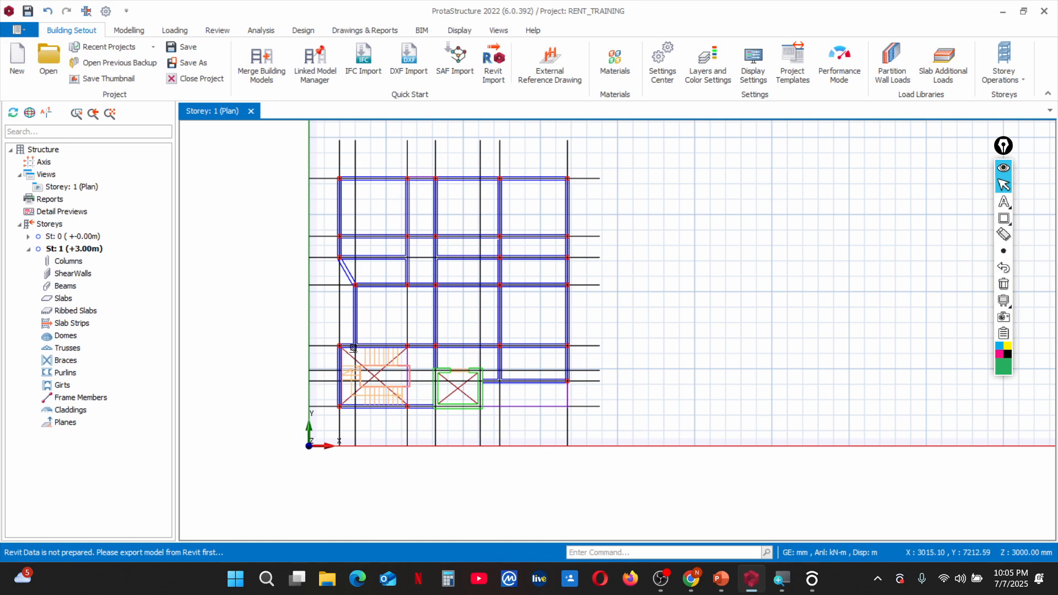
pyautogui.scroll(3, 353, 367)
pyautogui.scroll(-3, 367, 343)
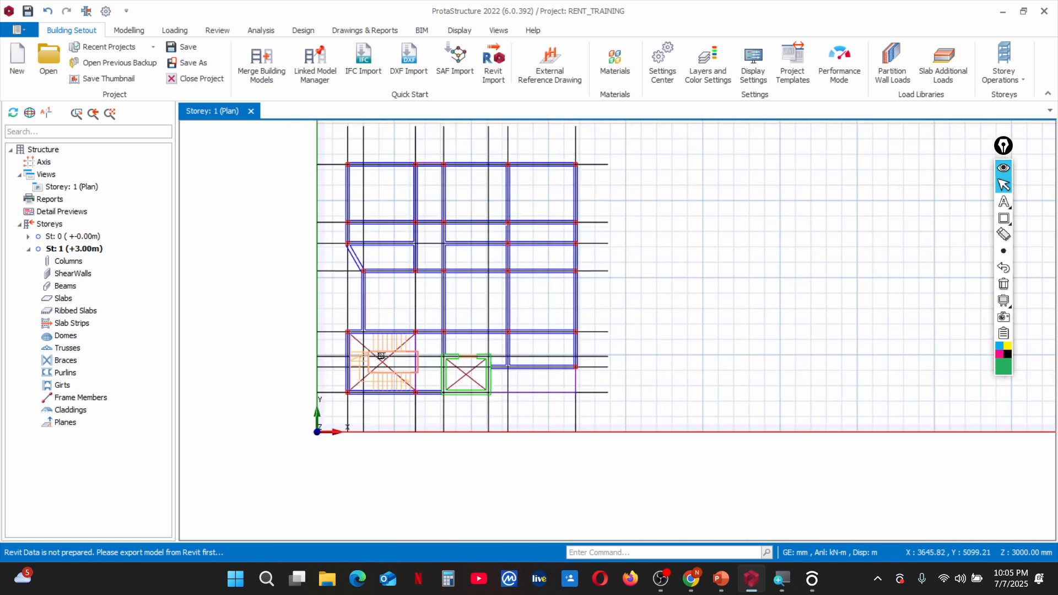
pyautogui.scroll(4, 449, 337)
pyautogui.scroll(-3, 442, 345)
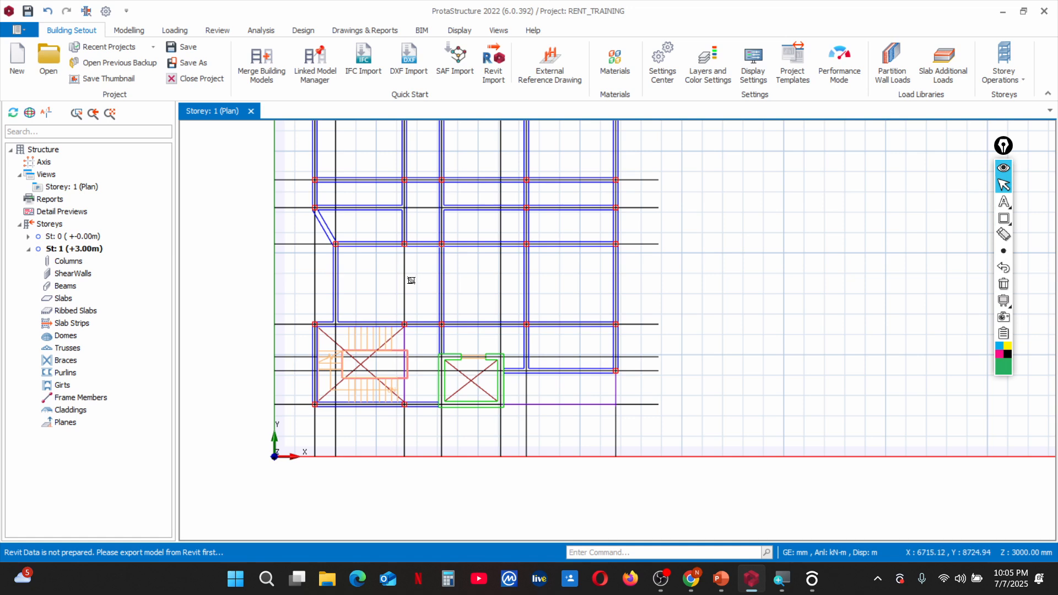
pyautogui.scroll(1, 453, 269)
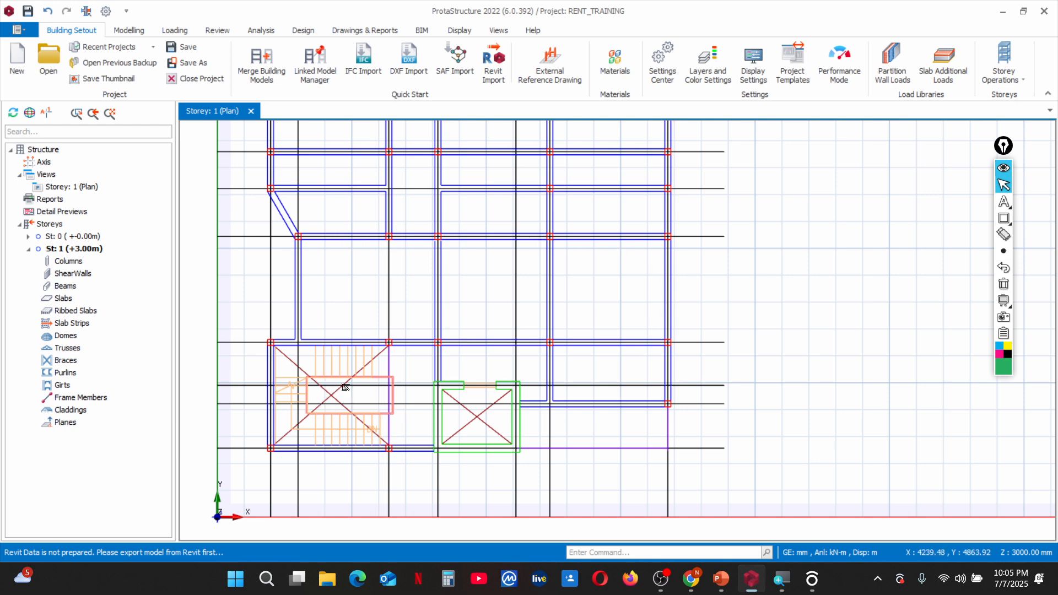
pyautogui.scroll(-2, 345, 387)
pyautogui.scroll(5, 336, 303)
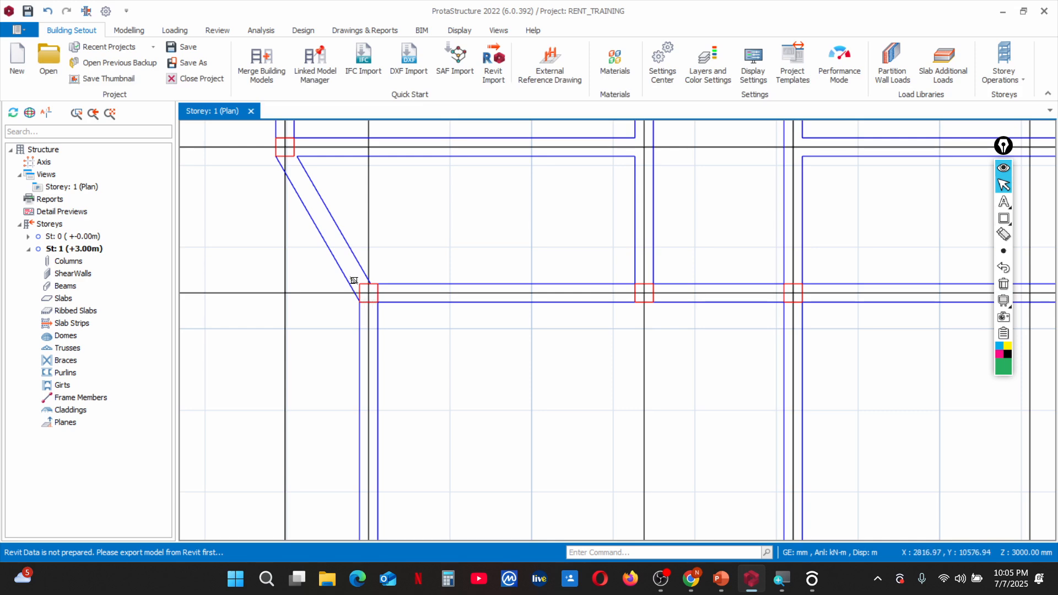
pyautogui.scroll(-6, 354, 281)
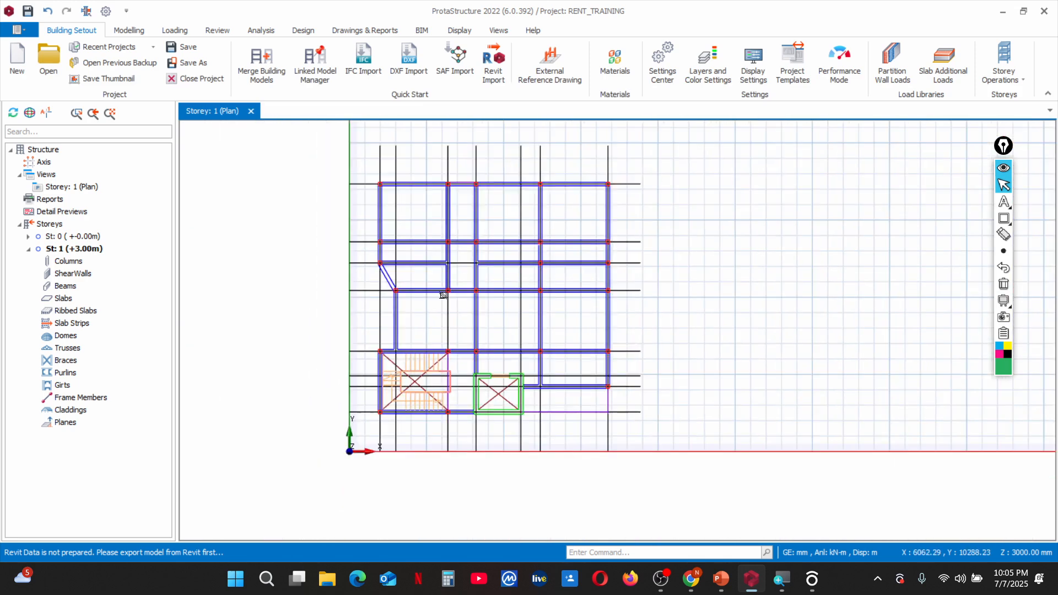
# Inspect the plan's upper-right corner column and the beams meeting it up close, along with the overall reference layout
pyautogui.scroll(-1, 443, 295)
pyautogui.scroll(5, 563, 219)
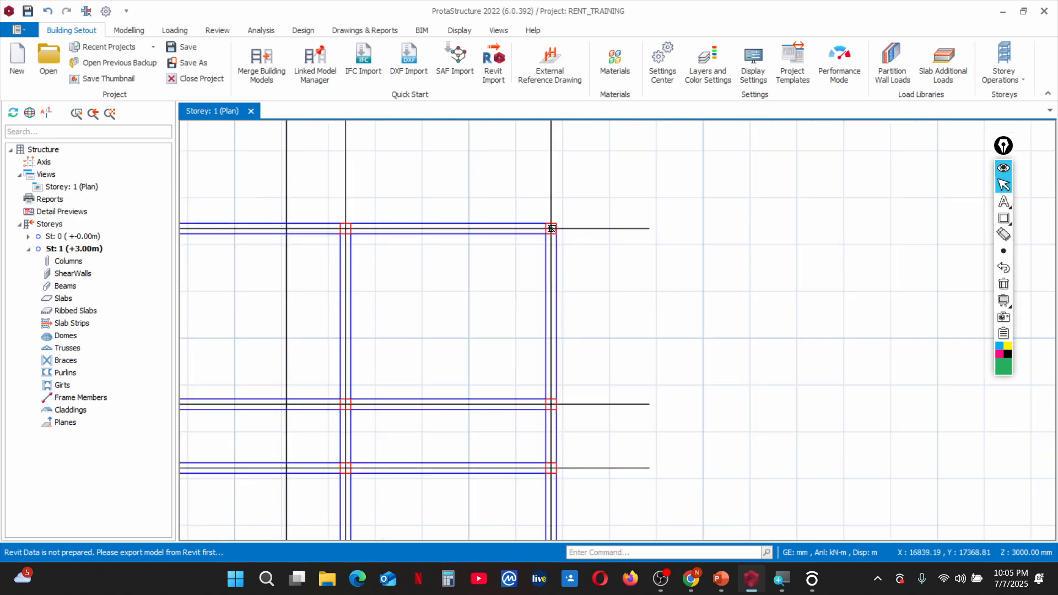
pyautogui.scroll(-5, 542, 209)
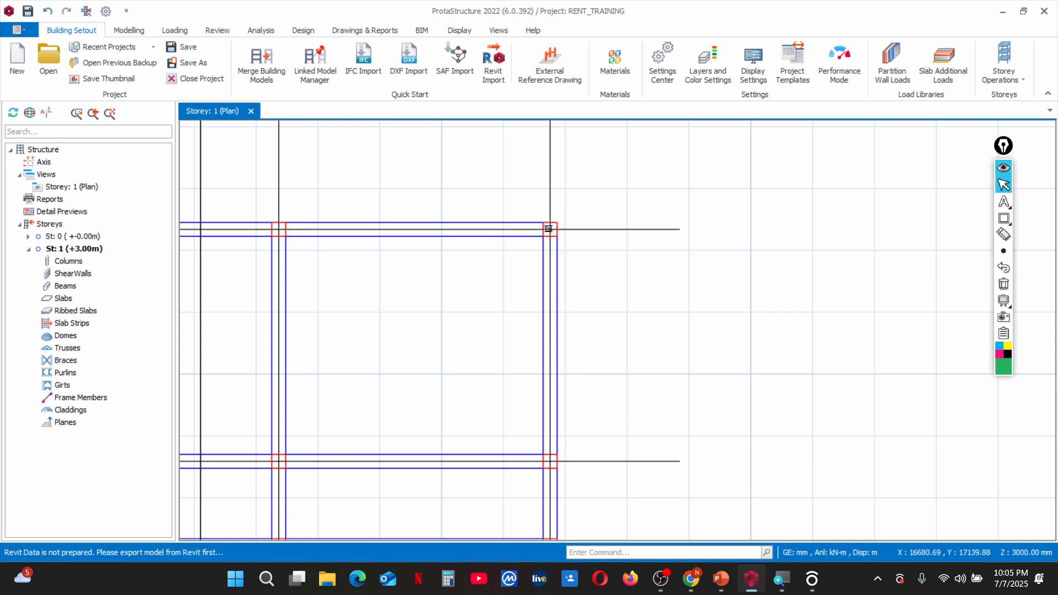
pyautogui.scroll(3, 546, 228)
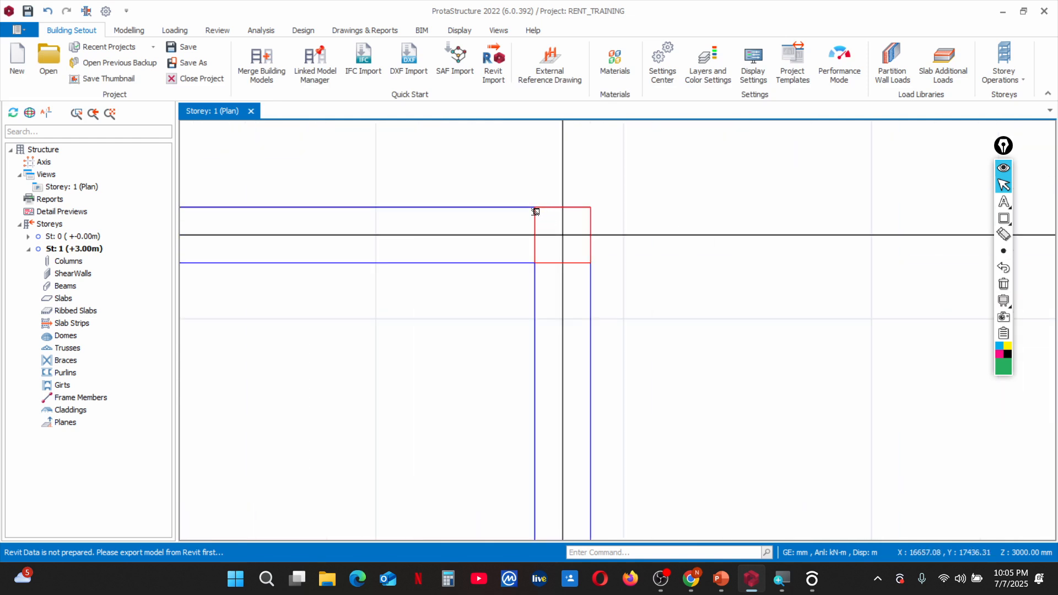
pyautogui.scroll(-5, 592, 198)
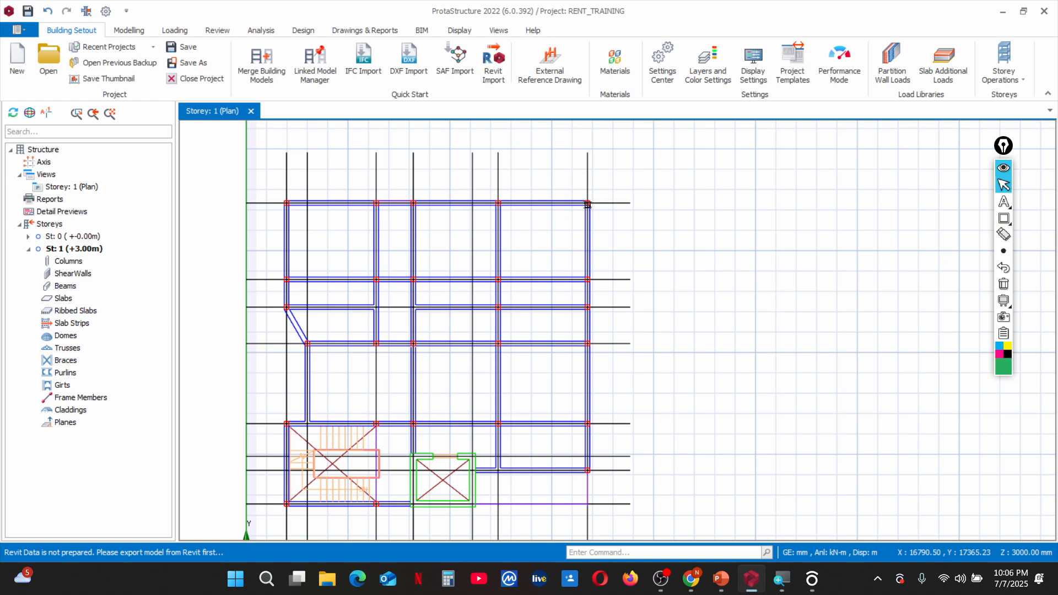
pyautogui.scroll(-2, 372, 410)
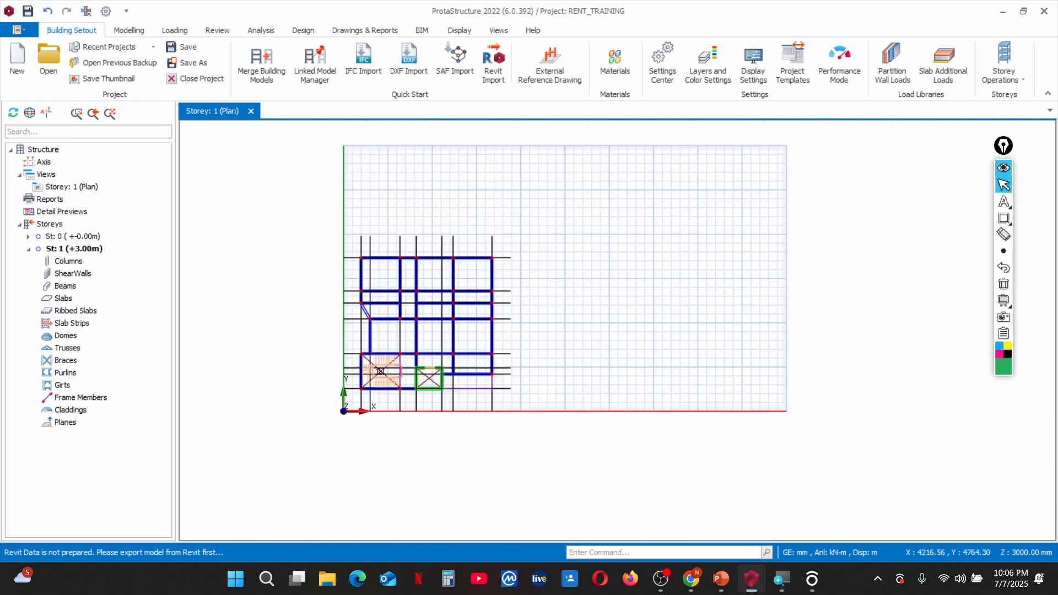
pyautogui.scroll(1, 482, 291)
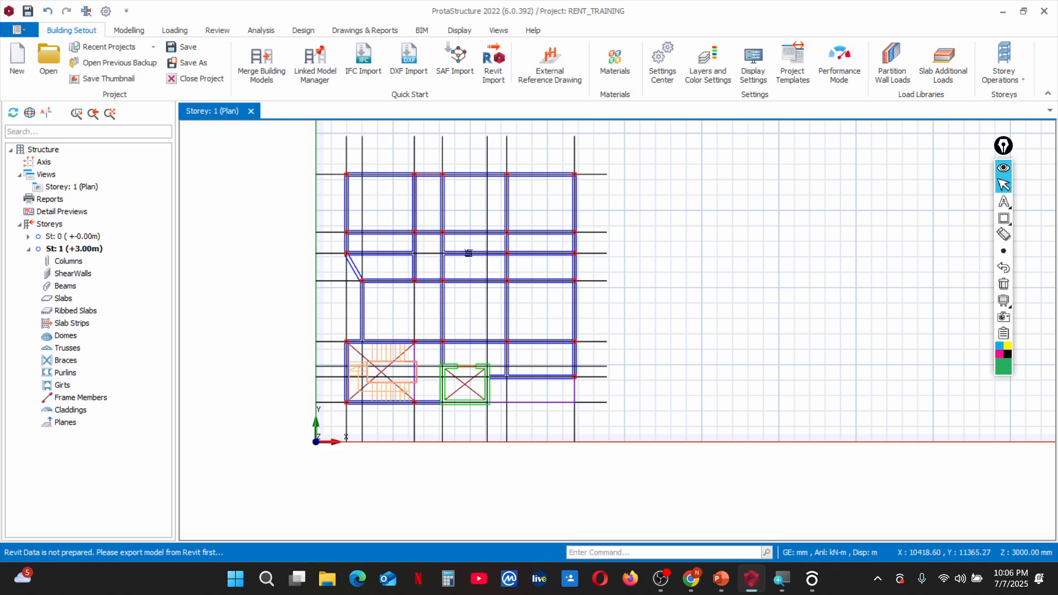
pyautogui.scroll(2, 468, 242)
pyautogui.scroll(-3, 414, 353)
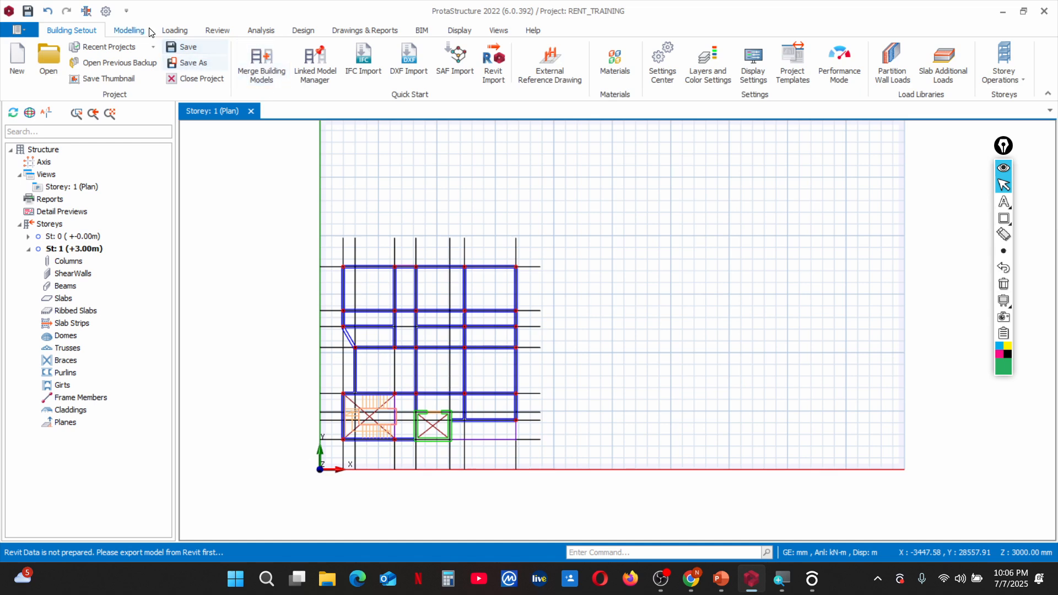
# Insert a vertical grid axis along the leftmost reference grid line, from its upper end point down to the X axis
pyautogui.click(128, 31)
pyautogui.click(13, 67)
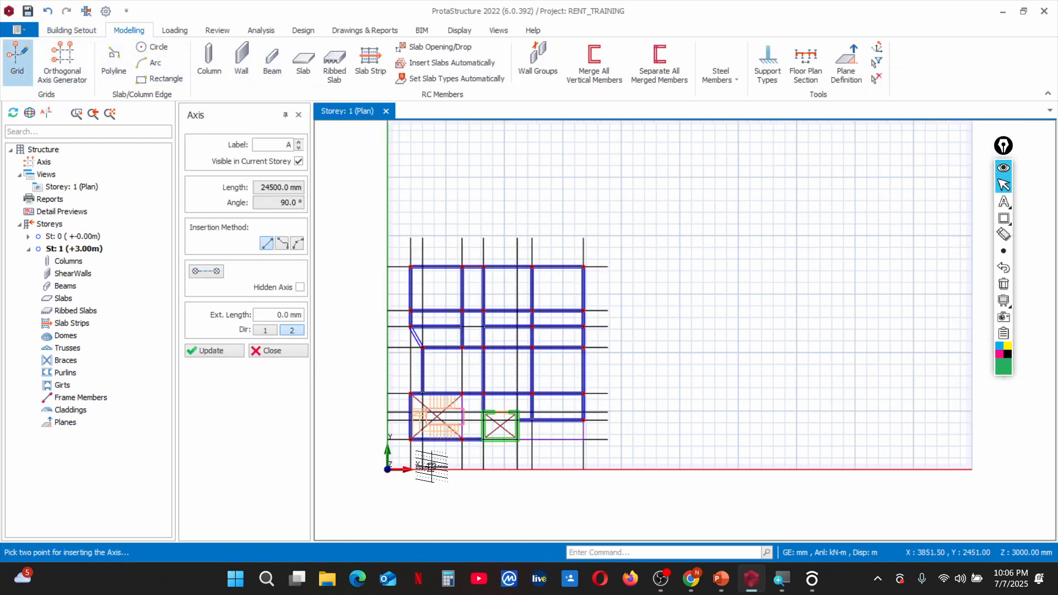
pyautogui.scroll(2, 431, 463)
pyautogui.scroll(-2, 430, 446)
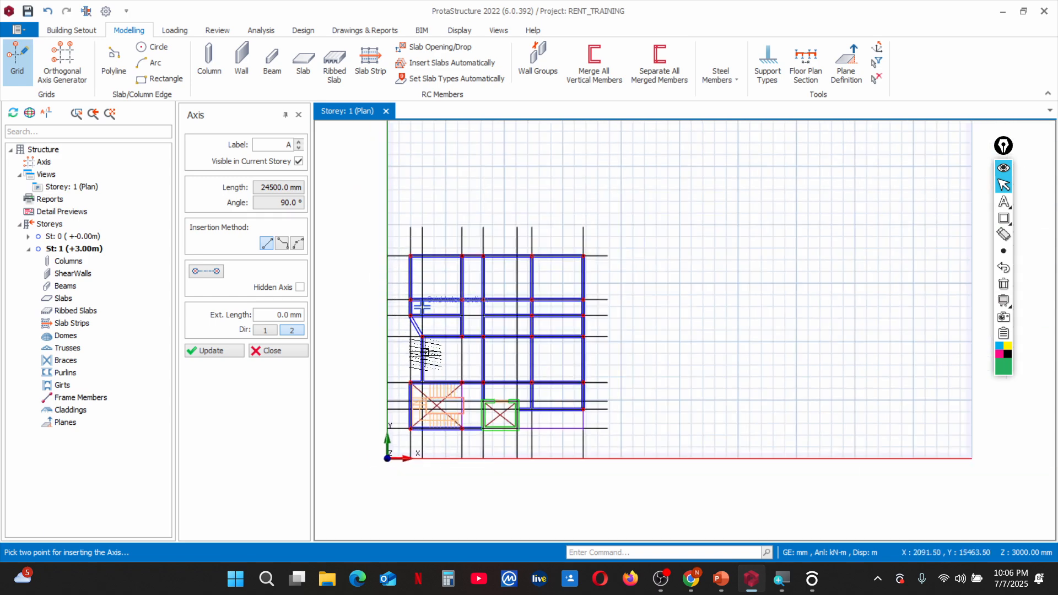
pyautogui.scroll(4, 425, 446)
pyautogui.scroll(-4, 431, 394)
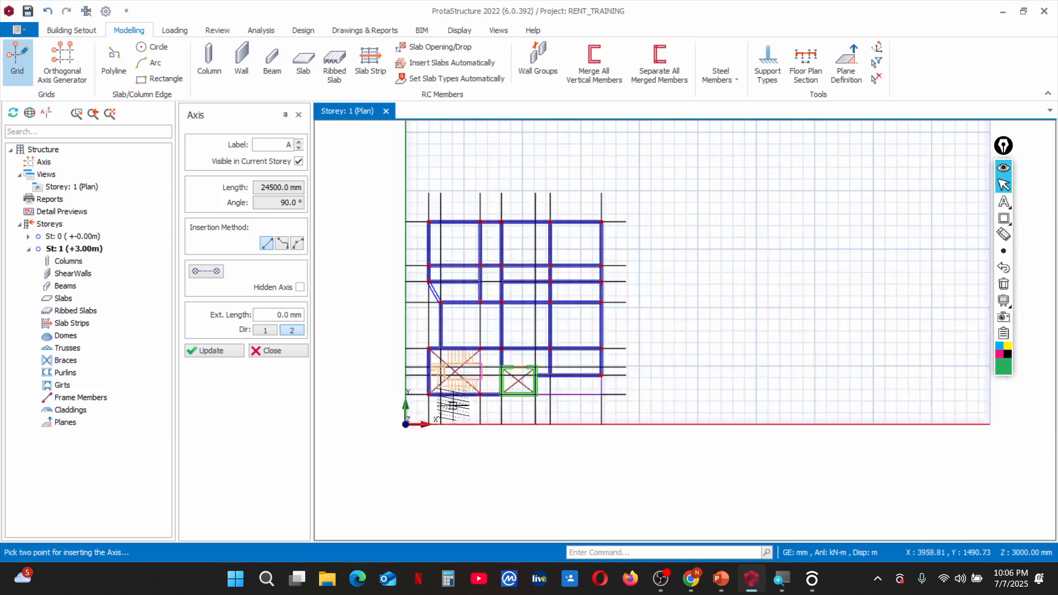
pyautogui.scroll(4, 419, 198)
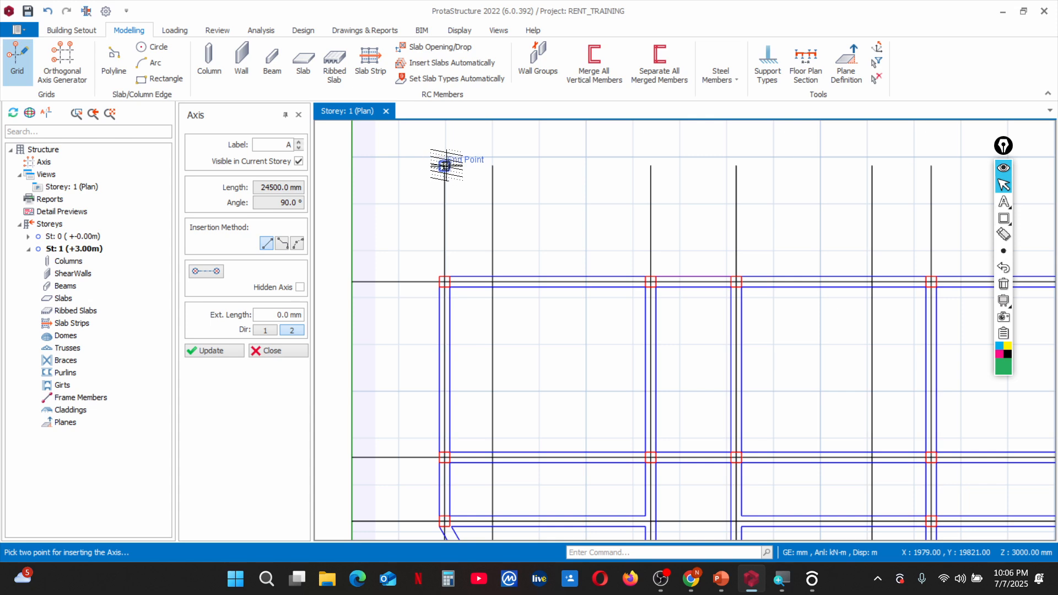
pyautogui.click(444, 164)
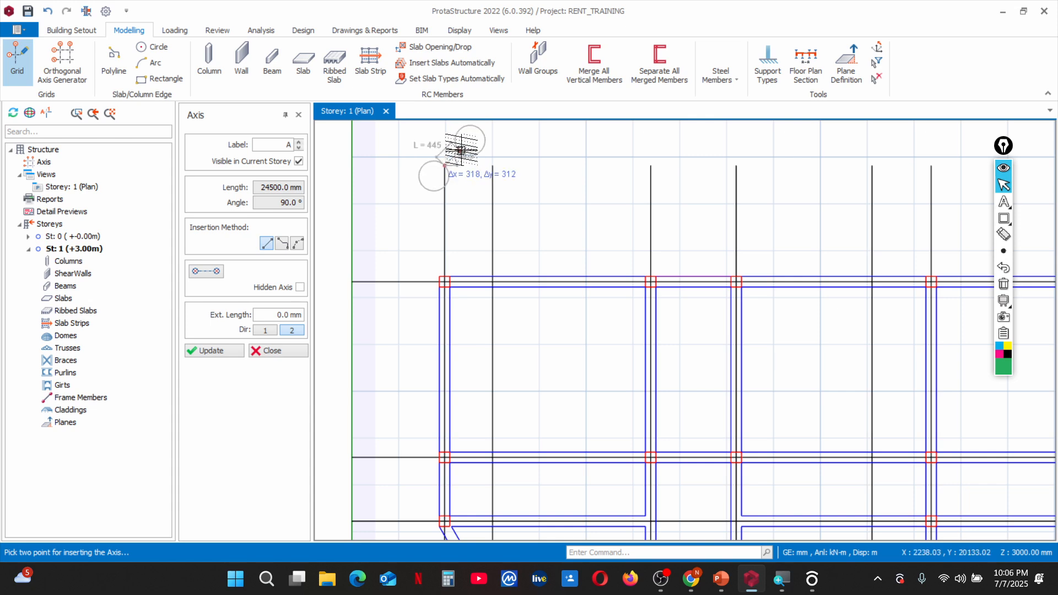
pyautogui.scroll(-3, 460, 160)
pyautogui.scroll(3, 449, 309)
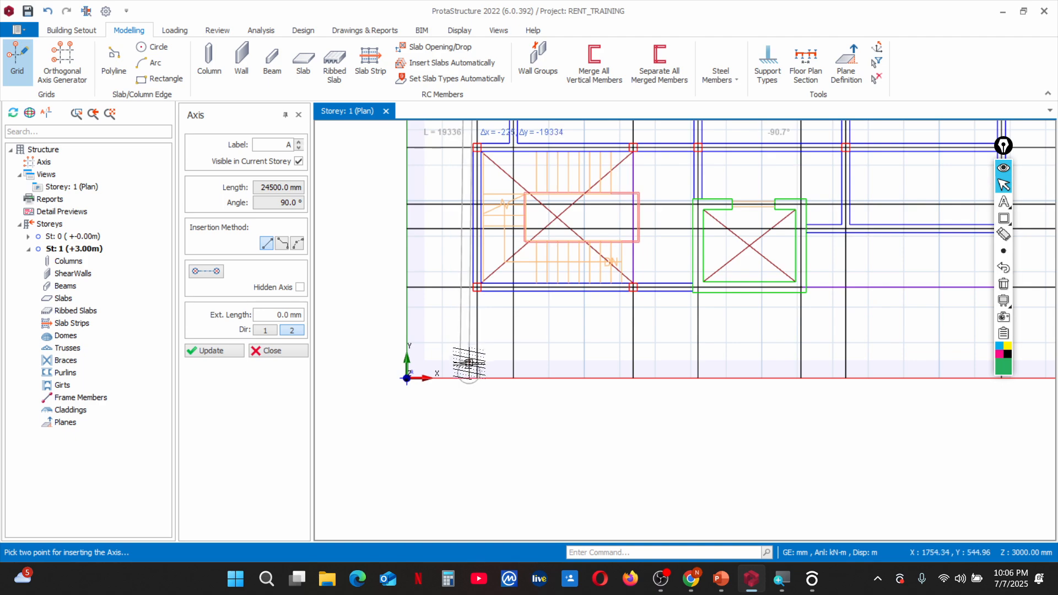
pyautogui.click(477, 377)
pyautogui.scroll(-2, 476, 377)
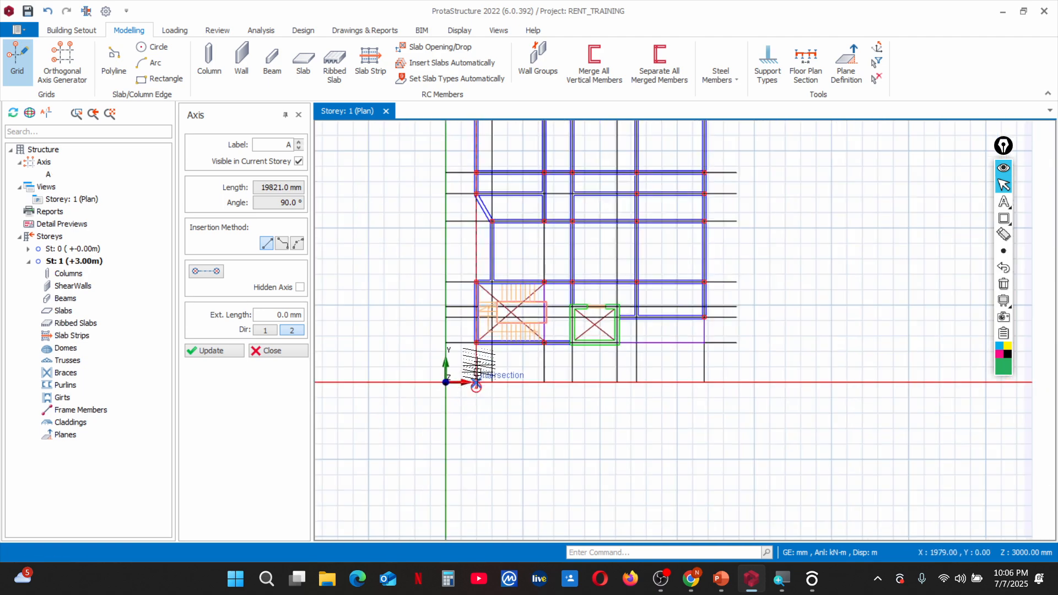
# Insert a second vertical axis along the grid line at the lower end of the inclined beam, spanning the line's full length
pyautogui.scroll(-2, 484, 264)
pyautogui.scroll(2, 480, 221)
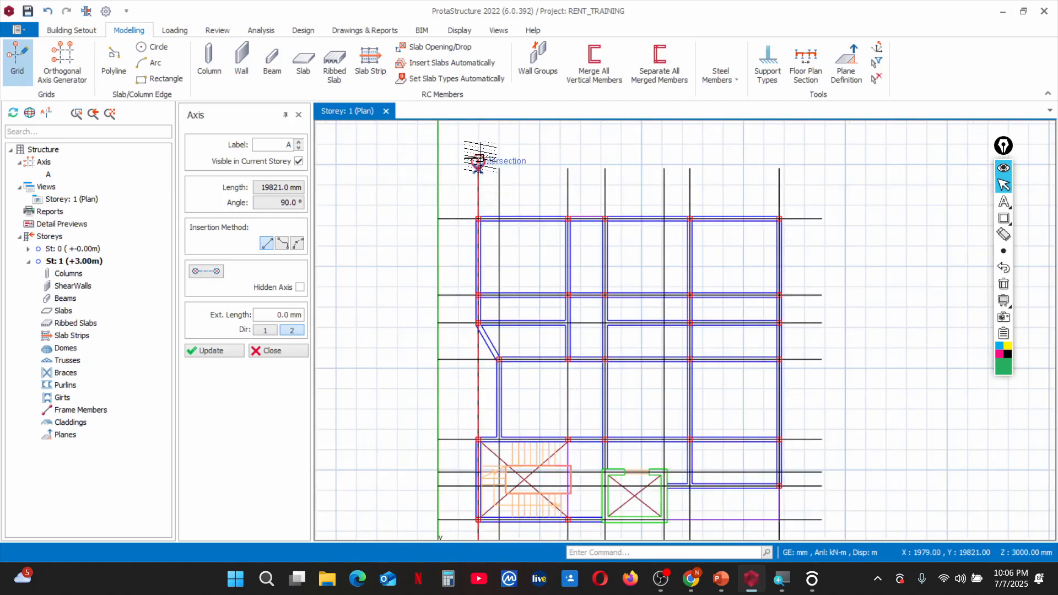
pyautogui.scroll(3, 482, 155)
pyautogui.scroll(-2, 471, 176)
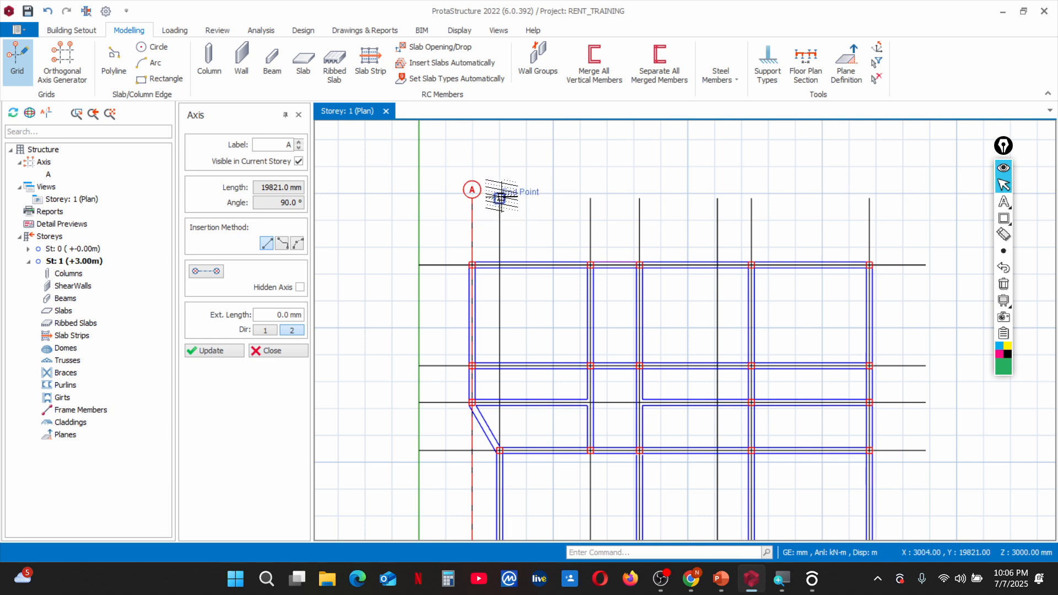
pyautogui.scroll(-2, 485, 182)
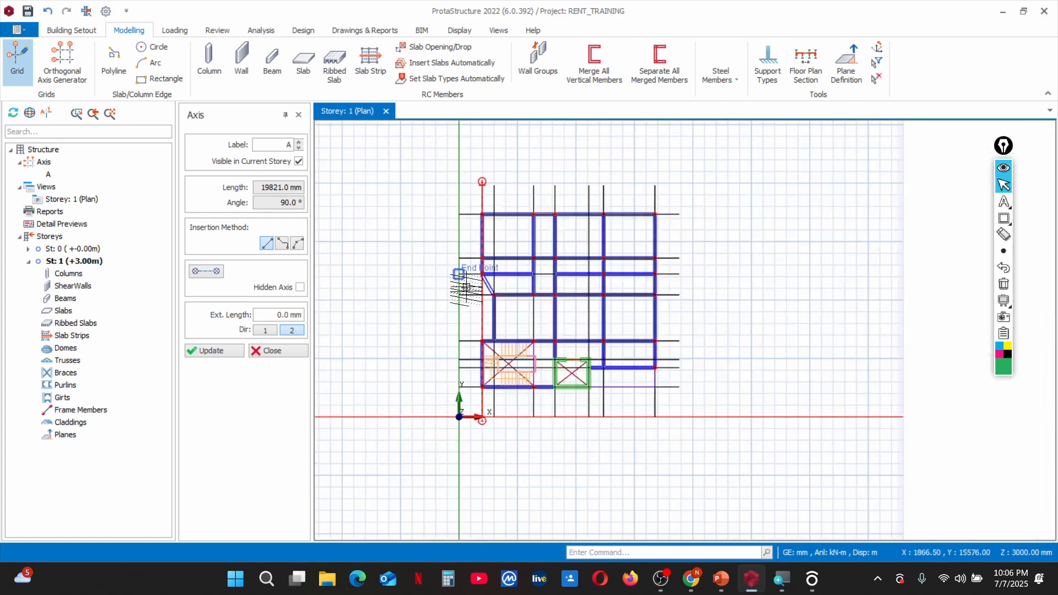
pyautogui.scroll(3, 484, 418)
pyautogui.scroll(-6, 497, 426)
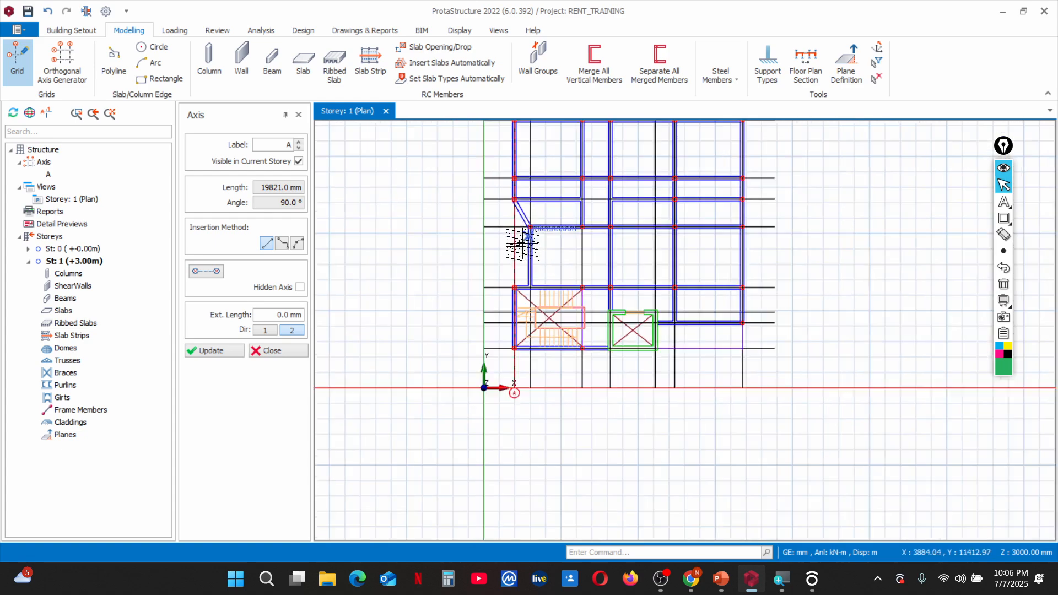
pyautogui.scroll(4, 527, 189)
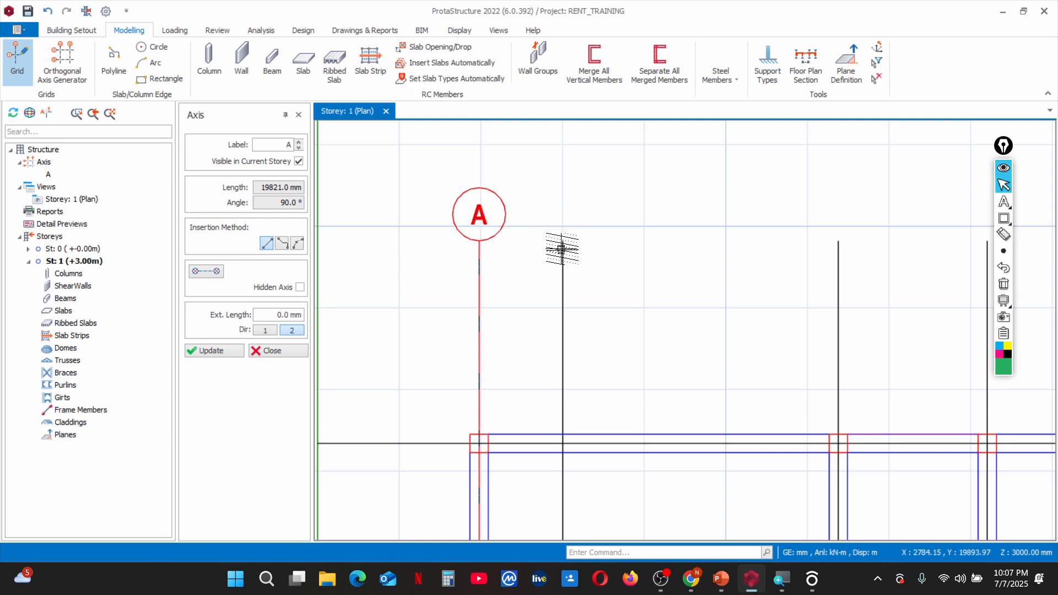
pyautogui.click(563, 241)
pyautogui.scroll(-5, 557, 212)
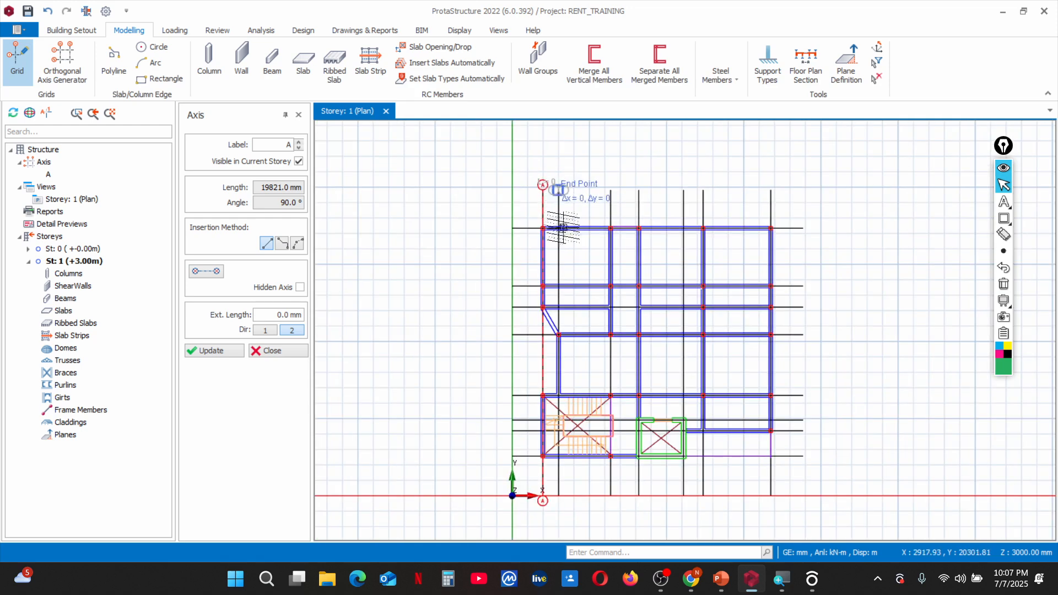
pyautogui.scroll(3, 559, 497)
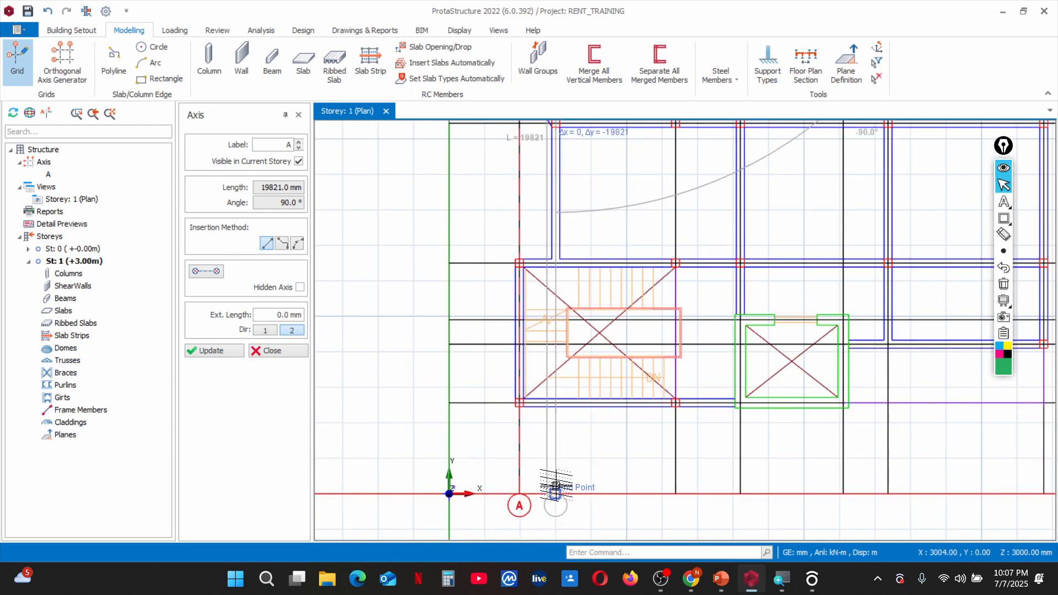
pyautogui.click(557, 492)
pyautogui.scroll(-3, 555, 464)
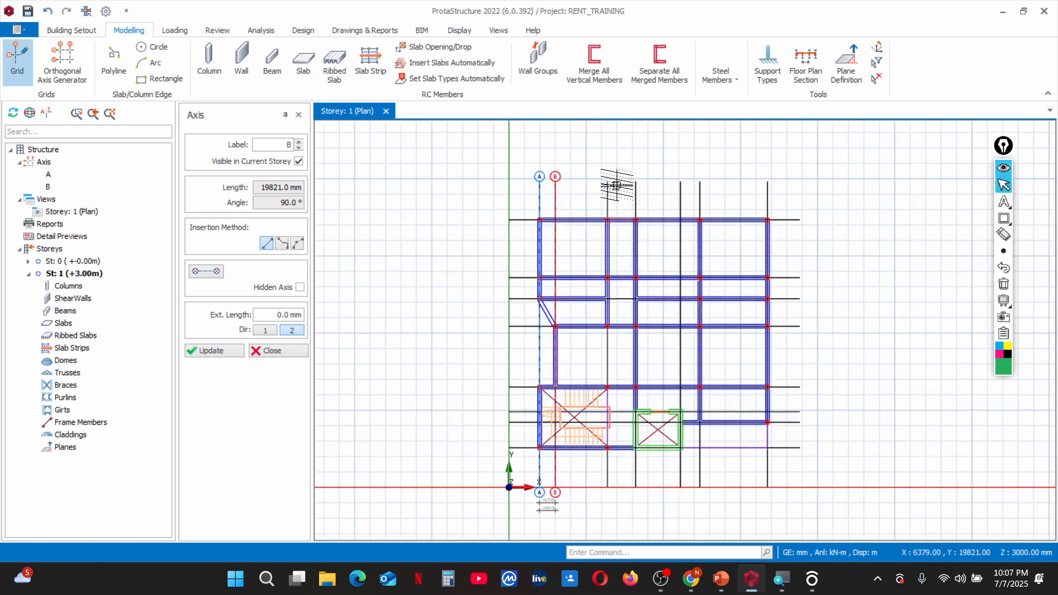
# Insert two vertical axes along the reference grid lines at the staircase's right edge and the lift shaft's left wall
pyautogui.click(607, 182)
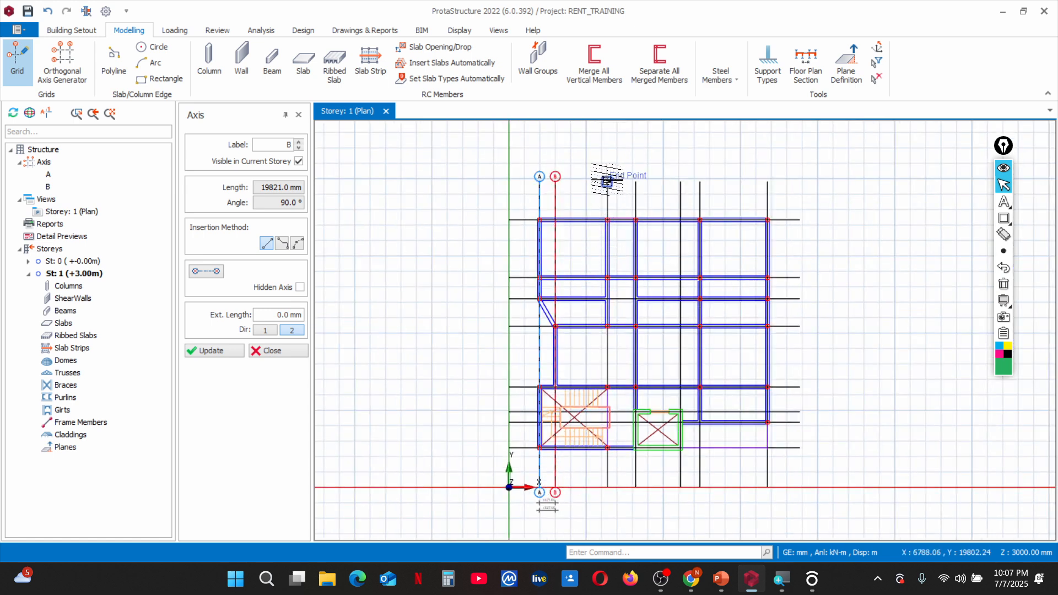
pyautogui.click(607, 490)
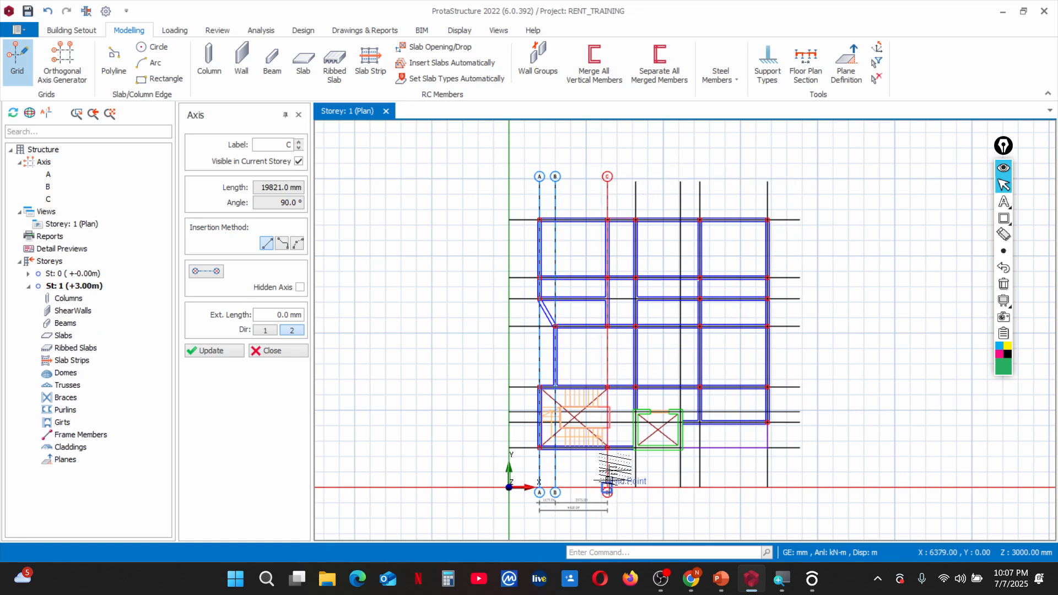
pyautogui.click(635, 182)
pyautogui.scroll(3, 648, 487)
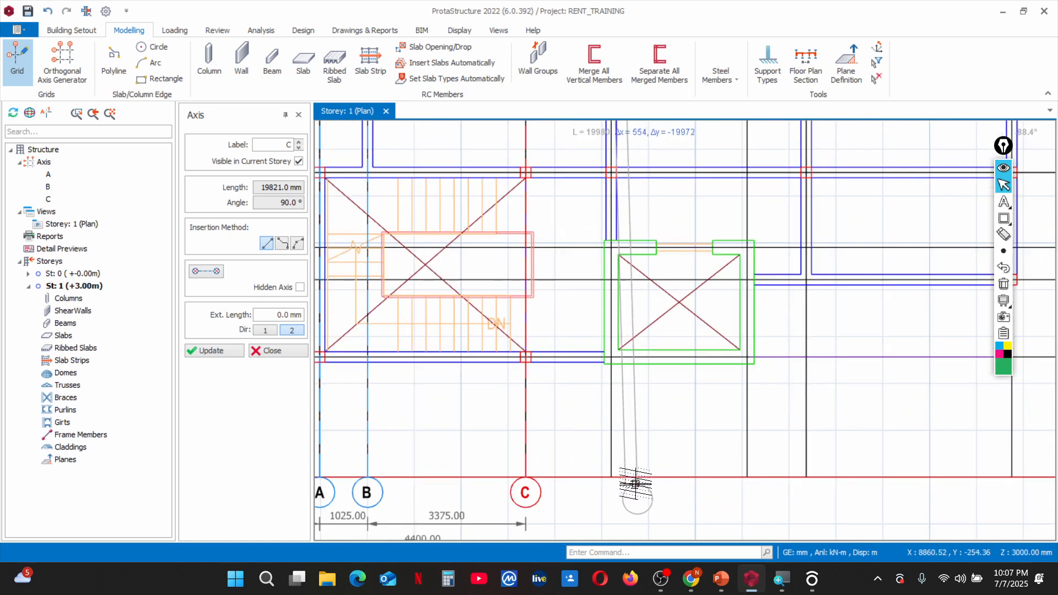
pyautogui.click(612, 476)
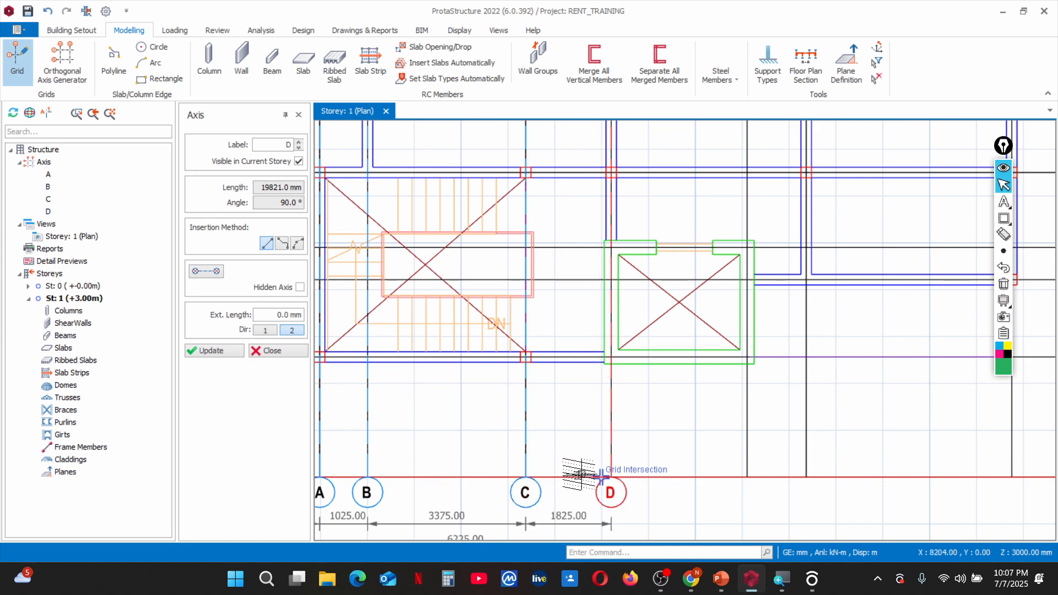
pyautogui.scroll(-3, 596, 468)
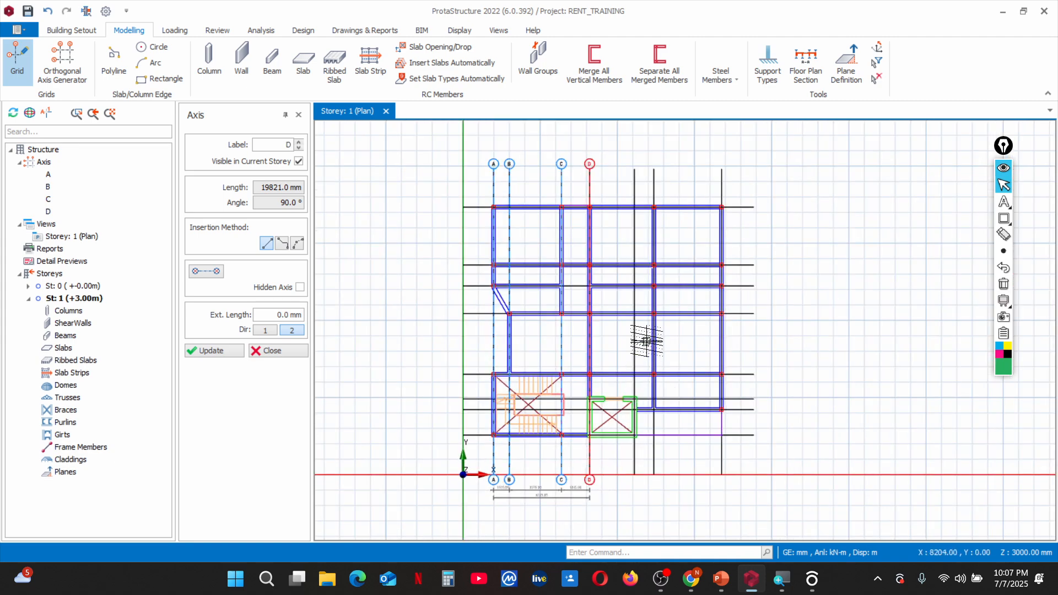
# Insert a vertical axis along the reference grid line through the lift shaft's right wall, from top end to X axis
pyautogui.click(633, 171)
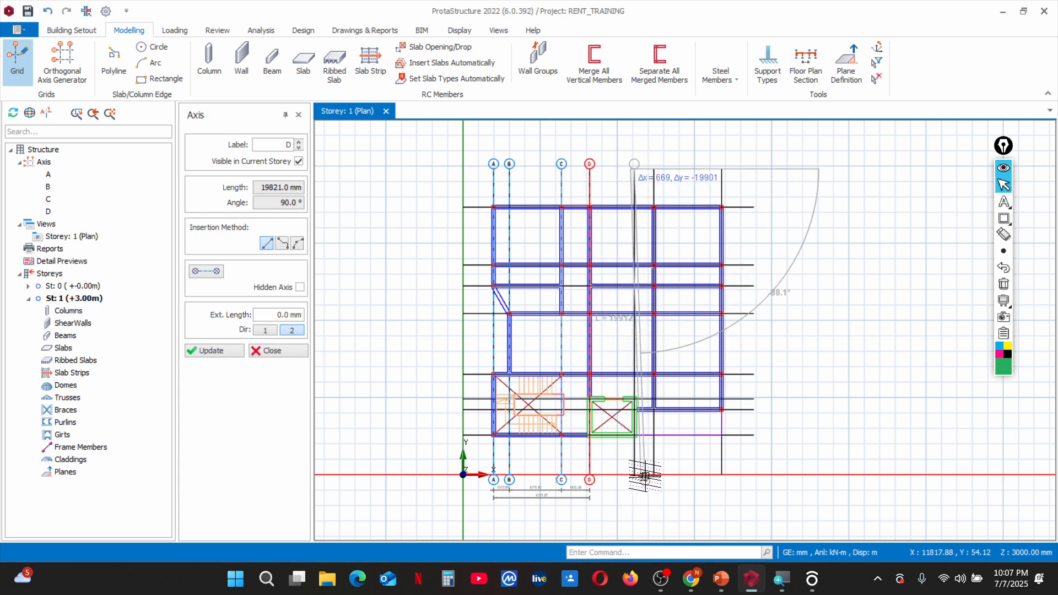
pyautogui.scroll(3, 634, 474)
pyautogui.scroll(-1, 634, 474)
pyautogui.click(632, 474)
pyautogui.scroll(-3, 632, 474)
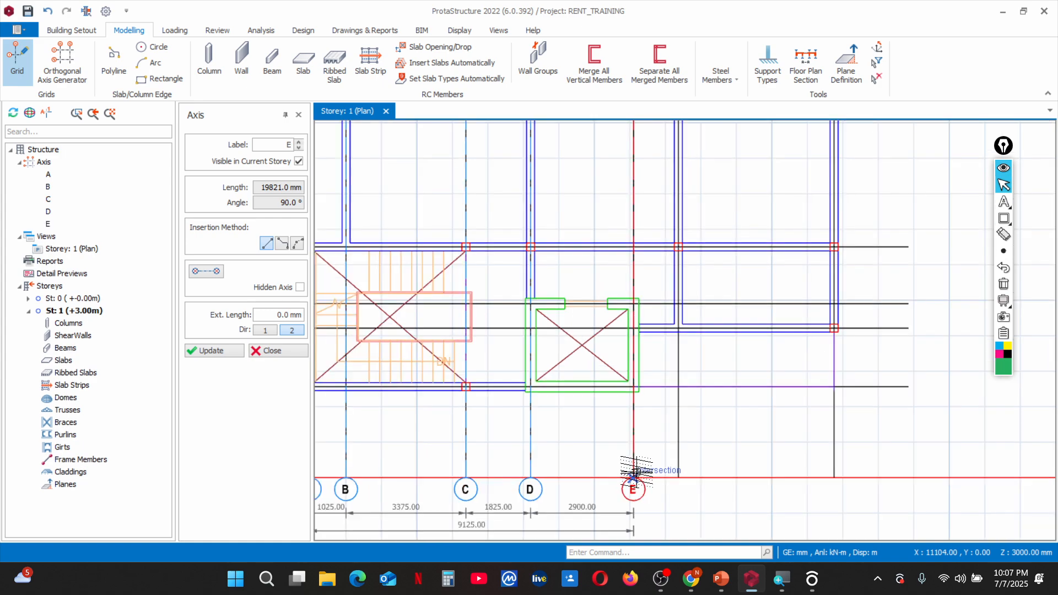
# Insert vertical axes along the last two reference grid lines right of the lift shaft, each running down to the X axis
pyautogui.scroll(2, 639, 161)
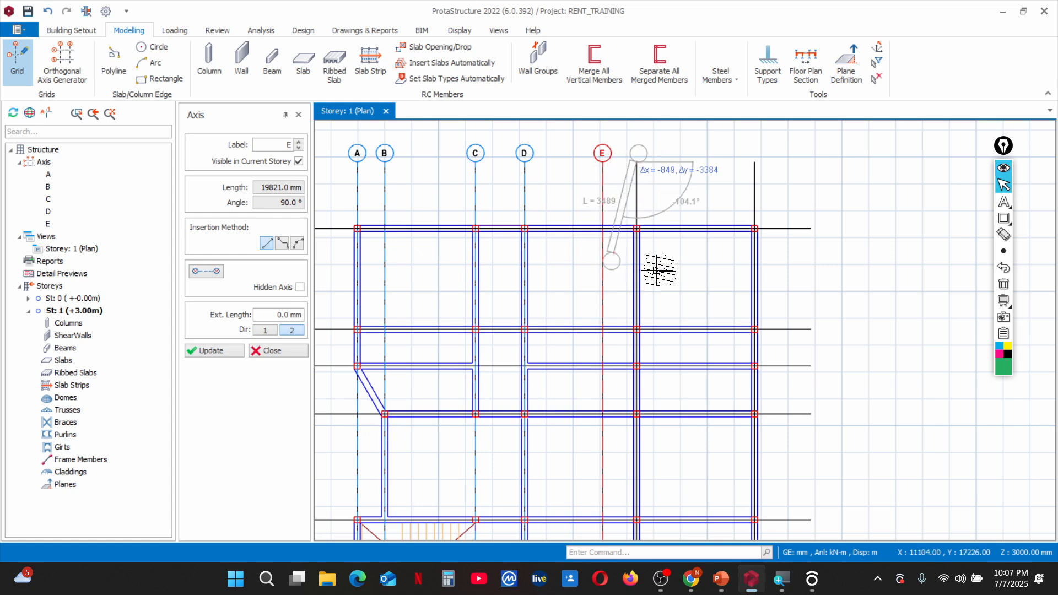
pyautogui.scroll(-3, 658, 237)
pyautogui.scroll(1, 658, 474)
pyautogui.scroll(4, 645, 485)
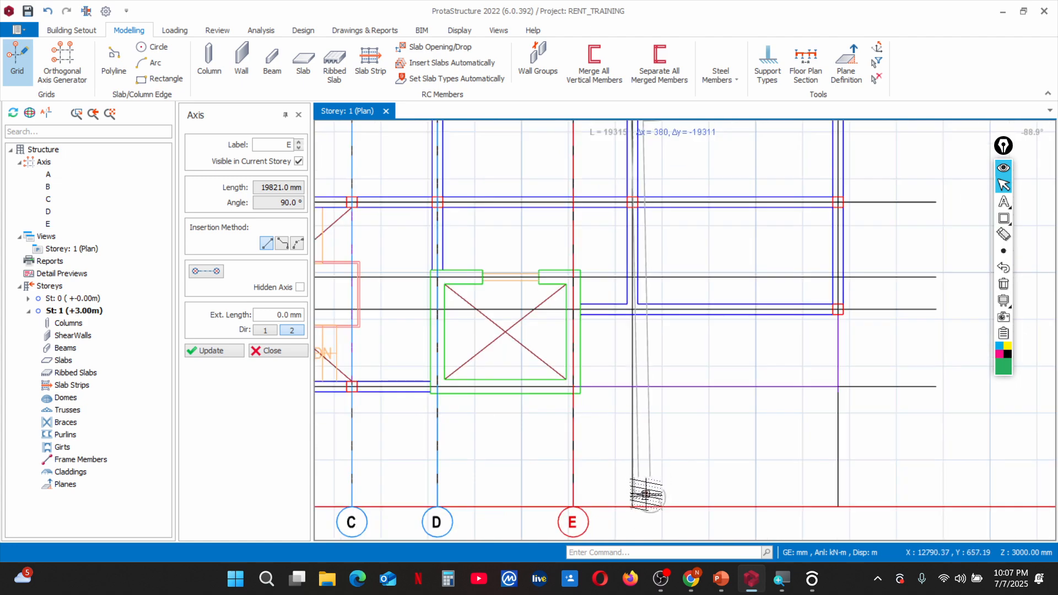
pyautogui.click(633, 501)
pyautogui.scroll(-3, 634, 491)
pyautogui.scroll(-3, 637, 484)
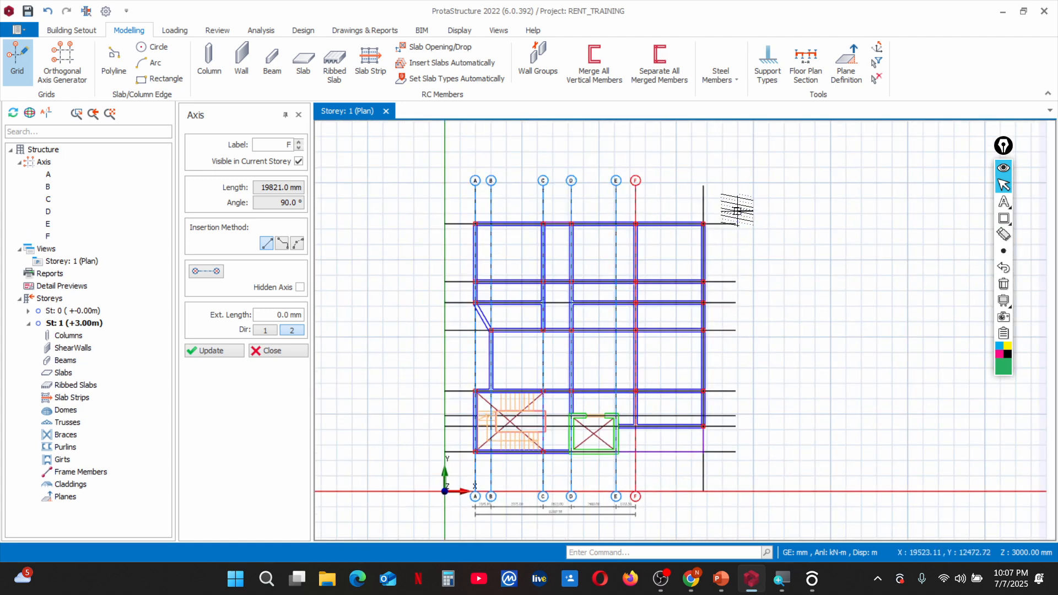
pyautogui.click(704, 185)
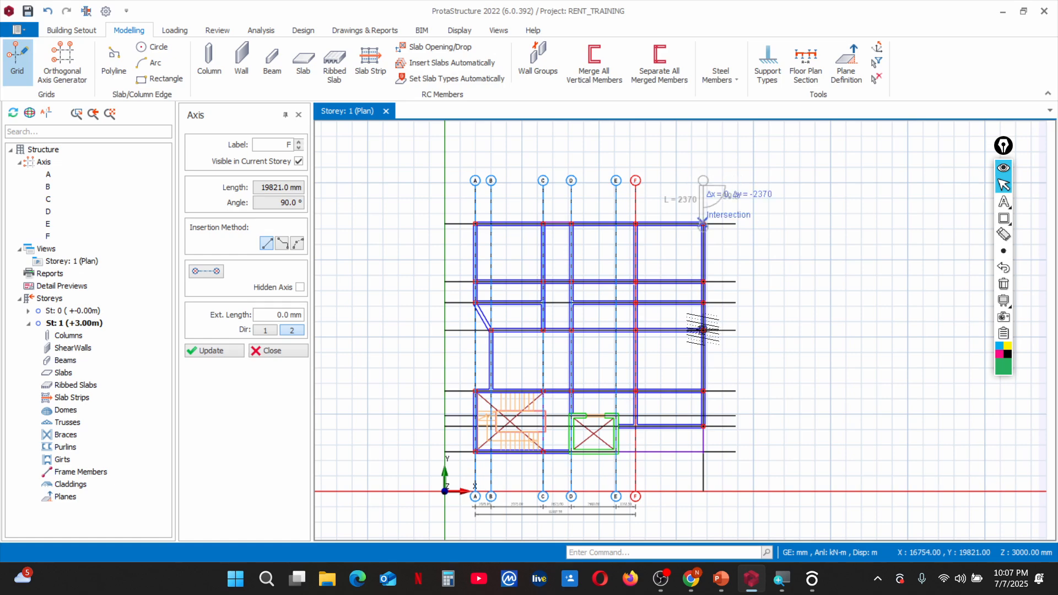
pyautogui.click(706, 495)
# Insert a horizontal axis labelled 1 along the uppermost horizontal reference grid line, spanning the line's full length
pyautogui.scroll(1, 707, 325)
pyautogui.scroll(1, 708, 326)
pyautogui.scroll(-2, 605, 283)
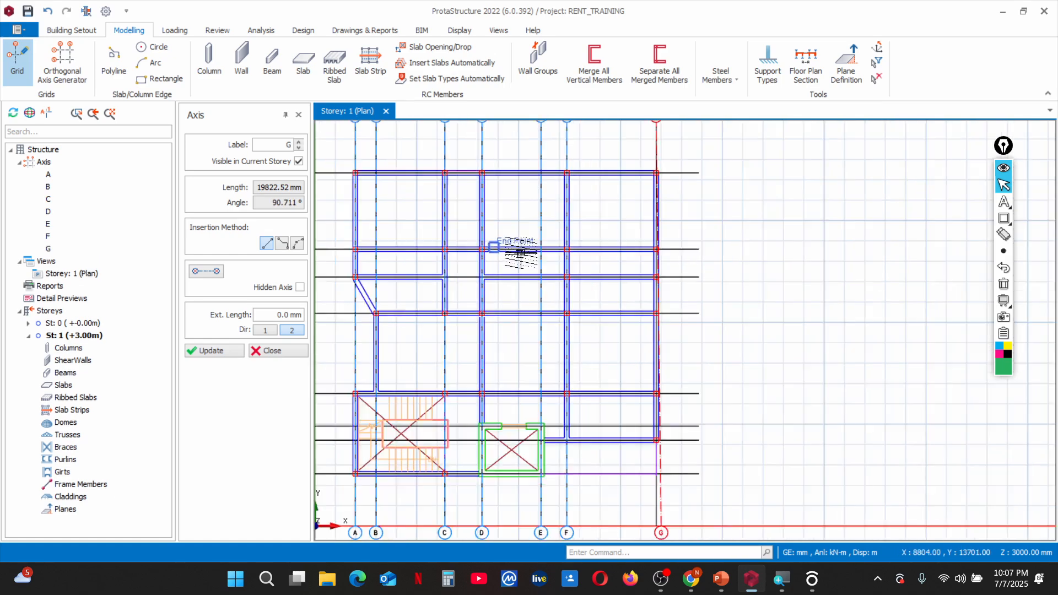
pyautogui.scroll(2, 400, 205)
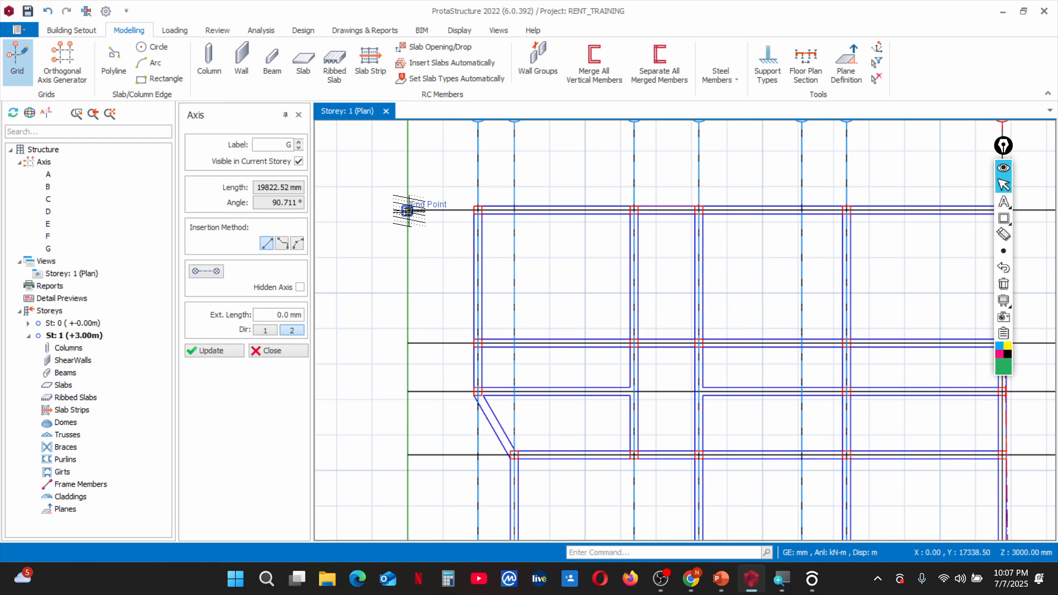
pyautogui.click(408, 211)
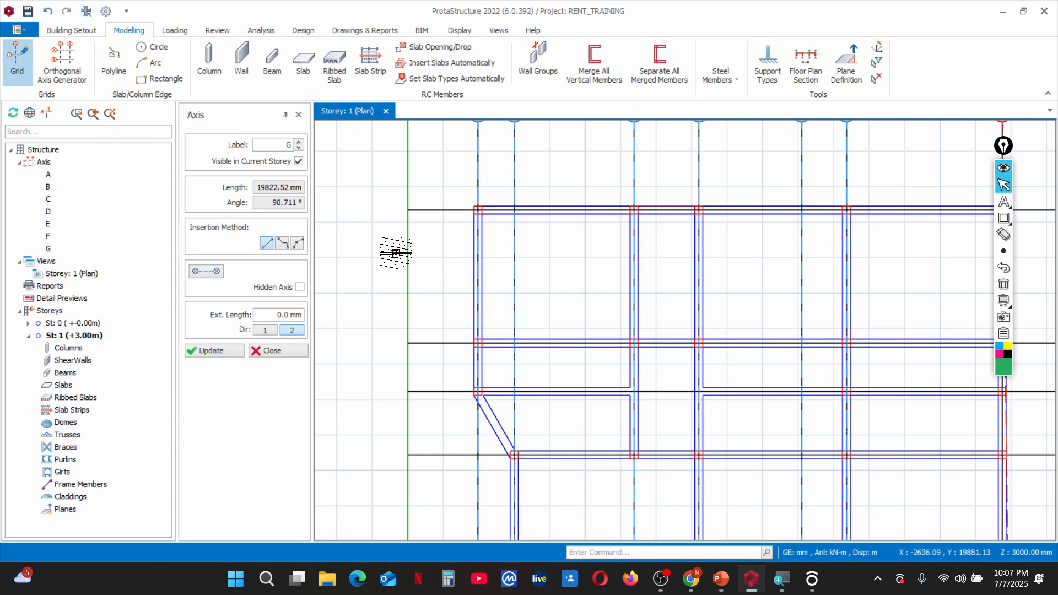
pyautogui.scroll(-3, 415, 194)
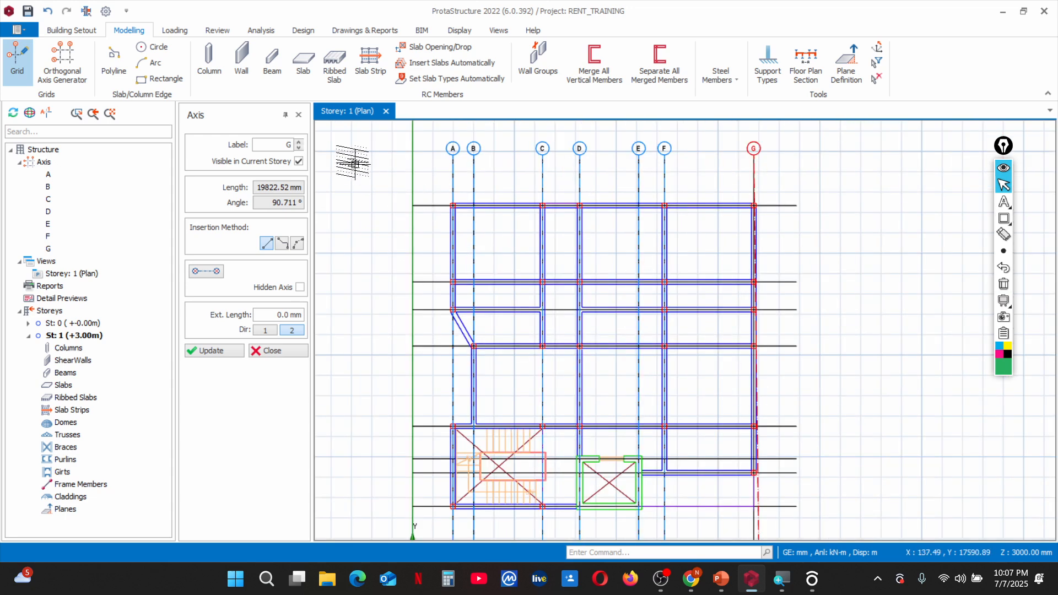
pyautogui.click(299, 144)
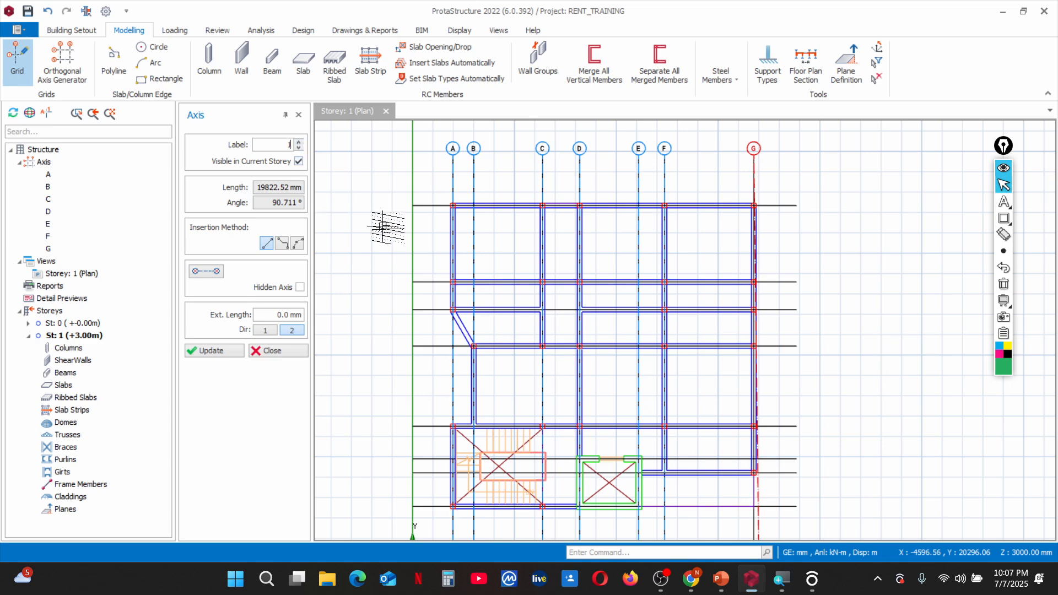
pyautogui.click(412, 206)
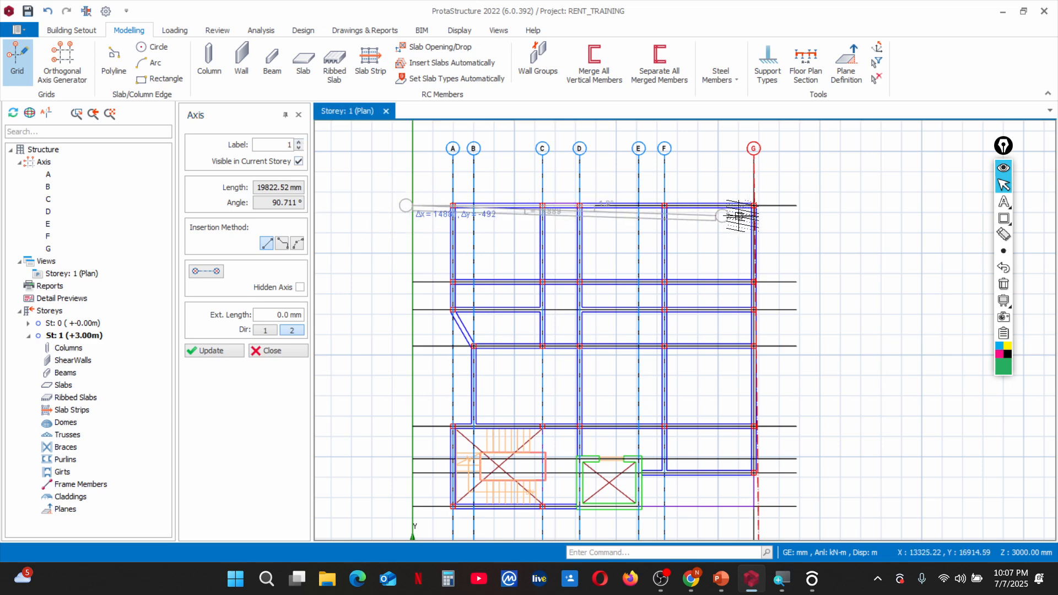
pyautogui.click(797, 206)
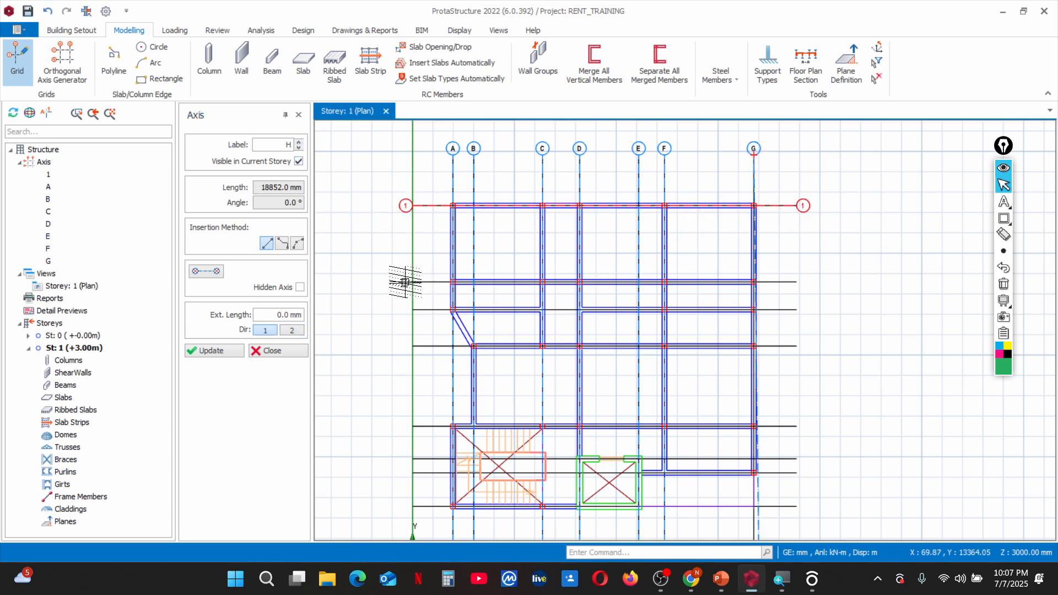
# Try to insert a horizontal axis along the second reference grid line from the top, keeping the default label, and undo it
pyautogui.scroll(3, 403, 194)
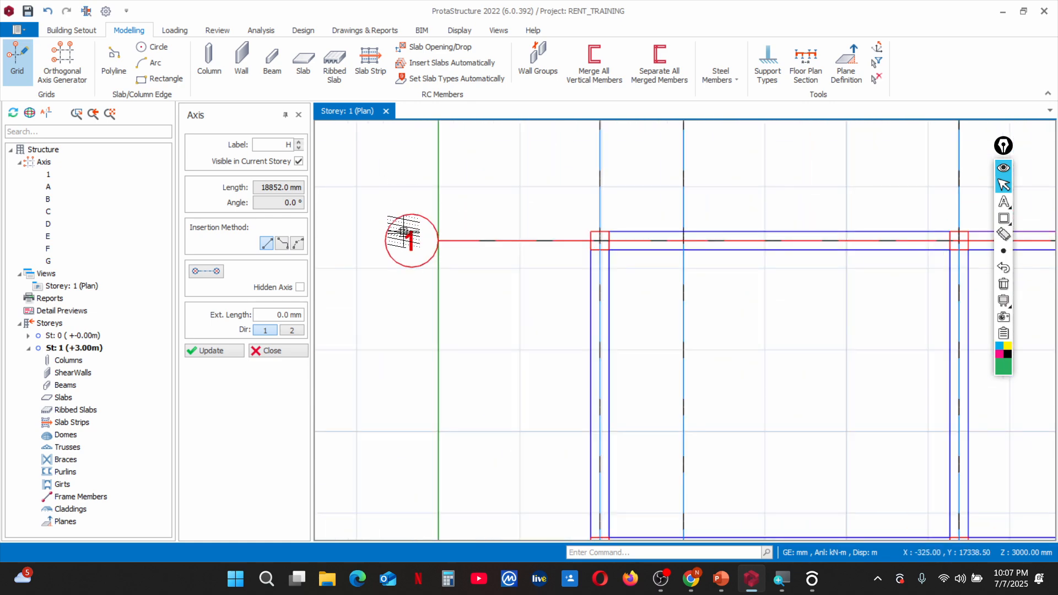
pyautogui.scroll(3, 406, 238)
pyautogui.scroll(-5, 420, 207)
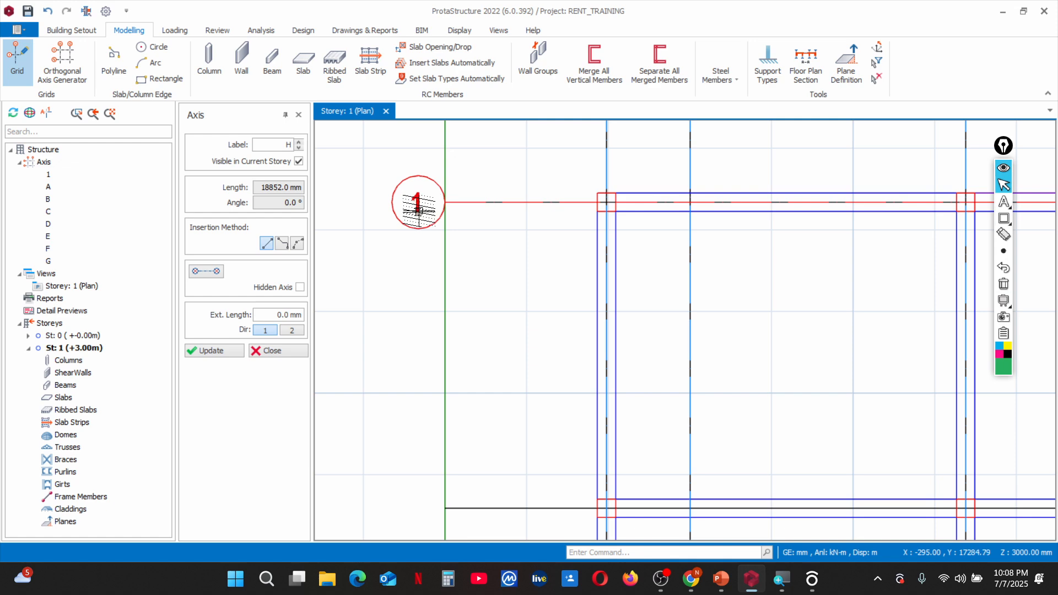
pyautogui.click(429, 336)
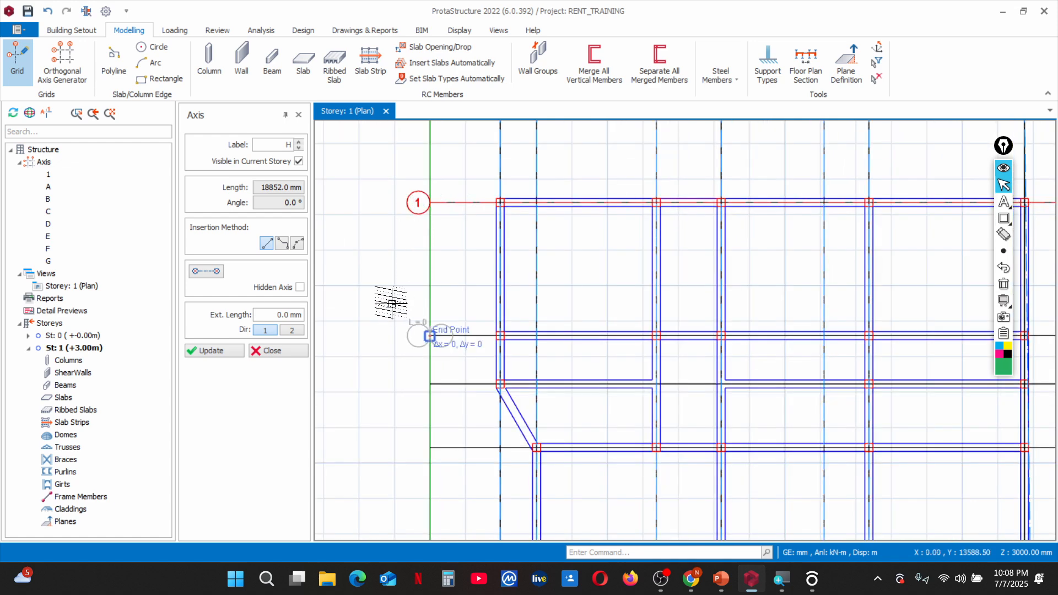
pyautogui.scroll(-3, 392, 293)
pyautogui.scroll(2, 384, 318)
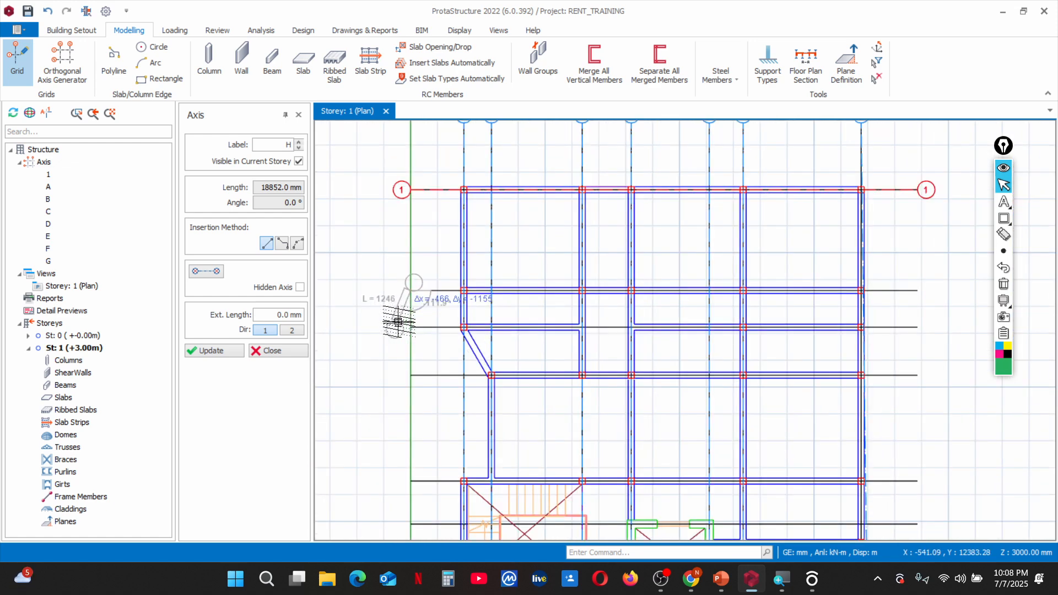
pyautogui.click(916, 291)
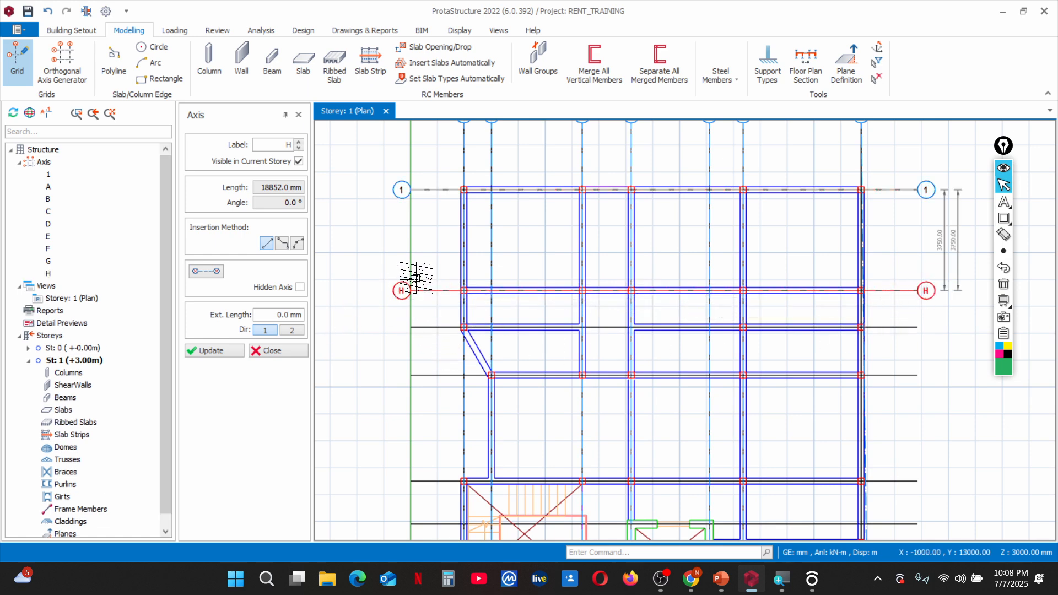
pyautogui.hotkey('ctrl', 'z')
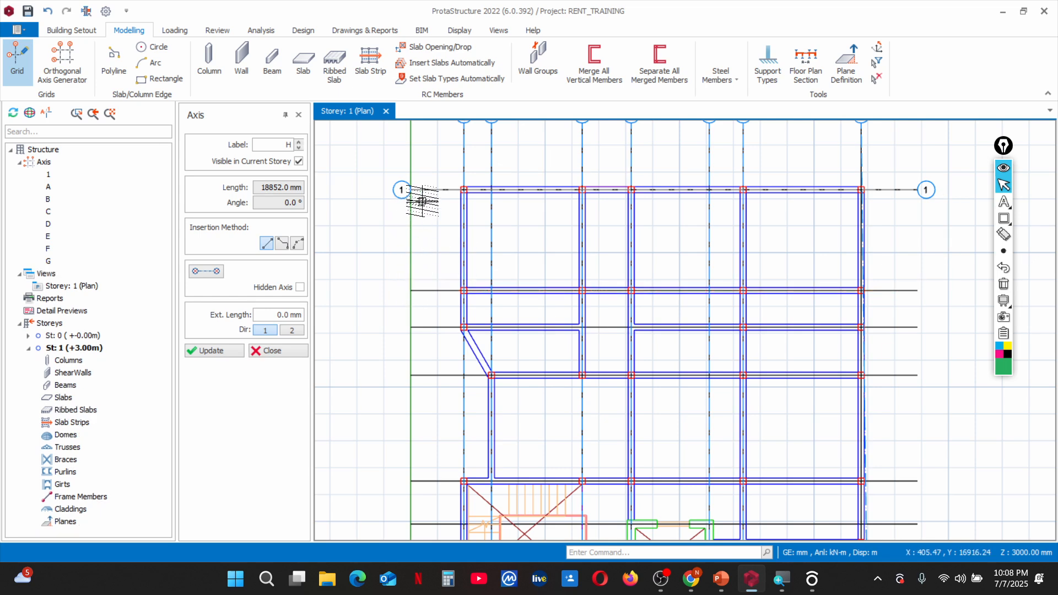
pyautogui.press('Escape')
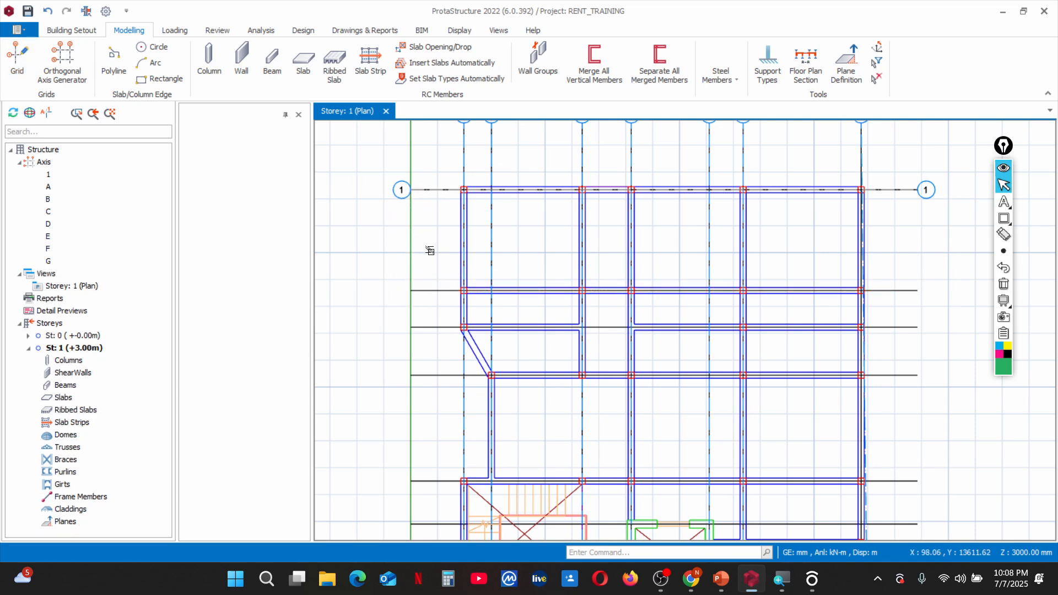
# Insert a horizontal axis labelled 2 along the second reference grid line from the top, spanning the line's full length
pyautogui.click(17, 59)
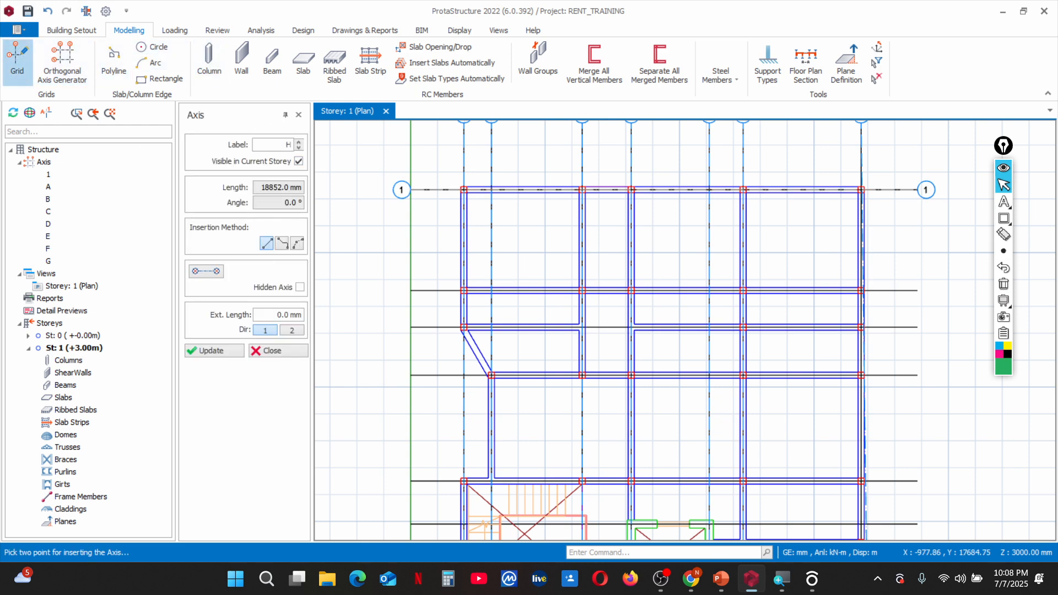
pyautogui.click(288, 145)
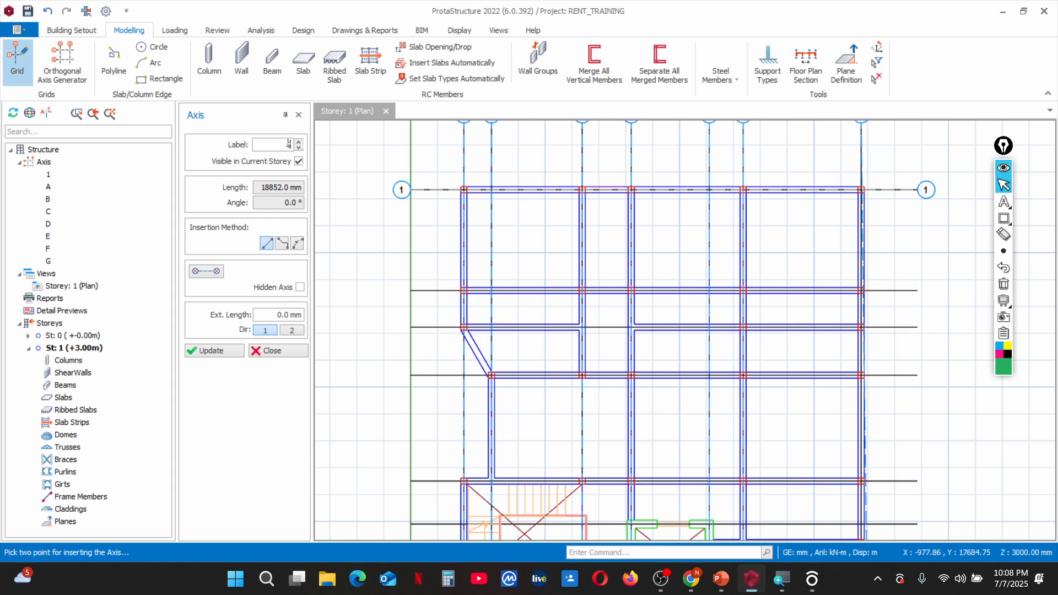
pyautogui.write('2')
pyautogui.click(402, 289)
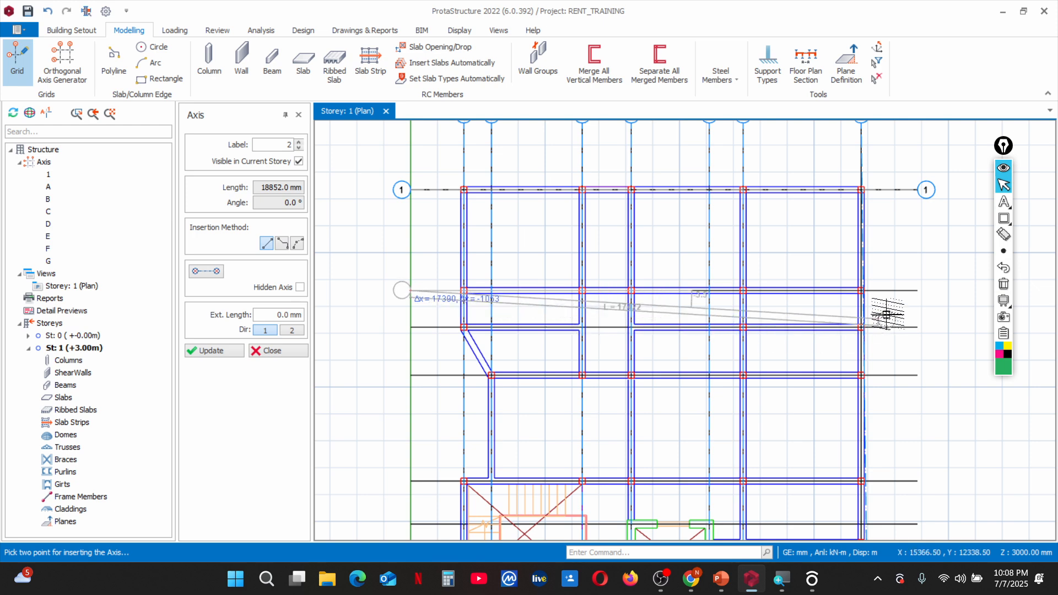
pyautogui.click(921, 290)
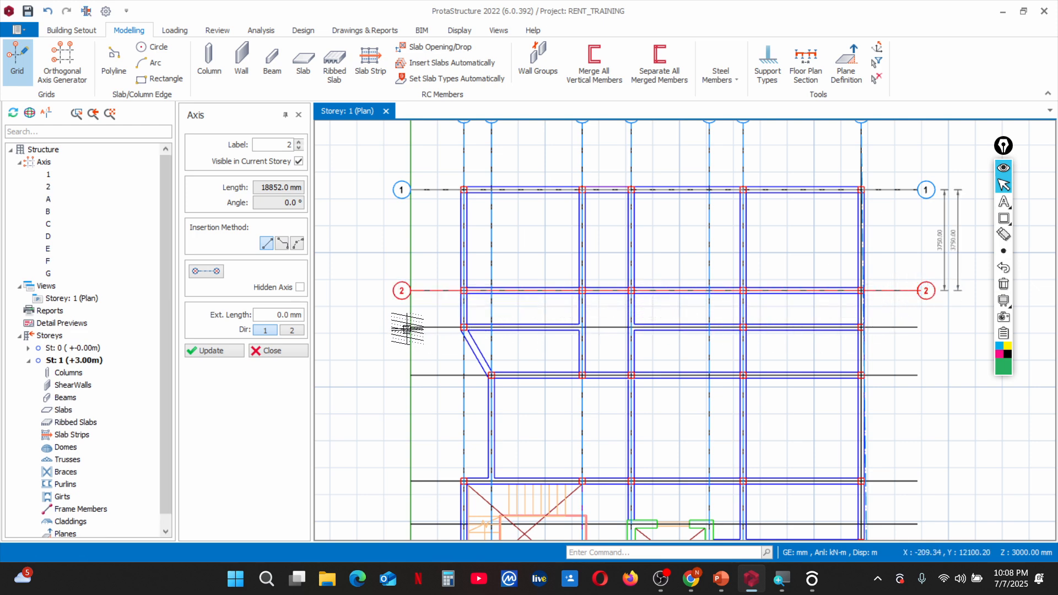
# Insert a horizontal axis along the reference grid line at the upper end of the inclined beam, spanning the line's full length
pyautogui.click(406, 329)
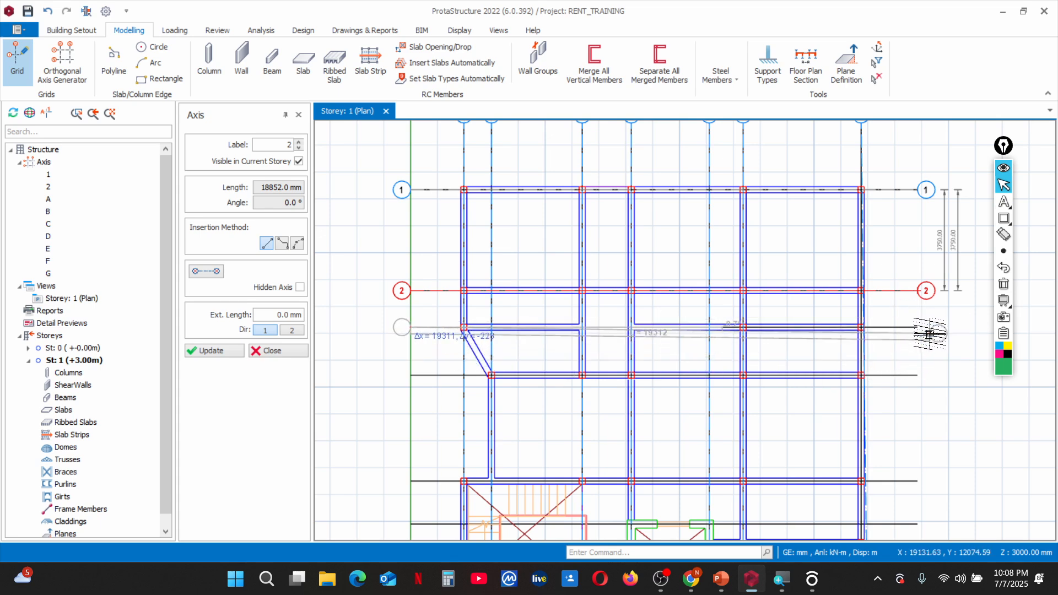
pyautogui.scroll(3, 930, 334)
pyautogui.click(914, 320)
pyautogui.scroll(-1, 925, 313)
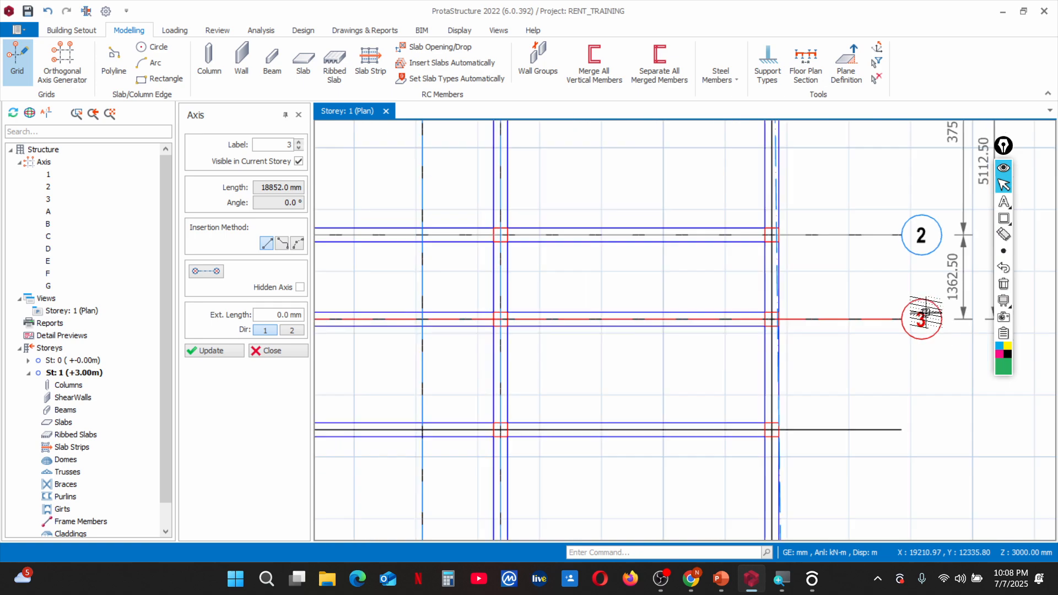
# Insert a horizontal axis along the reference grid line at the lower end of the inclined beam, spanning the line's full length
pyautogui.scroll(-3, 625, 349)
pyautogui.scroll(5, 538, 349)
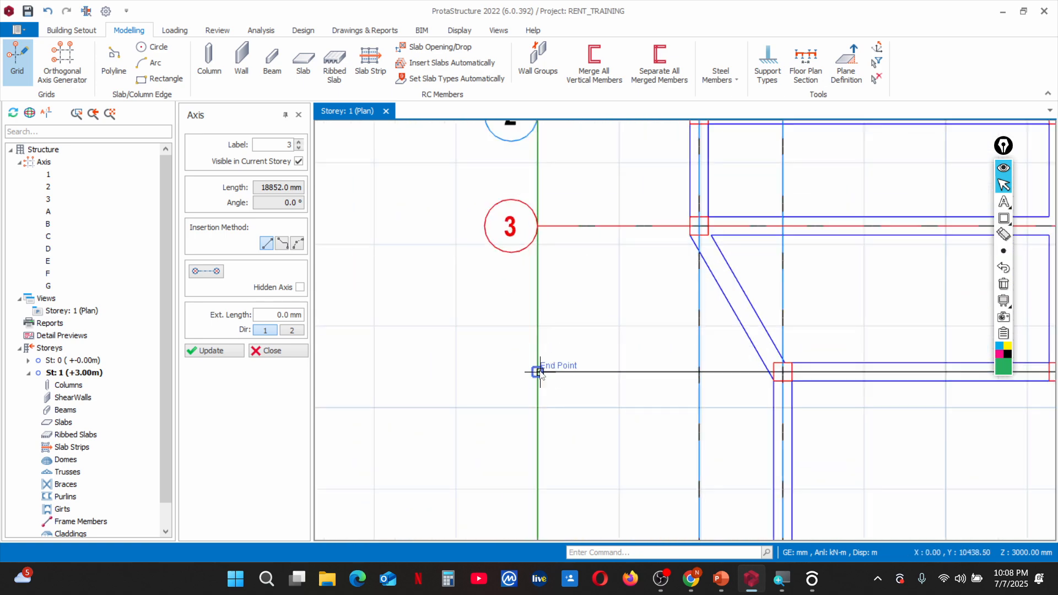
pyautogui.click(540, 373)
pyautogui.scroll(-3, 468, 347)
pyautogui.scroll(4, 854, 378)
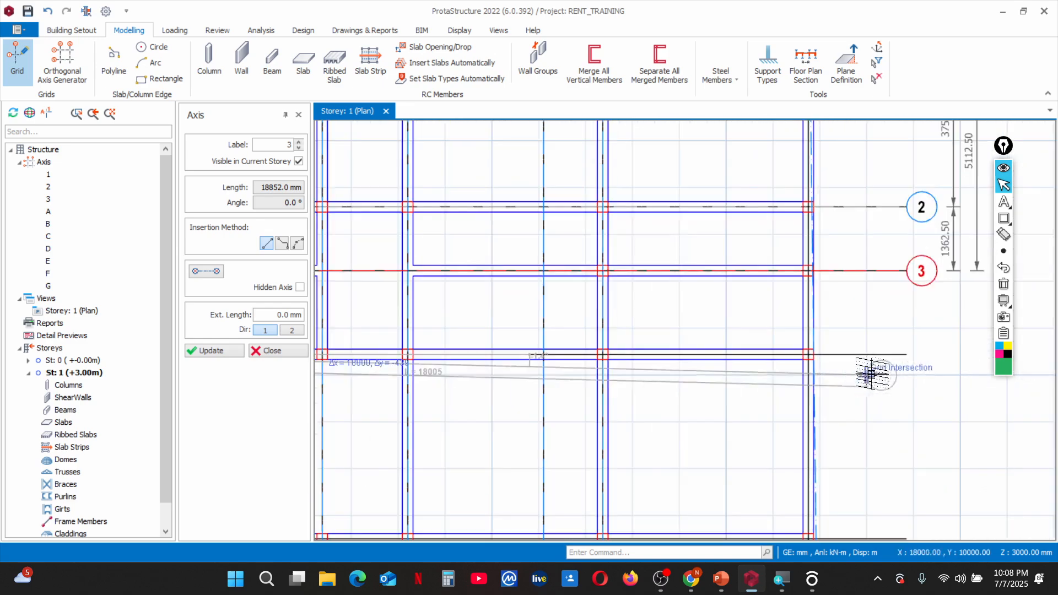
pyautogui.click(906, 354)
pyautogui.scroll(-4, 771, 331)
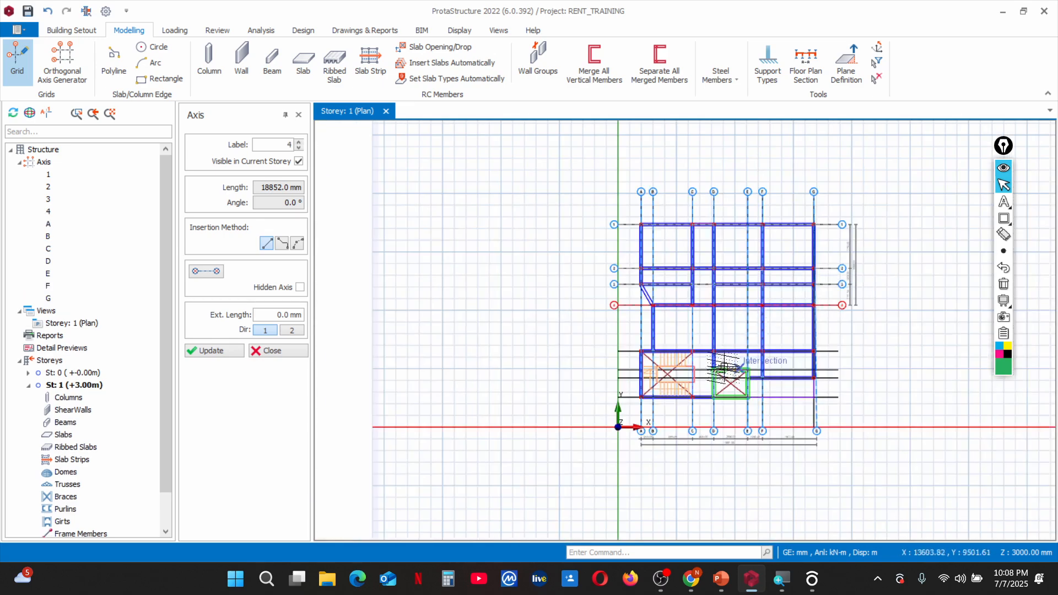
# Insert a horizontal axis along the reference grid line at the staircase's upper edge, spanning the line's full length
pyautogui.scroll(4, 716, 365)
pyautogui.click(472, 324)
pyautogui.scroll(-3, 472, 323)
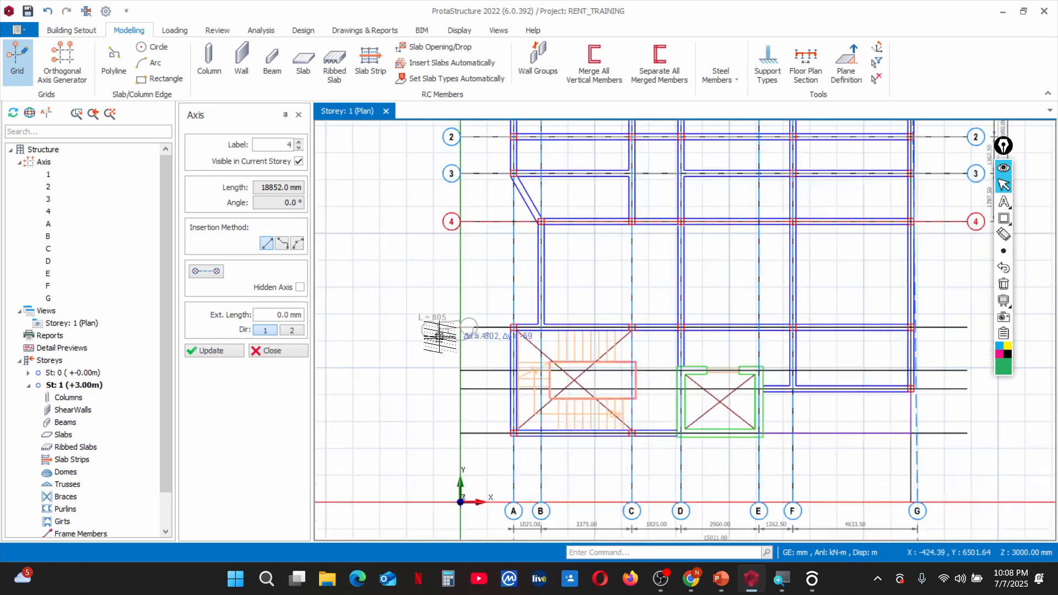
pyautogui.scroll(4, 731, 332)
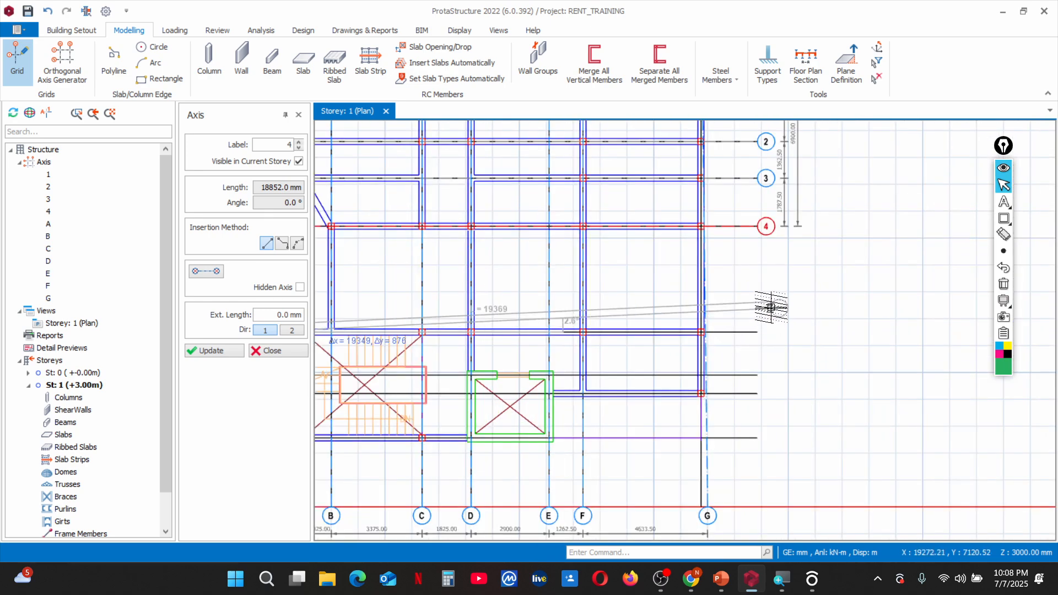
pyautogui.click(758, 331)
# Insert a horizontal axis along the reference grid line through the lift shaft's upper wall, spanning the line's full length
pyautogui.scroll(-3, 653, 345)
pyautogui.scroll(4, 652, 345)
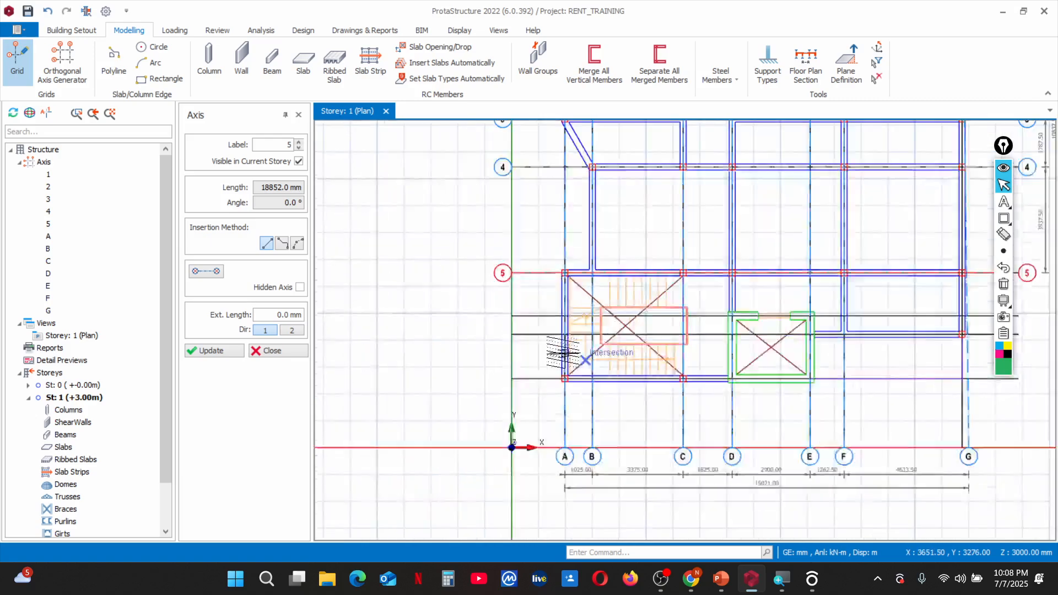
pyautogui.scroll(-3, 482, 328)
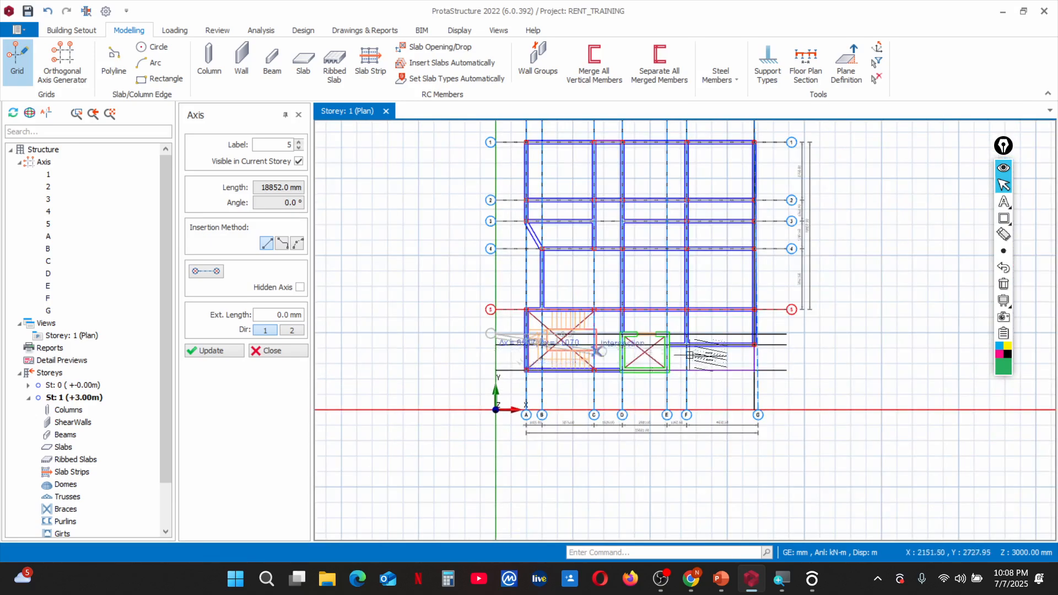
pyautogui.scroll(4, 778, 336)
pyautogui.click(779, 336)
pyautogui.scroll(-3, 788, 333)
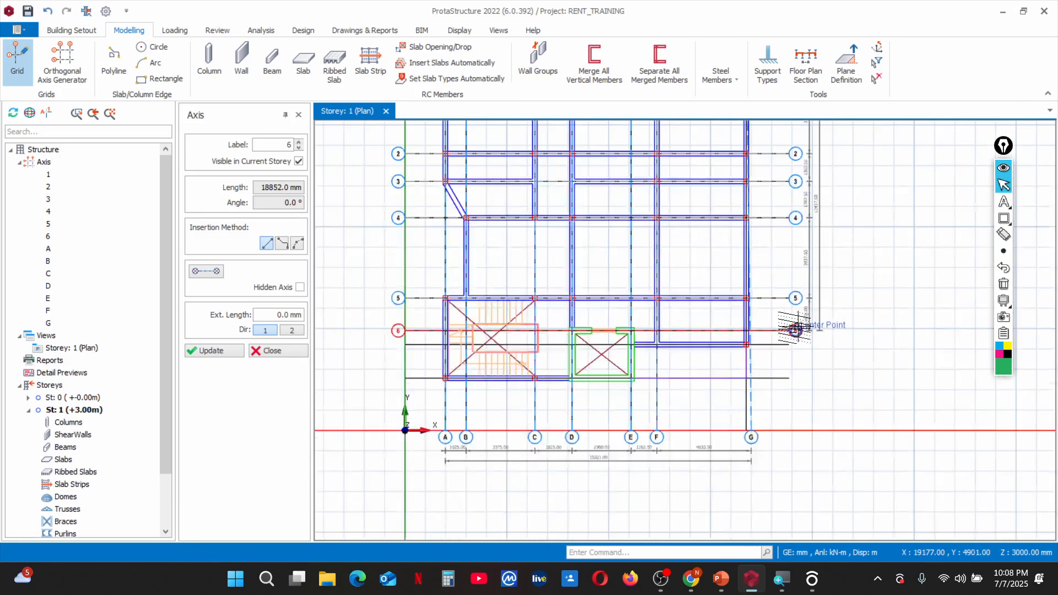
# Insert a horizontal axis along the reference grid line of the lower beam right of the lift shaft, spanning the line's full length
pyautogui.scroll(4, 500, 346)
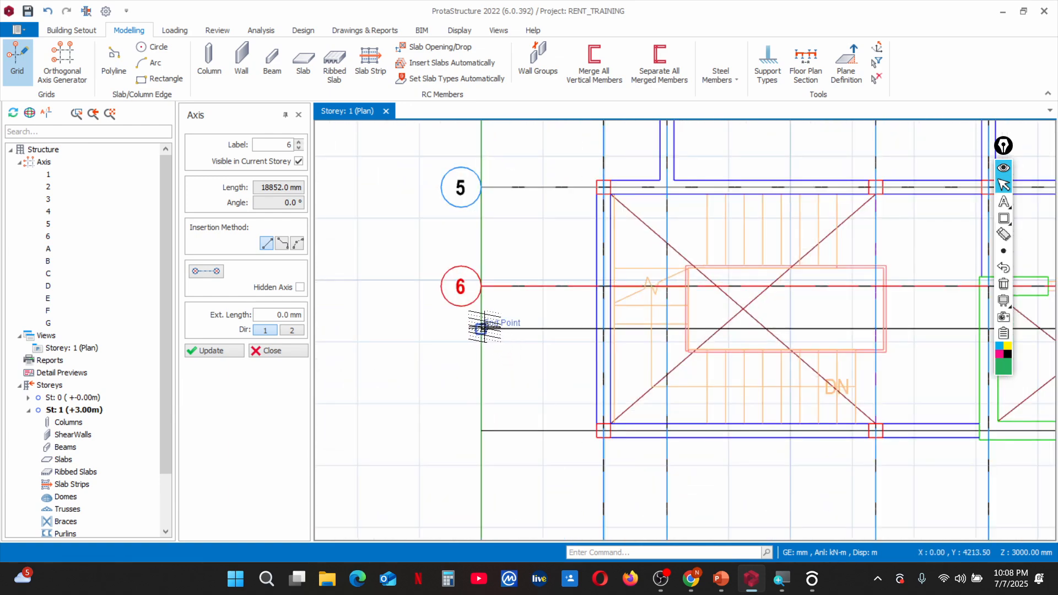
pyautogui.click(483, 328)
pyautogui.scroll(-3, 484, 328)
pyautogui.scroll(4, 958, 353)
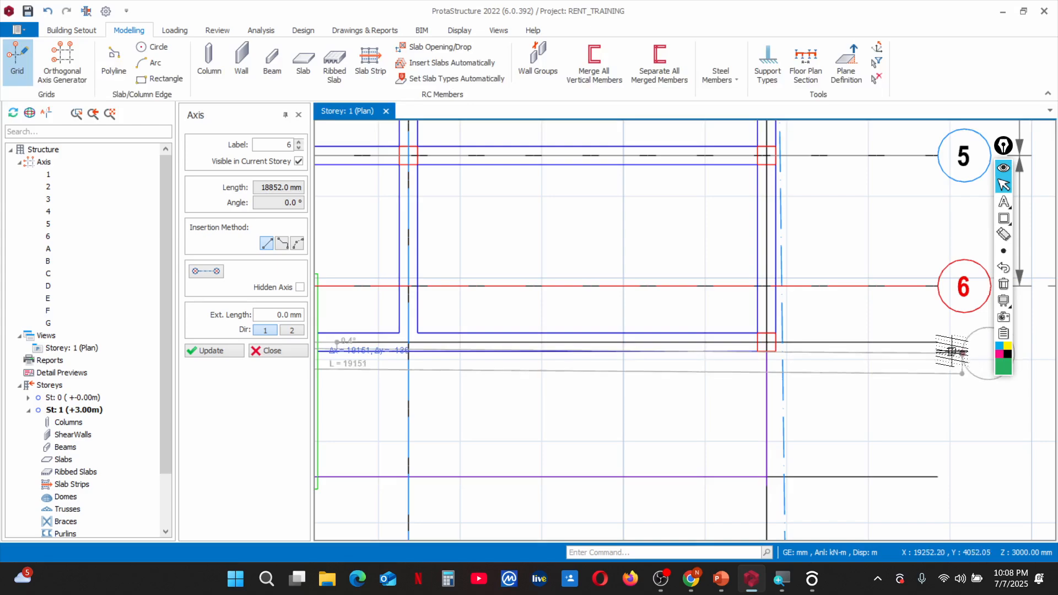
pyautogui.click(952, 351)
pyautogui.scroll(-3, 931, 350)
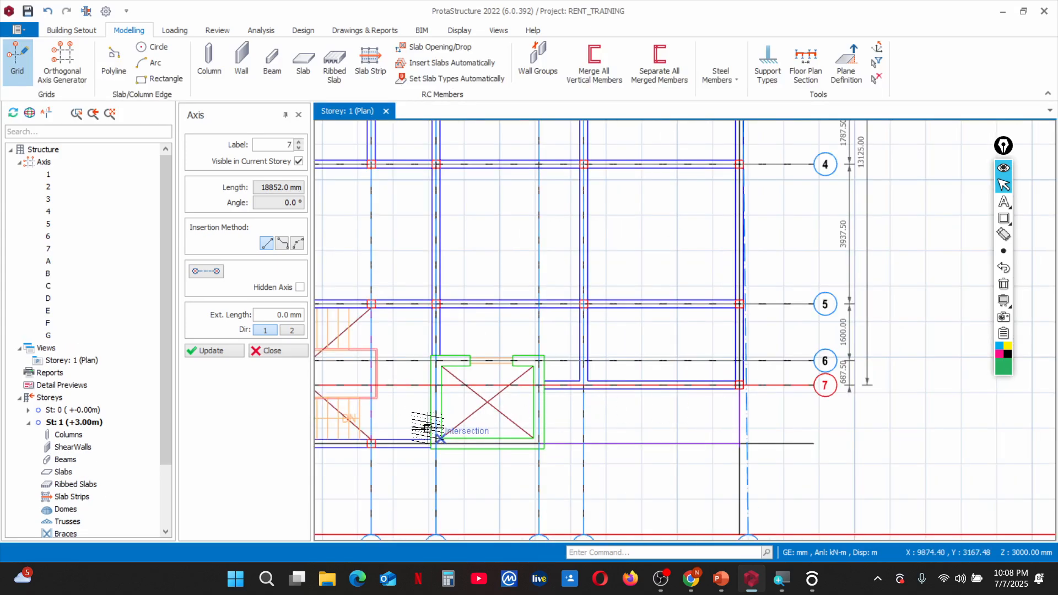
# Insert a horizontal axis along the lowest reference grid line, at the bottom of the staircase and lift shaft, and finish axis insertion
pyautogui.scroll(-3, 428, 429)
pyautogui.scroll(4, 435, 419)
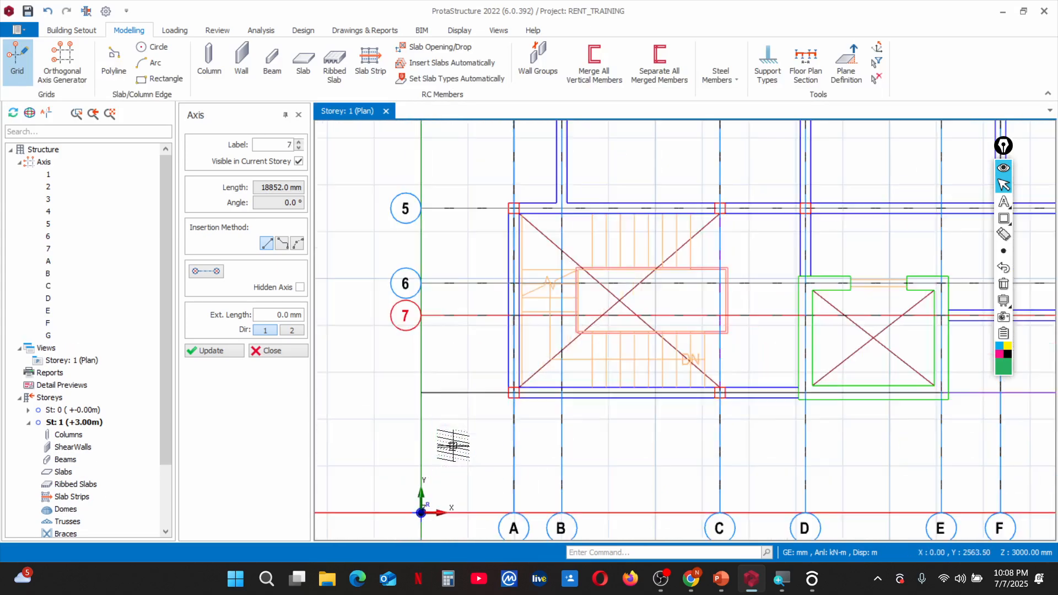
pyautogui.click(424, 393)
pyautogui.scroll(-4, 437, 390)
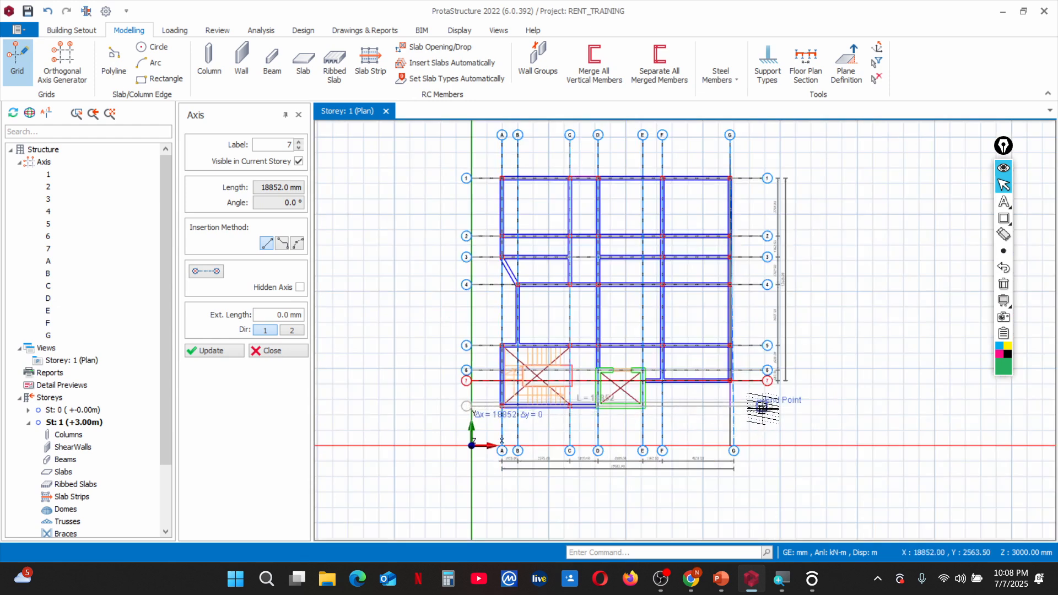
pyautogui.click(762, 407)
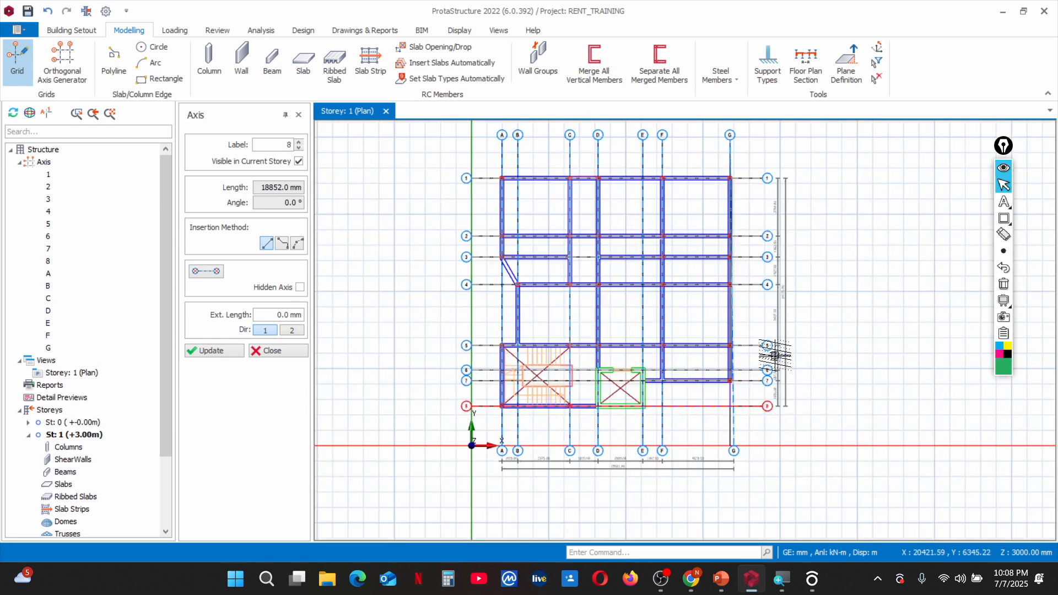
pyautogui.press('Escape')
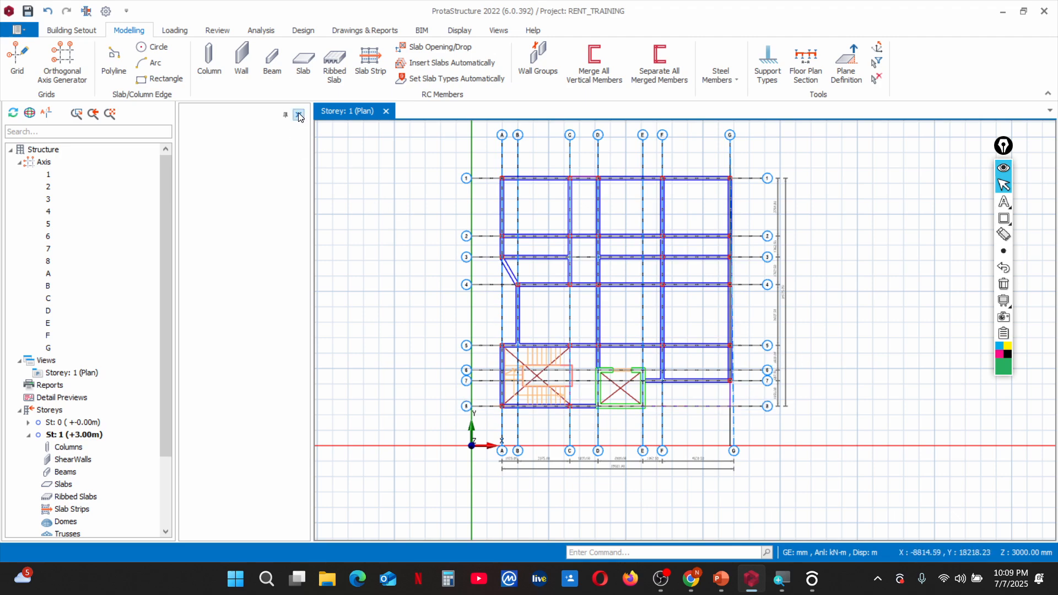
# Close the empty pane between the model tree and the Storey 1 plan view
pyautogui.click(299, 114)
pyautogui.scroll(-2, 503, 299)
pyautogui.scroll(5, 501, 301)
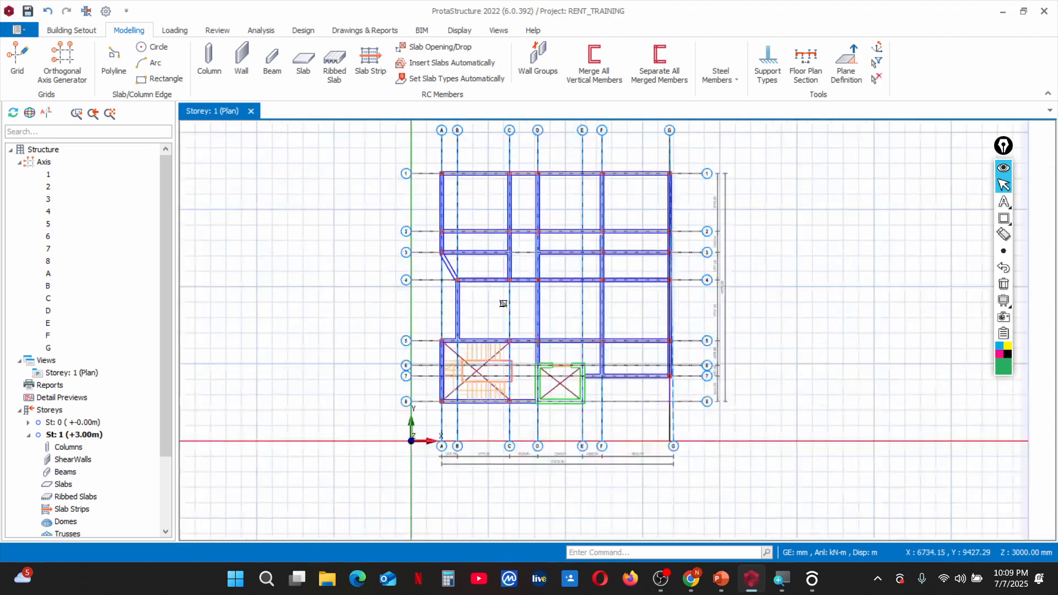
pyautogui.scroll(-4, 451, 354)
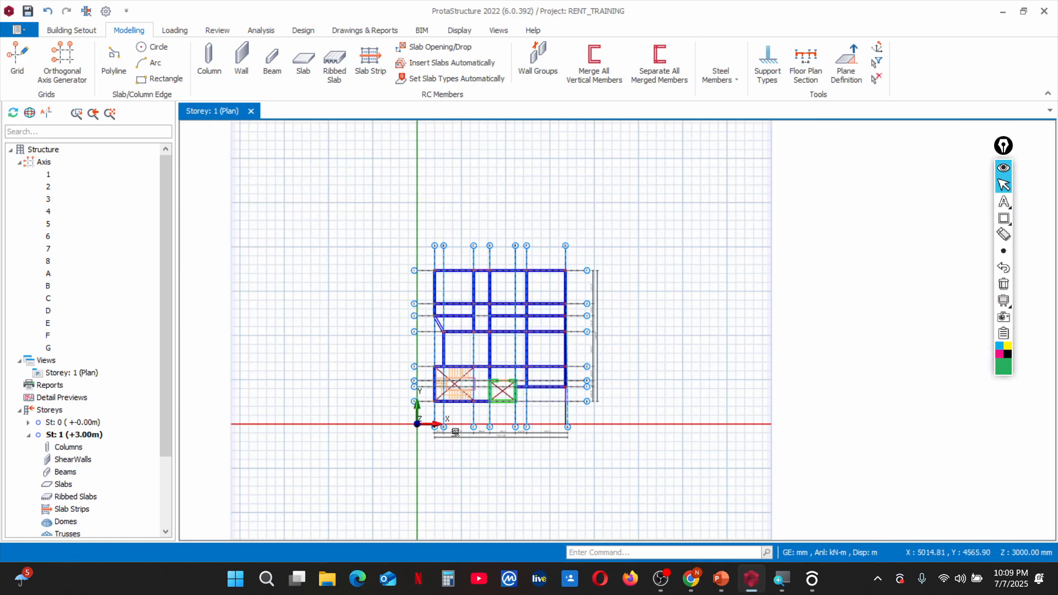
pyautogui.scroll(5, 456, 432)
pyautogui.scroll(-4, 383, 316)
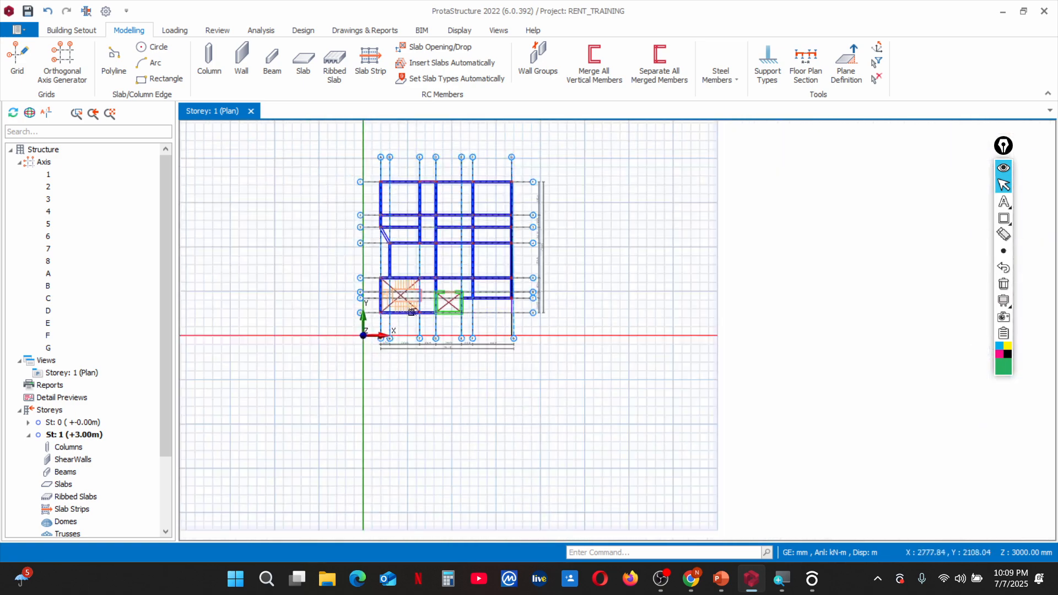
pyautogui.scroll(3, 396, 164)
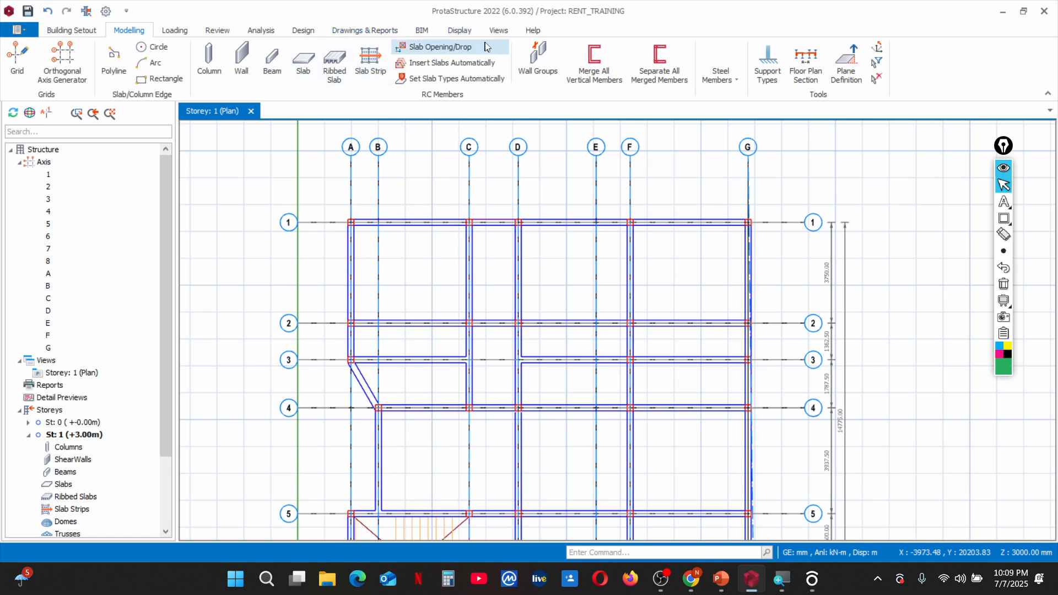
# Create a 3D physical model view of Storey 1 and examine the lettered and numbered grid axes in it
pyautogui.click(498, 33)
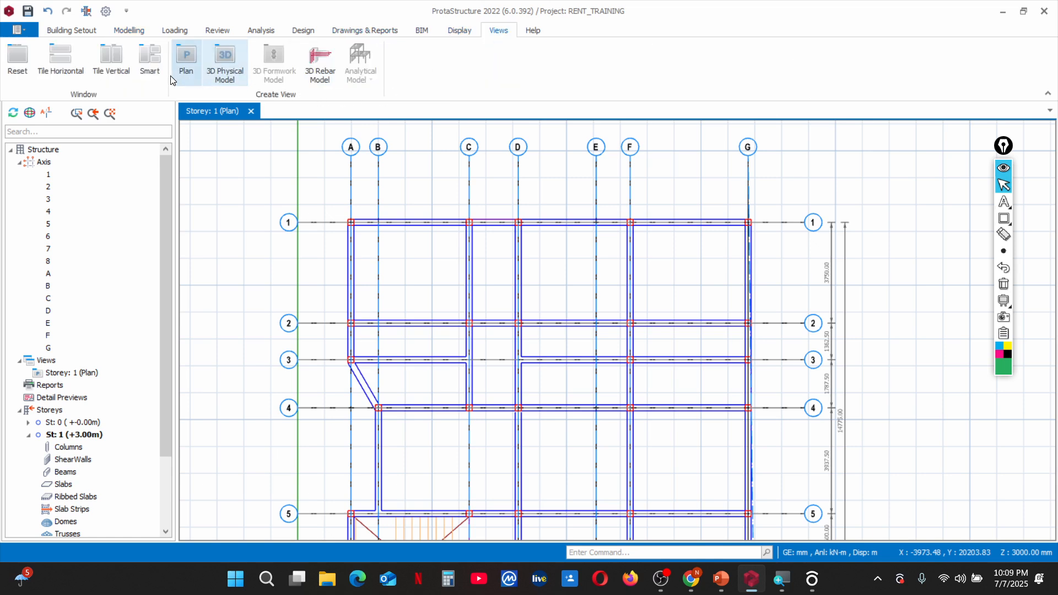
pyautogui.click(222, 76)
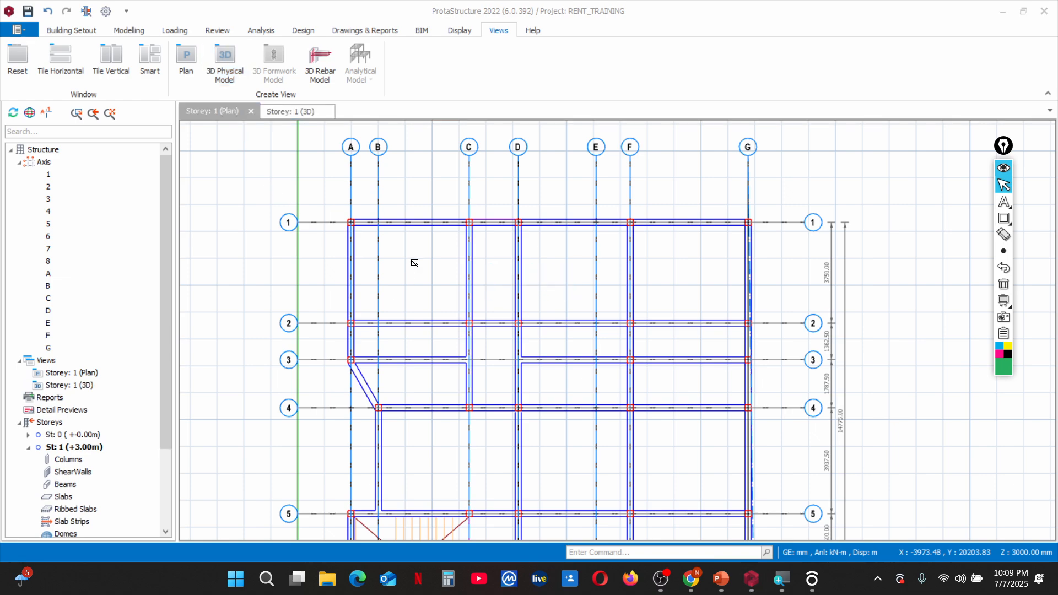
pyautogui.moveTo(431, 269)
pyautogui.mouseDown(button='middle')
pyautogui.moveTo(465, 357)
pyautogui.moveTo(562, 323)
pyautogui.moveTo(546, 380)
pyautogui.mouseUp(button='middle')
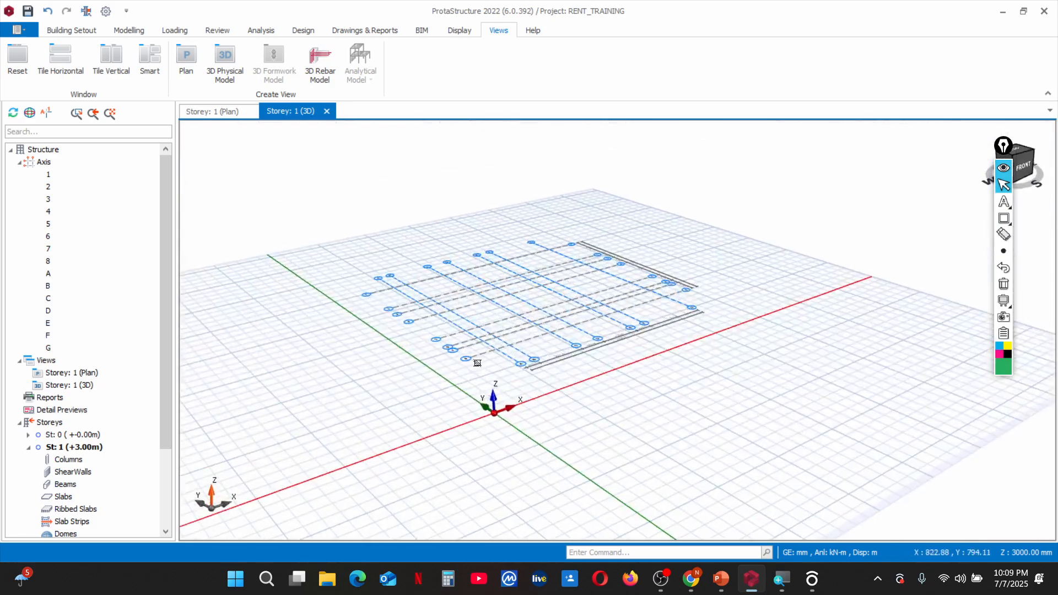
pyautogui.scroll(-3, 533, 283)
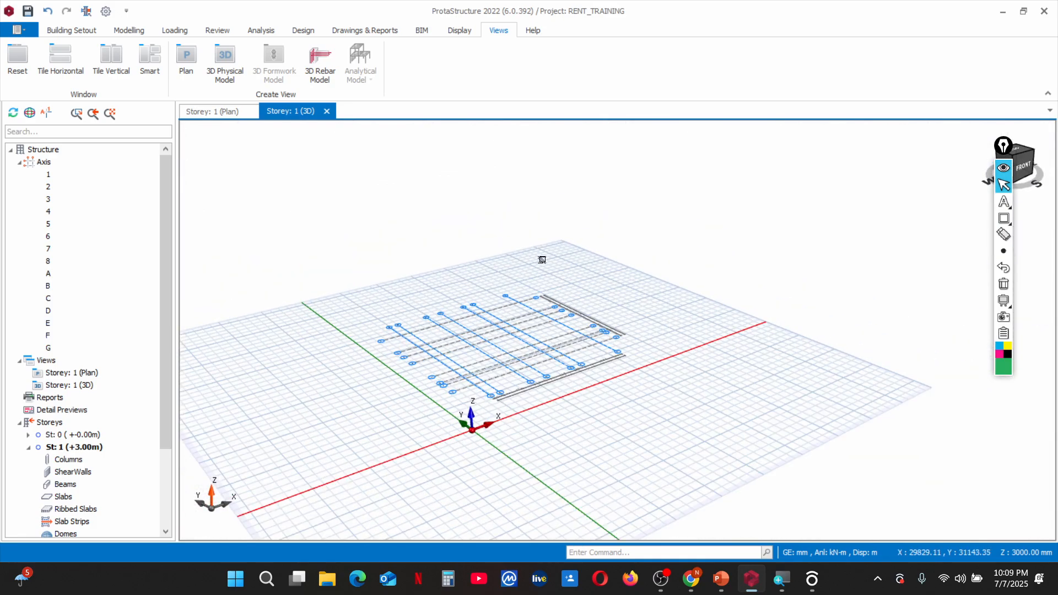
pyautogui.moveTo(505, 340)
pyautogui.mouseDown(button='middle')
pyautogui.moveTo(470, 386)
pyautogui.moveTo(572, 374)
pyautogui.moveTo(317, 384)
pyautogui.moveTo(477, 400)
pyautogui.moveTo(607, 390)
pyautogui.moveTo(575, 395)
pyautogui.mouseUp(button='middle')
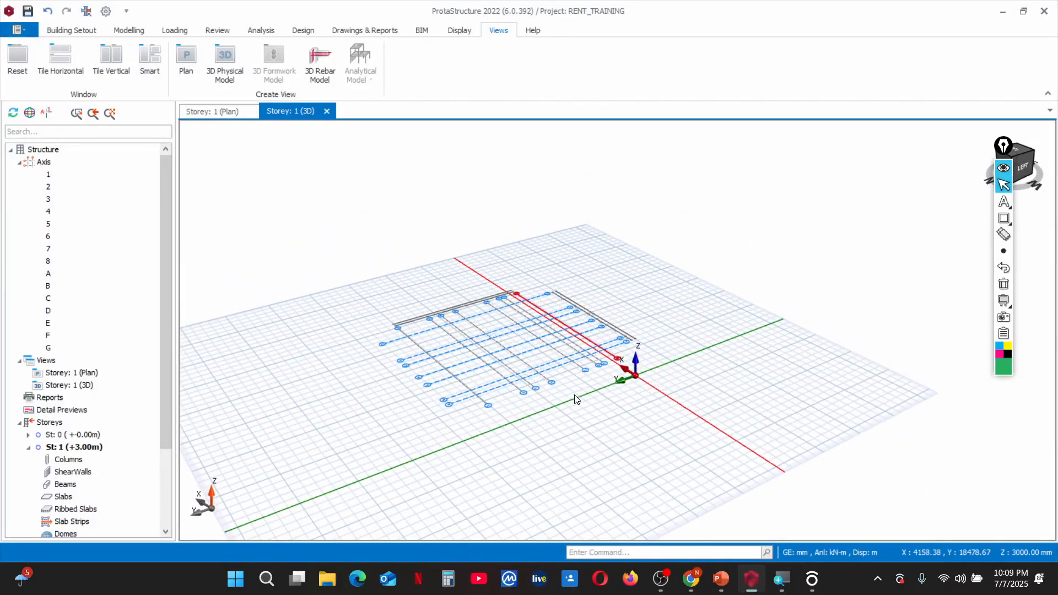
pyautogui.scroll(1, 429, 353)
pyautogui.scroll(1, 430, 353)
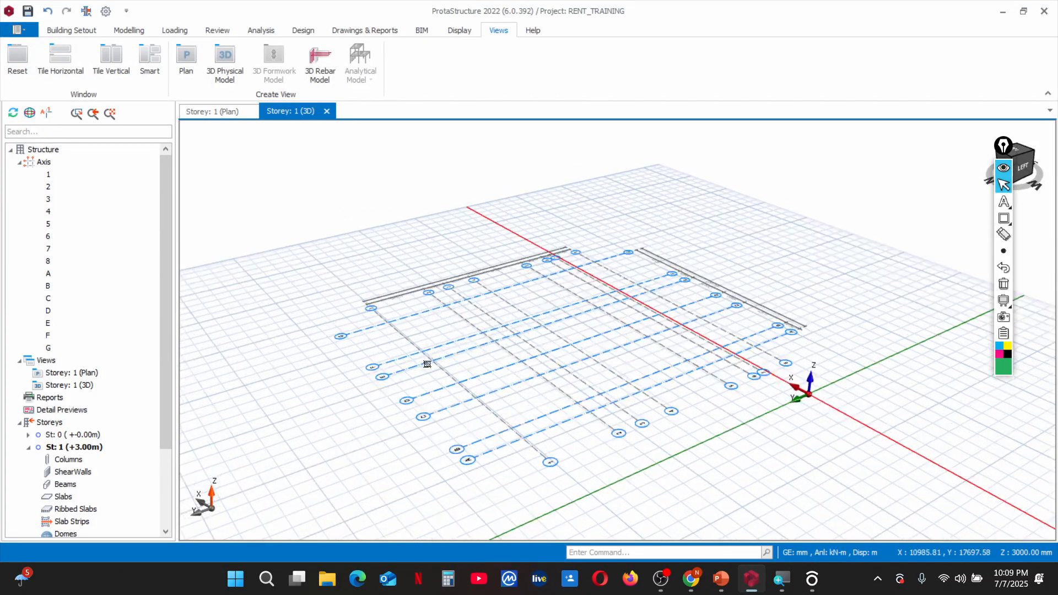
pyautogui.scroll(-1, 499, 309)
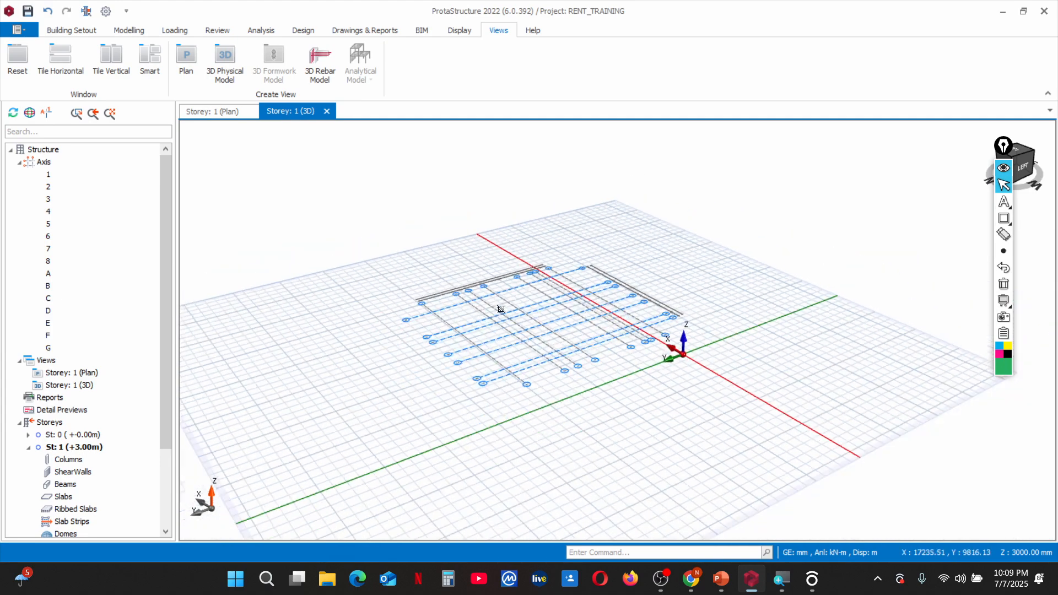
pyautogui.scroll(2, 446, 338)
pyautogui.scroll(-3, 447, 338)
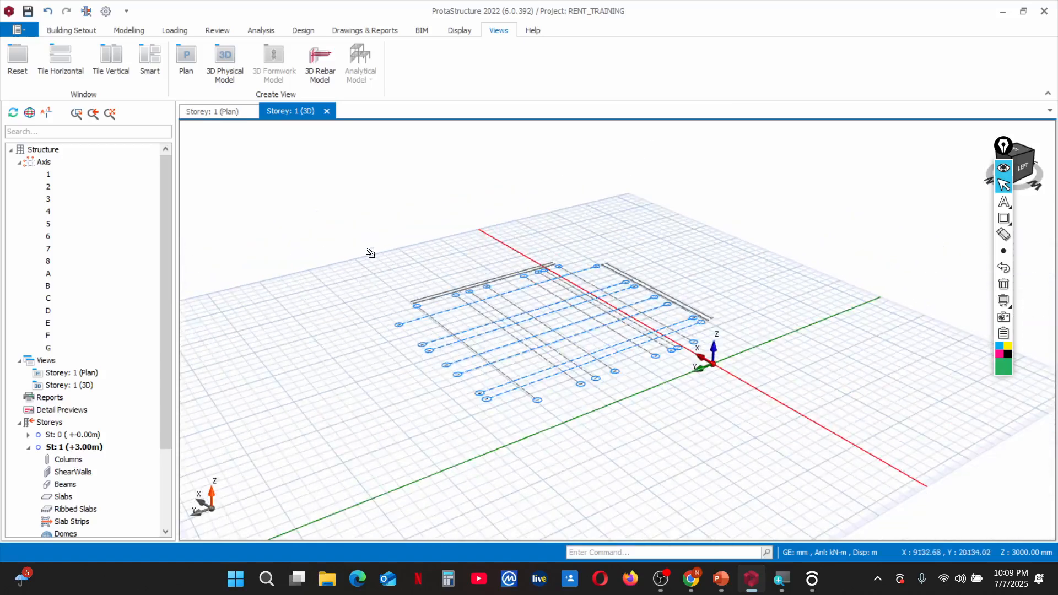
# Return to the Storey 1 plan view and review the grid axes against the reference drawing
pyautogui.click(221, 112)
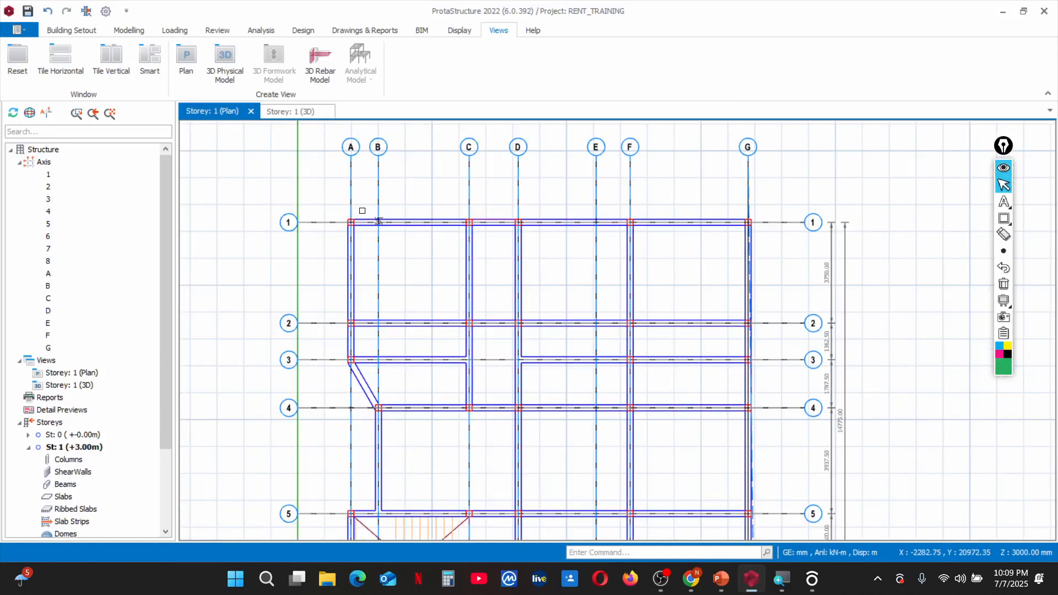
pyautogui.scroll(-2, 481, 237)
pyautogui.scroll(2, 481, 241)
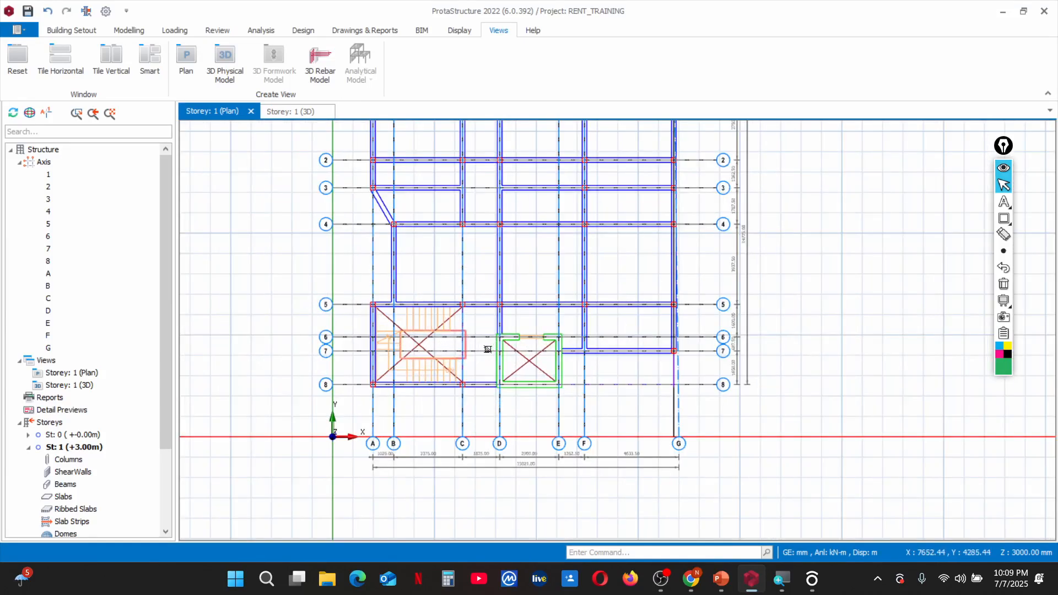
pyautogui.scroll(-2, 441, 369)
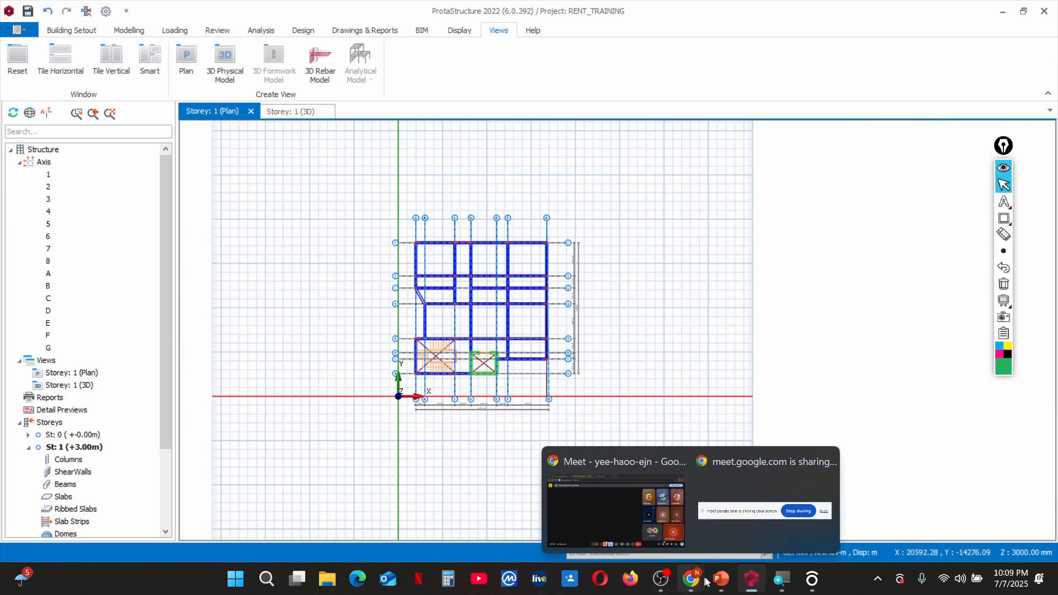
# Switch to PowerPoint and show the Day 1 slide of the ProtaStructure Software Training presentation
pyautogui.moveTo(721, 578)
pyautogui.click(681, 521)
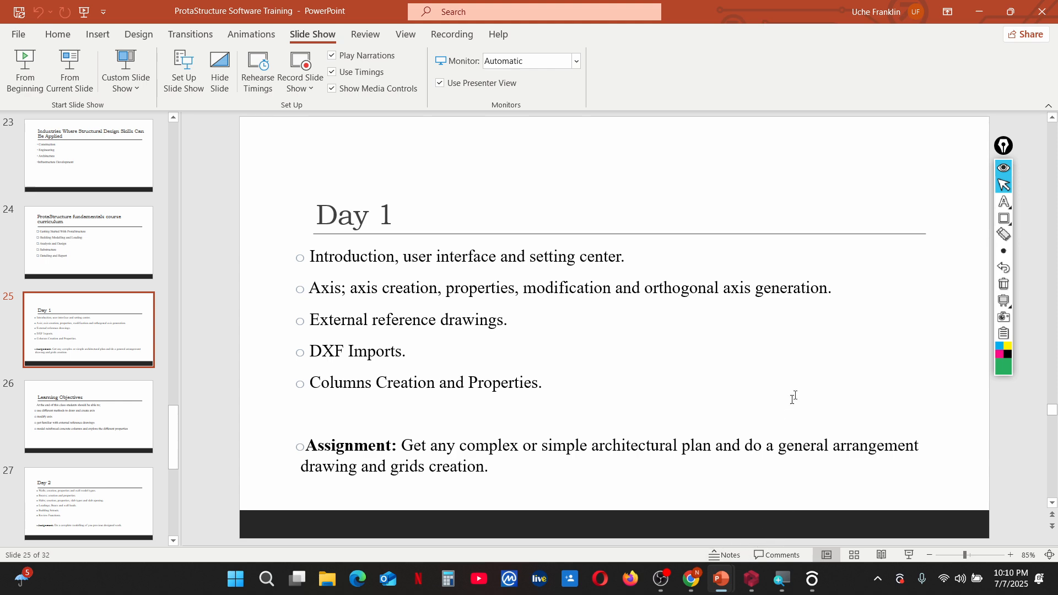
# Switch to the Google Meet call in Chrome and check the screen-presenting options without changing them
pyautogui.moveTo(752, 590)
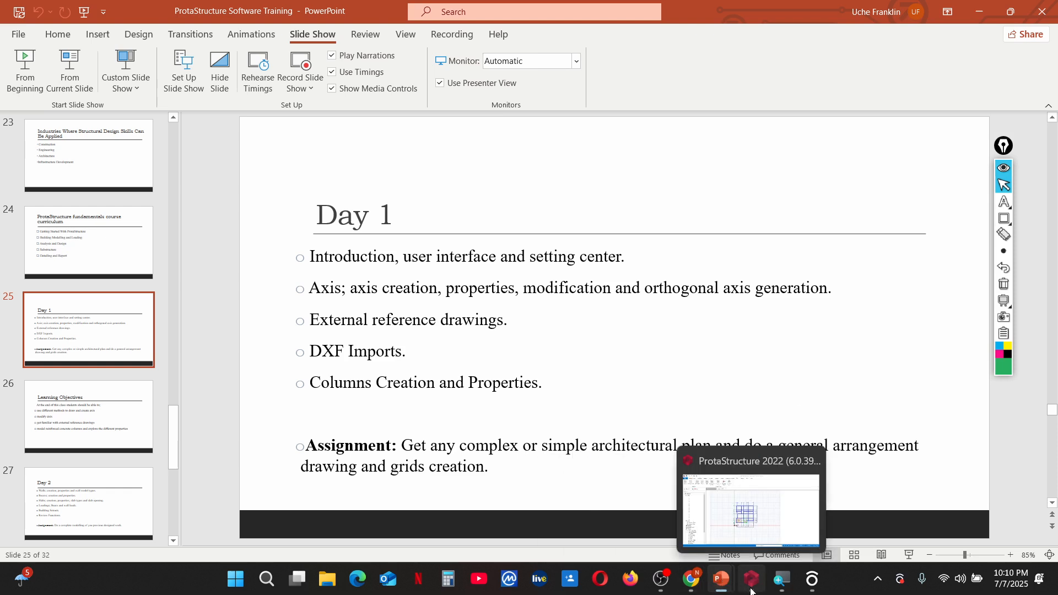
pyautogui.moveTo(692, 583)
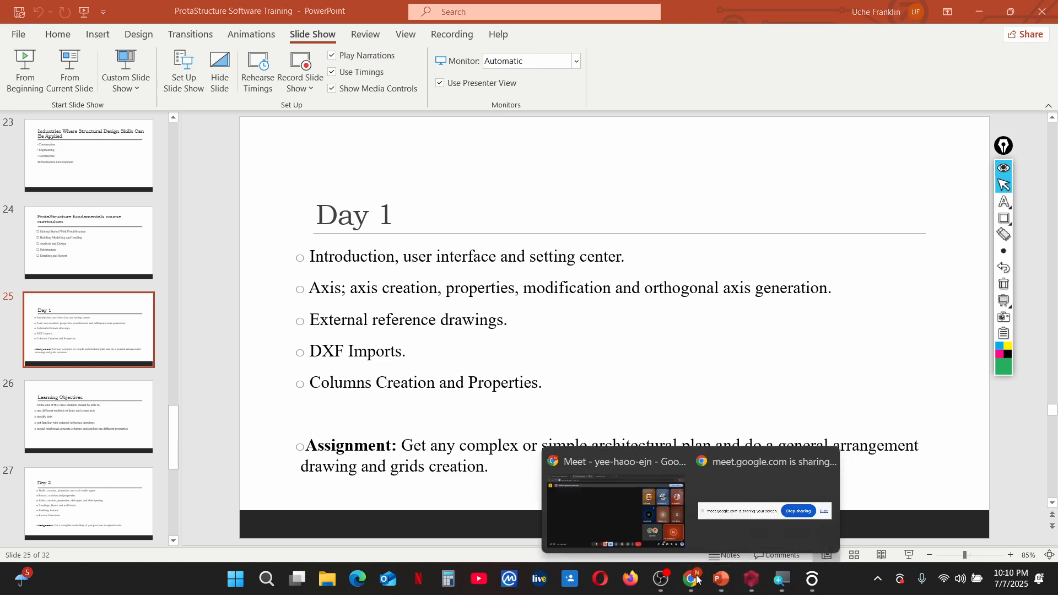
pyautogui.click(649, 517)
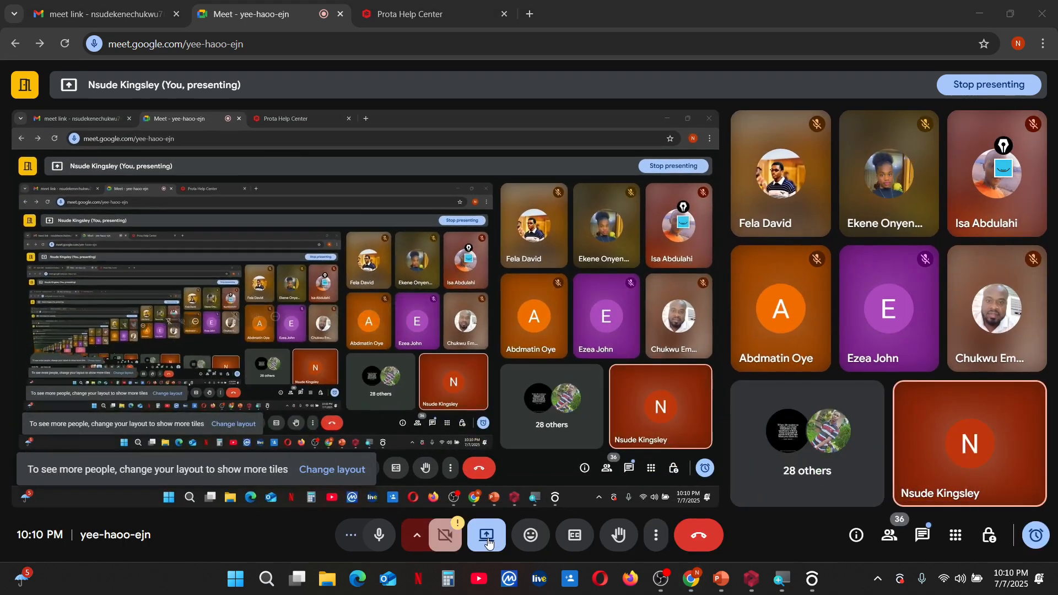
pyautogui.click(486, 543)
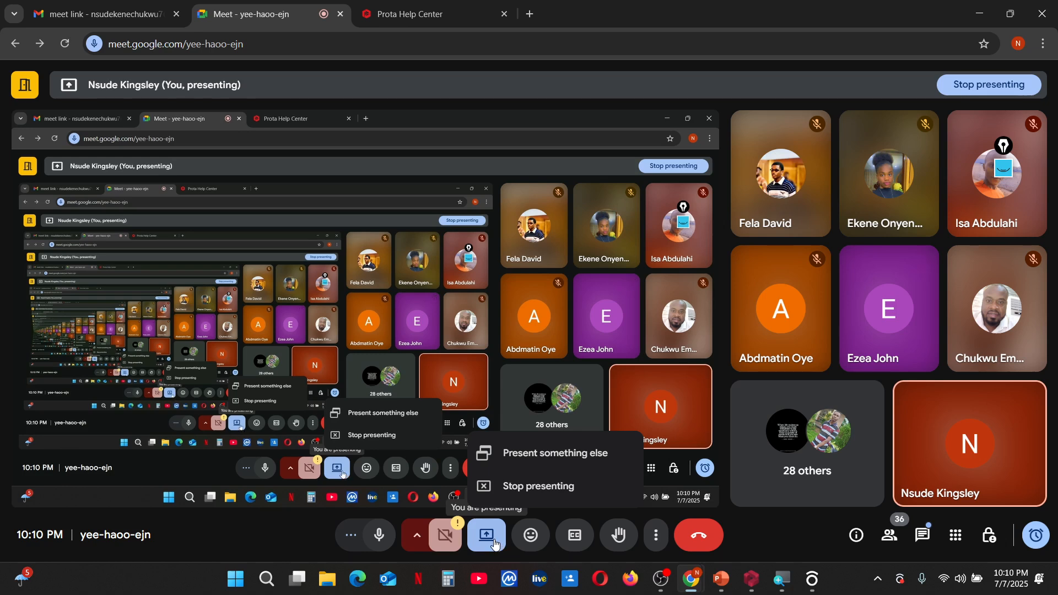
pyautogui.click(495, 543)
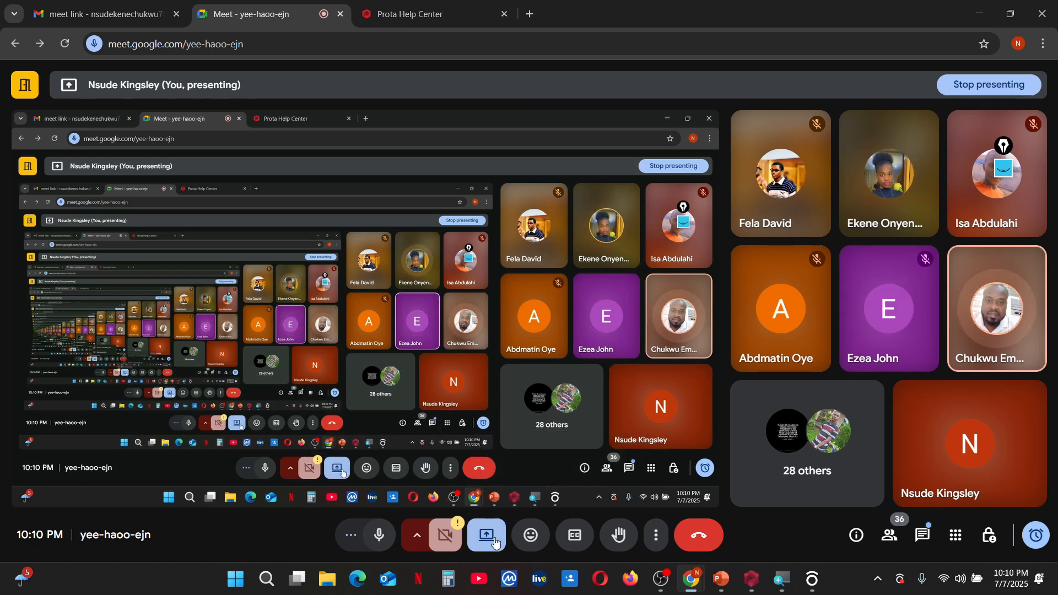
# Switch back to the Day 1 slide in PowerPoint and draw green annotation boxes around its first three bullet points
pyautogui.moveTo(750, 583)
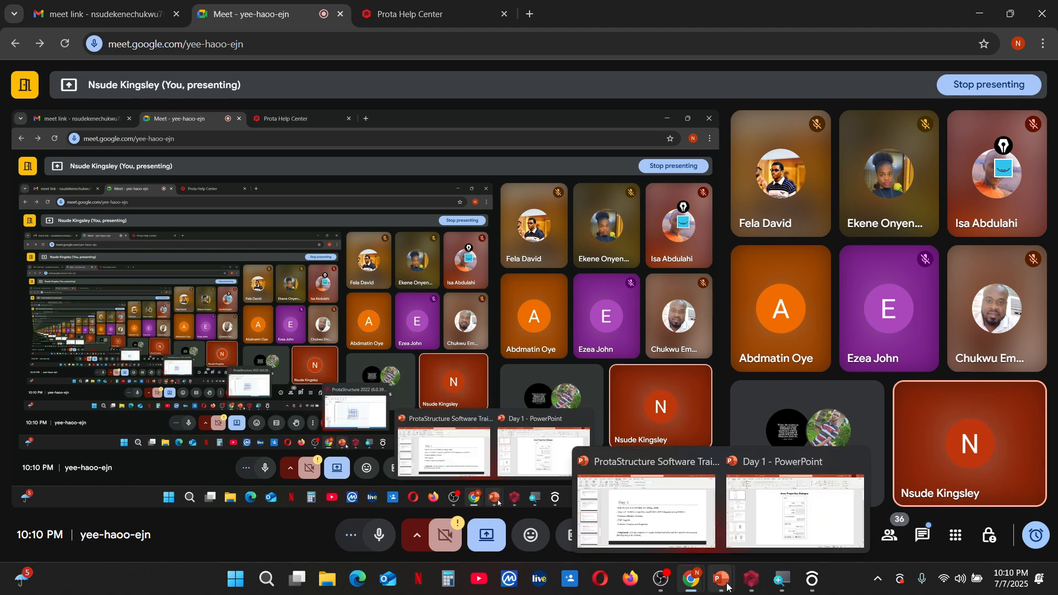
pyautogui.click(678, 540)
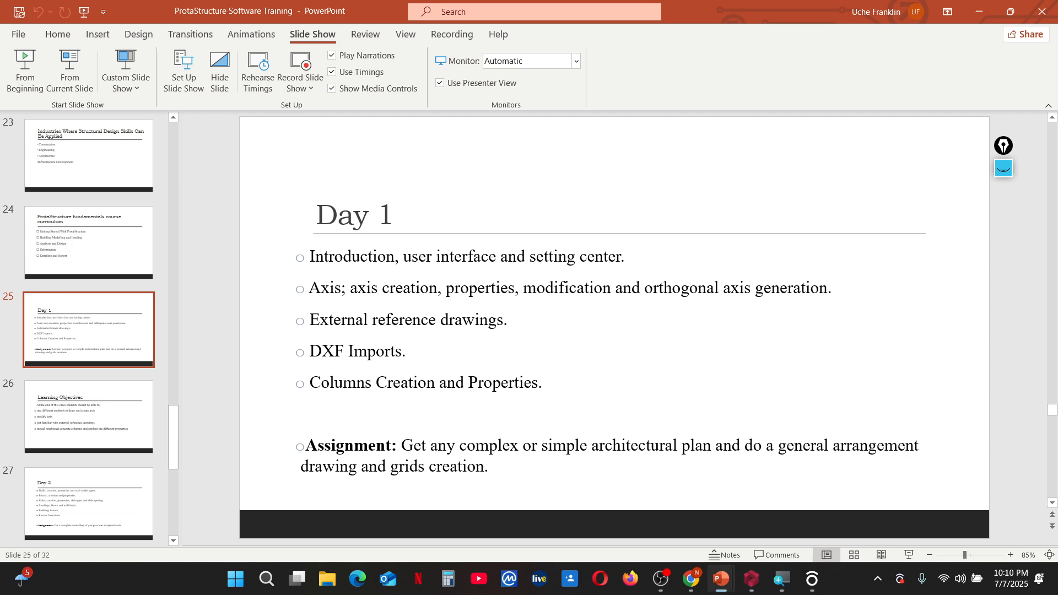
pyautogui.hotkey('ctrl', 'shift', '1')
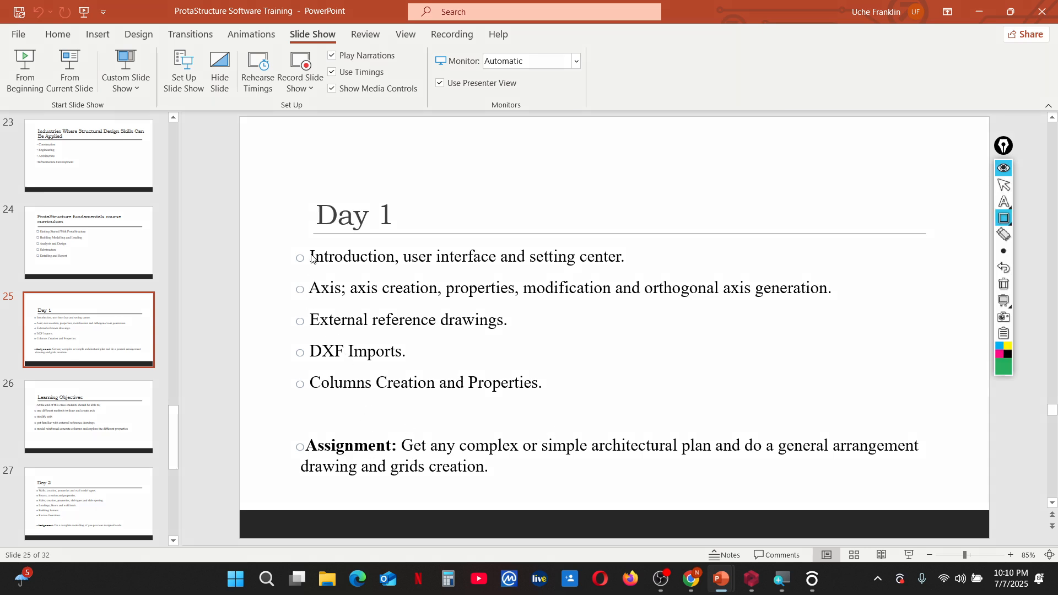
pyautogui.moveTo(304, 248); pyautogui.dragTo(655, 274)
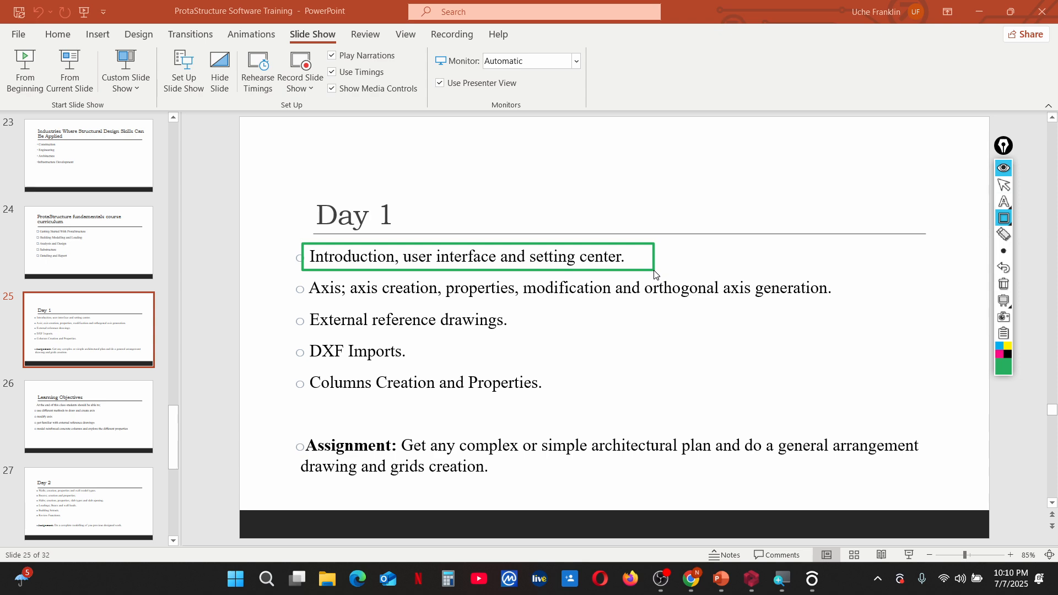
pyautogui.moveTo(286, 277); pyautogui.dragTo(841, 307)
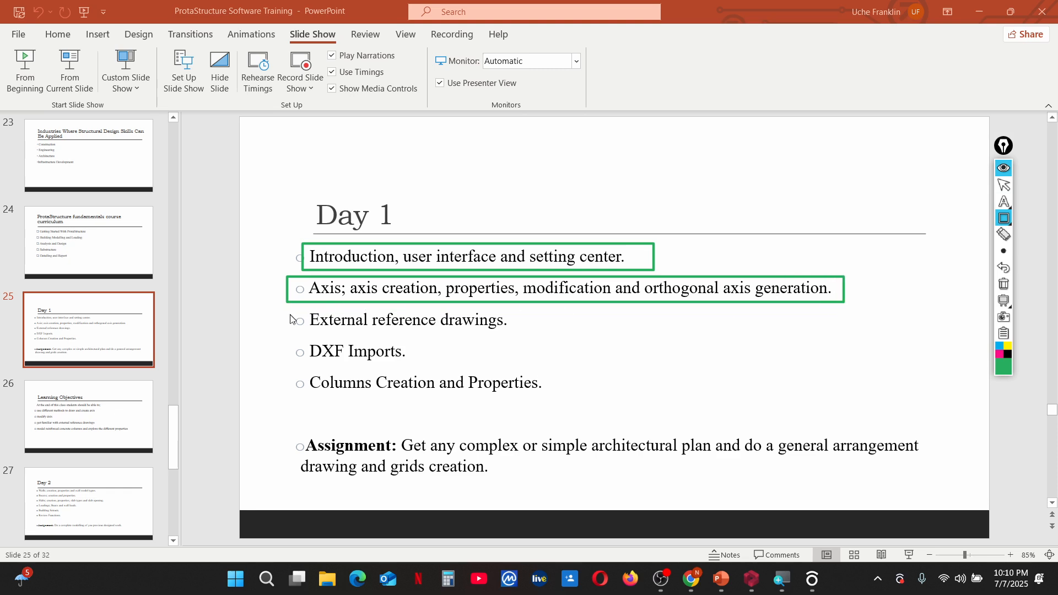
pyautogui.moveTo(287, 306); pyautogui.dragTo(530, 342)
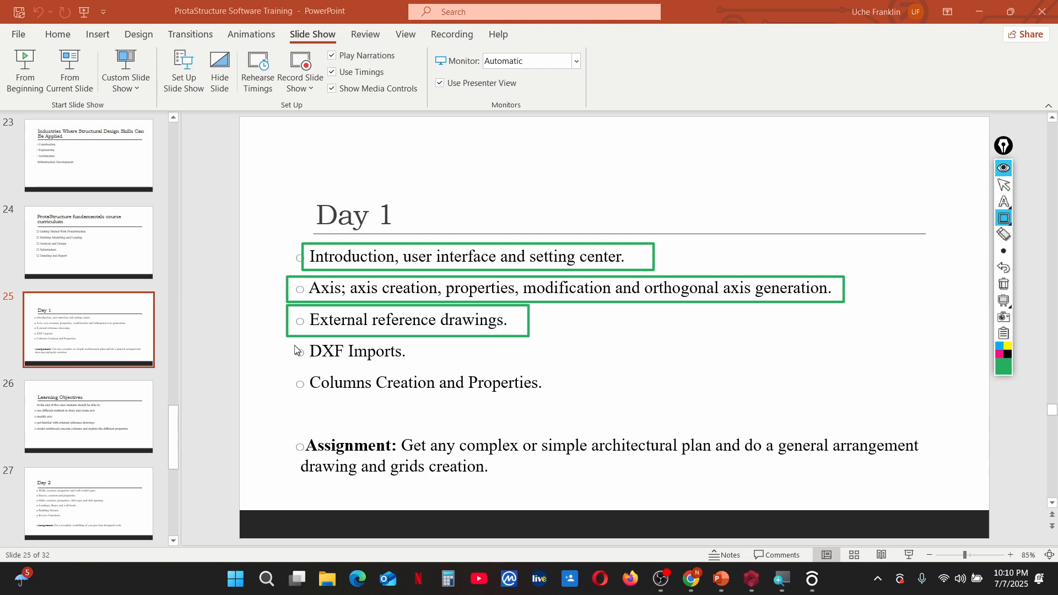
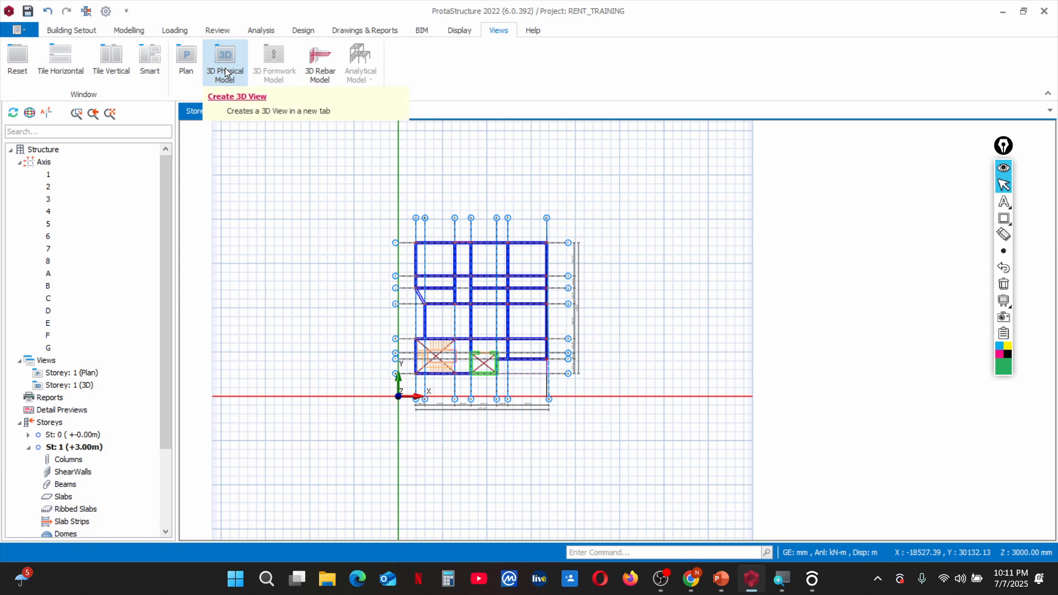
# Create a second 3D physical model view of Storey 1 in ProtaStructure and try the 3D rebar model view
pyautogui.click(226, 72)
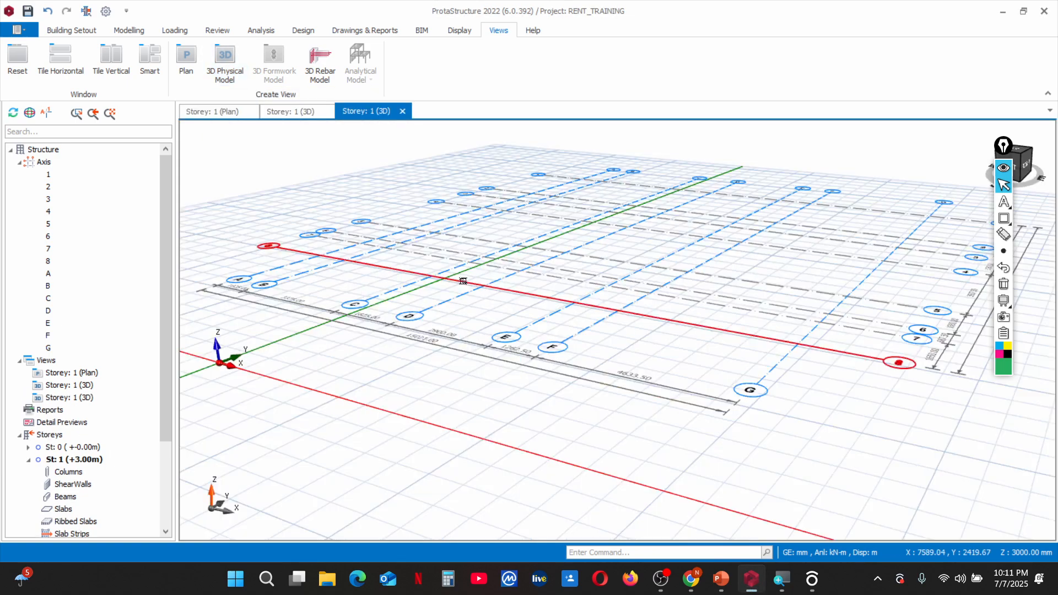
pyautogui.moveTo(486, 375)
pyautogui.mouseDown(button='middle')
pyautogui.moveTo(550, 361)
pyautogui.moveTo(550, 385)
pyautogui.moveTo(496, 389)
pyautogui.moveTo(465, 378)
pyautogui.moveTo(481, 406)
pyautogui.moveTo(457, 408)
pyautogui.moveTo(478, 388)
pyautogui.mouseUp(button='middle')
pyautogui.moveTo(433, 416)
pyautogui.mouseDown(button='middle')
pyautogui.moveTo(456, 391)
pyautogui.moveTo(488, 382)
pyautogui.moveTo(412, 396)
pyautogui.moveTo(424, 389)
pyautogui.mouseUp(button='middle')
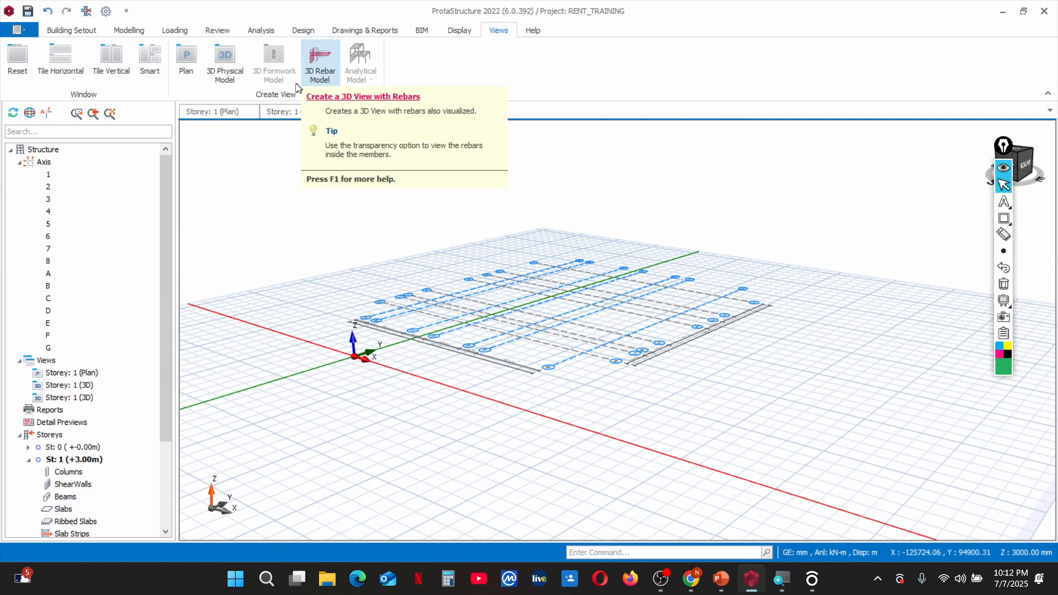
pyautogui.click(320, 81)
pyautogui.click(330, 81)
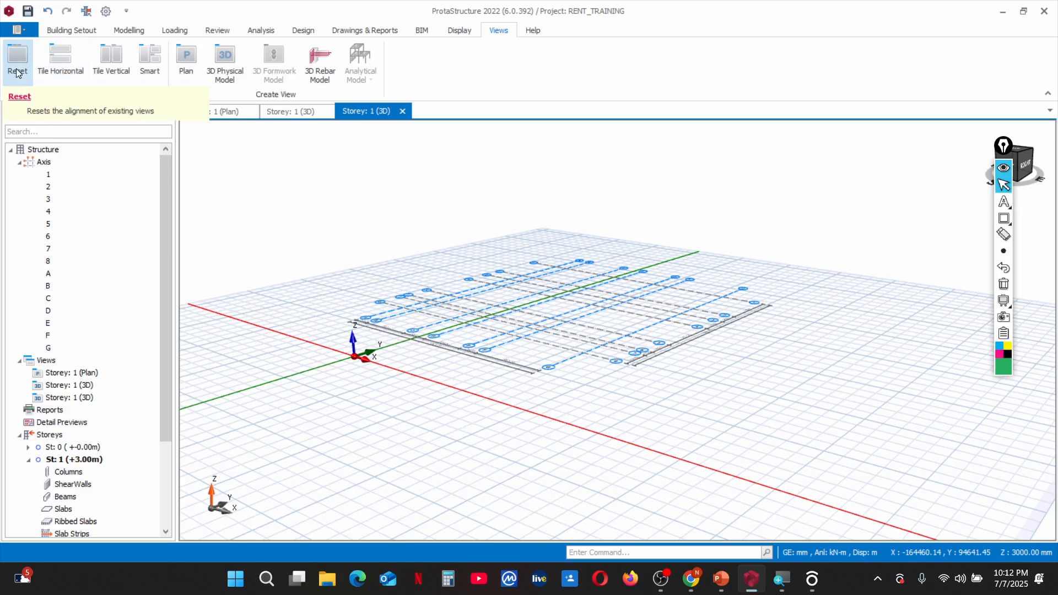
# Tile the open views vertically and close the duplicate Storey 1 3D view
pyautogui.click(108, 71)
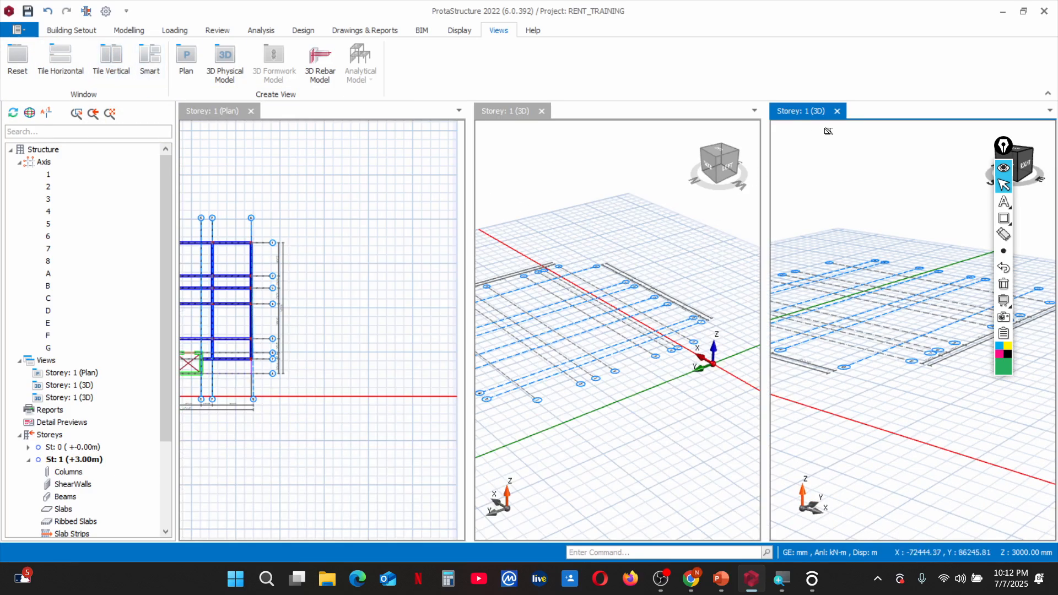
pyautogui.click(837, 111)
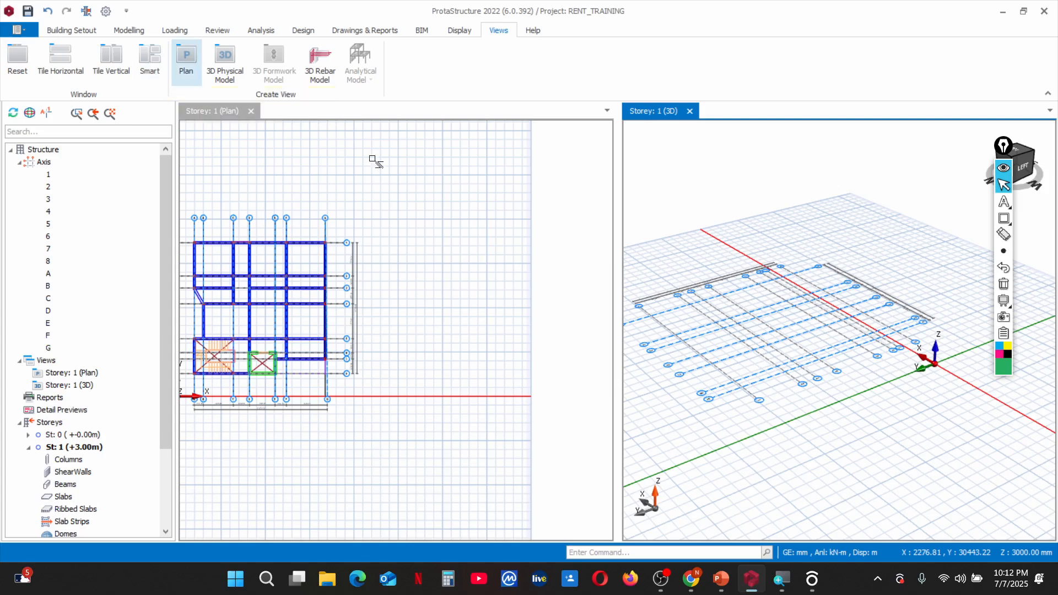
# Tile the Storey 1 plan and 3D views horizontally
pyautogui.scroll(-2, 752, 286)
pyautogui.scroll(-2, 424, 283)
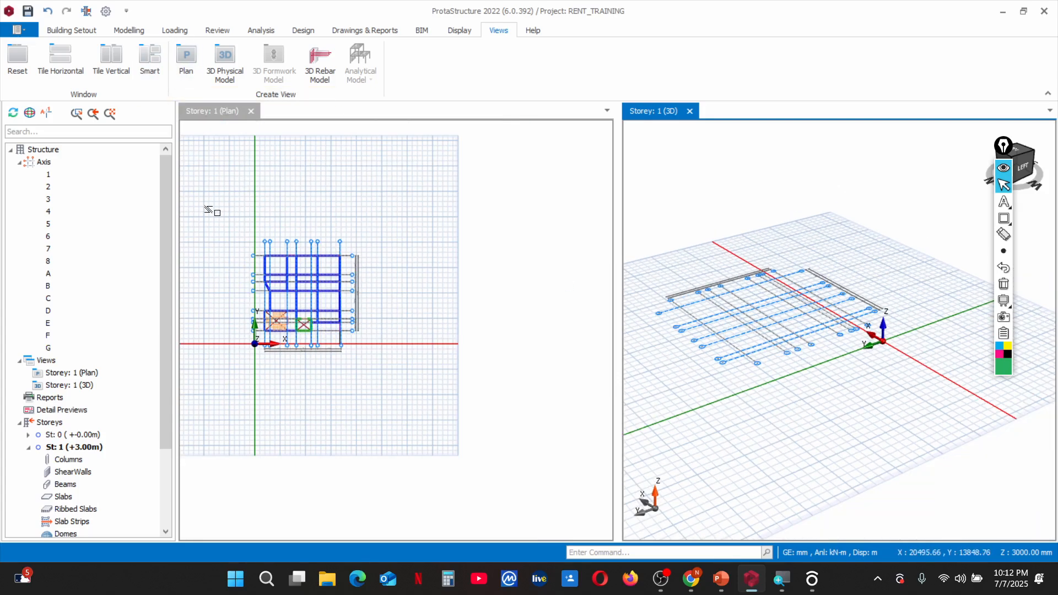
pyautogui.click(59, 61)
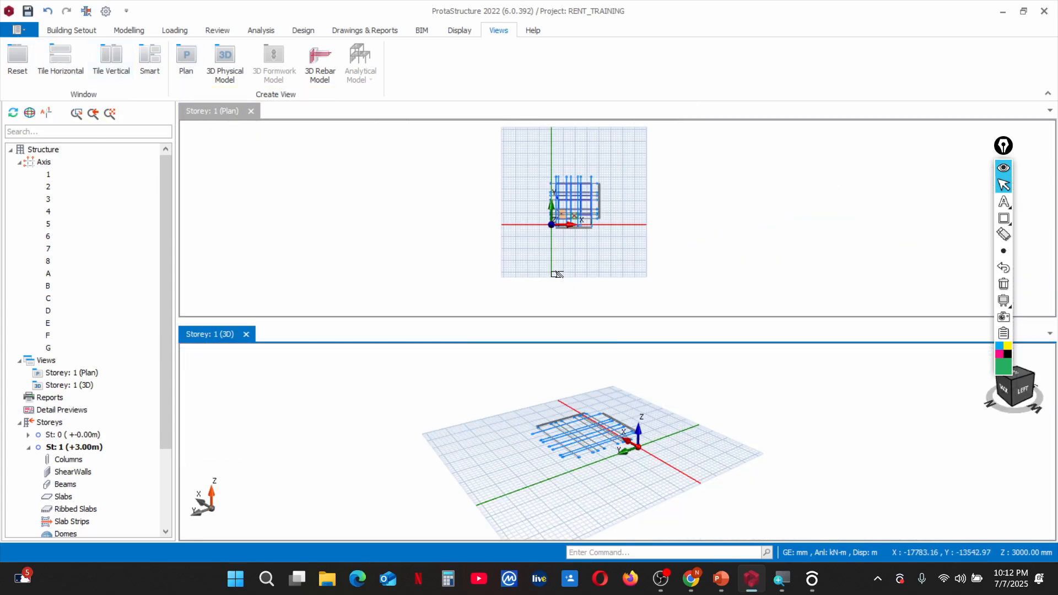
# Reset the tiled view windows to a tabbed layout and bring the Storey 1 plan to the front
pyautogui.scroll(4, 571, 197)
pyautogui.scroll(-3, 572, 197)
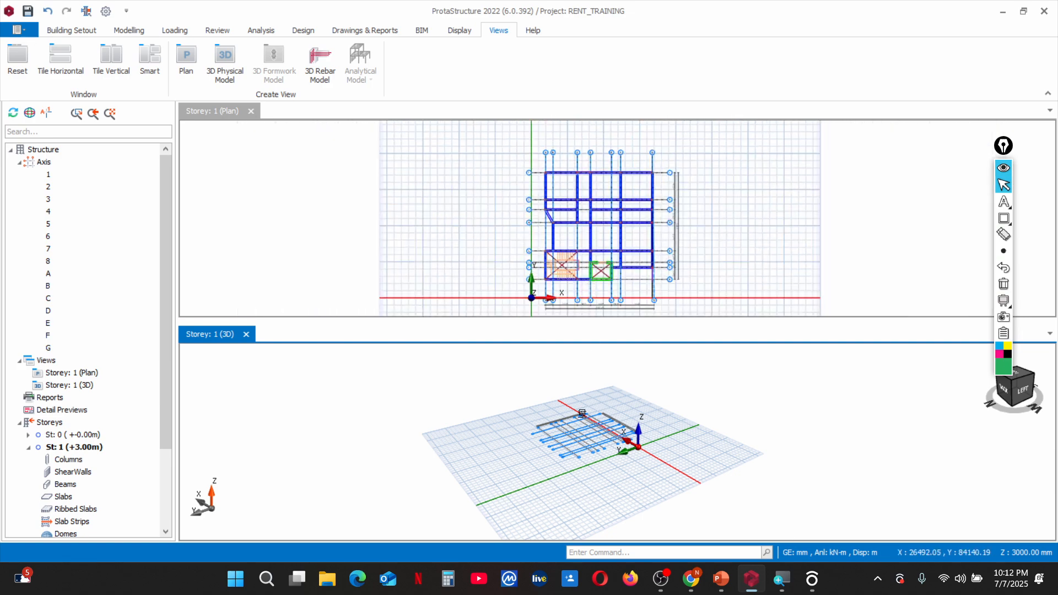
pyautogui.scroll(6, 576, 438)
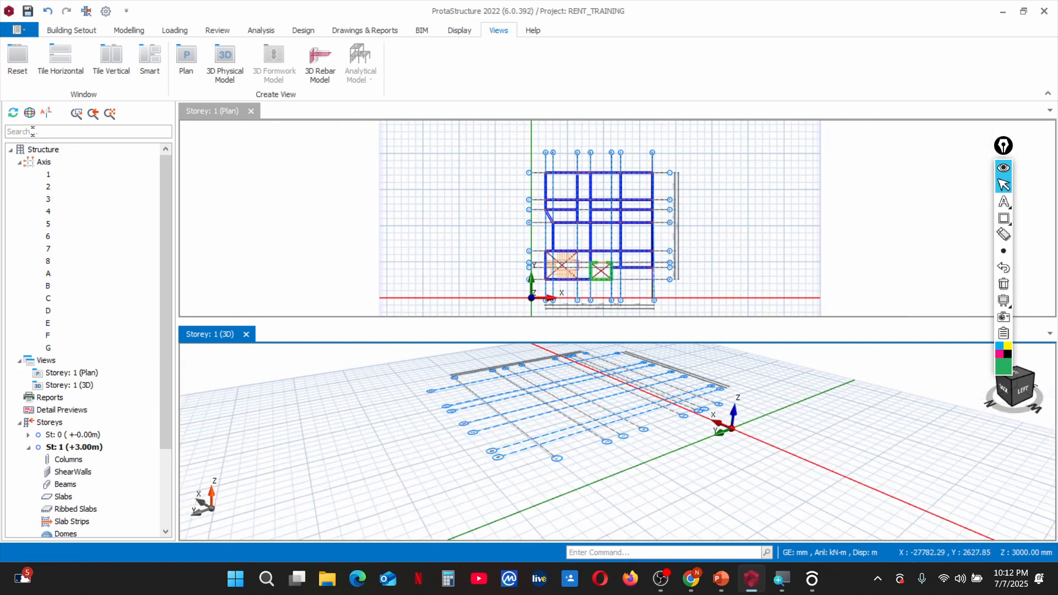
pyautogui.click(24, 67)
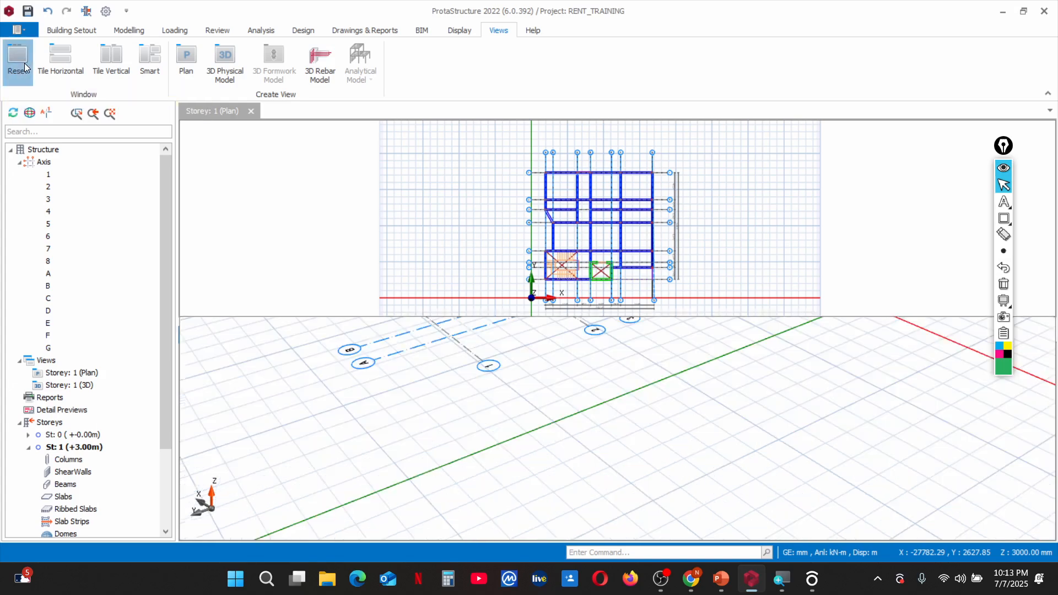
pyautogui.click(217, 111)
# Examine the grid axes over the reference drawing in the Storey 1 plan, including the stair, lift and slanted wall areas
pyautogui.scroll(-3, 402, 212)
pyautogui.scroll(6, 554, 349)
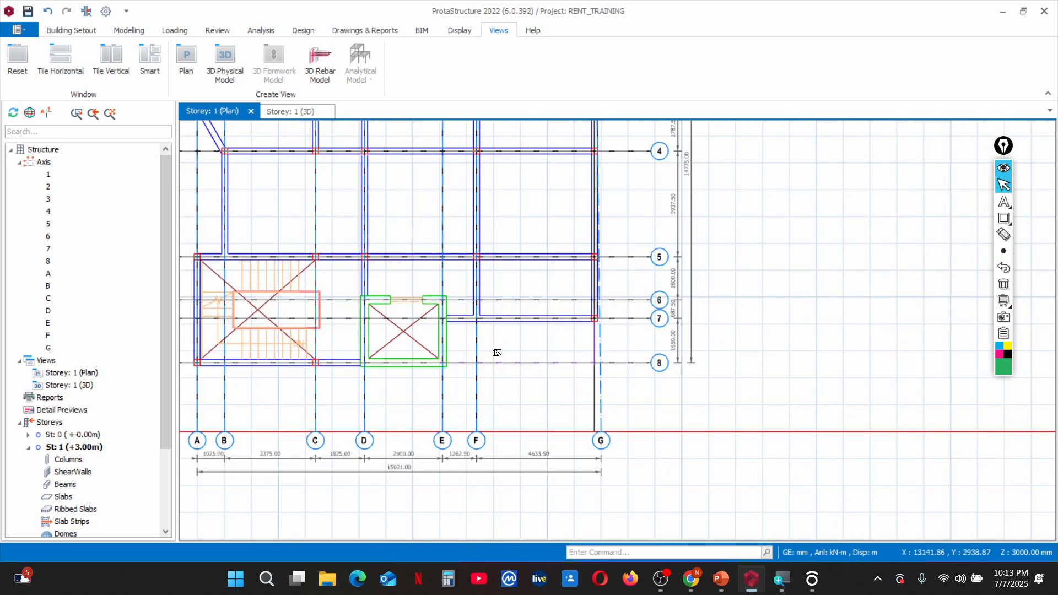
pyautogui.scroll(-3, 484, 382)
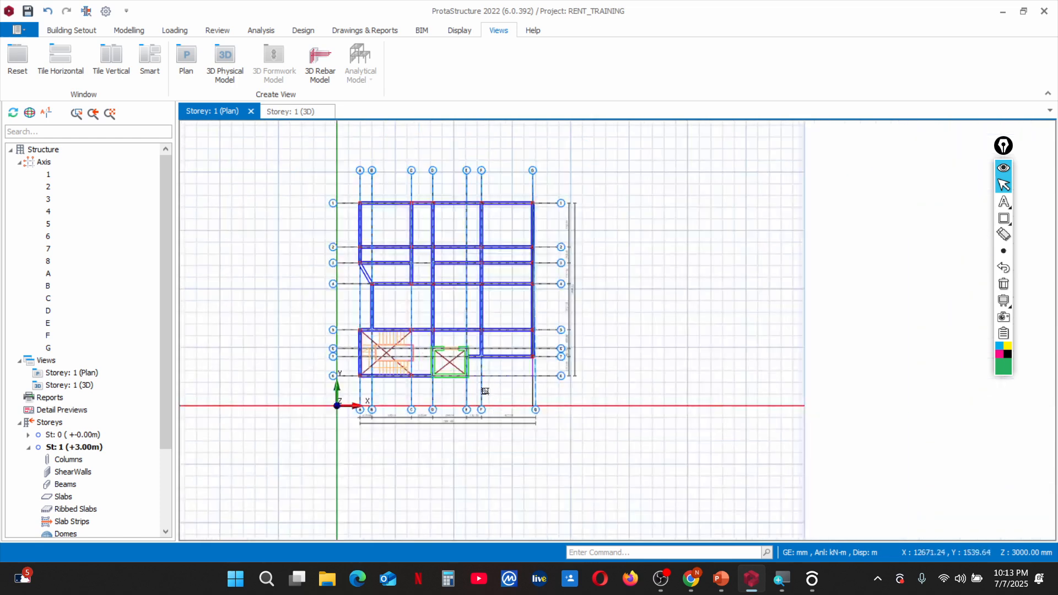
pyautogui.scroll(3, 404, 309)
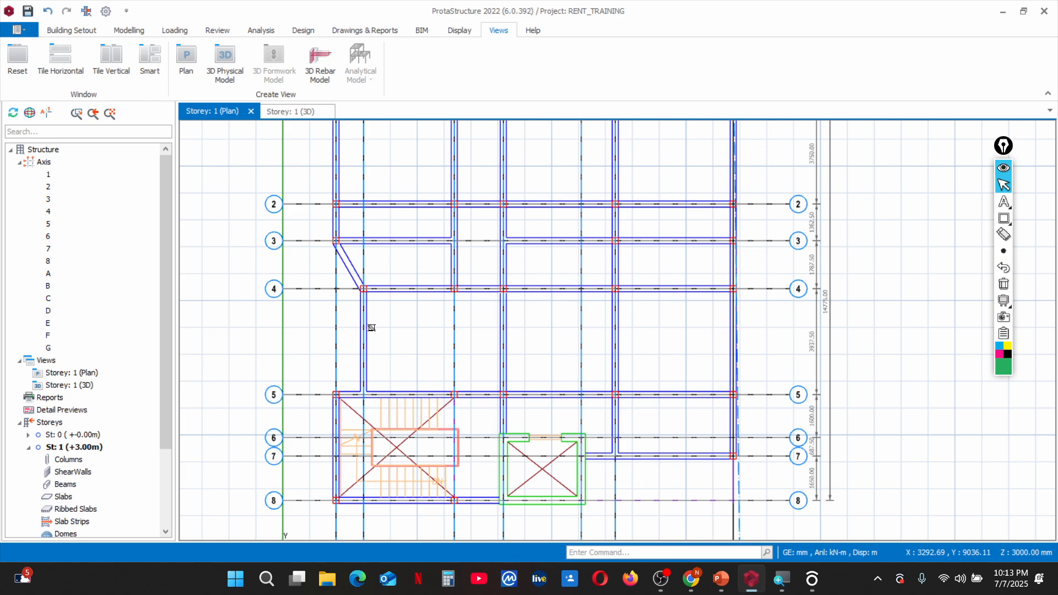
pyautogui.scroll(-2, 372, 328)
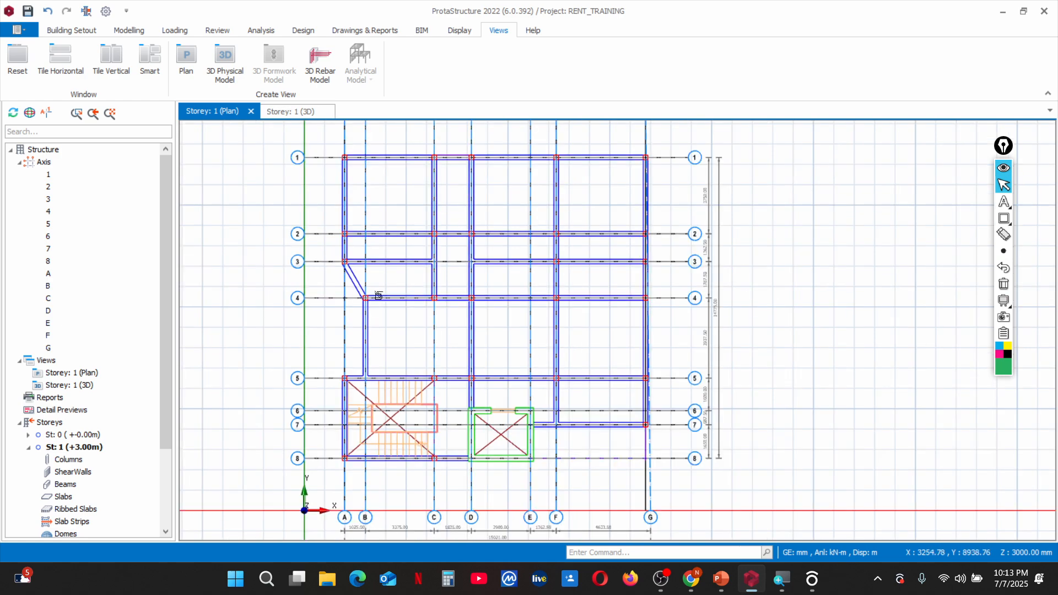
pyautogui.scroll(-1, 371, 259)
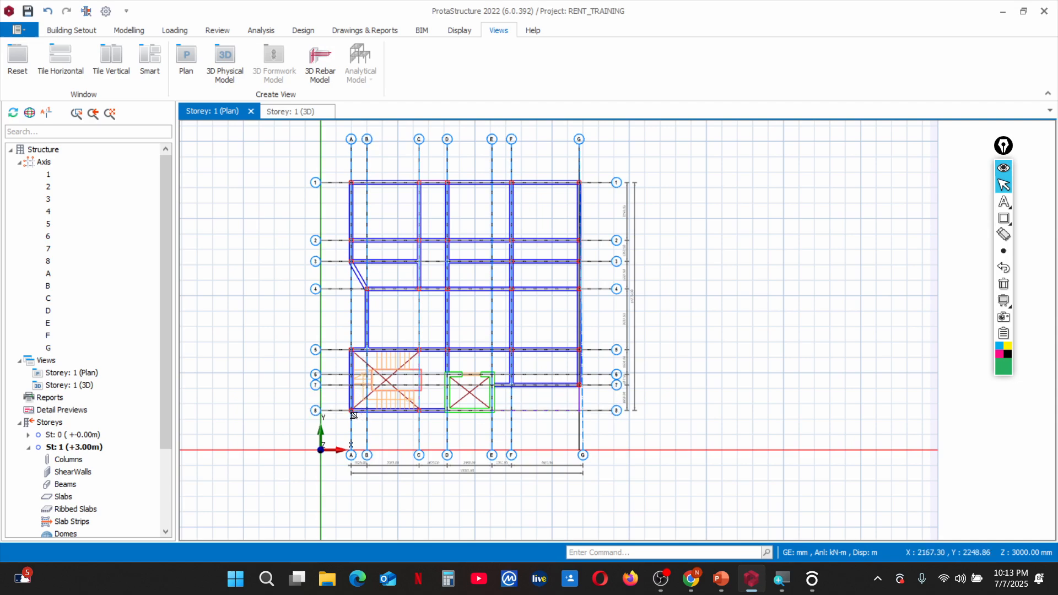
pyautogui.scroll(3, 353, 414)
pyautogui.scroll(-1, 353, 414)
pyautogui.scroll(-2, 353, 415)
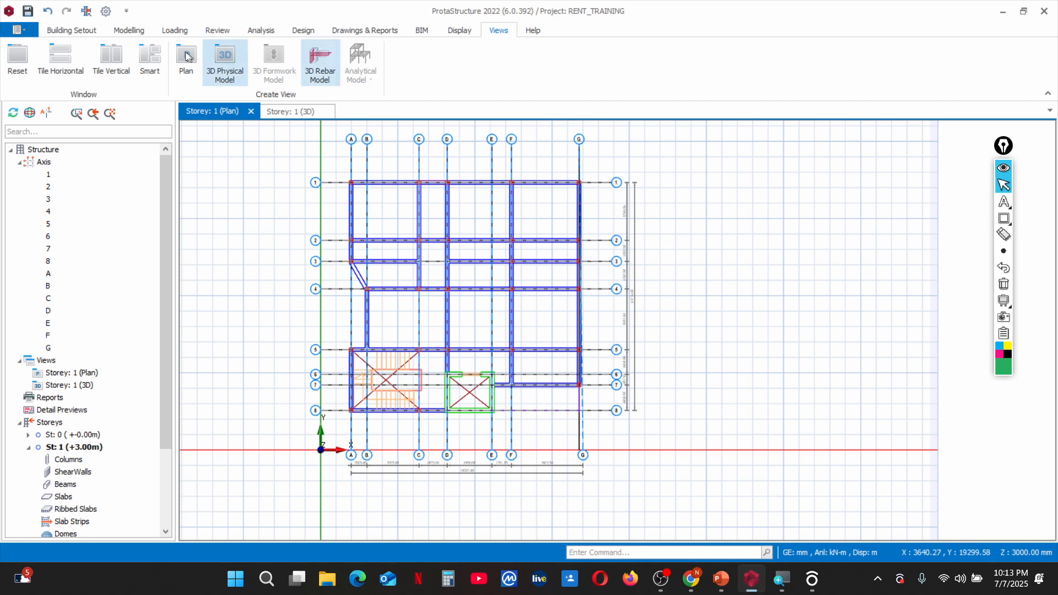
# Review the Storey 1 external reference drawing entry and close the list without changing it
pyautogui.click(61, 35)
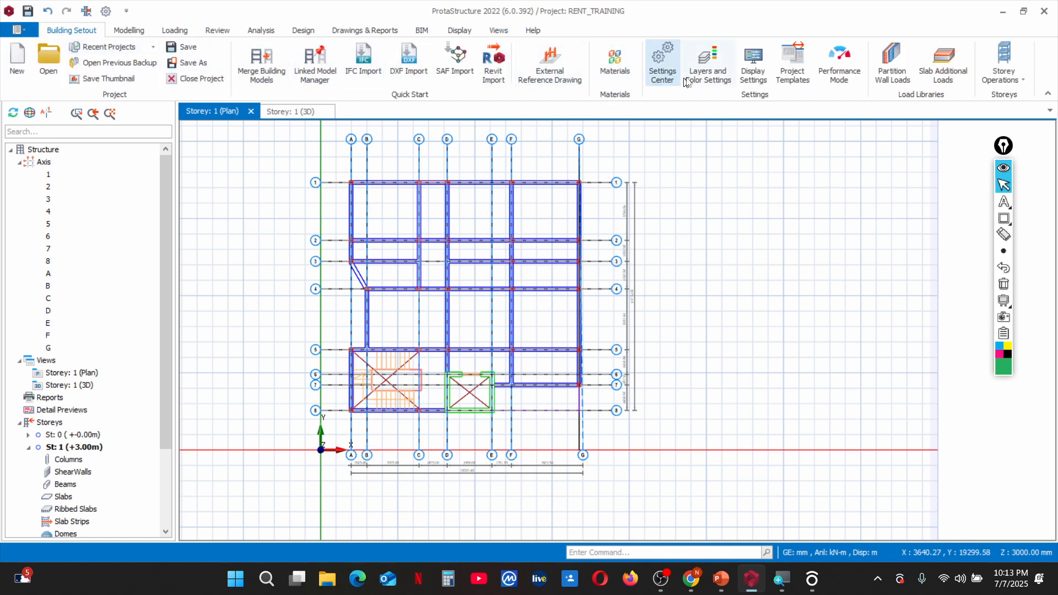
pyautogui.click(555, 74)
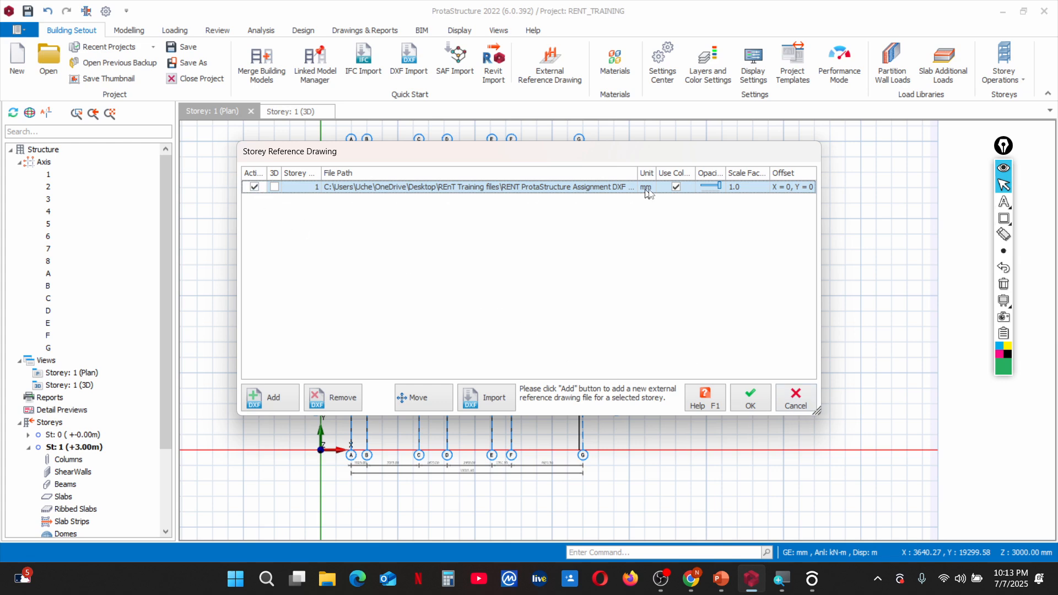
pyautogui.click(769, 409)
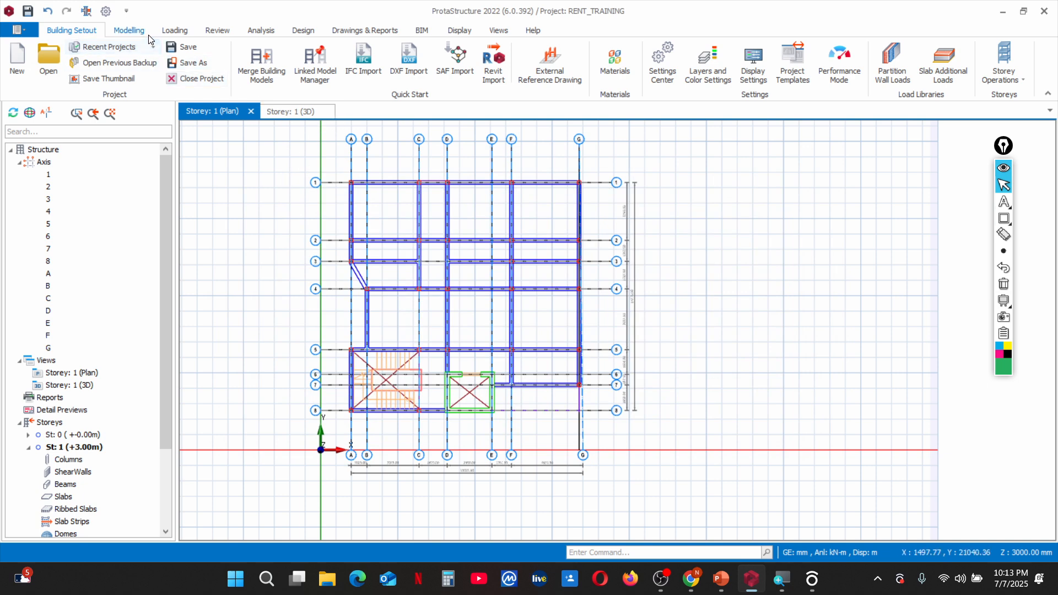
# Bring up the modelling tools, check the Axes Properties Dialogue slide in the Day 1 PowerPoint file, and return to ProtaStructure
pyautogui.click(129, 31)
pyautogui.click(18, 68)
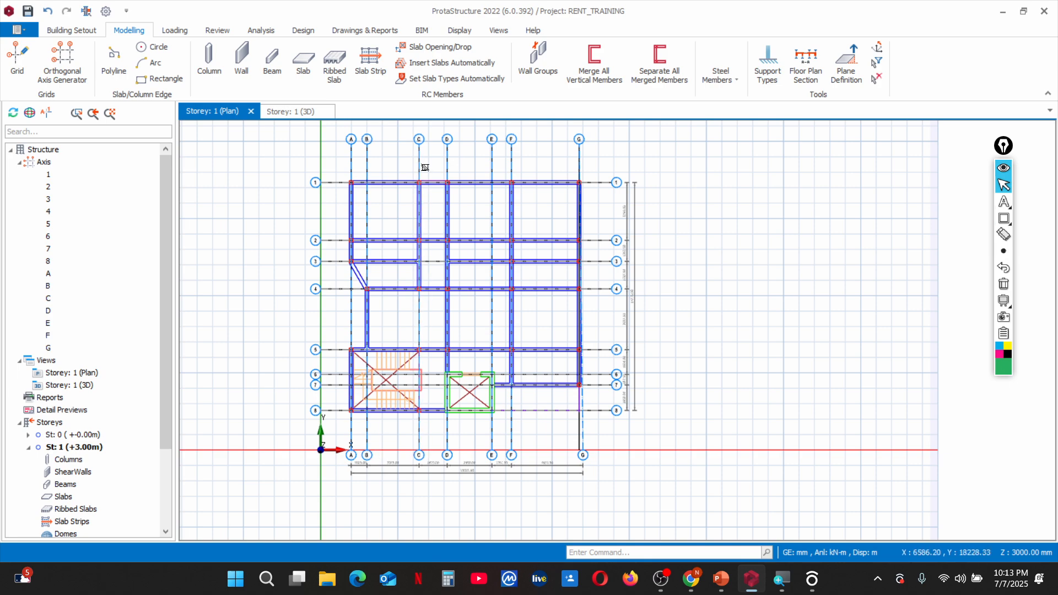
pyautogui.scroll(3, 386, 154)
pyautogui.scroll(-3, 385, 173)
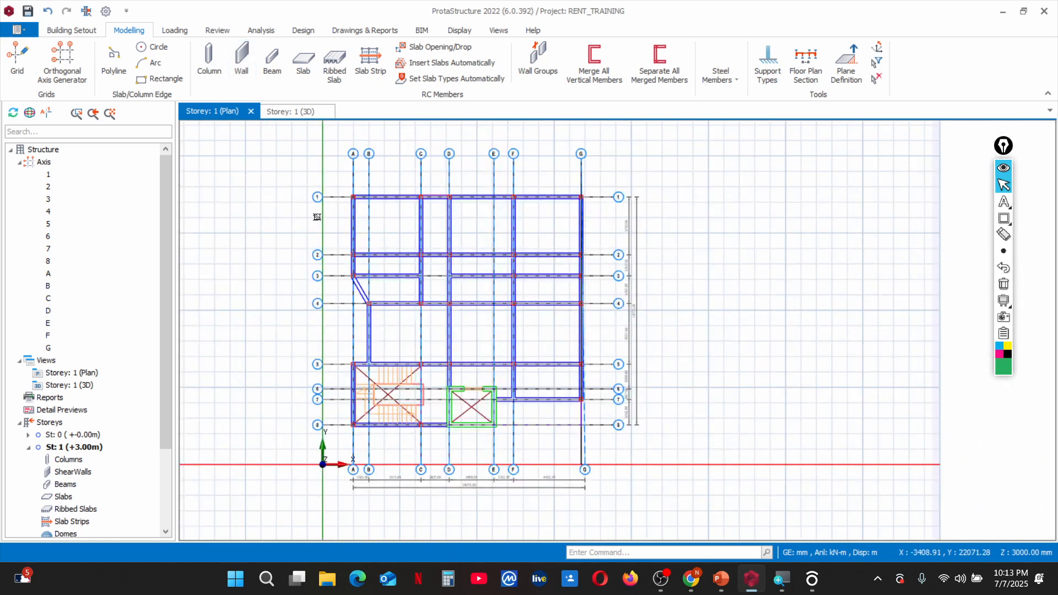
pyautogui.moveTo(720, 579)
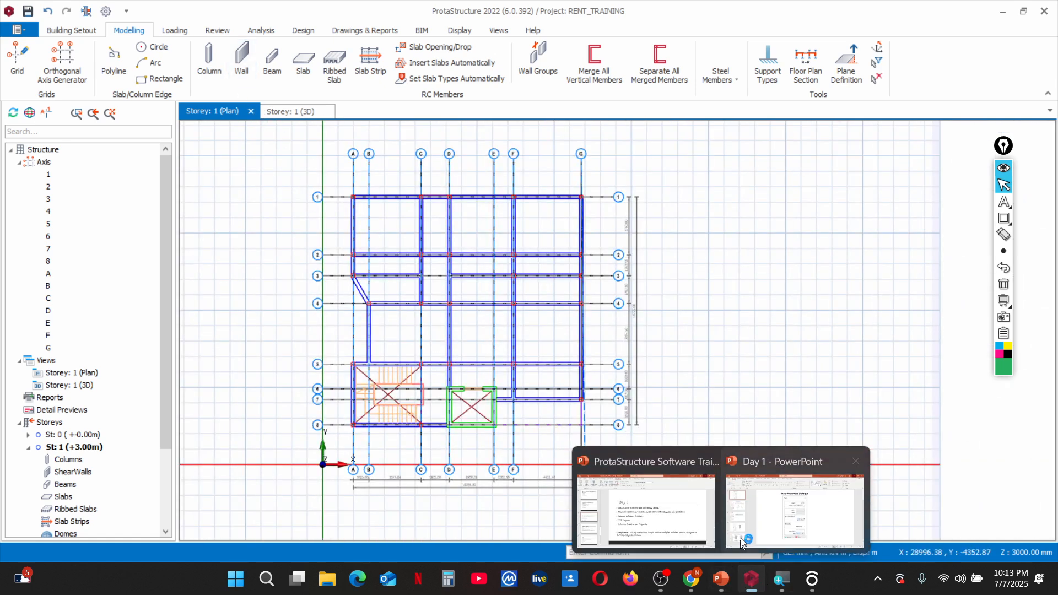
pyautogui.click(742, 534)
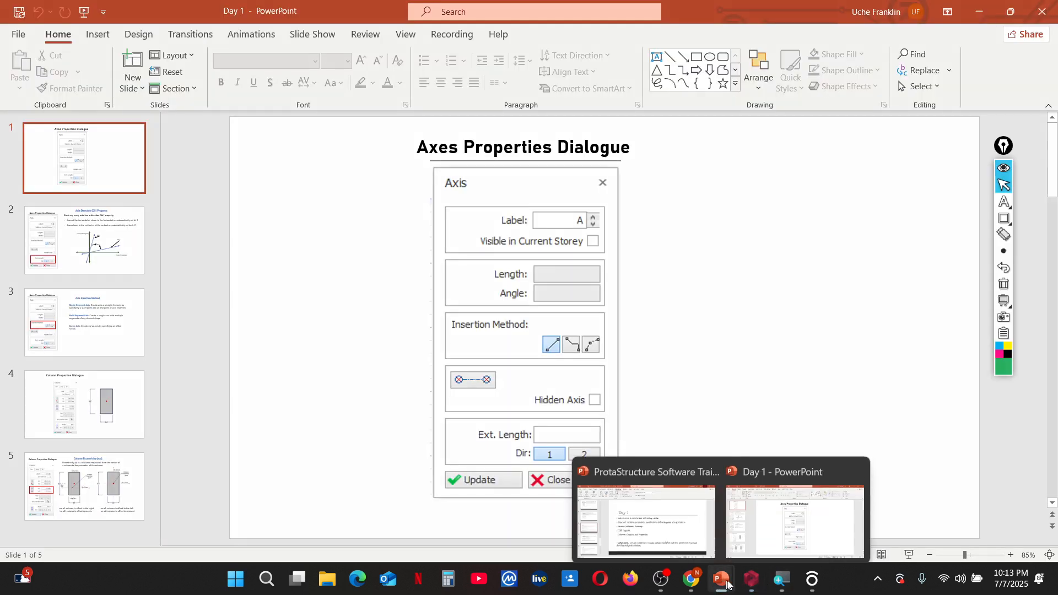
pyautogui.click(749, 583)
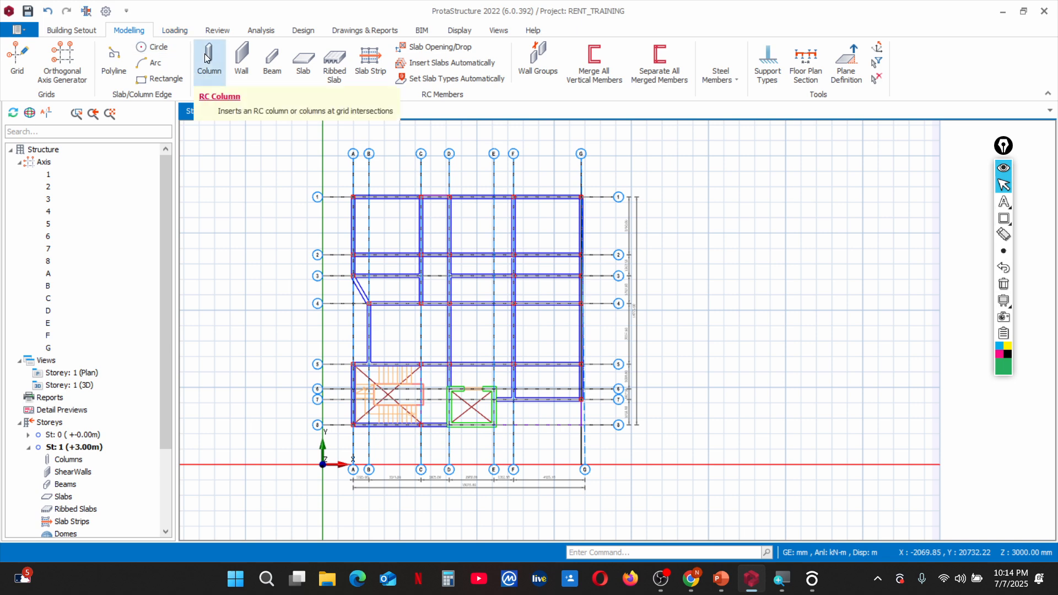
# Draw a temporary annotation box around the RC member tools and return to the normal pointer
pyautogui.hotkey('ctrl', 'd')
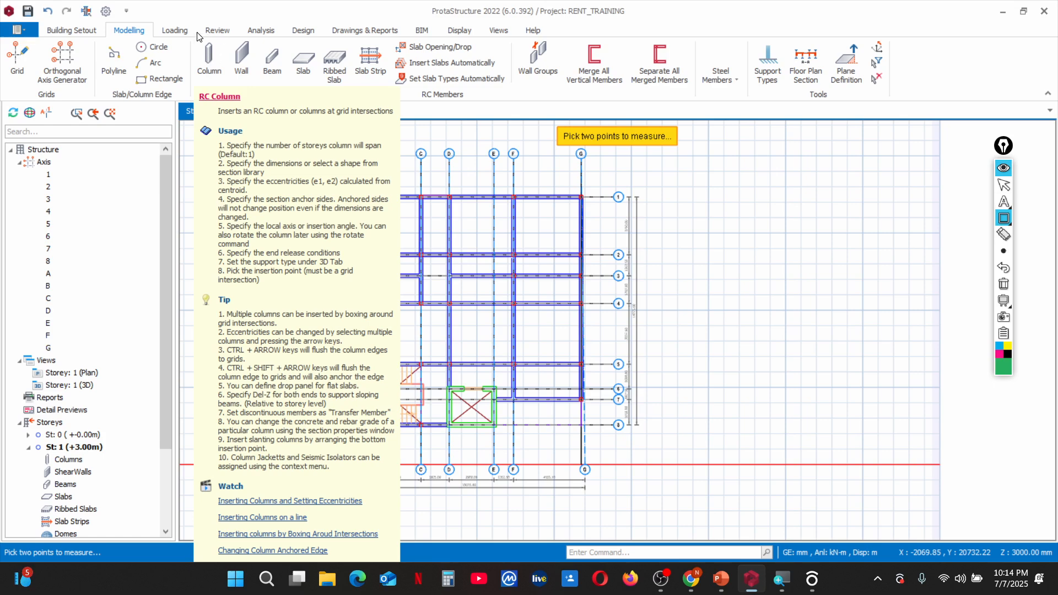
pyautogui.moveTo(193, 37)
pyautogui.mouseDown()
pyautogui.moveTo(288, 87)
pyautogui.moveTo(512, 108)
pyautogui.mouseUp()
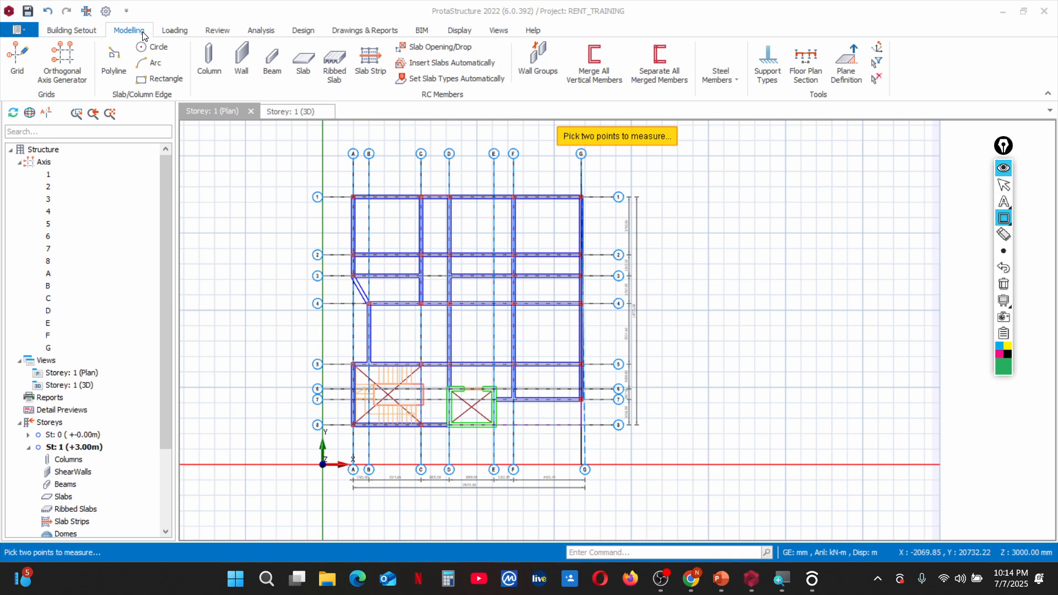
pyautogui.hotkey('ctrl', 'shift', '2')
pyautogui.click(175, 30)
pyautogui.click(129, 30)
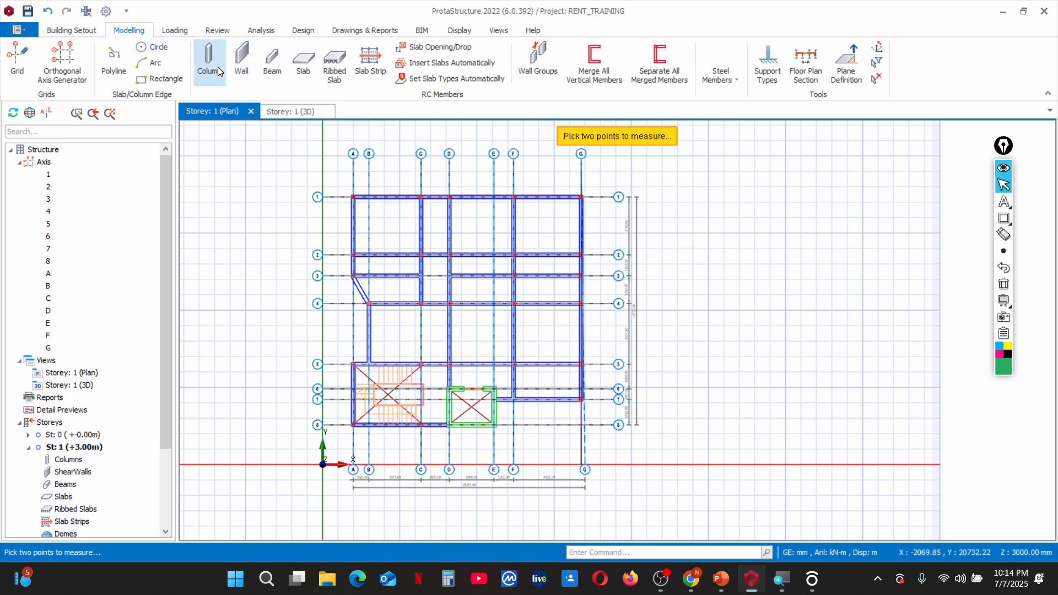
# Deactivate the Storey 1 external reference drawing and close the column properties
pyautogui.click(216, 65)
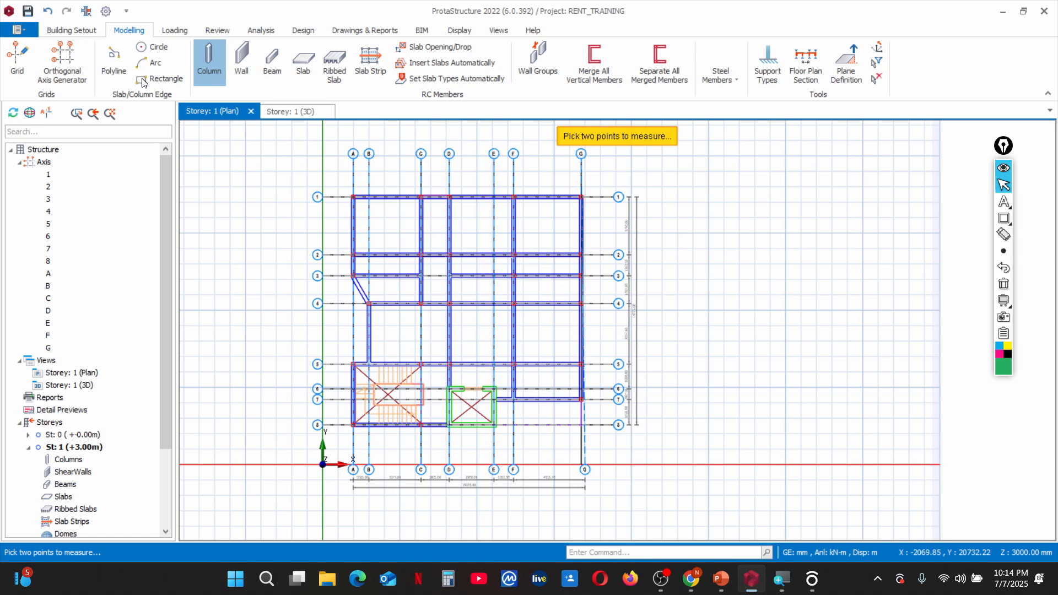
pyautogui.click(76, 34)
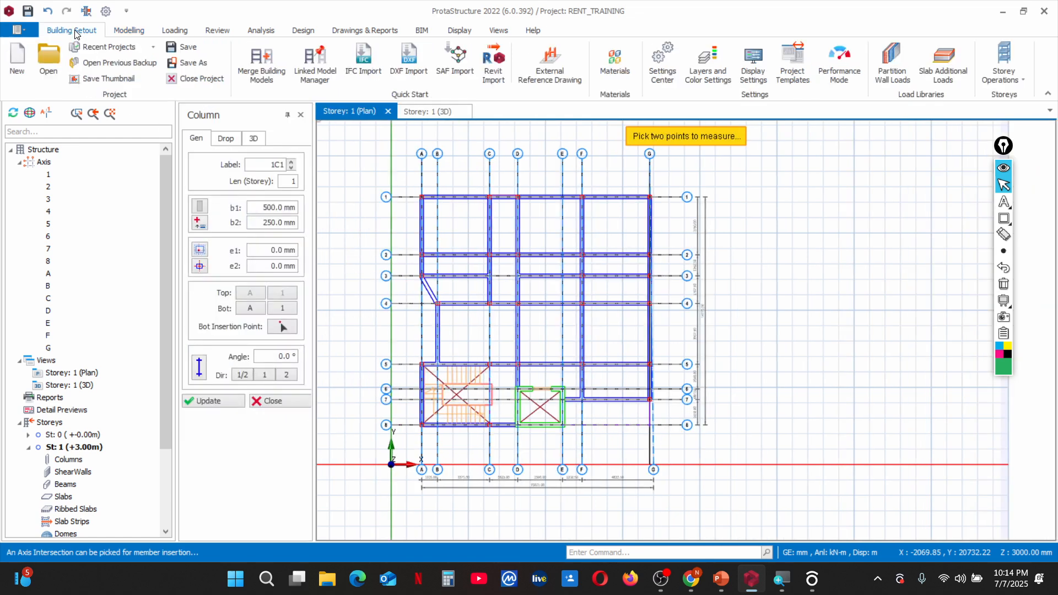
pyautogui.click(546, 64)
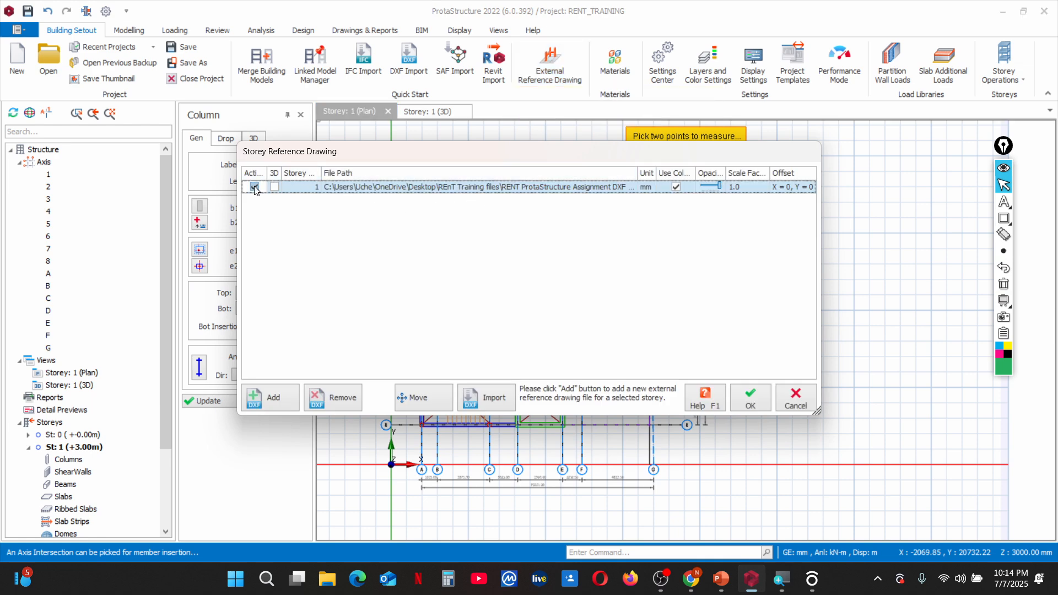
pyautogui.click(255, 187)
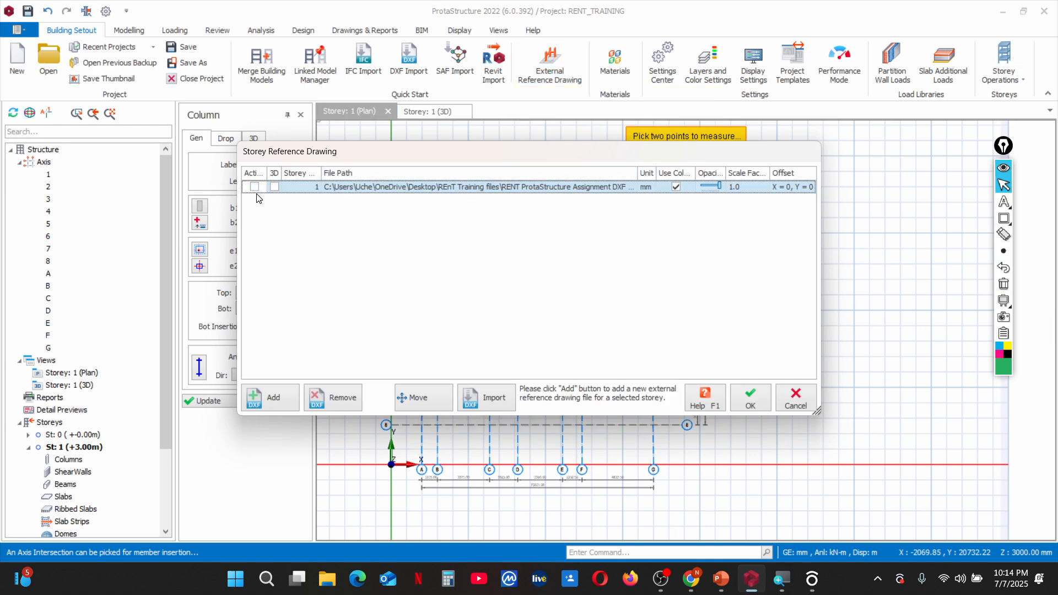
pyautogui.click(756, 408)
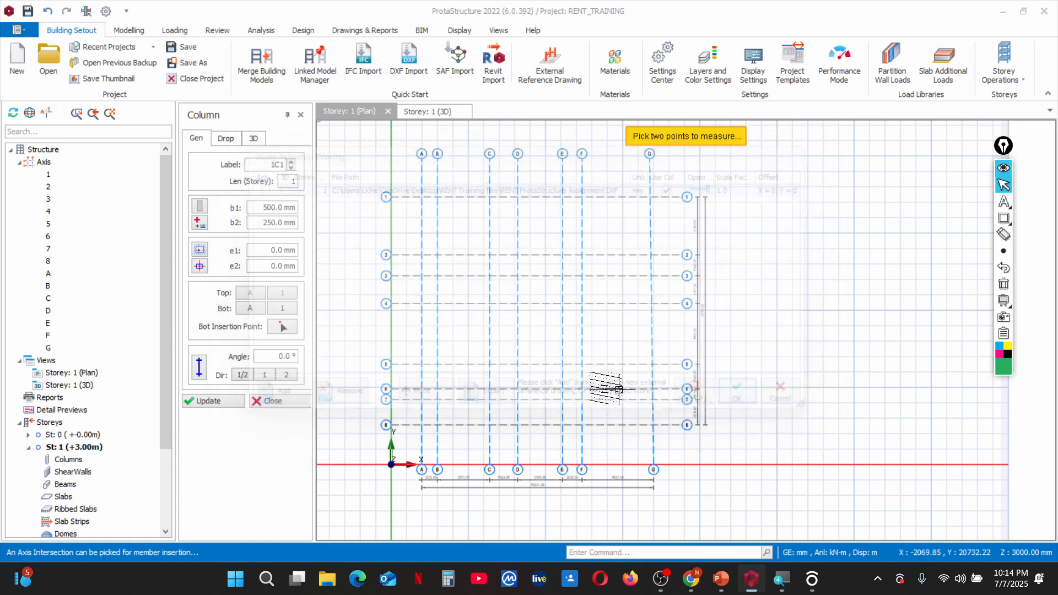
pyautogui.click(301, 116)
# Start the RC Column tool with the bare Storey 1 grid in view
pyautogui.scroll(-2, 438, 263)
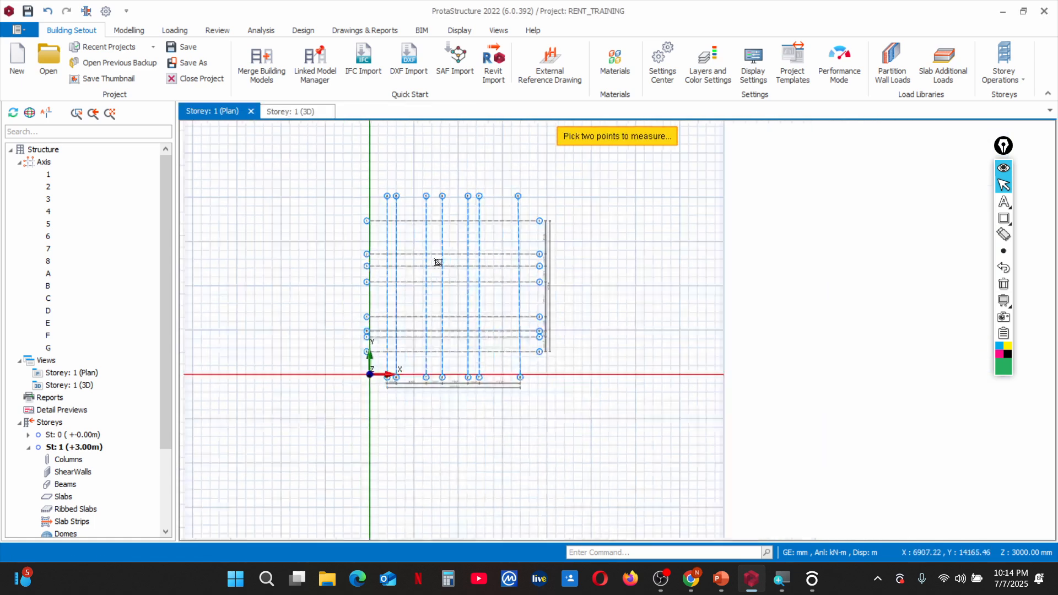
pyautogui.scroll(3, 415, 224)
pyautogui.scroll(-3, 346, 209)
pyautogui.scroll(3, 345, 217)
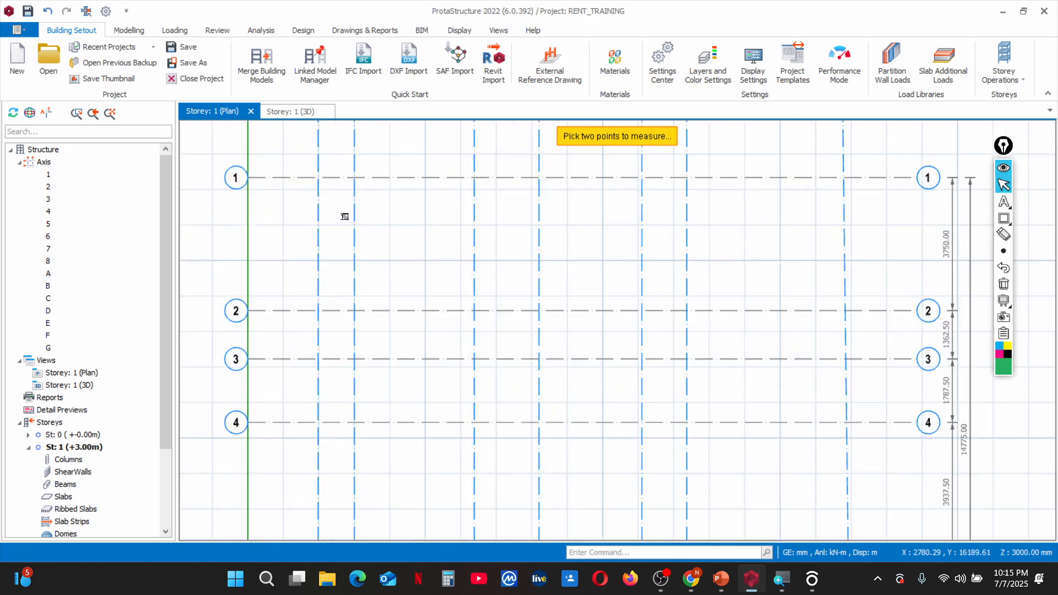
pyautogui.scroll(-3, 345, 217)
pyautogui.scroll(2, 348, 182)
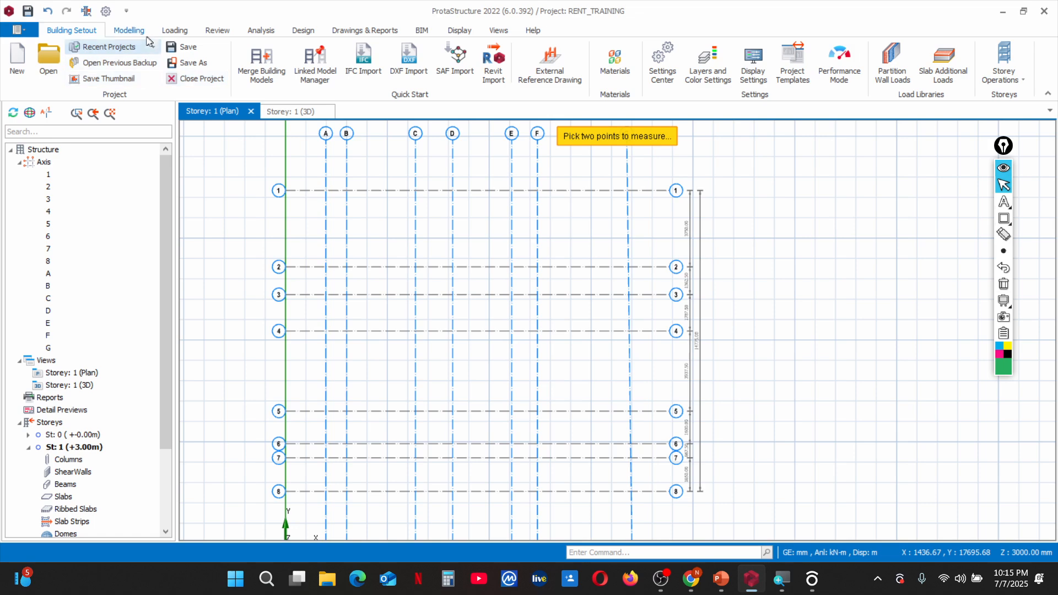
pyautogui.click(130, 31)
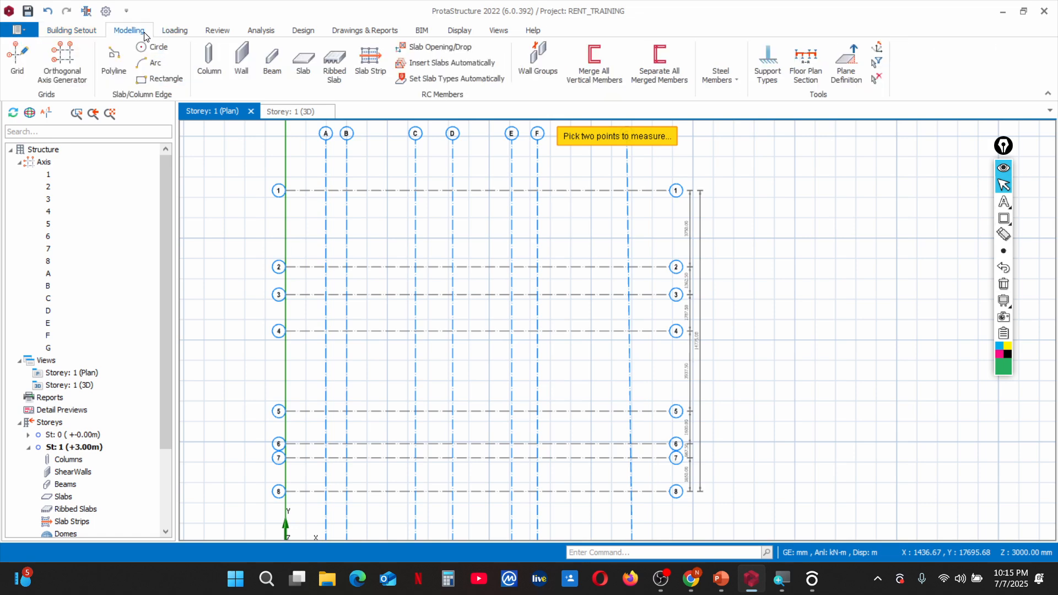
pyautogui.click(209, 62)
pyautogui.scroll(-2, 585, 177)
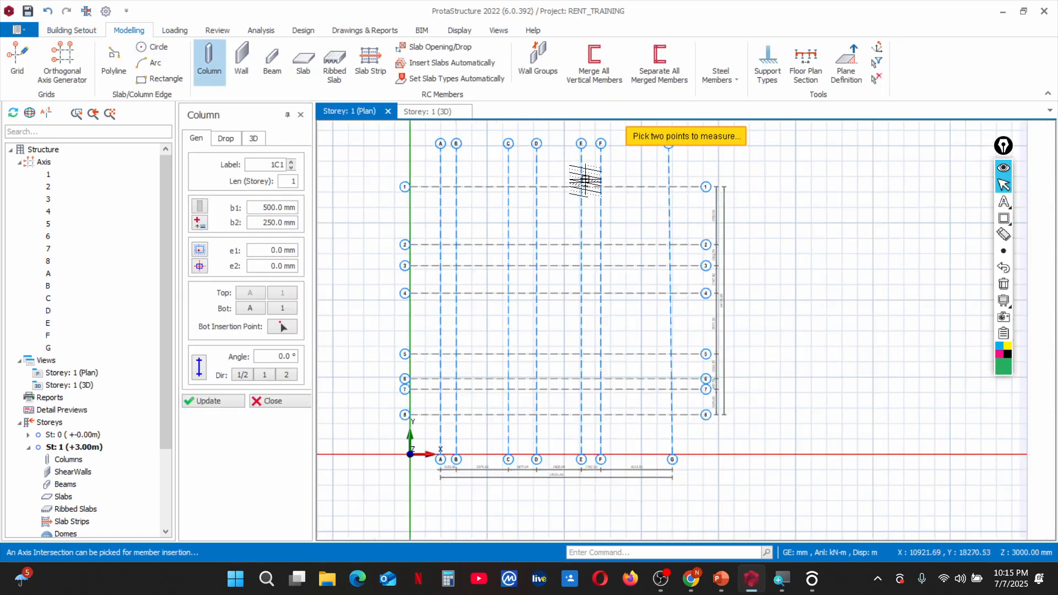
pyautogui.scroll(4, 567, 196)
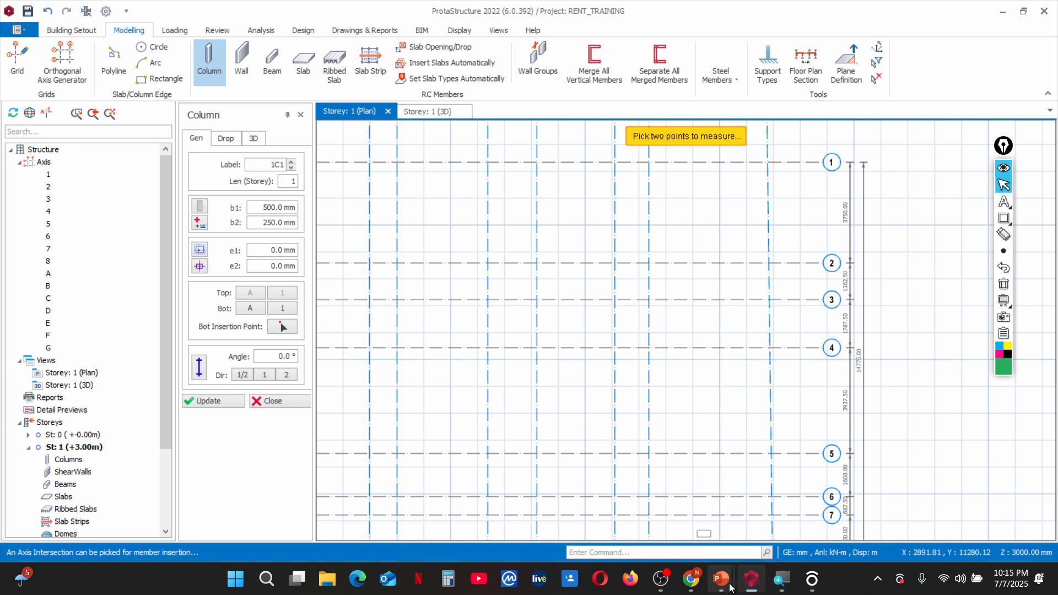
# Switch to the Day 1 PowerPoint file and go to the Column Properties Dialogue slide
pyautogui.moveTo(732, 588)
pyautogui.click(775, 509)
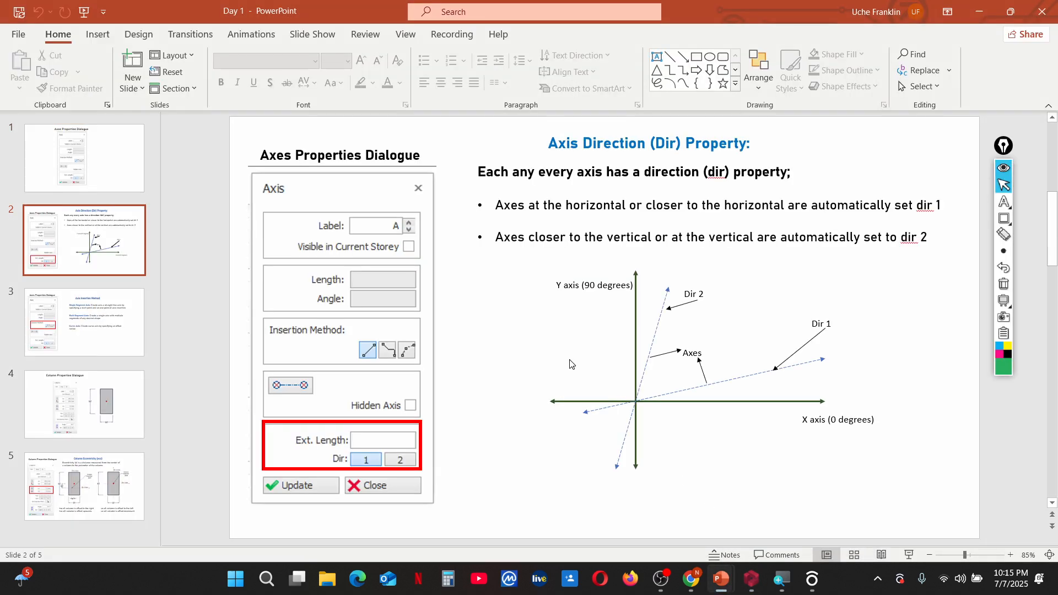
pyautogui.scroll(-1, 570, 364)
pyautogui.scroll(-1, 570, 364)
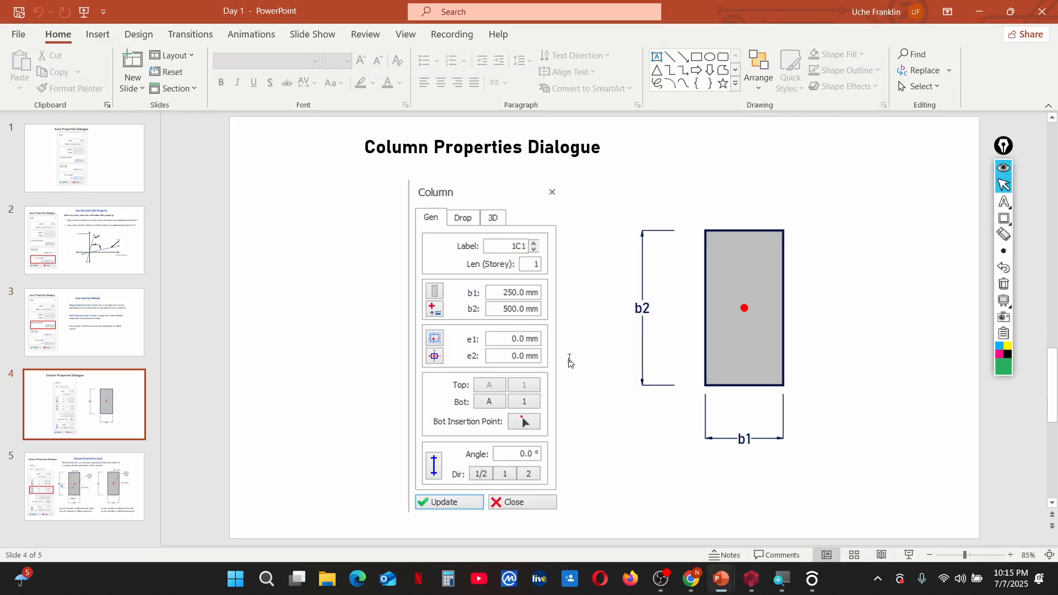
pyautogui.scroll(1, 569, 362)
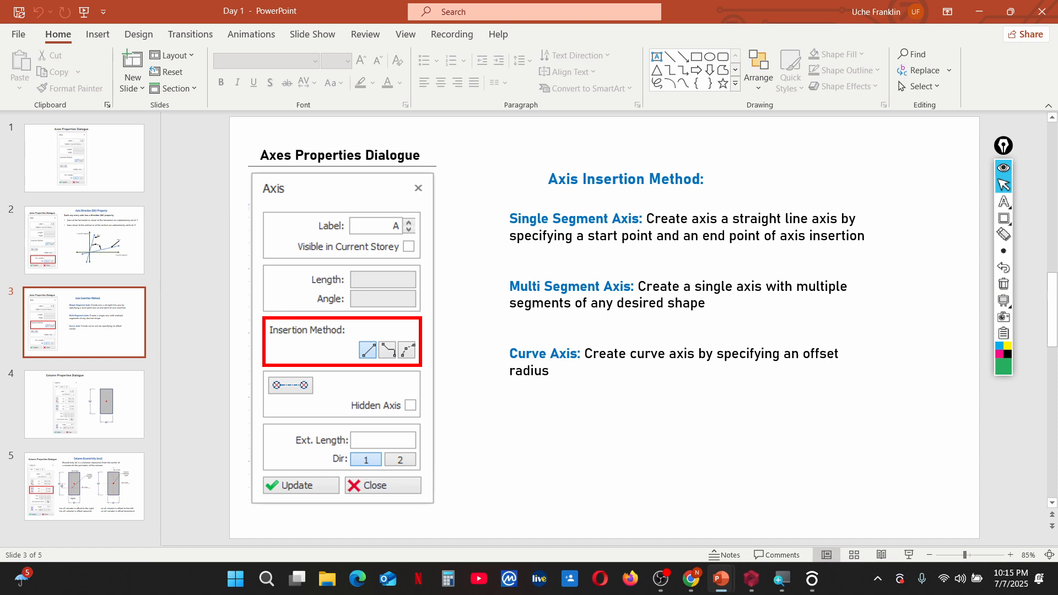
pyautogui.scroll(-1, 551, 264)
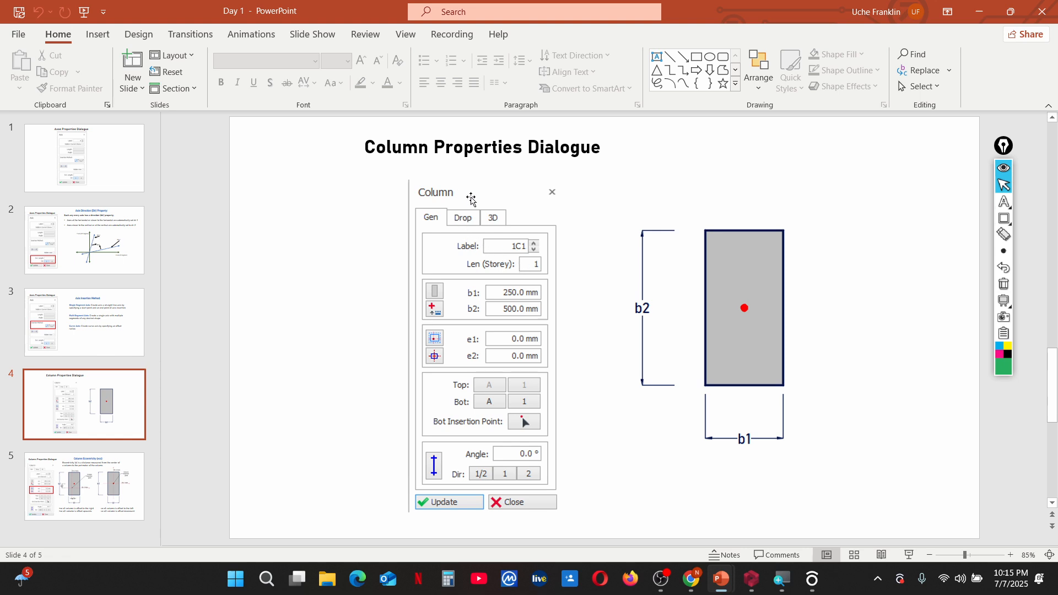
# Present the Column Properties Dialogue slide from the current slide and temporarily box the Len (Storey) field
pyautogui.click(303, 37)
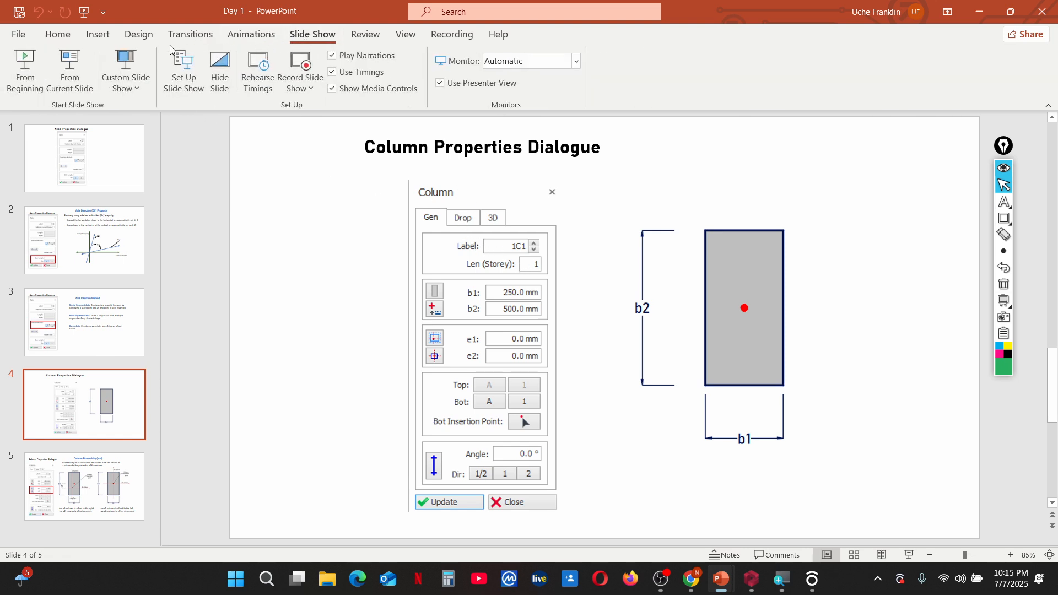
pyautogui.click(92, 80)
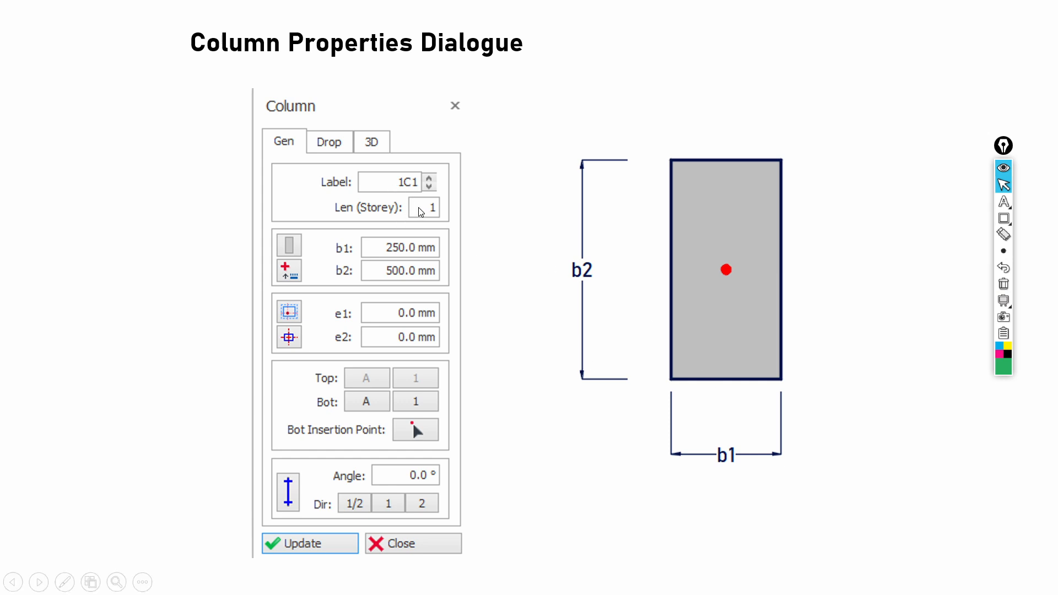
pyautogui.hotkey('ctrl', 'shift', 'r')
pyautogui.moveTo(331, 201); pyautogui.dragTo(443, 219)
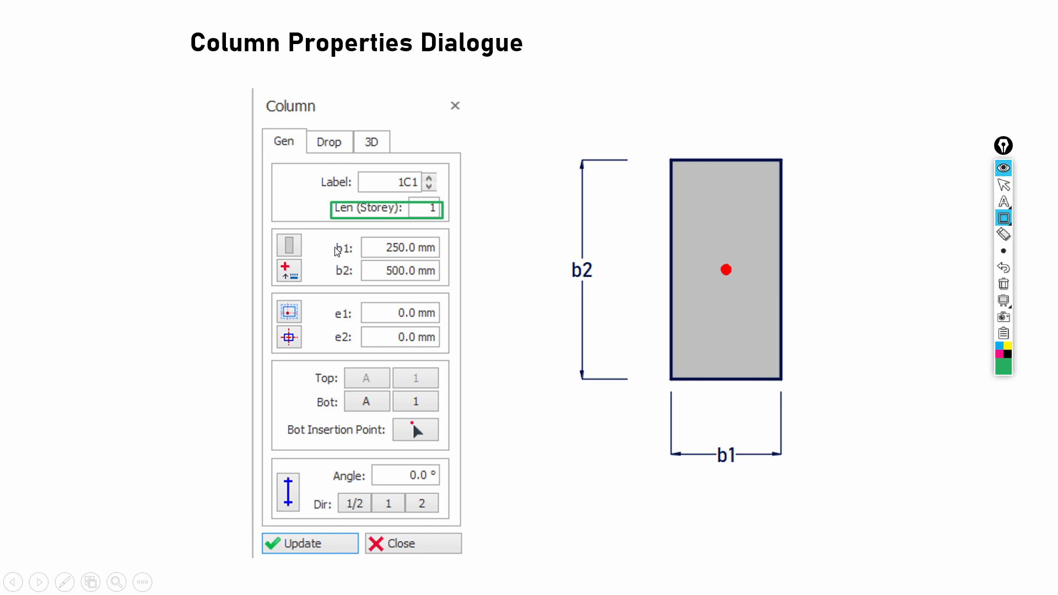
pyautogui.hotkey('ctrl', 'shift', '7')
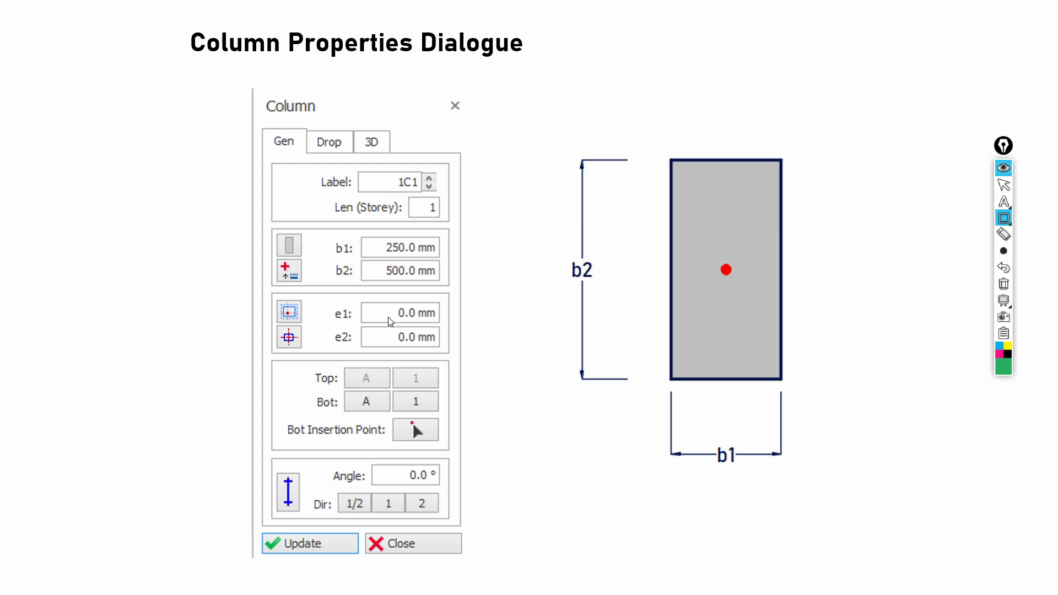
# Undo the stray annotation dot, return to the normal pointer, and advance the slide show to the Column Eccentricity slide
pyautogui.click(529, 259)
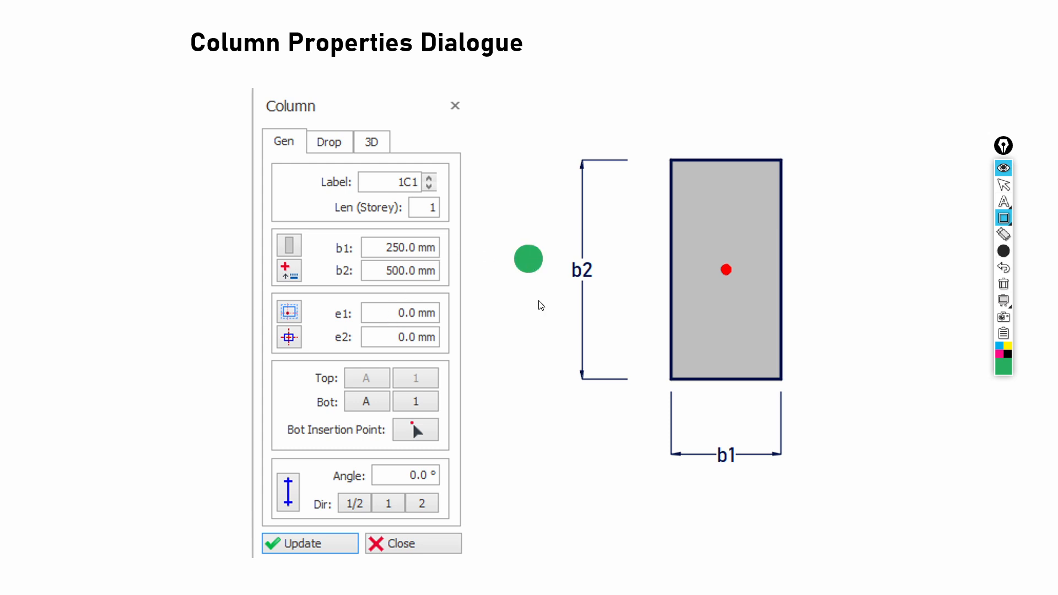
pyautogui.hotkey('ctrl', 'shift', '6')
pyautogui.hotkey('ctrl', 'shift', '2')
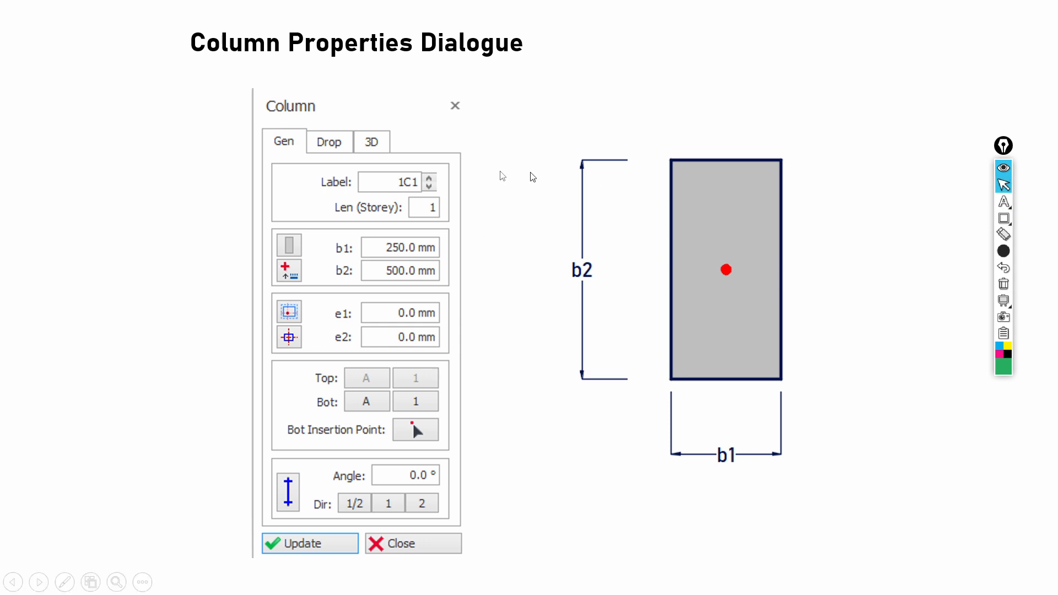
pyautogui.click(532, 278)
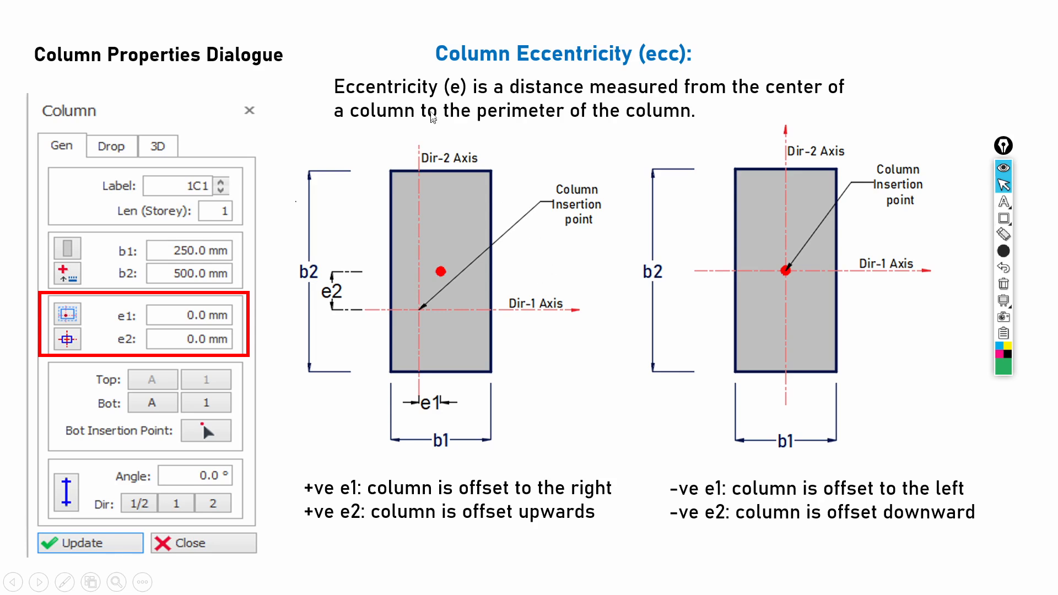
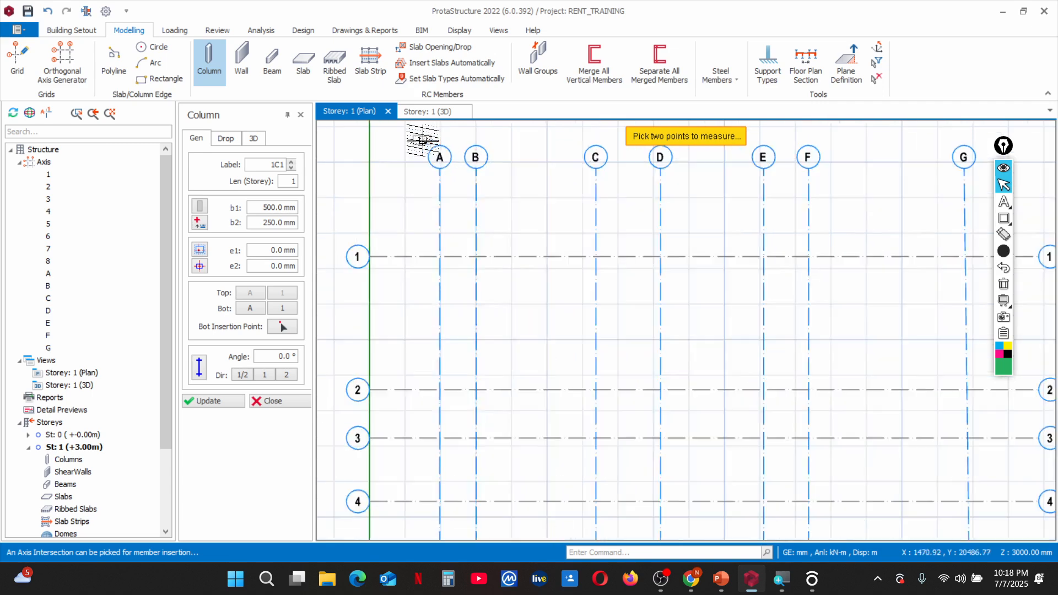
# Insert a 500 × 250 mm column at the intersection of axes A and 1 on the Storey 1 plan
pyautogui.scroll(1, 432, 176)
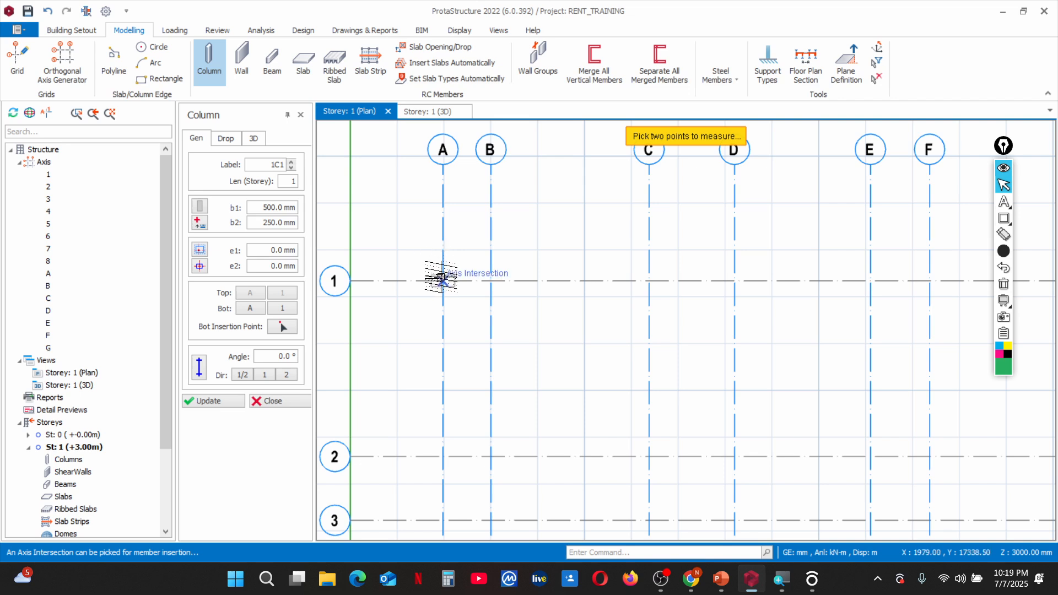
pyautogui.scroll(-2, 466, 262)
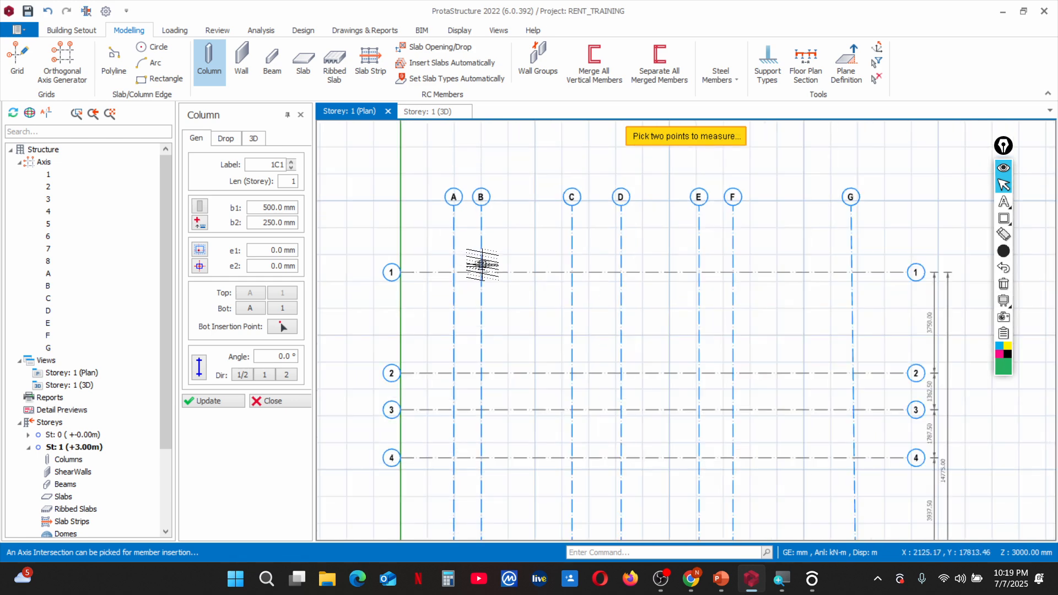
pyautogui.scroll(2, 466, 267)
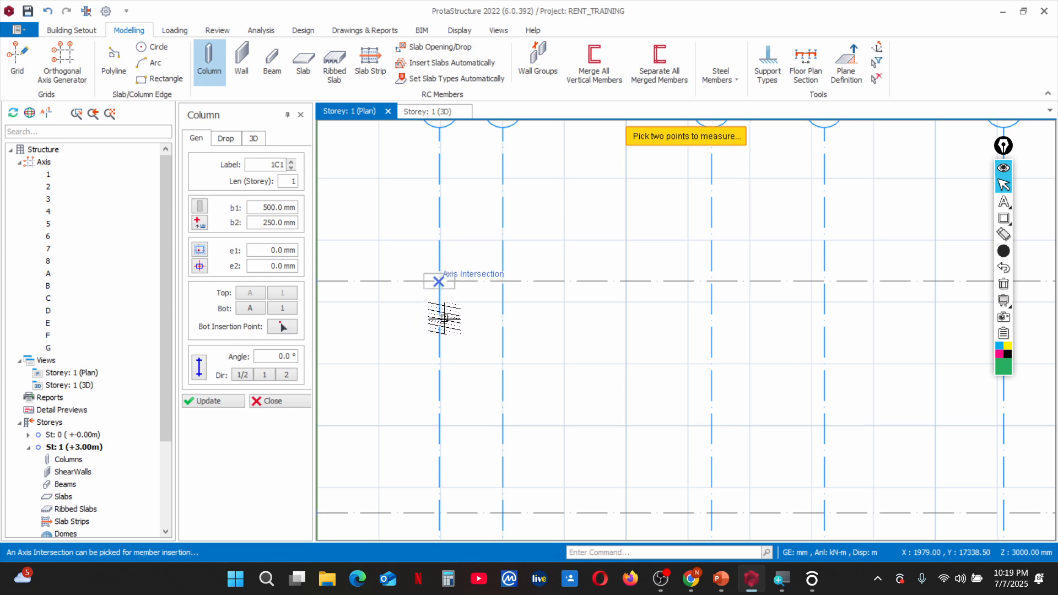
pyautogui.click(439, 281)
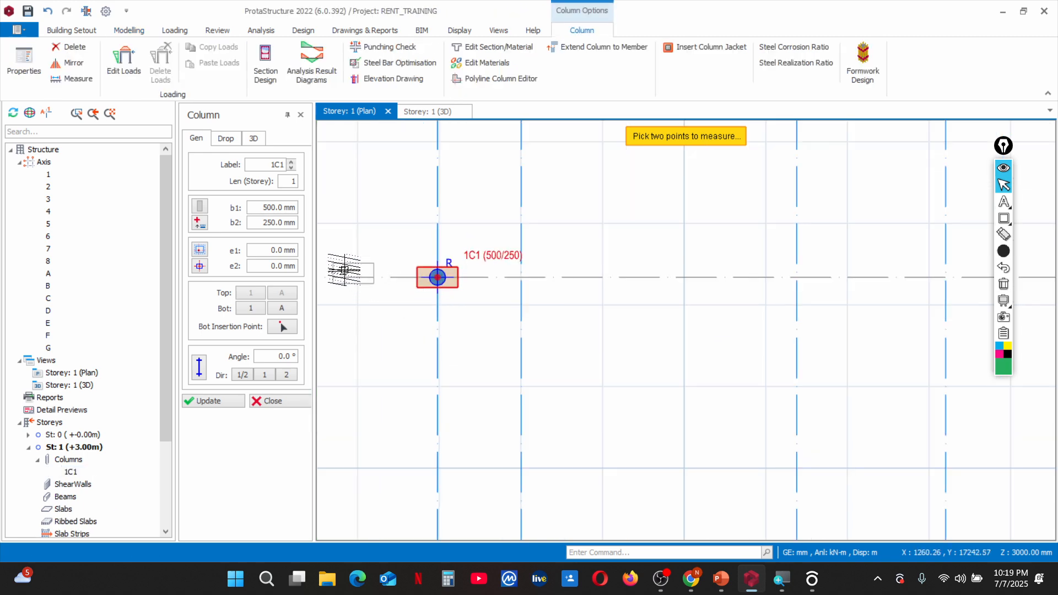
# Set b1 of the column at axes A and 1 to 450 mm and apply it
pyautogui.scroll(3, 470, 318)
pyautogui.scroll(-1, 489, 263)
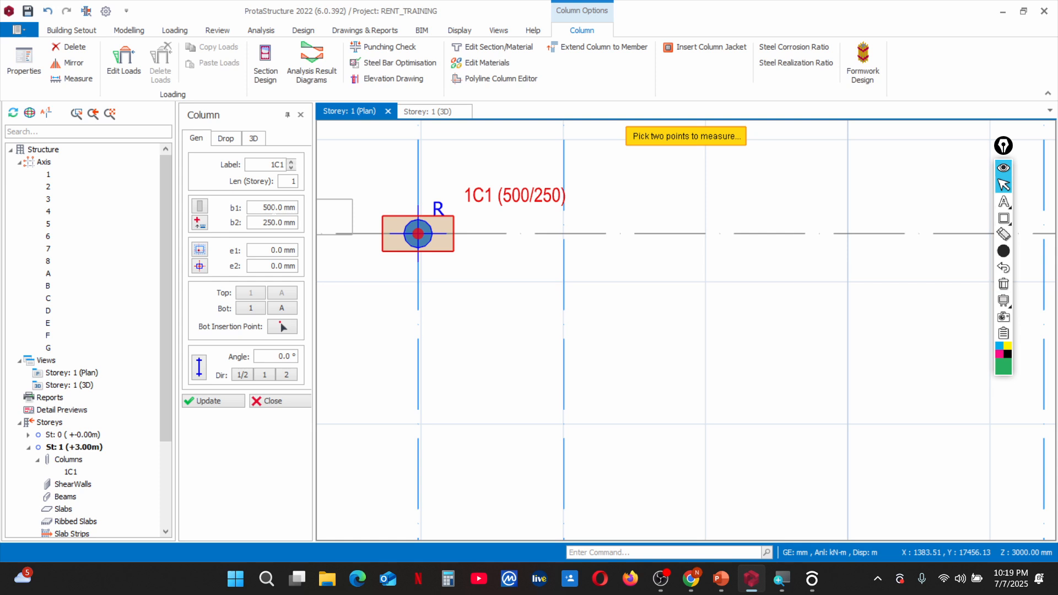
pyautogui.click(272, 207)
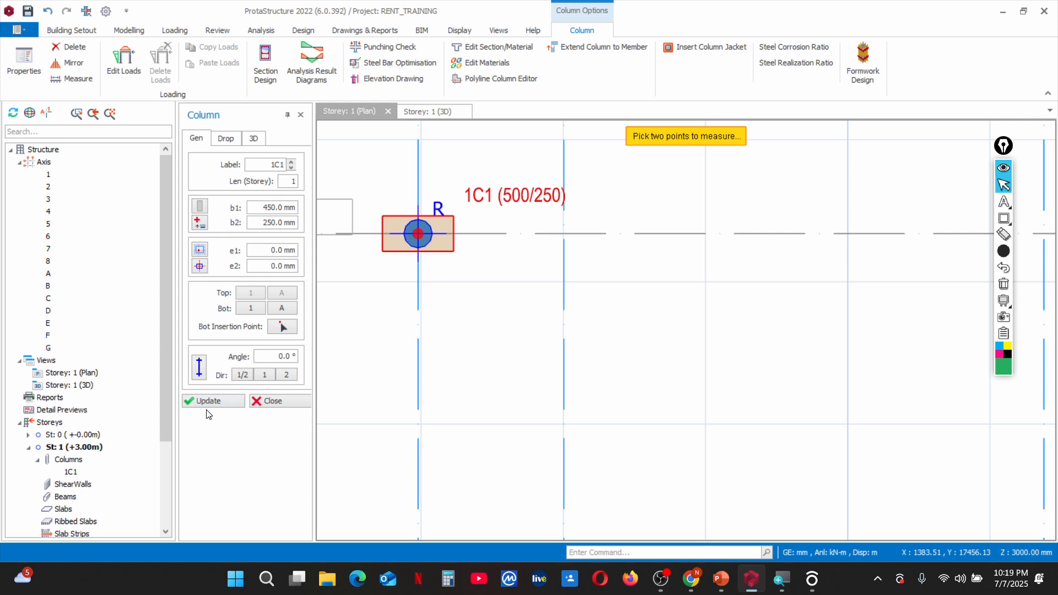
pyautogui.press('Return')
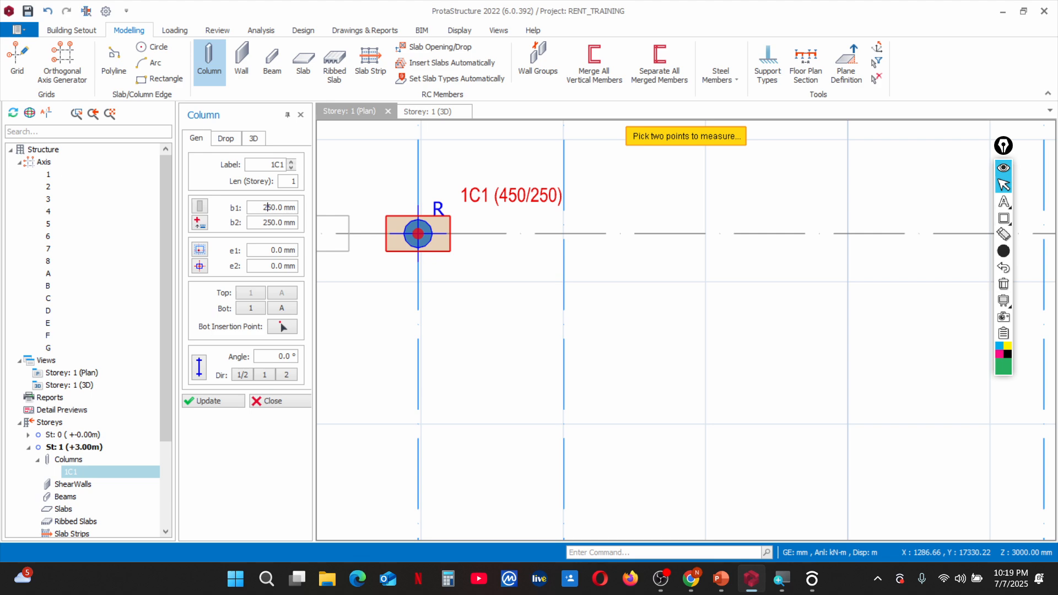
# Set b1 of the column at axes A and 1 to 250 mm and update the member
pyautogui.click(212, 404)
pyautogui.scroll(2, 390, 235)
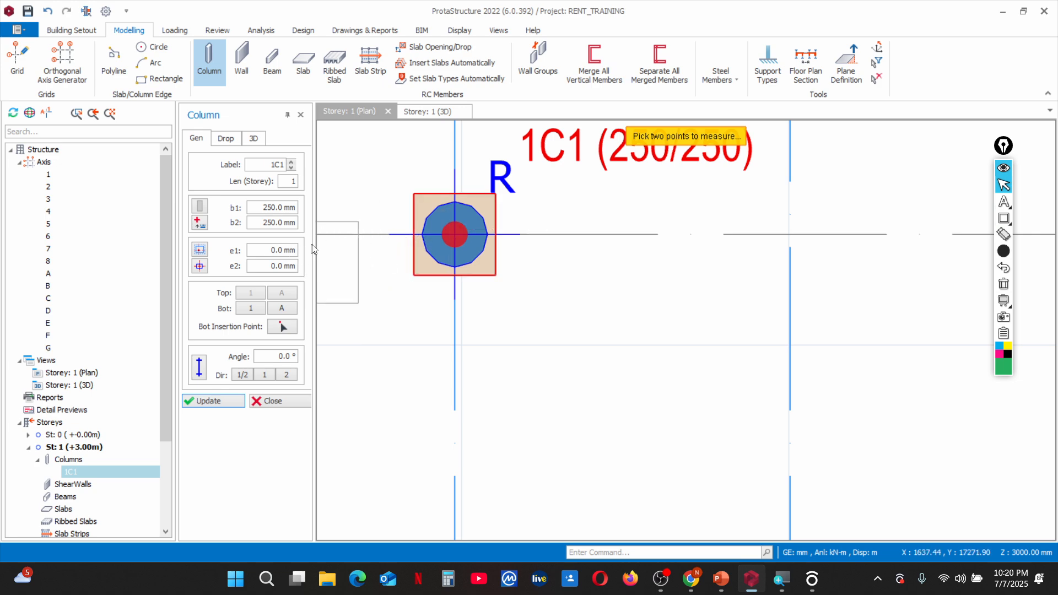
# Insert 250 × 250 mm columns where axis 1 crosses axes B, C and D
pyautogui.scroll(-2, 331, 249)
pyautogui.scroll(-3, 471, 276)
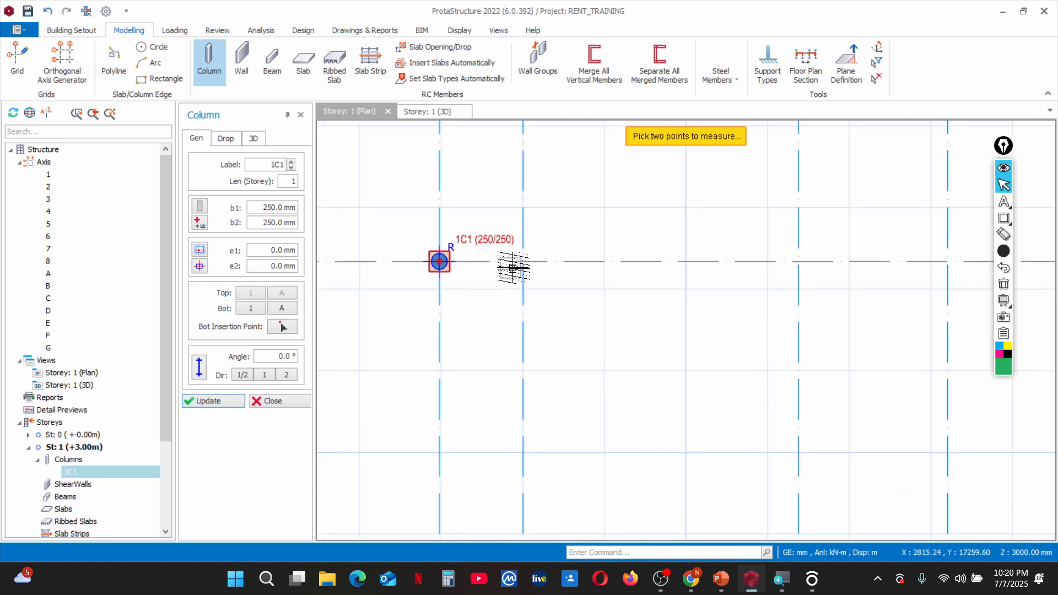
pyautogui.click(523, 263)
pyautogui.scroll(-1, 433, 319)
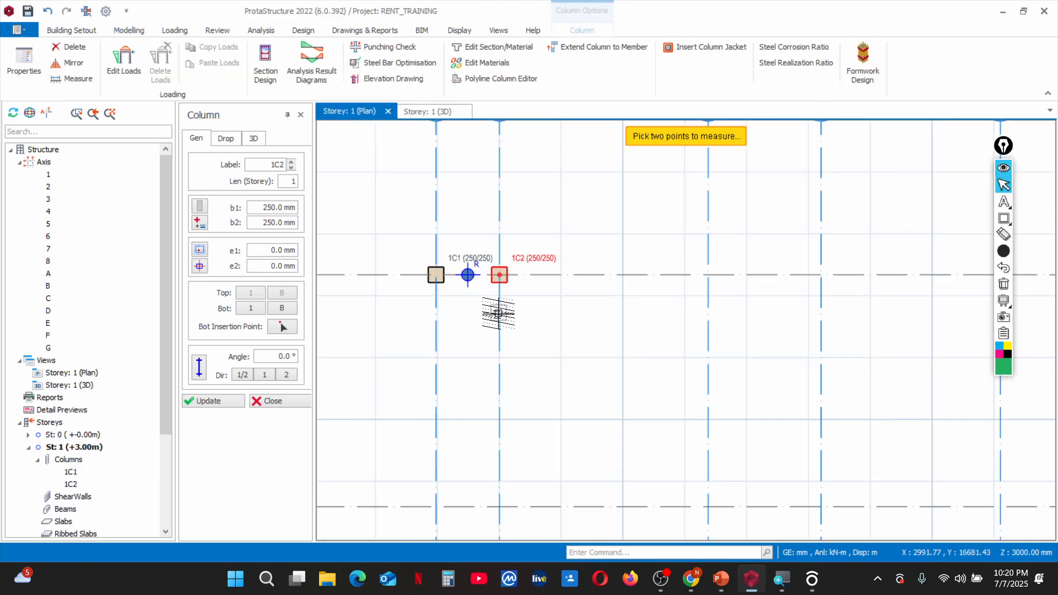
pyautogui.click(708, 275)
pyautogui.scroll(-3, 465, 314)
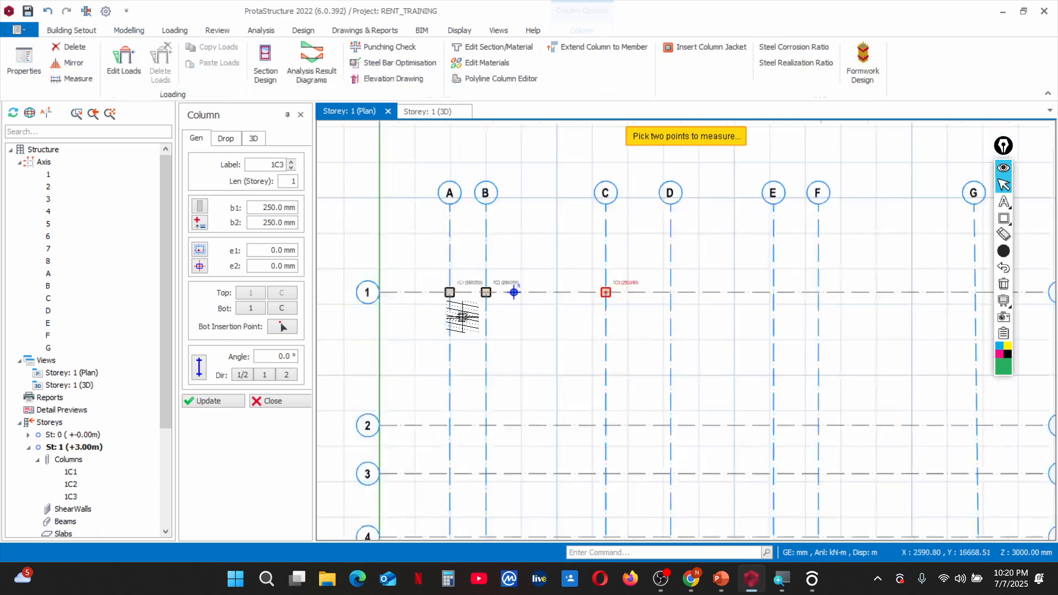
pyautogui.scroll(2, 616, 295)
pyautogui.scroll(3, 617, 300)
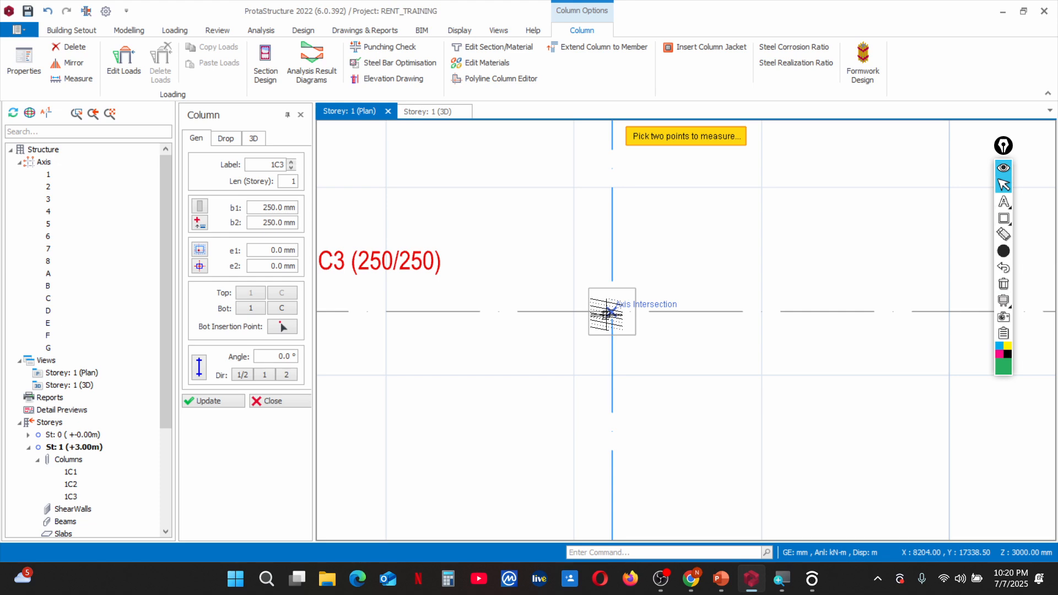
pyautogui.click(608, 312)
pyautogui.scroll(-5, 612, 302)
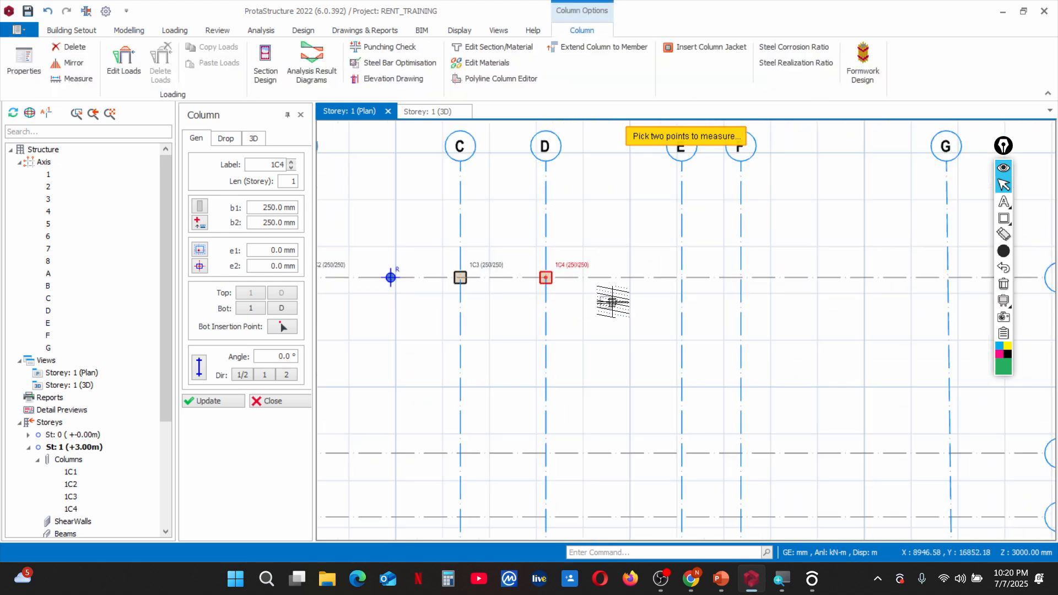
# Insert 250 × 250 mm columns where axis 1 crosses axes E, F and G
pyautogui.scroll(5, 612, 302)
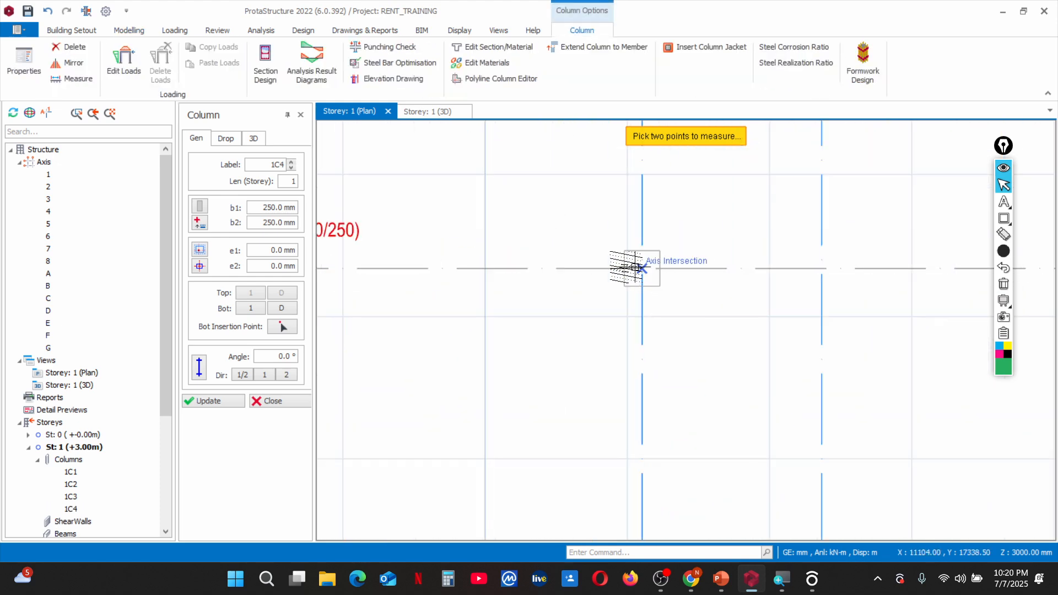
pyautogui.click(636, 267)
pyautogui.scroll(-4, 562, 275)
pyautogui.click(672, 271)
pyautogui.scroll(-5, 589, 274)
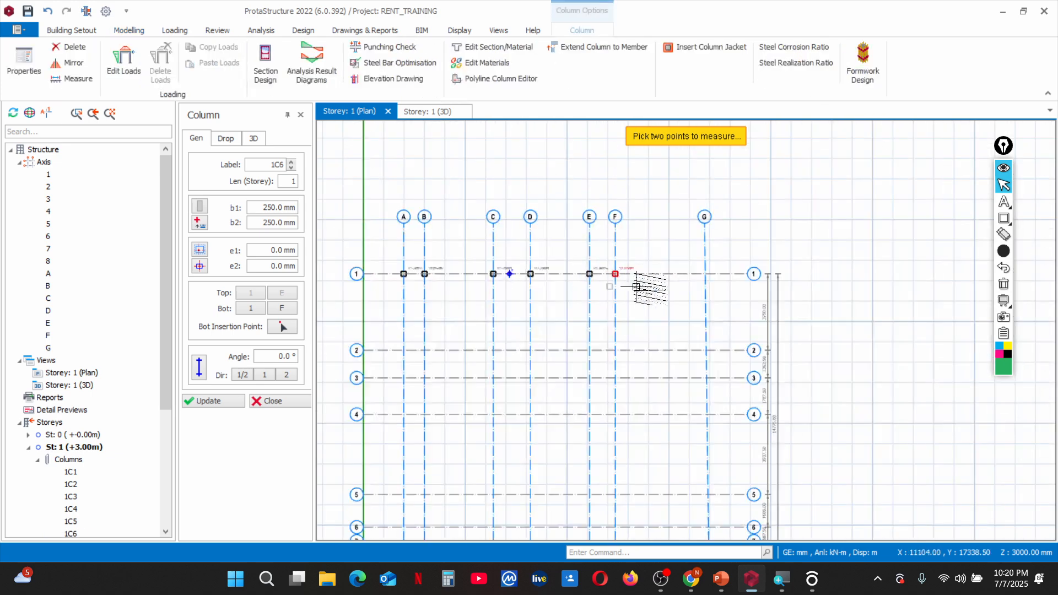
pyautogui.scroll(5, 704, 273)
pyautogui.click(705, 272)
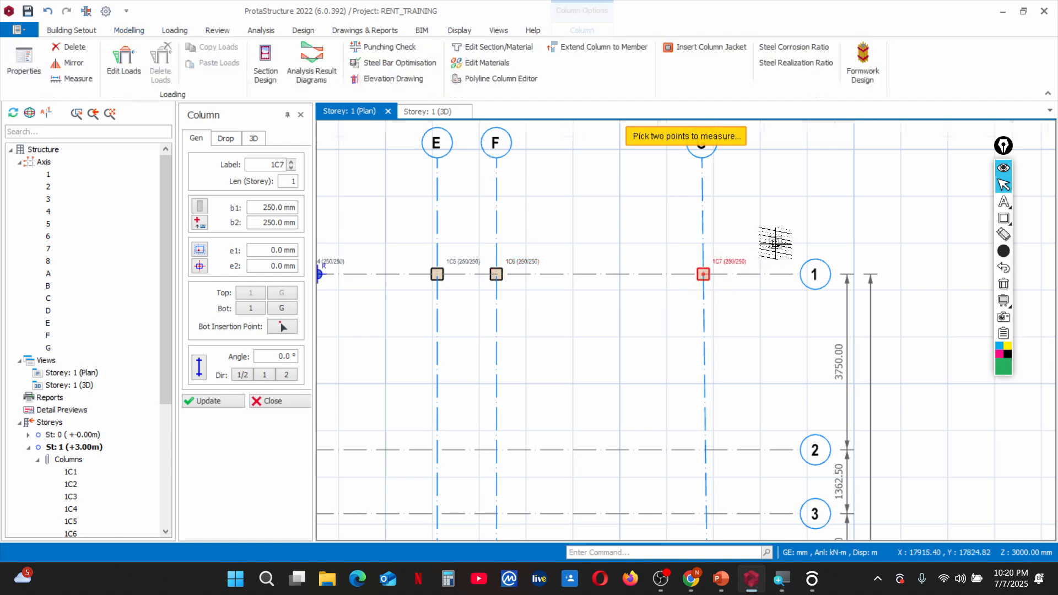
# Insert 250 × 250 mm columns with one window over all intersections of axes A to F with axes 2 to 4
pyautogui.scroll(-5, 767, 242)
pyautogui.scroll(3, 759, 318)
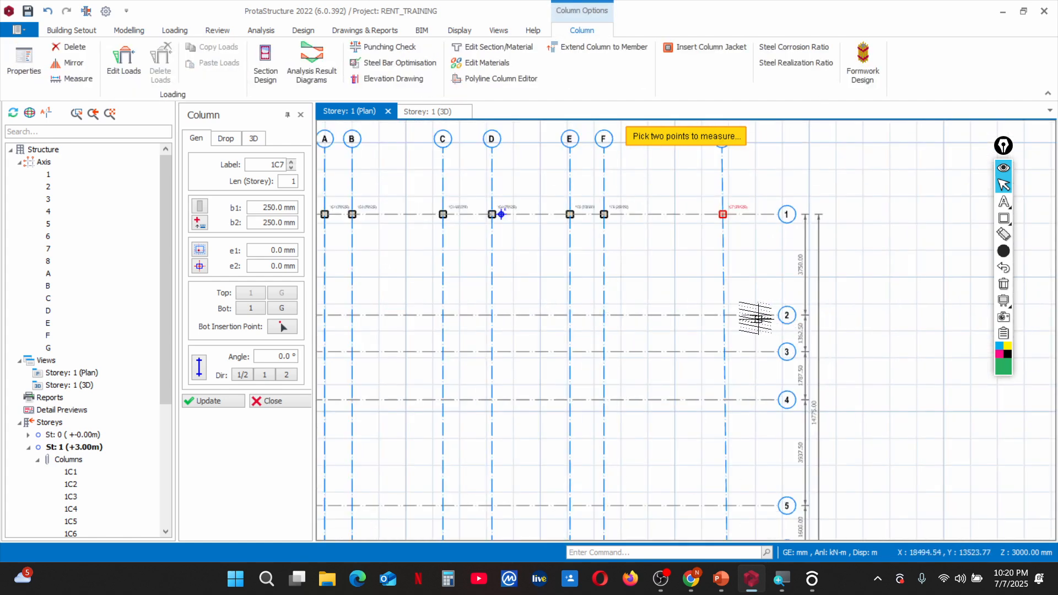
pyautogui.scroll(-3, 749, 281)
pyautogui.scroll(3, 672, 293)
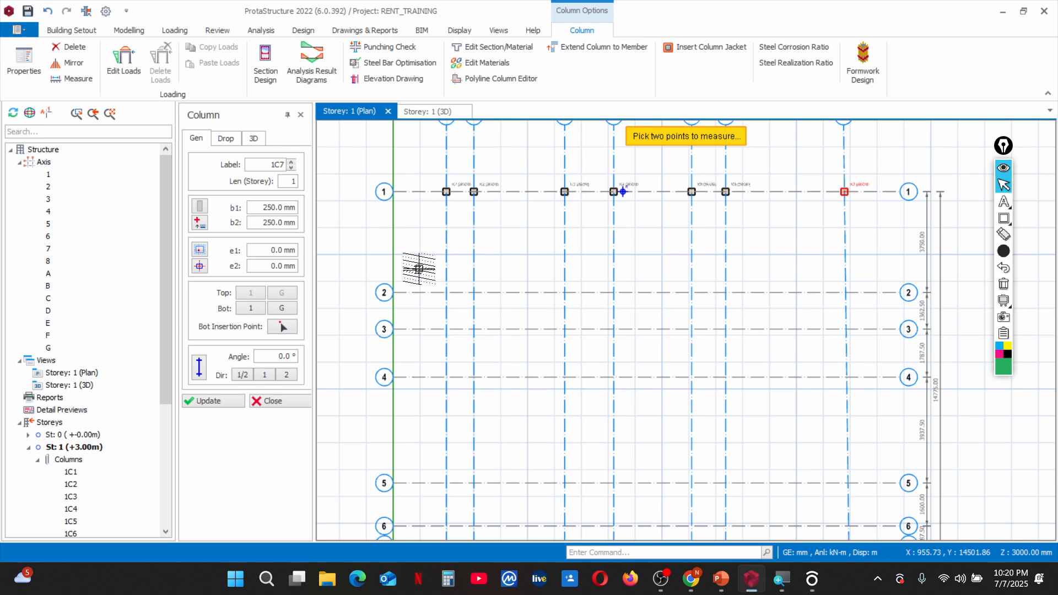
pyautogui.moveTo(419, 268); pyautogui.dragTo(639, 415)
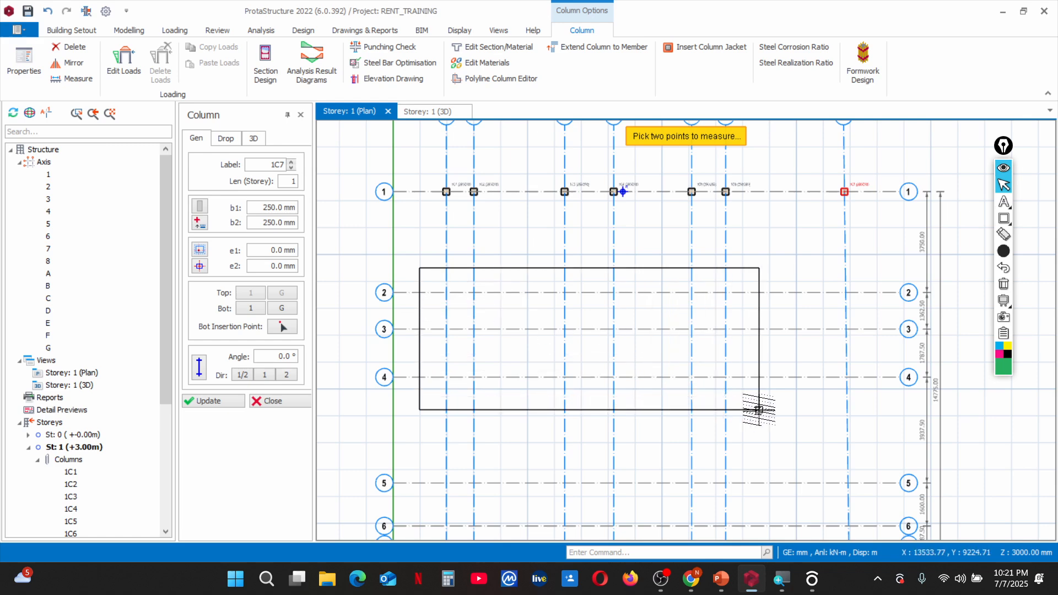
pyautogui.click(756, 409)
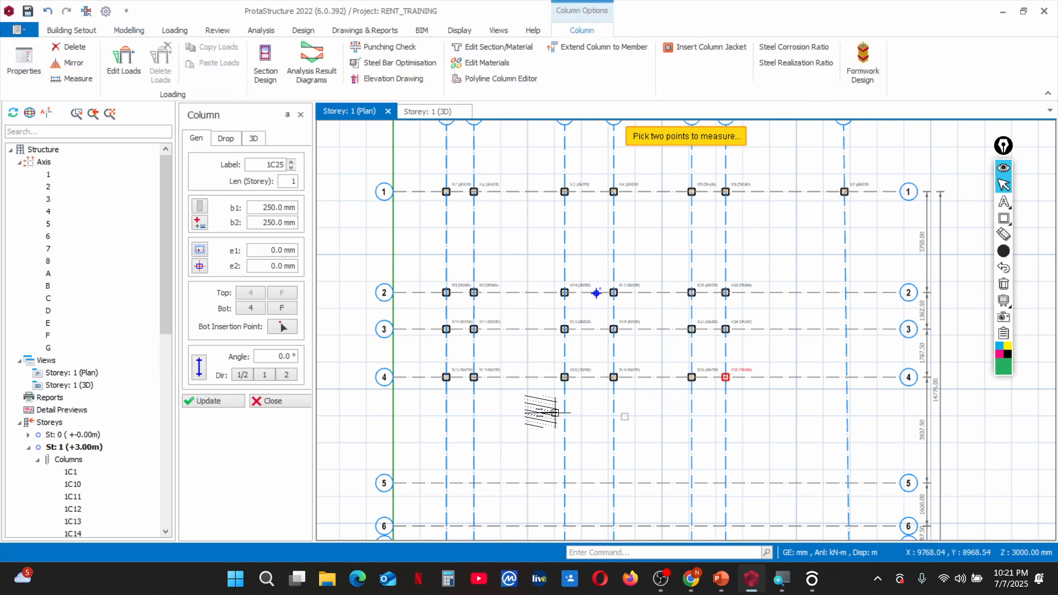
# Insert 250 × 250 mm columns along axis G with one window over its intersections with axes 2 to 8
pyautogui.scroll(3, 449, 282)
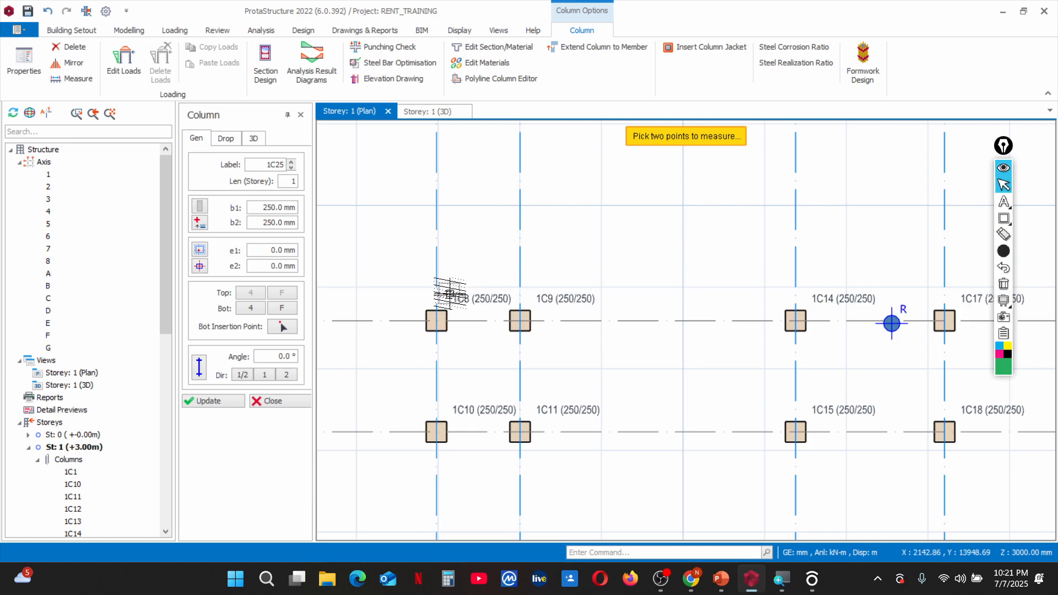
pyautogui.scroll(-5, 448, 309)
pyautogui.scroll(5, 551, 342)
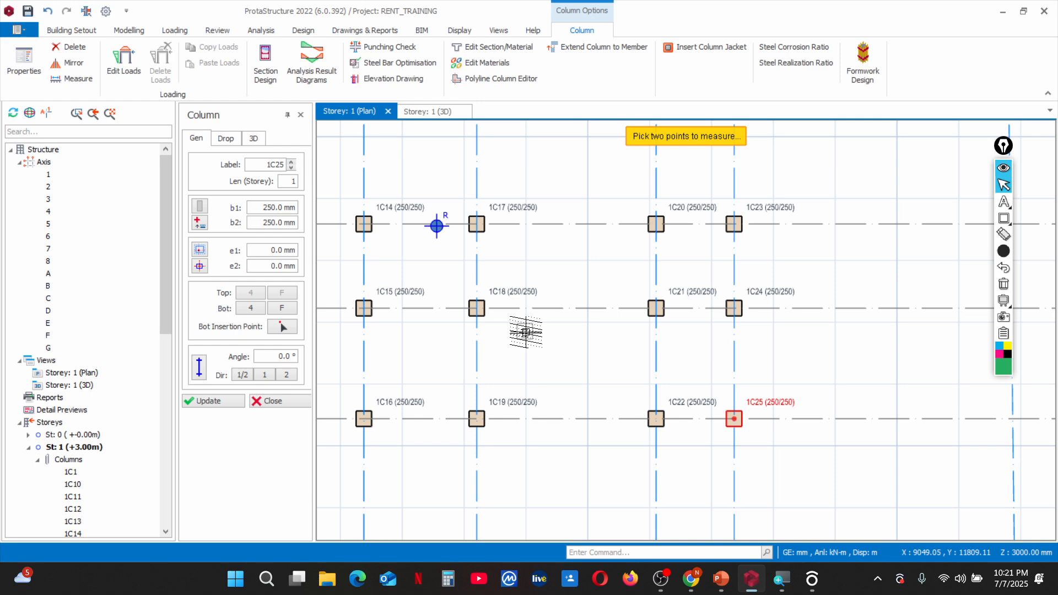
pyautogui.scroll(-5, 526, 332)
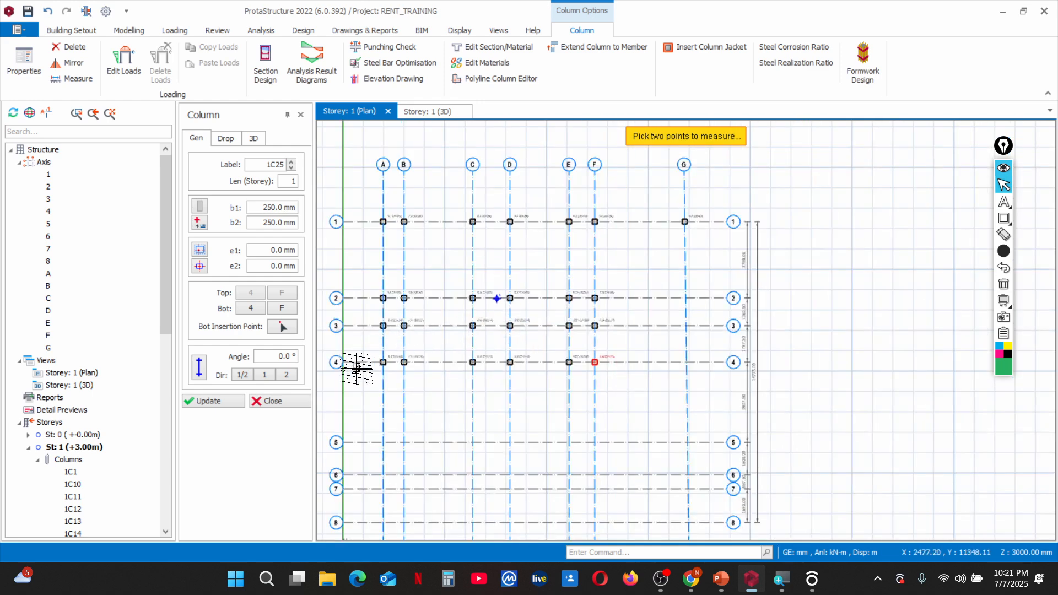
pyautogui.scroll(3, 388, 385)
pyautogui.scroll(-5, 388, 384)
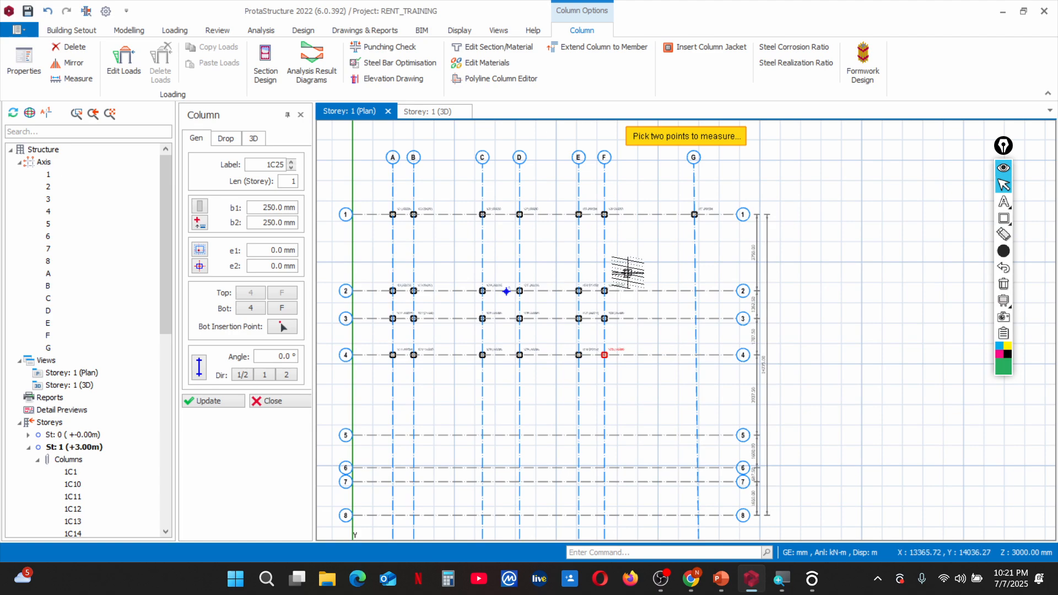
pyautogui.scroll(2, 649, 267)
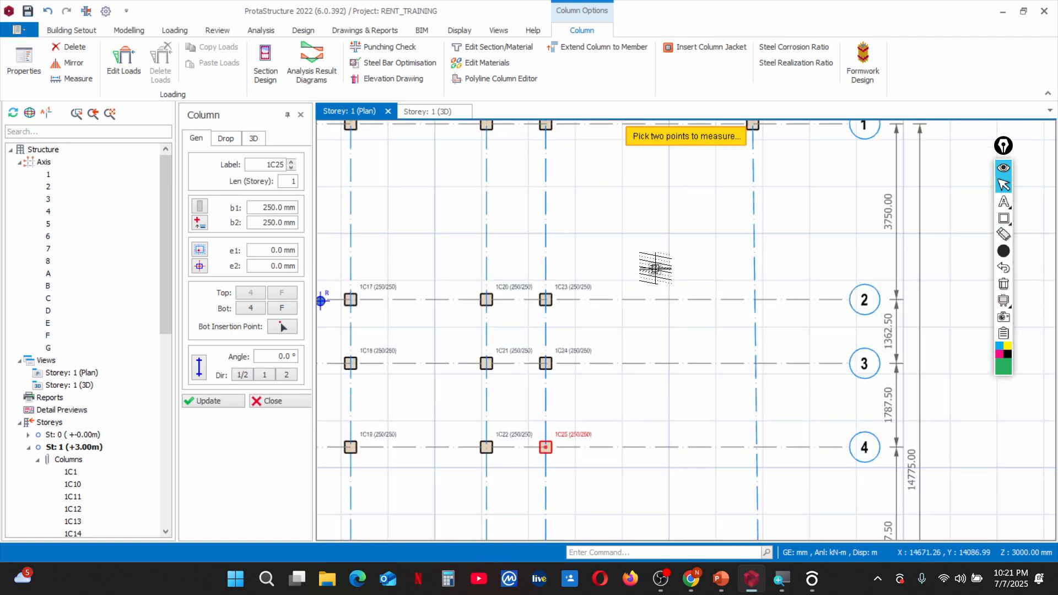
pyautogui.scroll(-3, 653, 256)
pyautogui.moveTo(655, 251); pyautogui.dragTo(715, 510)
pyautogui.scroll(-3, 669, 338)
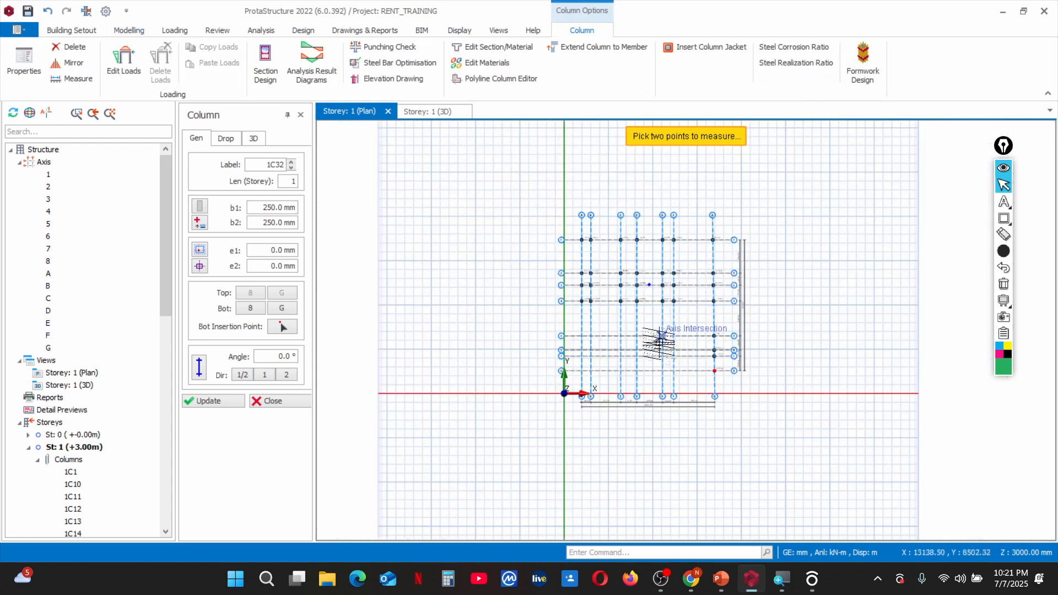
# Insert 250 × 250 mm columns with one window over the intersections of axes A to E with axes 5 to 8
pyautogui.scroll(5, 638, 371)
pyautogui.moveTo(433, 240); pyautogui.dragTo(713, 397)
pyautogui.scroll(5, 737, 267)
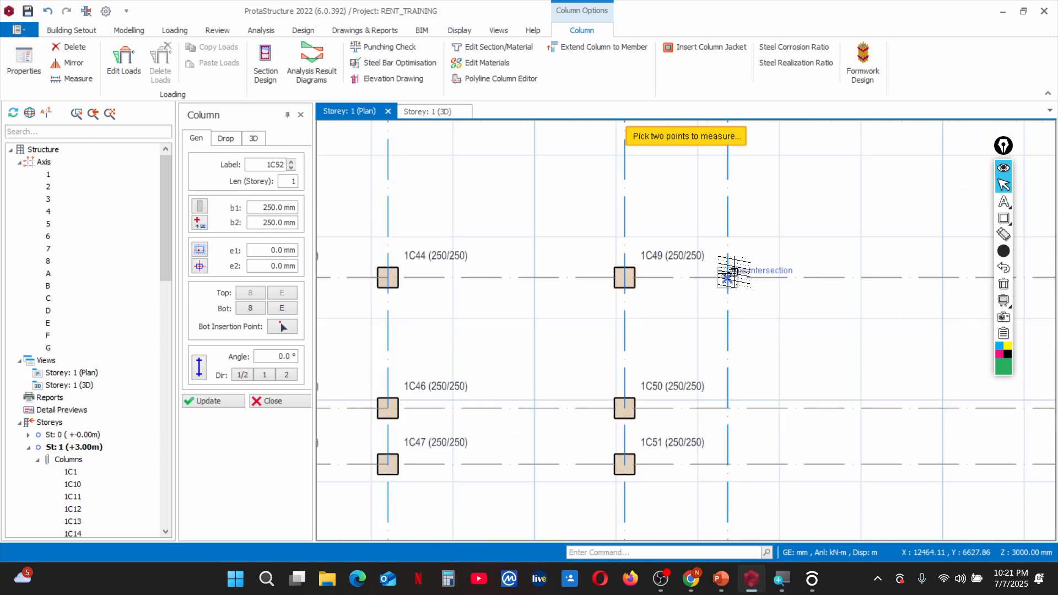
# Insert 250 × 250 mm columns where axis F crosses axes 5, 6, 7 and 8
pyautogui.click(730, 273)
pyautogui.scroll(-5, 721, 254)
pyautogui.click(722, 320)
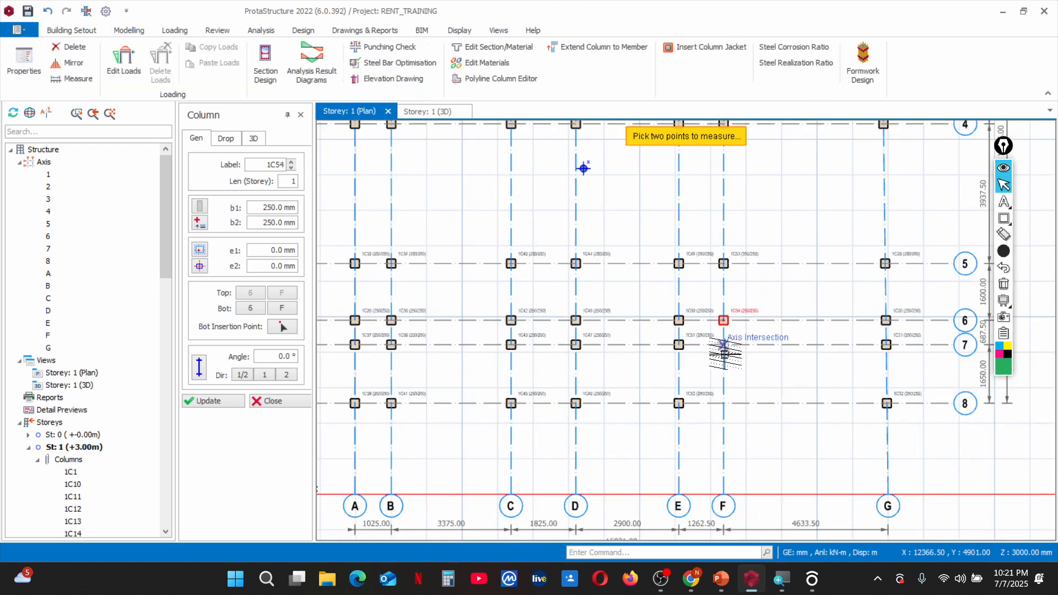
pyautogui.click(723, 345)
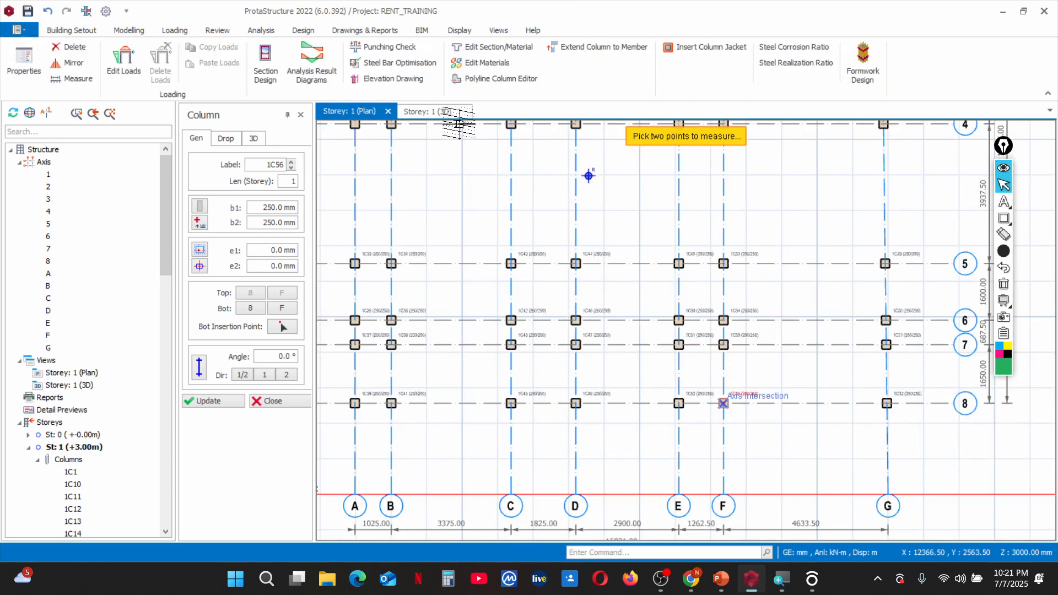
# Examine the Storey 1 columns in the 3D view from several sides and close the empty properties pane
pyautogui.click(431, 112)
pyautogui.scroll(-3, 477, 318)
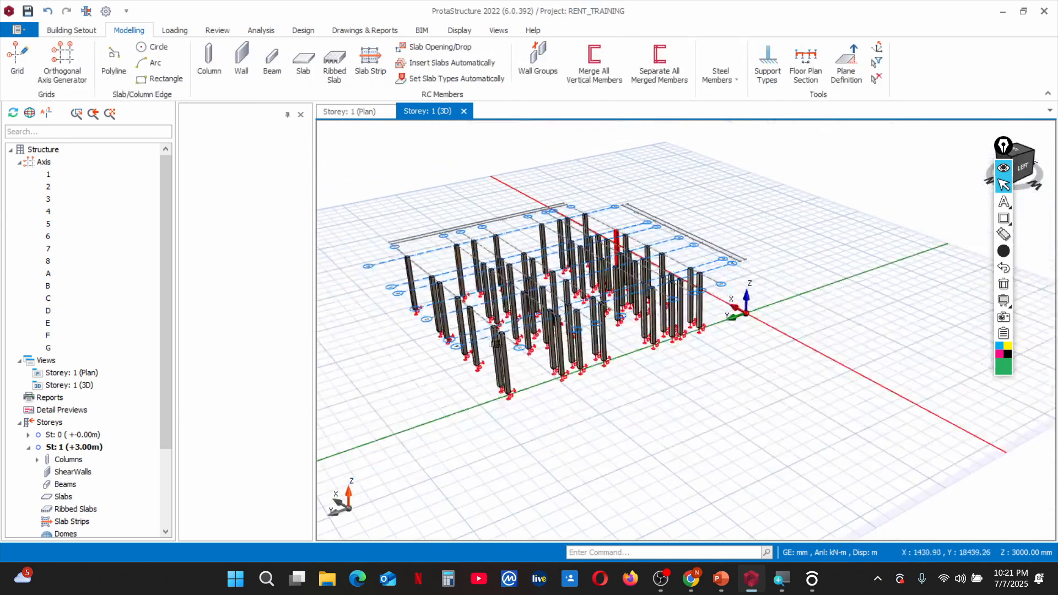
pyautogui.moveTo(712, 334); pyautogui.dragTo(516, 333, button='middle')
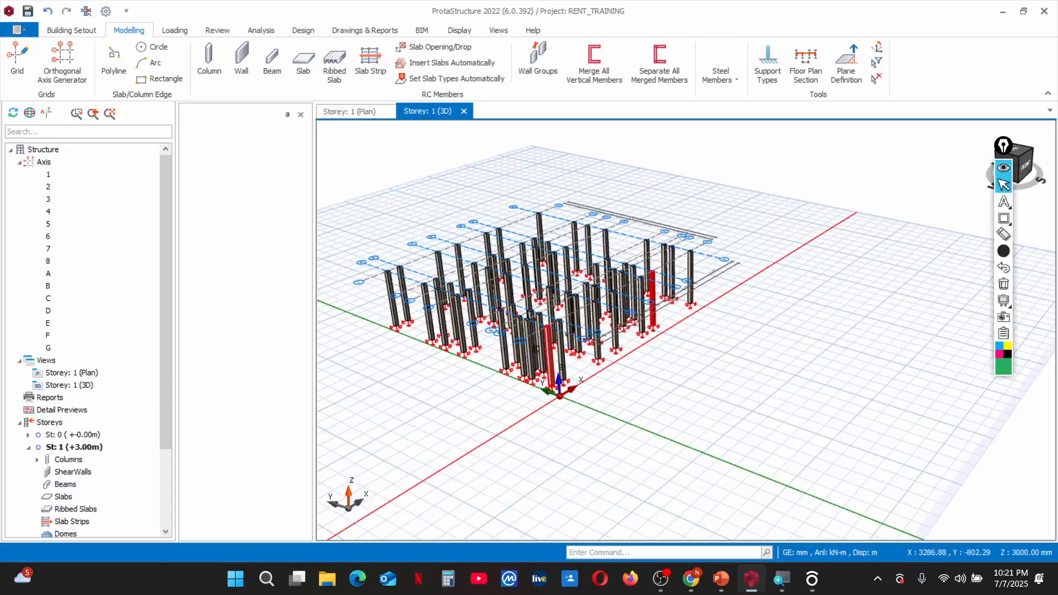
pyautogui.scroll(4, 517, 368)
pyautogui.scroll(-5, 516, 368)
pyautogui.moveTo(515, 397); pyautogui.dragTo(712, 389, button='middle')
pyautogui.scroll(-2, 639, 374)
pyautogui.scroll(3, 551, 348)
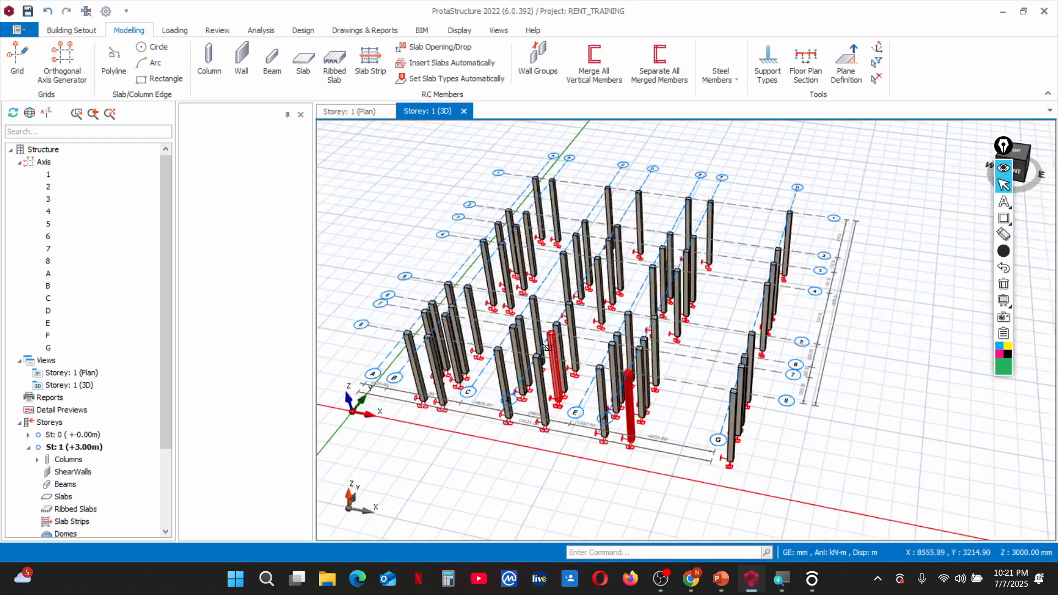
pyautogui.click(300, 114)
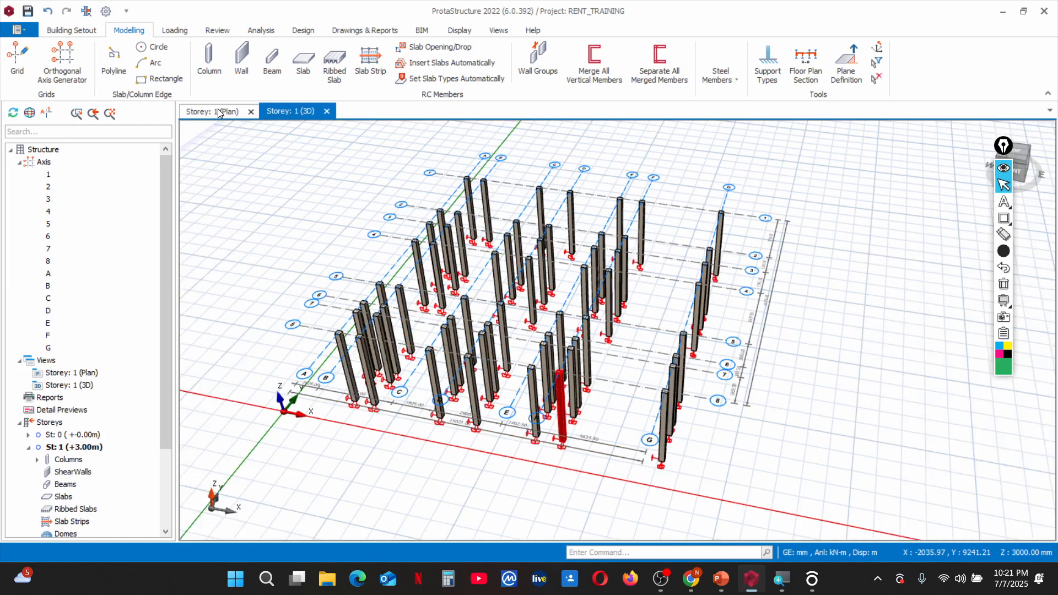
# Return to the Storey 1 plan and delete all columns on axes A to G
pyautogui.click(220, 112)
pyautogui.scroll(-3, 389, 226)
pyautogui.scroll(3, 448, 194)
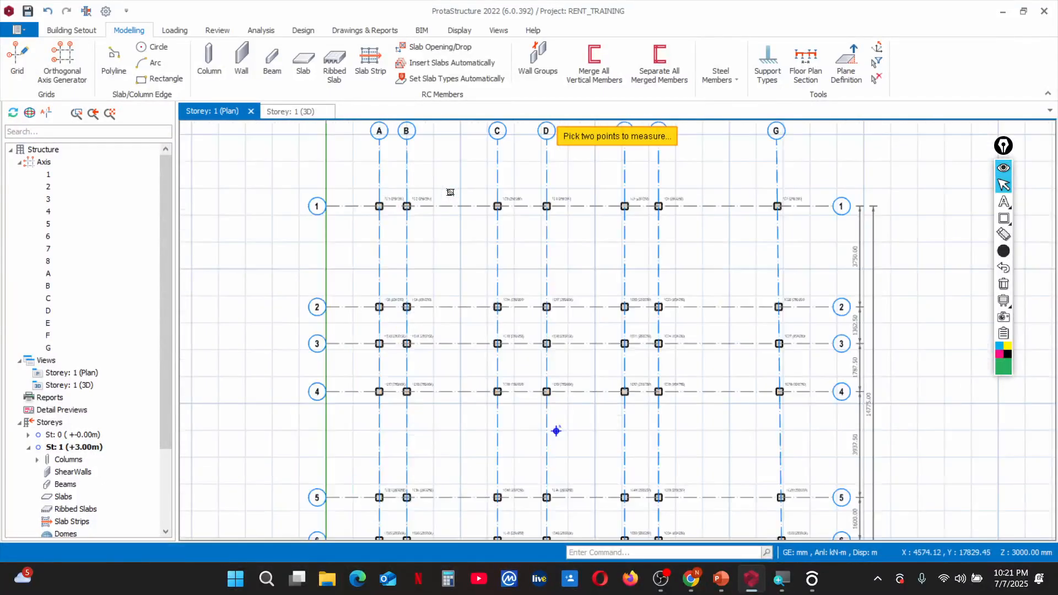
pyautogui.scroll(-3, 381, 208)
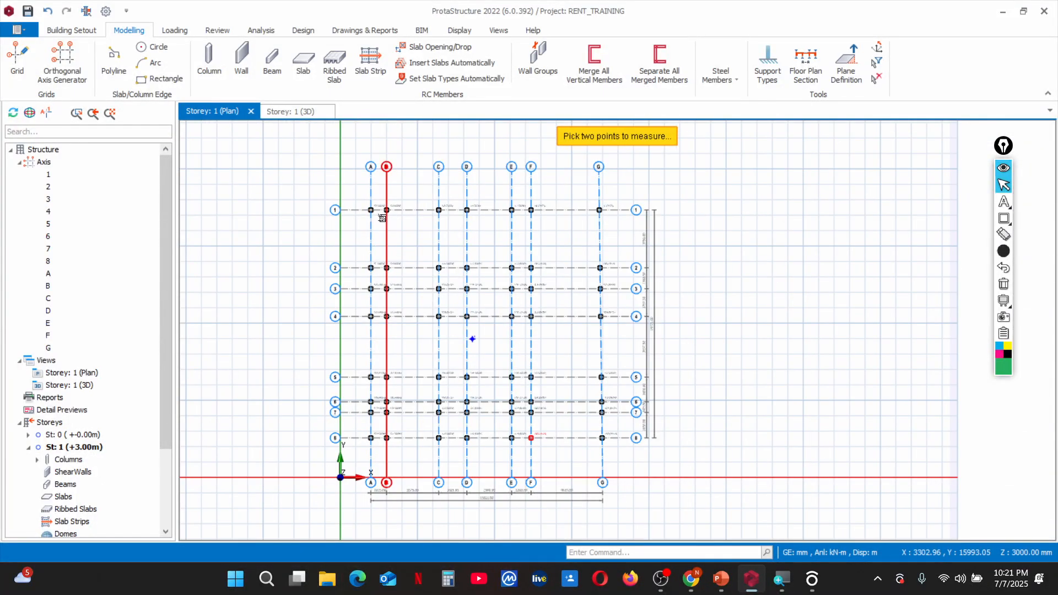
pyautogui.moveTo(353, 195); pyautogui.dragTo(608, 455)
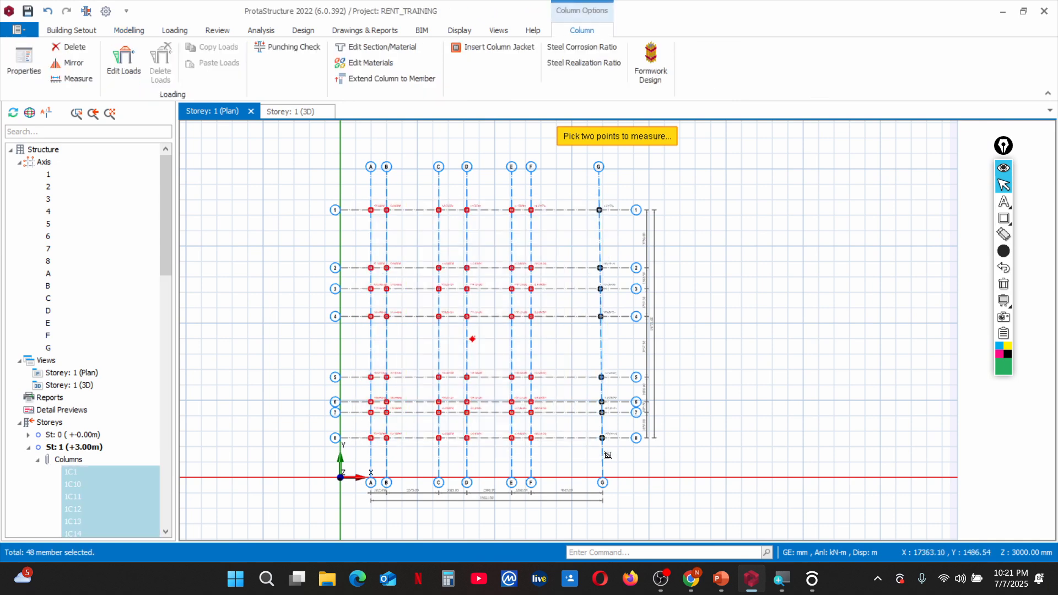
pyautogui.press('Delete')
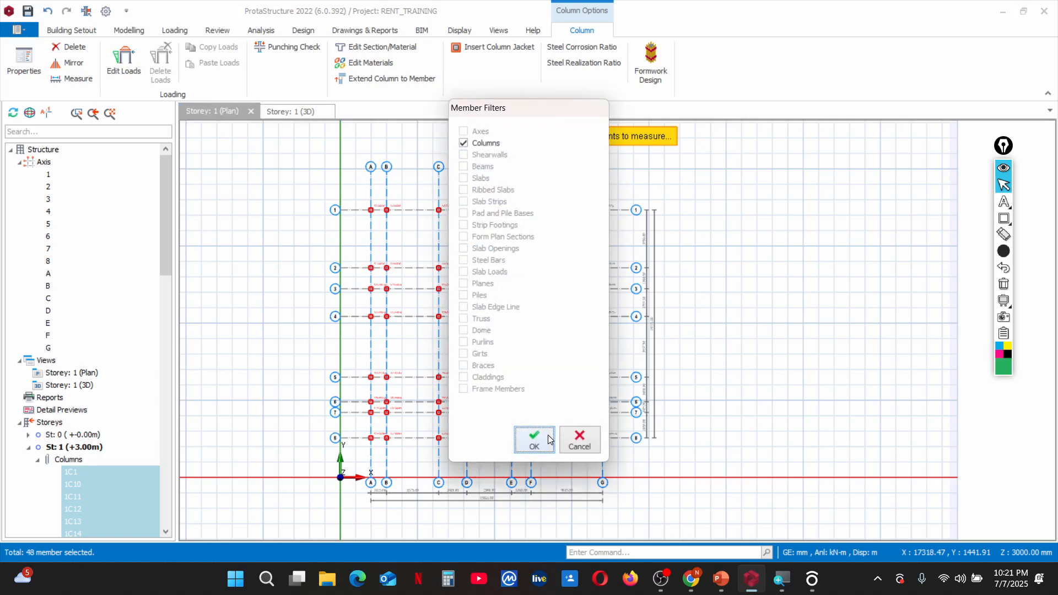
pyautogui.press('Return')
pyautogui.moveTo(555, 192); pyautogui.dragTo(627, 463)
pyautogui.press('Delete')
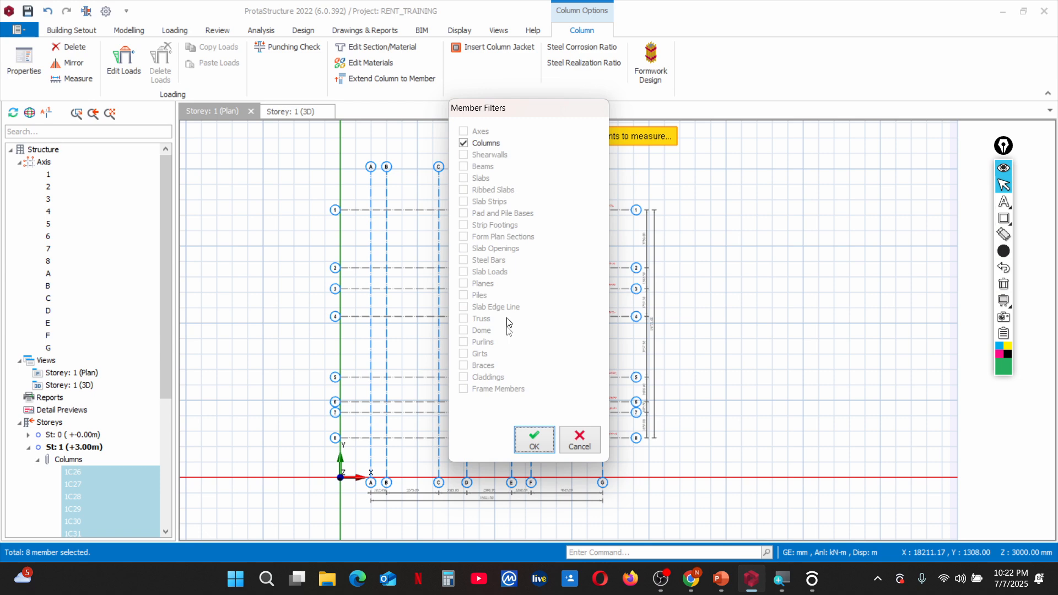
pyautogui.click(532, 441)
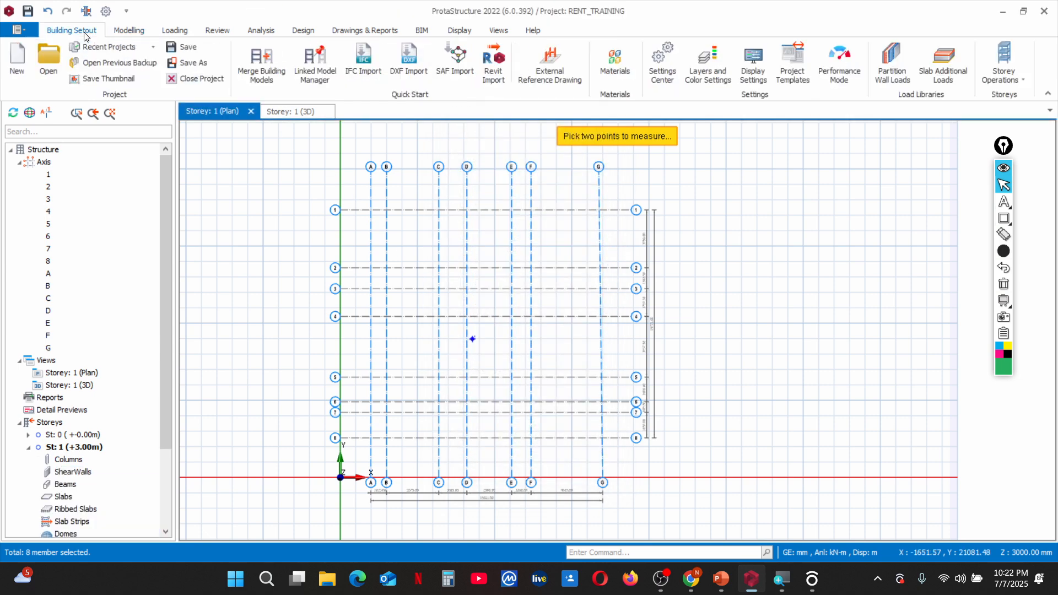
# Activate the Storey 1 external reference drawing so it is displayed beneath the axes
pyautogui.click(554, 73)
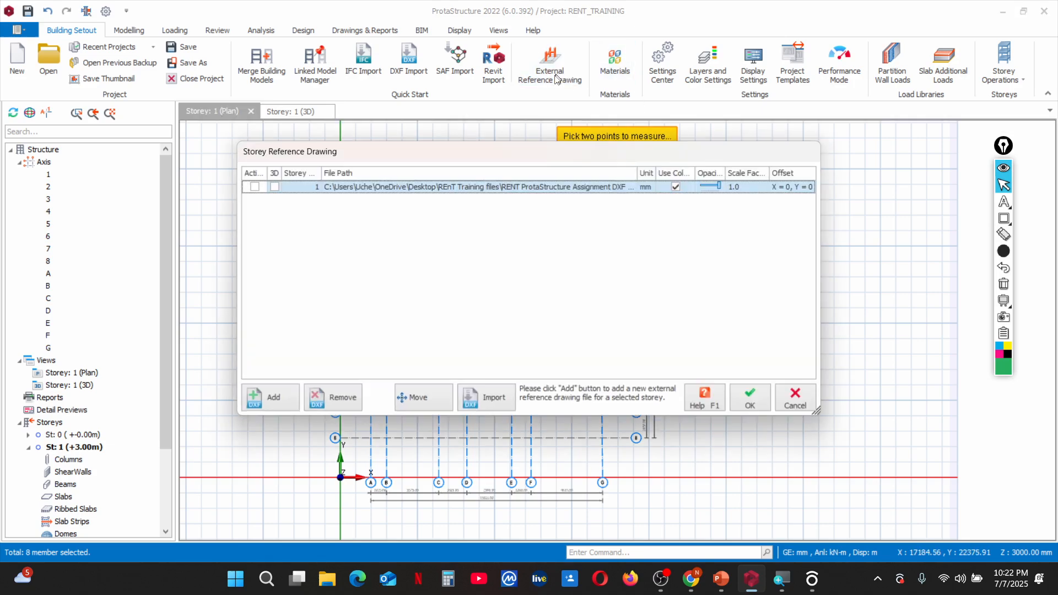
pyautogui.click(254, 186)
pyautogui.click(751, 398)
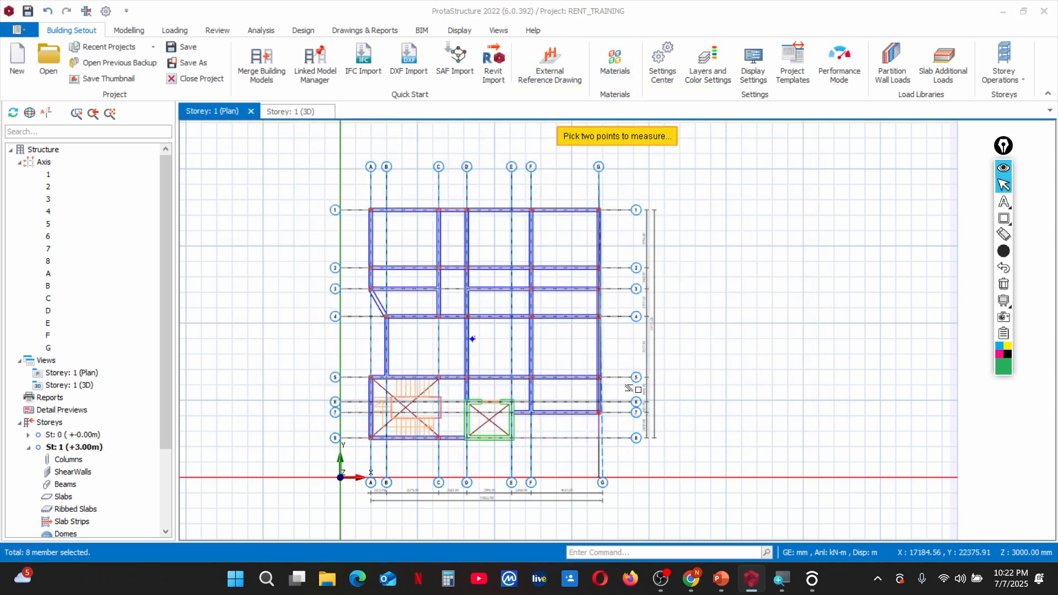
pyautogui.scroll(5, 388, 218)
pyautogui.scroll(4, 377, 246)
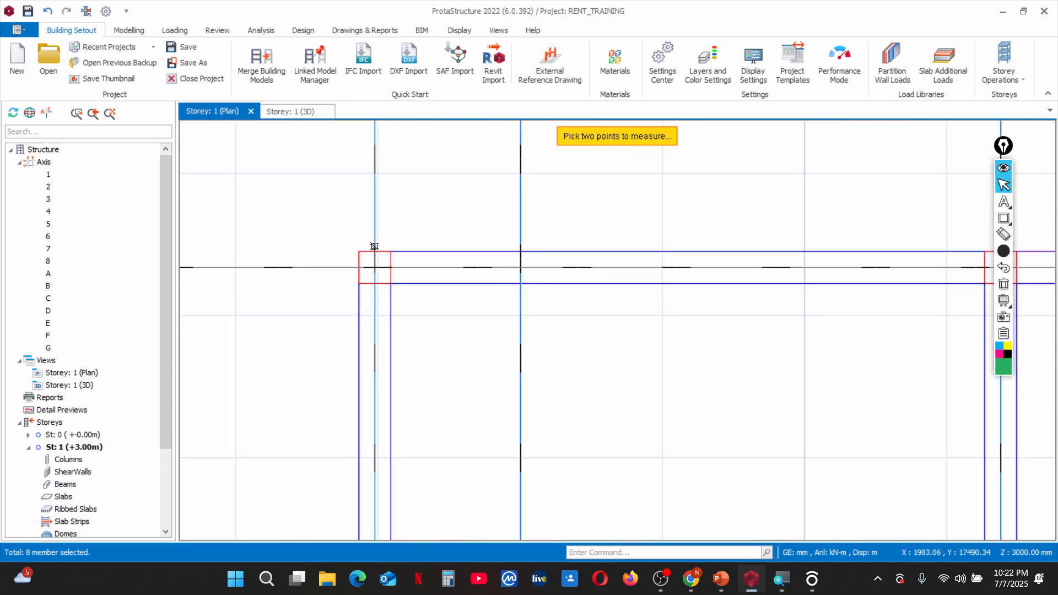
pyautogui.scroll(-5, 373, 246)
# Start a new column and set its section to b1 225 mm by b2 225 mm
pyautogui.click(130, 32)
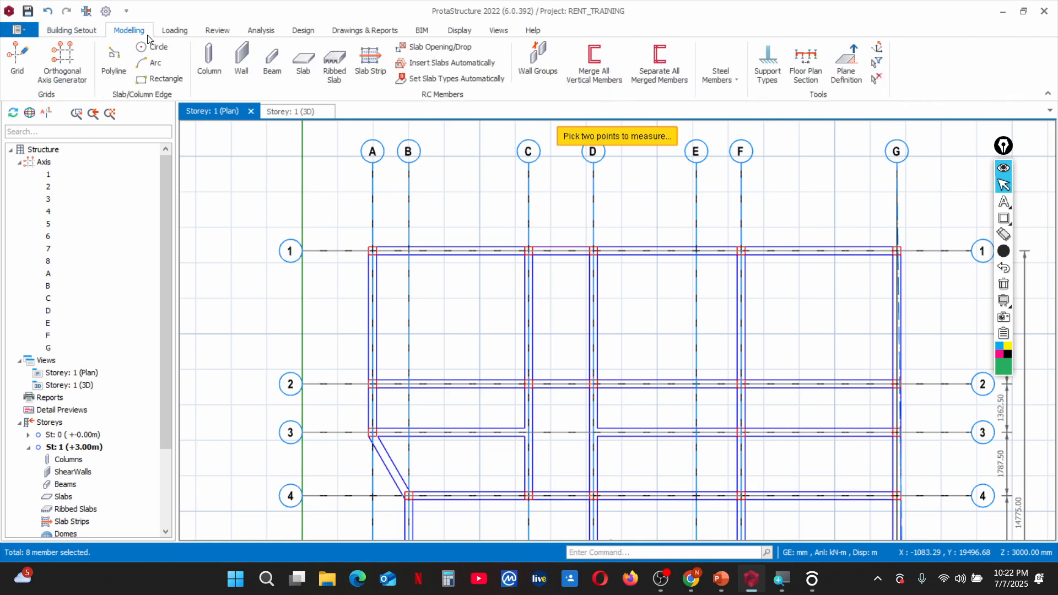
pyautogui.click(214, 58)
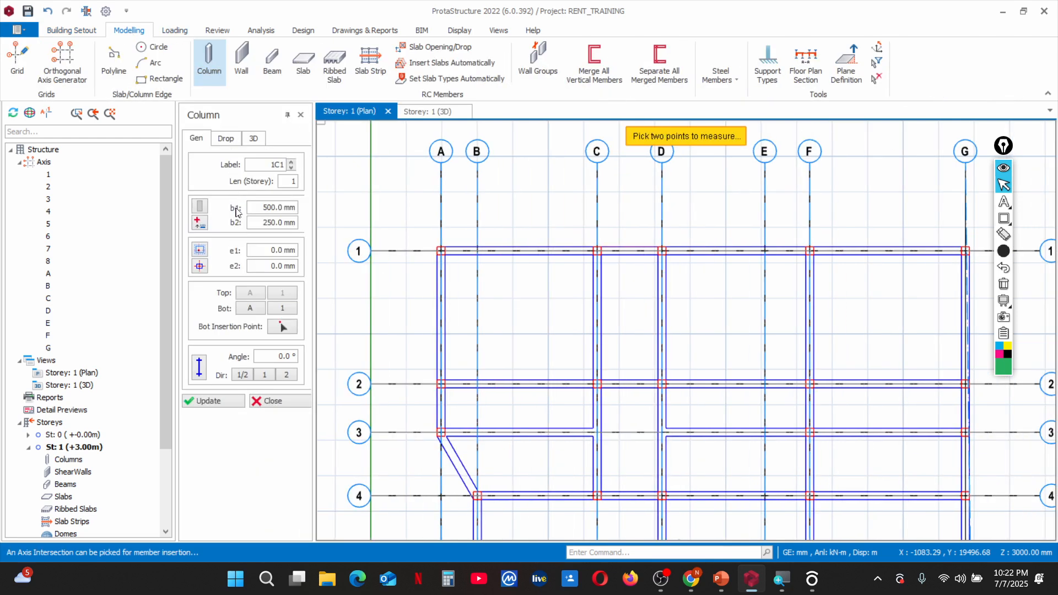
pyautogui.click(270, 209)
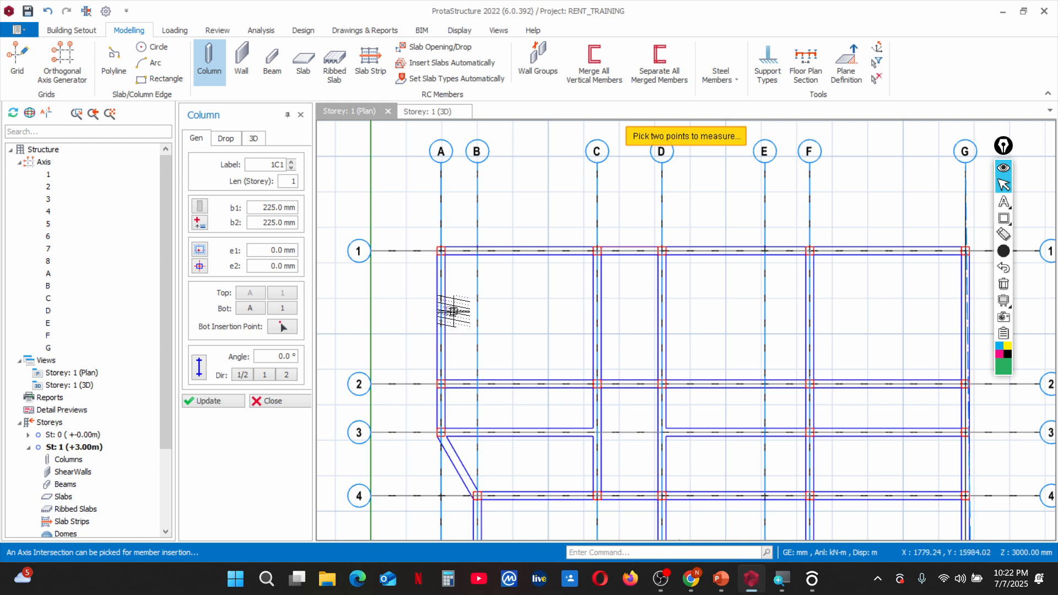
# Insert 225 × 225 mm columns where axis 1 crosses axes A and C, following the reference drawing
pyautogui.scroll(5, 438, 243)
pyautogui.scroll(-6, 438, 256)
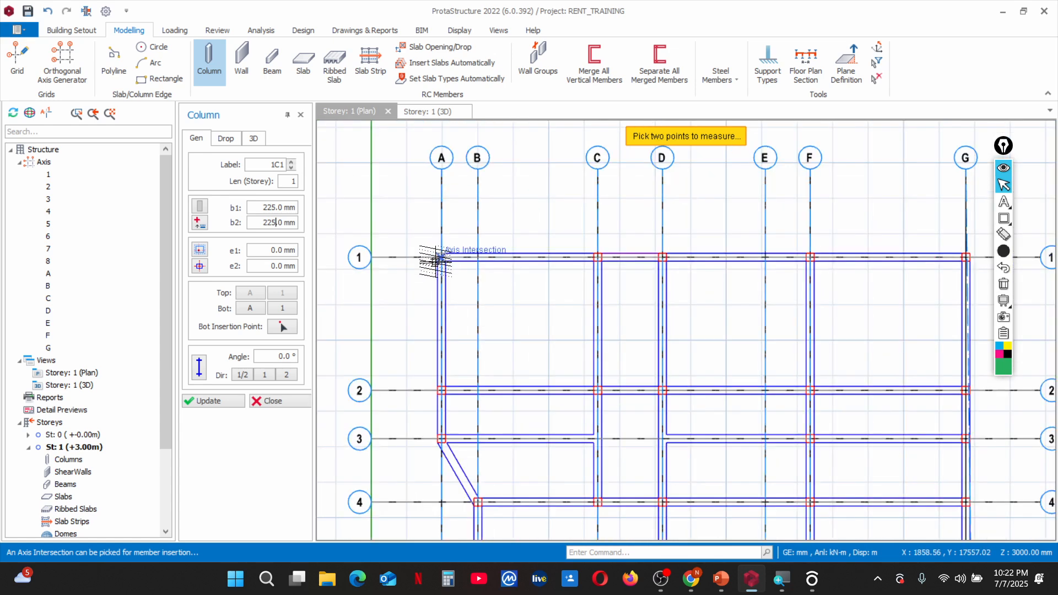
pyautogui.scroll(5, 499, 263)
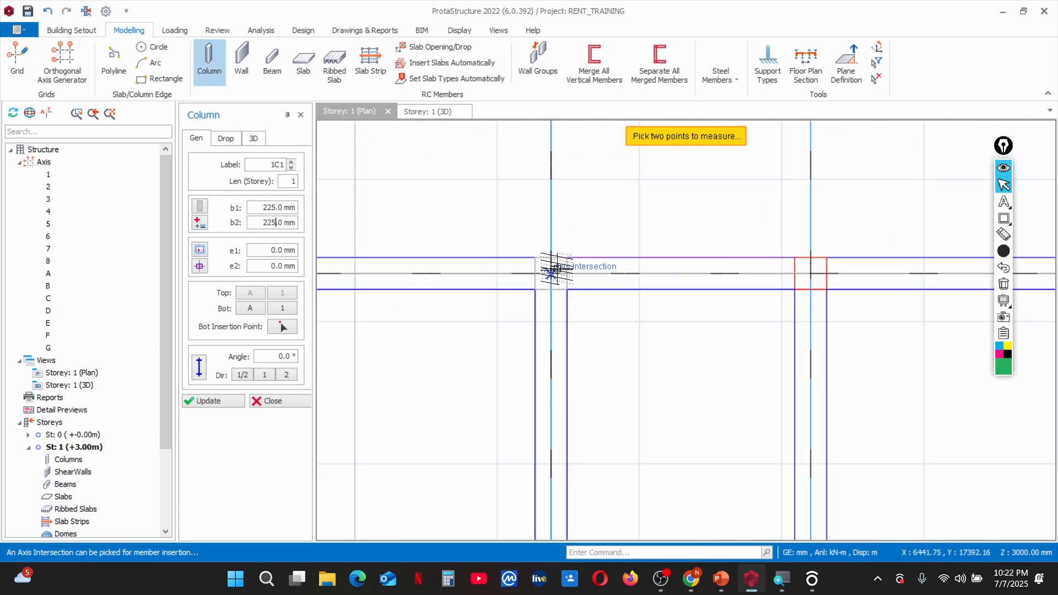
pyautogui.scroll(-5, 540, 263)
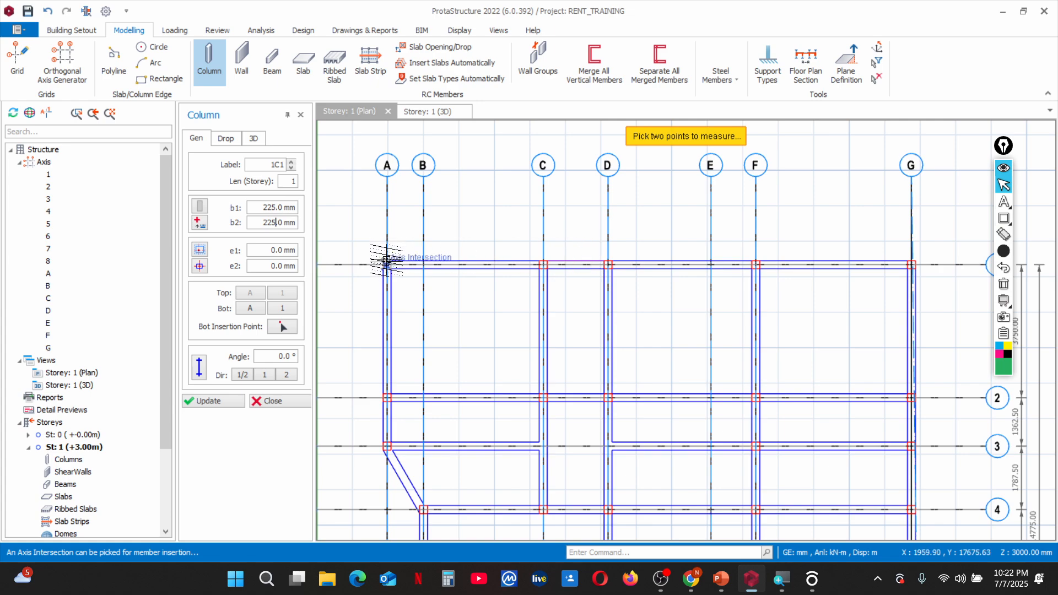
pyautogui.scroll(5, 385, 264)
pyautogui.click(389, 270)
pyautogui.scroll(-5, 380, 237)
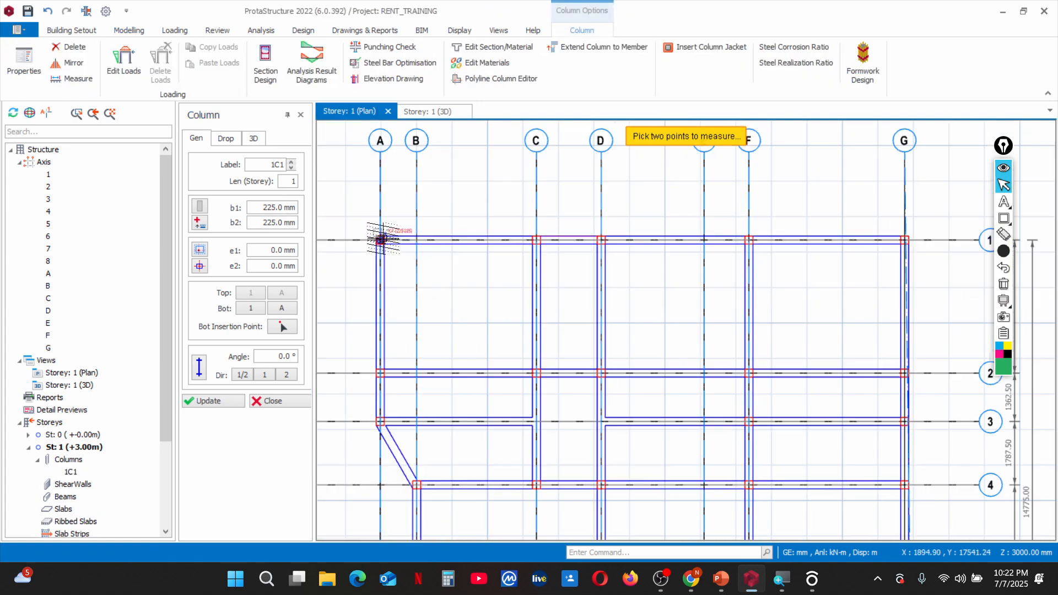
pyautogui.scroll(5, 545, 245)
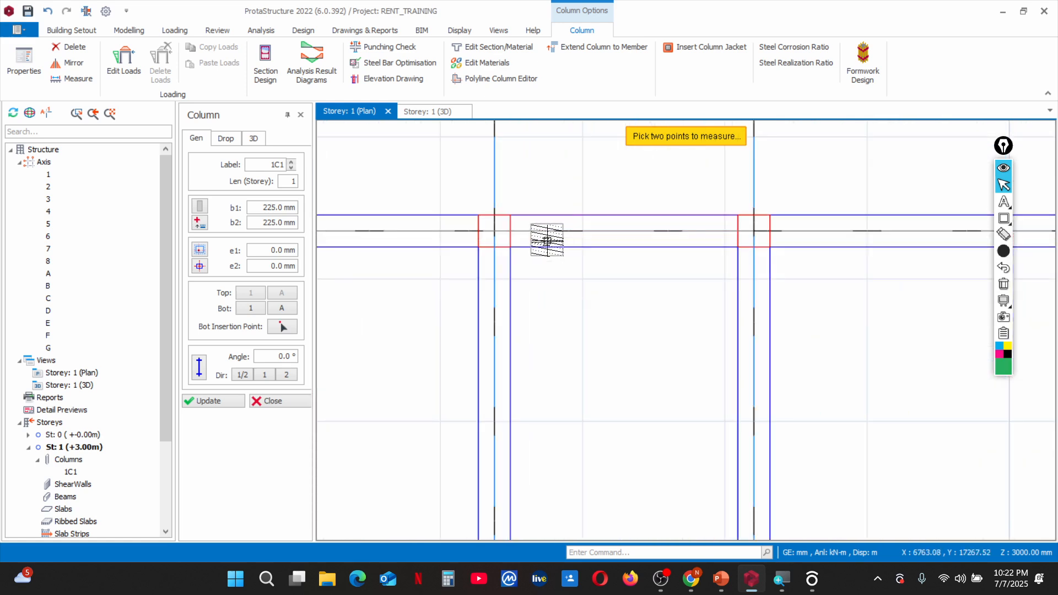
pyautogui.scroll(3, 529, 207)
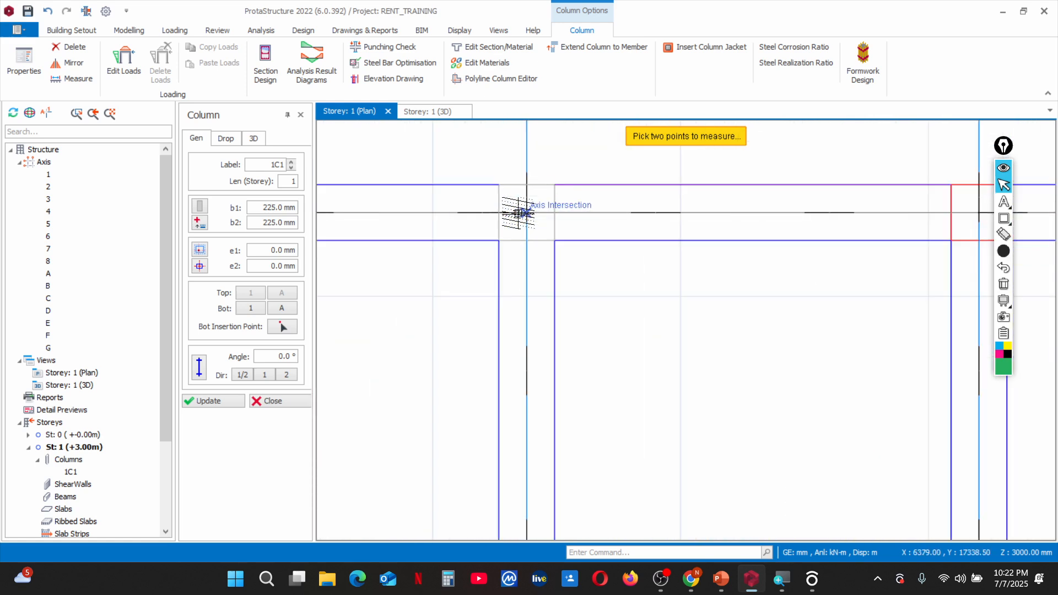
pyautogui.click(518, 212)
# Insert 225 × 225 mm columns where axis 1 crosses axes D, F and G
pyautogui.scroll(-5, 537, 221)
pyautogui.scroll(5, 661, 228)
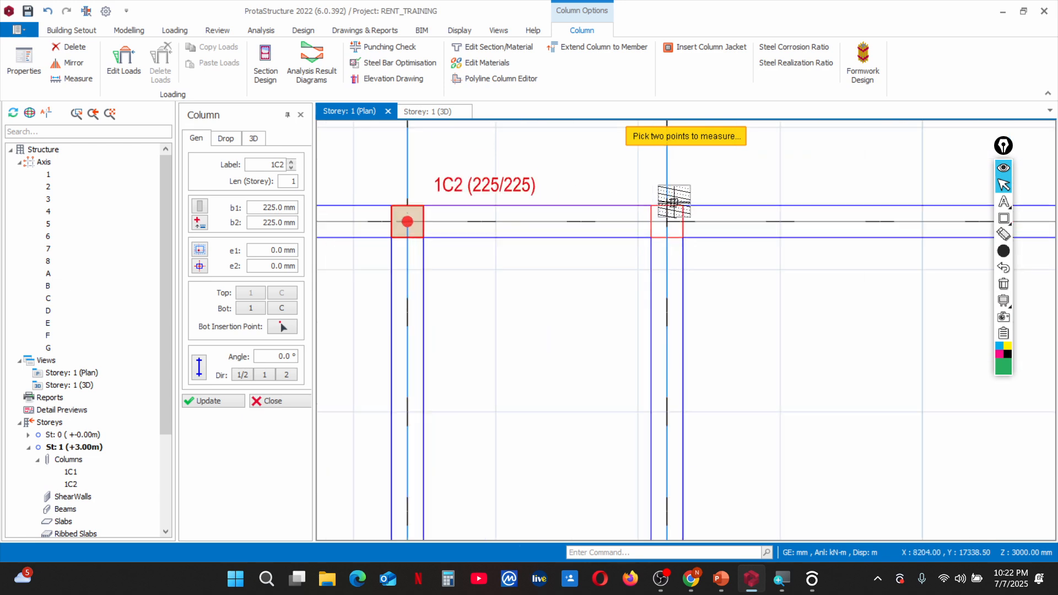
pyautogui.click(661, 235)
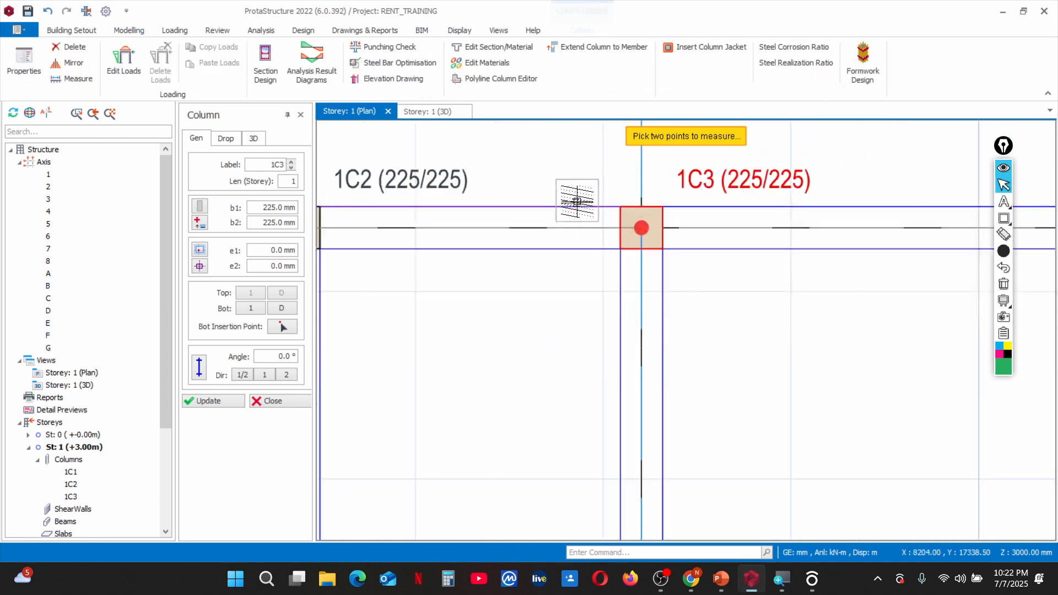
pyautogui.scroll(-5, 599, 230)
pyautogui.scroll(5, 671, 216)
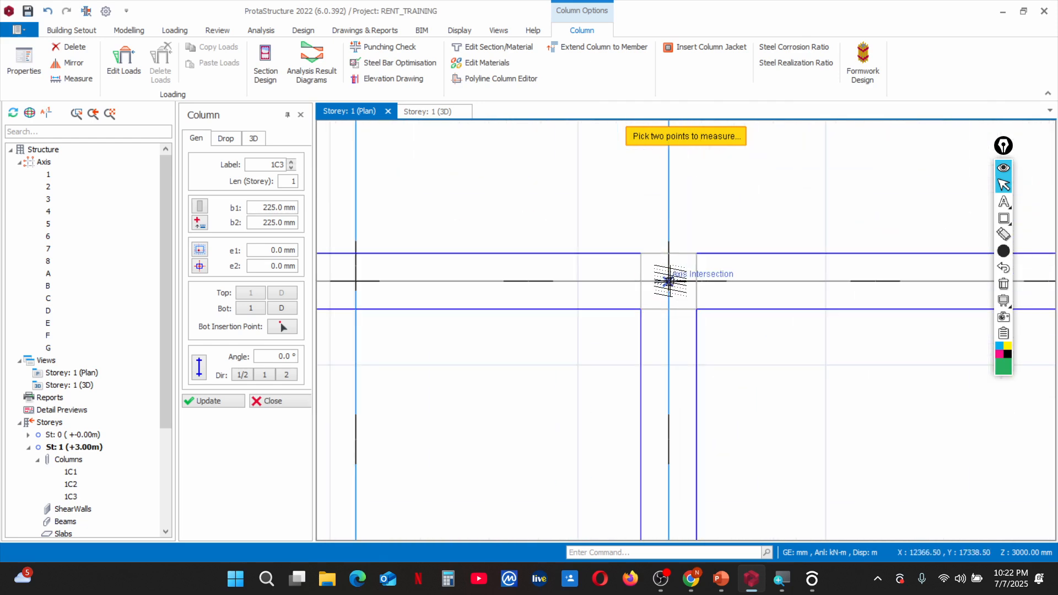
pyautogui.click(669, 281)
pyautogui.scroll(-5, 717, 264)
pyautogui.scroll(5, 915, 227)
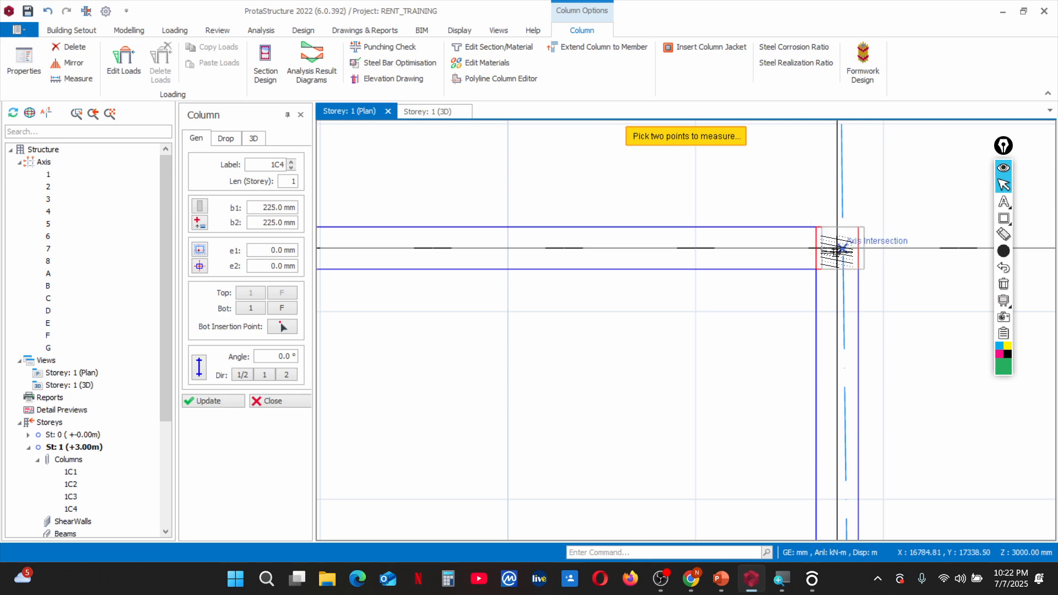
pyautogui.click(849, 215)
pyautogui.scroll(-5, 845, 221)
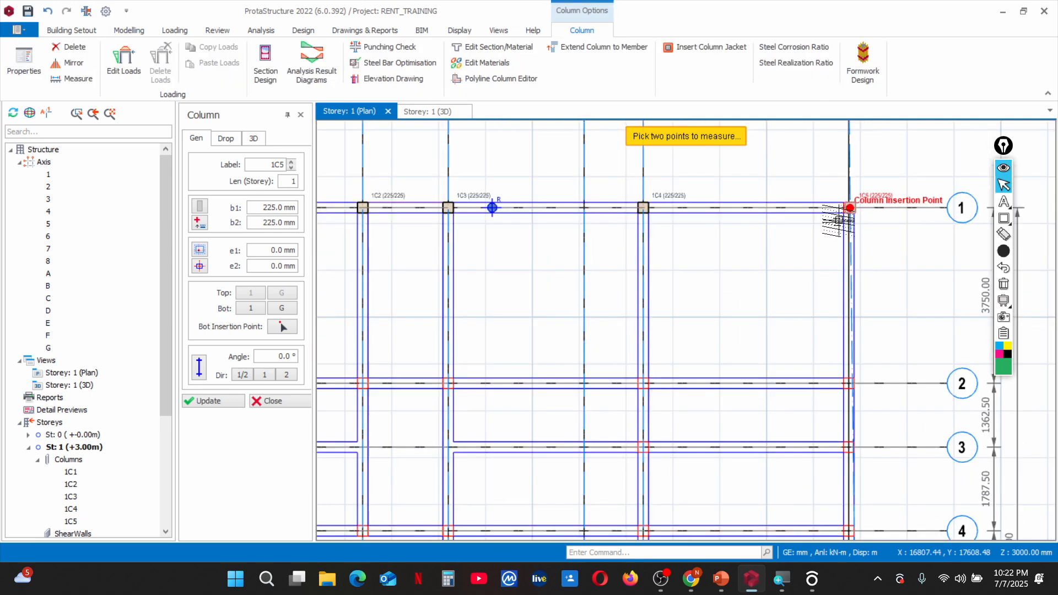
# Insert a 225 × 225 mm column where axis 2 crosses axis G
pyautogui.scroll(6, 837, 298)
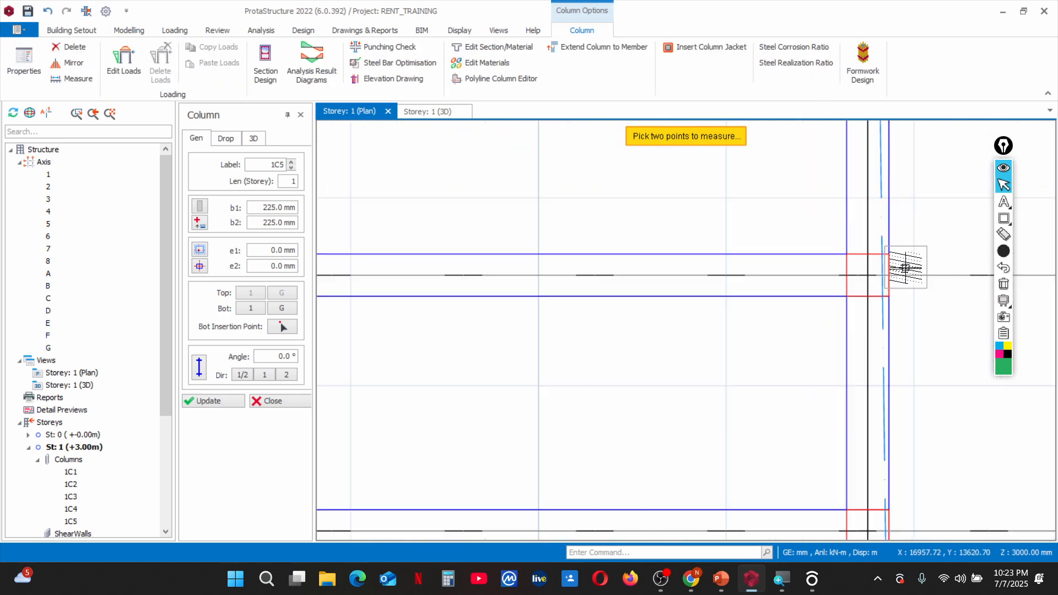
pyautogui.click(839, 281)
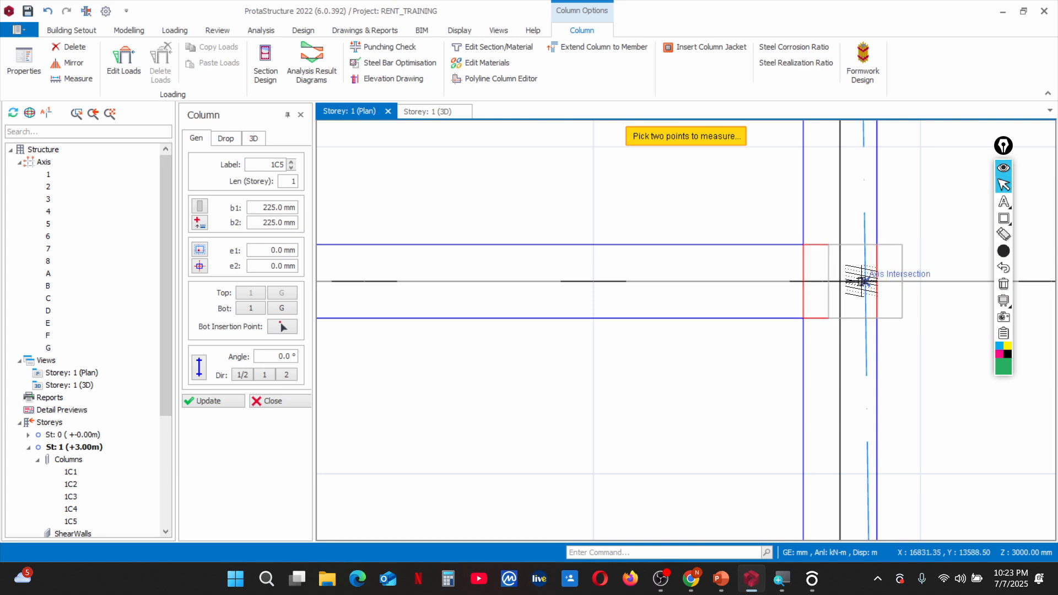
pyautogui.scroll(-5, 819, 226)
pyautogui.scroll(-5, 817, 220)
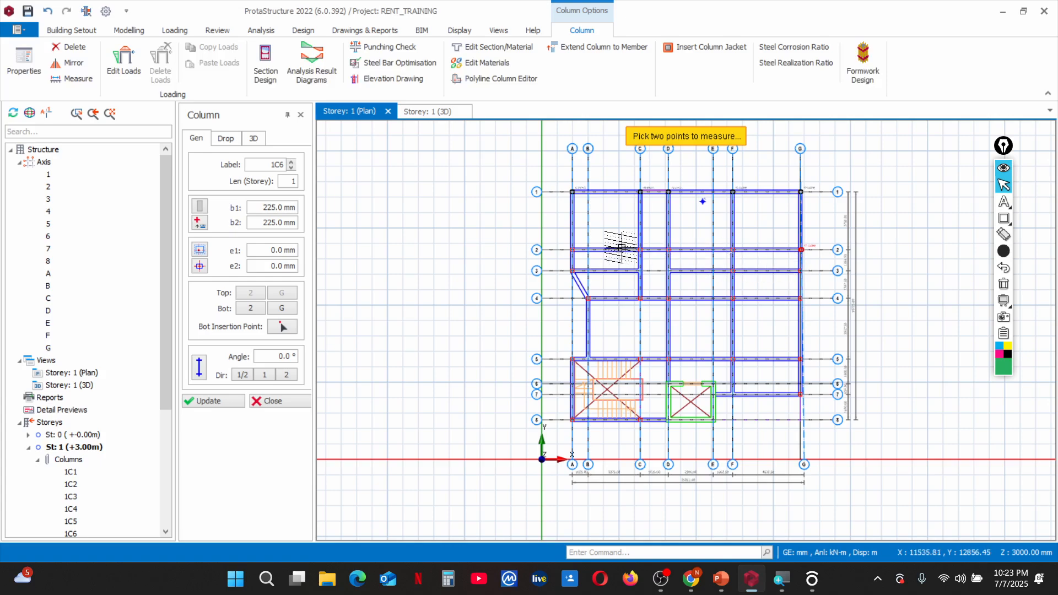
# Insert 225 × 225 mm columns where axis A crosses axes 2 and 3
pyautogui.scroll(5, 621, 248)
pyautogui.click(610, 266)
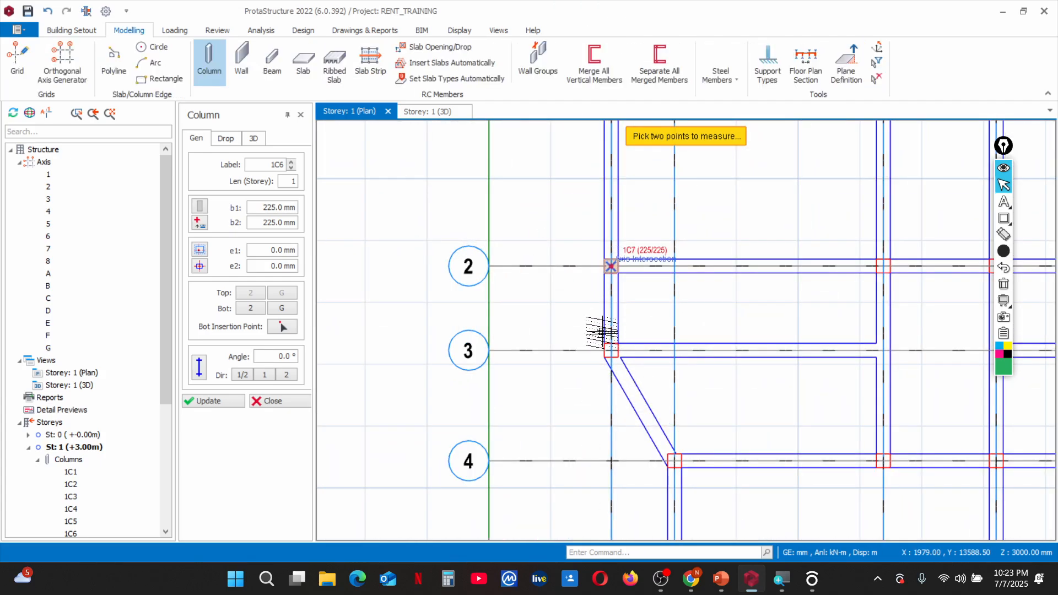
pyautogui.scroll(4, 608, 351)
pyautogui.click(621, 353)
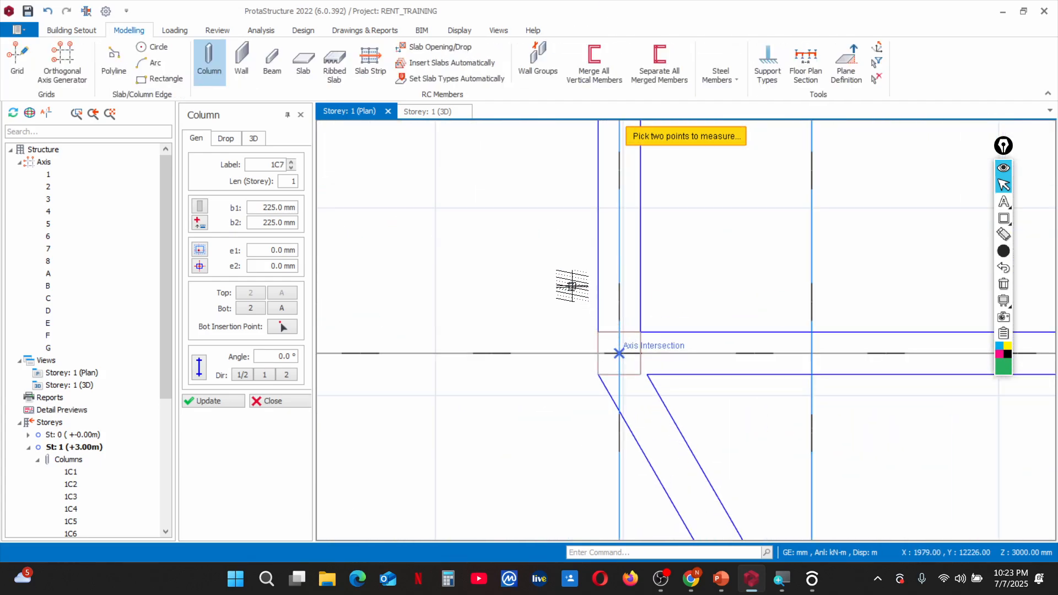
# Insert 225 × 225 mm columns where axis 2 crosses axes C and D
pyautogui.scroll(-3, 612, 331)
pyautogui.scroll(3, 758, 244)
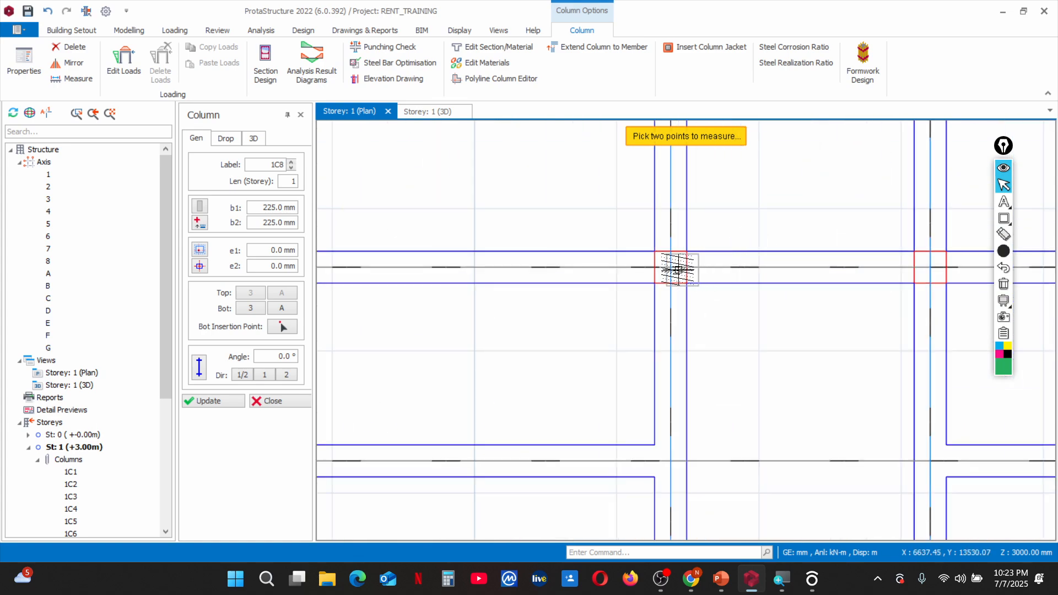
pyautogui.click(670, 267)
pyautogui.scroll(-3, 690, 257)
pyautogui.scroll(3, 689, 257)
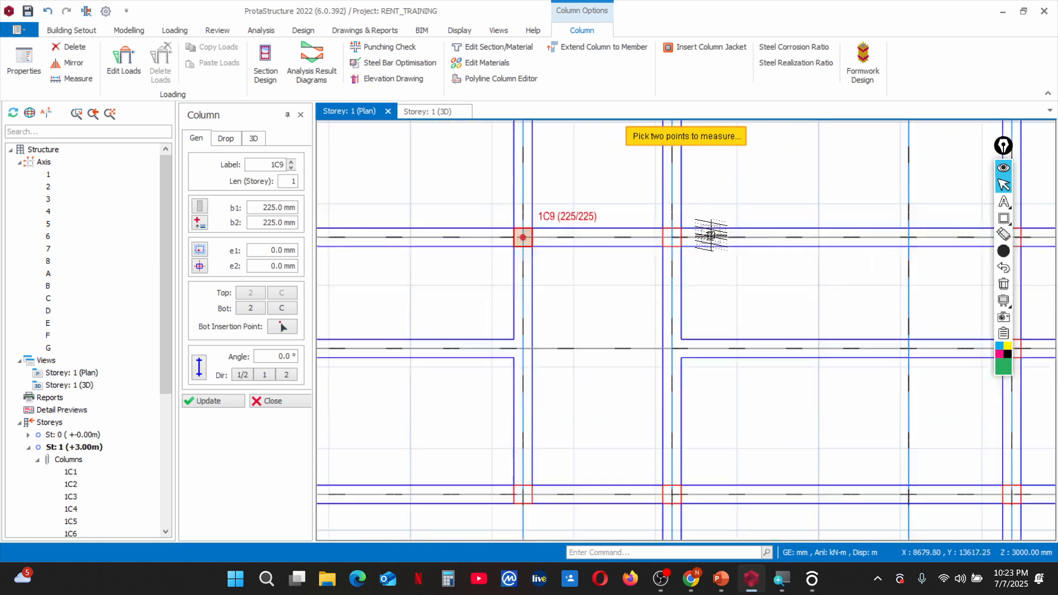
pyautogui.click(661, 238)
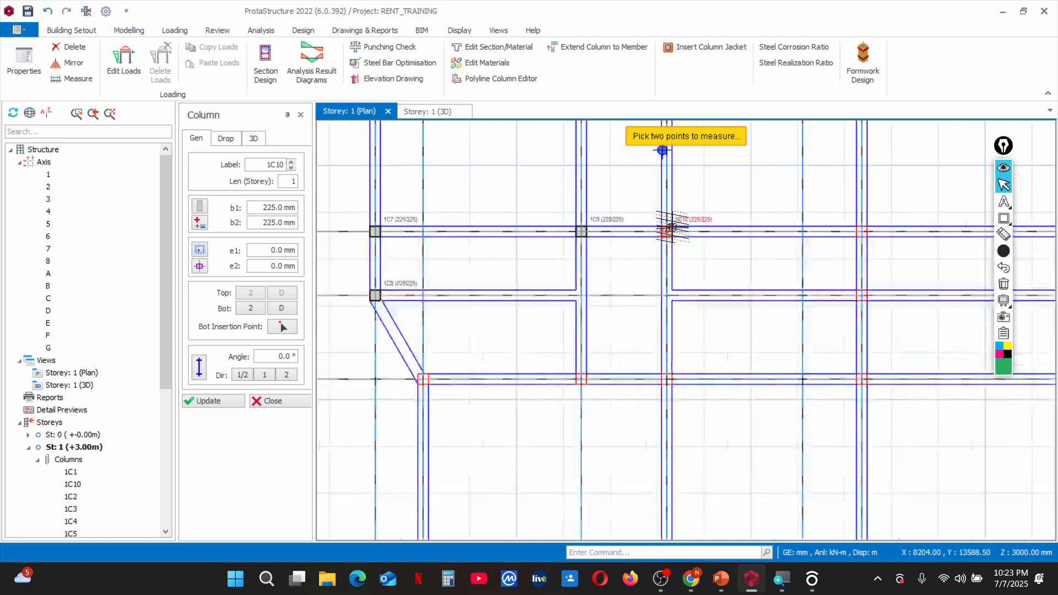
# Insert 225 × 225 mm columns where axis 4 crosses axes C and B
pyautogui.scroll(-3, 637, 283)
pyautogui.scroll(3, 632, 282)
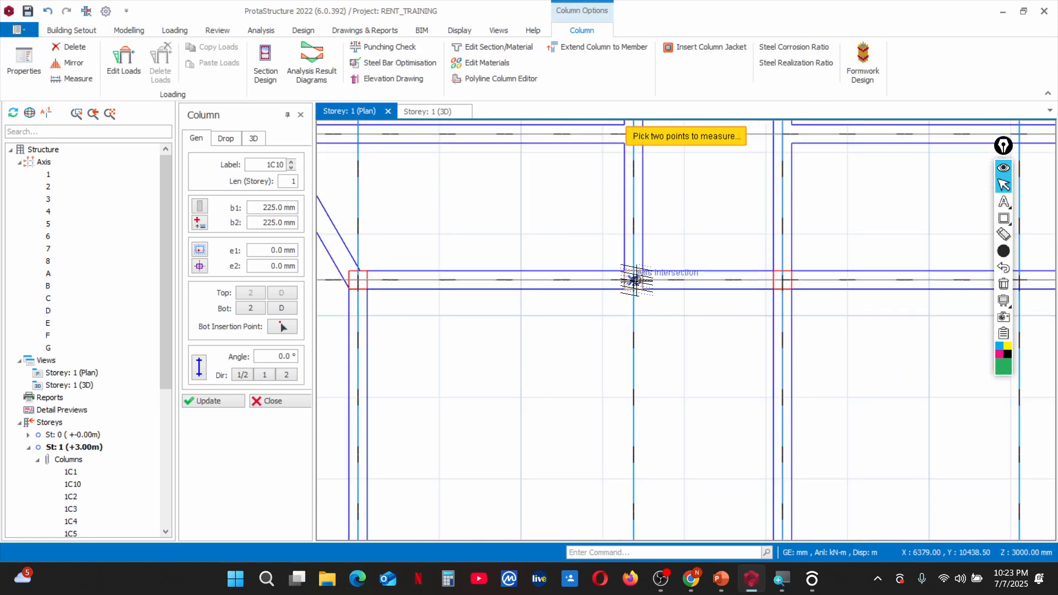
pyautogui.click(635, 280)
pyautogui.scroll(-3, 633, 280)
pyautogui.scroll(3, 508, 285)
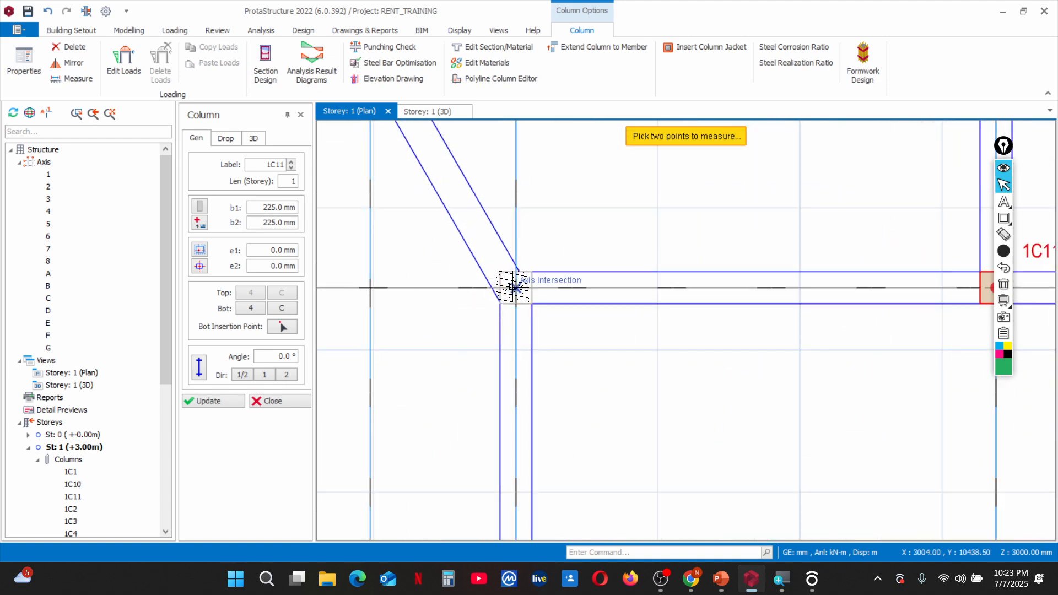
pyautogui.click(514, 287)
# Insert 225 × 225 mm columns where axis F crosses axes 2, 3 and 4
pyautogui.scroll(-3, 514, 287)
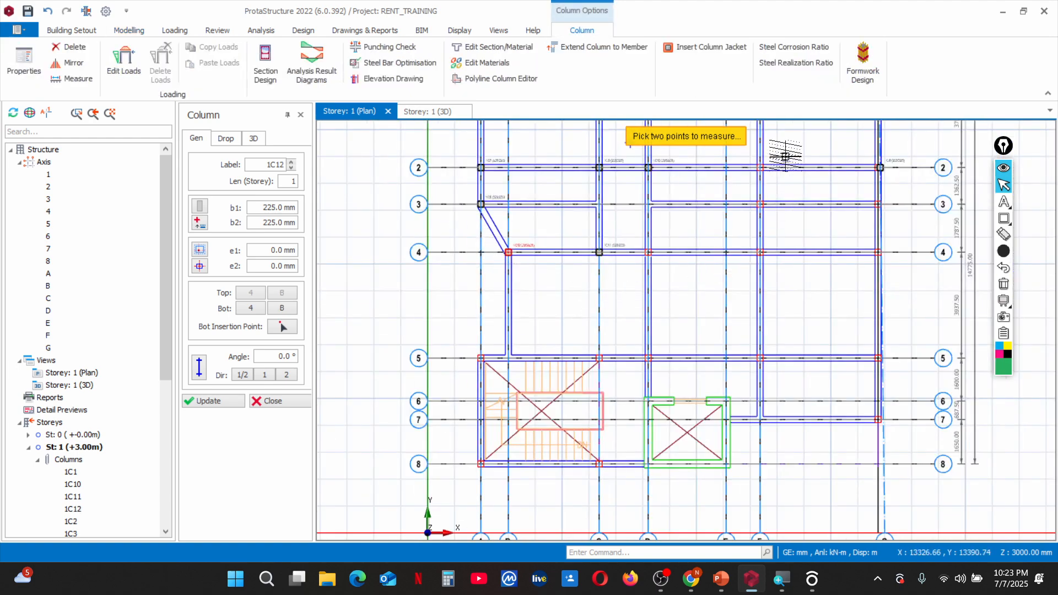
pyautogui.scroll(3, 785, 156)
pyautogui.click(692, 210)
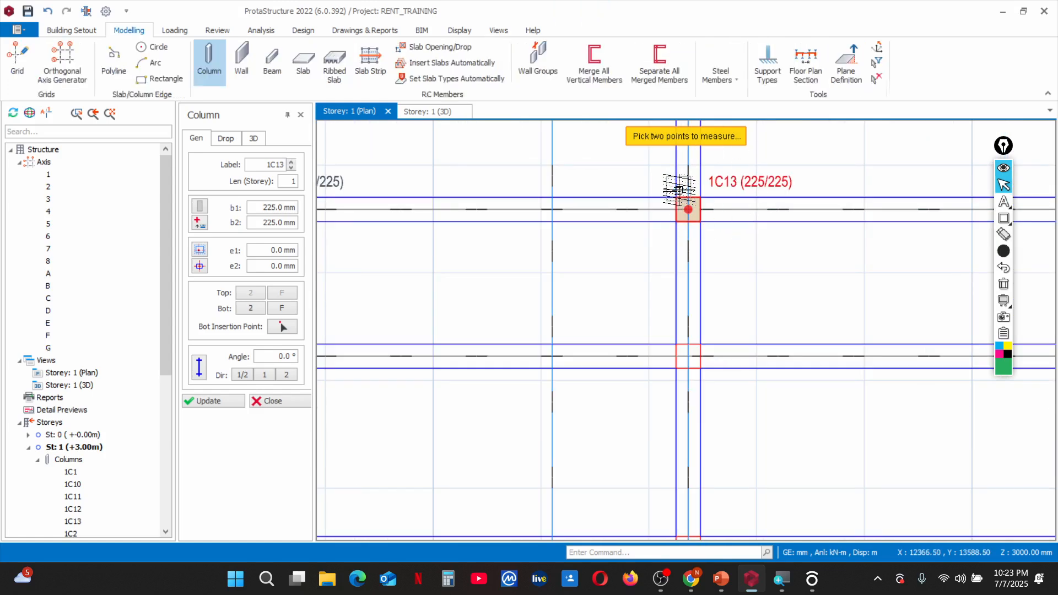
pyautogui.scroll(-3, 686, 242)
pyautogui.scroll(3, 685, 273)
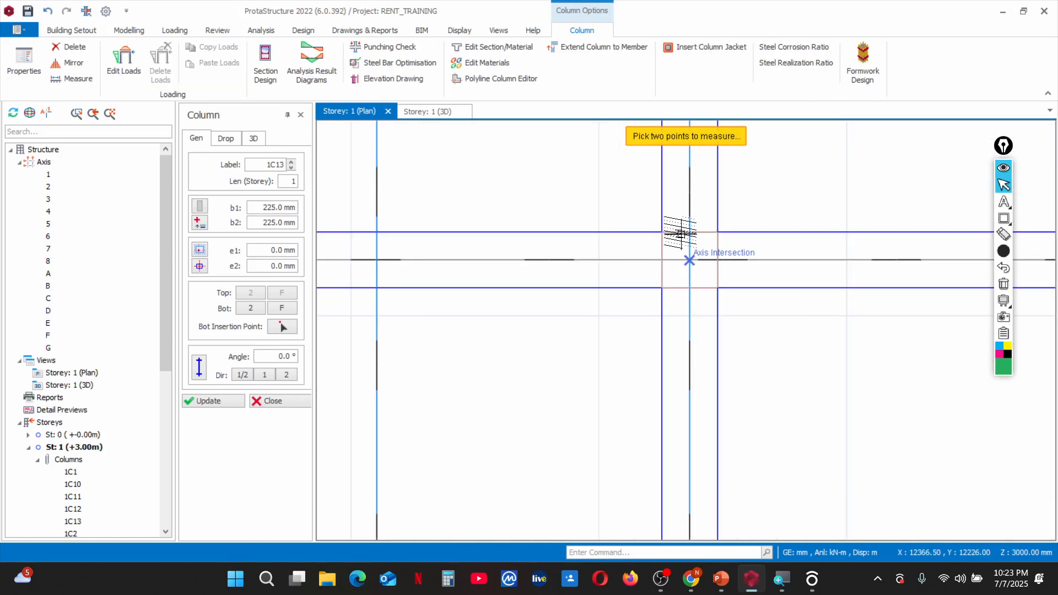
pyautogui.click(681, 233)
pyautogui.scroll(-3, 681, 233)
pyautogui.scroll(3, 674, 330)
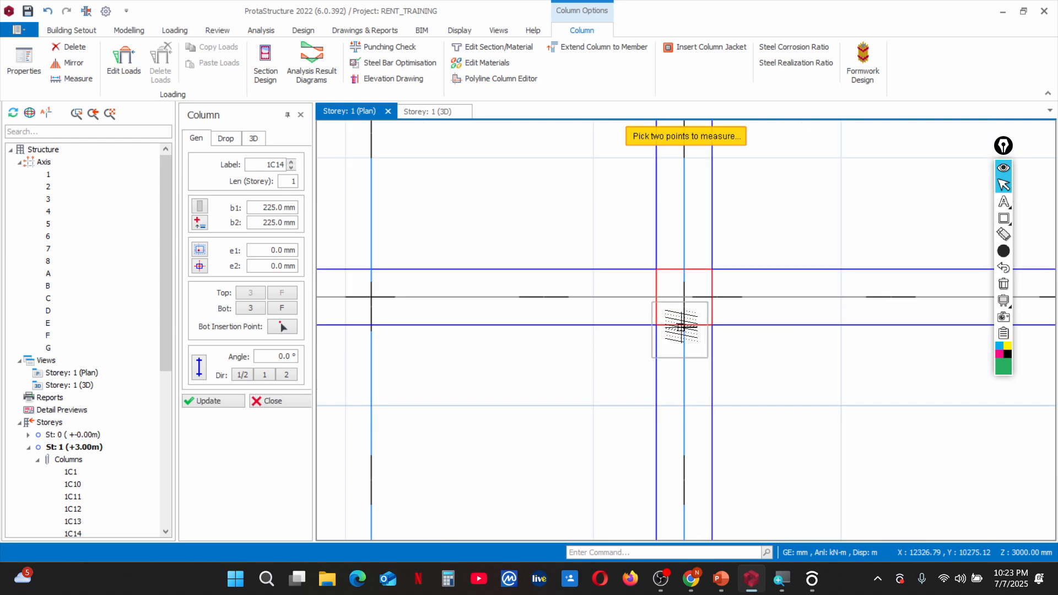
pyautogui.click(686, 297)
# Insert a 225 × 225 mm column where axis 4 crosses axis D
pyautogui.scroll(-3, 689, 297)
pyautogui.scroll(3, 590, 259)
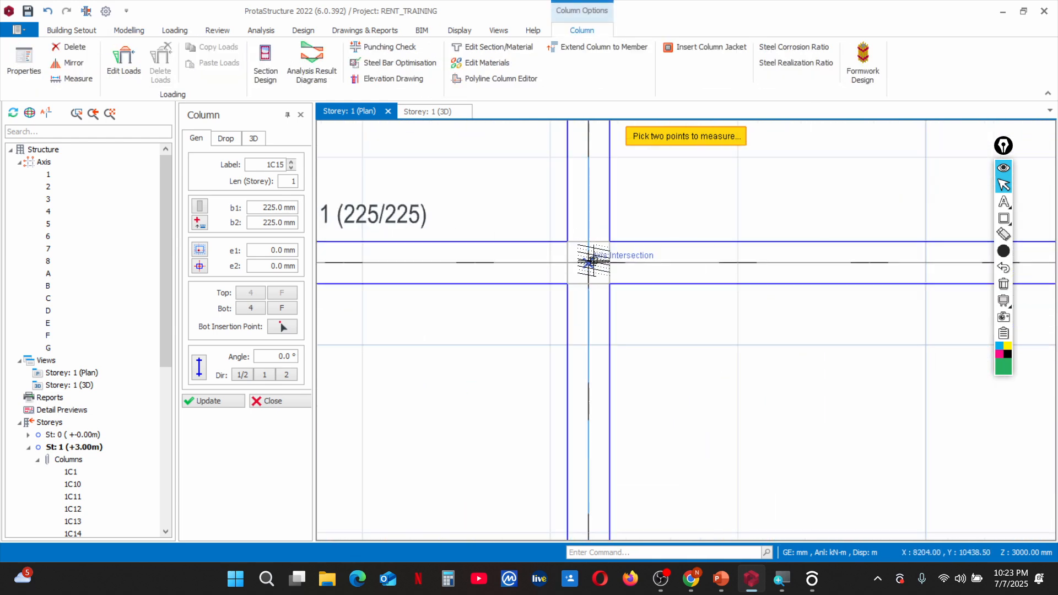
pyautogui.click(589, 259)
# Insert 225 × 225 mm columns where axis 5 crosses axes A, C and D
pyautogui.scroll(-3, 584, 276)
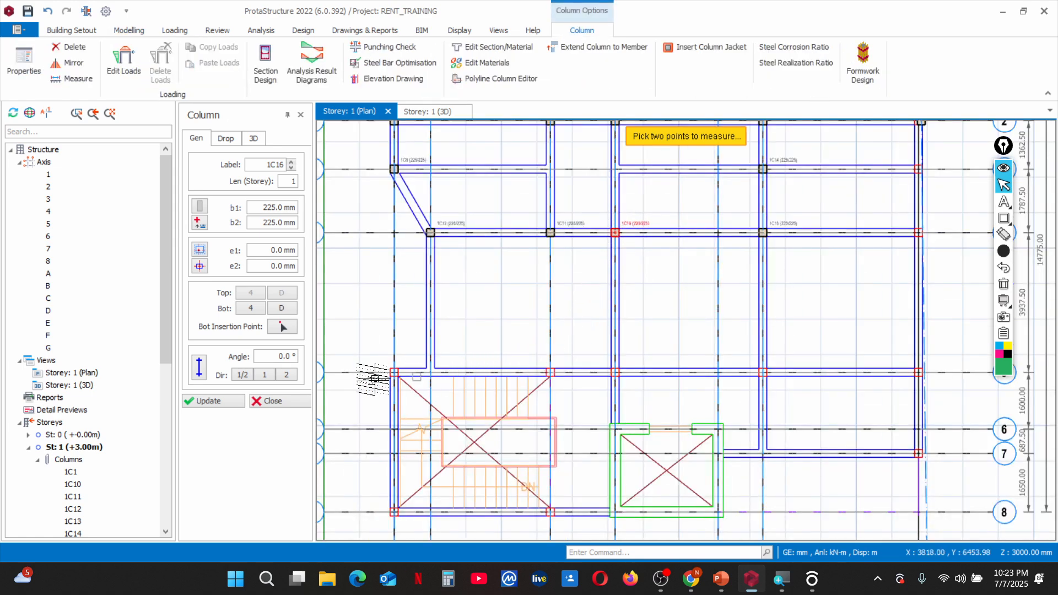
pyautogui.scroll(3, 393, 405)
pyautogui.scroll(1, 393, 405)
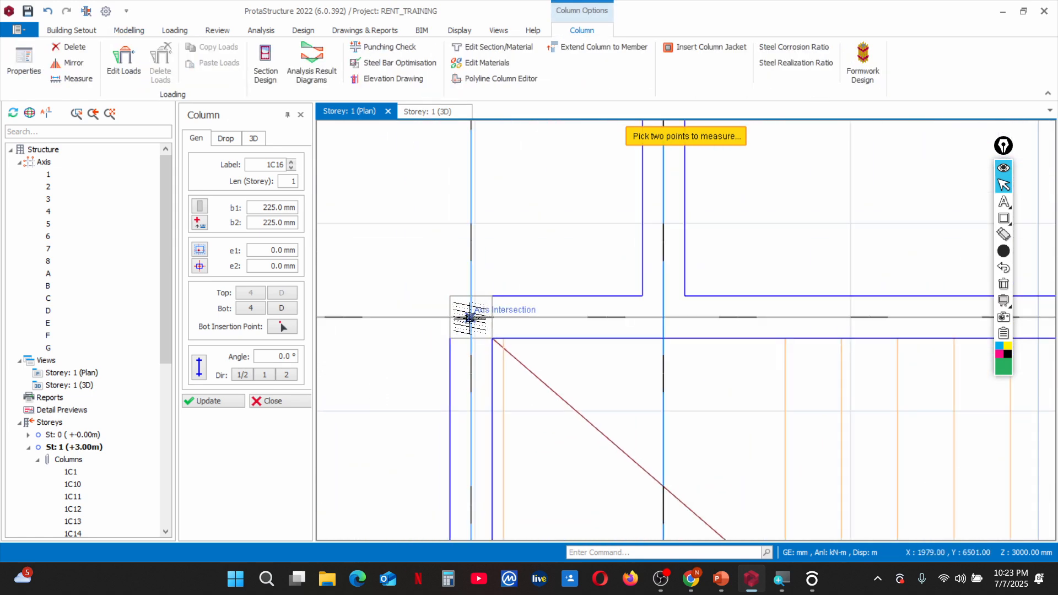
pyautogui.click(469, 318)
pyautogui.scroll(-3, 462, 265)
pyautogui.scroll(3, 634, 281)
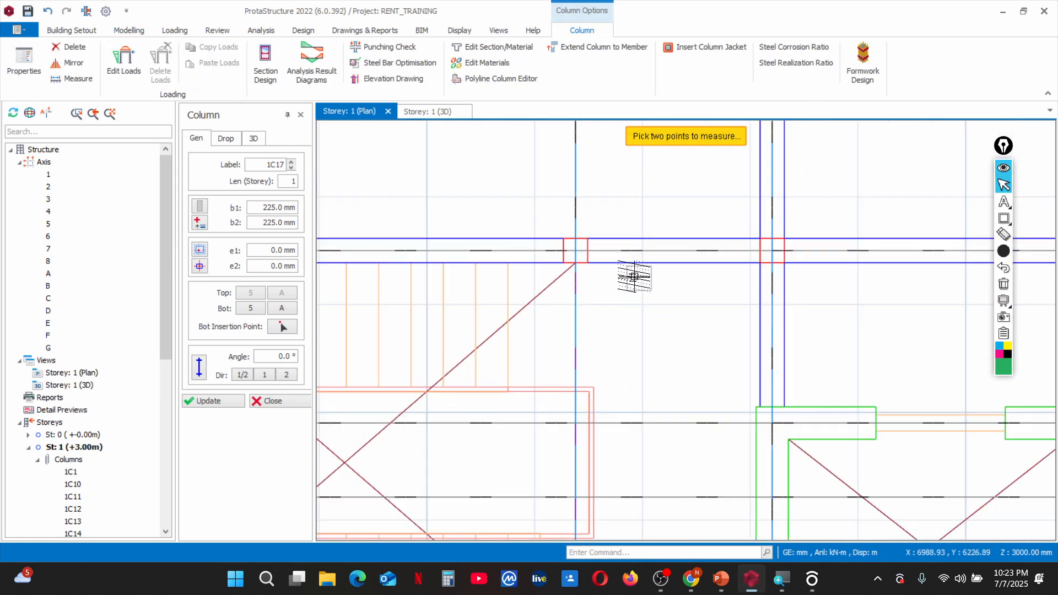
pyautogui.click(581, 251)
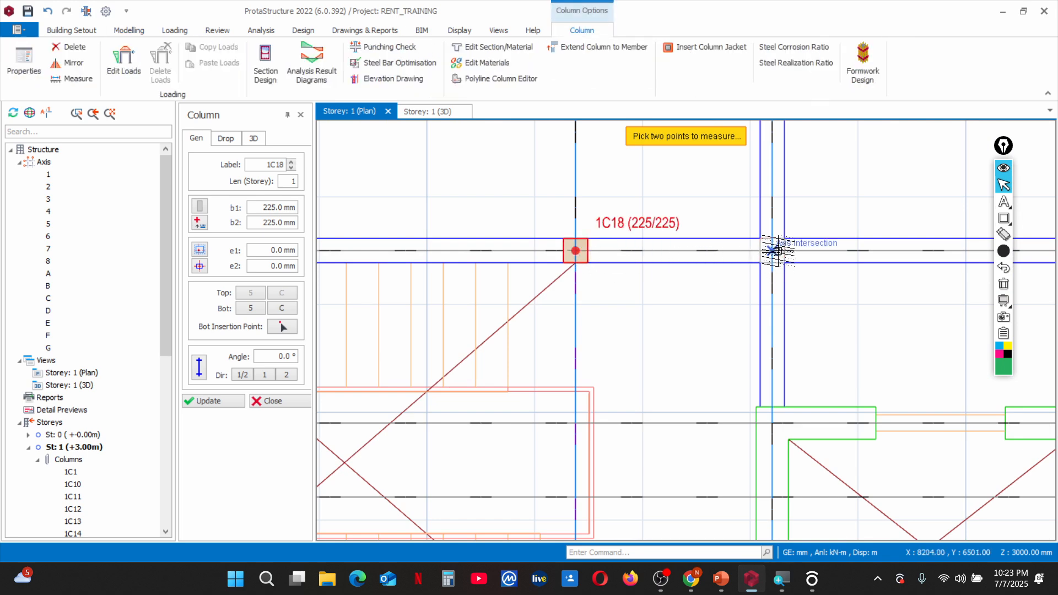
pyautogui.scroll(-1, 774, 243)
# Insert 225 × 225 mm columns at the lower stairwell corners, where axis 8 crosses axes A and C
pyautogui.scroll(-3, 769, 202)
pyautogui.scroll(4, 685, 302)
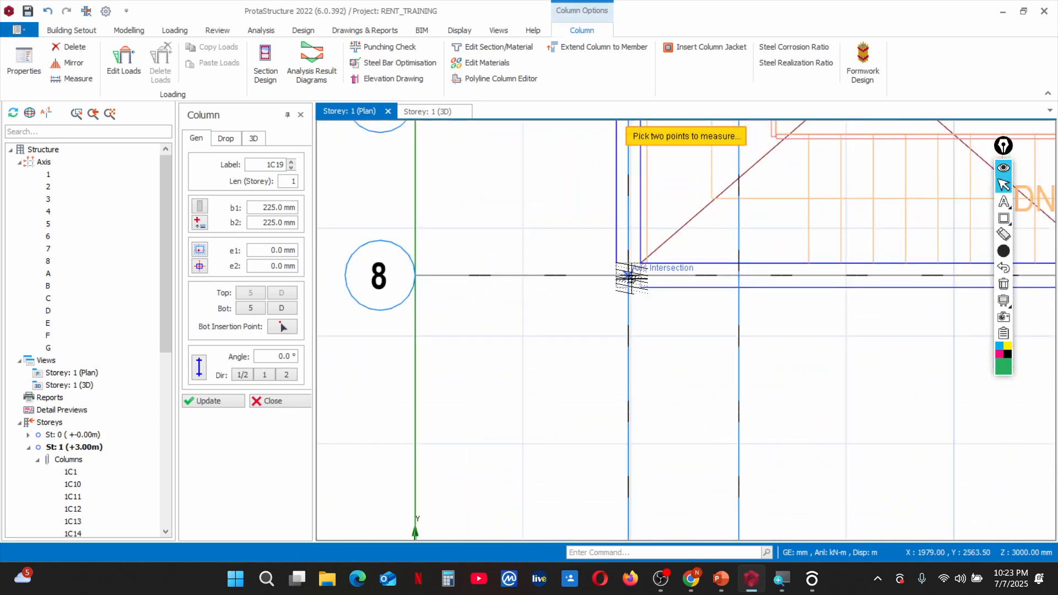
pyautogui.click(609, 289)
pyautogui.scroll(-3, 645, 309)
pyautogui.scroll(4, 728, 300)
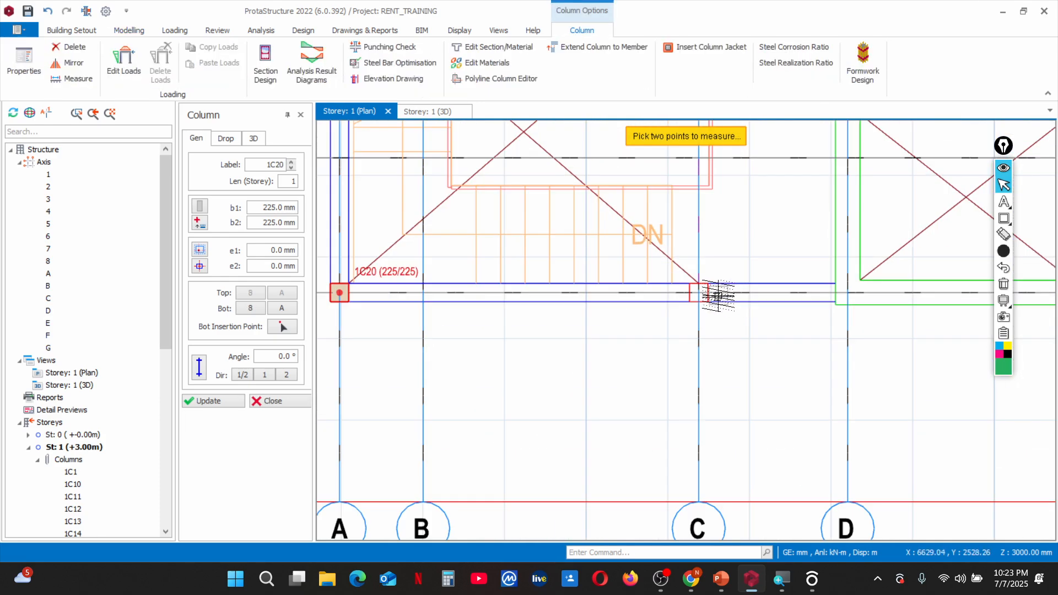
pyautogui.click(700, 290)
# Insert a 225 × 225 mm column where axis 7 crosses axis G
pyautogui.scroll(-3, 606, 331)
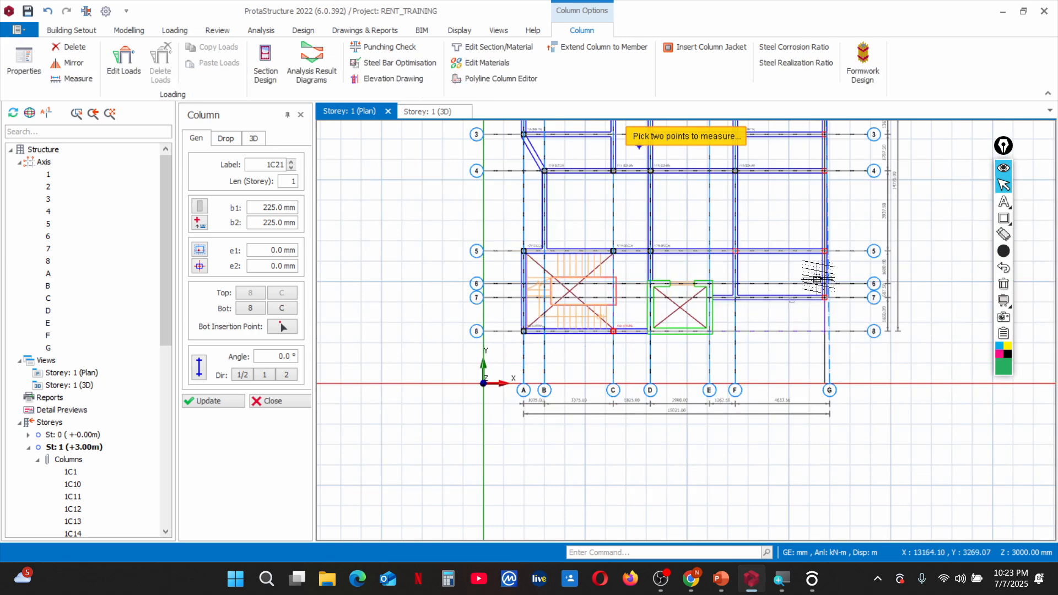
pyautogui.scroll(4, 815, 248)
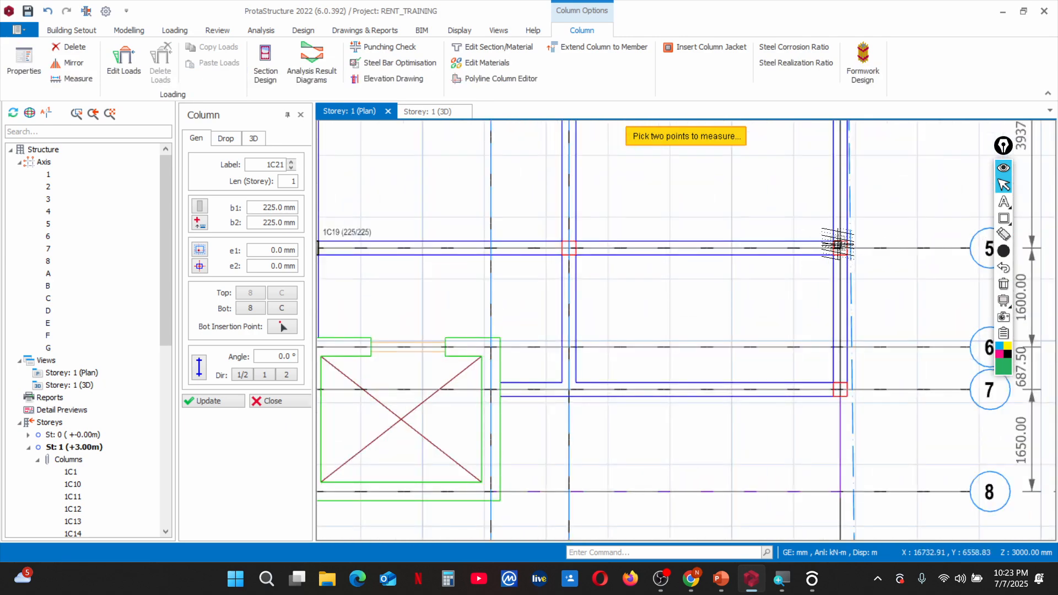
pyautogui.scroll(3, 851, 397)
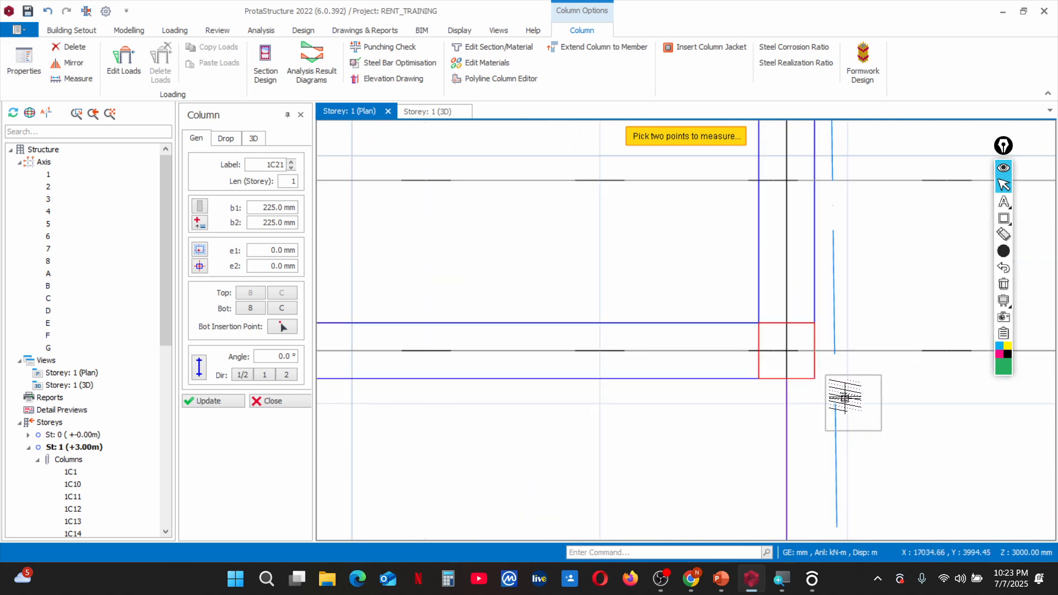
pyautogui.scroll(-3, 835, 336)
pyautogui.scroll(-4, 843, 372)
pyautogui.scroll(3, 810, 380)
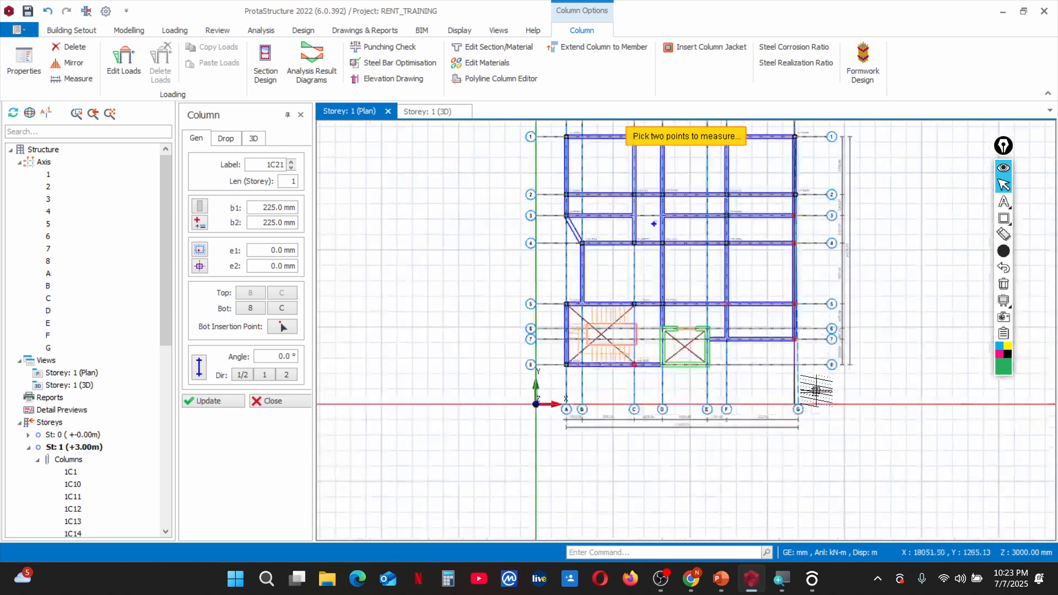
pyautogui.scroll(3, 765, 393)
pyautogui.scroll(-5, 760, 407)
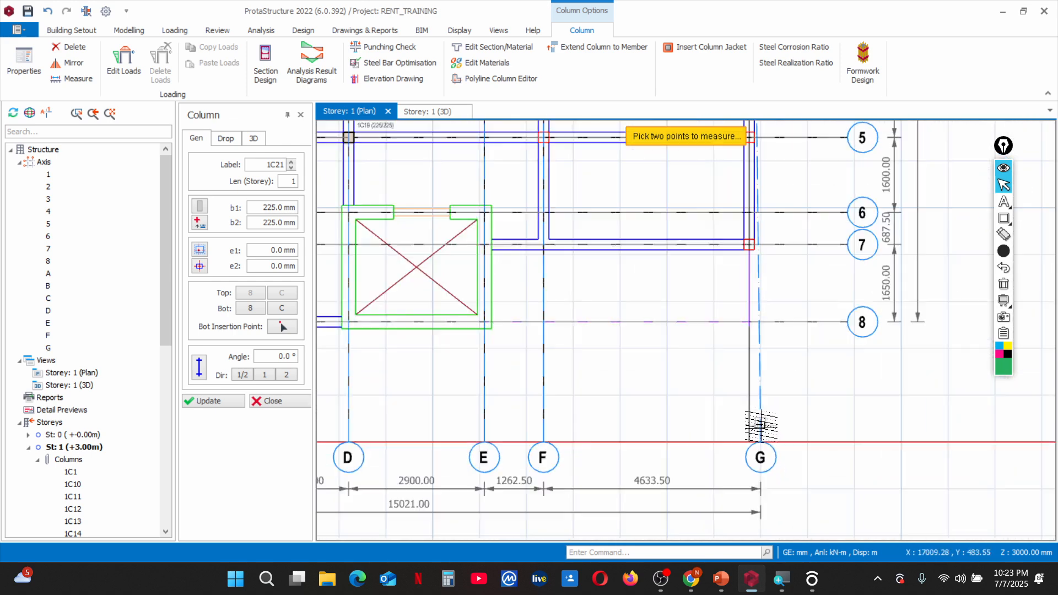
pyautogui.scroll(5, 761, 366)
pyautogui.scroll(2, 749, 325)
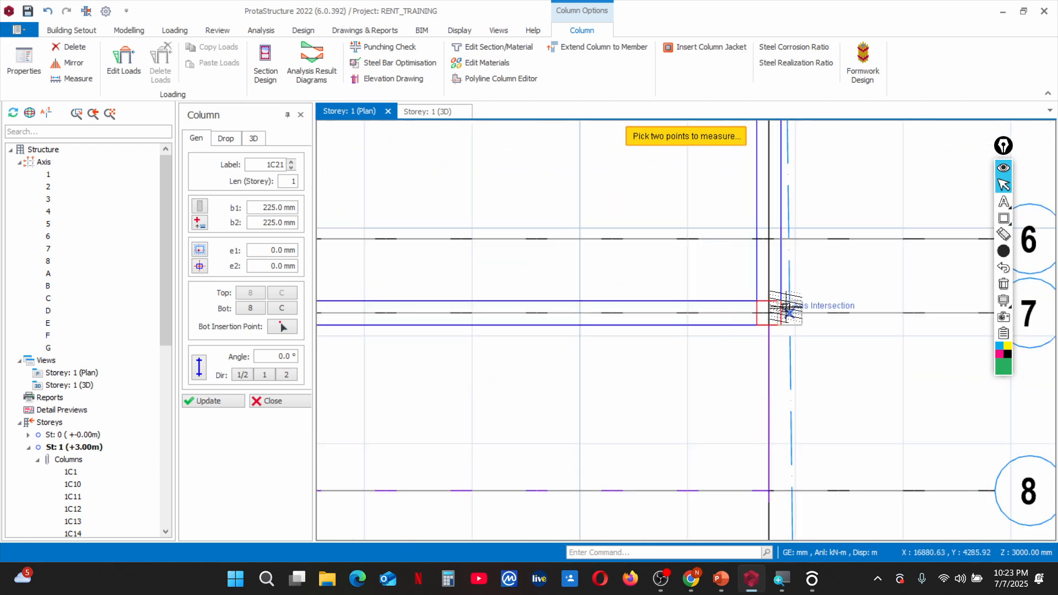
pyautogui.scroll(2, 750, 289)
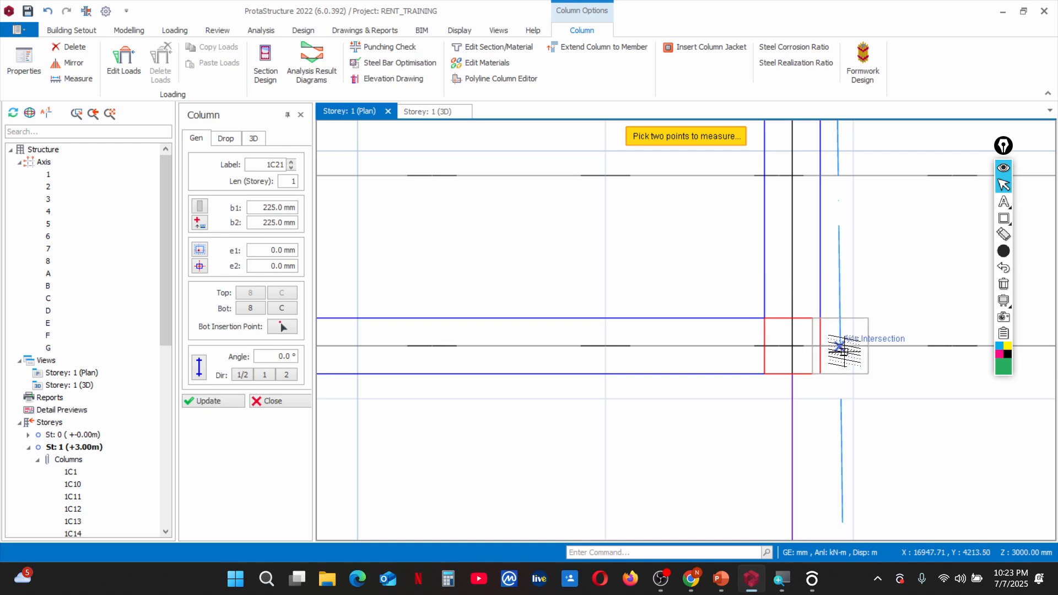
pyautogui.click(844, 350)
# Insert 225 × 225 mm columns where axis 5 crosses axes G and F
pyautogui.scroll(-5, 792, 404)
pyautogui.scroll(5, 792, 227)
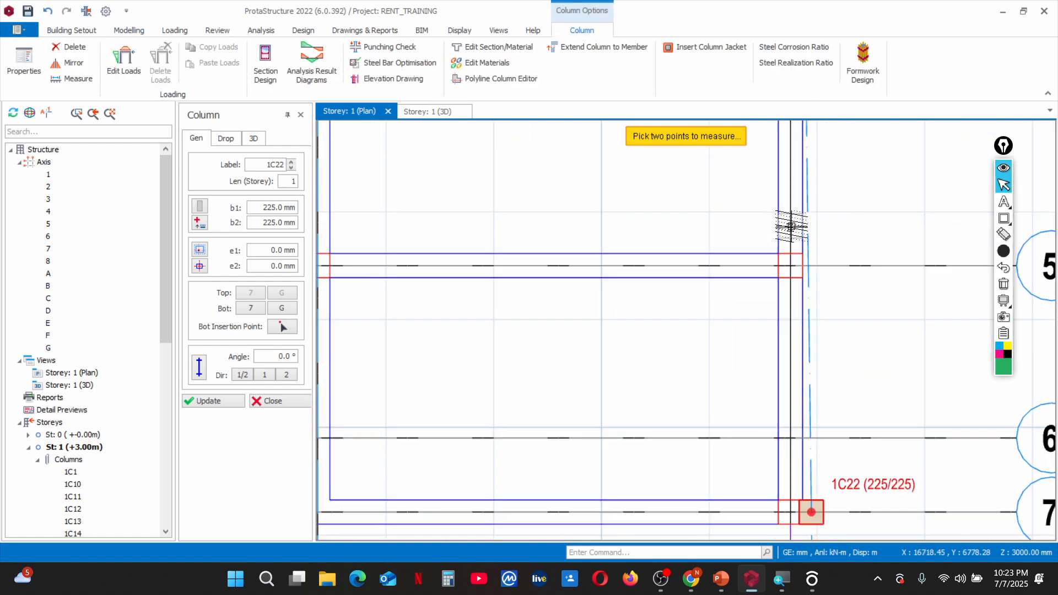
pyautogui.click(834, 307)
pyautogui.scroll(-5, 821, 313)
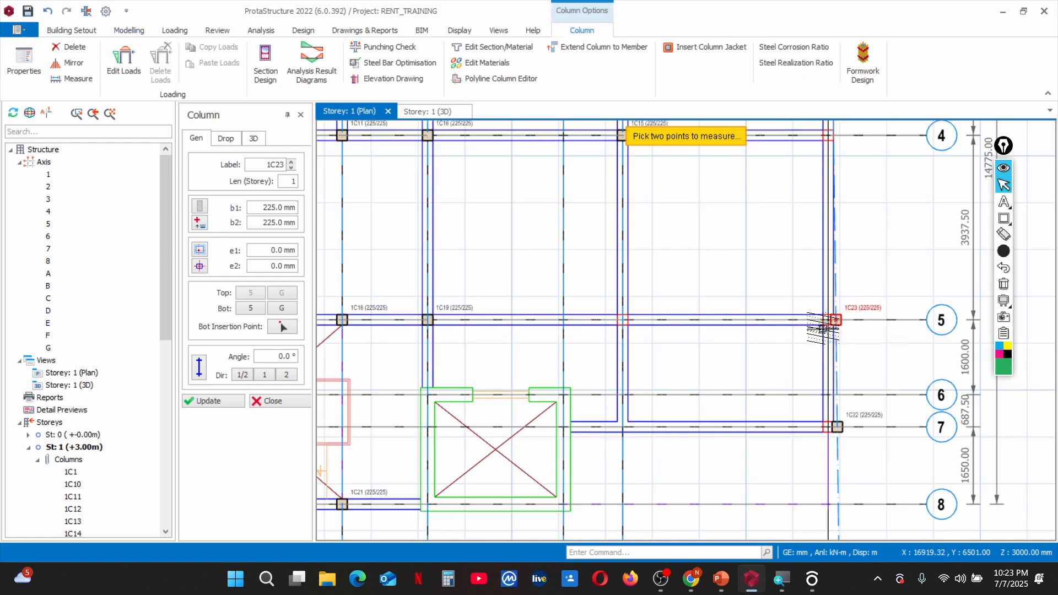
pyautogui.scroll(-2, 715, 329)
pyautogui.scroll(5, 669, 317)
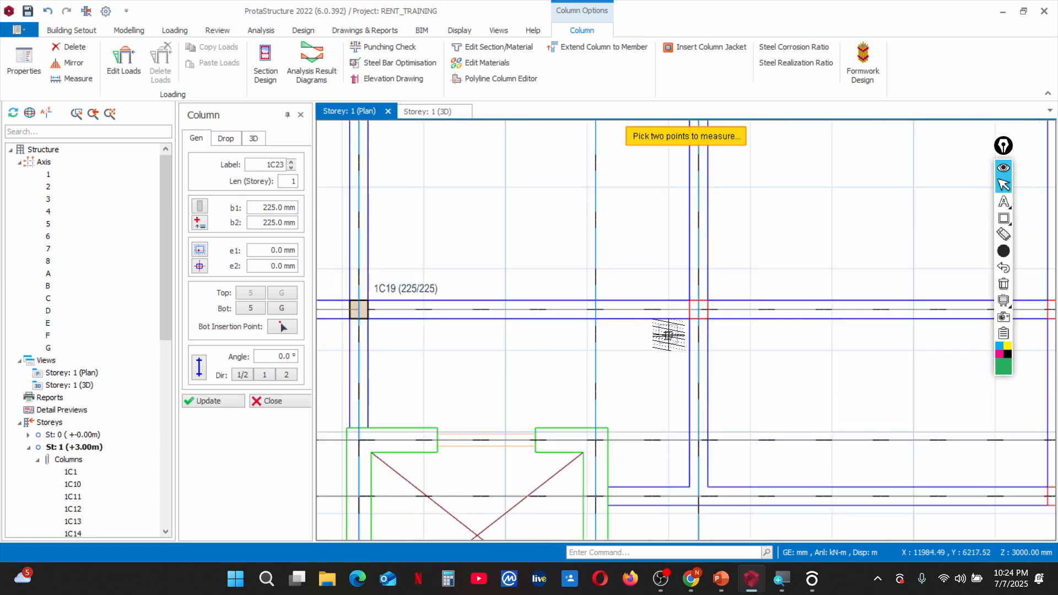
pyautogui.click(698, 310)
# Insert 225 × 225 mm columns where axis G crosses axes 3 and 4, and end column insertion
pyautogui.scroll(-5, 593, 309)
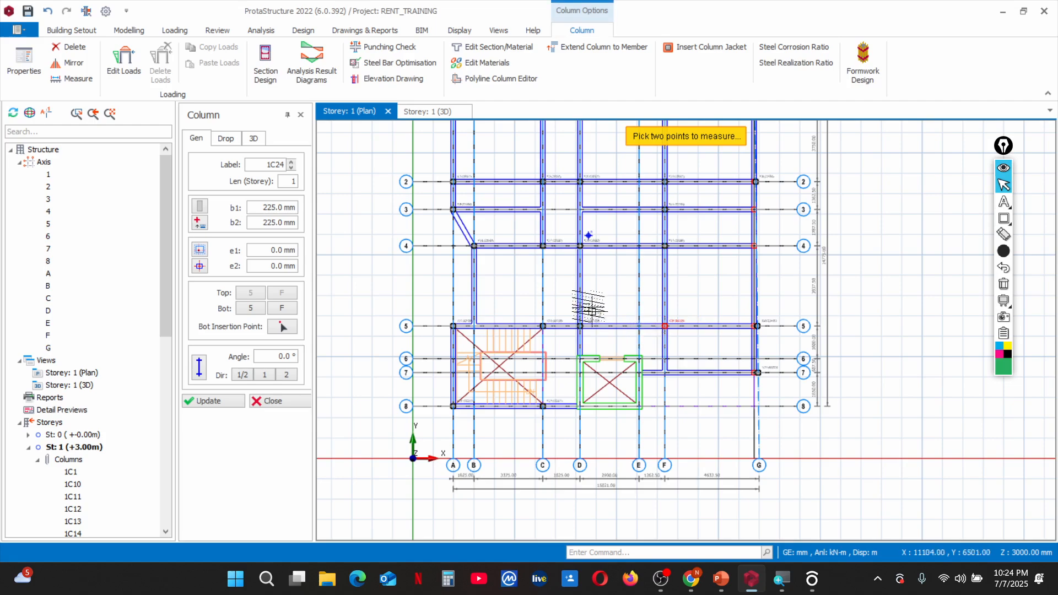
pyautogui.scroll(3, 732, 232)
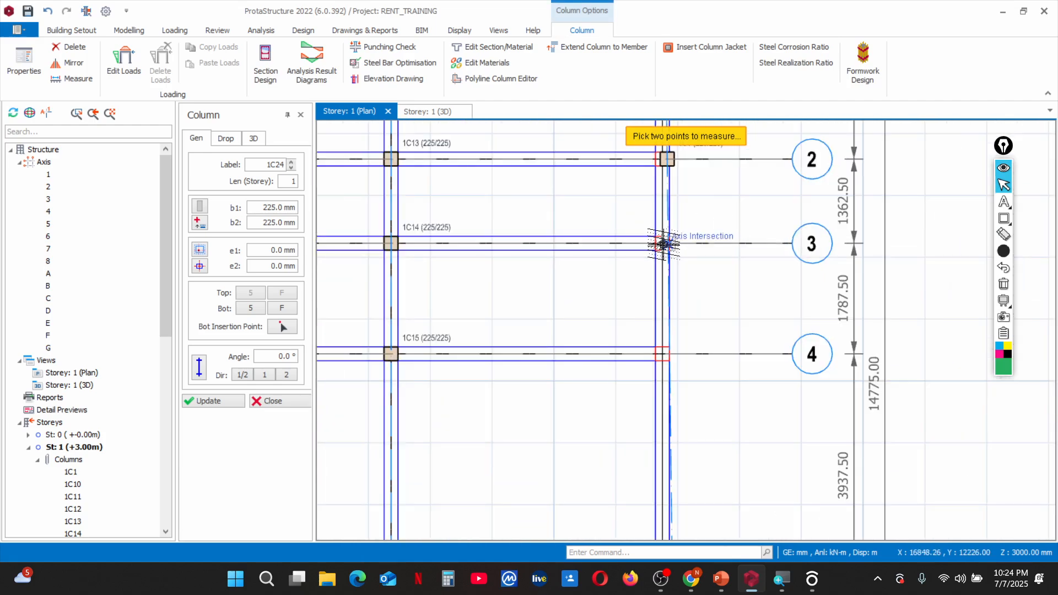
pyautogui.click(664, 243)
pyautogui.click(662, 354)
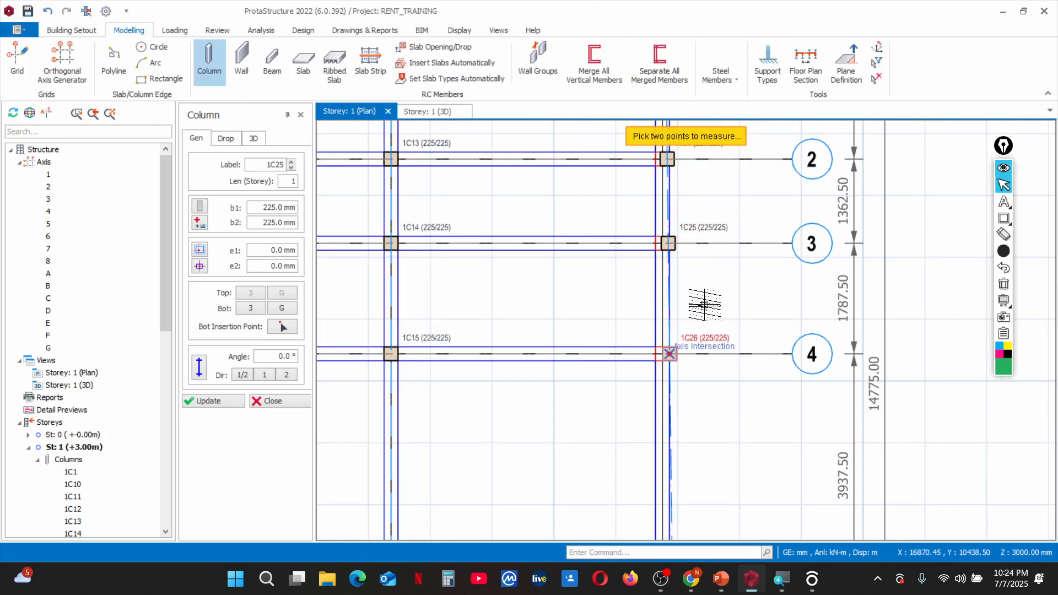
pyautogui.scroll(-5, 594, 337)
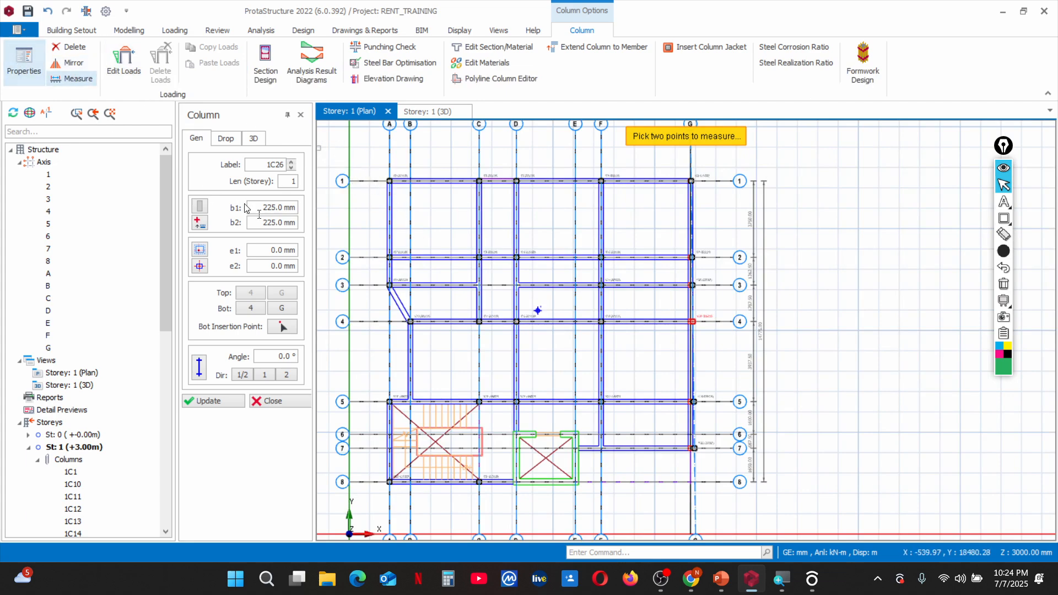
pyautogui.press('Escape')
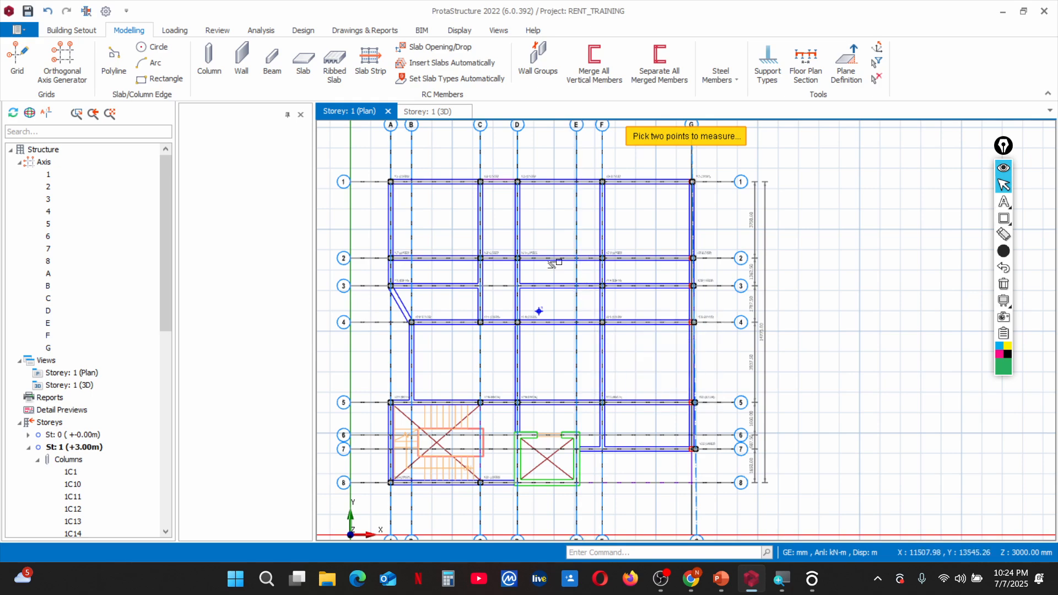
# Examine the inserted columns in the Storey 1 3D view, with the empty properties pane closed
pyautogui.scroll(2, 489, 385)
pyautogui.click(430, 115)
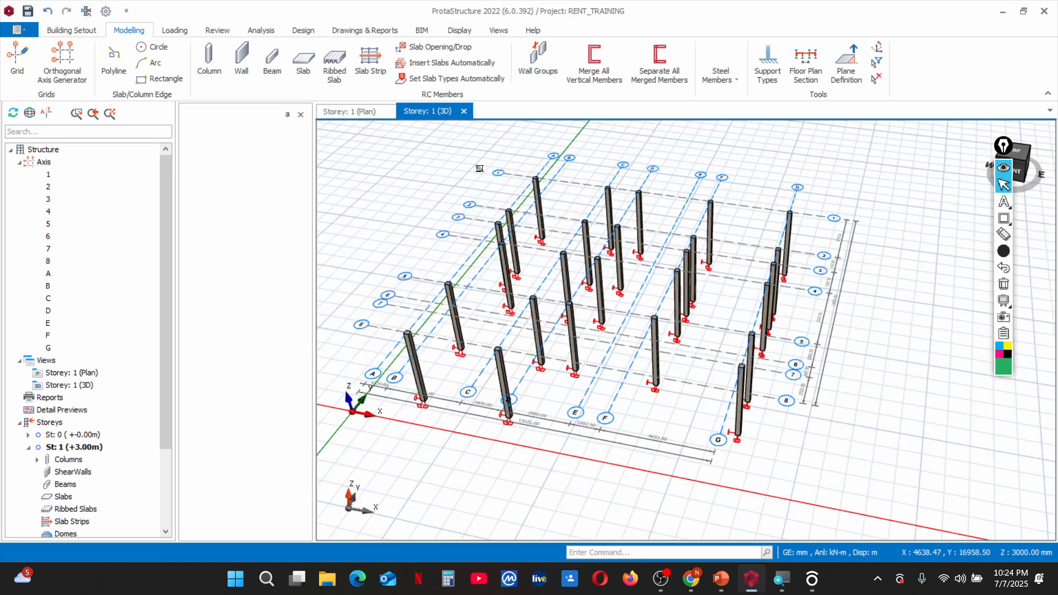
pyautogui.scroll(-1, 537, 291)
pyautogui.moveTo(502, 345)
pyautogui.mouseDown(button='middle')
pyautogui.moveTo(595, 372)
pyautogui.moveTo(569, 351)
pyautogui.mouseUp(button='middle')
pyautogui.moveTo(570, 351); pyautogui.dragTo(505, 339, button='right')
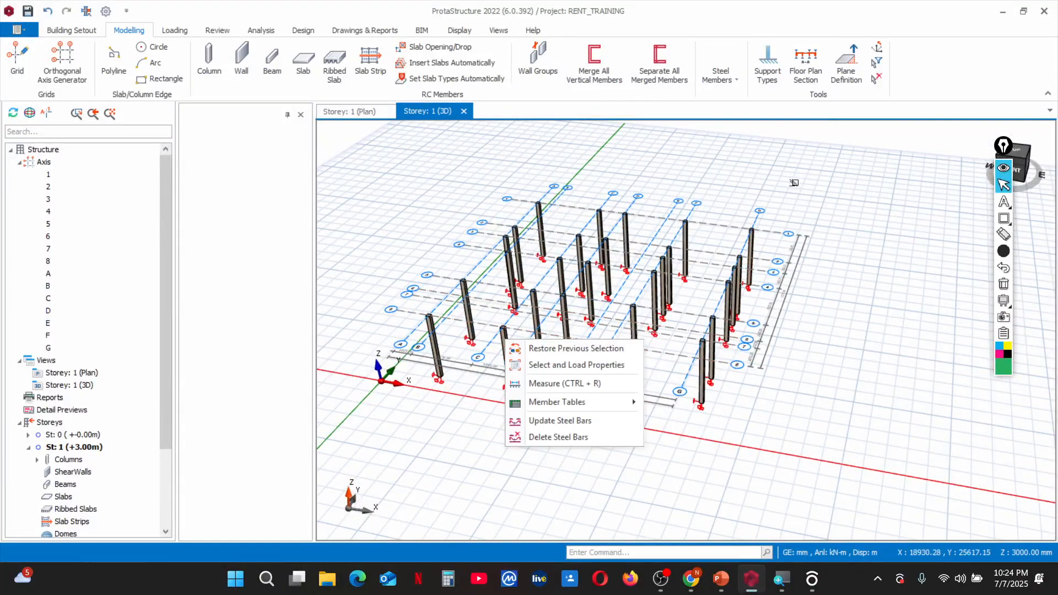
pyautogui.click(300, 115)
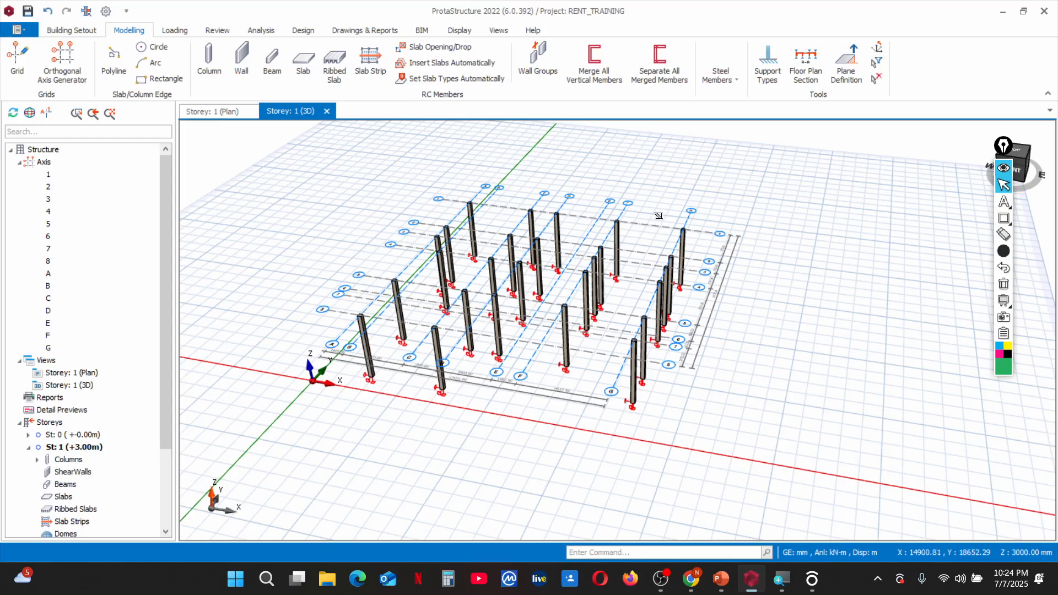
pyautogui.scroll(2, 658, 216)
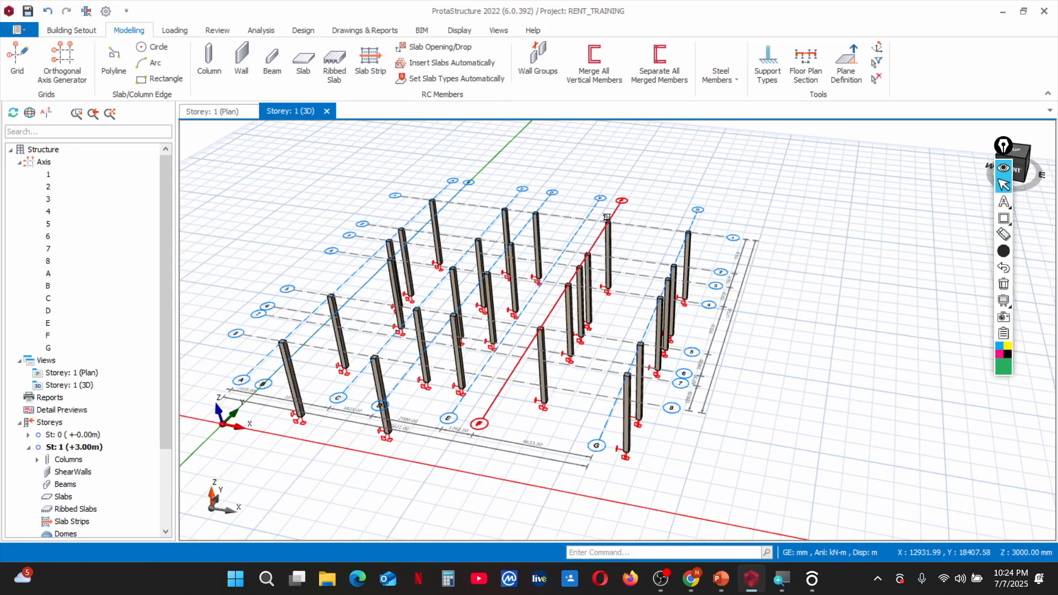
# Inspect the full column layout and its supports from several sides in the Storey 1 3D view
pyautogui.moveTo(590, 219)
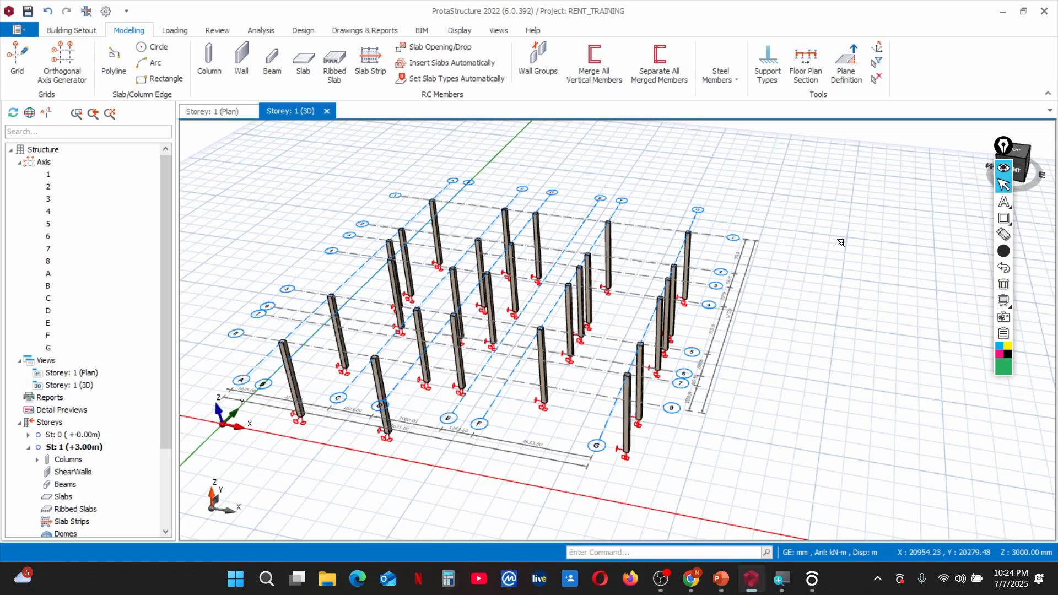
pyautogui.moveTo(840, 242)
pyautogui.mouseDown(button='middle')
pyautogui.moveTo(798, 239)
pyautogui.moveTo(832, 235)
pyautogui.mouseUp(button='middle')
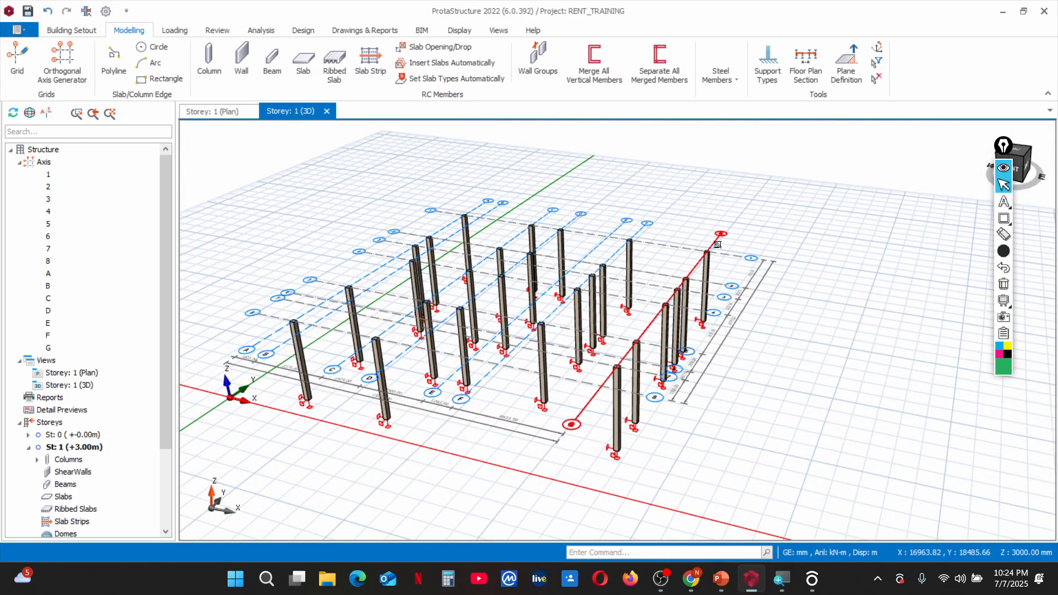
pyautogui.moveTo(779, 313)
pyautogui.mouseDown(button='middle')
pyautogui.moveTo(761, 317)
pyautogui.moveTo(850, 322)
pyautogui.moveTo(678, 322)
pyautogui.mouseUp(button='middle')
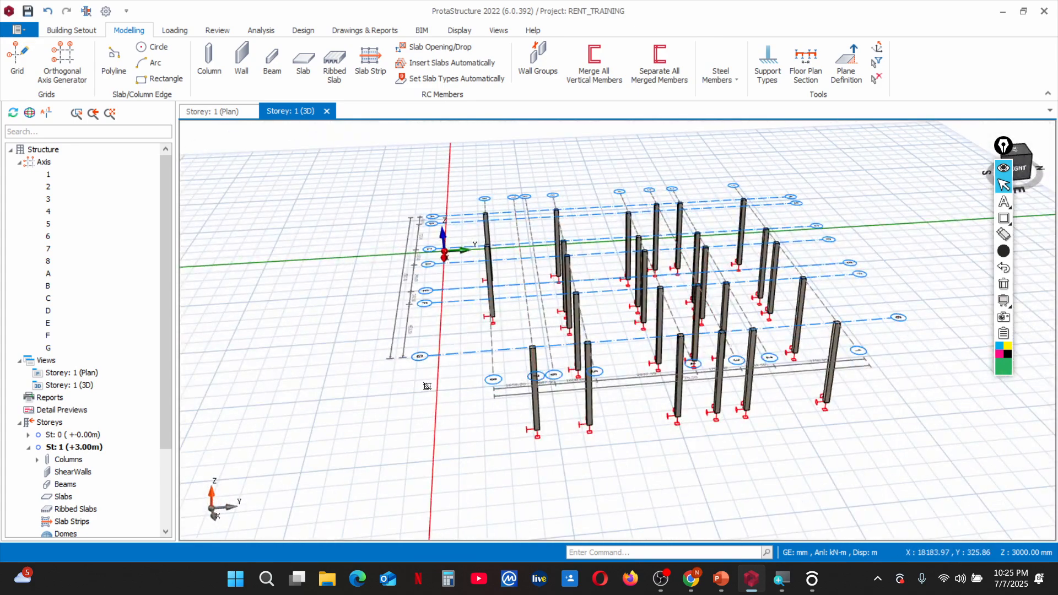
pyautogui.moveTo(427, 386)
pyautogui.mouseDown(button='middle')
pyautogui.moveTo(588, 381)
pyautogui.moveTo(447, 395)
pyautogui.moveTo(628, 401)
pyautogui.moveTo(731, 378)
pyautogui.mouseUp(button='middle')
pyautogui.scroll(-2, 404, 352)
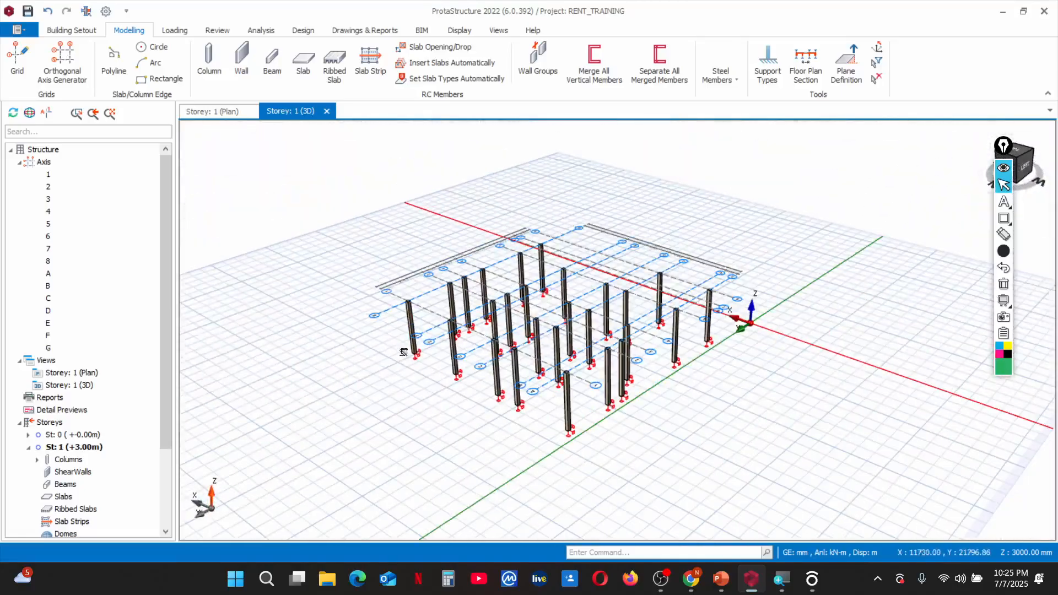
pyautogui.moveTo(404, 352)
pyautogui.mouseDown(button='middle')
pyautogui.moveTo(432, 365)
pyautogui.moveTo(243, 359)
pyautogui.moveTo(713, 342)
pyautogui.moveTo(625, 348)
pyautogui.mouseUp(button='middle')
pyautogui.scroll(3, 545, 359)
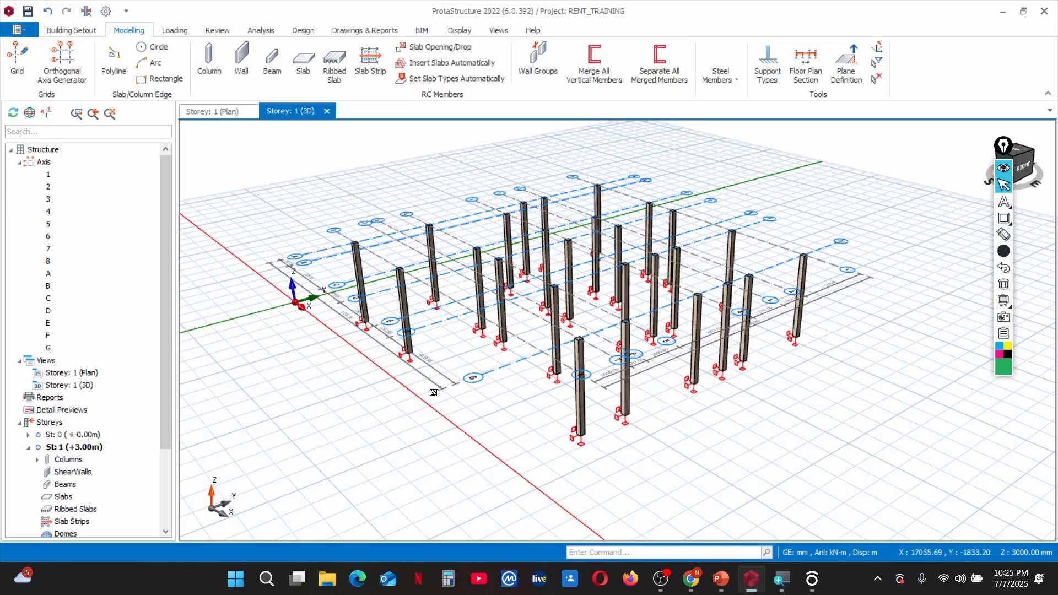
pyautogui.moveTo(410, 408); pyautogui.dragTo(433, 414, button='middle')
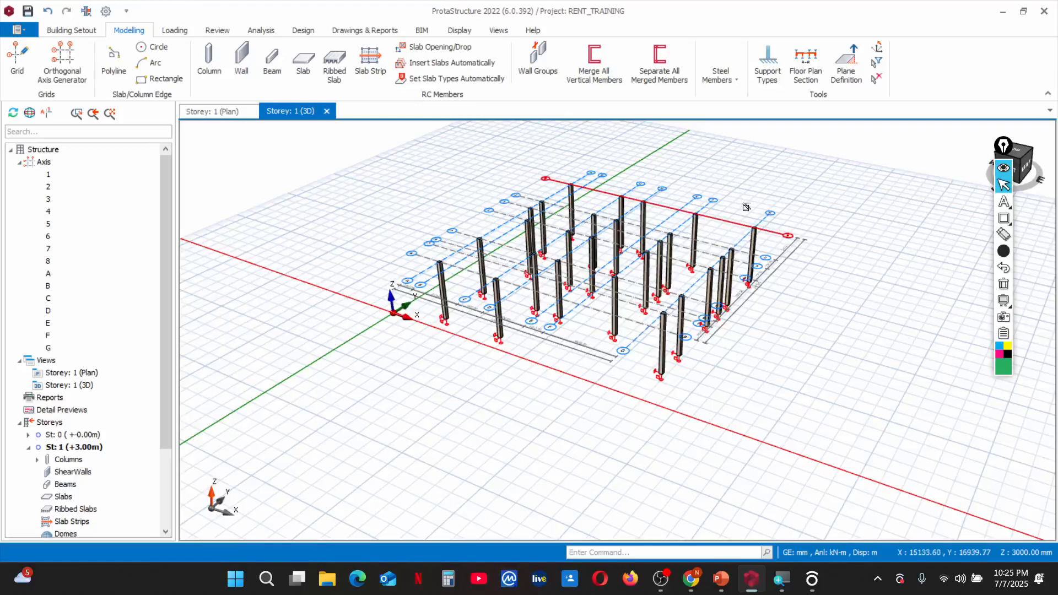
pyautogui.scroll(3, 739, 195)
pyautogui.moveTo(551, 225)
pyautogui.mouseDown(button='middle')
pyautogui.moveTo(497, 227)
pyautogui.moveTo(557, 215)
pyautogui.mouseUp(button='middle')
pyautogui.scroll(-2, 558, 215)
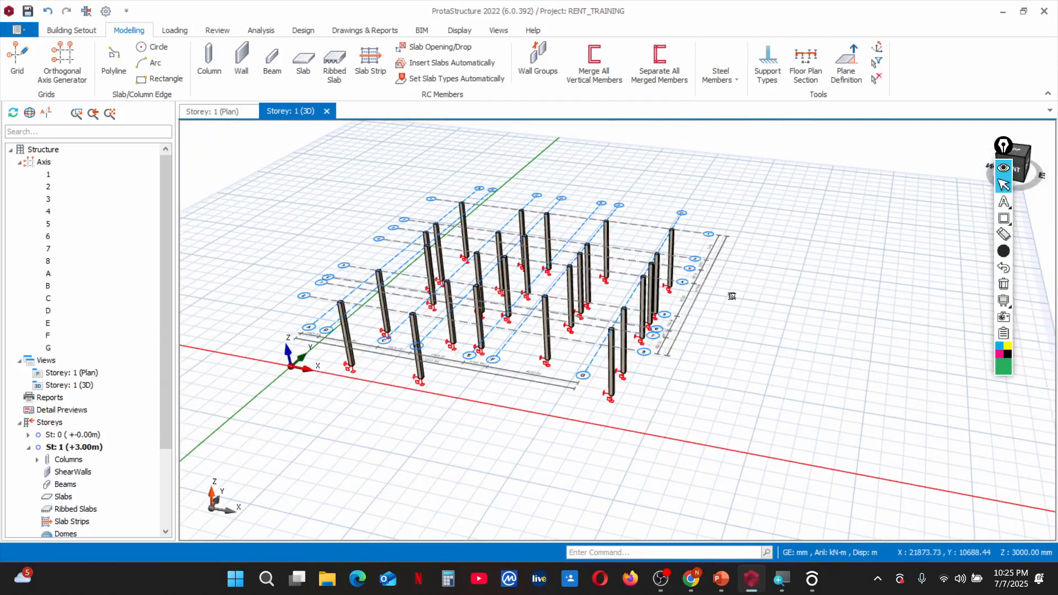
pyautogui.moveTo(717, 300)
pyautogui.mouseDown(button='middle')
pyautogui.moveTo(610, 291)
pyautogui.moveTo(734, 229)
pyautogui.mouseUp(button='middle')
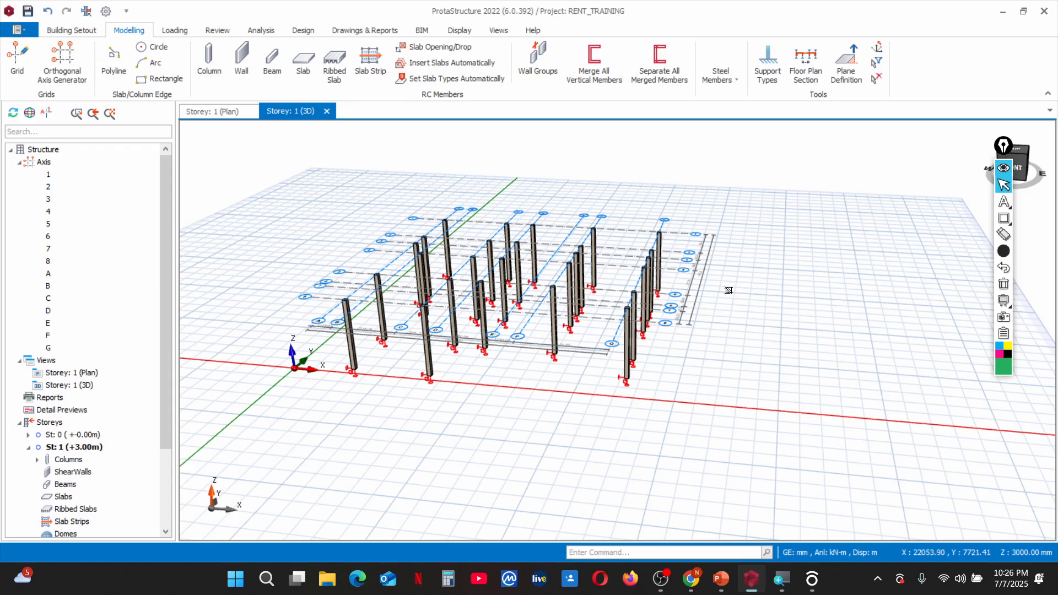
pyautogui.click(660, 578)
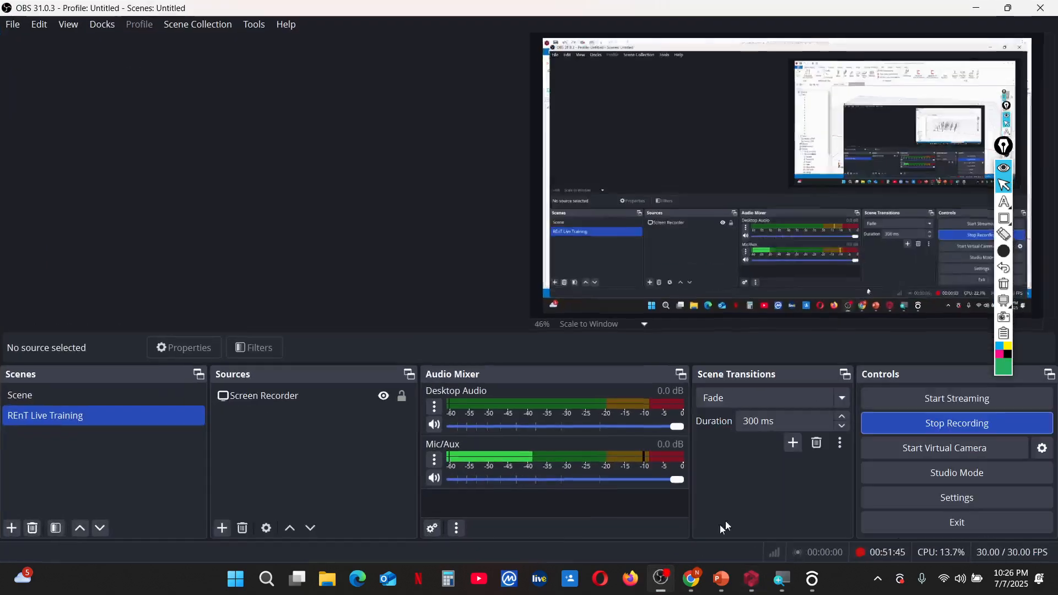